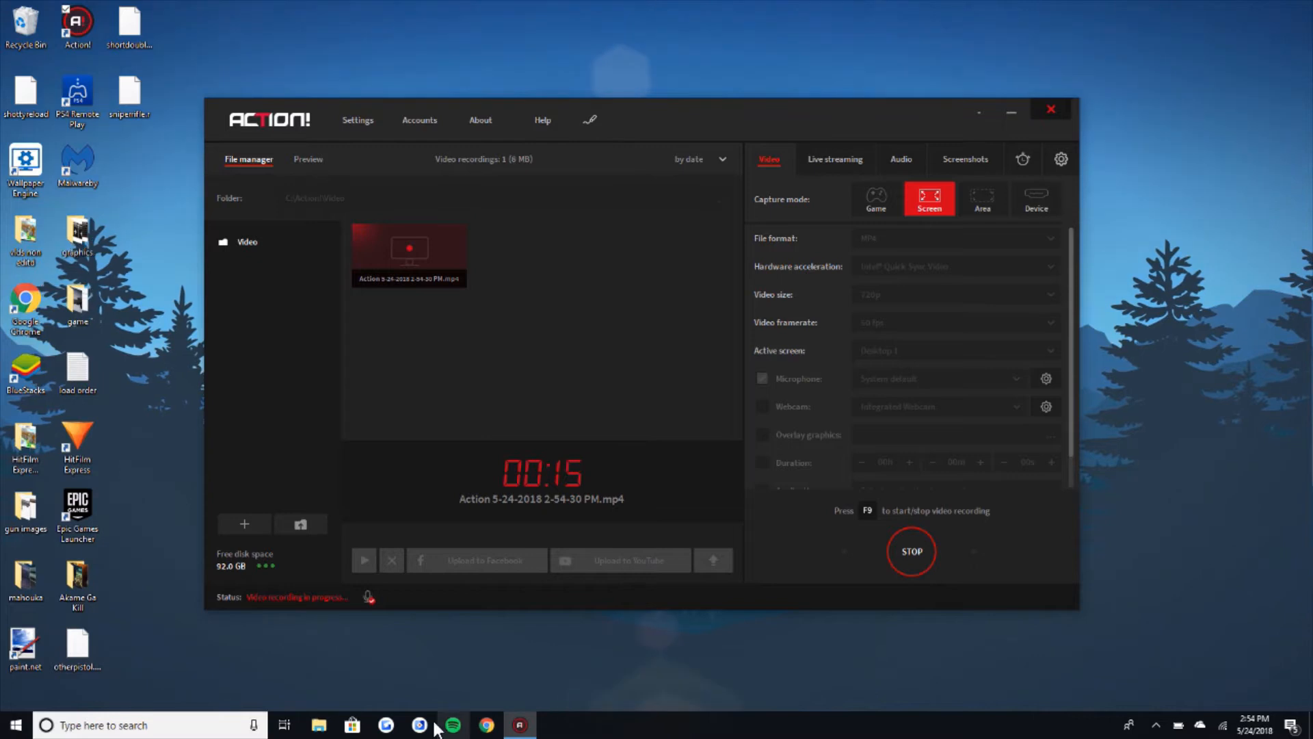
Step: Open the game folder on the desktop and view the shipcontrolroom image
left_click(1007, 106)
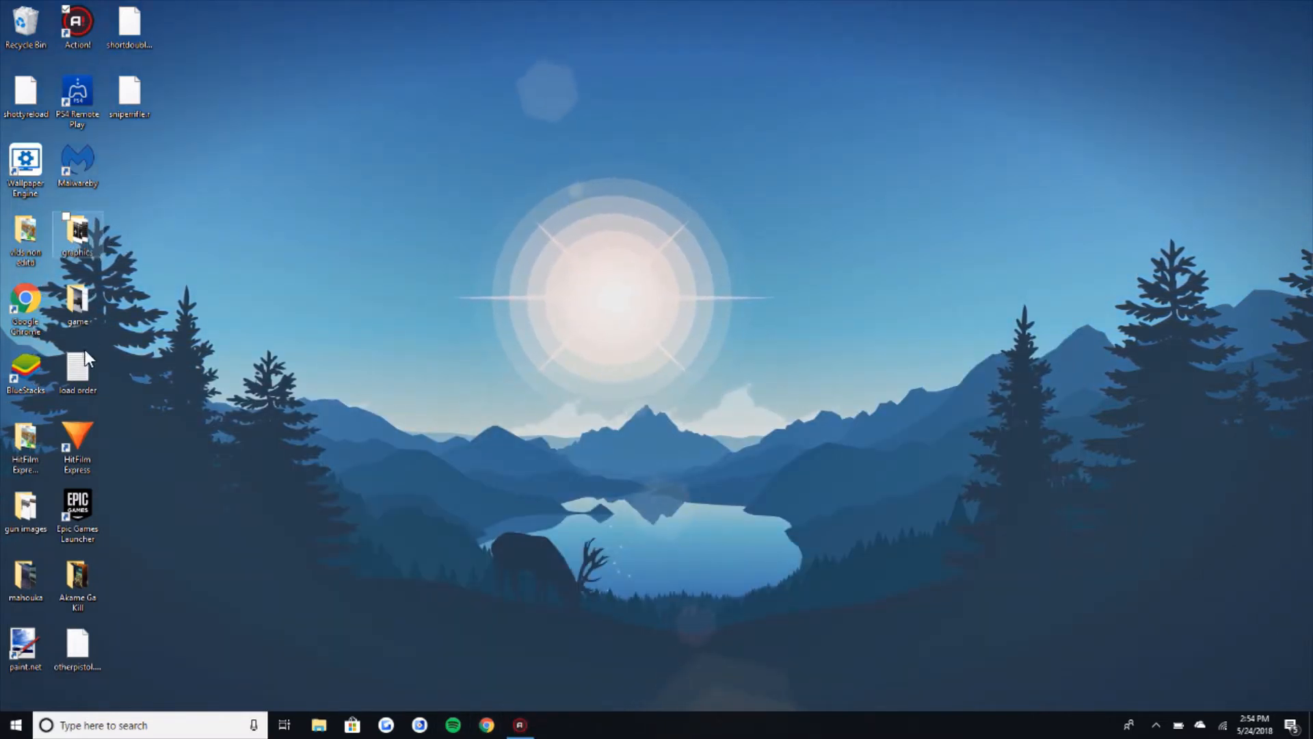
double_click(77, 301)
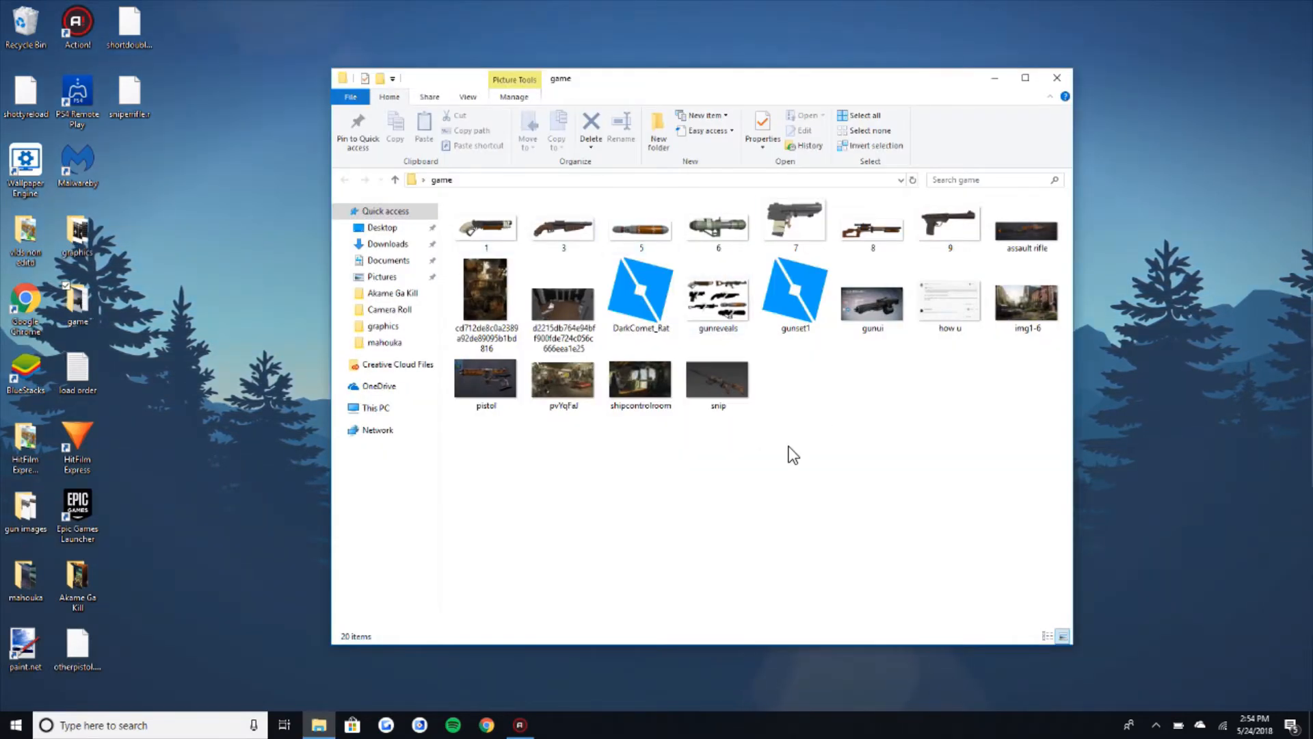
mouse_move(797, 458)
left_mouse_down()
mouse_move(700, 424)
mouse_move(728, 443)
mouse_move(792, 449)
left_mouse_up()
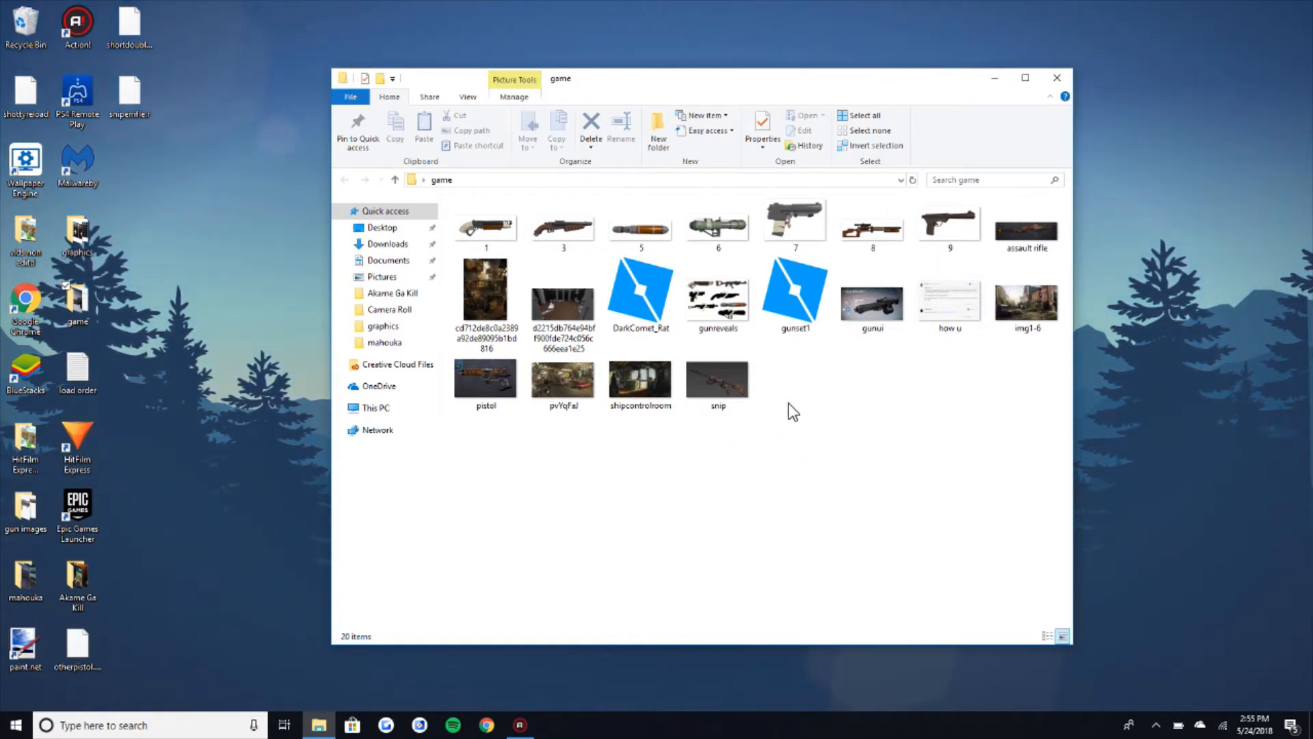
double_click(669, 404)
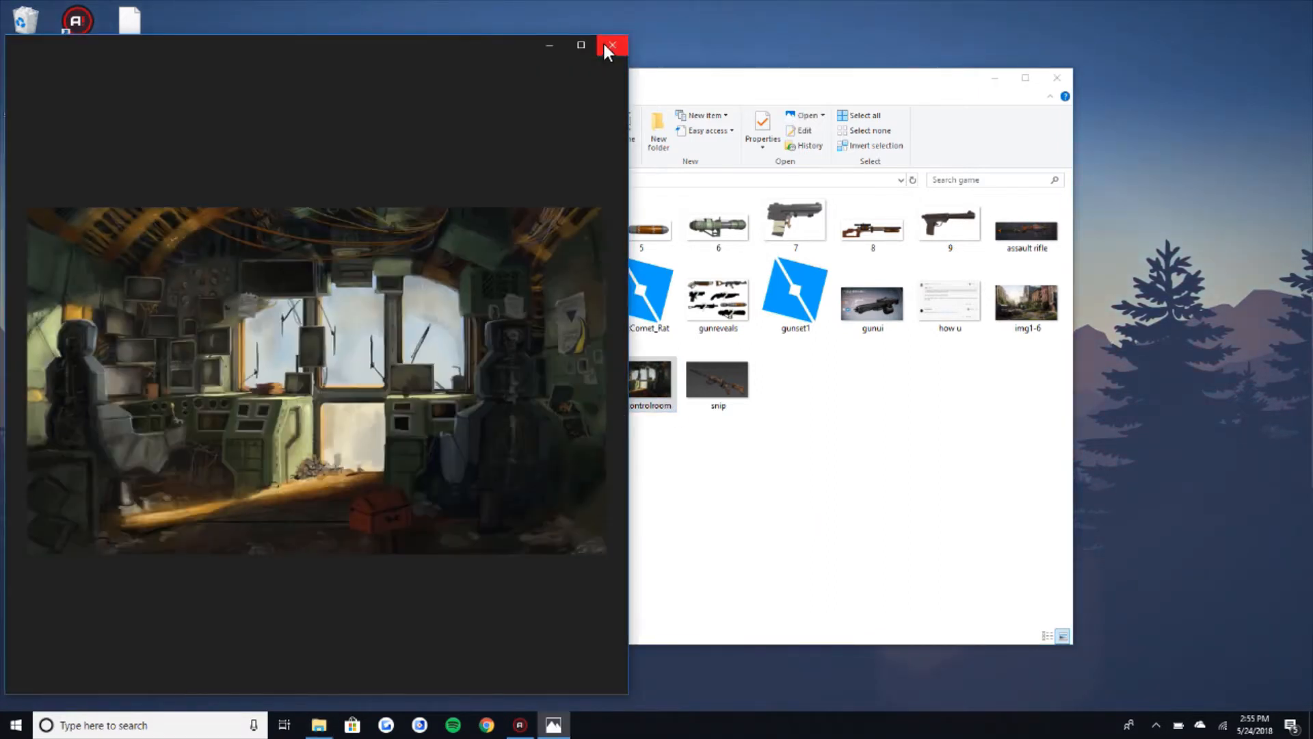
left_click(611, 45)
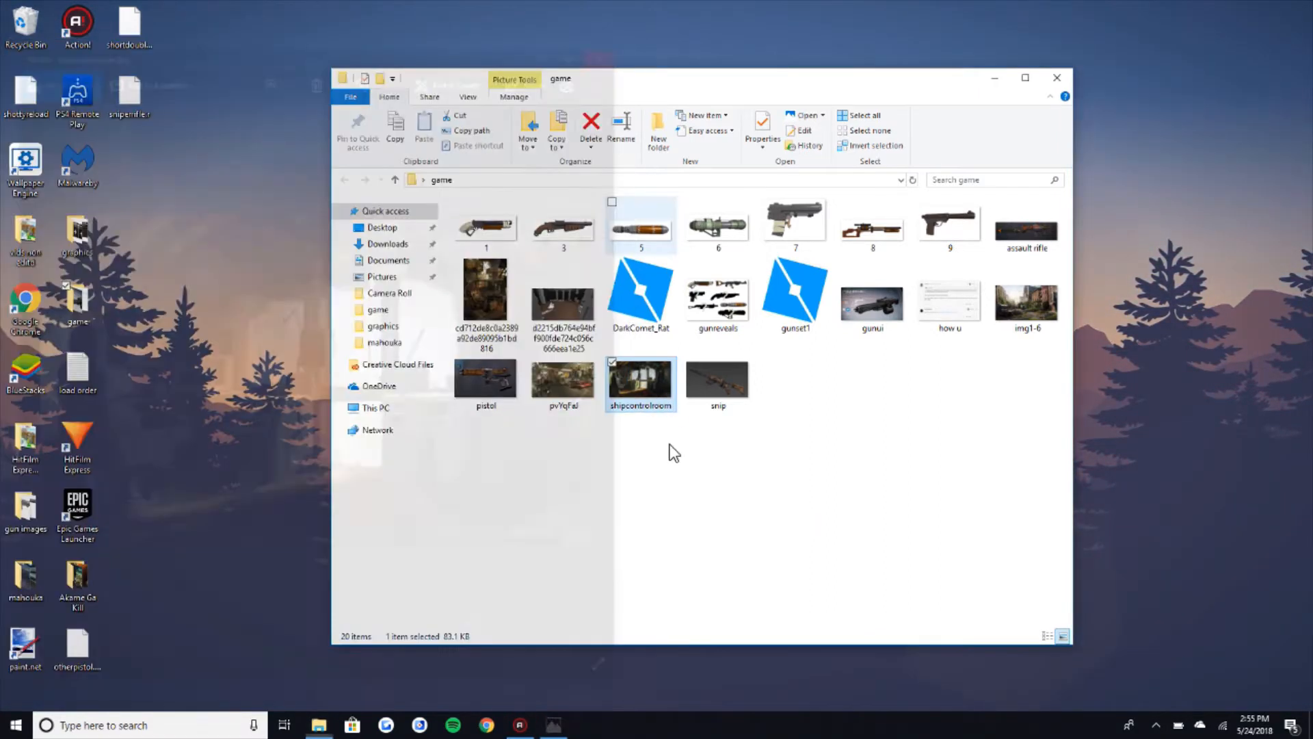
Step: View the pvYqFaJ and cd712de8c0a2389a92de89095b1bd816 images from the game folder
left_click(554, 383)
key("Return")
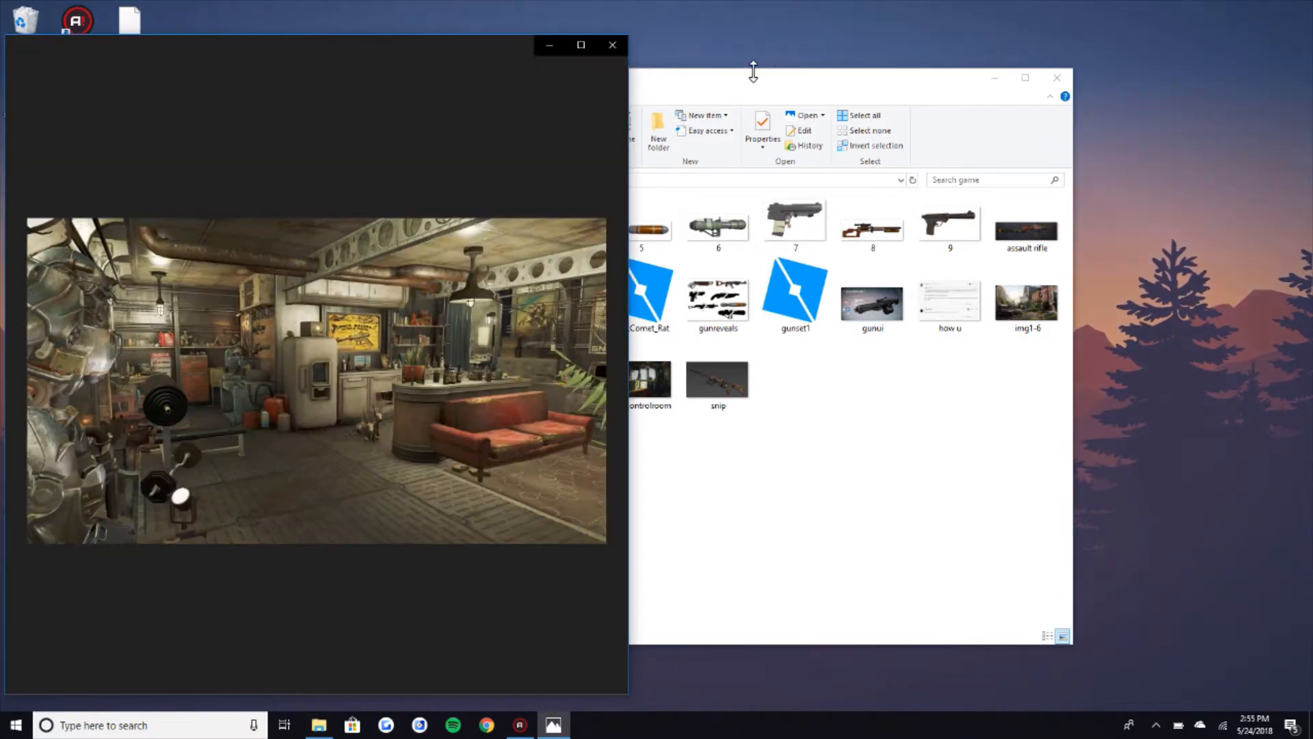
left_click_drag(753, 72, 890, 66)
left_click(624, 288)
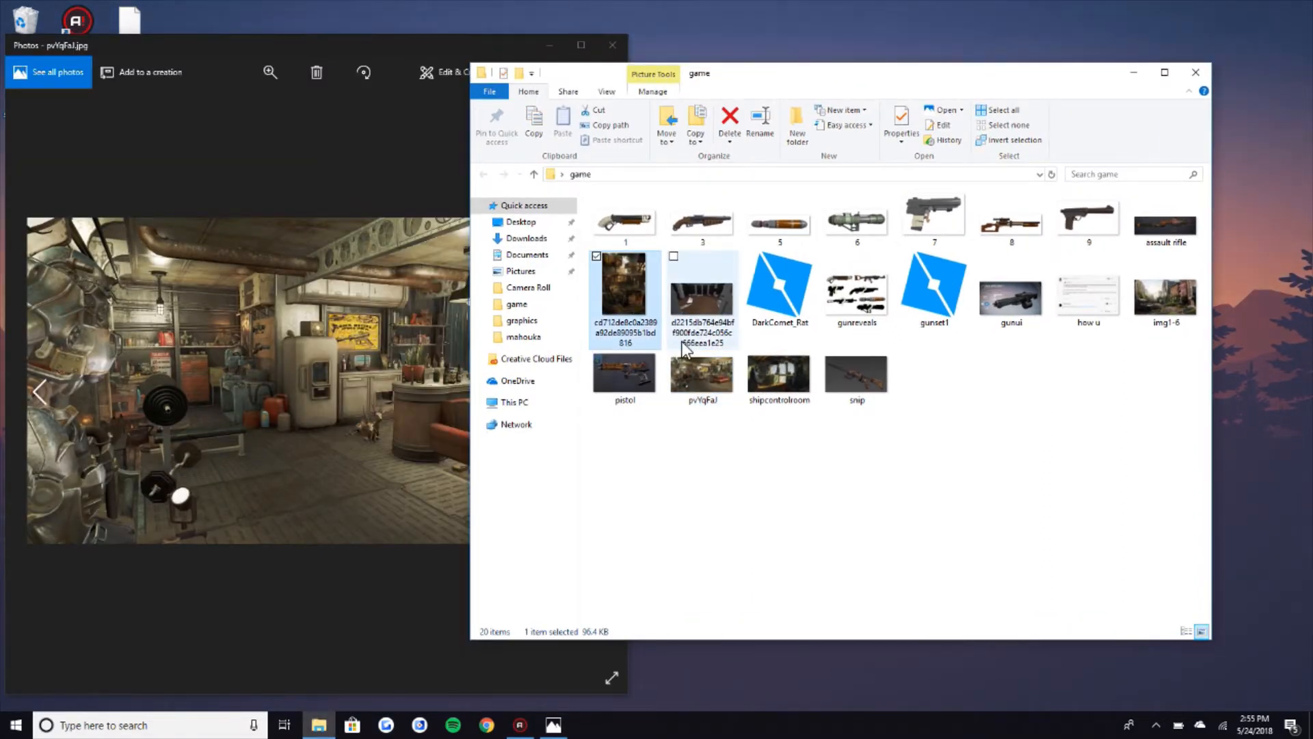
key("Return")
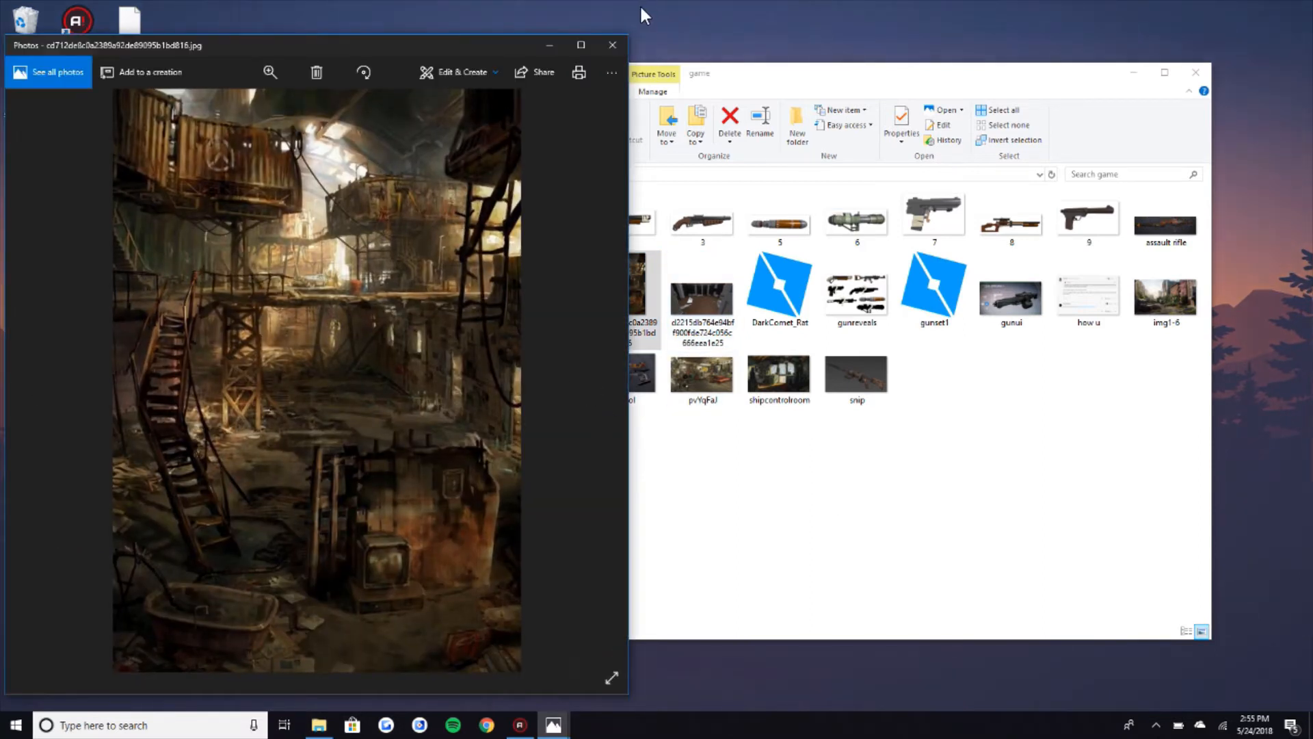
left_click(613, 44)
Step: View the img1-6 image, closing the remaining image windows and the game folder after viewing it
left_click(1173, 298)
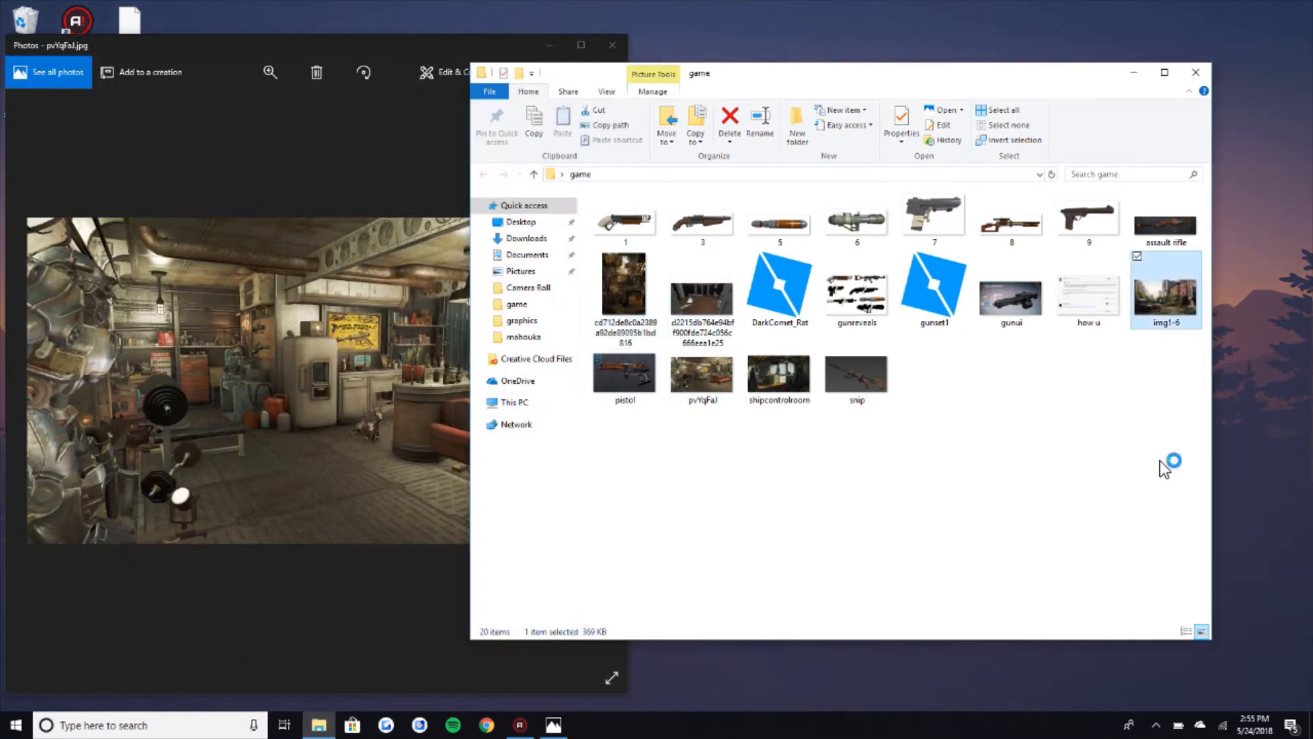
key("Return")
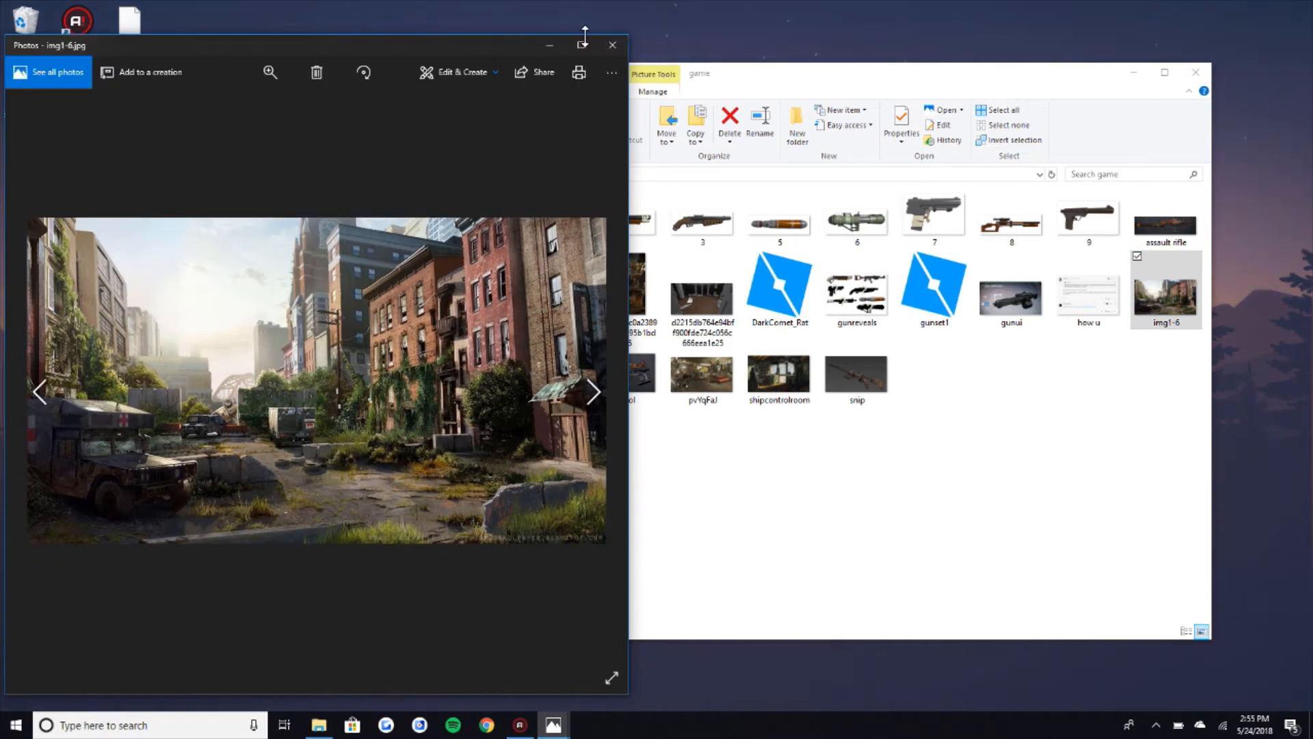
left_click(604, 43)
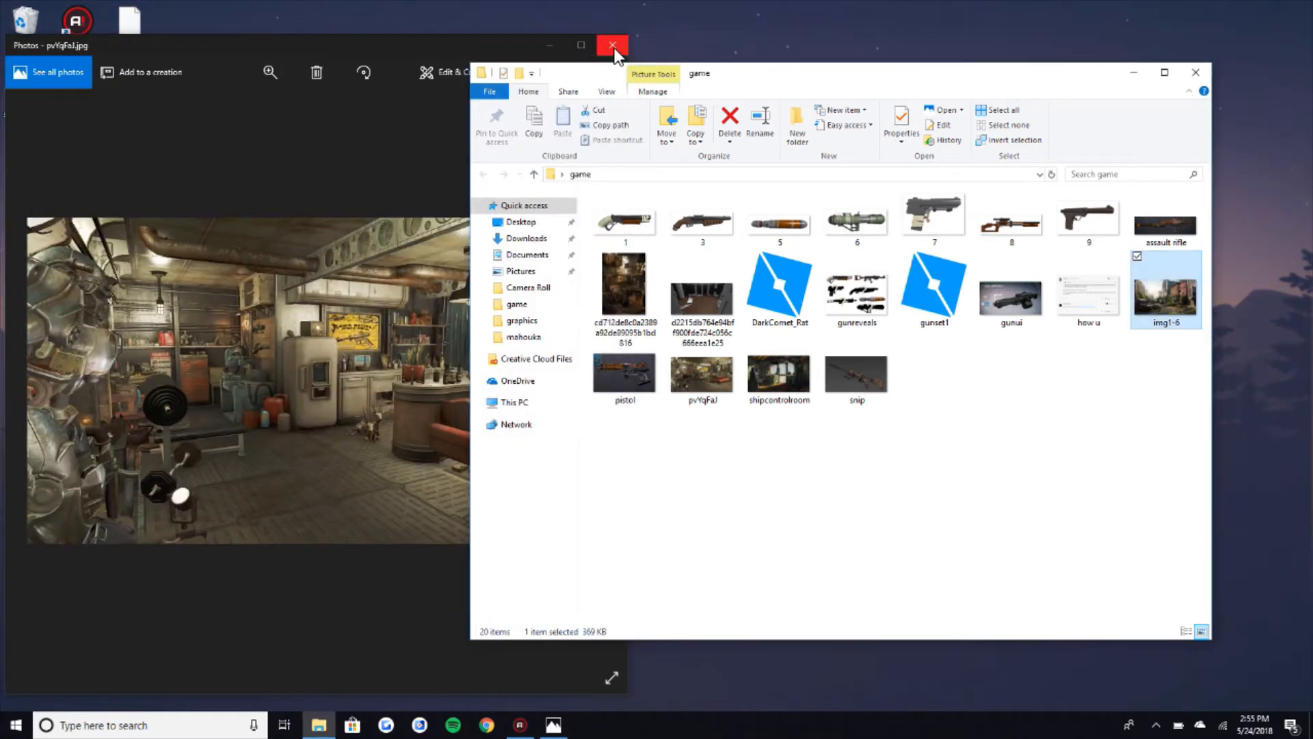
left_click(603, 43)
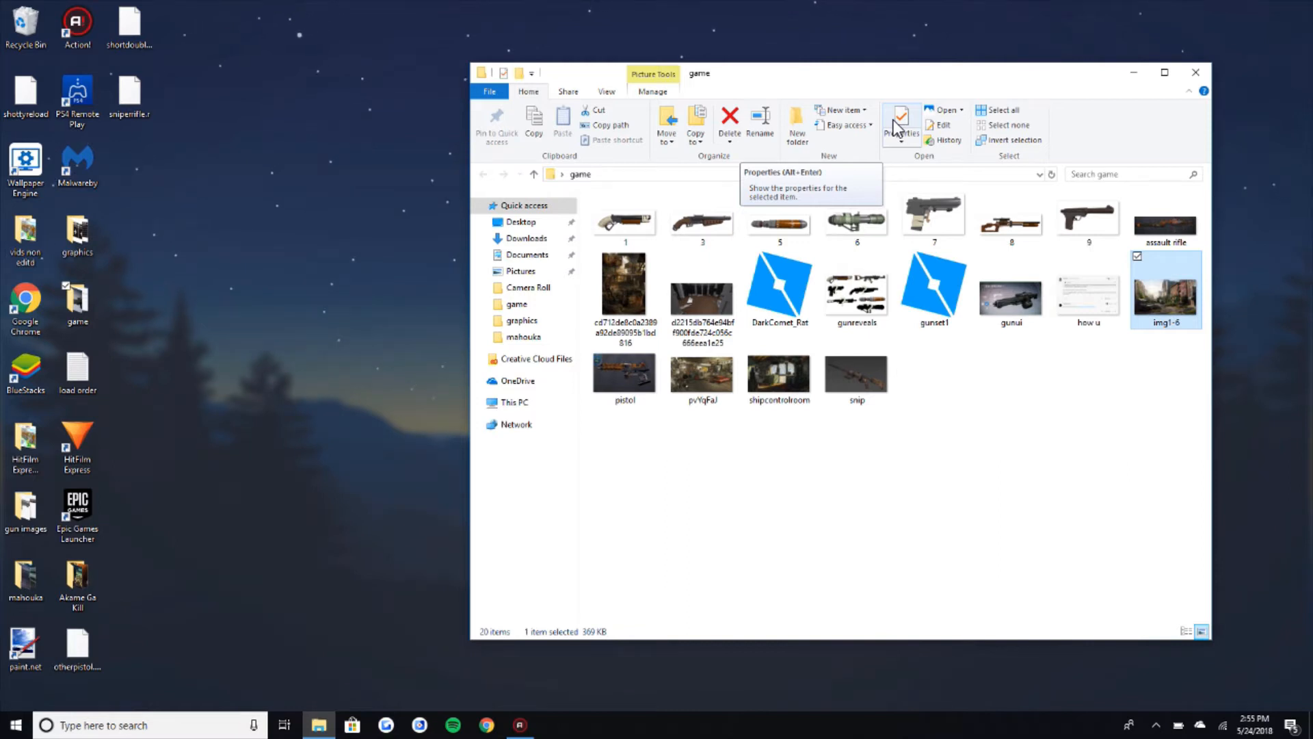
left_click(1196, 75)
Step: Switch to Google Chrome and search Google Images for "sci fi room concept"
left_click(487, 726)
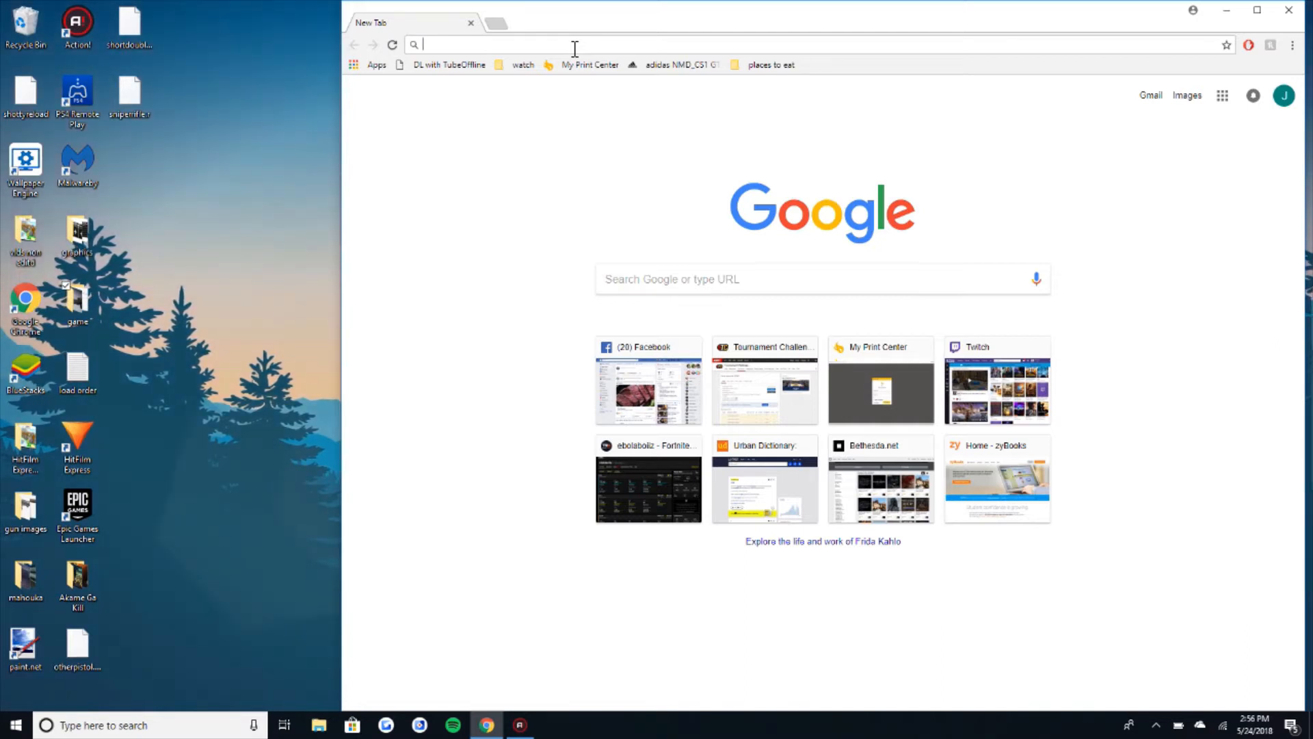
type("sci fi room concep")
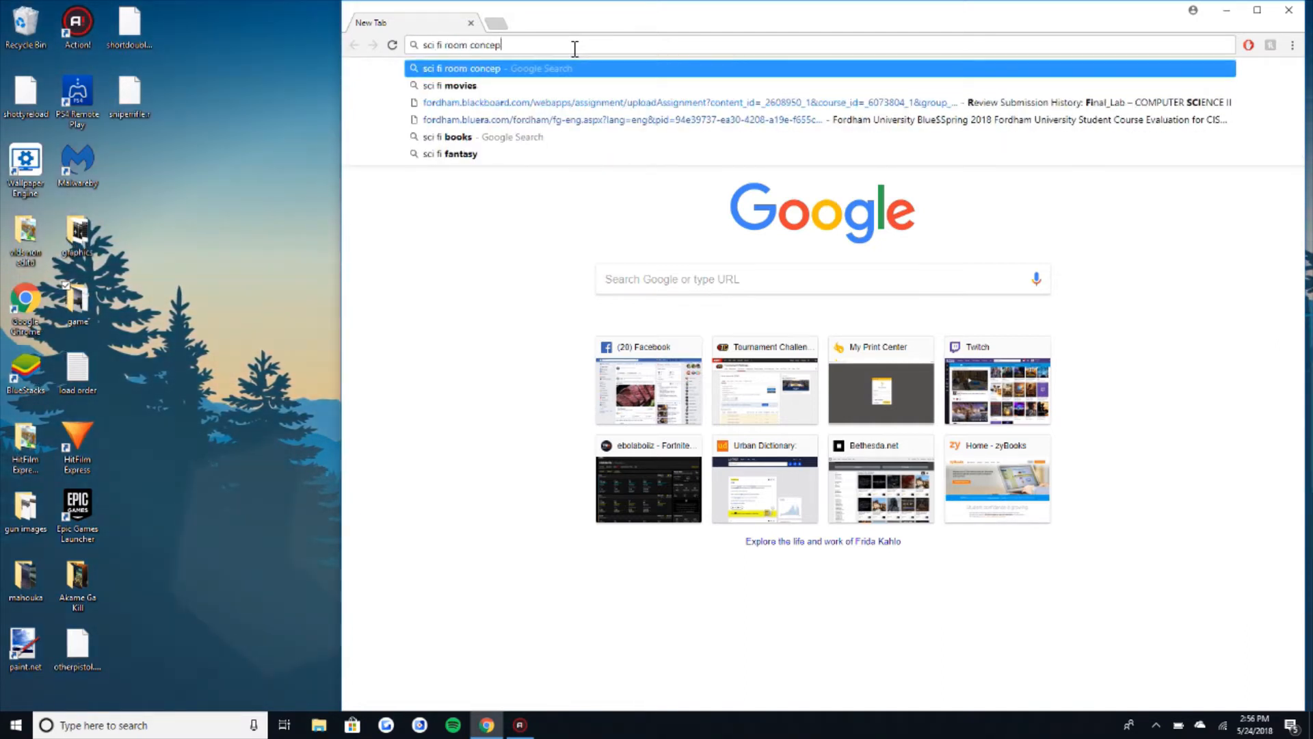
type("t")
key("Return")
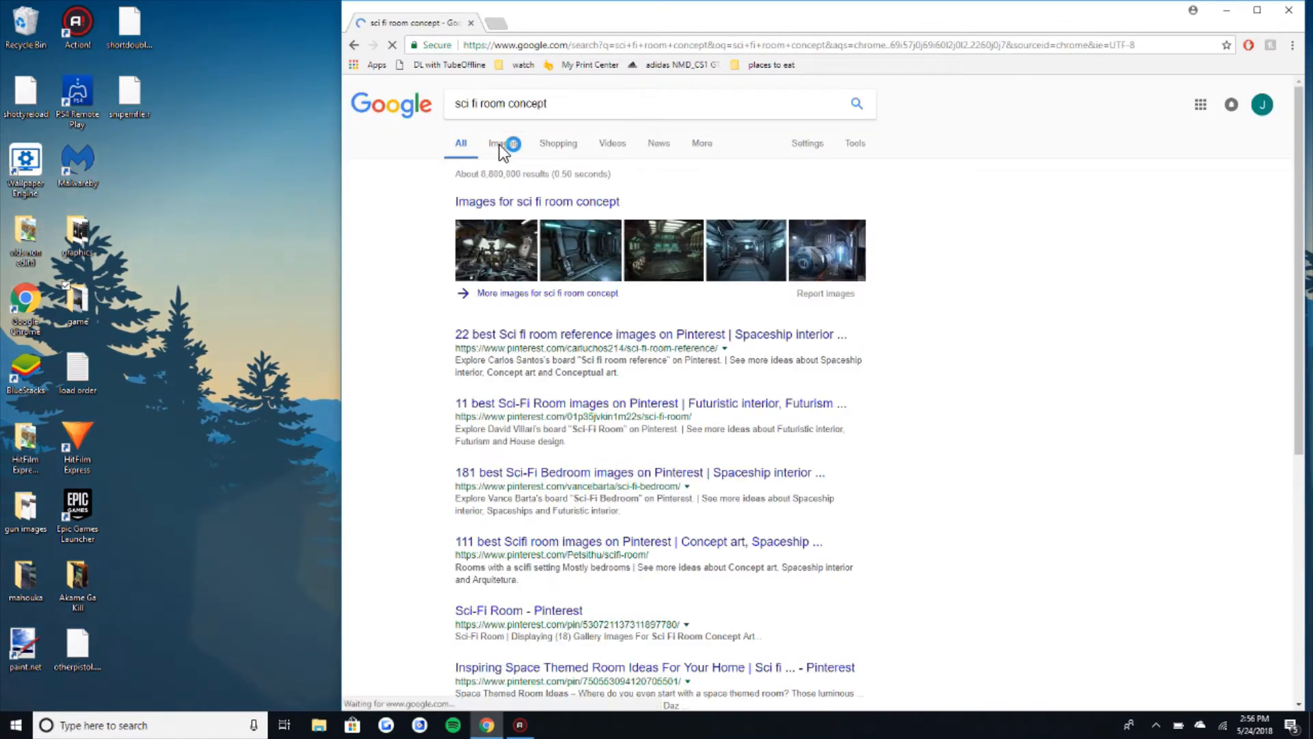
left_click(503, 145)
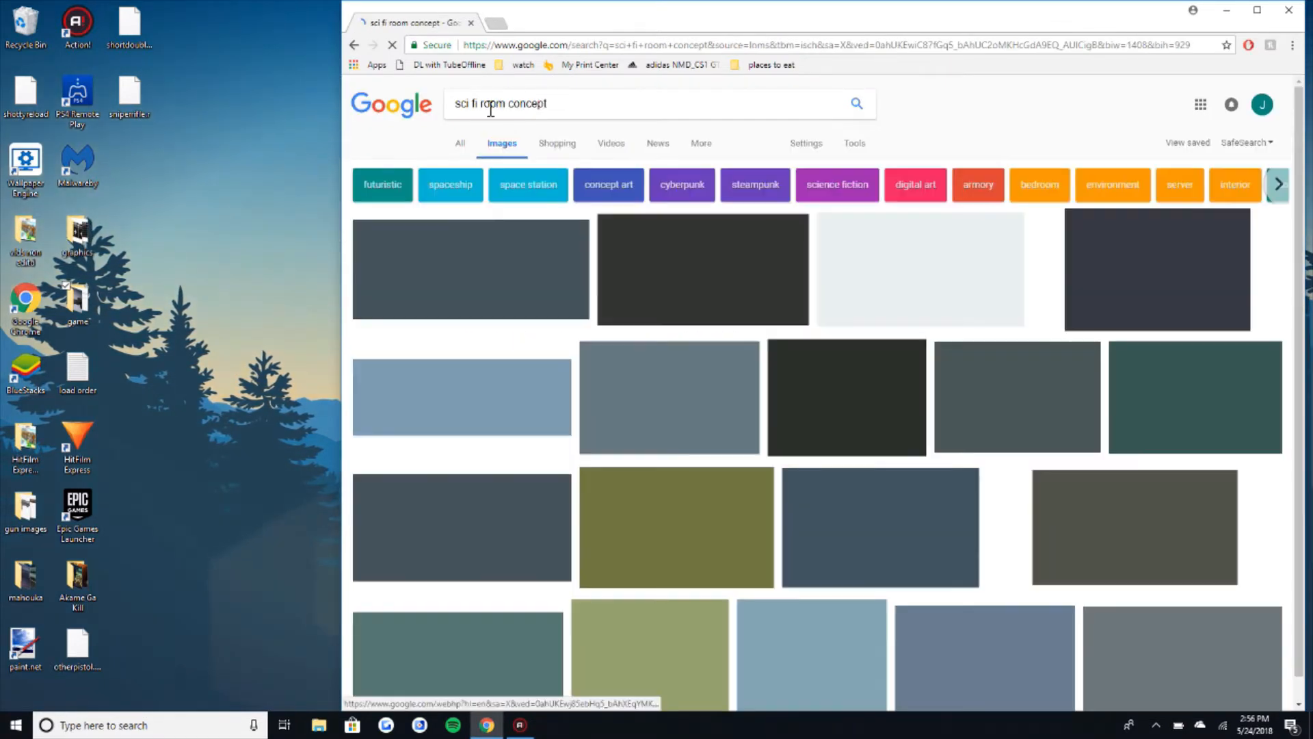
left_click(603, 112)
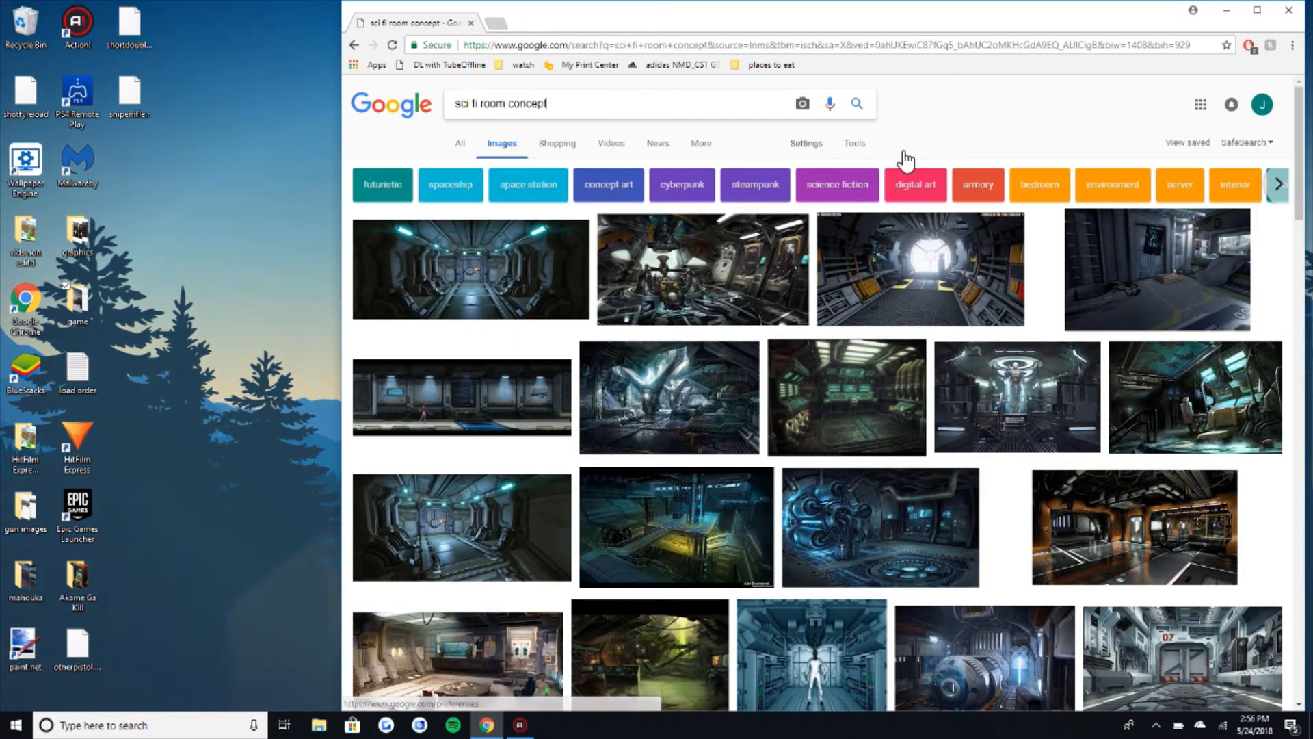
Step: Look through the sci-fi room image results for concept art that could serve as a reference
scroll(975, 336, "down", 6)
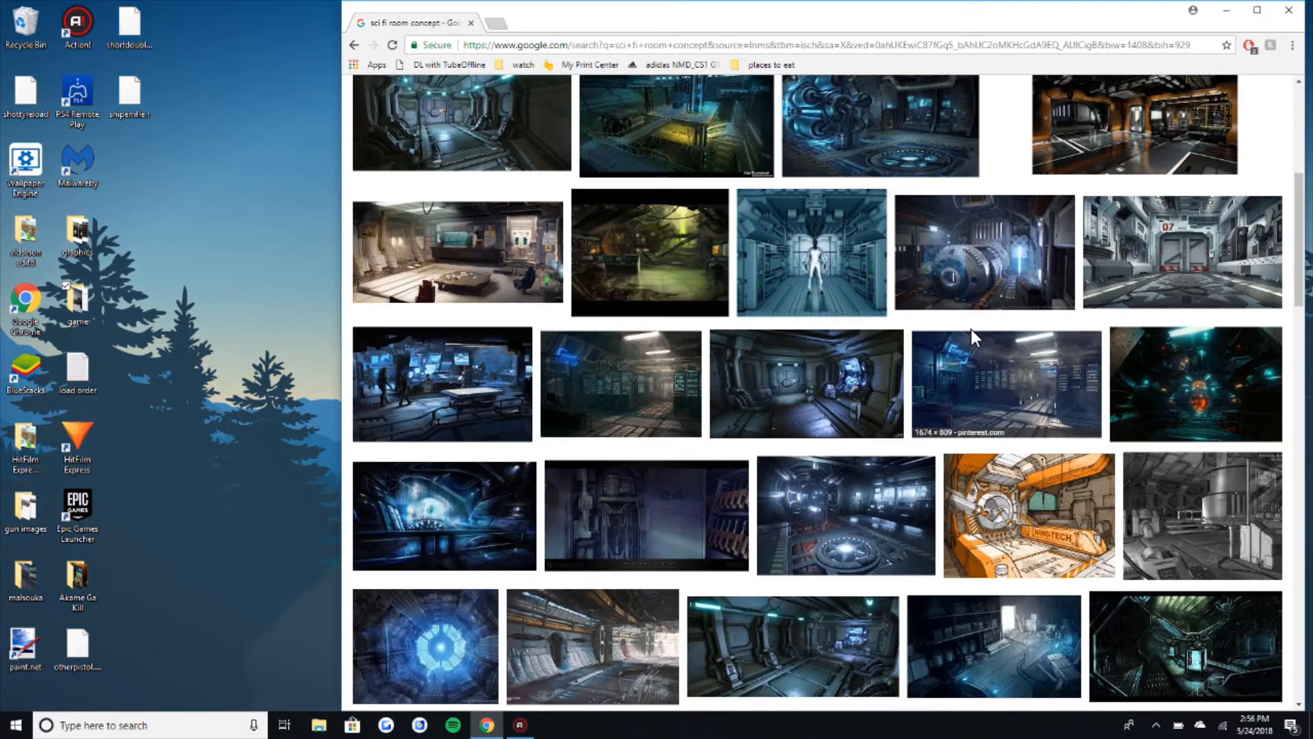
scroll(973, 331, "down", 2)
scroll(977, 333, "down", 5)
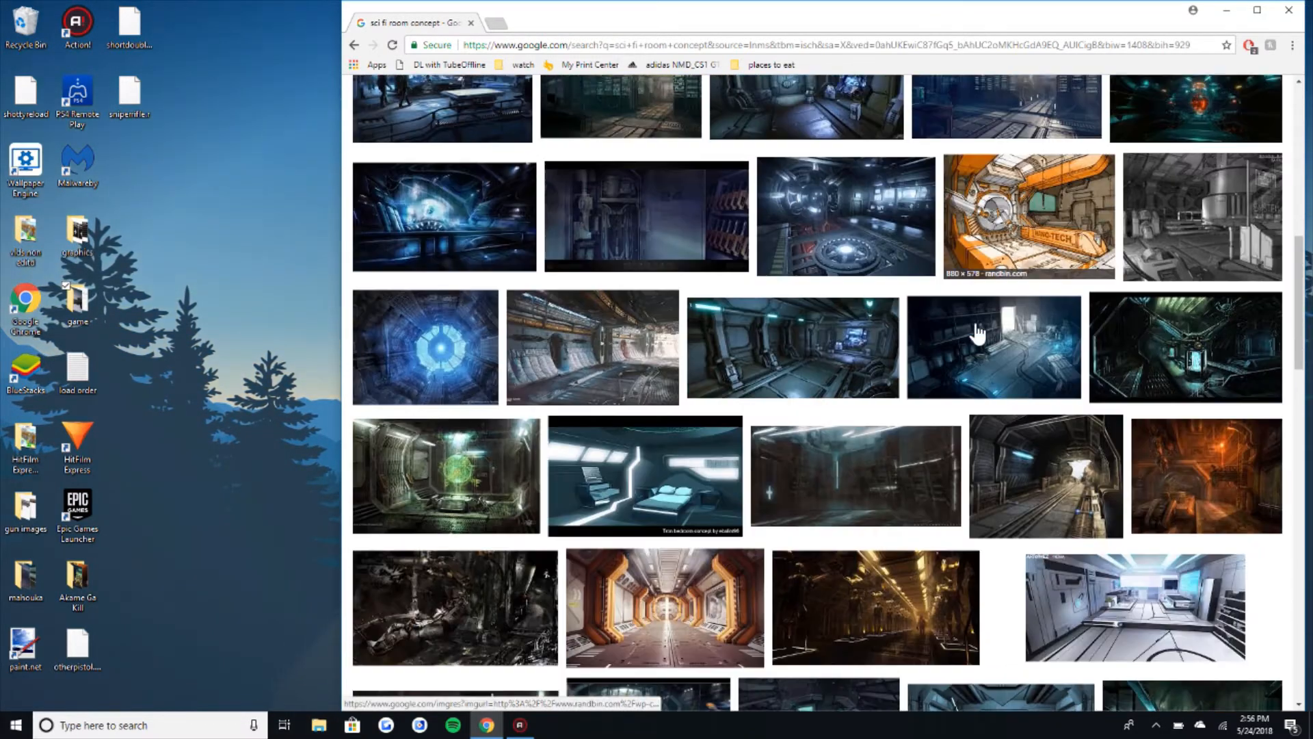
scroll(976, 333, "down", 1)
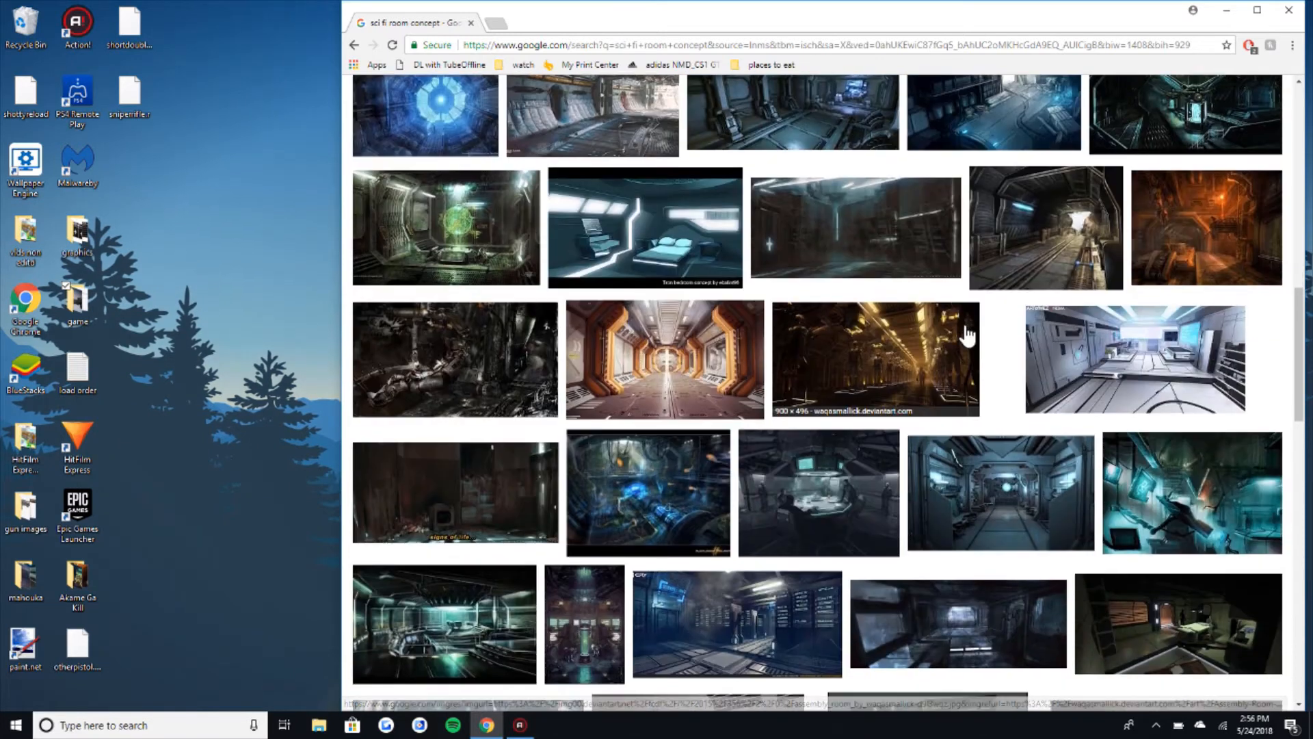
scroll(967, 335, "down", 3)
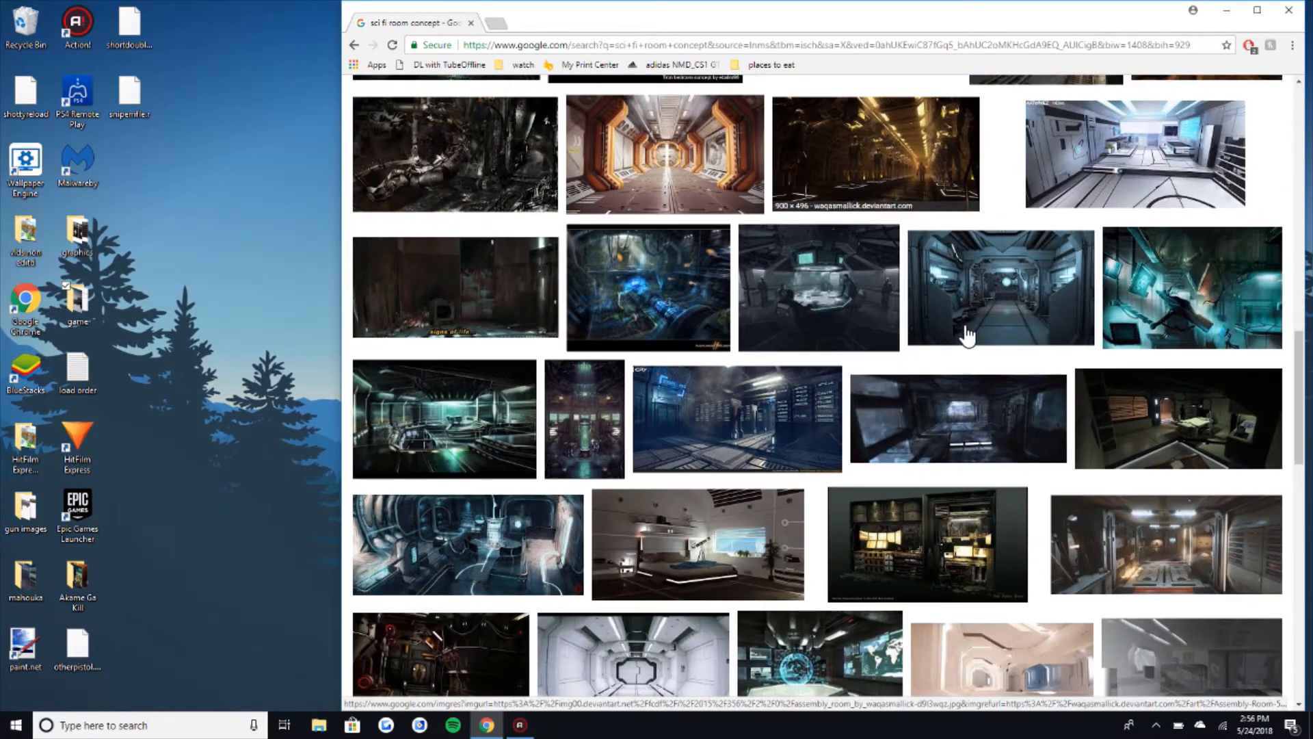
scroll(967, 335, "down", 2)
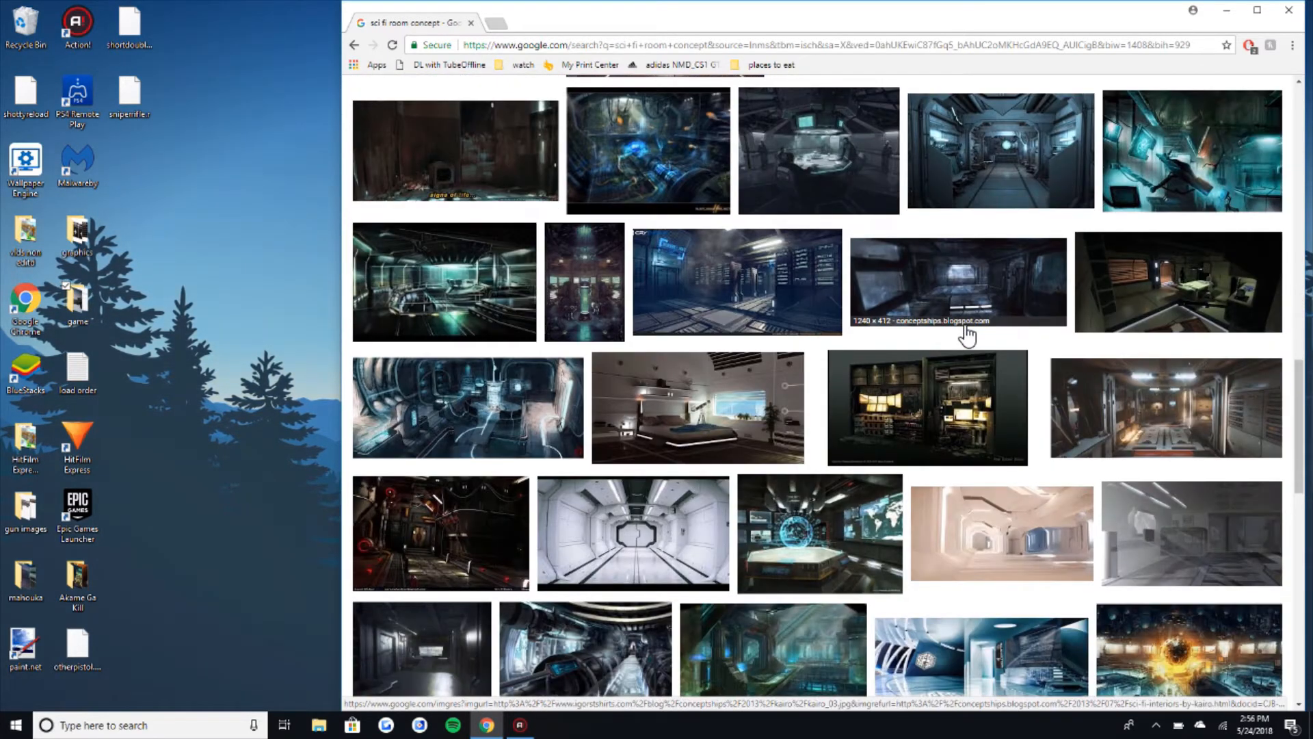
scroll(968, 335, "down", 2)
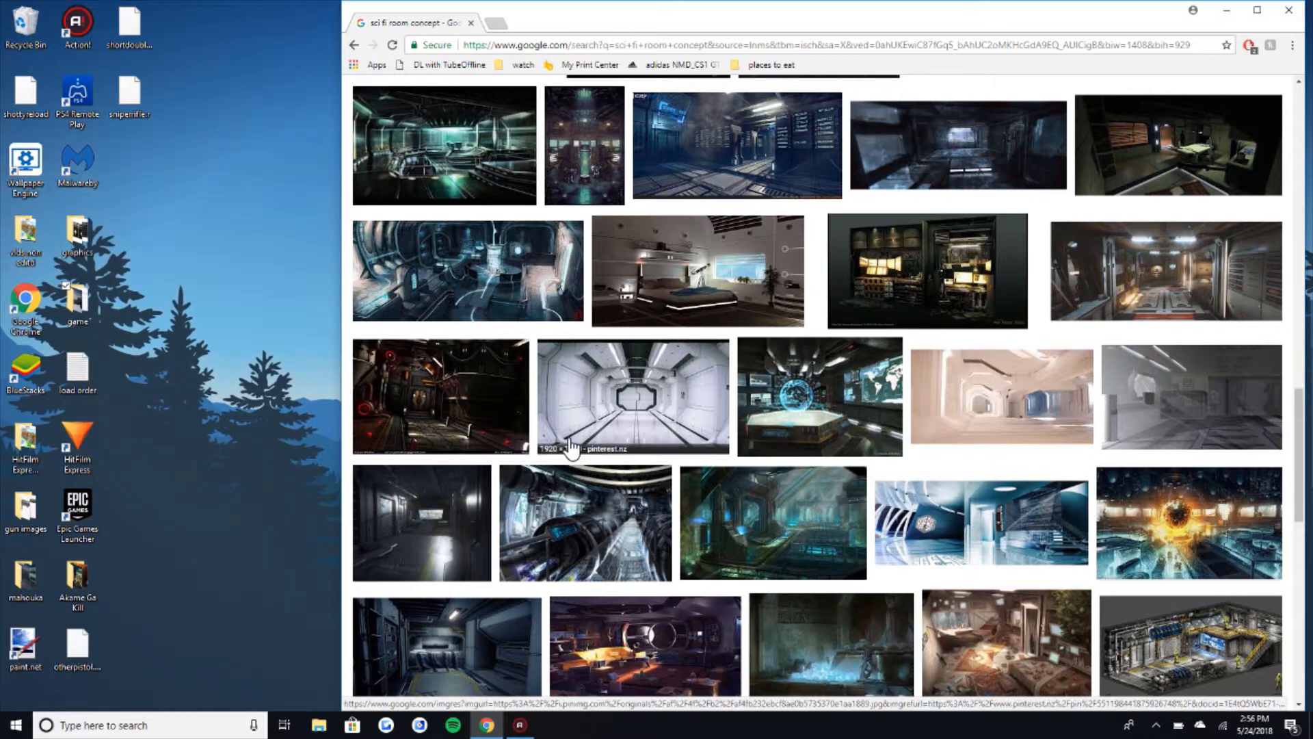
scroll(576, 437, "down", 5)
scroll(576, 437, "down", 3)
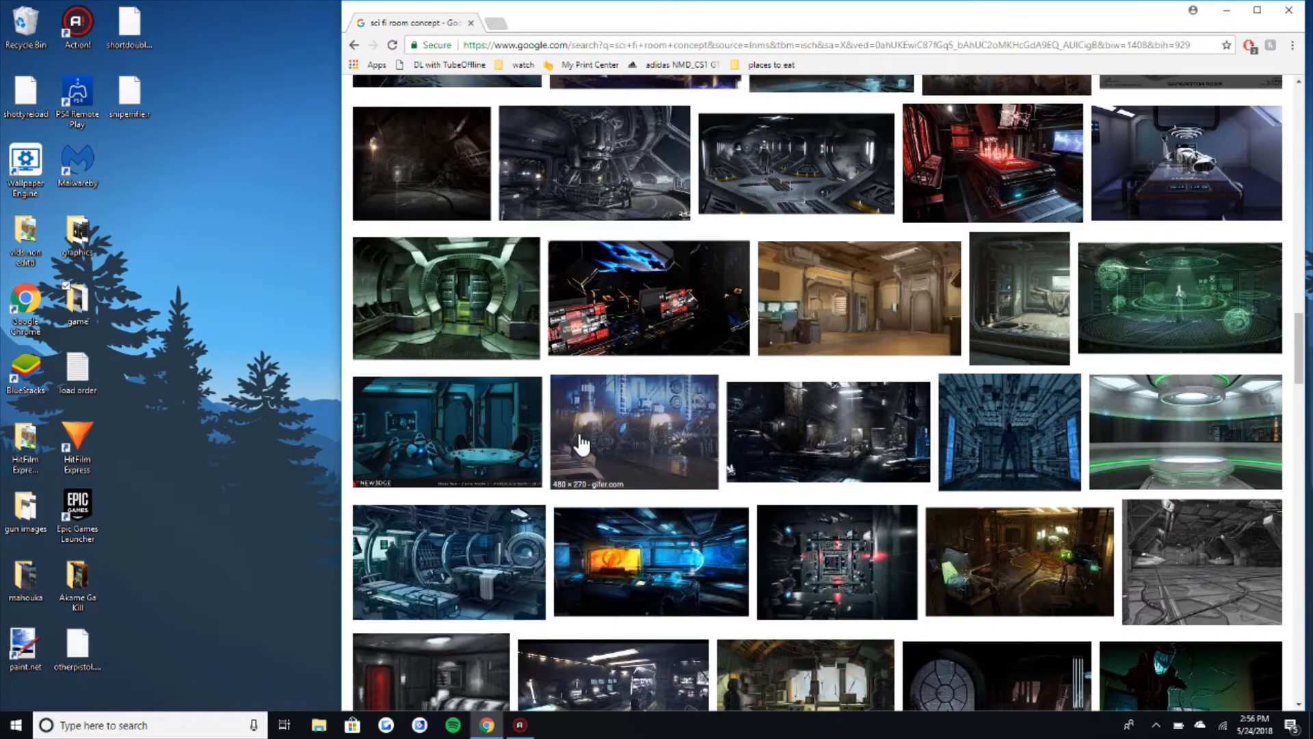
scroll(579, 440, "down", 2)
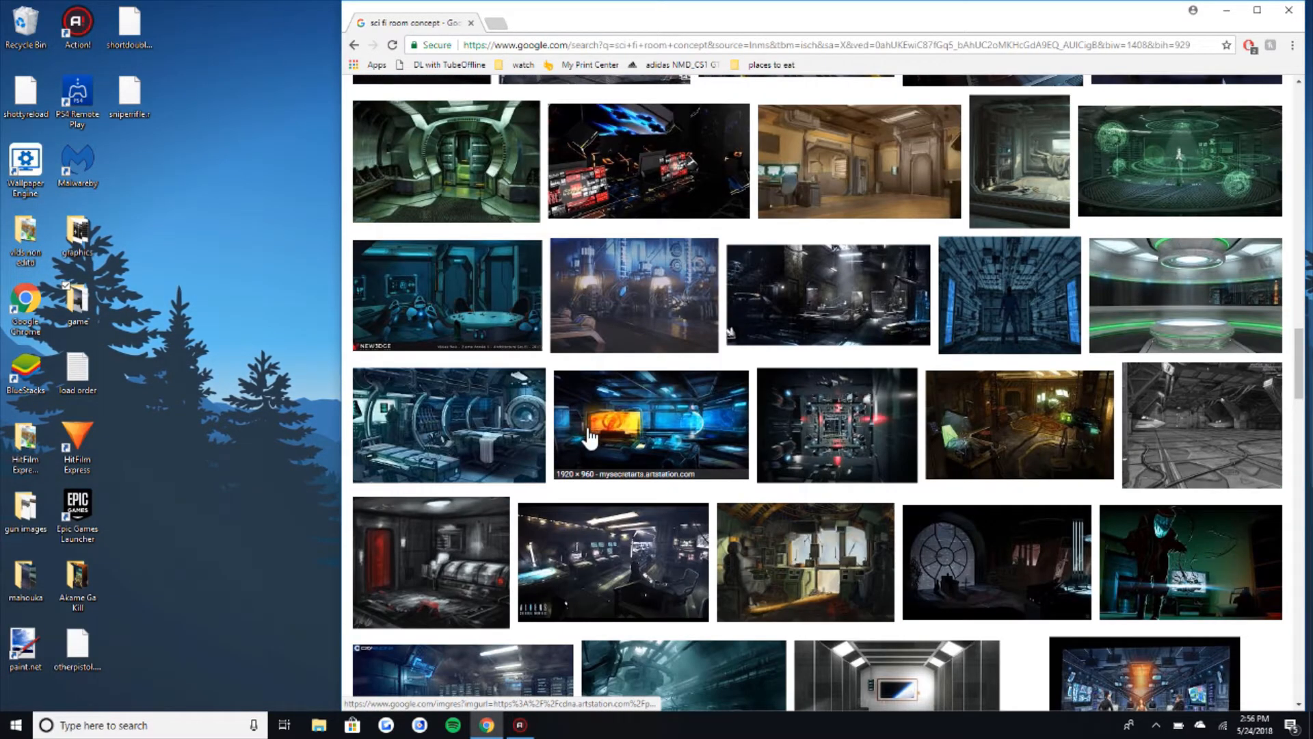
scroll(592, 431, "down", 4)
scroll(592, 429, "down", 5)
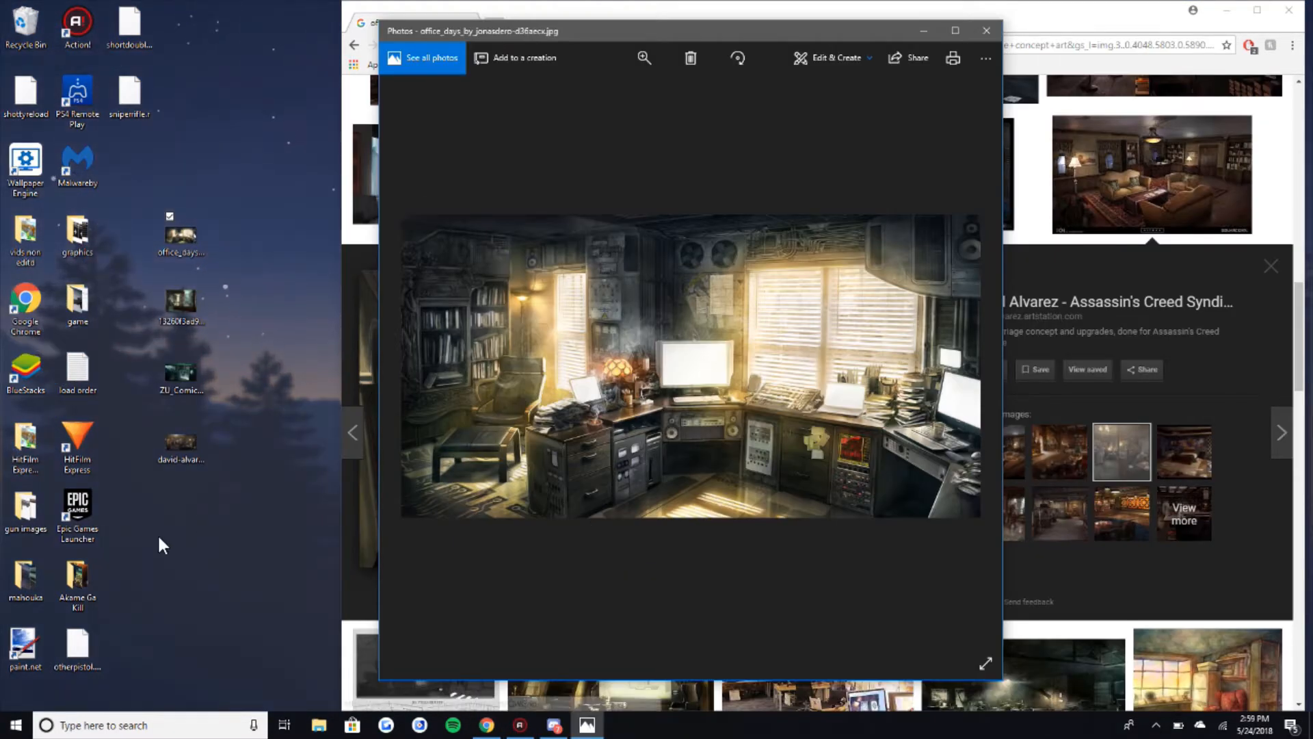
Step: Move the open office_days image window aside to make room for other images
left_click_drag(159, 539, 235, 229)
left_click(218, 307)
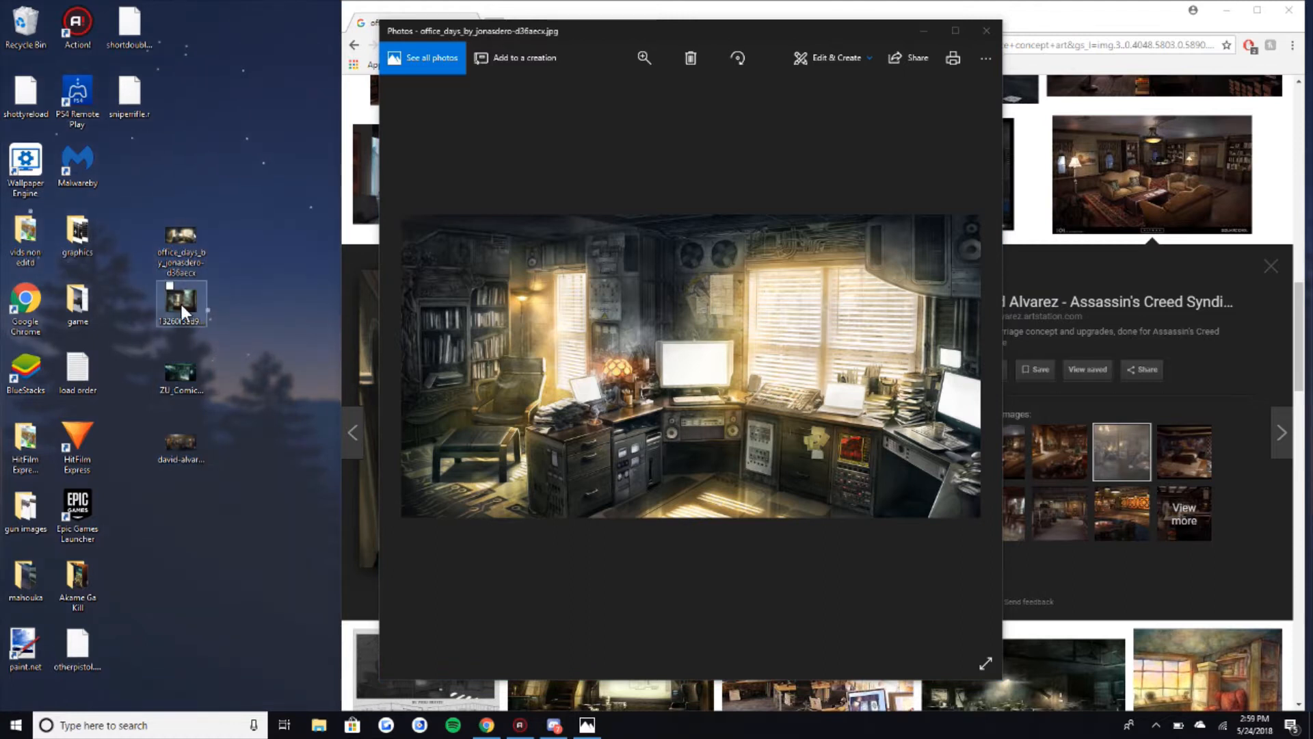
left_click(186, 253)
left_click(574, 322)
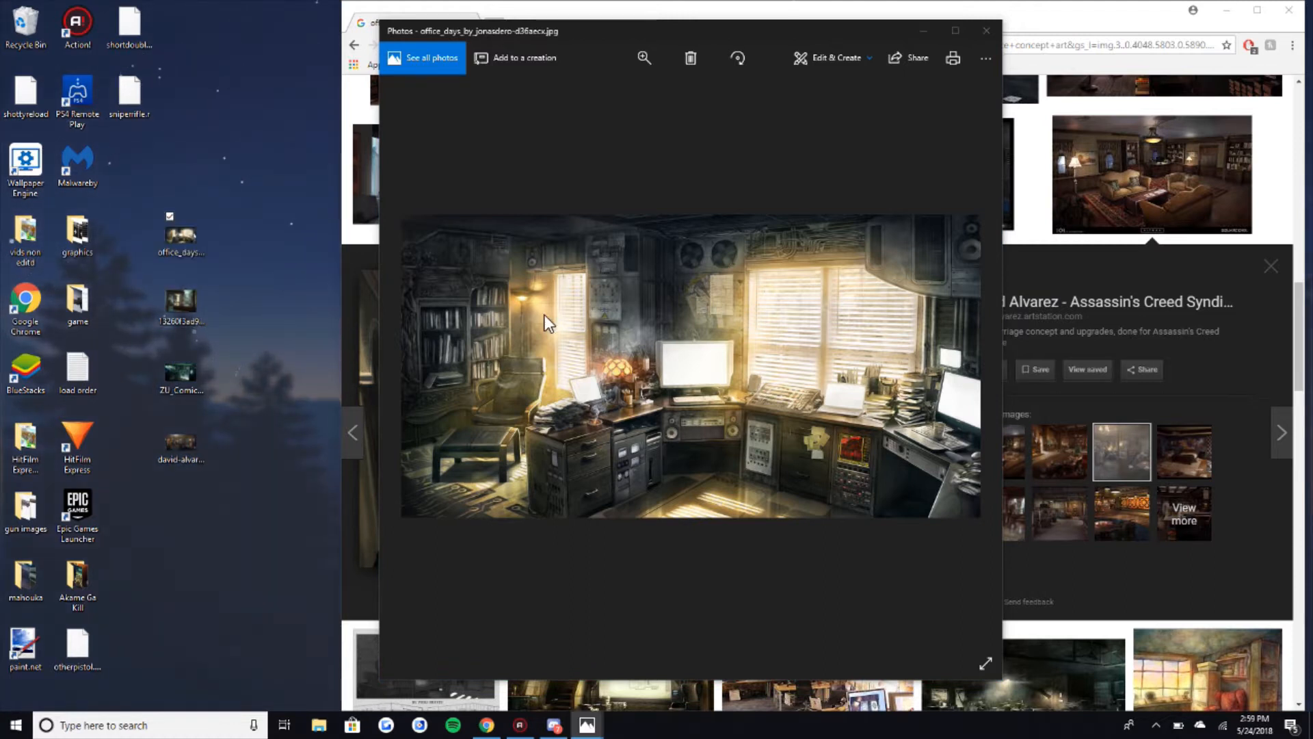
left_click(617, 46)
left_click_drag(623, 29, 889, 63)
Step: Open the 13260f3ad9 and ZU_ComicCon images from the desktop and spread the three image windows apart
left_click(192, 294)
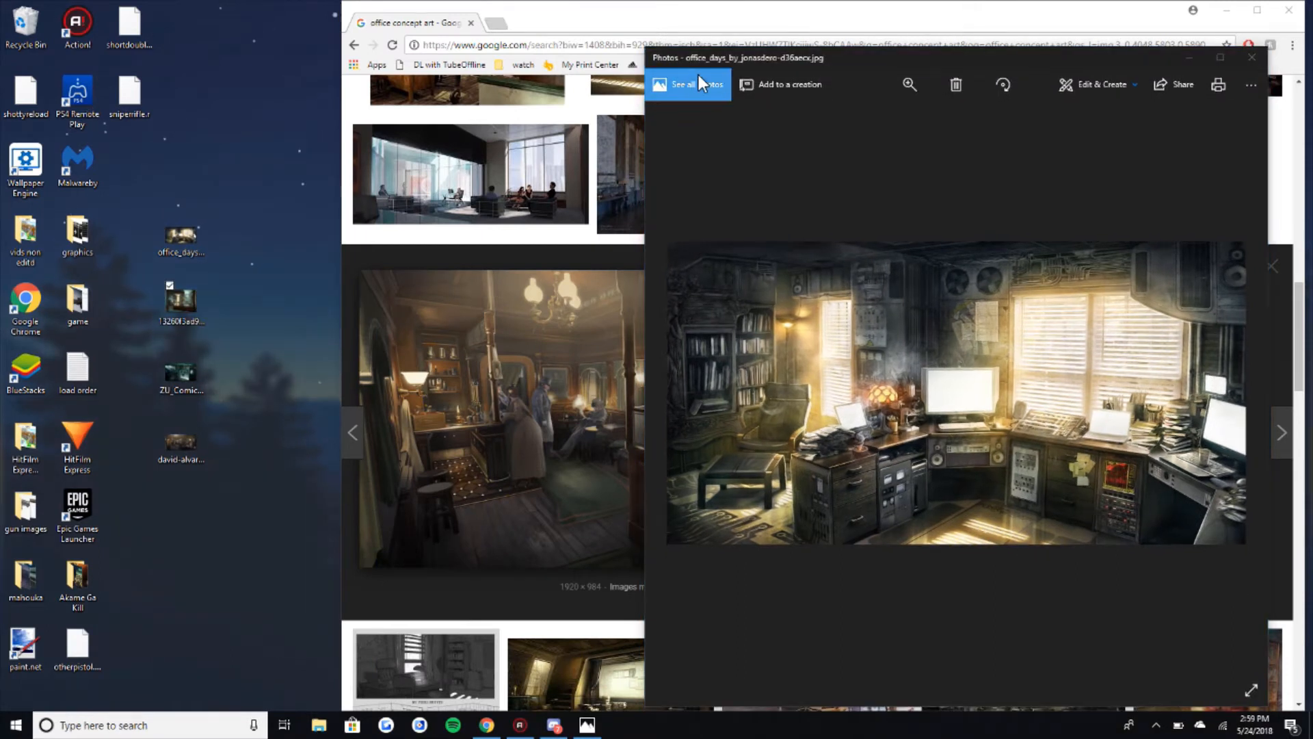
left_click_drag(476, 36, 674, 40)
double_click(171, 385)
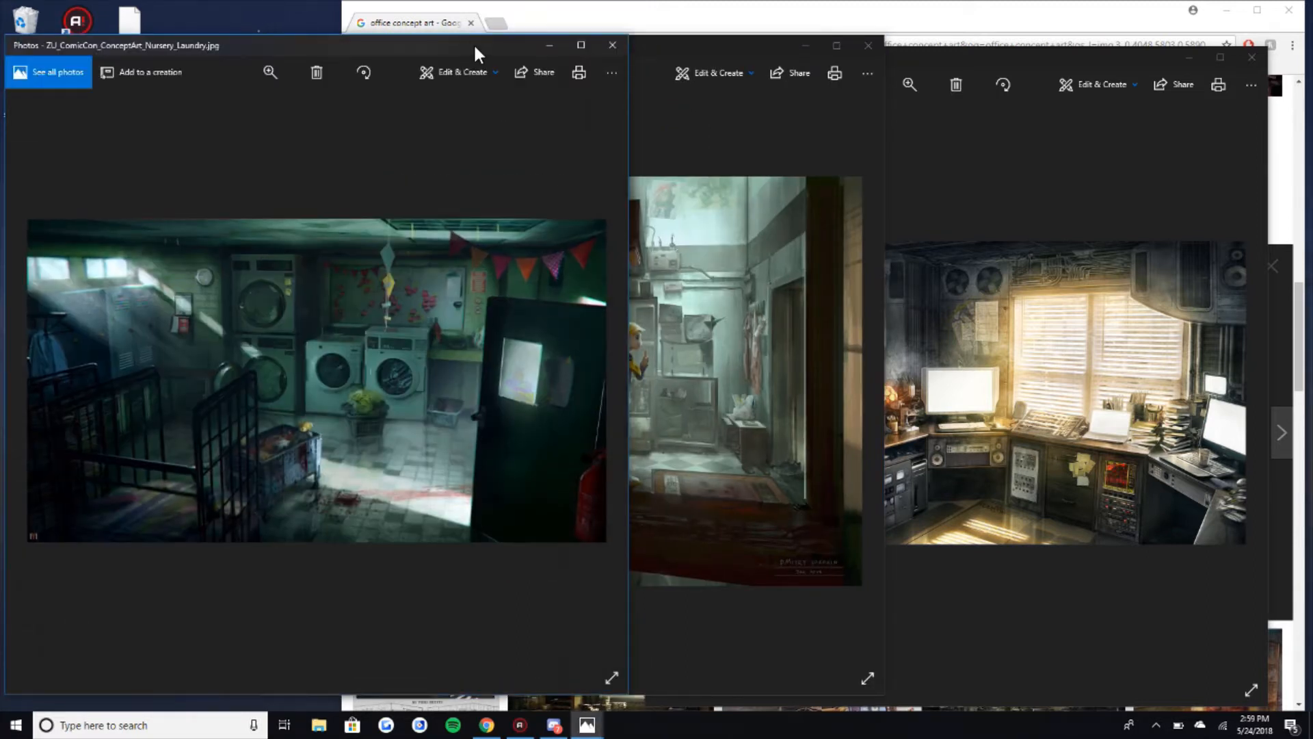
left_click_drag(707, 50, 809, 54)
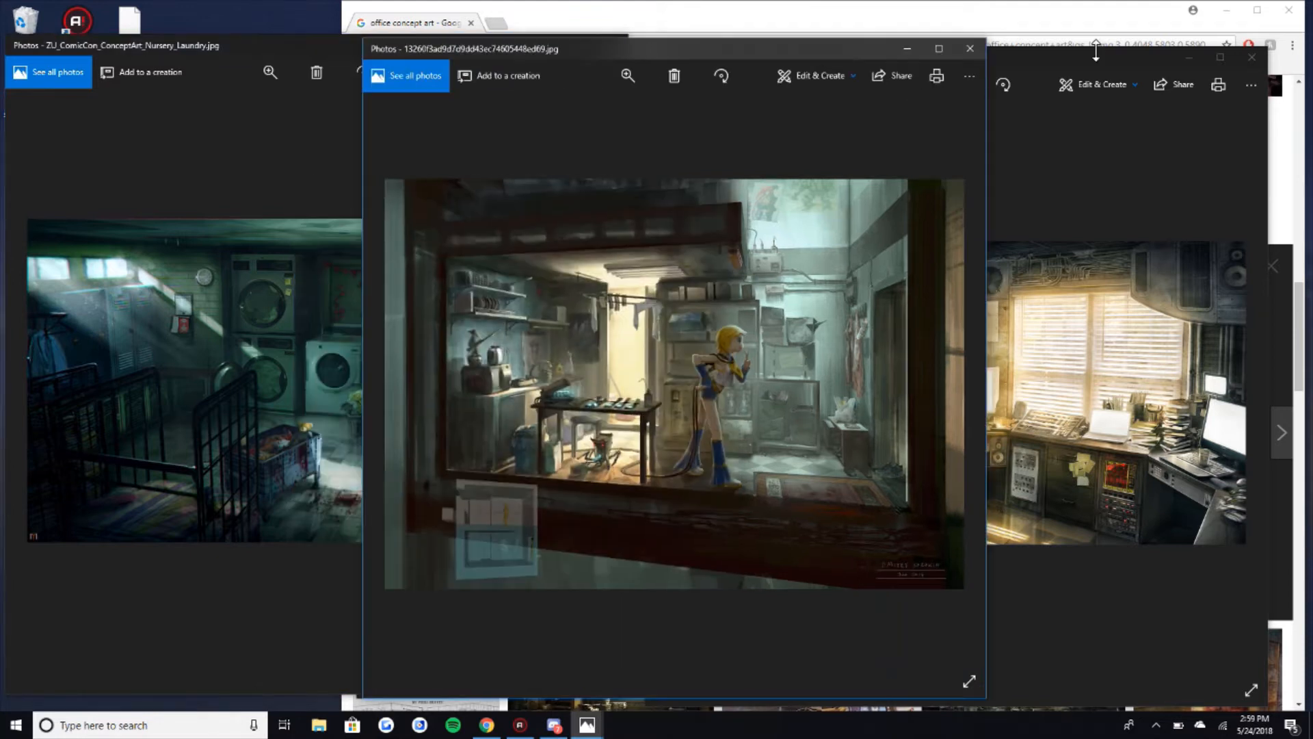
left_click_drag(1079, 55, 1115, 51)
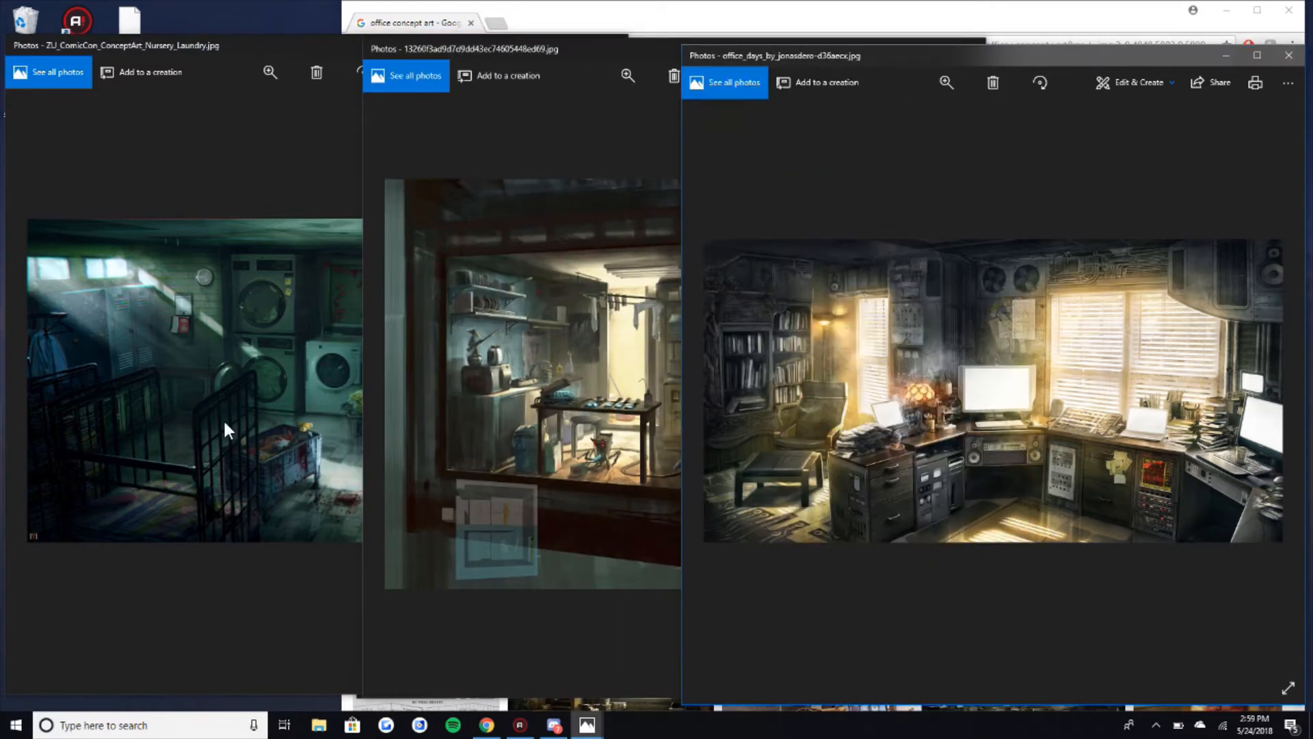
Step: Bring the three concept images forward in turn to compare them, finishing by closing the ZU_ComicCon laundry image
left_click(294, 44)
left_click(641, 49)
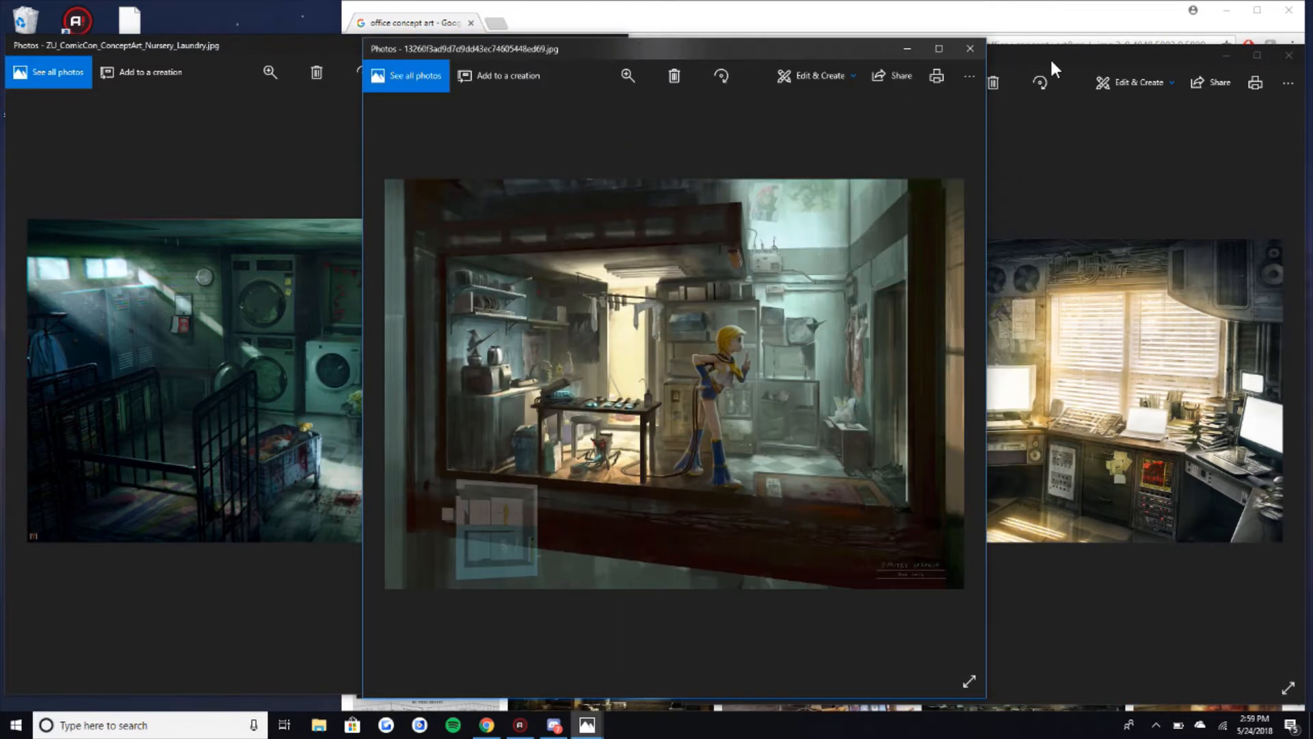
left_click(1046, 53)
left_click(605, 47)
left_click(338, 45)
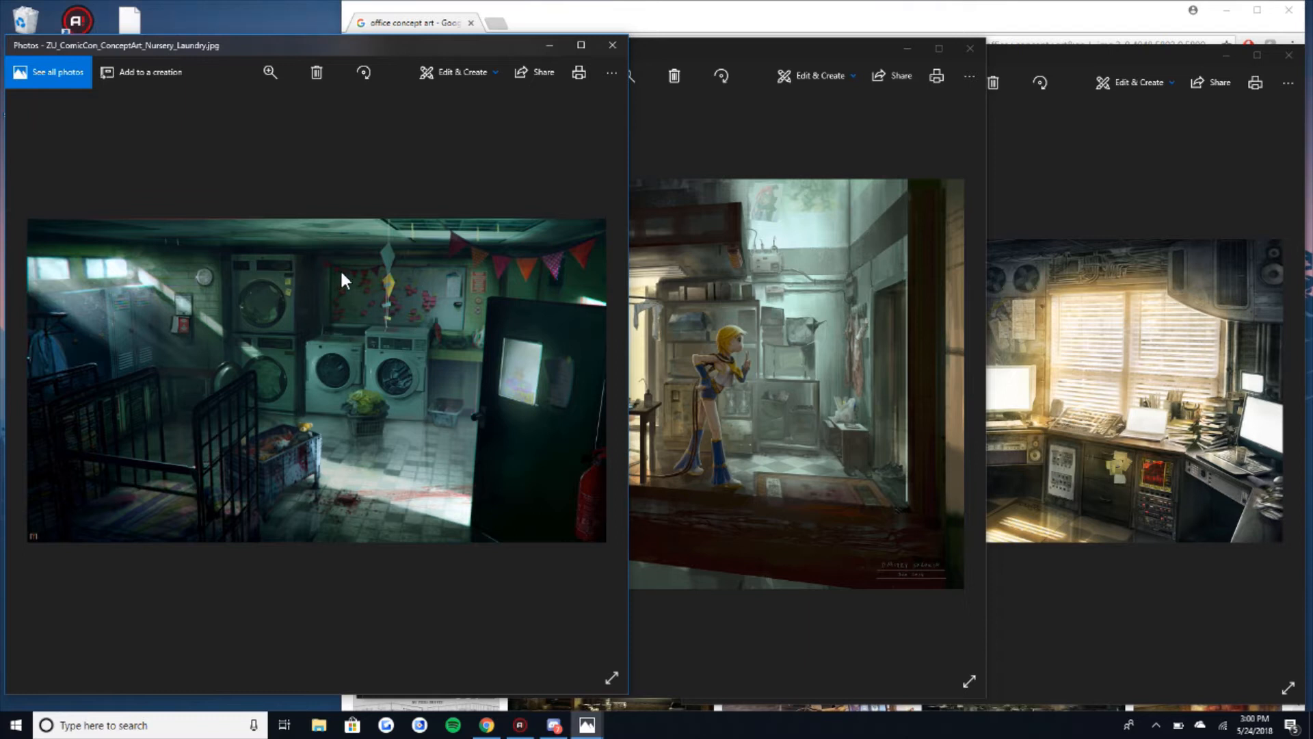
left_click(612, 45)
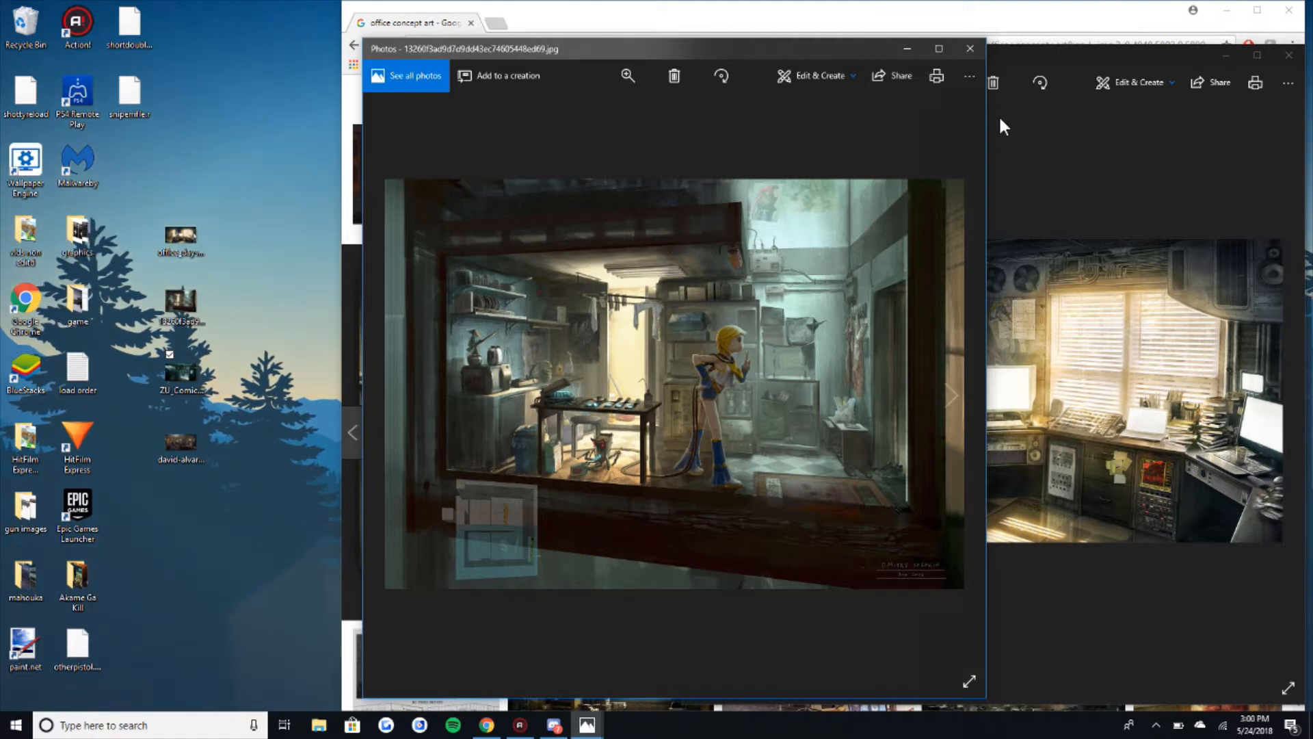
Step: Close the two remaining concept image windows and go to roblox.com in the browser
left_click(968, 58)
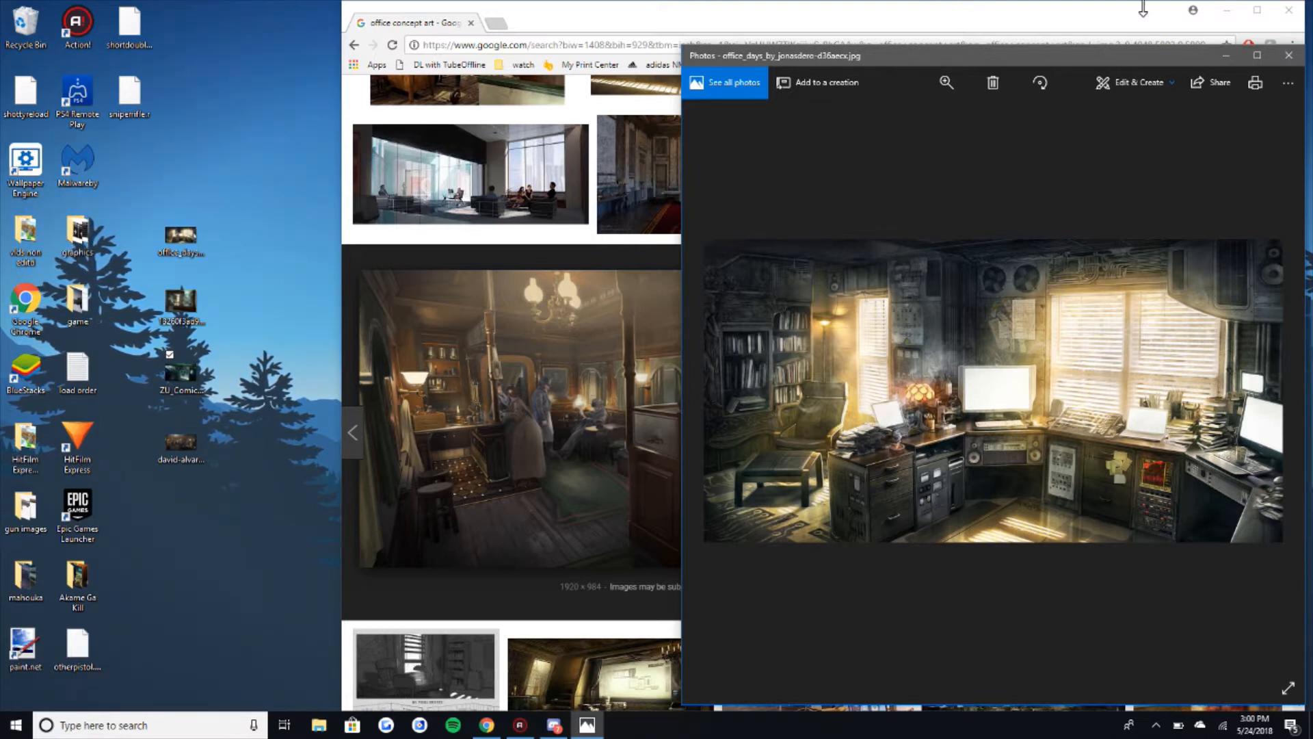
left_click(1289, 56)
left_click(691, 44)
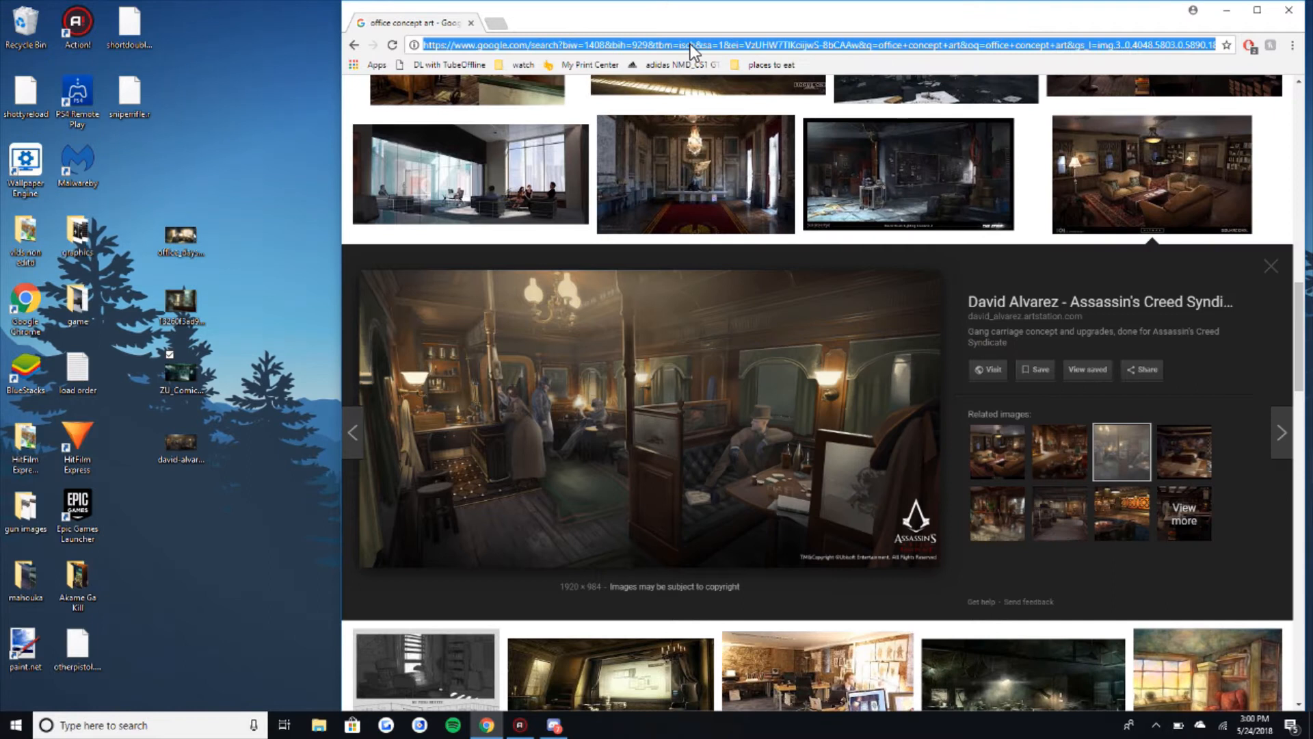
type("roblox.com")
key("Return")
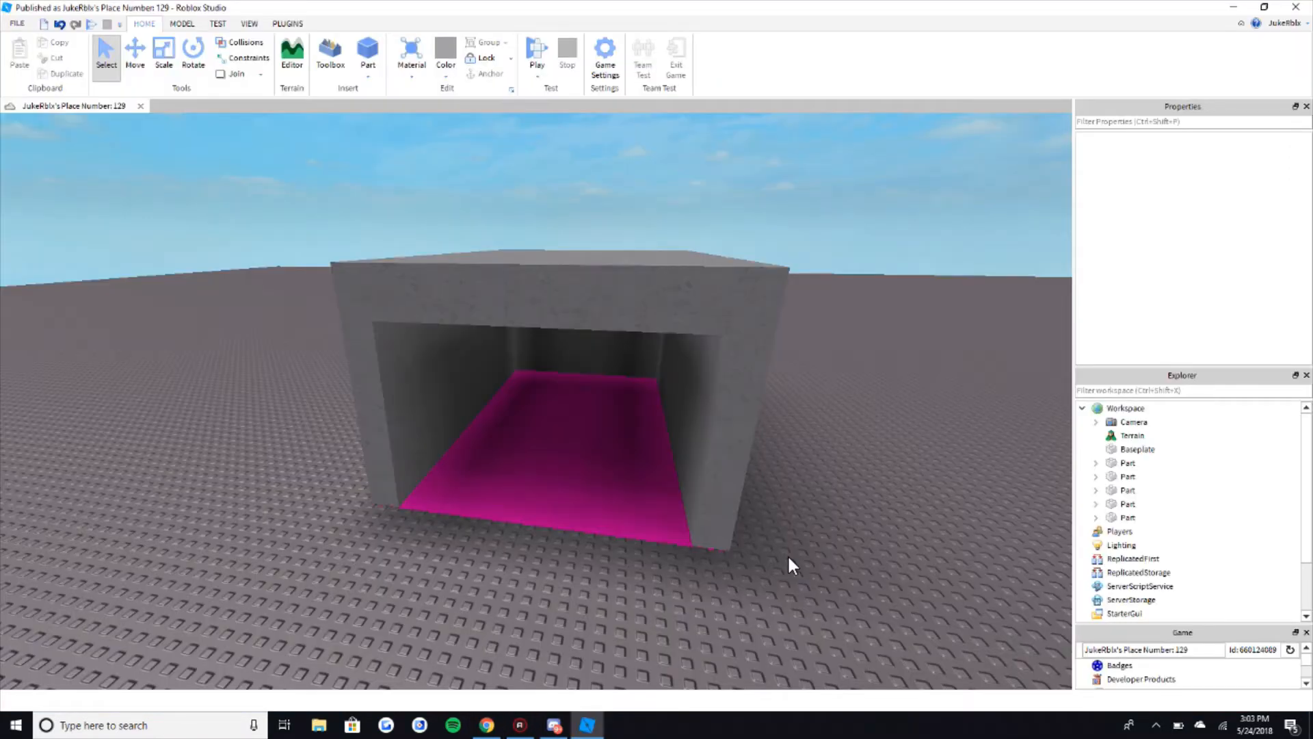
Step: Open the Roblox Studio settings, look over the Rendering options, and close the settings without altering any of them
right_click_drag(787, 552, 805, 556)
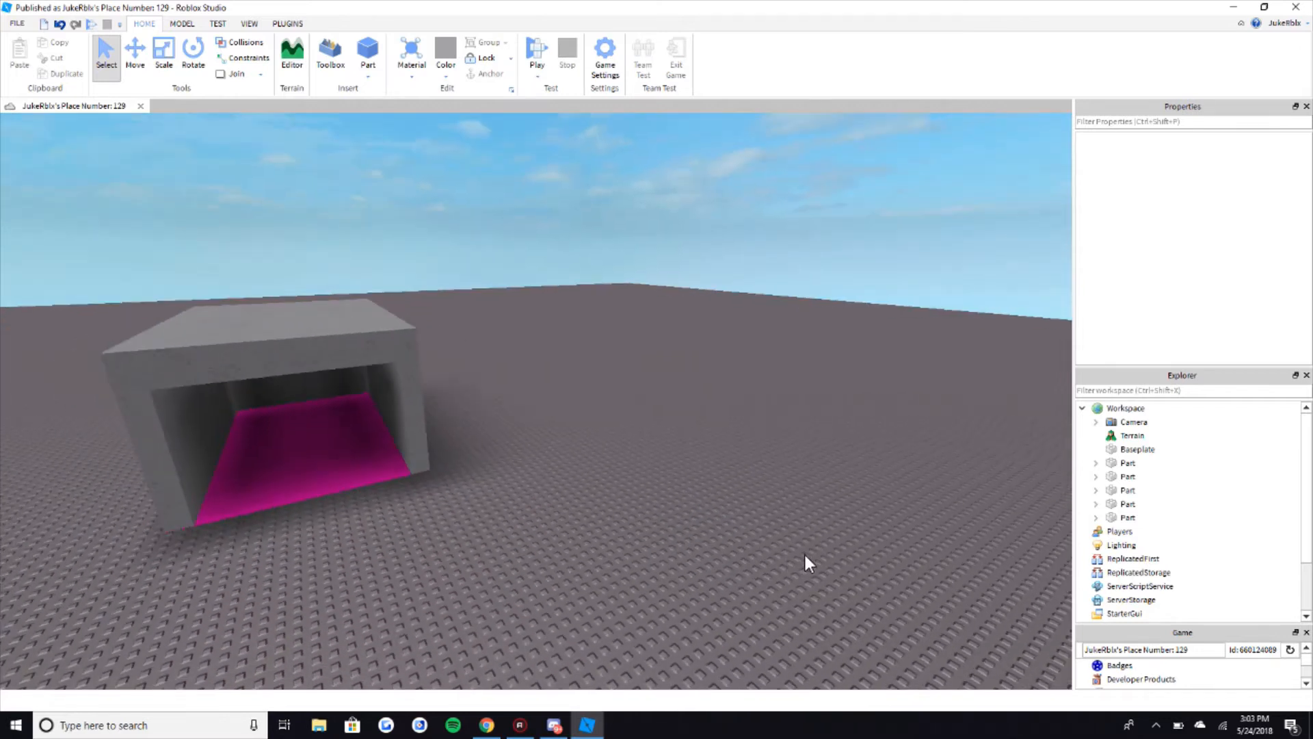
key("w")
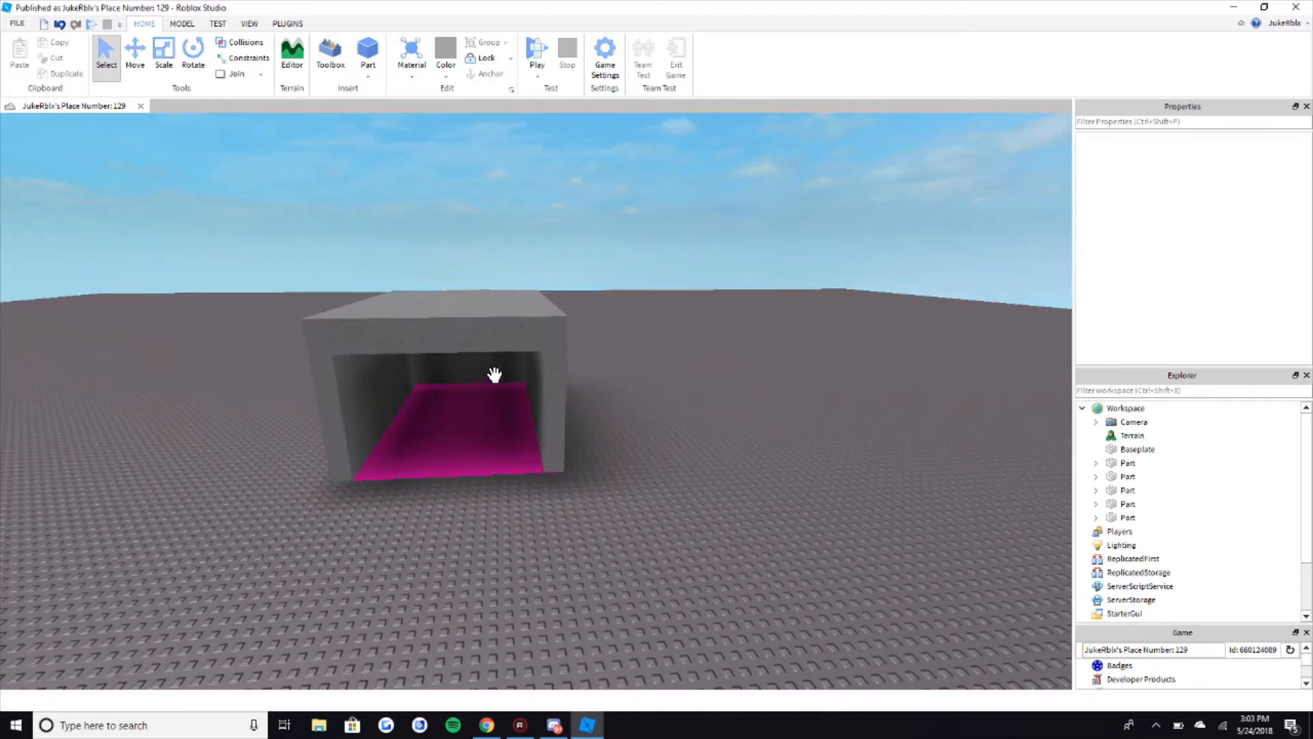
scroll(499, 372, "up", 2)
left_click(17, 23)
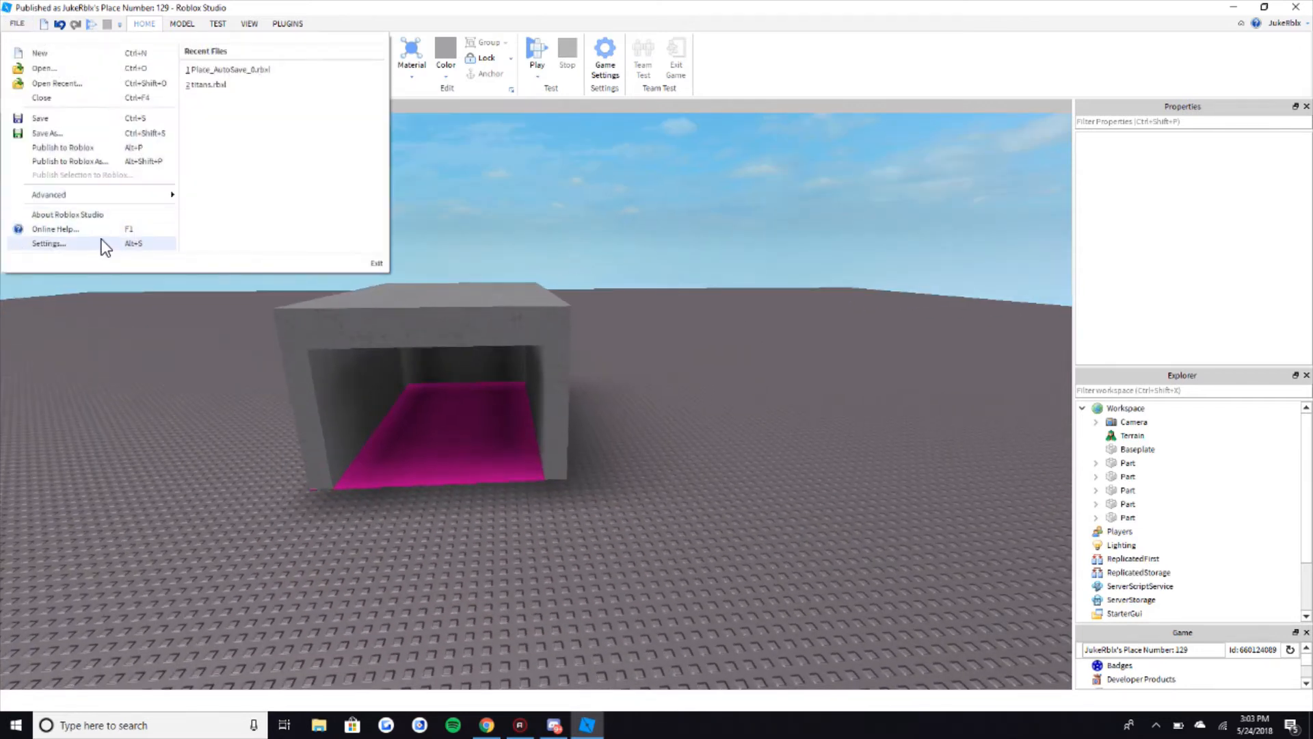
left_click(106, 243)
left_click(863, 208)
left_click(1178, 196)
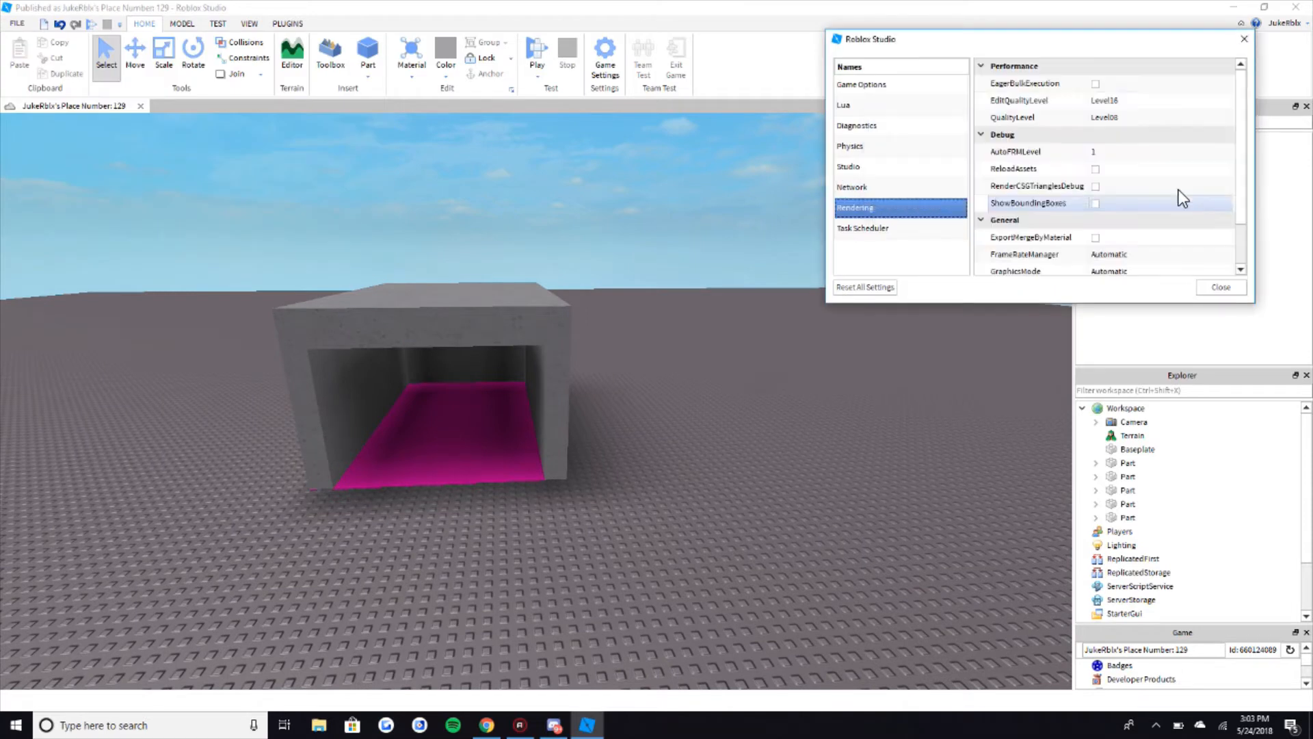
left_click(1244, 40)
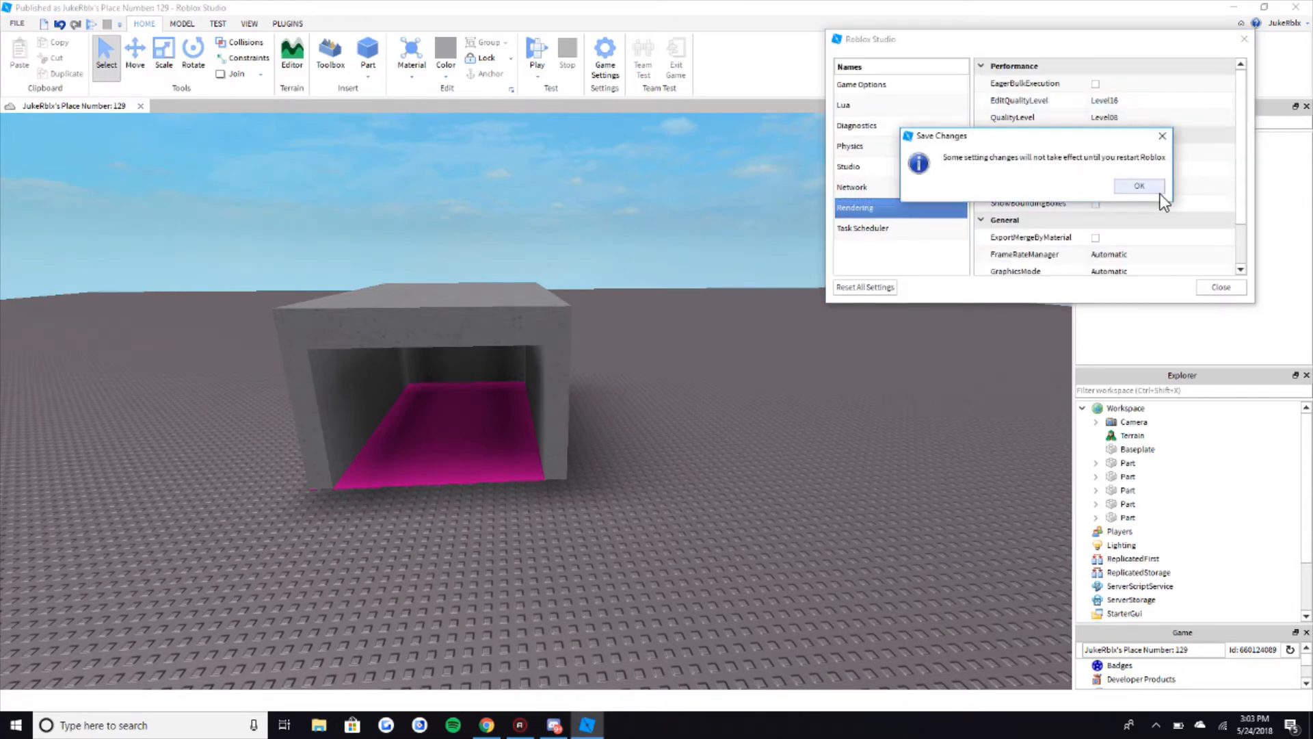
left_click(1139, 187)
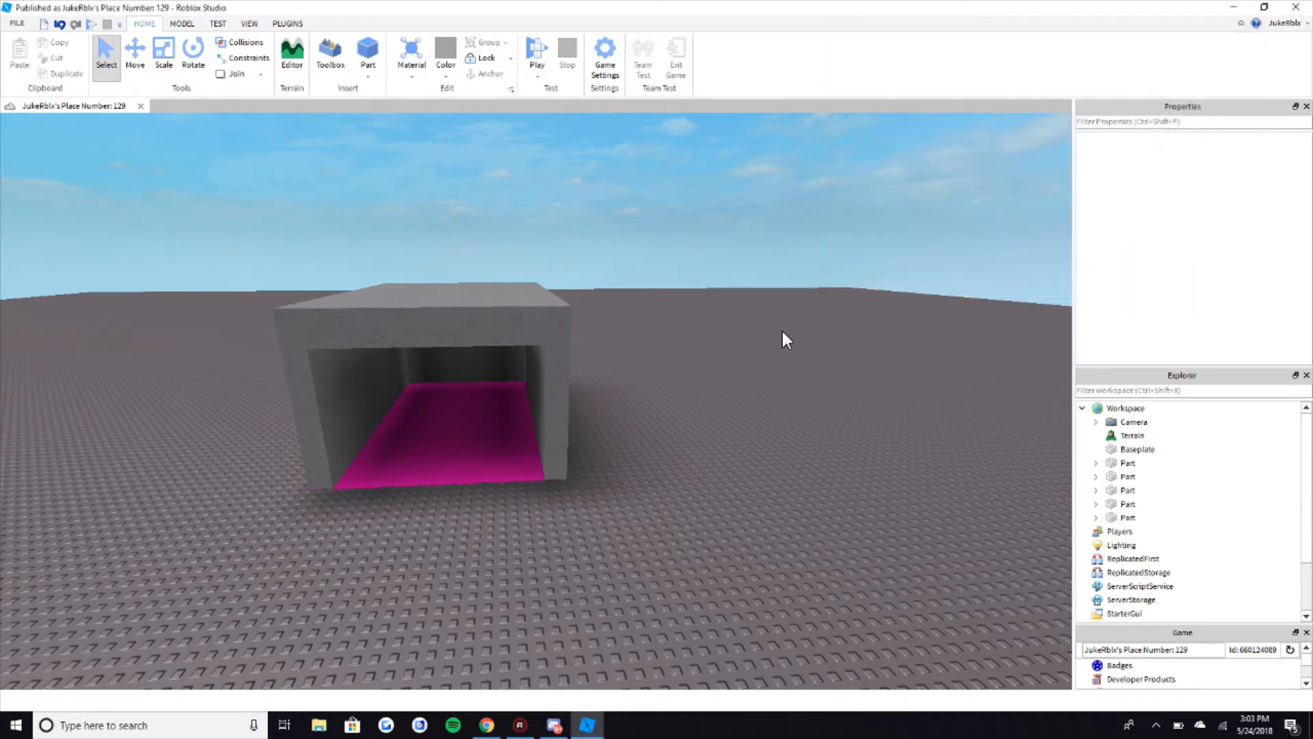
Step: Close the Game pane and slightly narrow the Properties and Explorer area to enlarge the viewport
left_click(1306, 632)
left_click_drag(1077, 276, 1085, 278)
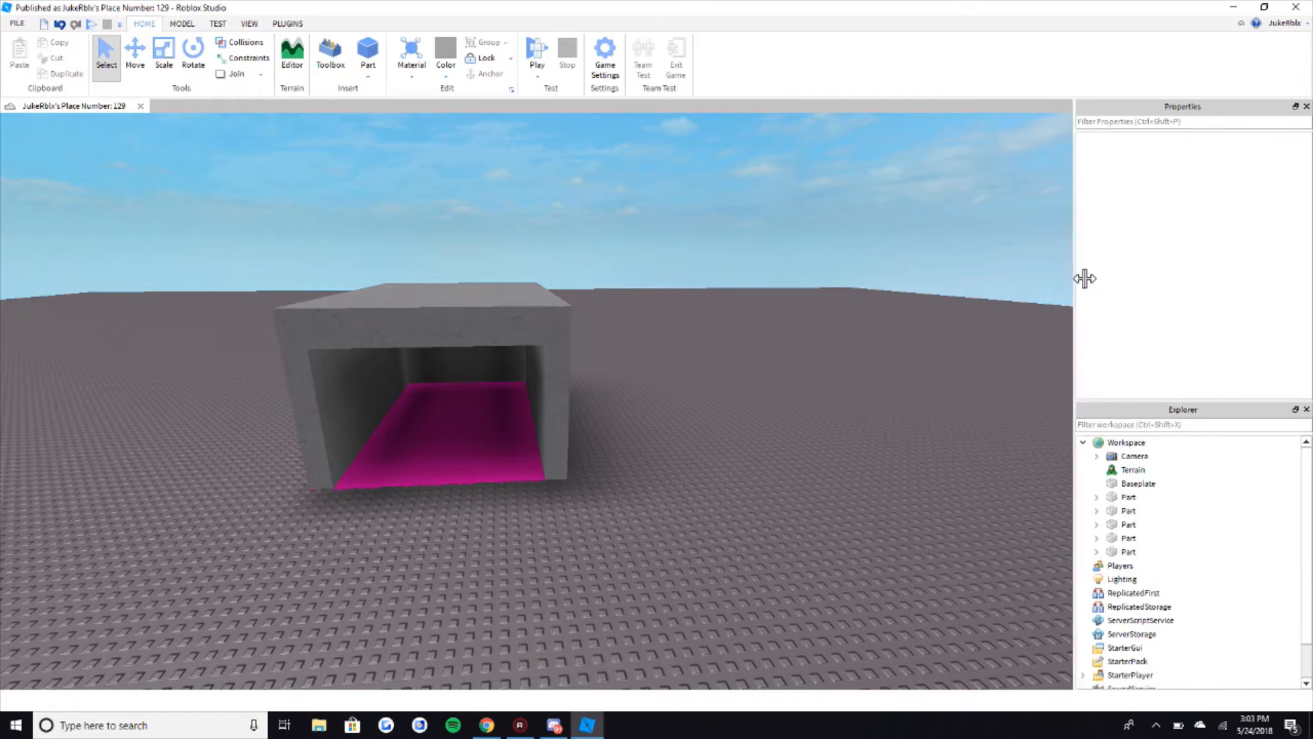
scroll(530, 400, "up", 10)
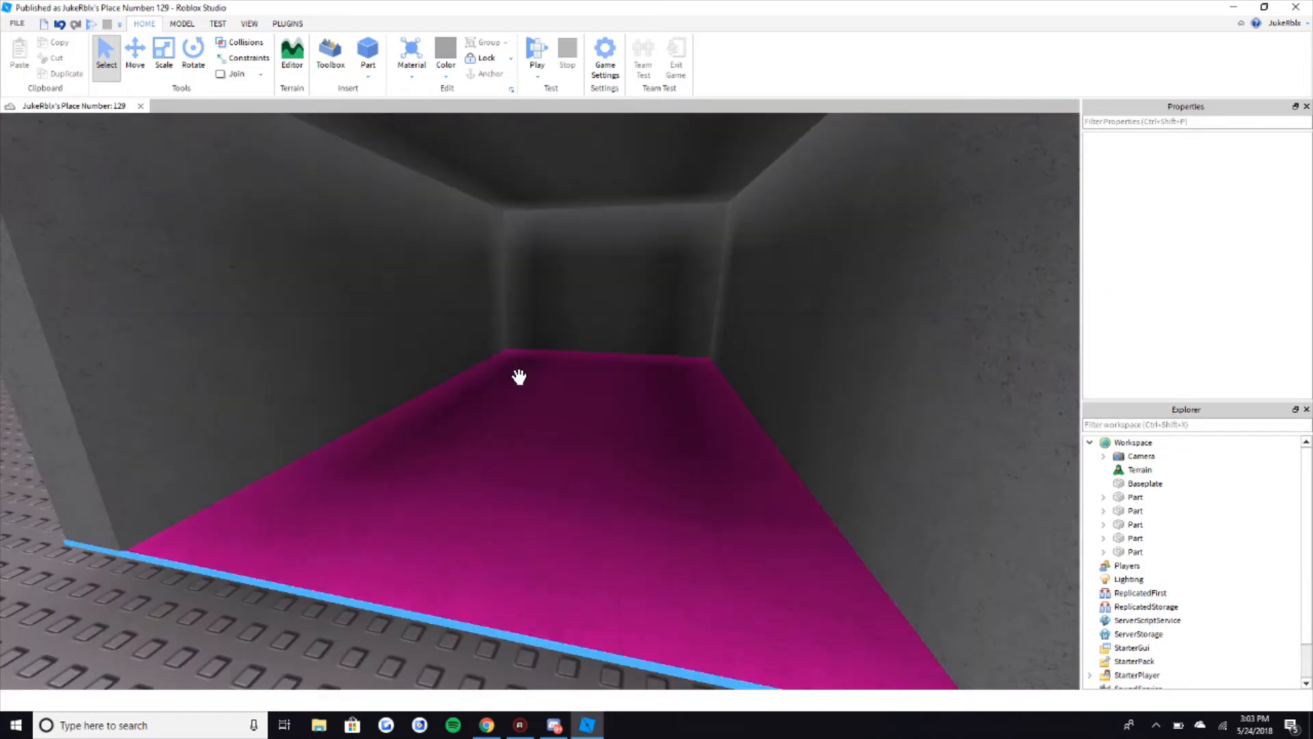
scroll(519, 377, "down", 10)
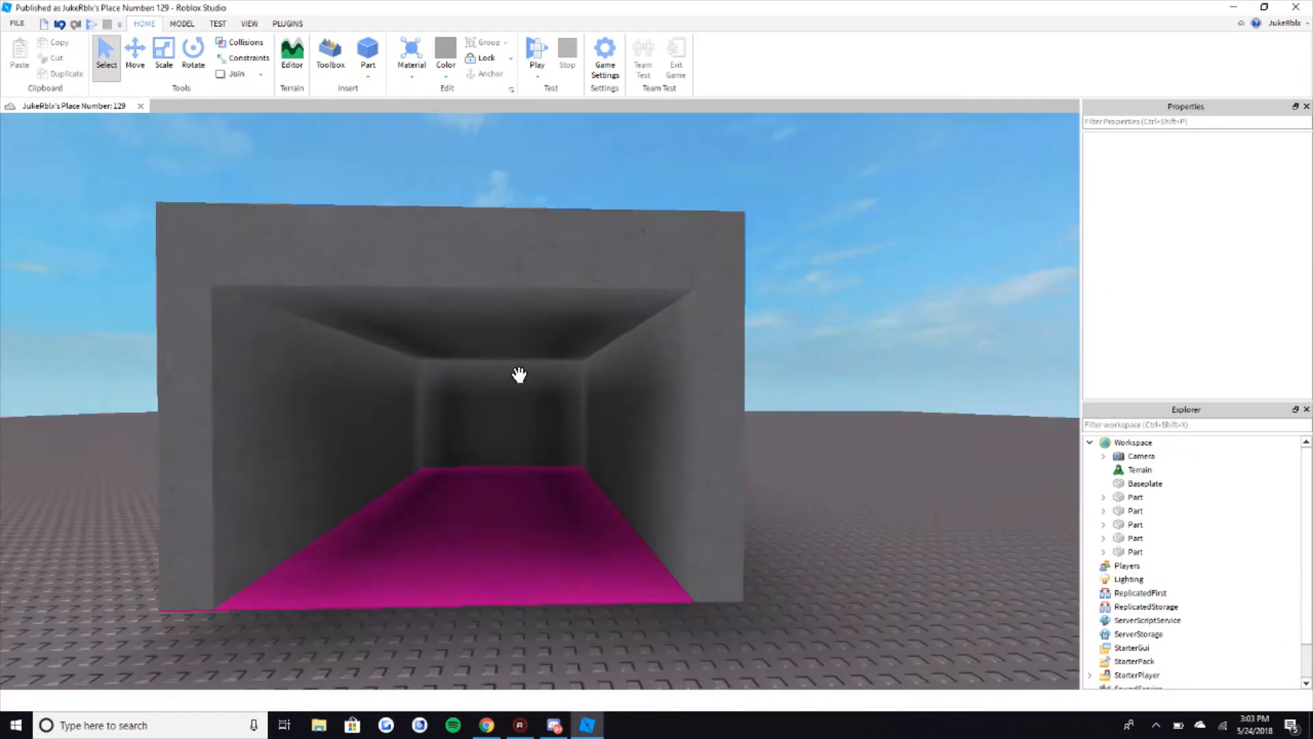
Step: Activate the Building Tools by F3X plugin and try its Resize tool, finishing with the Move tool active
left_click(288, 23)
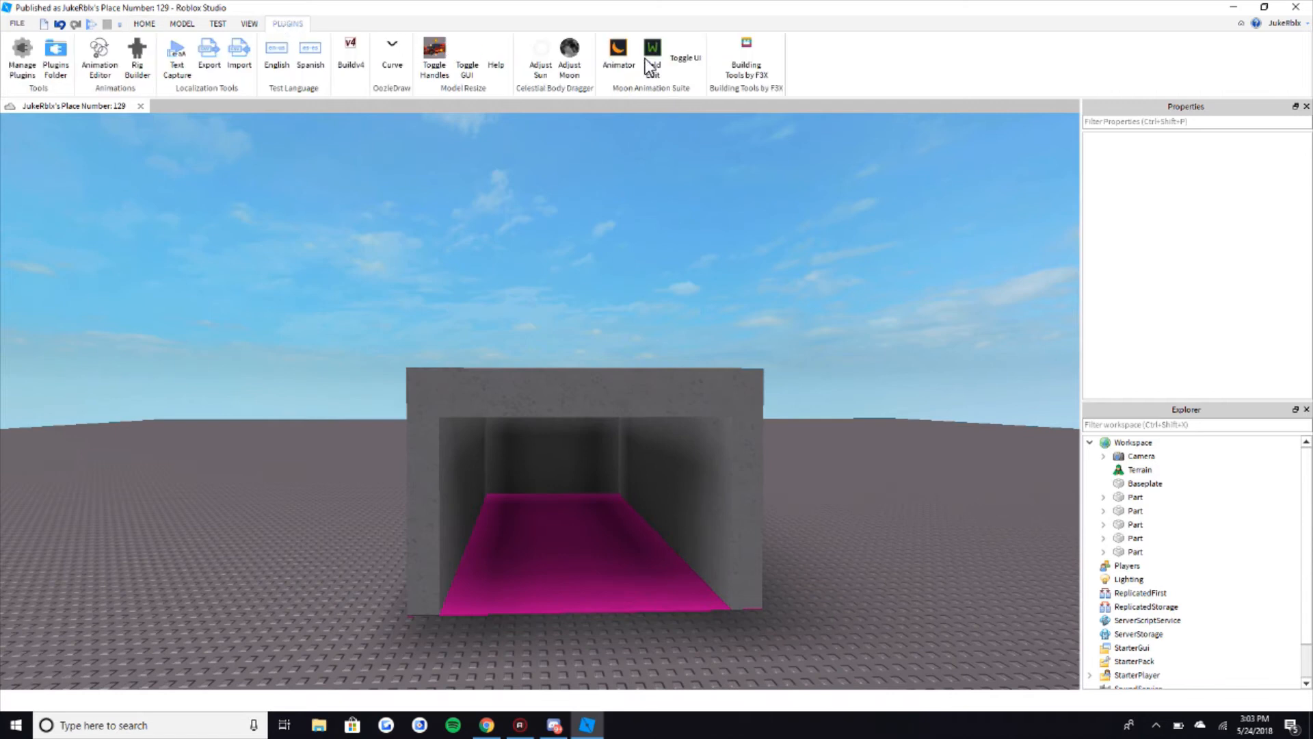
left_click(747, 69)
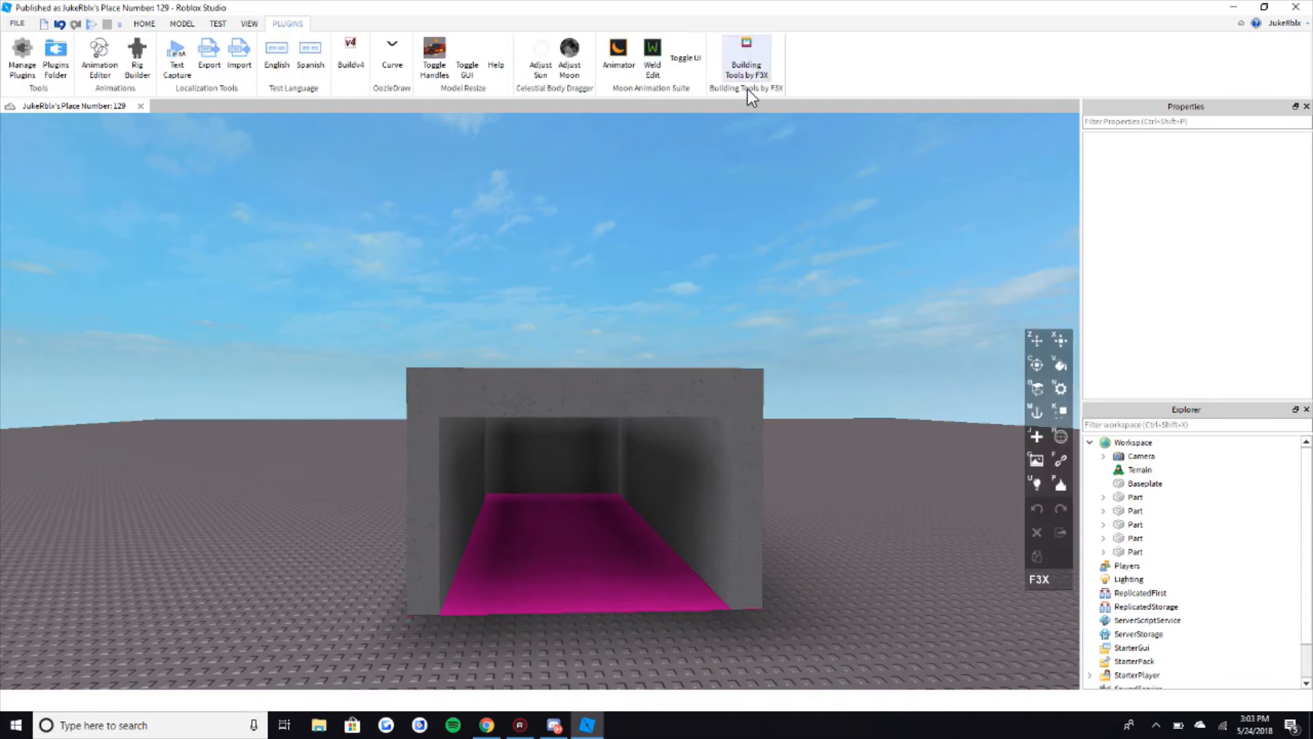
left_click(520, 426)
scroll(533, 421, "down", 2)
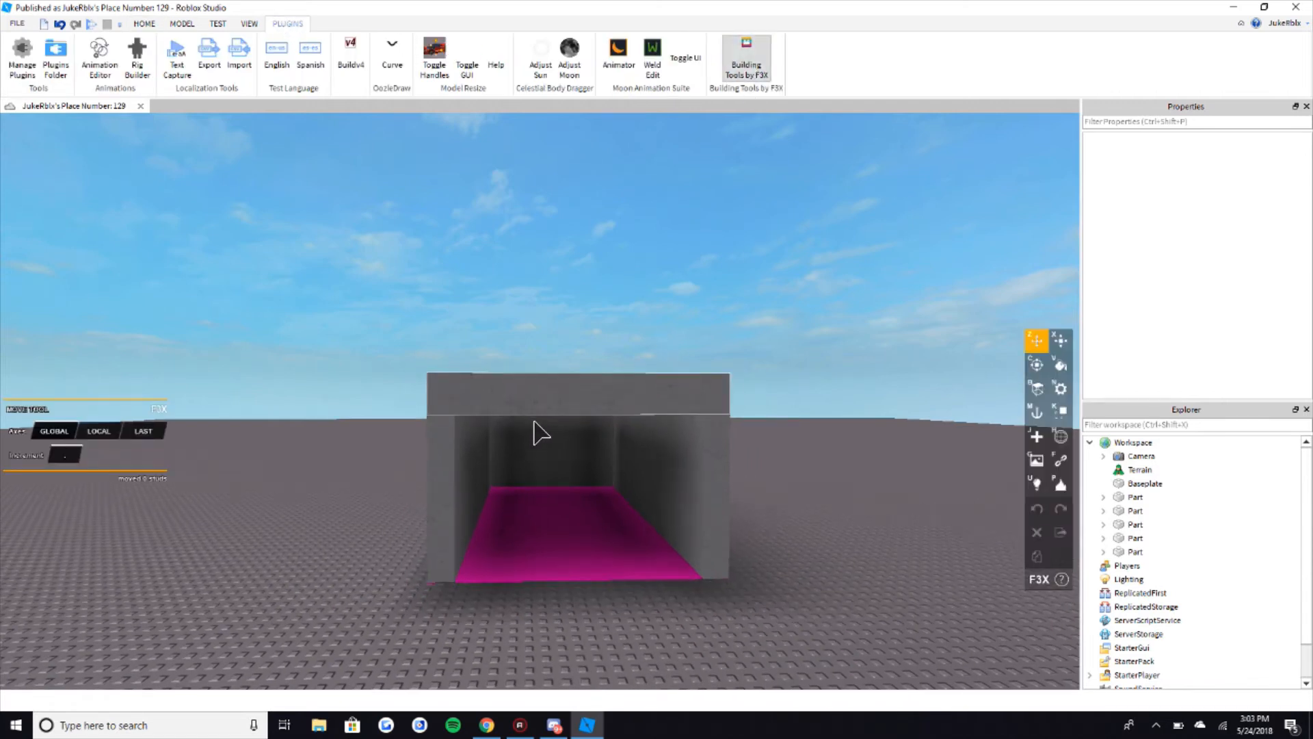
key("x")
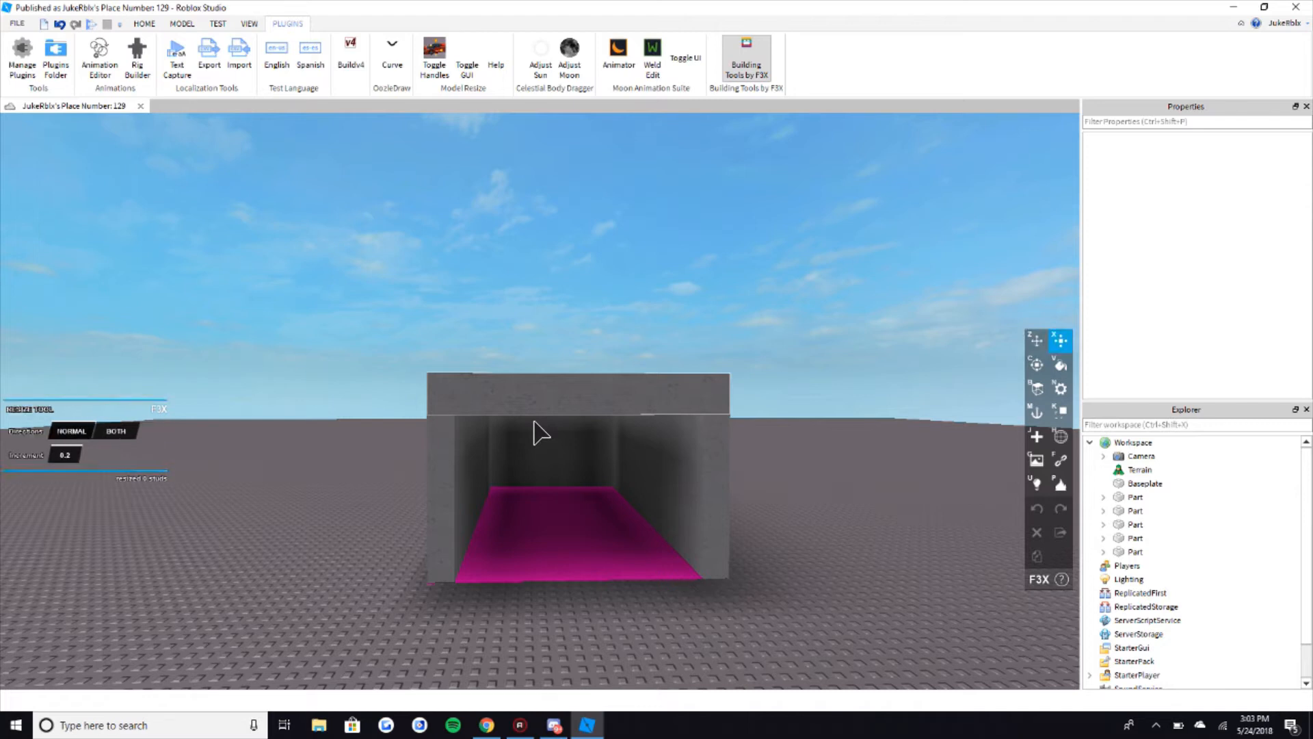
key("z")
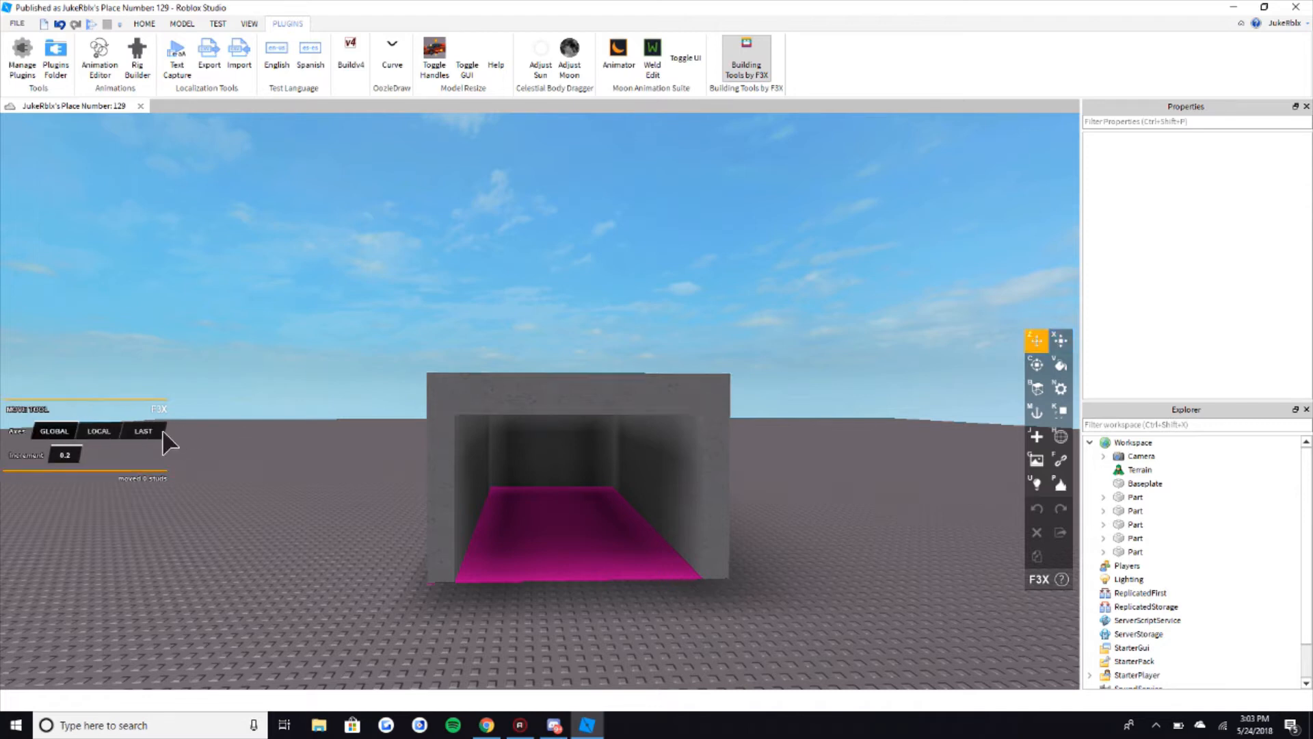
Step: Raise the concrete ceiling slab 30 studs above the room and deselect it
left_click(561, 378)
scroll(585, 363, "up", 3)
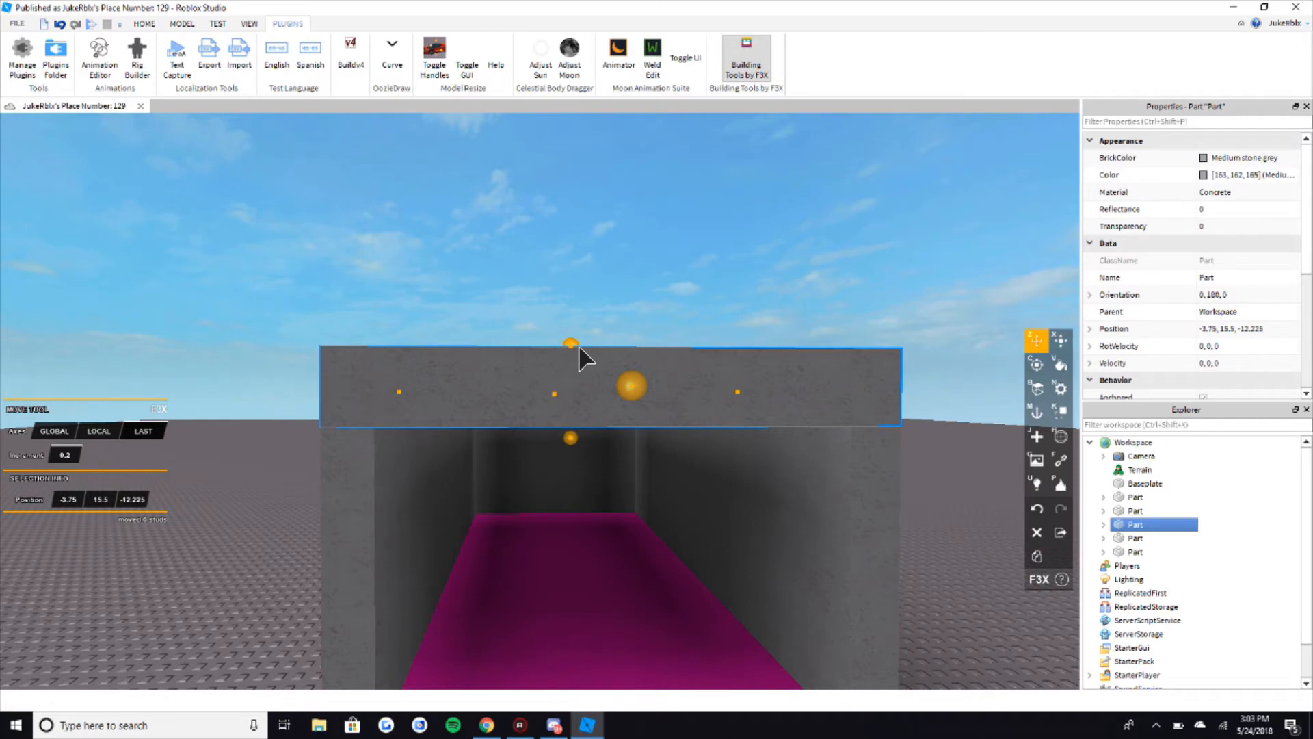
scroll(580, 235, "down", 3)
left_click_drag(577, 345, 582, 222)
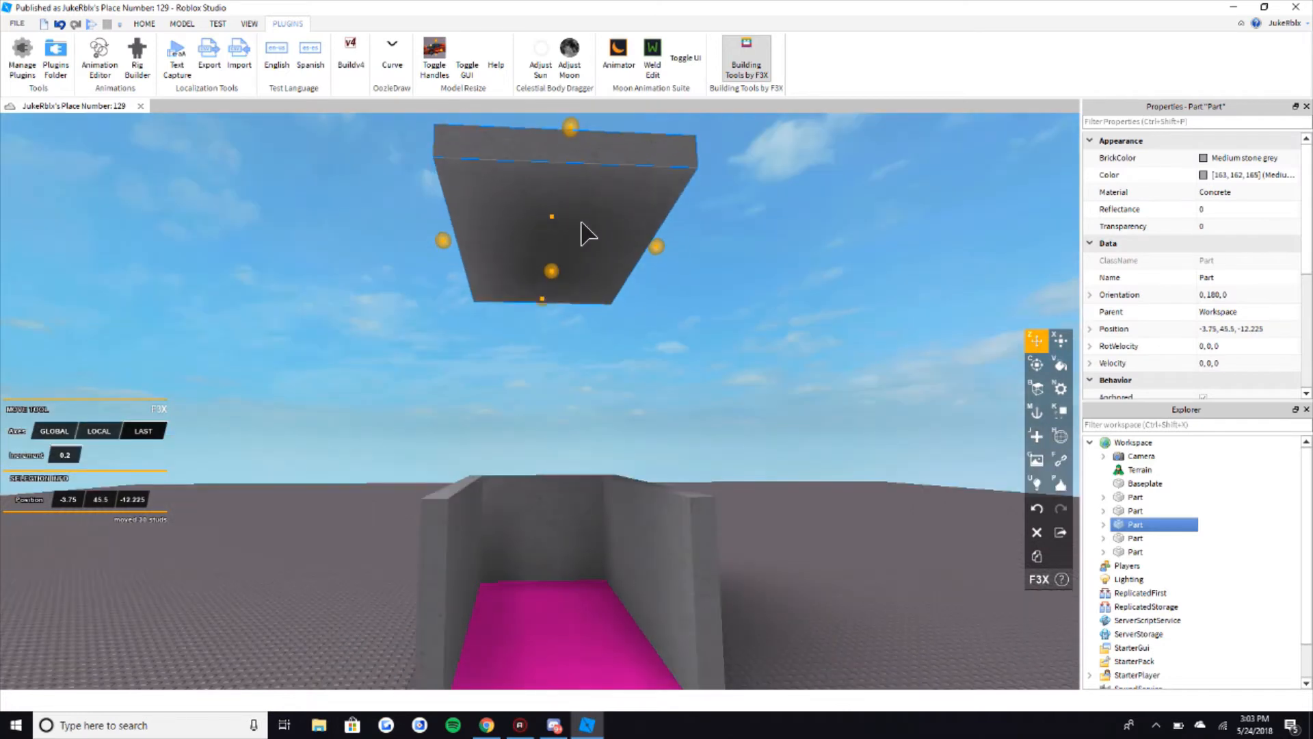
left_click(747, 331)
scroll(764, 442, "up", 5)
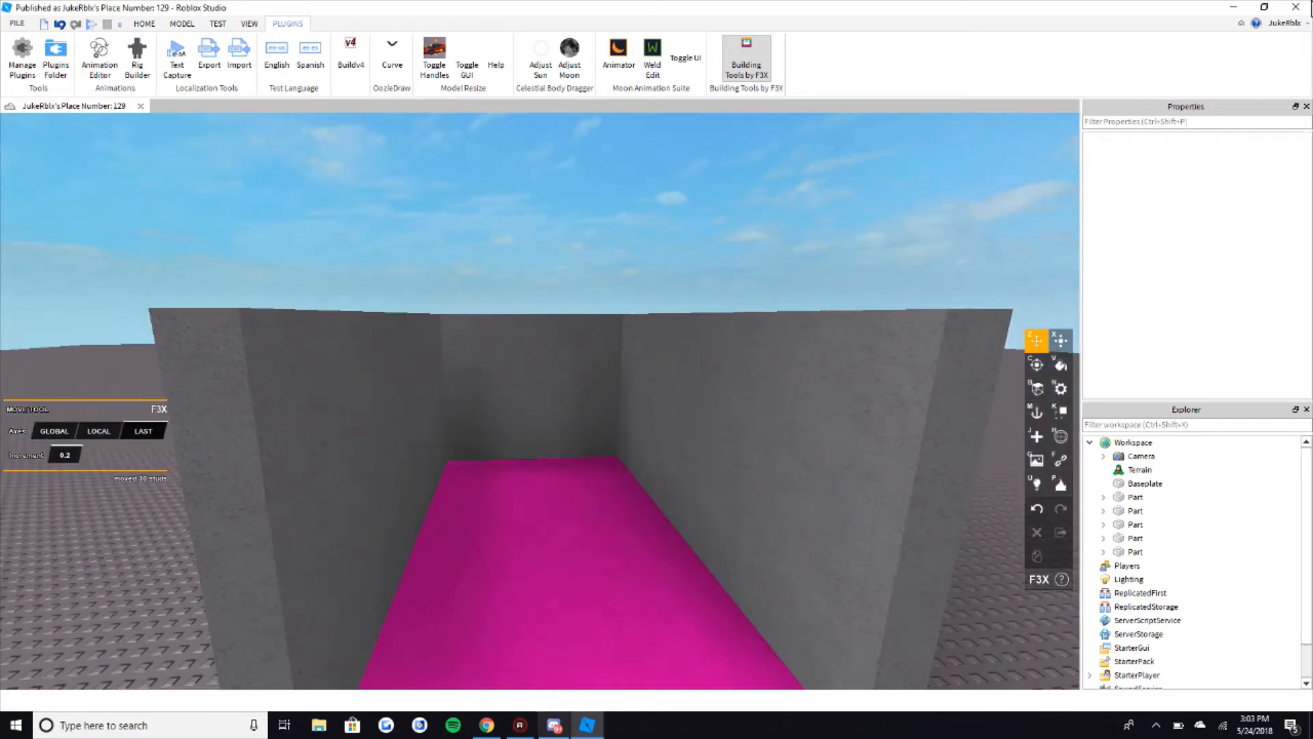
Step: Minimise the Studio and chat windows, then open the 13260f3ad9 and office_days images from the desktop and place them side by side
left_click(1233, 7)
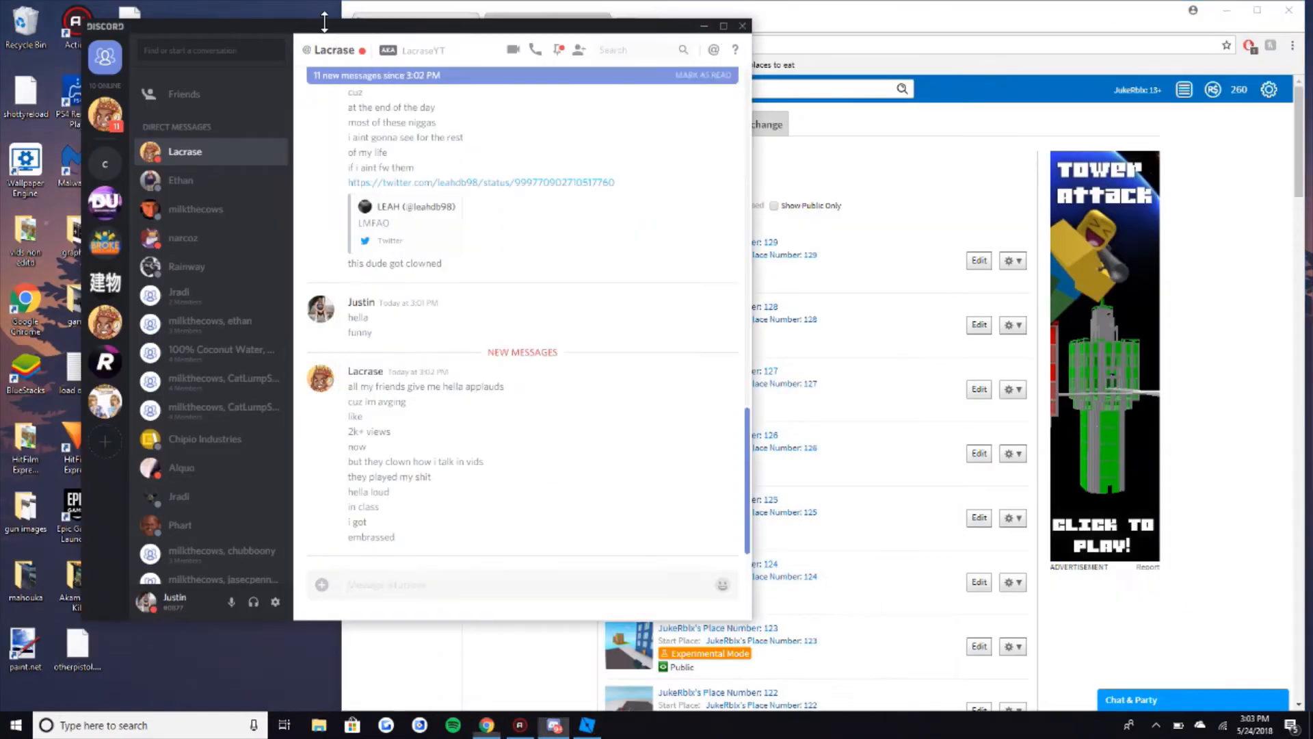
left_click(704, 25)
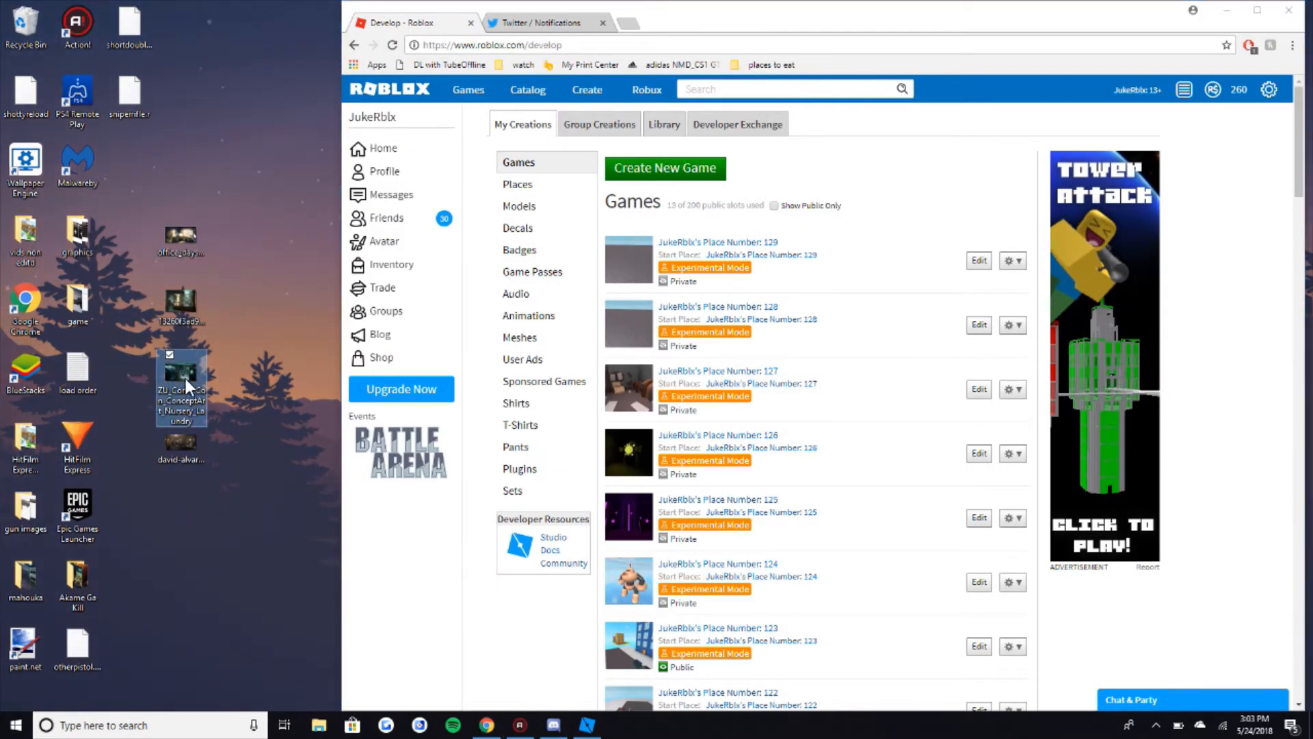
double_click(179, 301)
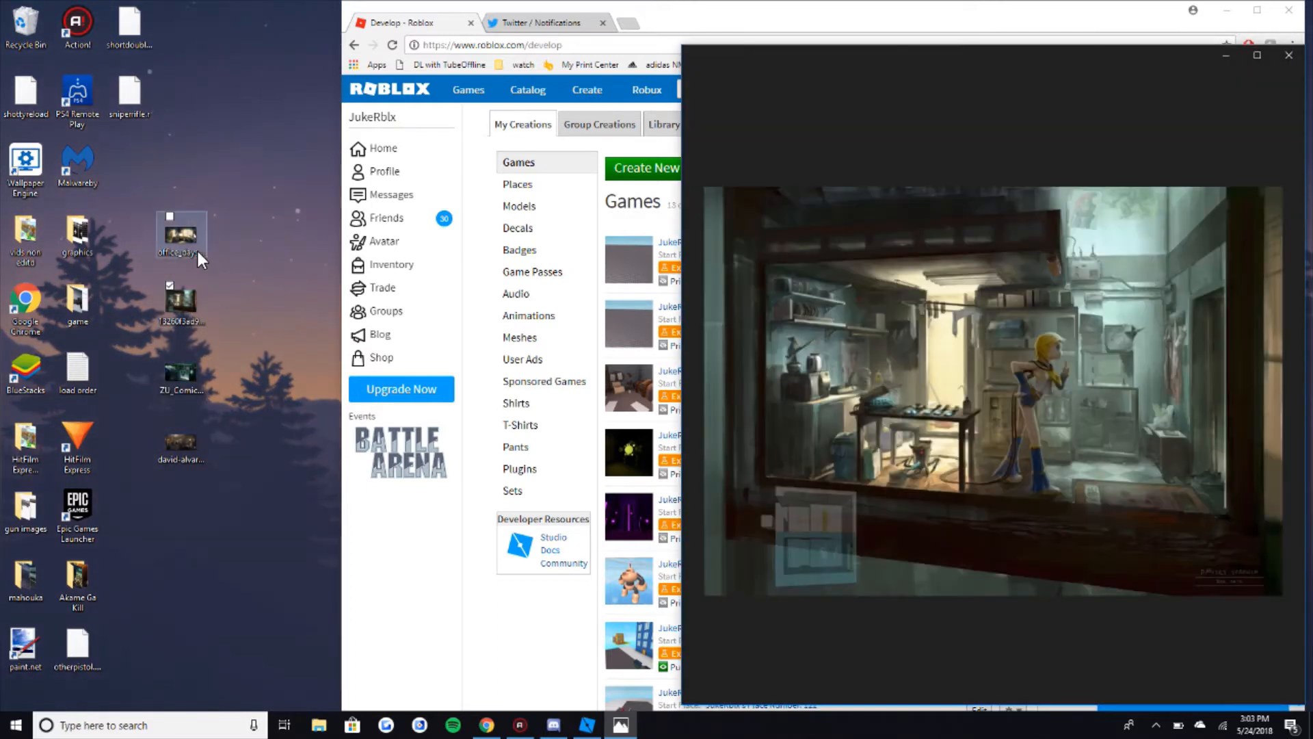
left_click(194, 249)
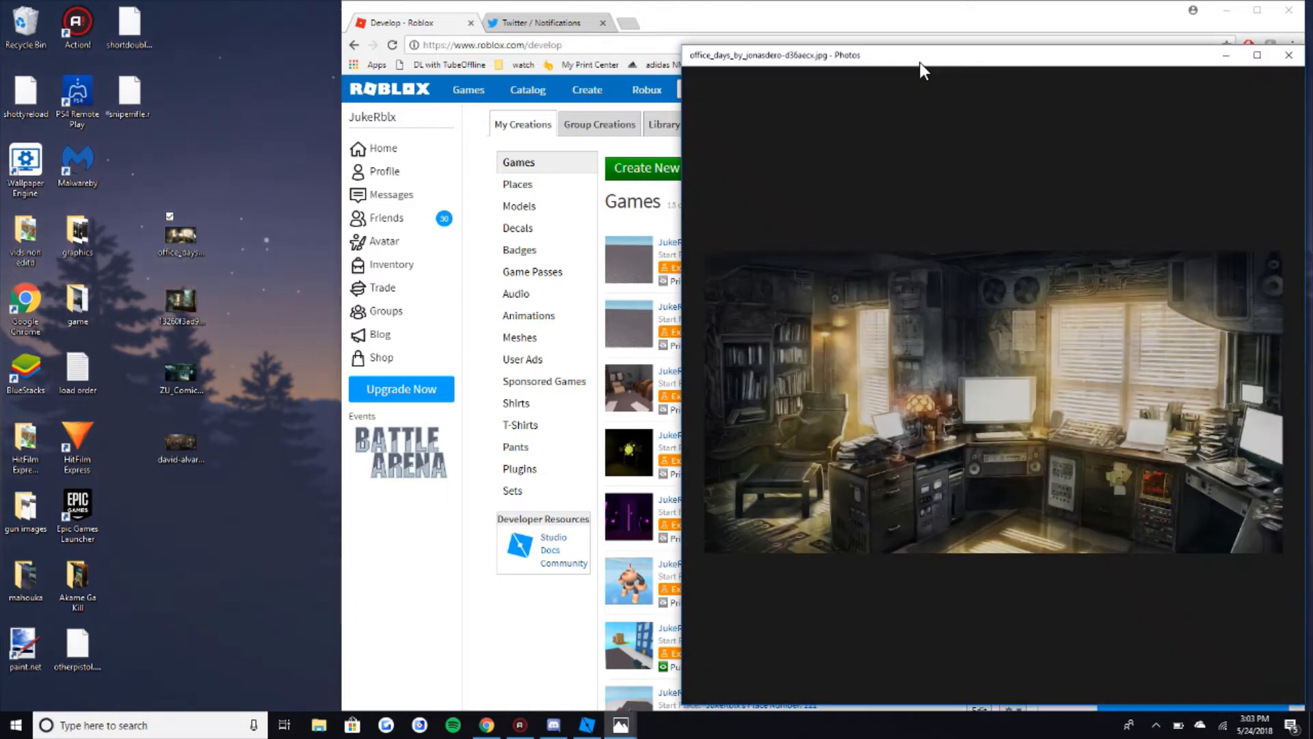
left_click_drag(924, 69, 849, 51)
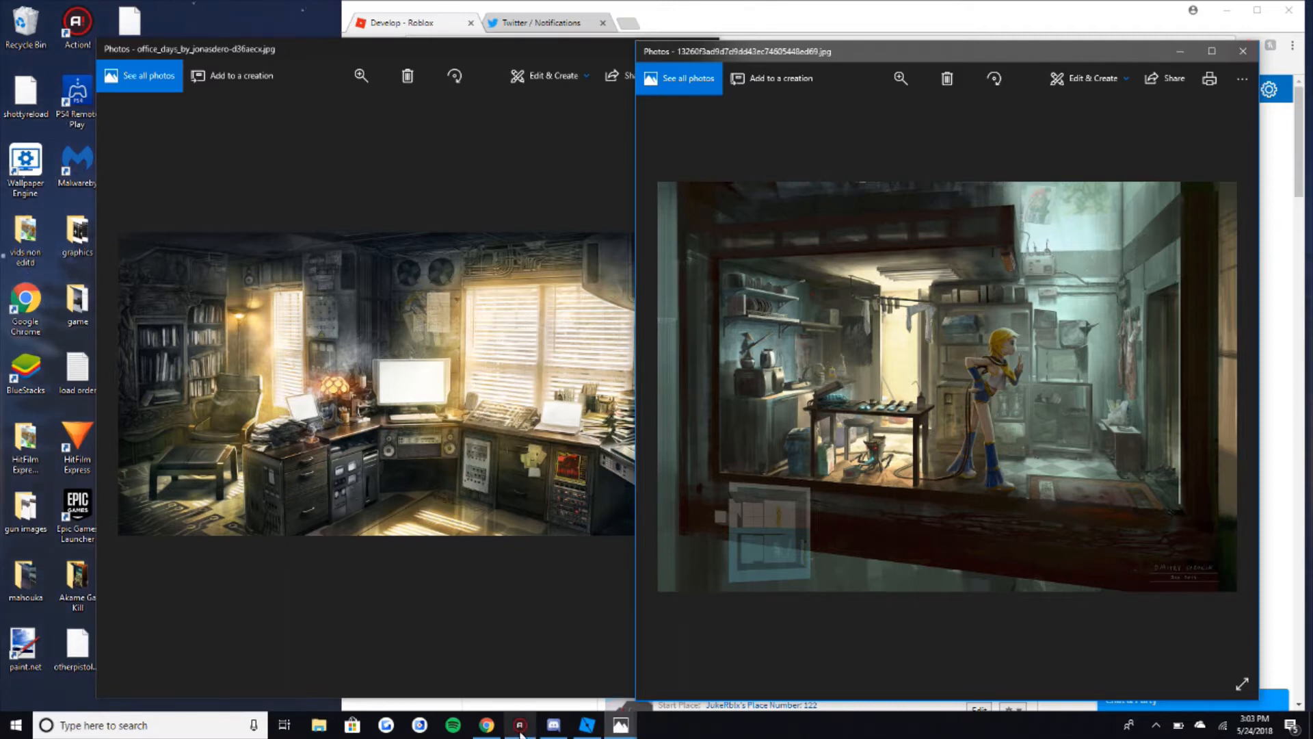
Step: Return to Roblox Studio and examine the roofless room's walls and pink floor from above
left_click(486, 725)
left_click(587, 725)
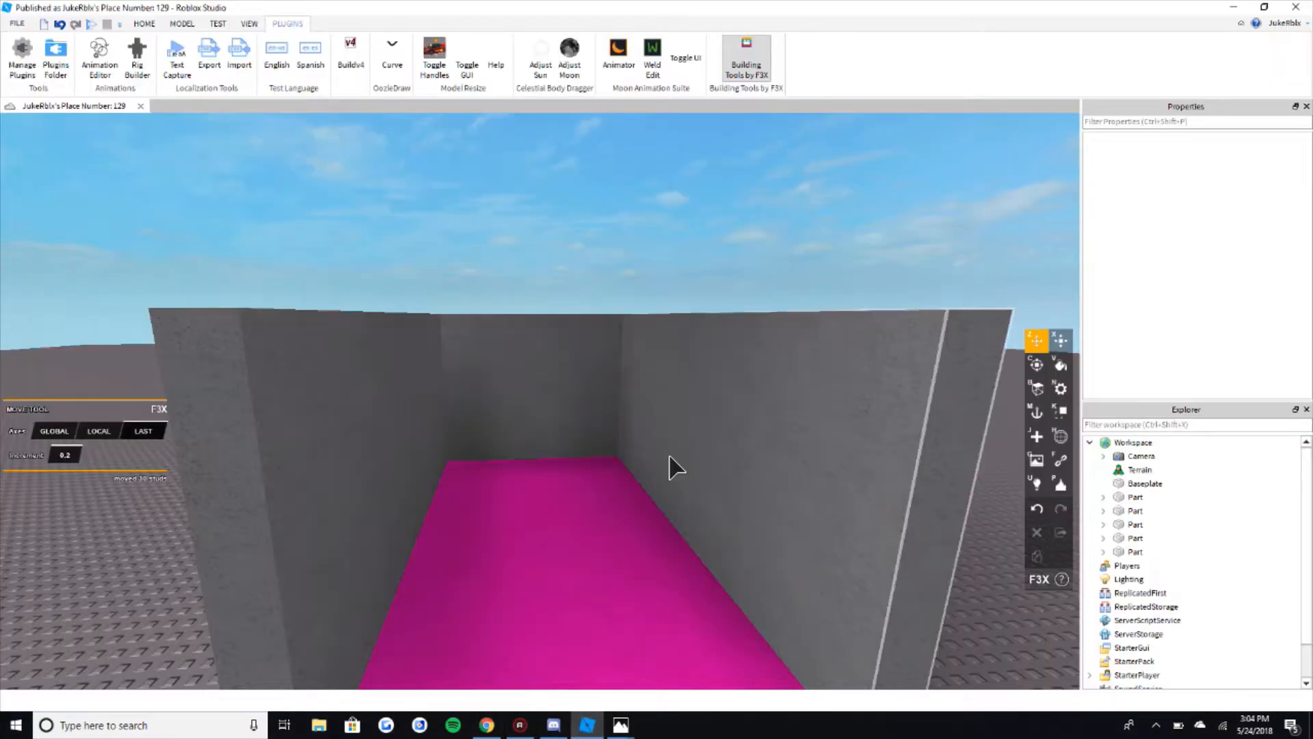
scroll(694, 415, "down", 5)
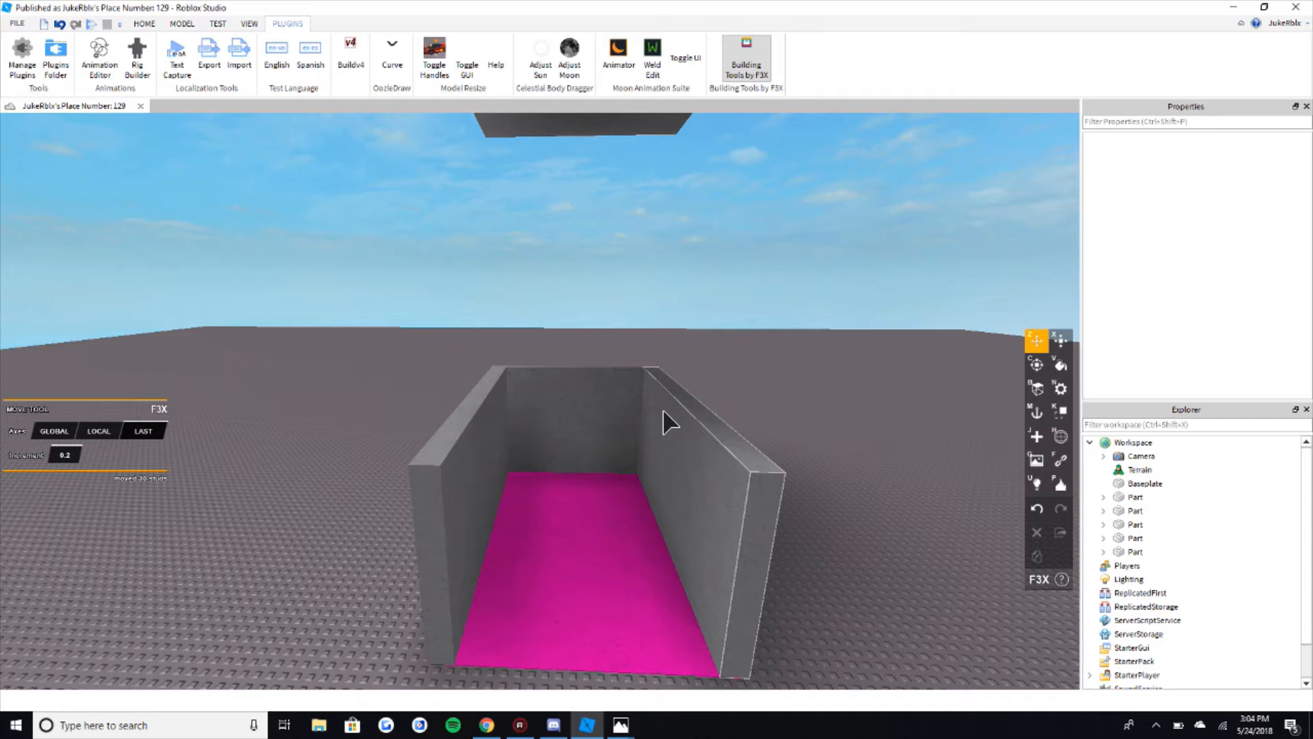
scroll(689, 374, "up", 2)
scroll(690, 373, "down", 2)
right_click_drag(690, 373, 663, 414)
scroll(540, 487, "up", 3)
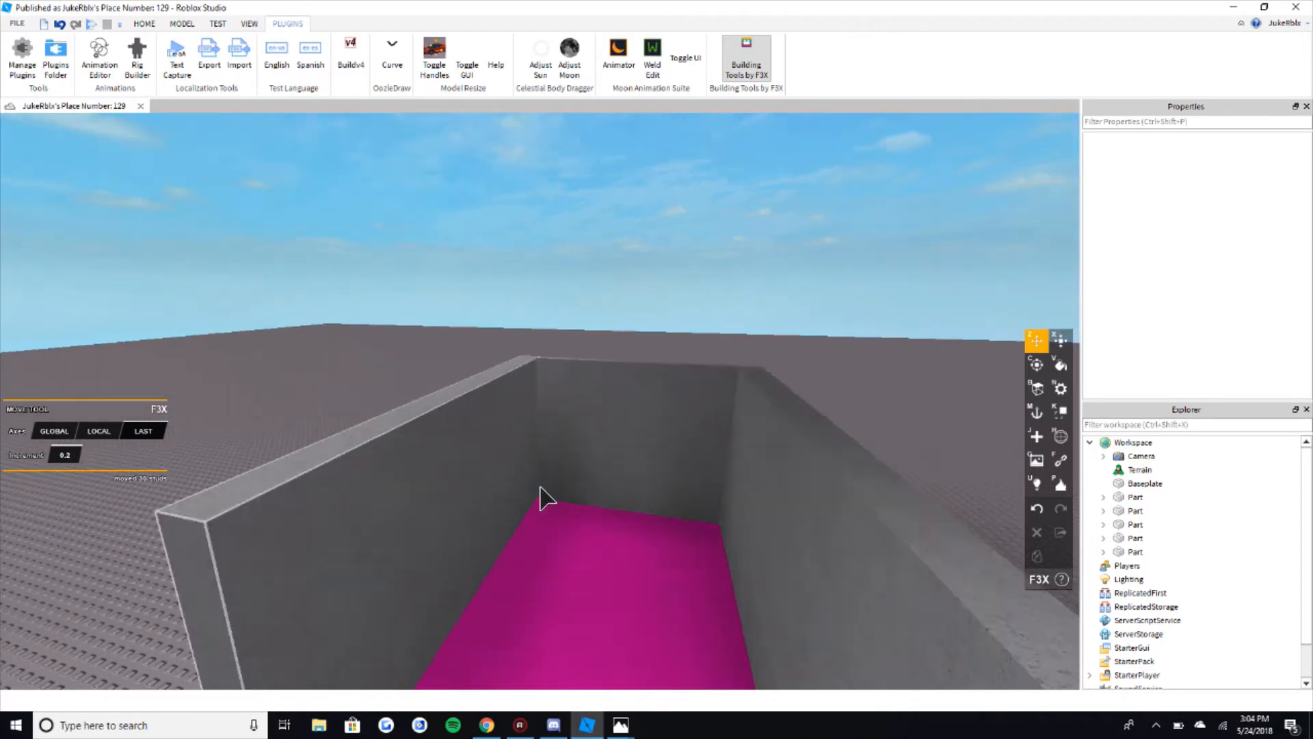
right_click_drag(540, 487, 718, 476)
scroll(650, 478, "down", 2)
left_click(486, 725)
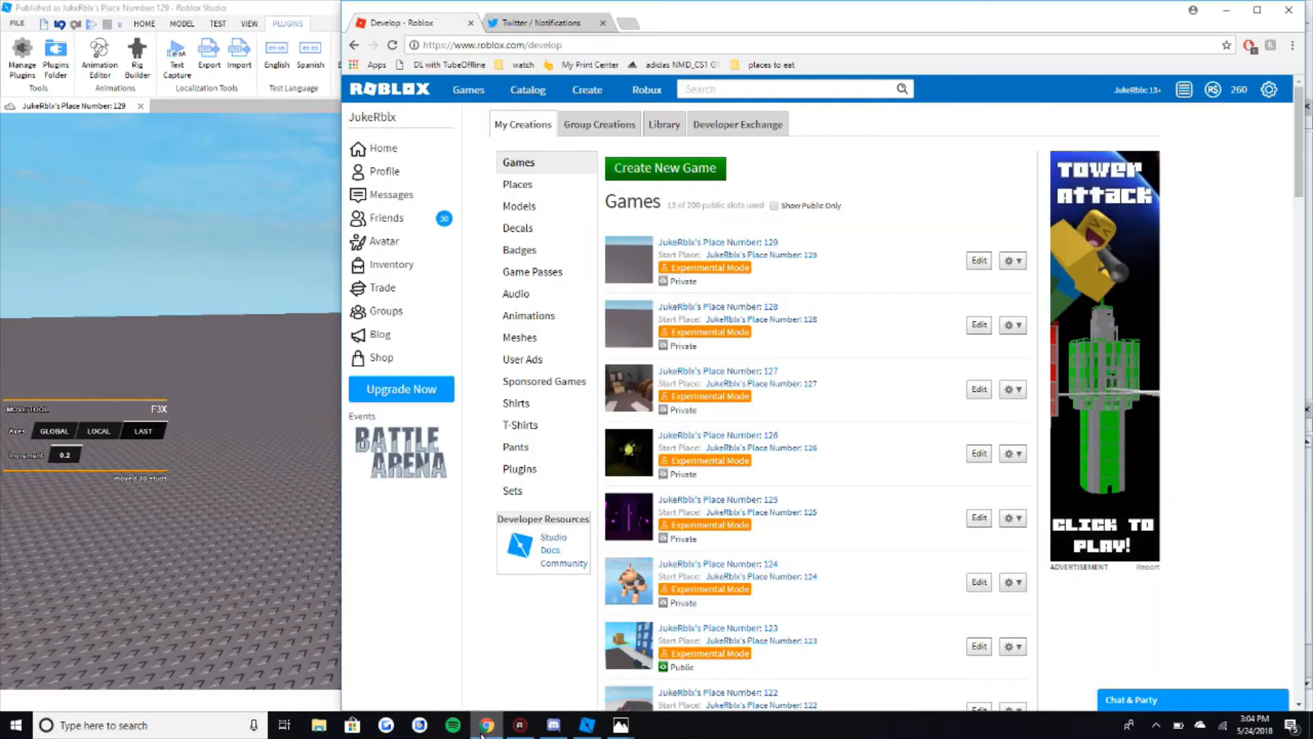
left_click(293, 539)
right_click_drag(616, 491, 637, 477)
scroll(638, 476, "down", 3)
Step: Activate the F3X Resize tool and examine the room's walls, floor and raised ceiling from several angles
key("x")
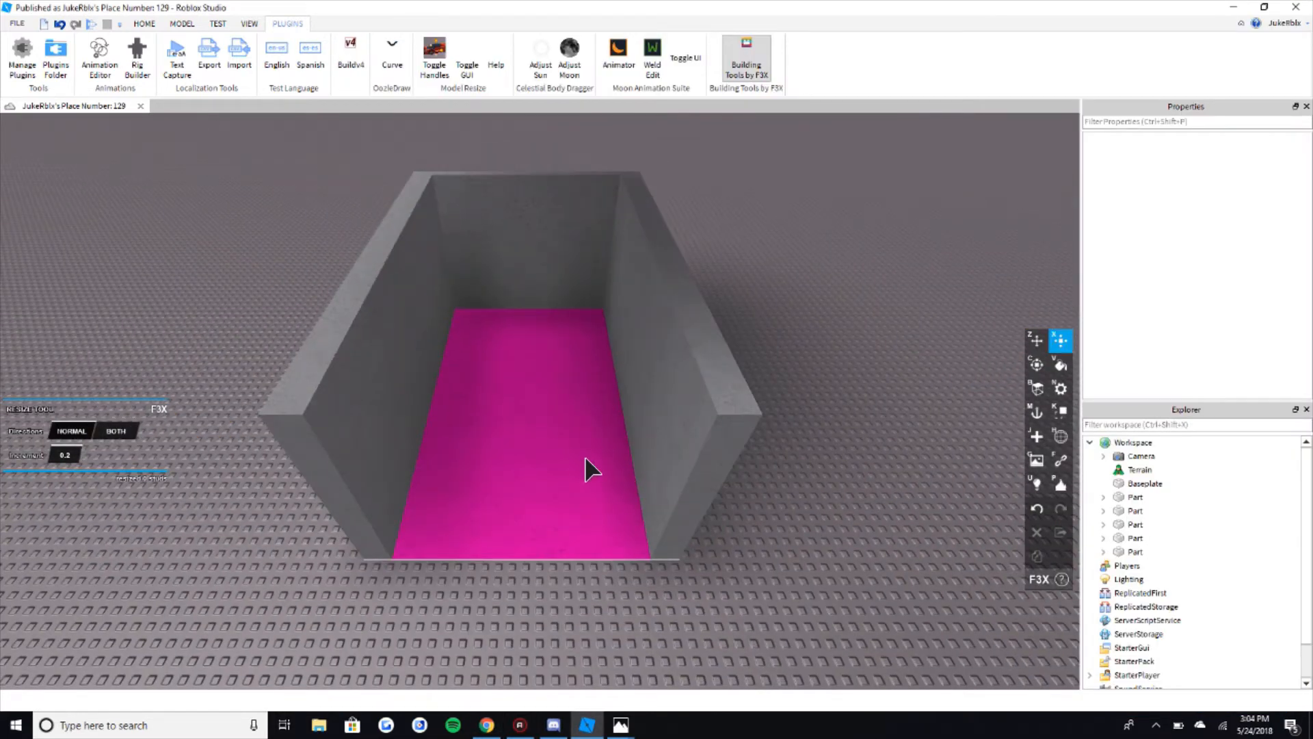
left_click(595, 465)
left_click(721, 412)
left_click(845, 391)
right_click_drag(558, 557, 546, 610)
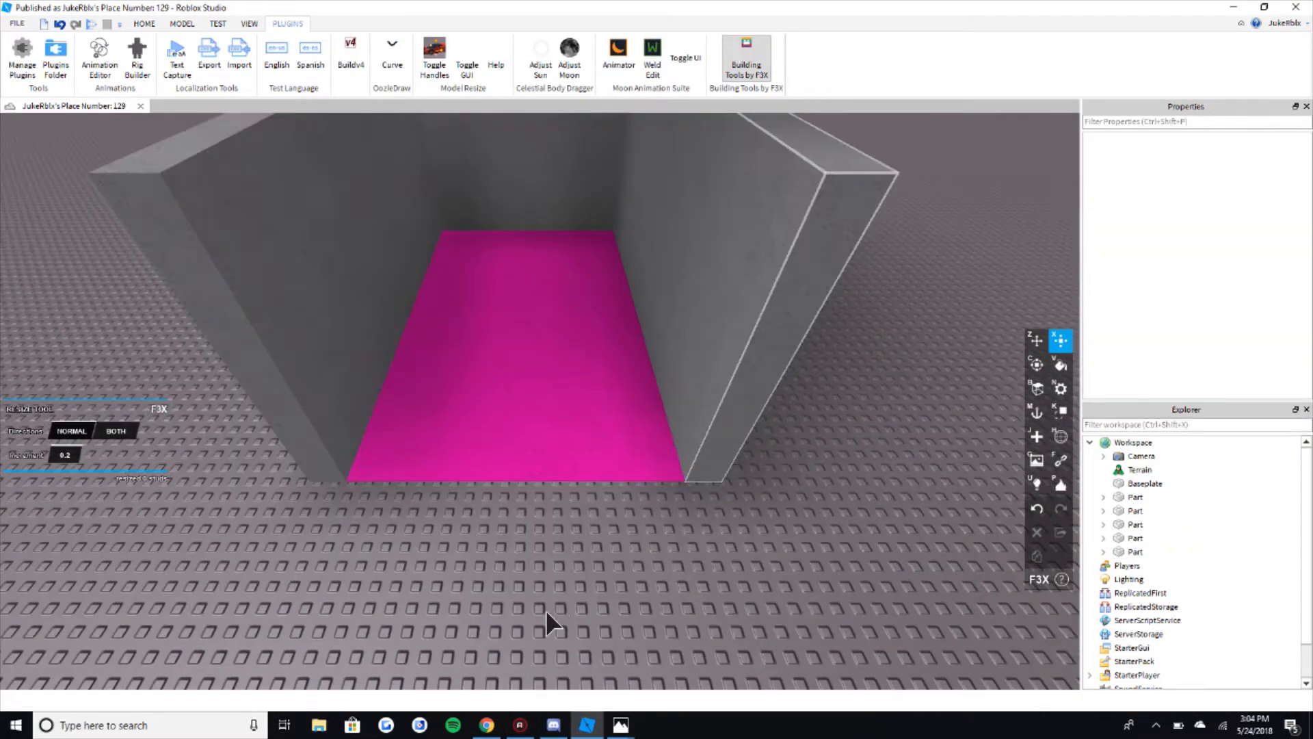
scroll(540, 626, "up", 3)
scroll(571, 520, "down", 3)
right_click_drag(570, 513, 608, 454)
scroll(607, 454, "down", 3)
scroll(608, 454, "up", 3)
scroll(608, 456, "down", 3)
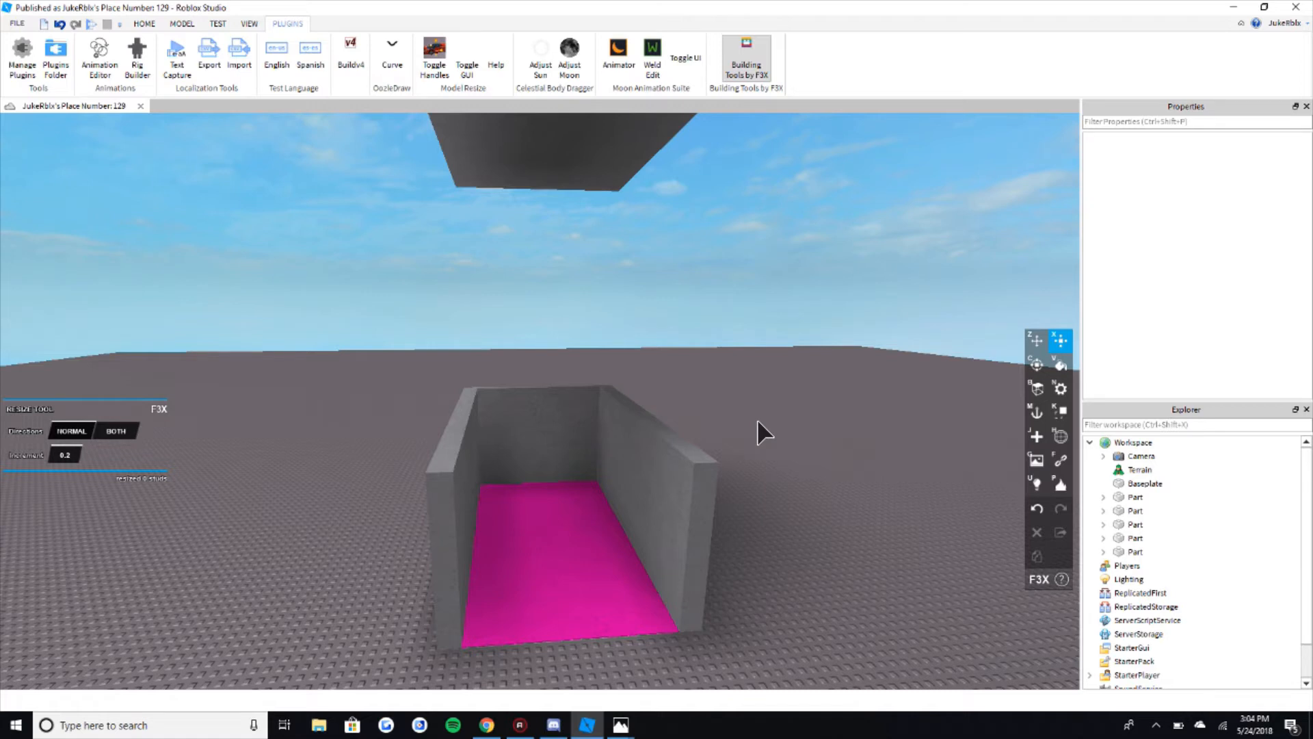
scroll(704, 435, "up", 2)
scroll(689, 472, "down", 2)
key("e")
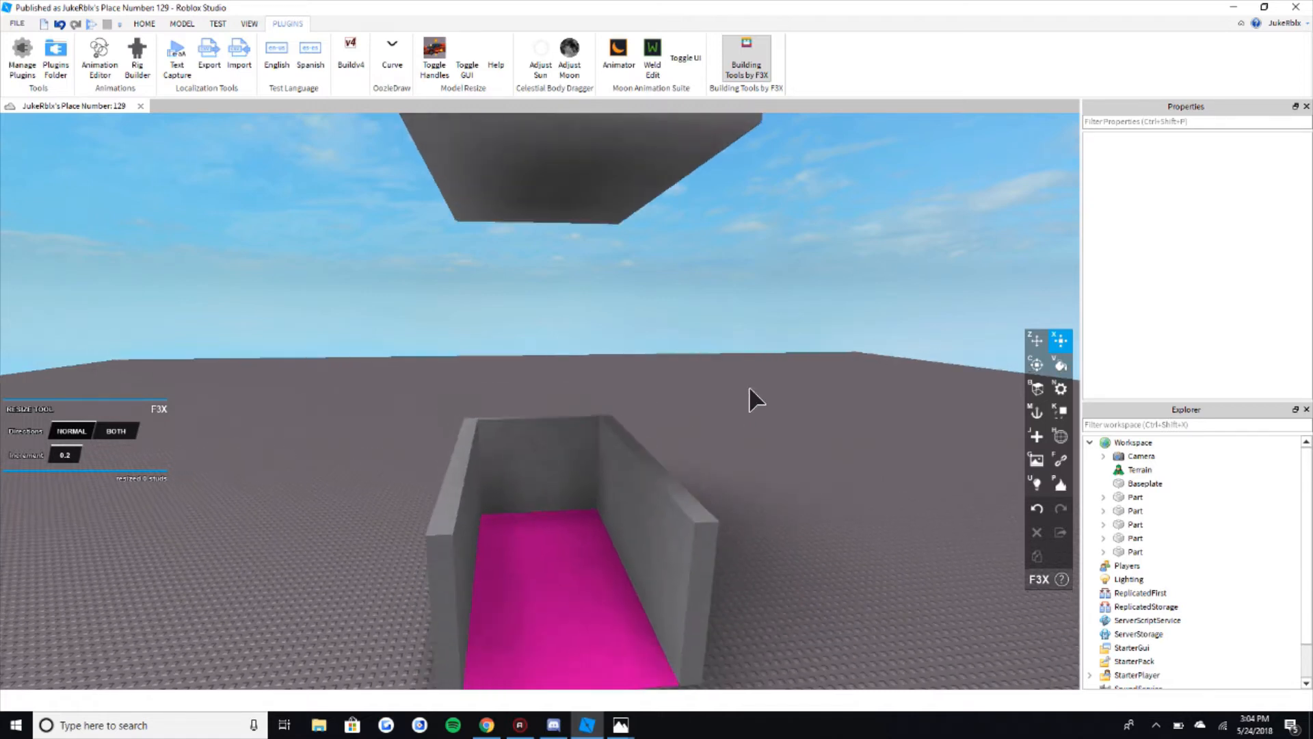
scroll(633, 363, "up", 1)
right_click_drag(636, 363, 638, 373)
scroll(653, 472, "up", 2)
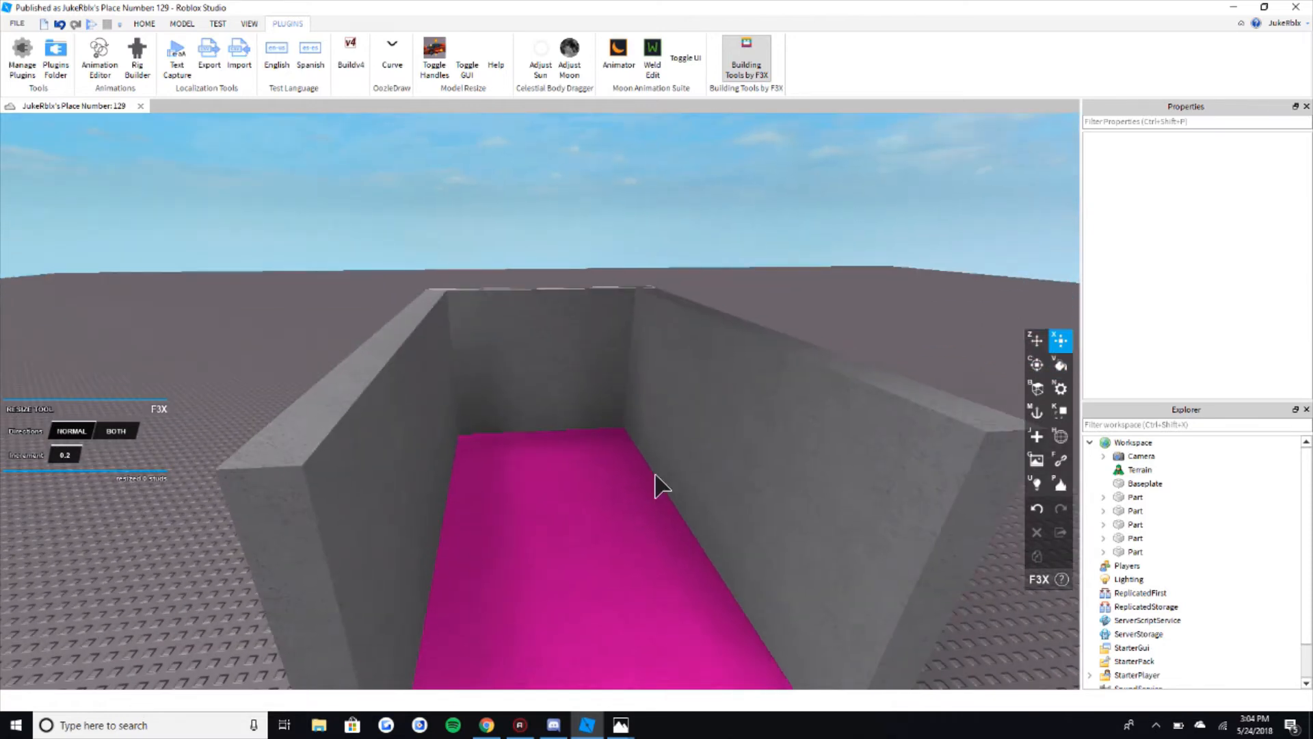
scroll(530, 618, "down", 1)
right_click_drag(530, 618, 530, 586)
scroll(528, 583, "down", 2)
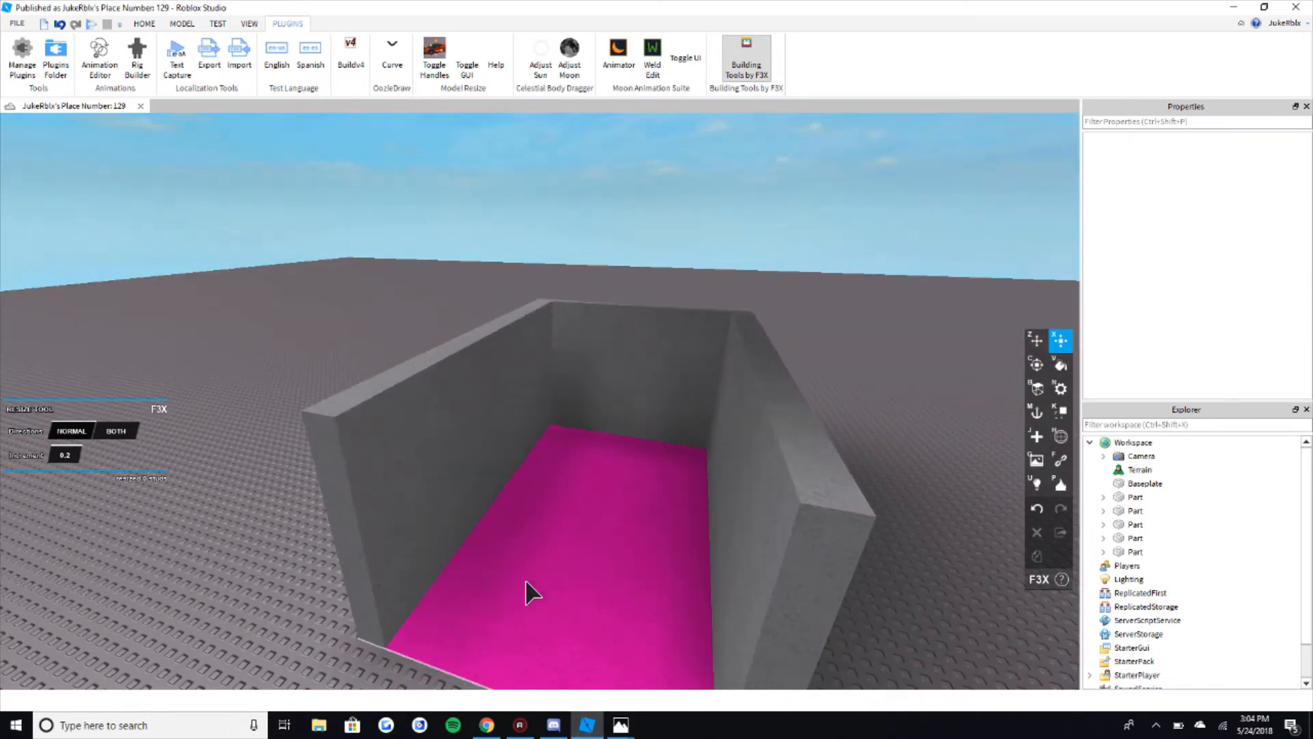
Step: Bring up the office_days reference image over Roblox Studio, study its room and return to the model
scroll(592, 484, "up", 2)
right_click_drag(591, 484, 604, 487)
left_click(479, 729)
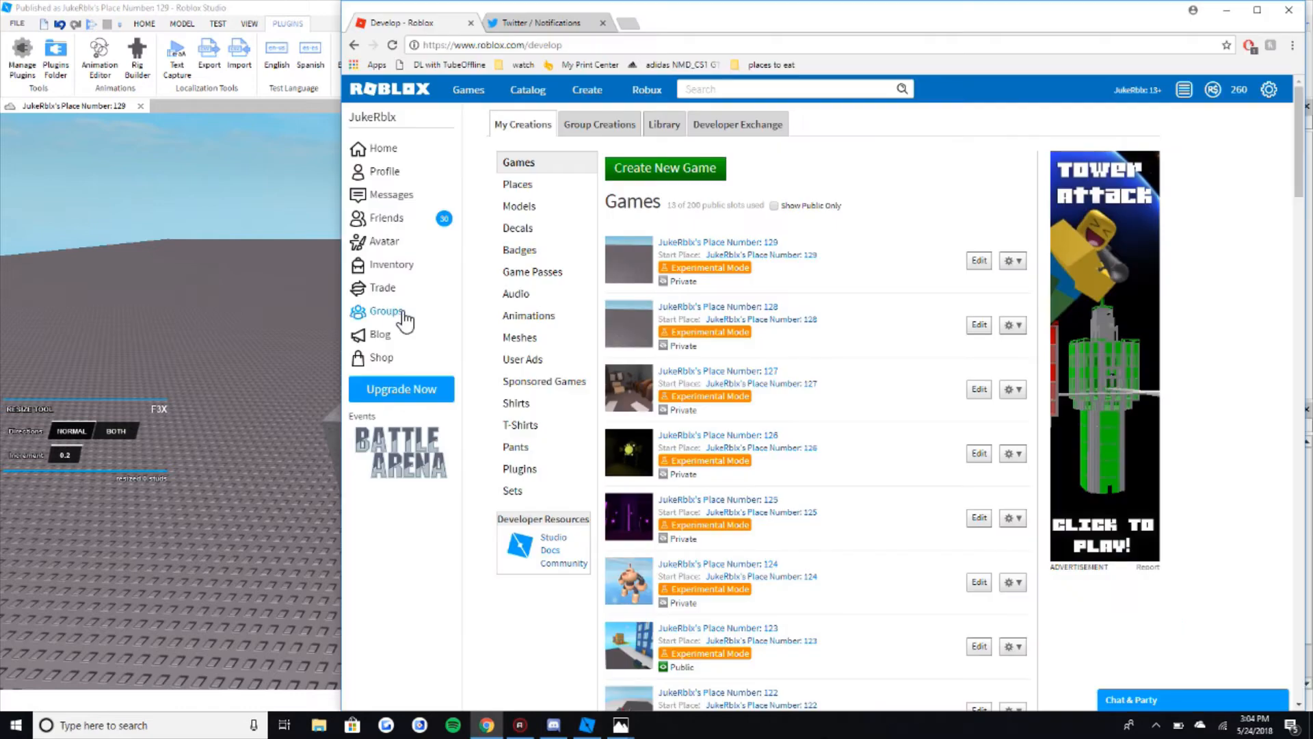
left_click(296, 322)
left_click(614, 736)
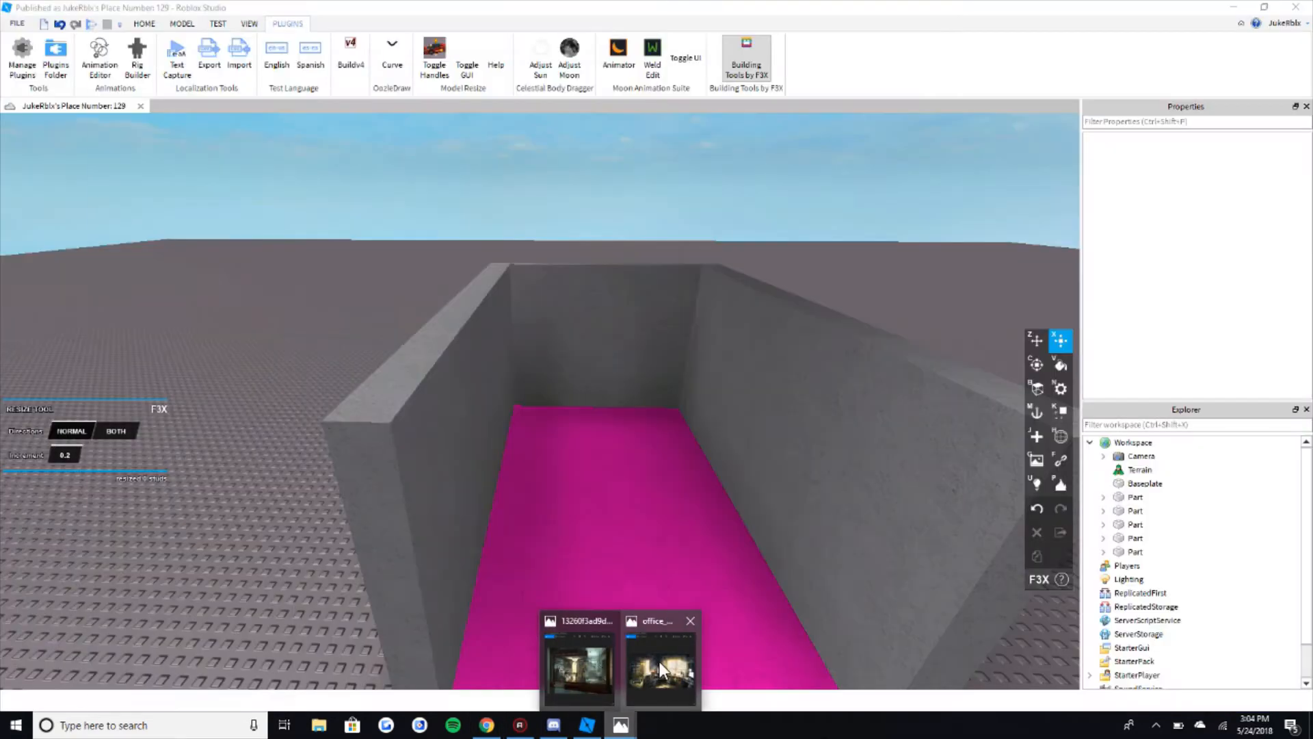
left_click(659, 662)
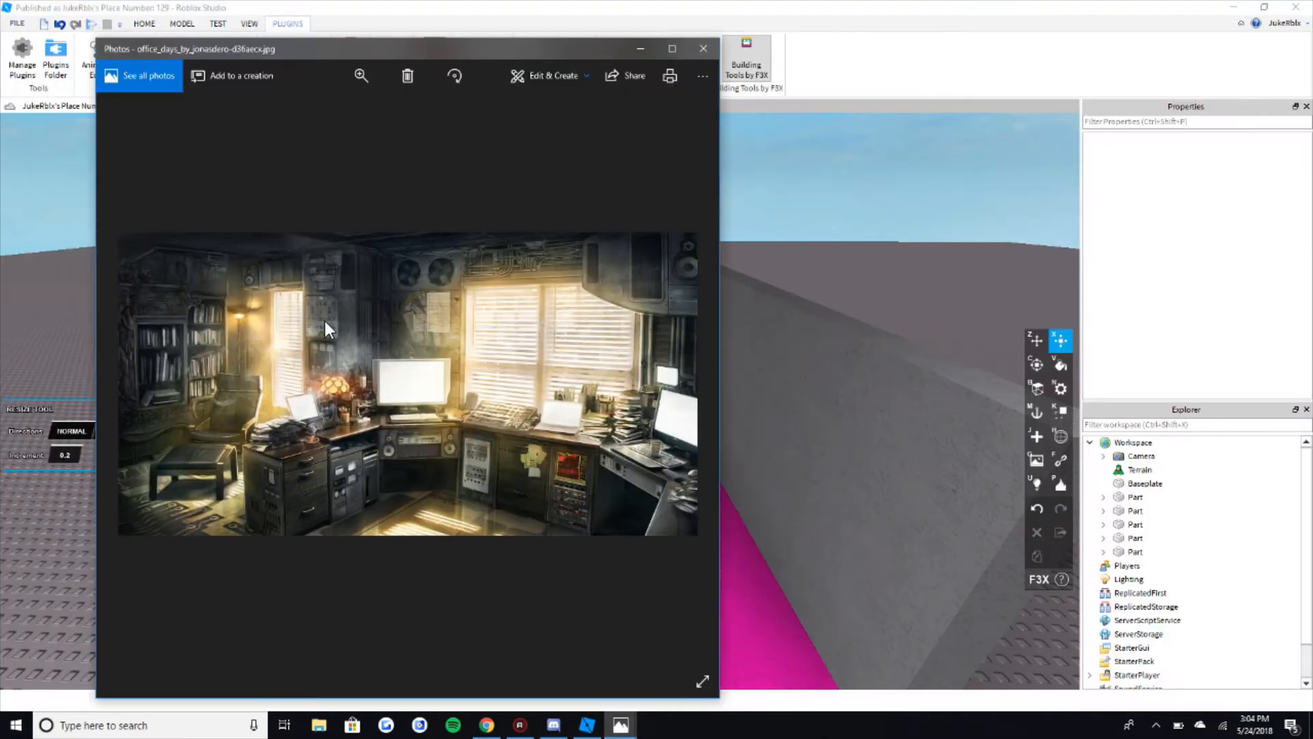
left_click(747, 236)
Step: Examine the room's walls, pink floor and raised ceiling from above and below
key("w")
key("e")
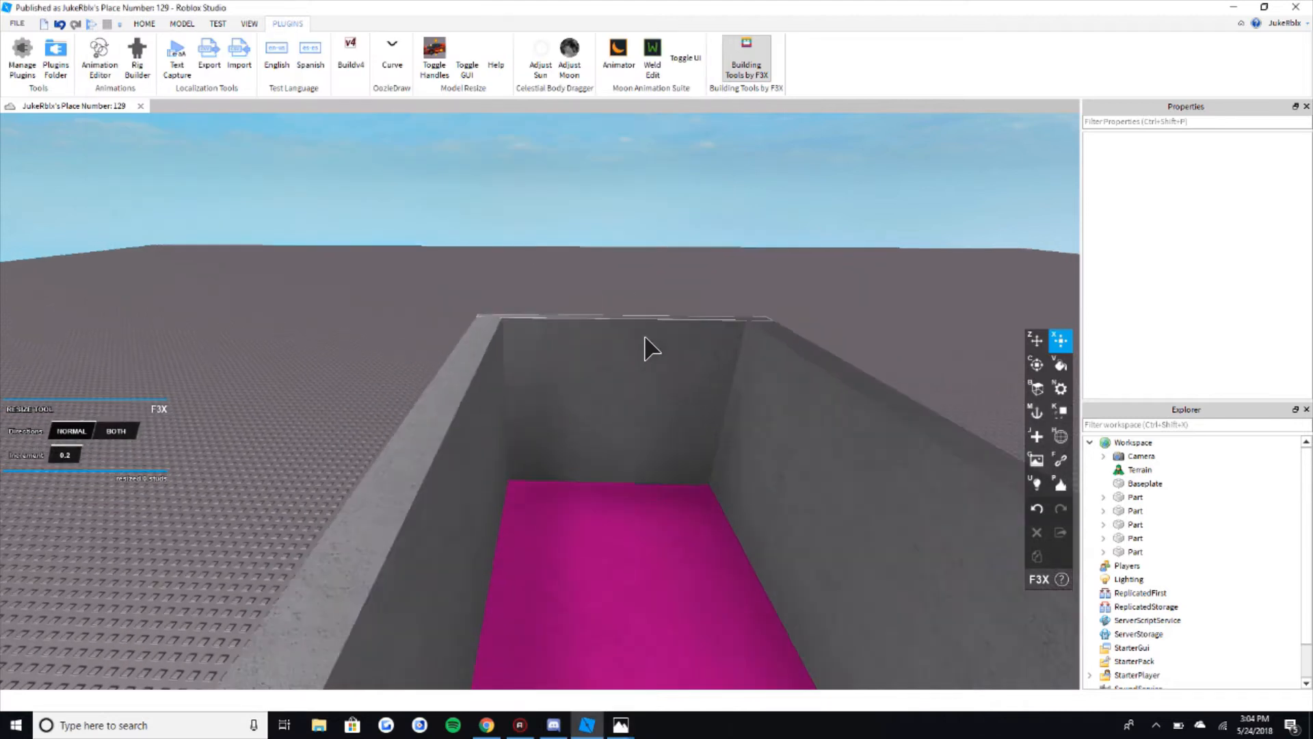
left_click(637, 426)
key("w")
right_click_drag(644, 425, 645, 426)
left_click(737, 323)
key("s")
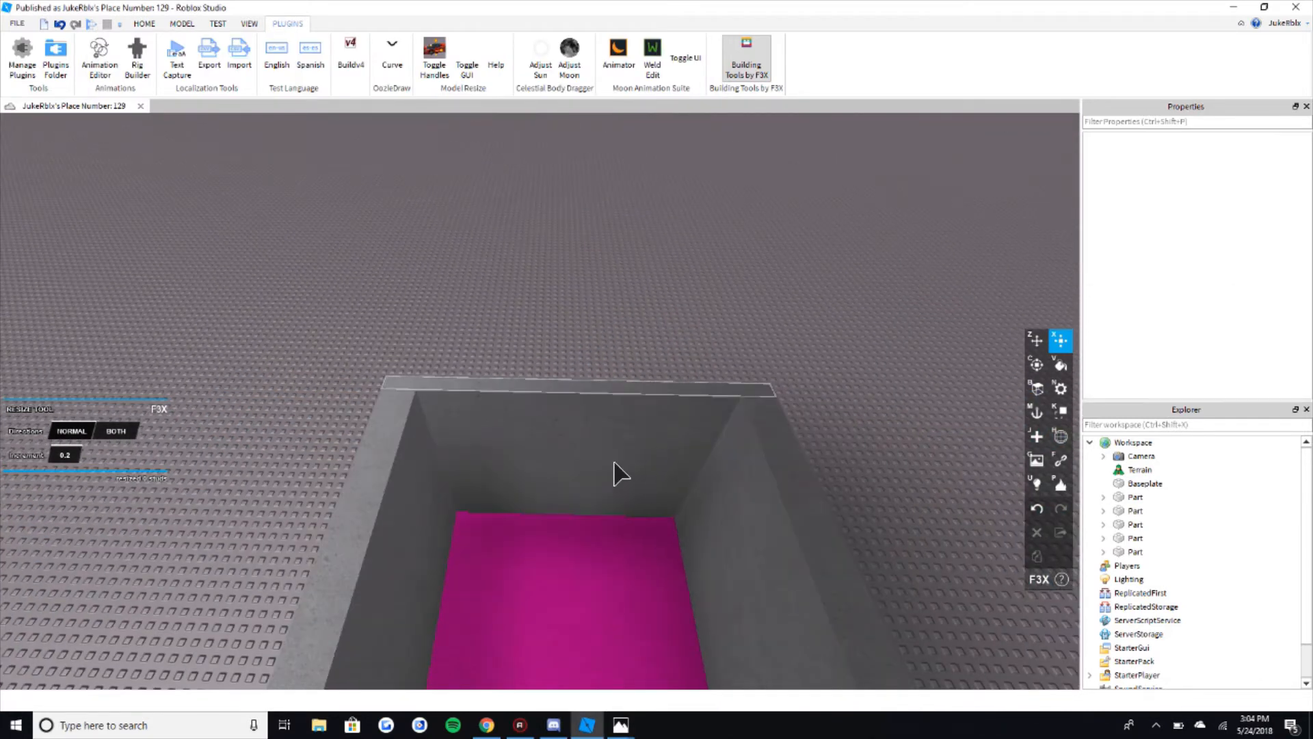
key("w")
right_click_drag(647, 466, 647, 454)
key("s")
right_click_drag(727, 227, 726, 227)
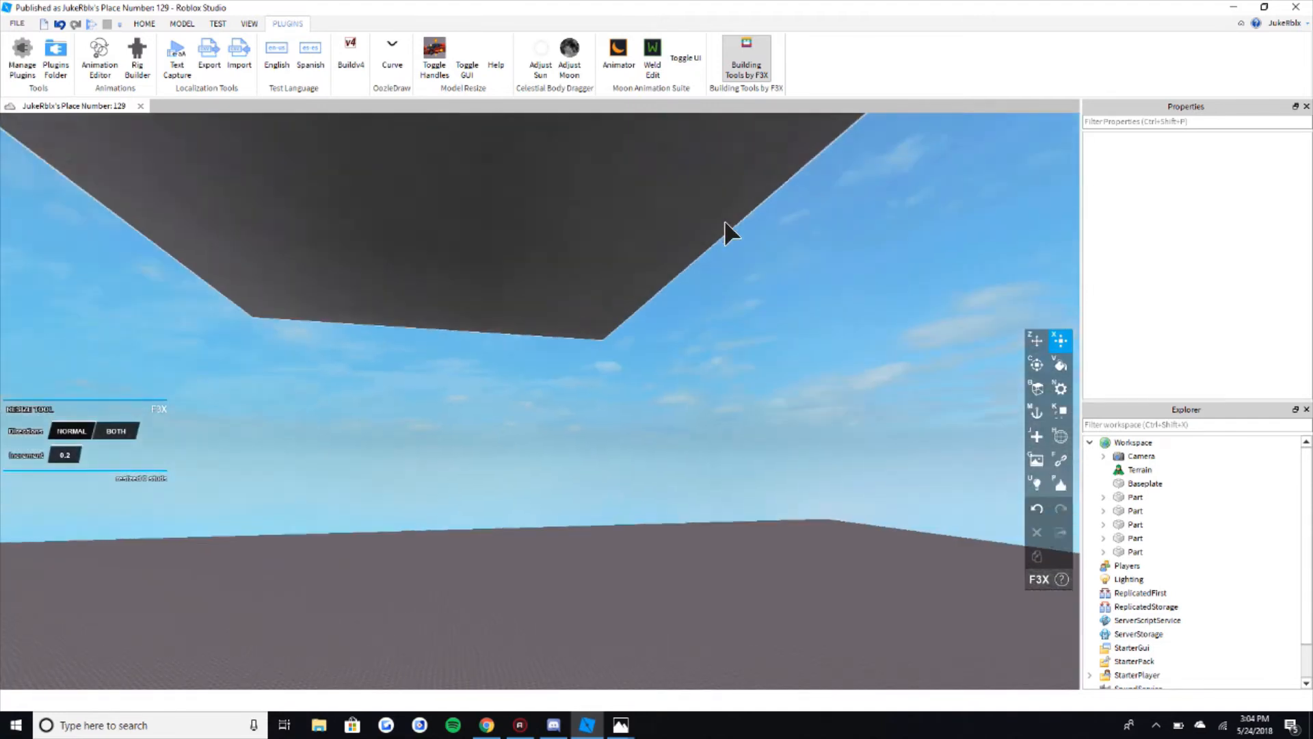
key("s")
right_click_drag(596, 553, 601, 551)
right_click_drag(813, 441, 812, 442)
Step: Add a normal part on the pink floor with the New Part tool and activate the Resize tool
left_click(1037, 437)
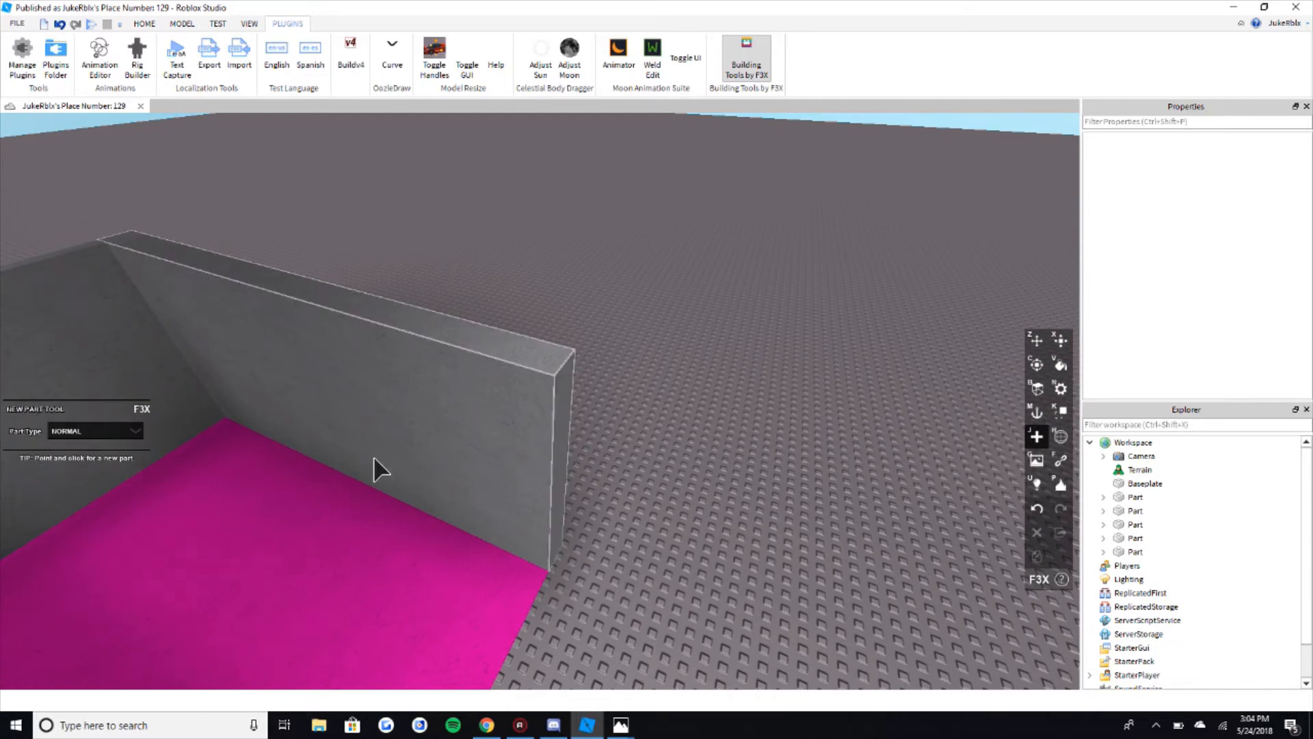
key("d")
left_click_drag(557, 487, 632, 463)
key("a")
right_click_drag(632, 462, 632, 463)
left_click_drag(632, 463, 632, 462)
key("w")
key("x")
right_click_drag(669, 428, 602, 527)
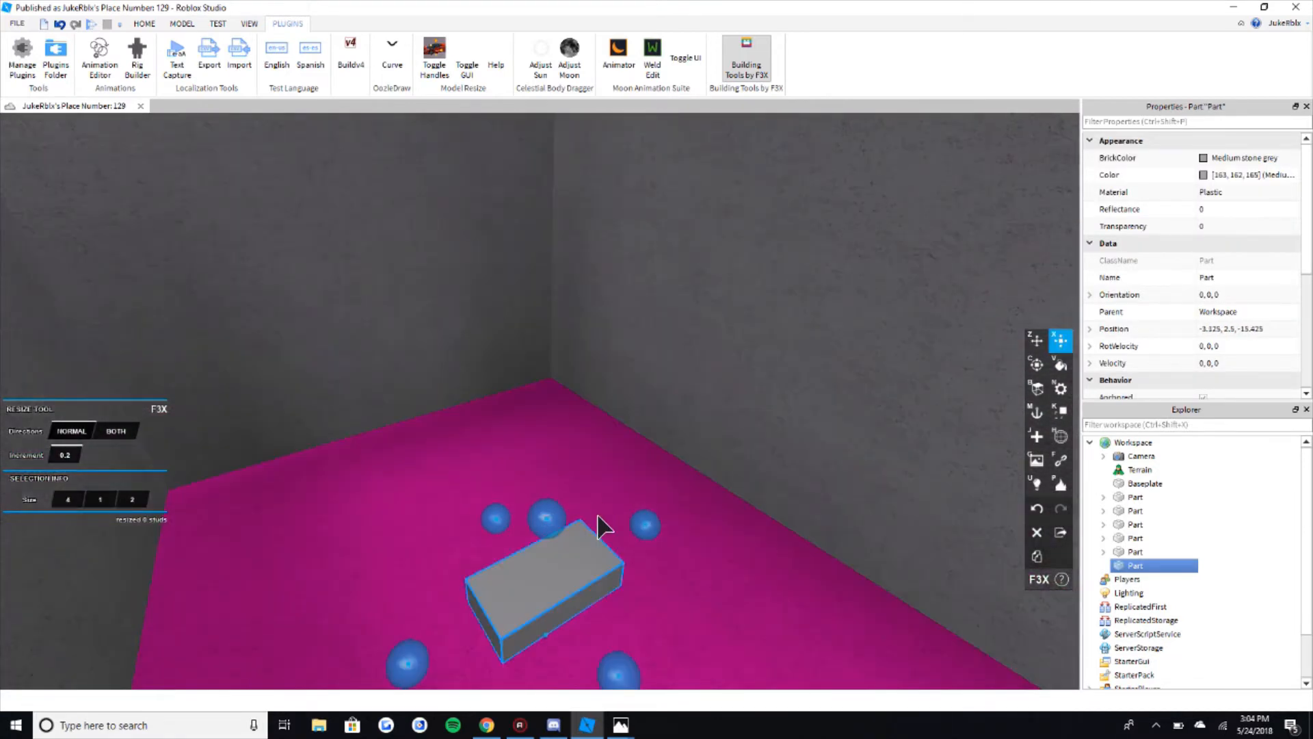
Step: Move the new part into the corner of the floor against the room's end wall
left_click_drag(561, 592, 536, 490)
right_click_drag(536, 490, 701, 451)
key("z")
left_click_drag(719, 446, 481, 445)
key("a")
Step: Resize the part to a strip about 11.8 studs long and 0.2 studs thick, flush against the end wall
key("x")
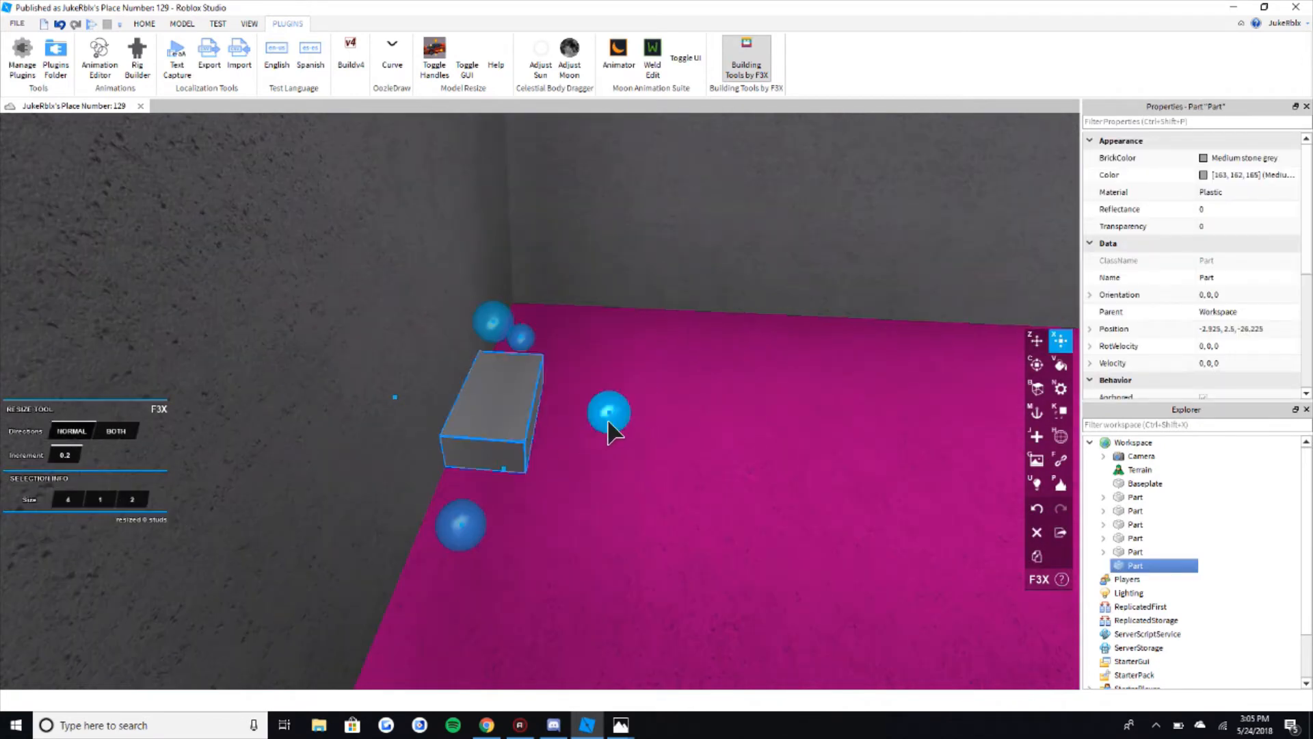
key("d")
right_click_drag(610, 418, 610, 418)
key("w")
left_click_drag(446, 430, 417, 436)
key("s")
right_click_drag(417, 436, 417, 437)
left_click_drag(417, 437, 486, 428)
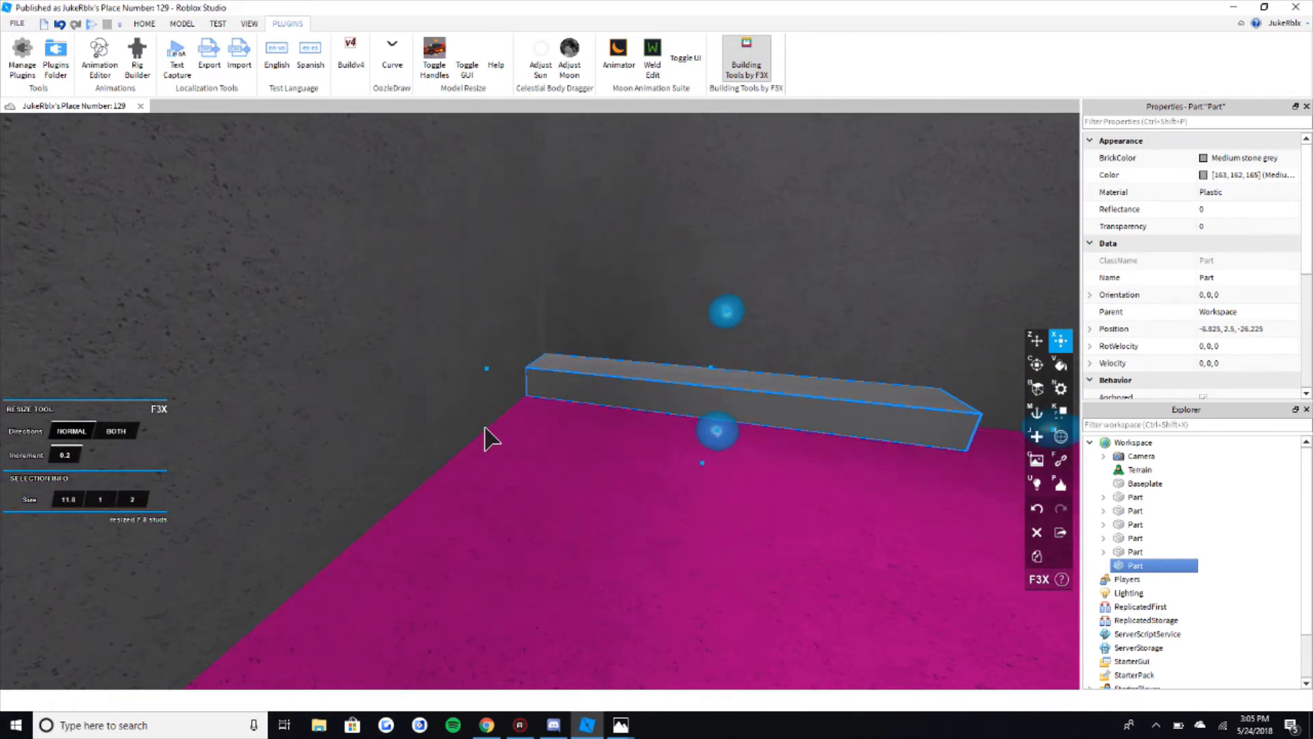
right_click_drag(703, 461, 703, 461)
key("s")
left_click_drag(519, 517, 597, 470)
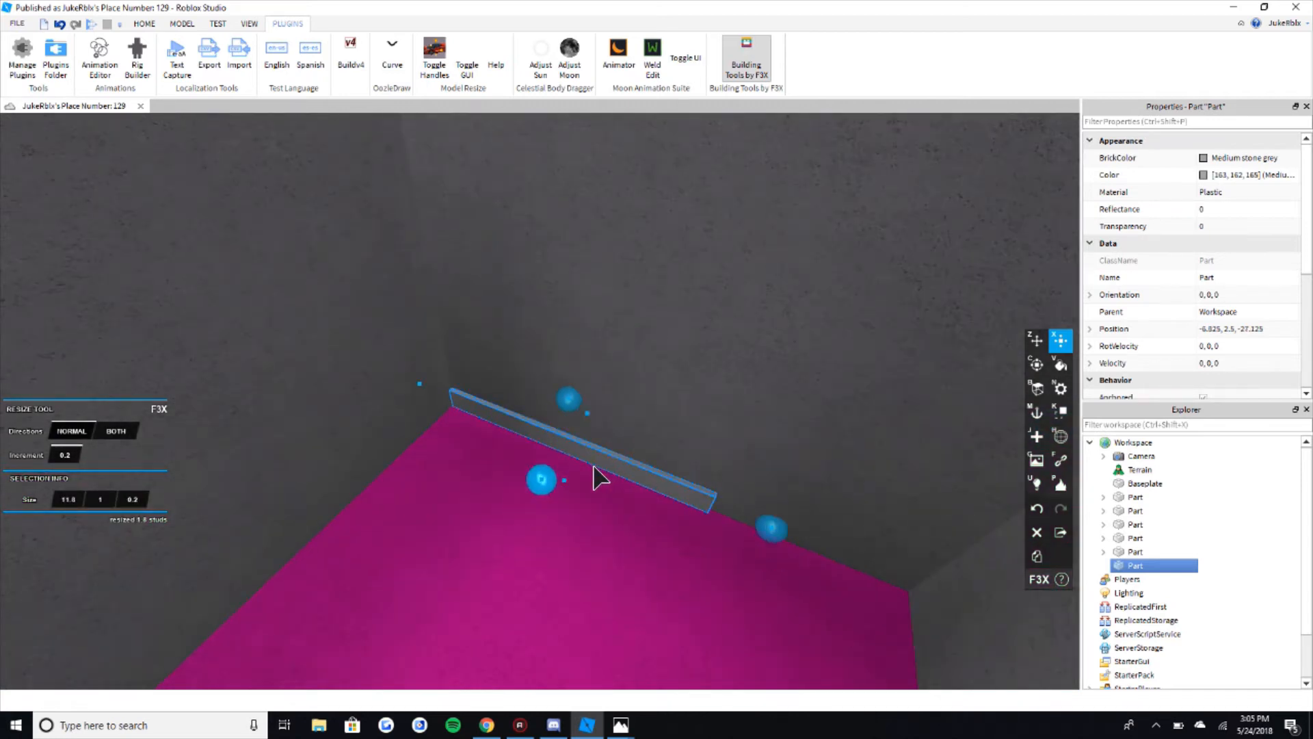
Step: Extend the thin strip to 18 studs wide and 15 studs high so it covers the end wall, and deselect it
left_click_drag(786, 532, 808, 538)
right_click_drag(808, 538, 808, 539)
key("s")
left_click_drag(808, 538, 651, 520)
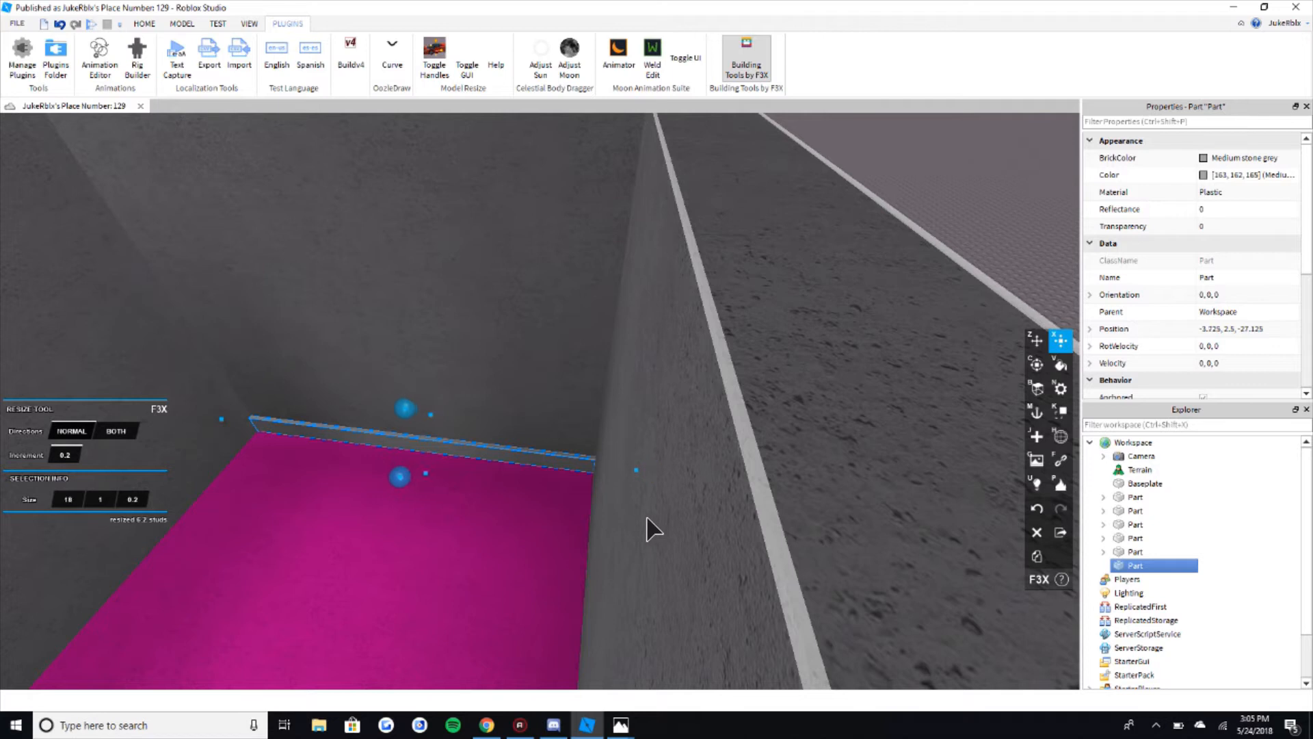
left_click_drag(413, 421, 432, 371)
right_click_drag(432, 371, 432, 371)
left_click_drag(432, 370, 452, 329)
left_click(656, 330)
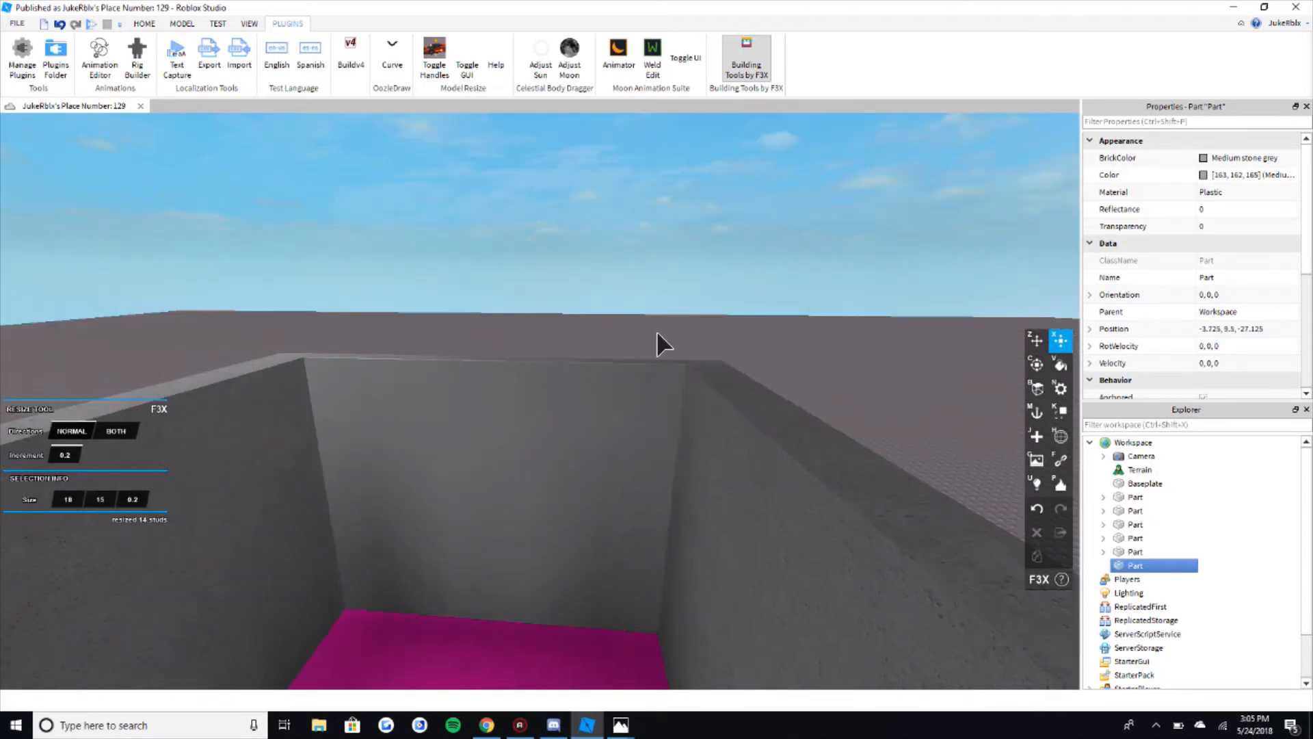
Step: Change the end-wall panel's material from Plastic to Neon
left_click(614, 450)
right_click_drag(614, 449, 619, 458)
key("a")
key("n")
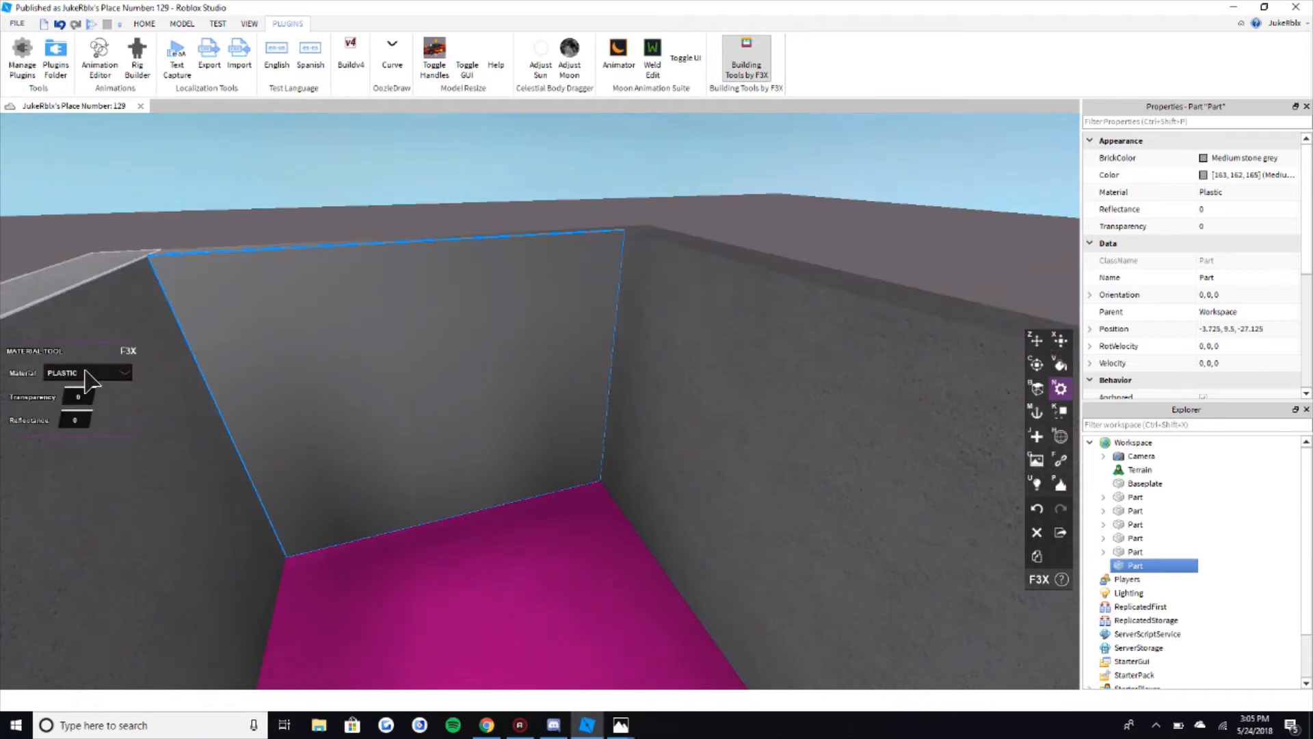
left_click(91, 374)
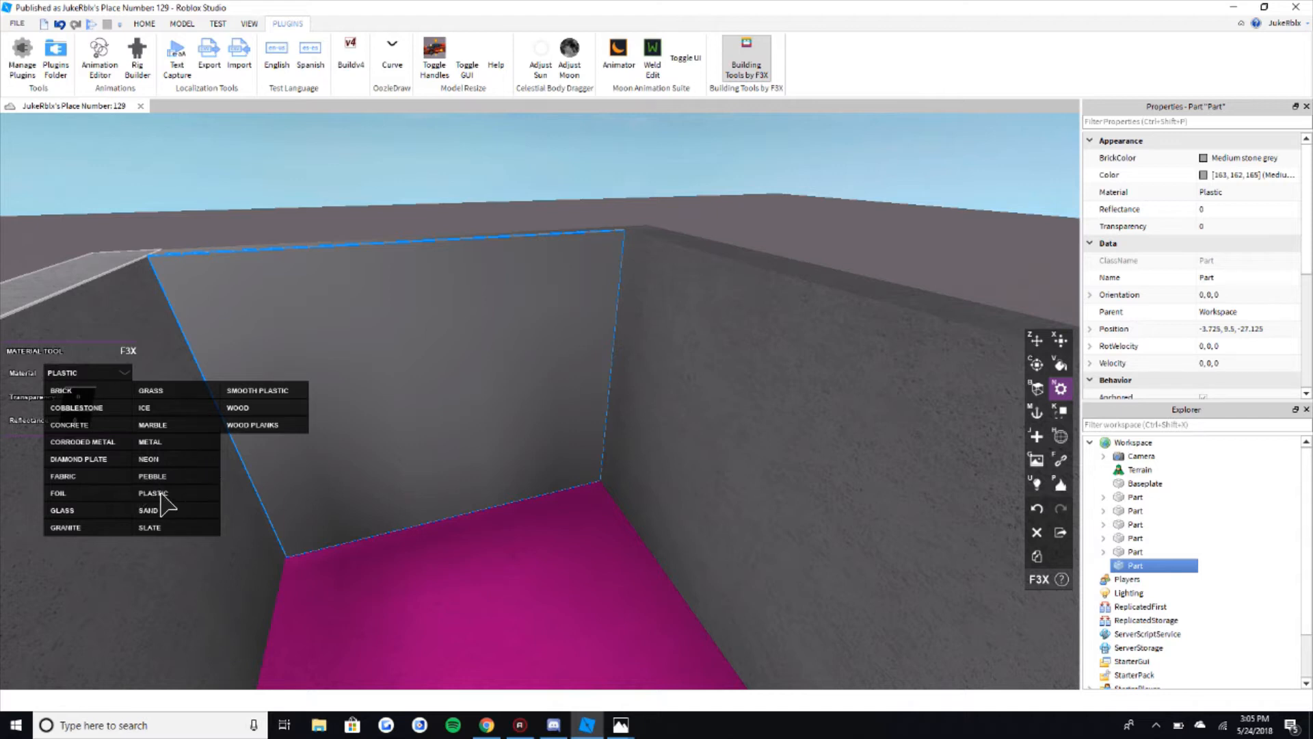
left_click(185, 467)
right_click_drag(512, 348, 503, 346)
scroll(511, 347, "up", 2)
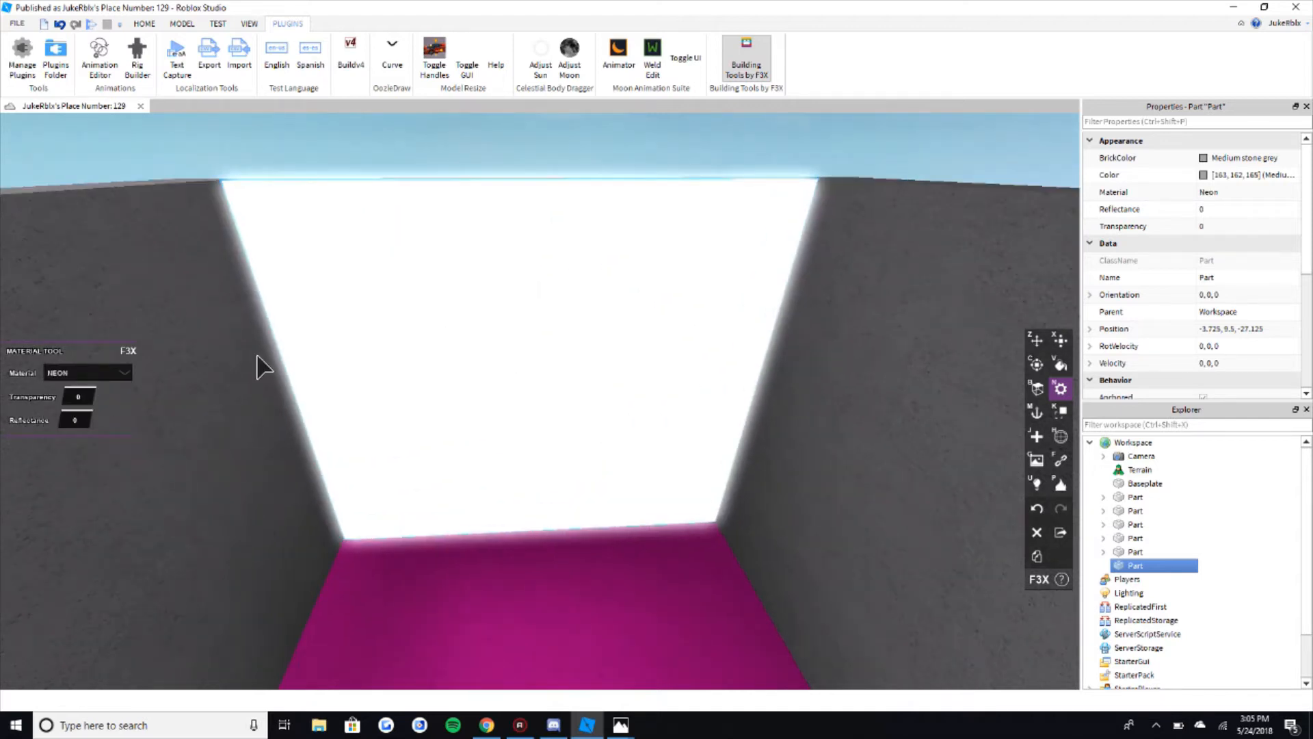
Step: Paint the neon panel Bronze after comparing it with Daisy orange, Burlap, Fawn brown and Pine Cone, and deselect it
key("v")
left_click(34, 430)
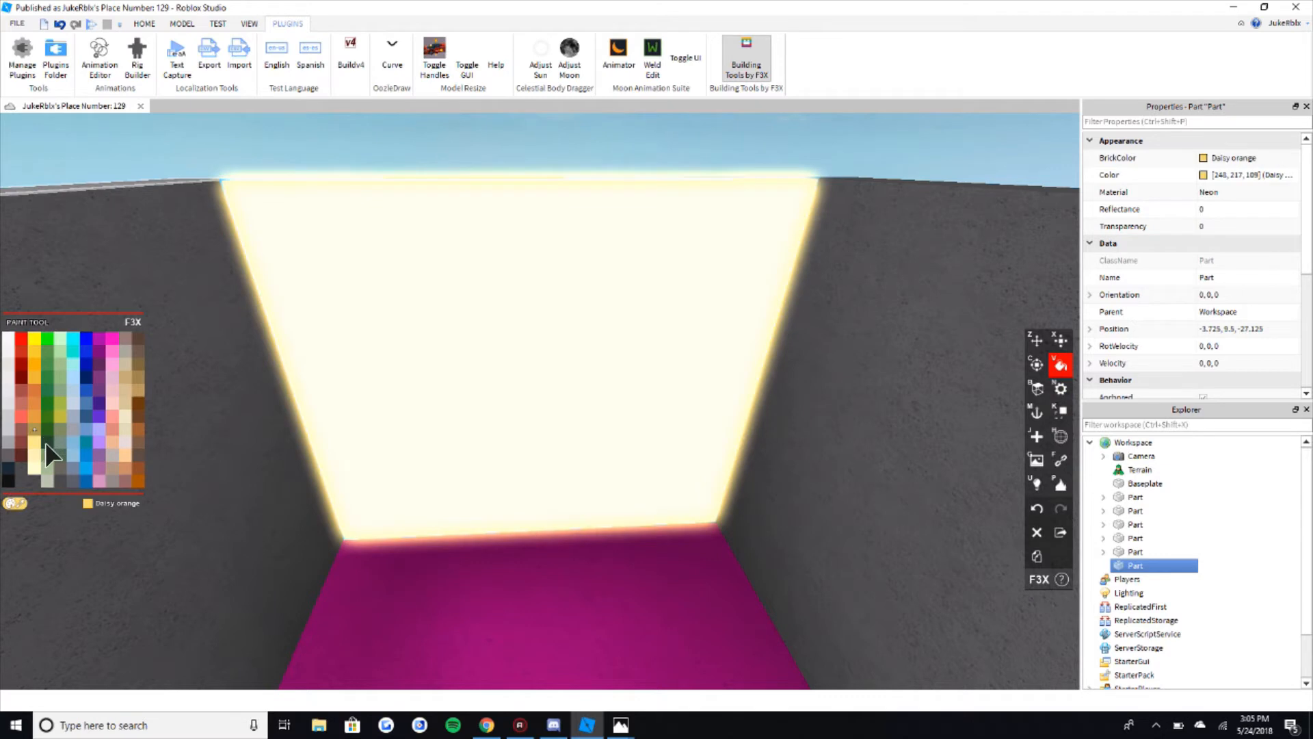
left_click(138, 377)
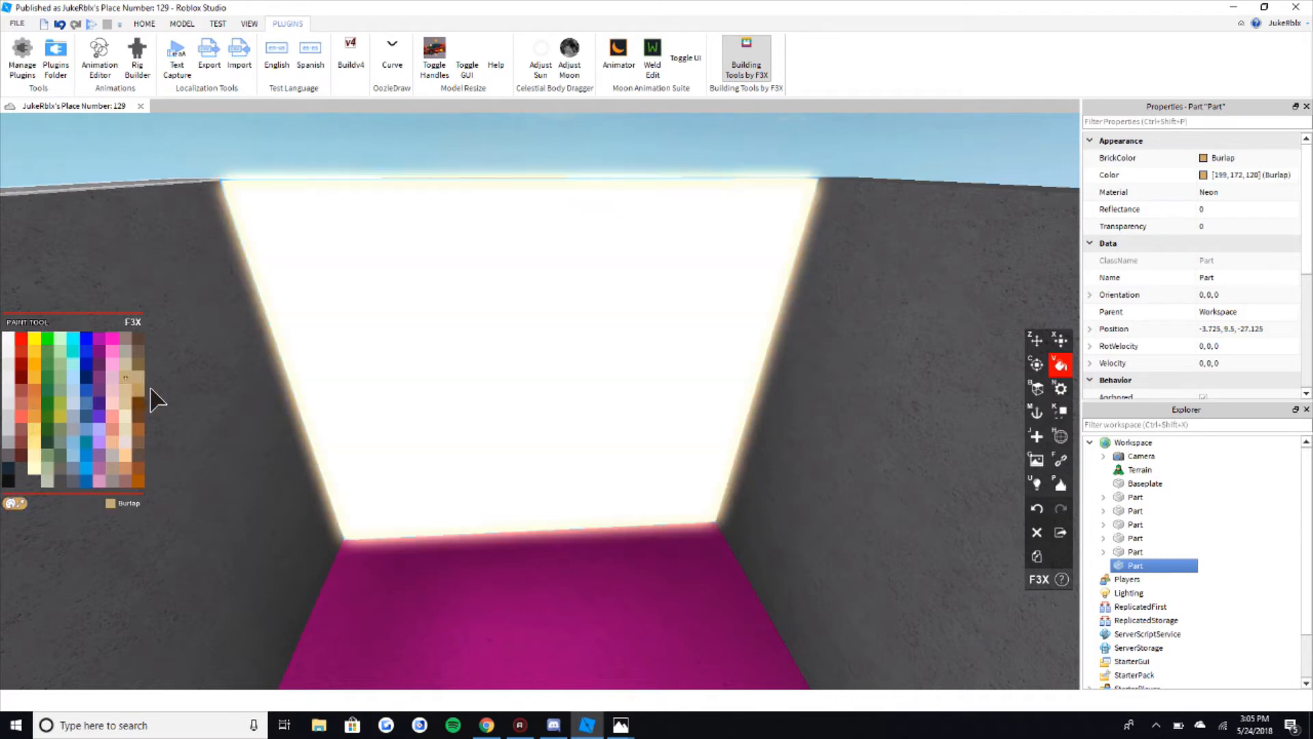
left_click(139, 390)
left_click(127, 390)
left_click(139, 378)
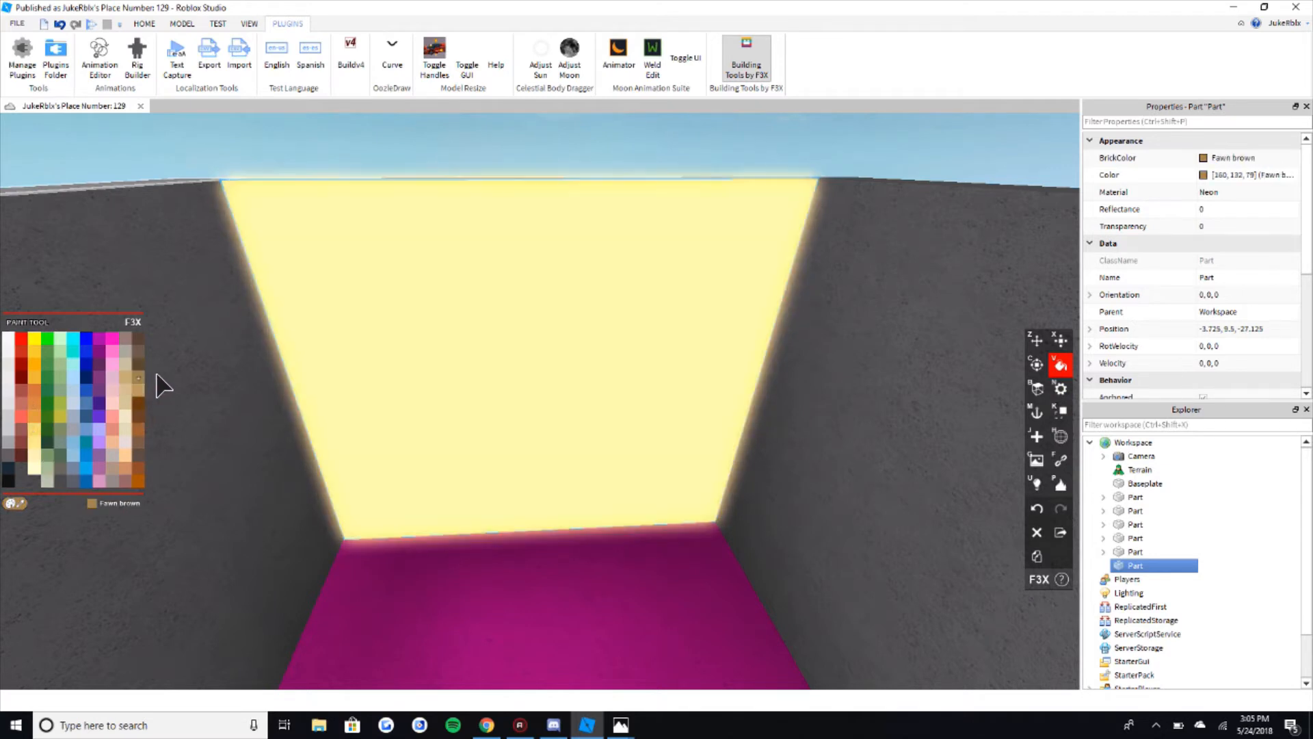
left_click(139, 364)
left_click(139, 353)
left_click(140, 363)
left_click(140, 353)
left_click(140, 363)
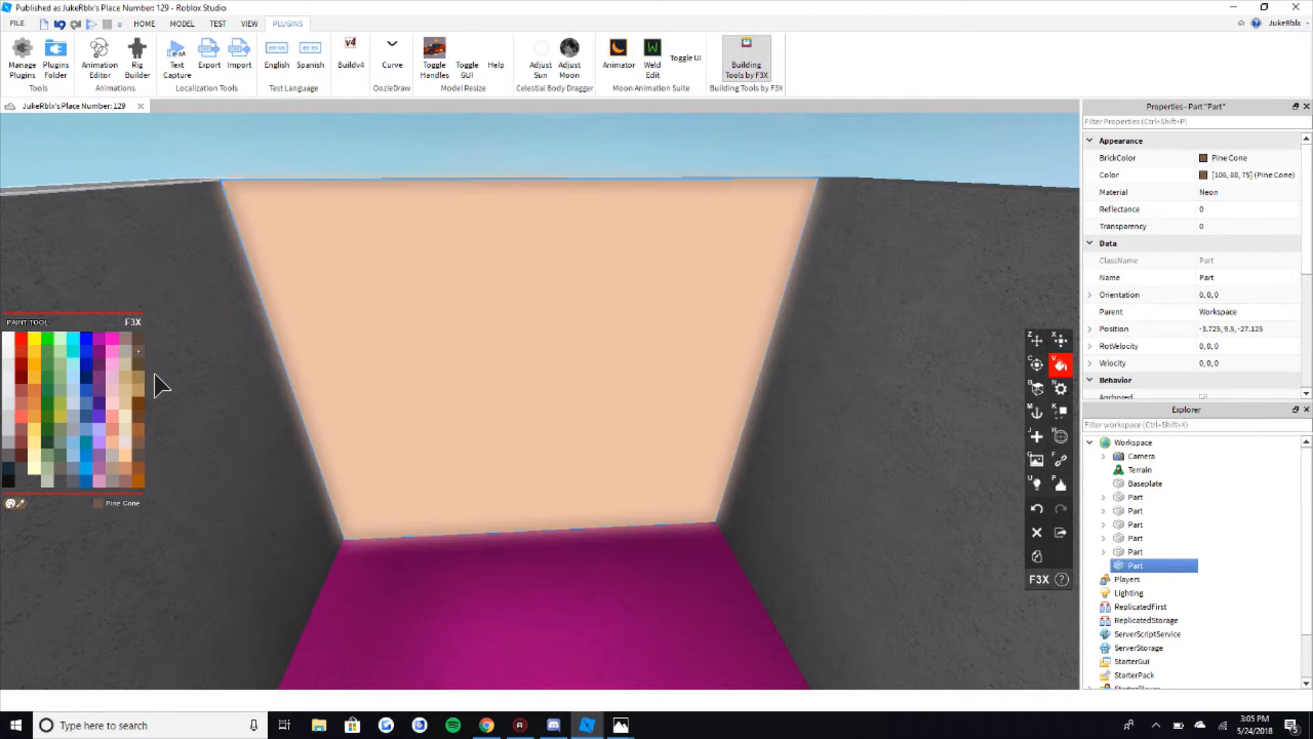
key("z")
scroll(542, 152, "down", 5)
left_click(640, 206)
scroll(646, 287, "up", 2)
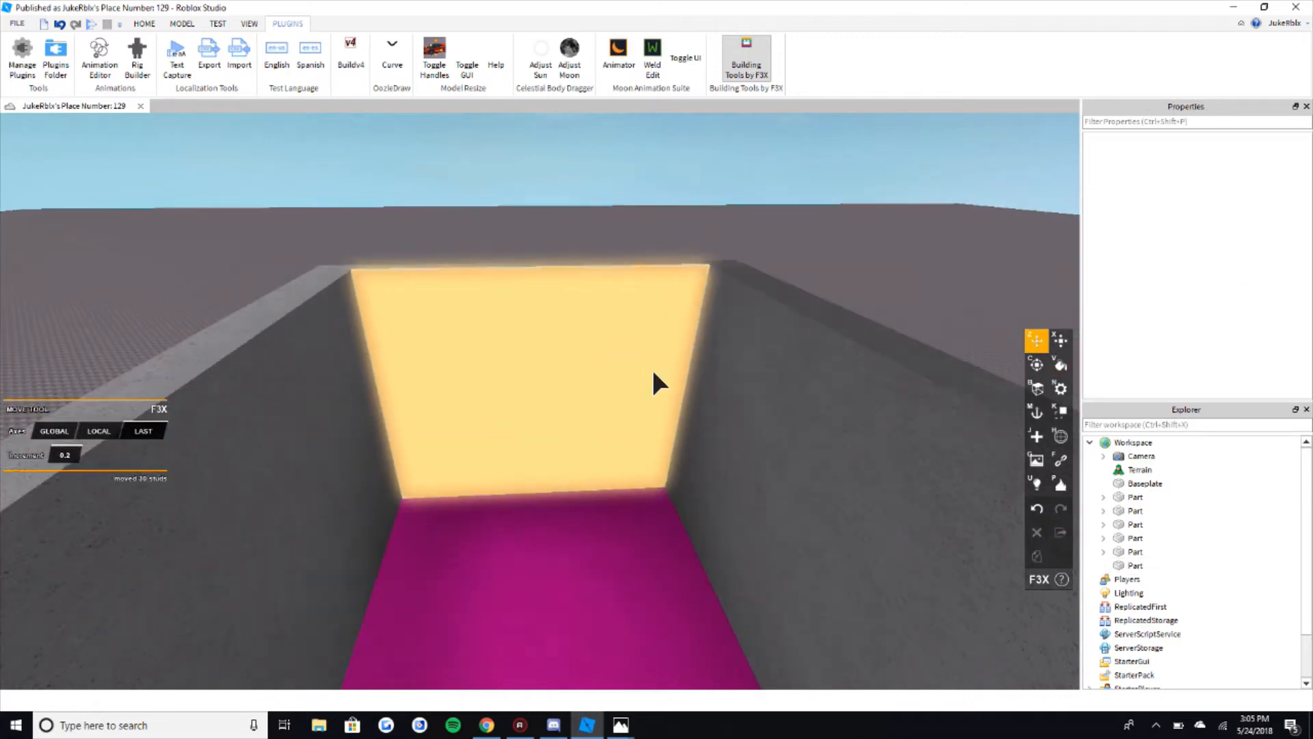
Step: Duplicate the neon panel and move the copy 0.6 studs into the room
left_click(653, 368)
right_click_drag(653, 368, 674, 374)
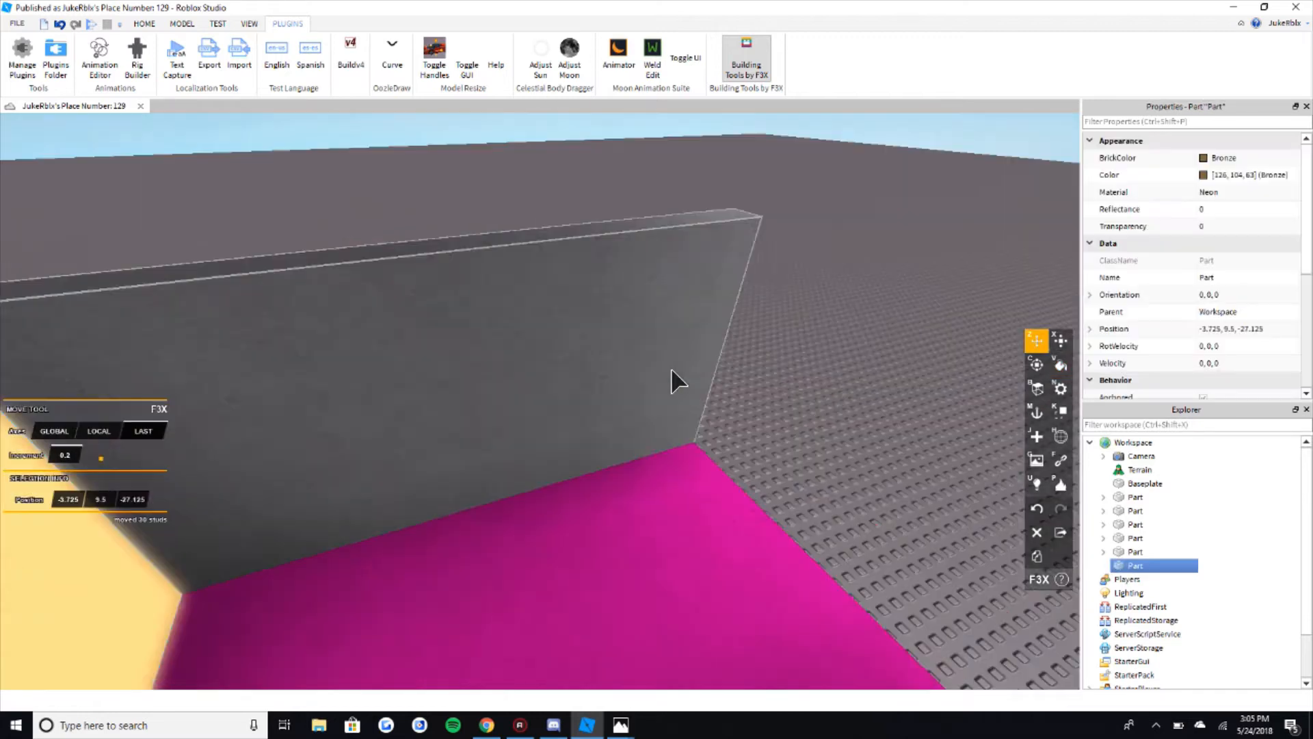
scroll(675, 374, "down", 3)
key("shift+c")
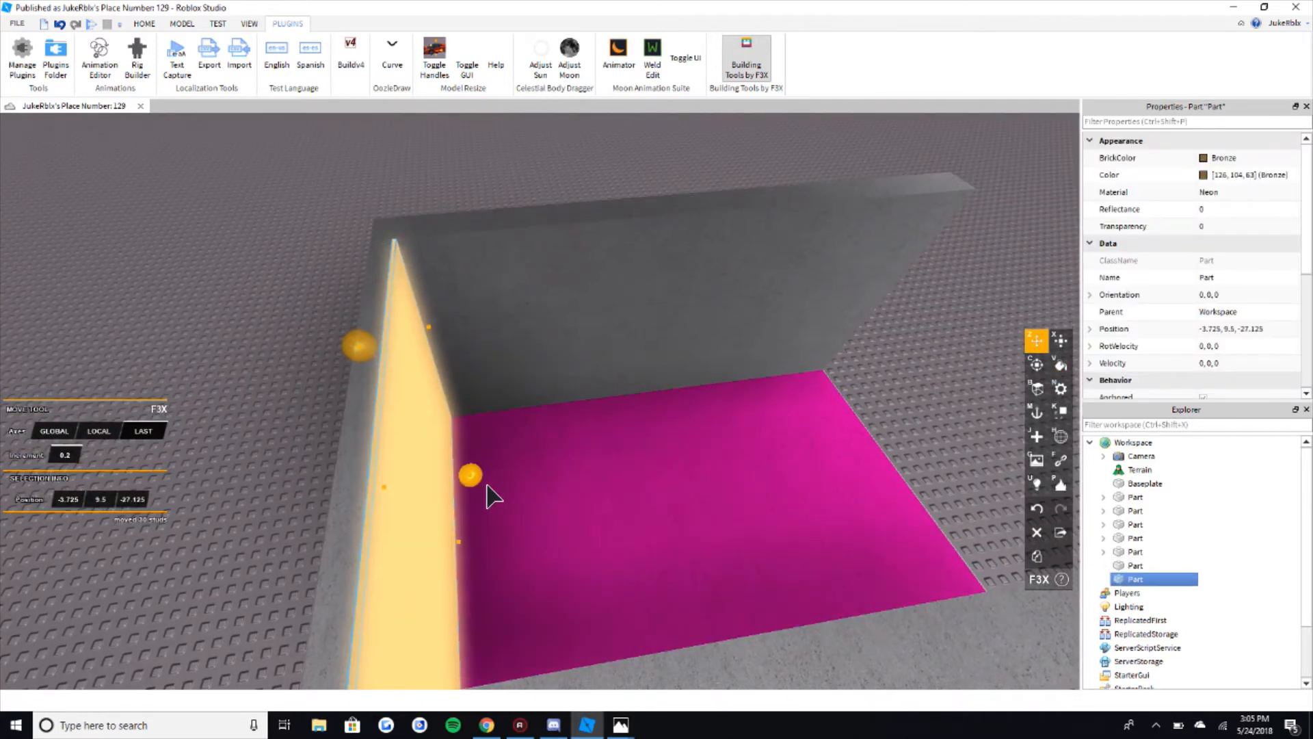
left_click_drag(483, 481, 499, 483)
key("x")
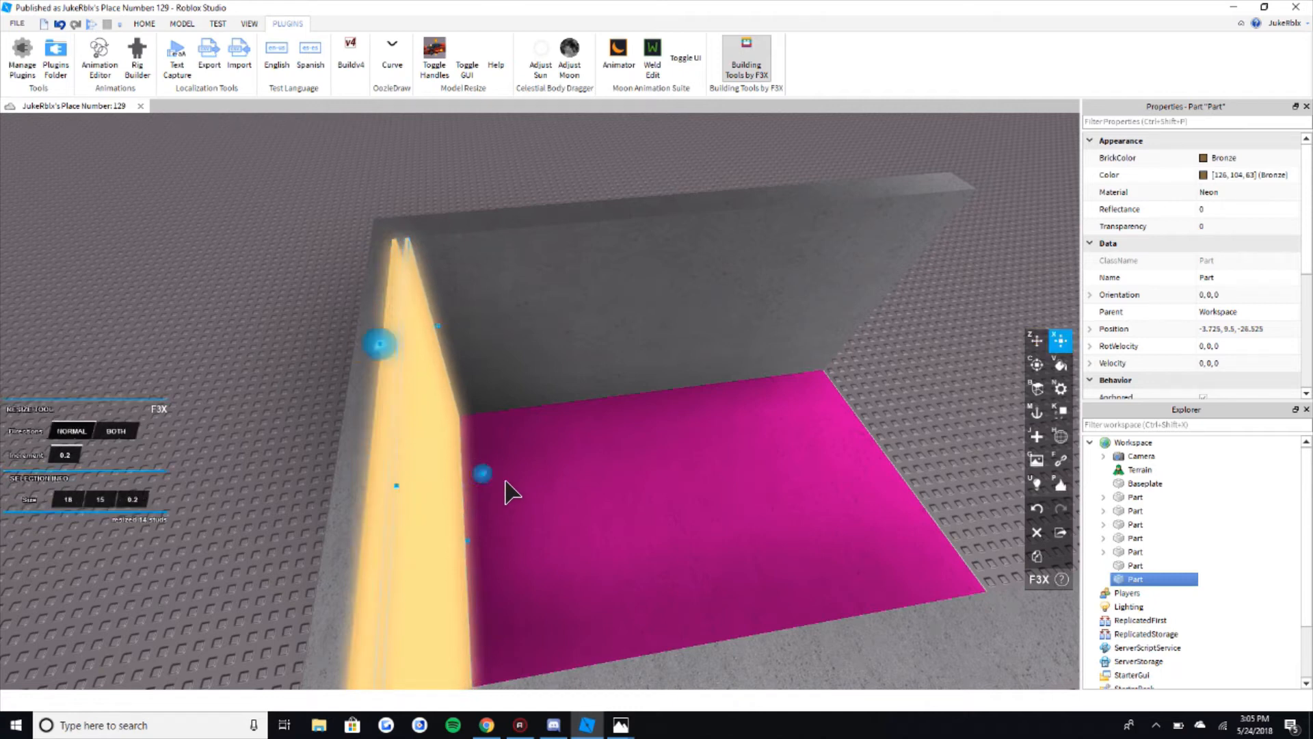
Step: Change the duplicated panel's material to Wood
key("n")
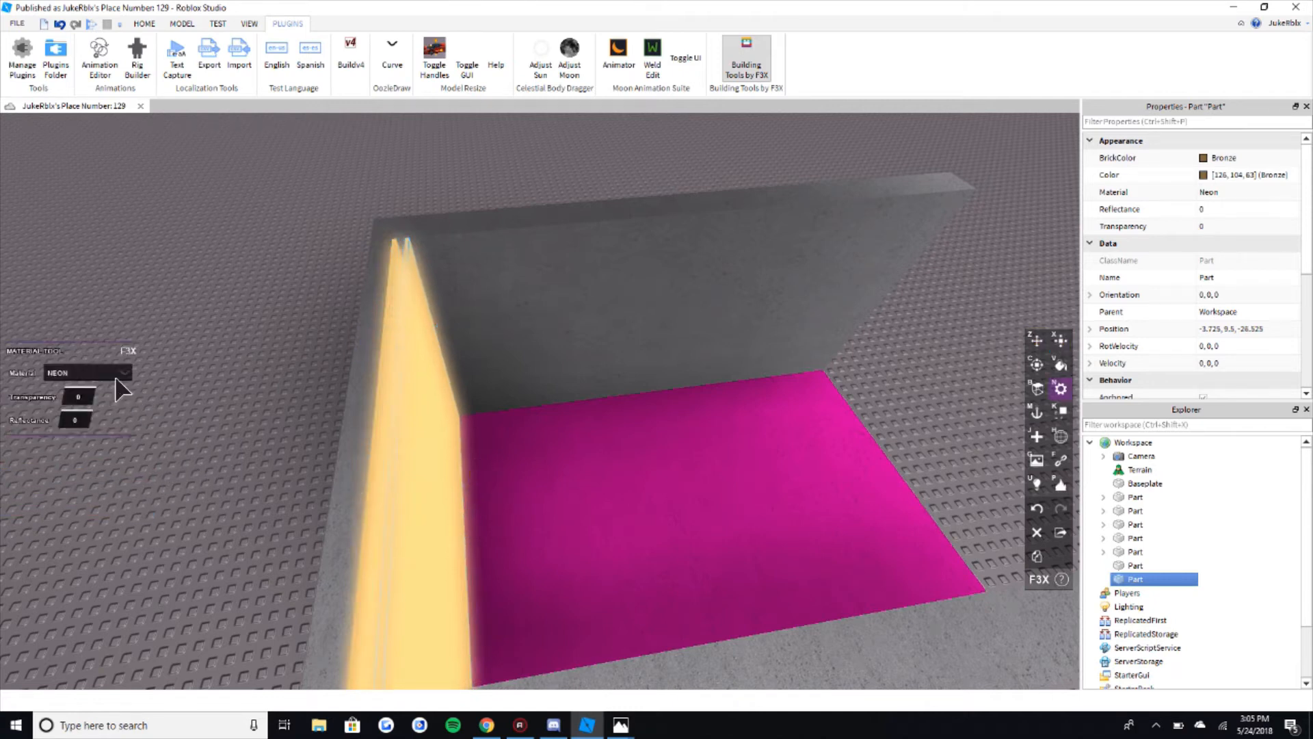
left_click(115, 376)
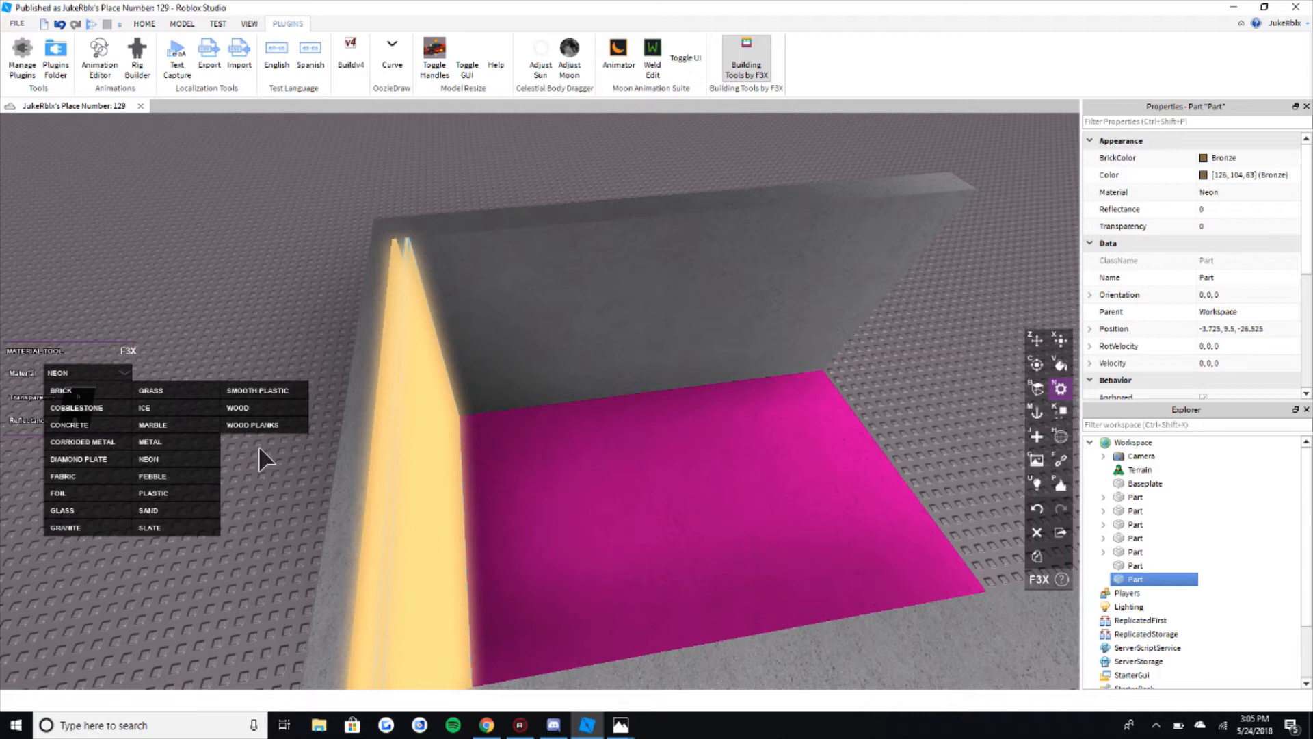
left_click(260, 409)
scroll(593, 414, "up", 5)
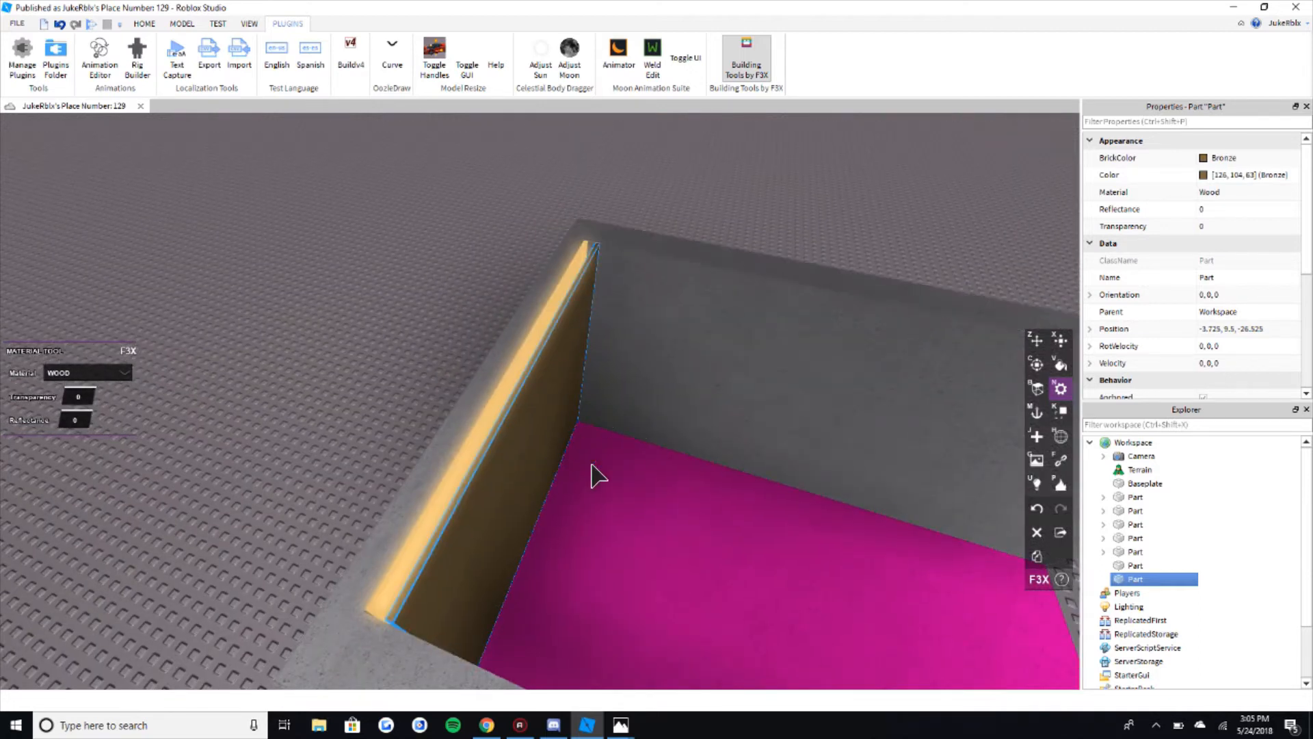
Step: Lower the wooden panel's top edge so it stands 4.4 studs high in front of the glowing panel
right_click_drag(686, 453, 474, 325)
scroll(600, 425, "down", 2)
scroll(600, 425, "up", 3)
key("x")
scroll(595, 411, "up", 2)
left_click_drag(432, 303, 436, 400)
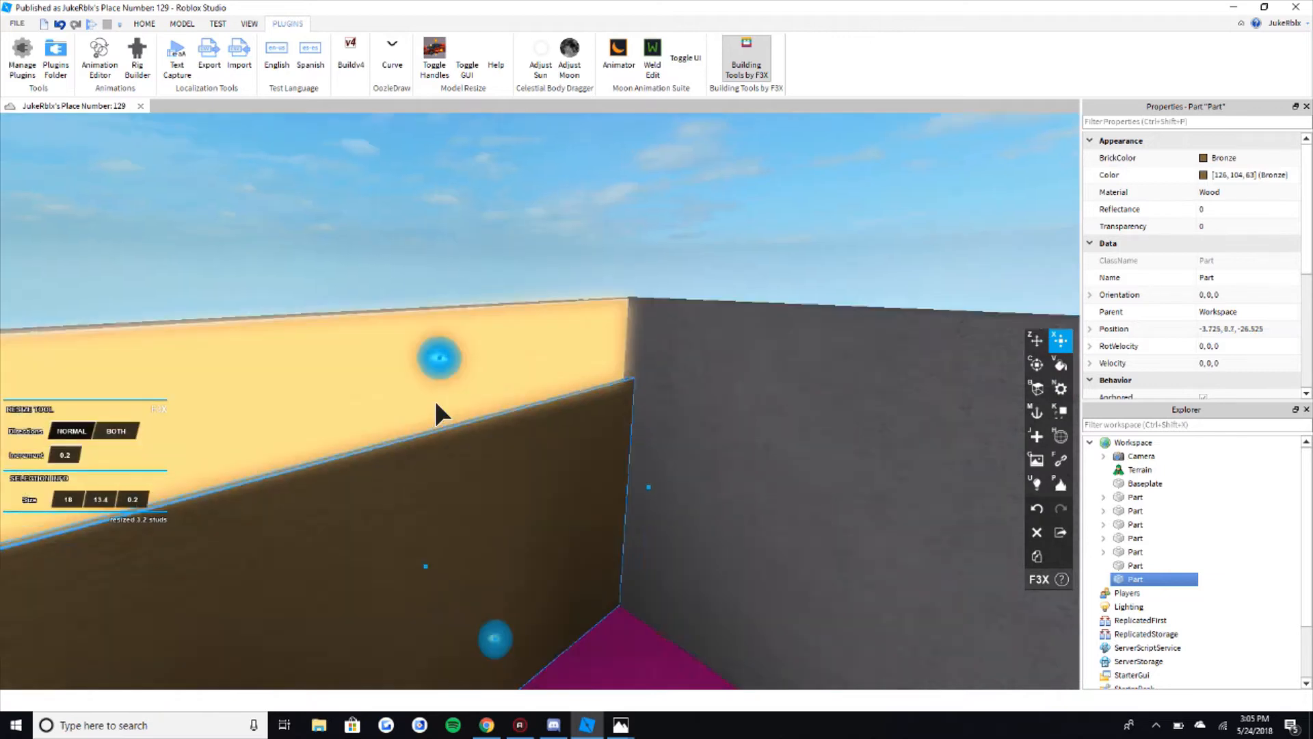
right_click_drag(435, 401, 441, 392)
left_click_drag(435, 400, 442, 394)
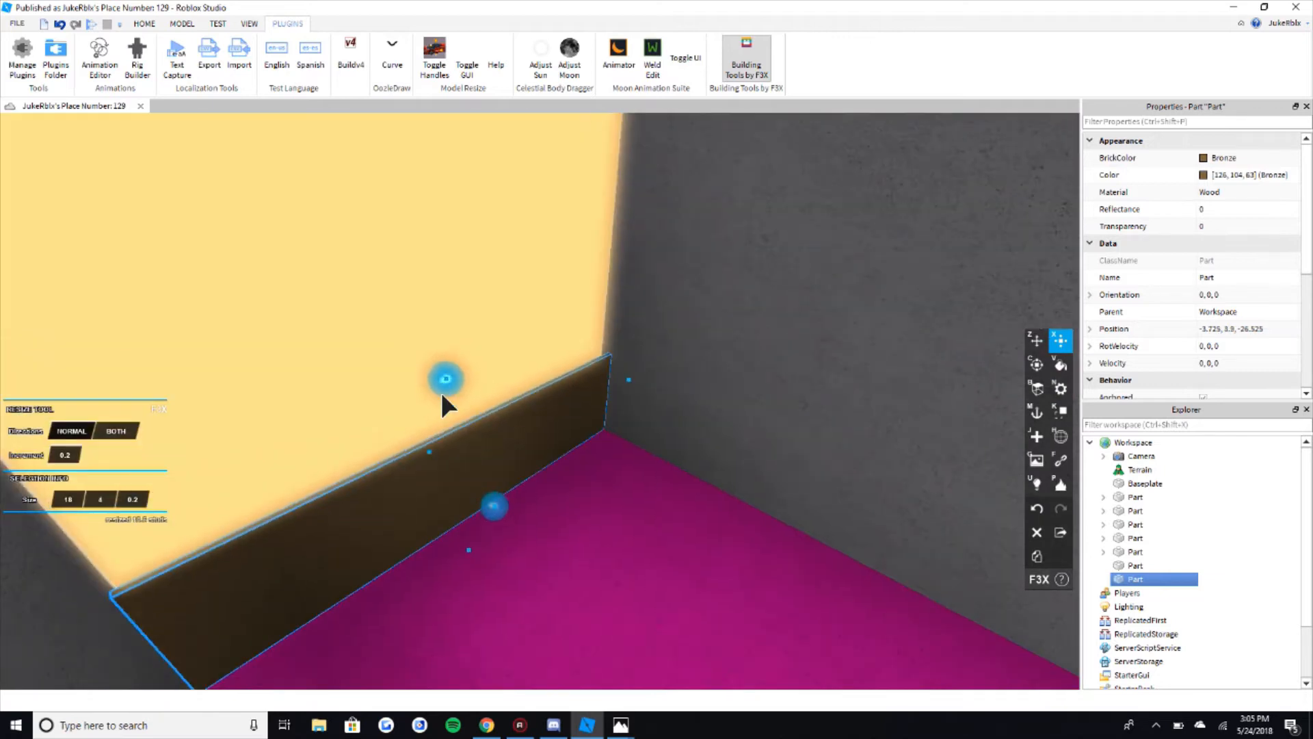
Step: Check the windows in the office_days reference image and return to the model
left_click(620, 724)
left_click(666, 659)
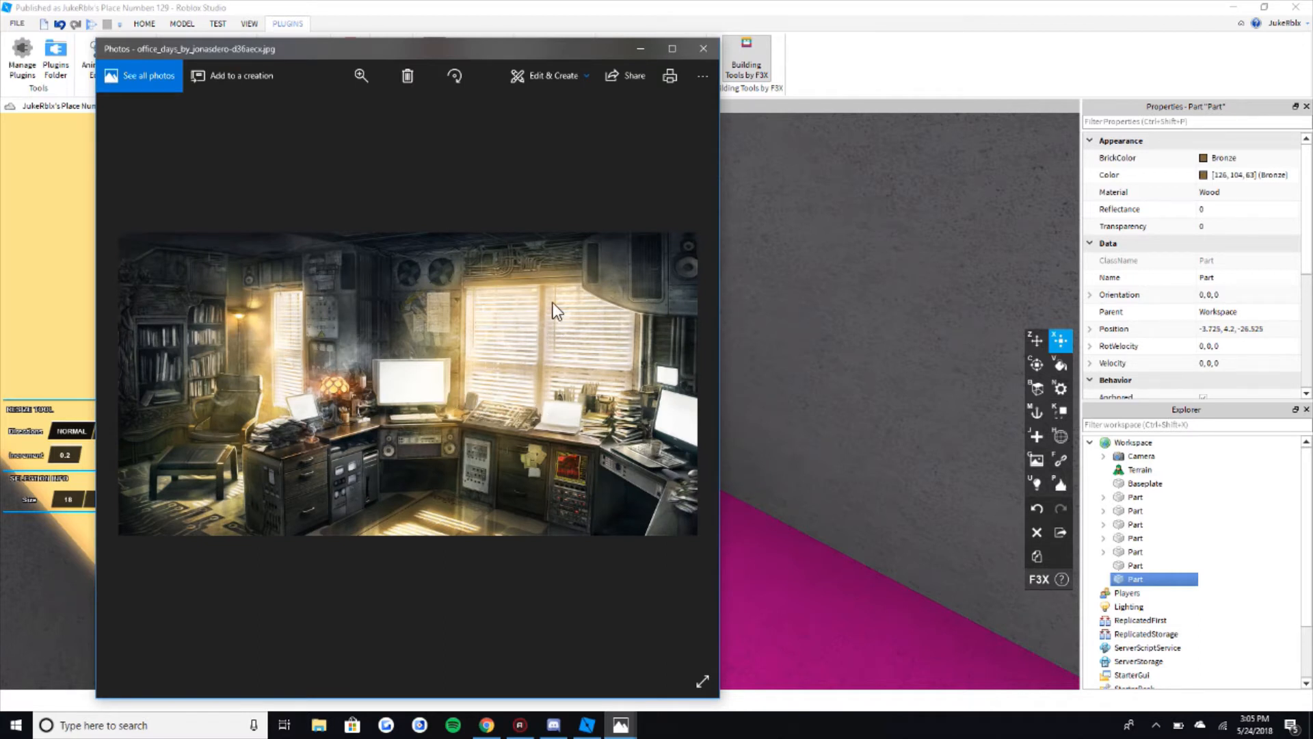
left_click(776, 10)
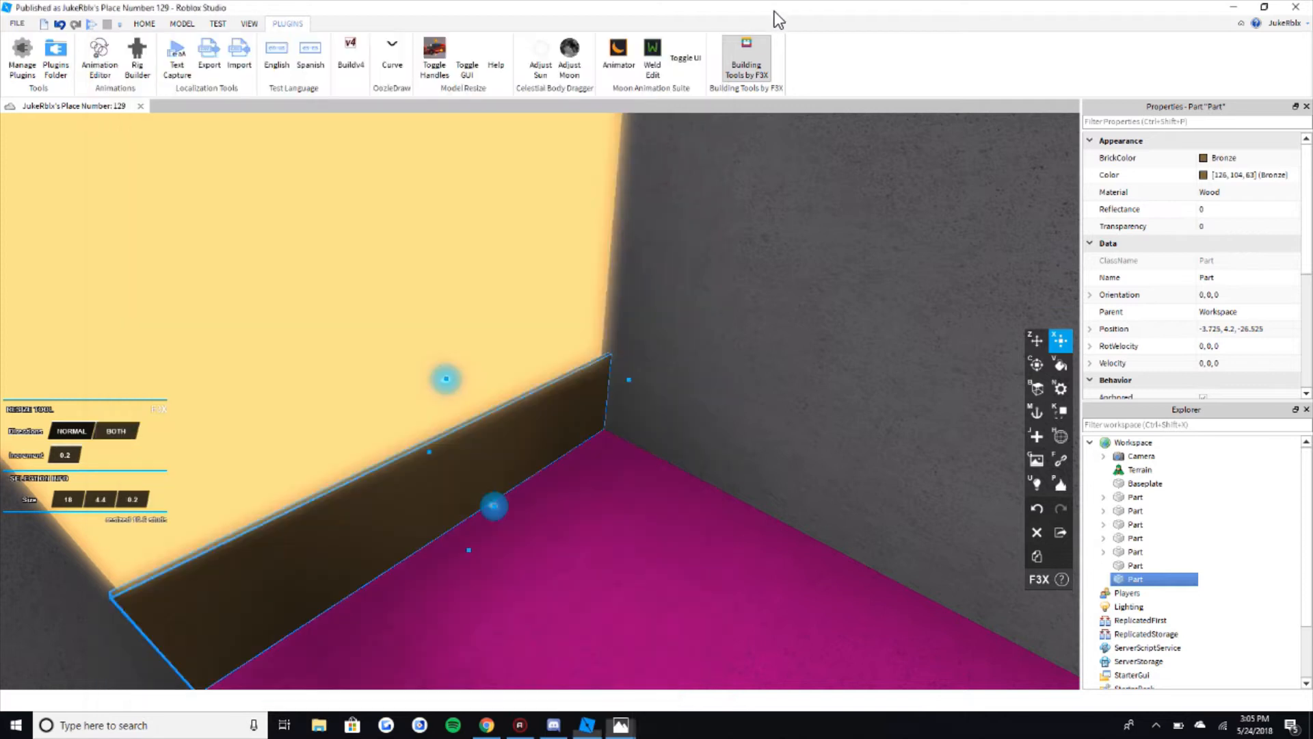
Step: Reduce the wooden panel's height to 3 studs, keeping its base on the floor
right_click_drag(635, 316, 588, 492)
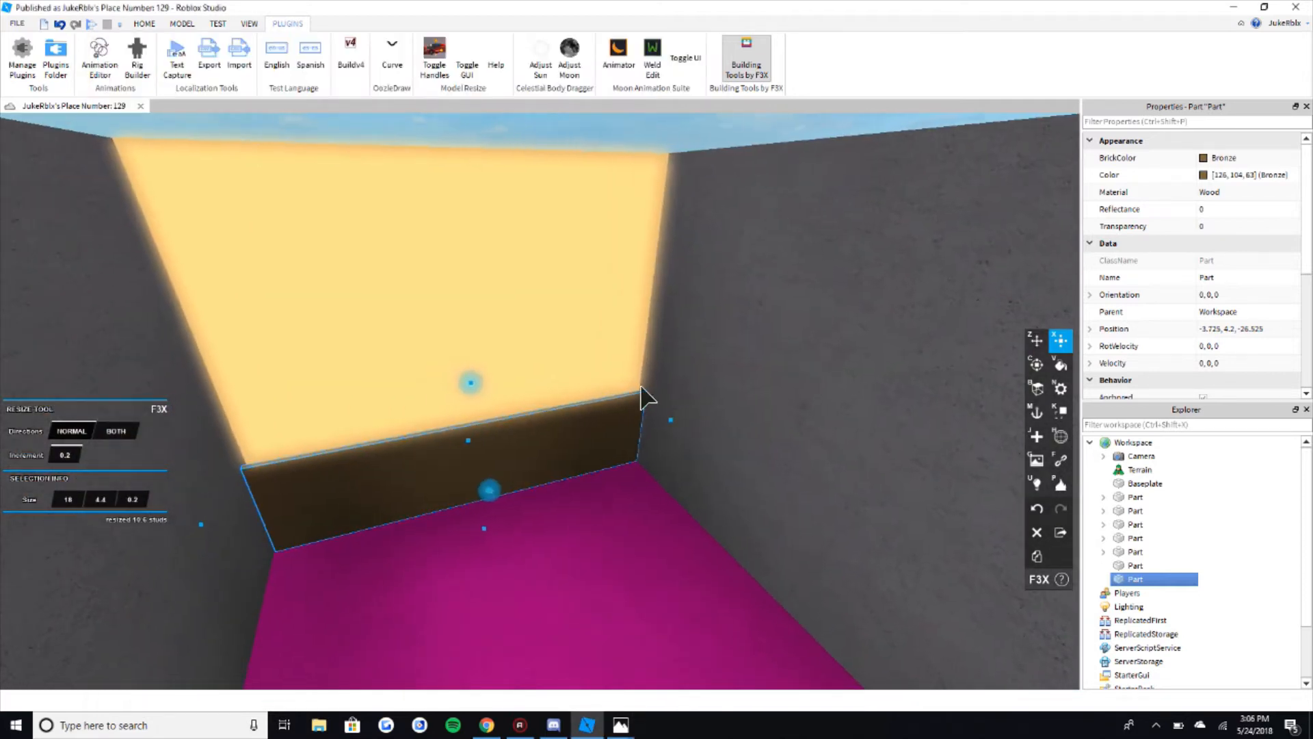
right_click_drag(490, 402, 506, 422)
key("d")
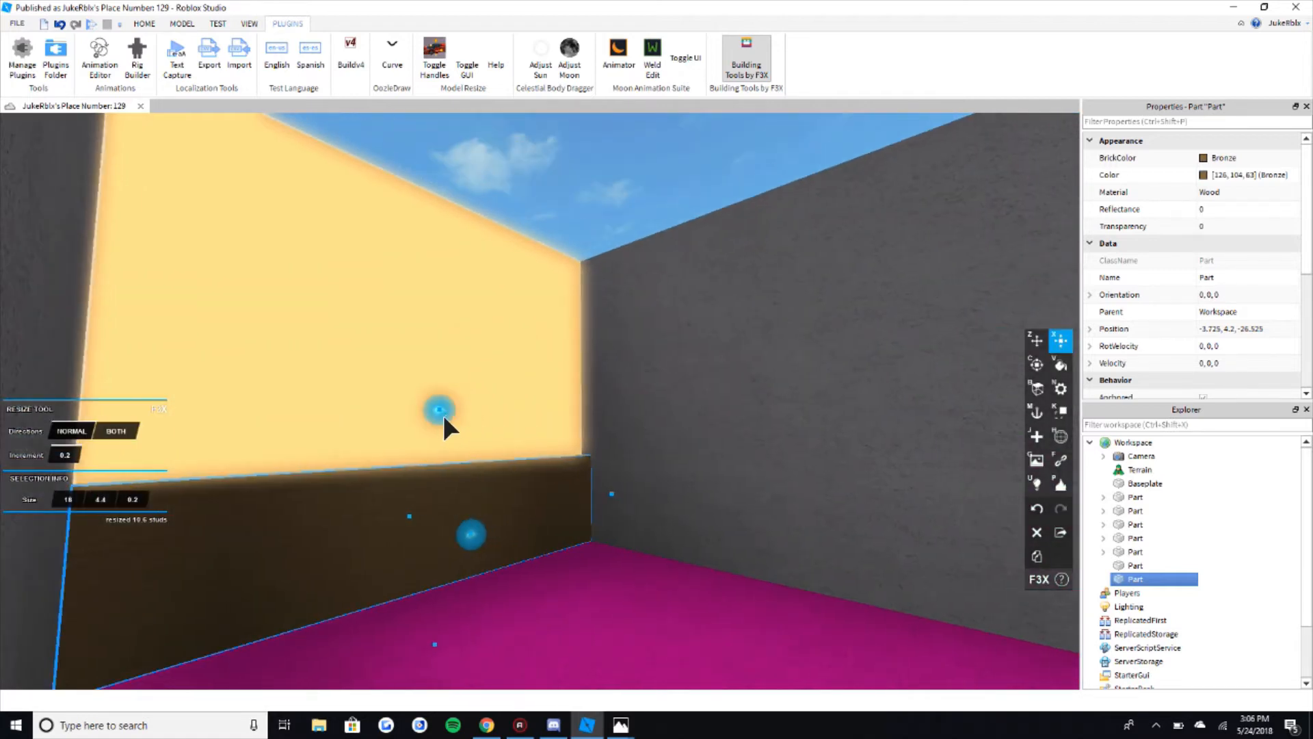
left_click_drag(447, 423, 439, 463)
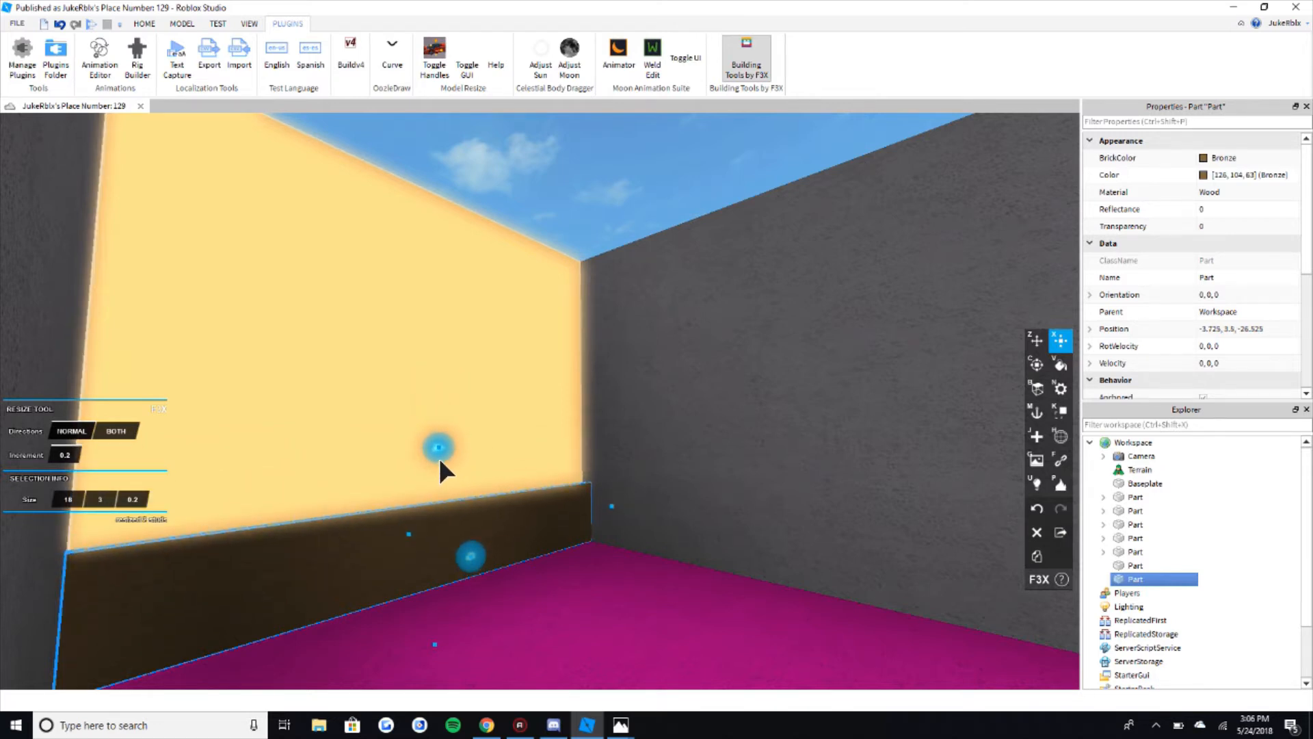
key("s")
right_click_drag(525, 494, 549, 494)
key("w")
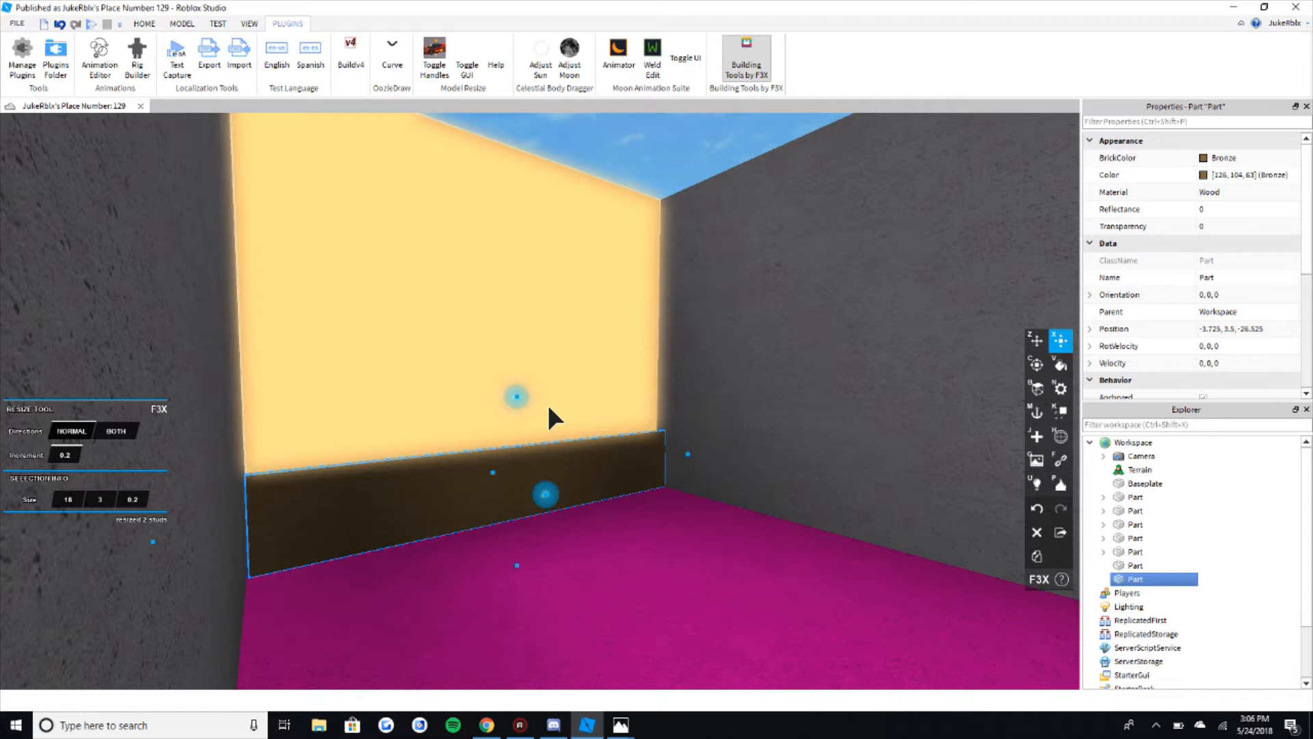
Step: Thicken the wooden panel to 0.6 studs and move it 0.8 studs into the room, away from the glowing panel
right_click_drag(568, 486, 565, 461)
left_click_drag(380, 484, 290, 468)
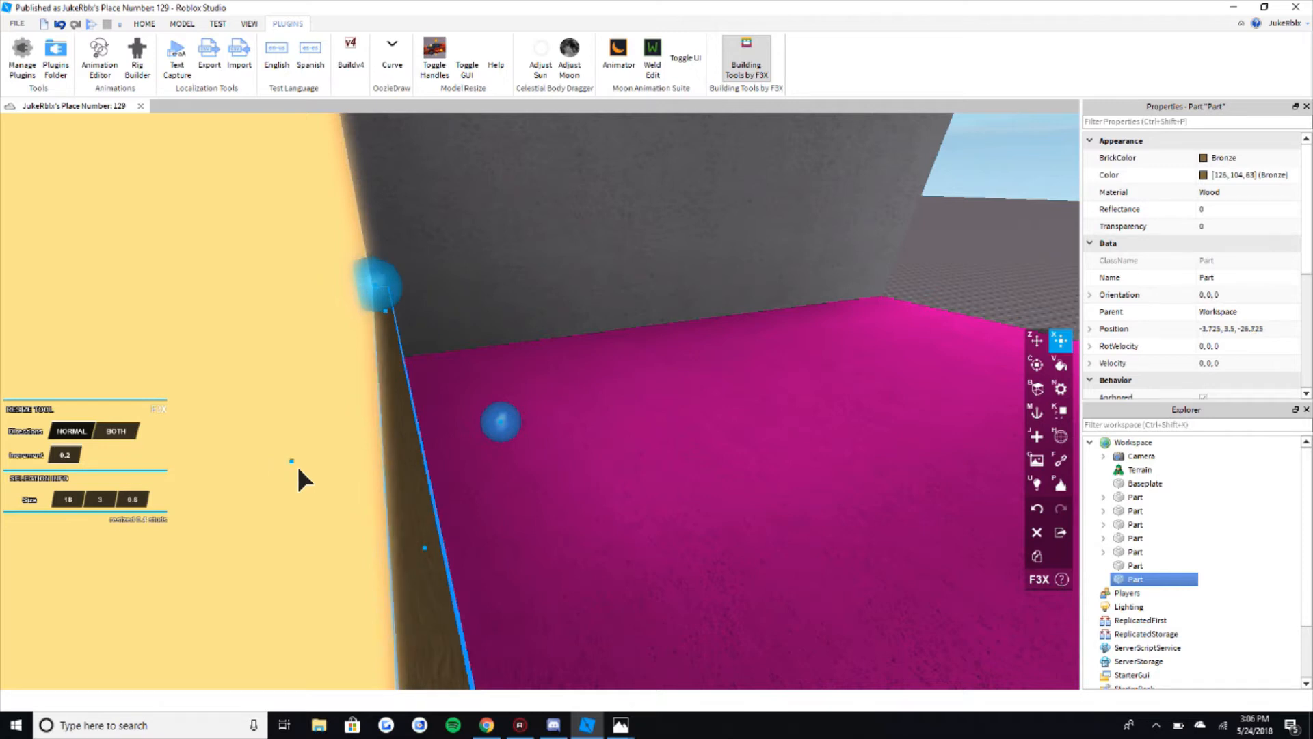
key("z")
left_click_drag(505, 433, 617, 429)
key("x")
key("d")
key("a")
key("z")
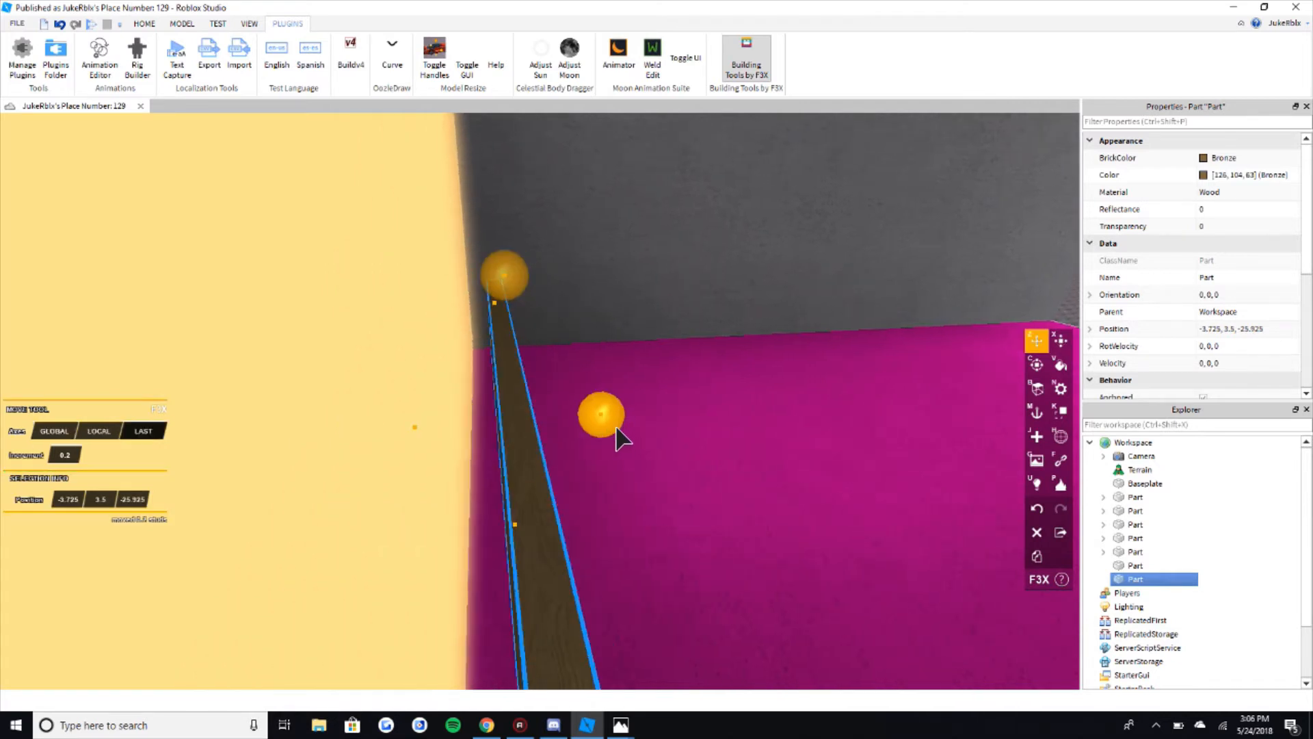
Step: Try the Concrete material and Medium stone grey colour on the low wooden panel
key("x")
key("d")
right_click_drag(605, 425, 560, 395)
key("w")
key("s")
key("a")
right_click_drag(607, 437, 606, 436)
key("d")
key("s")
key("n")
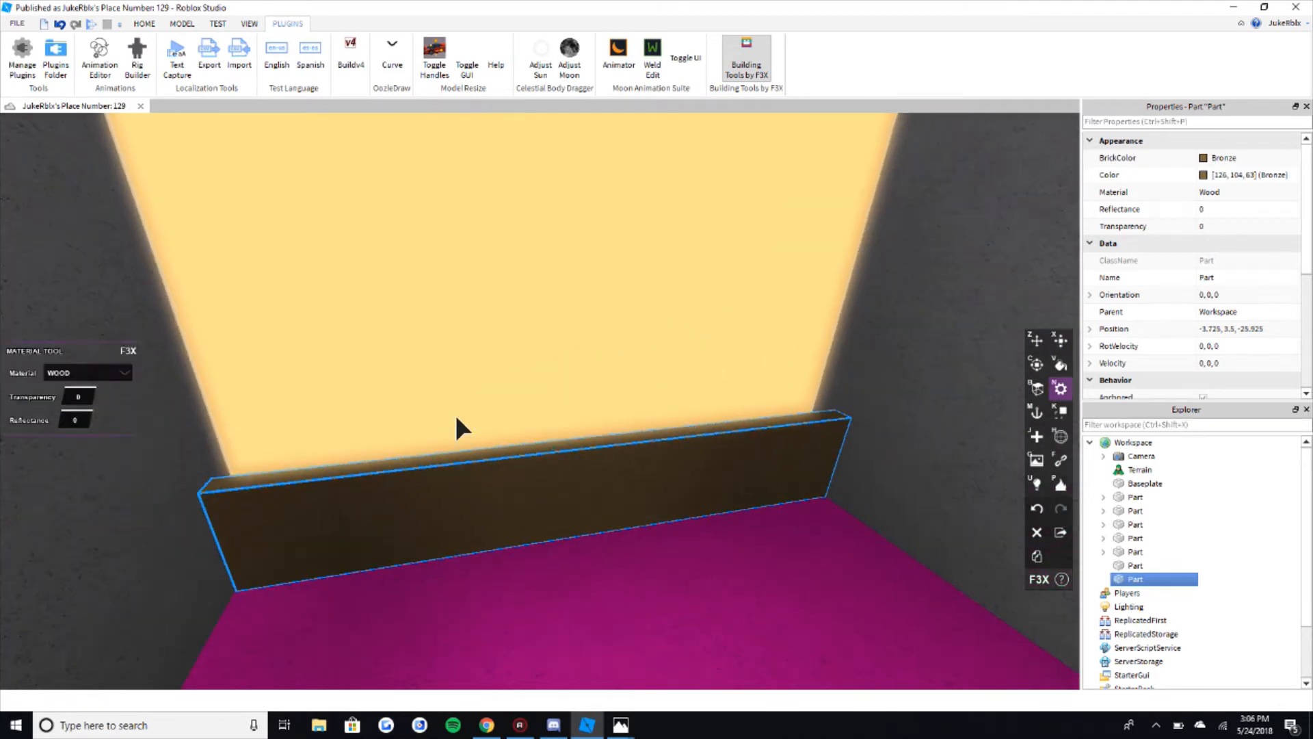
left_click(87, 375)
left_click(102, 428)
key("v")
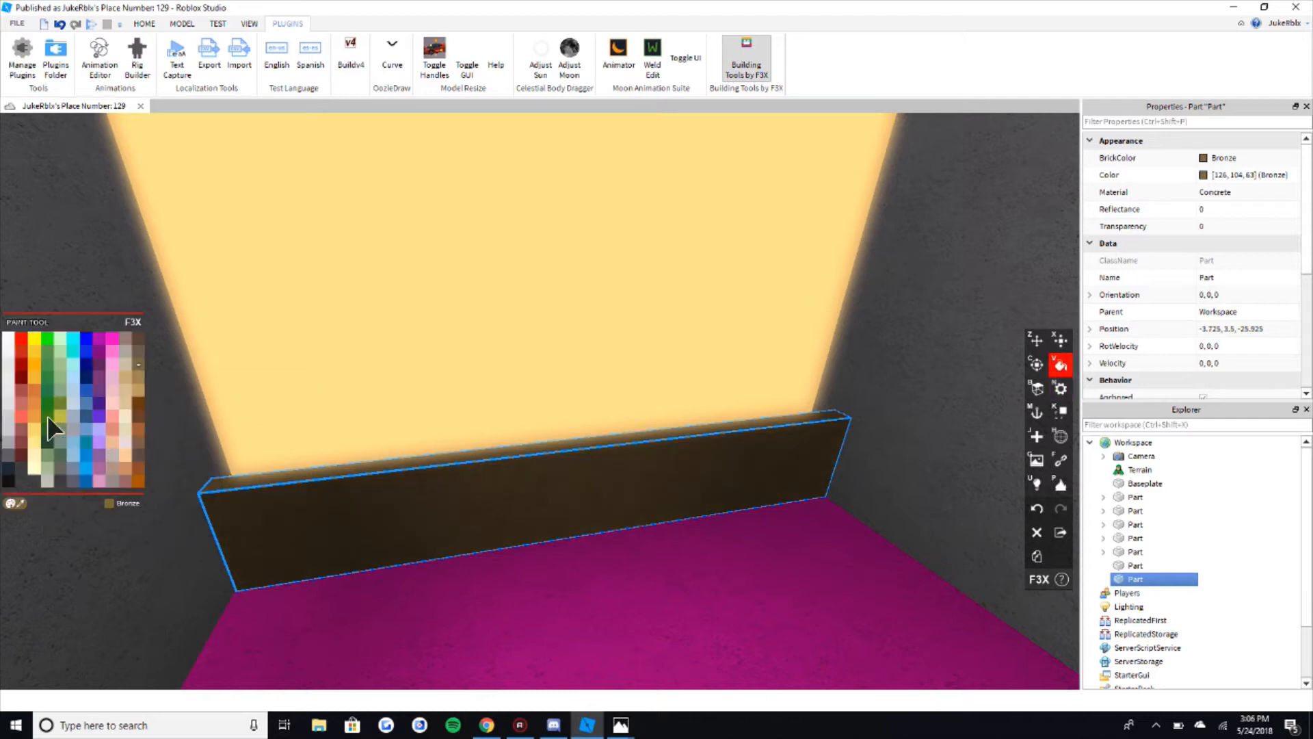
left_click(14, 454)
key("x")
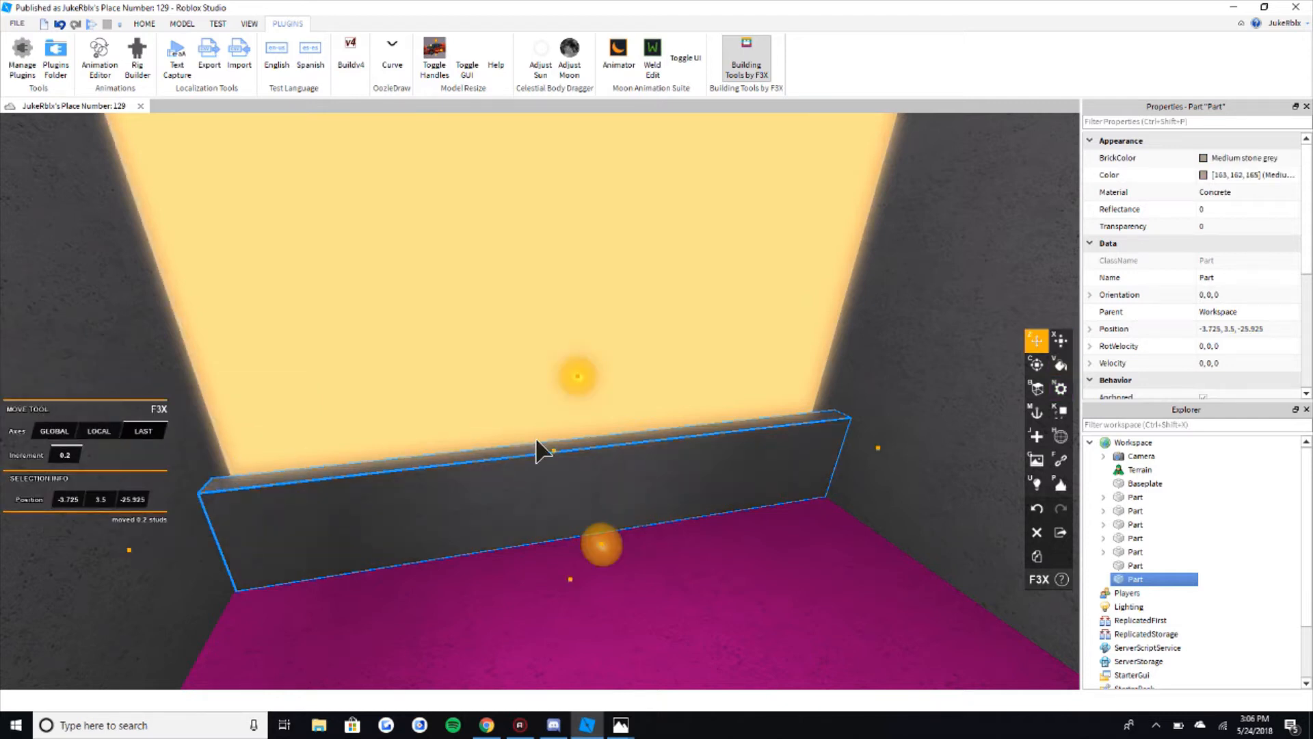
Step: Colour the low panel Brown and set its material to Wood
key("v")
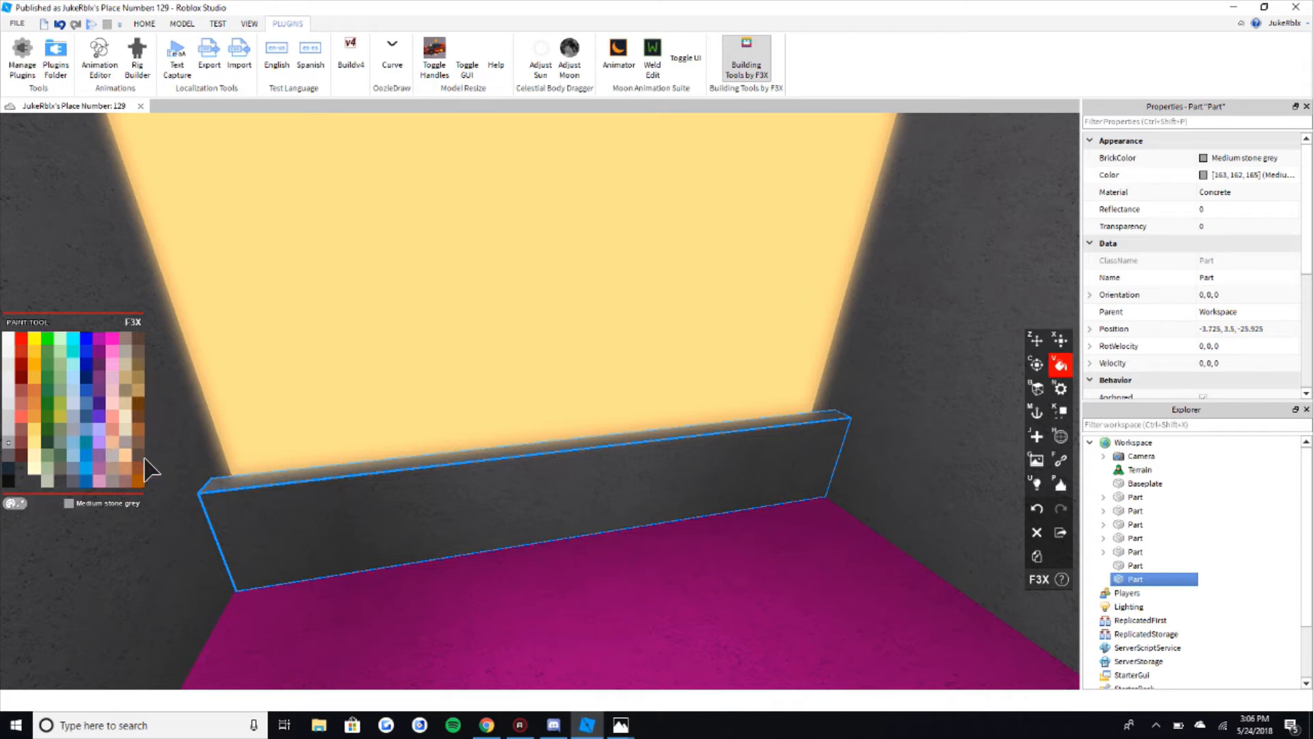
left_click(125, 442)
key("n")
left_click(113, 375)
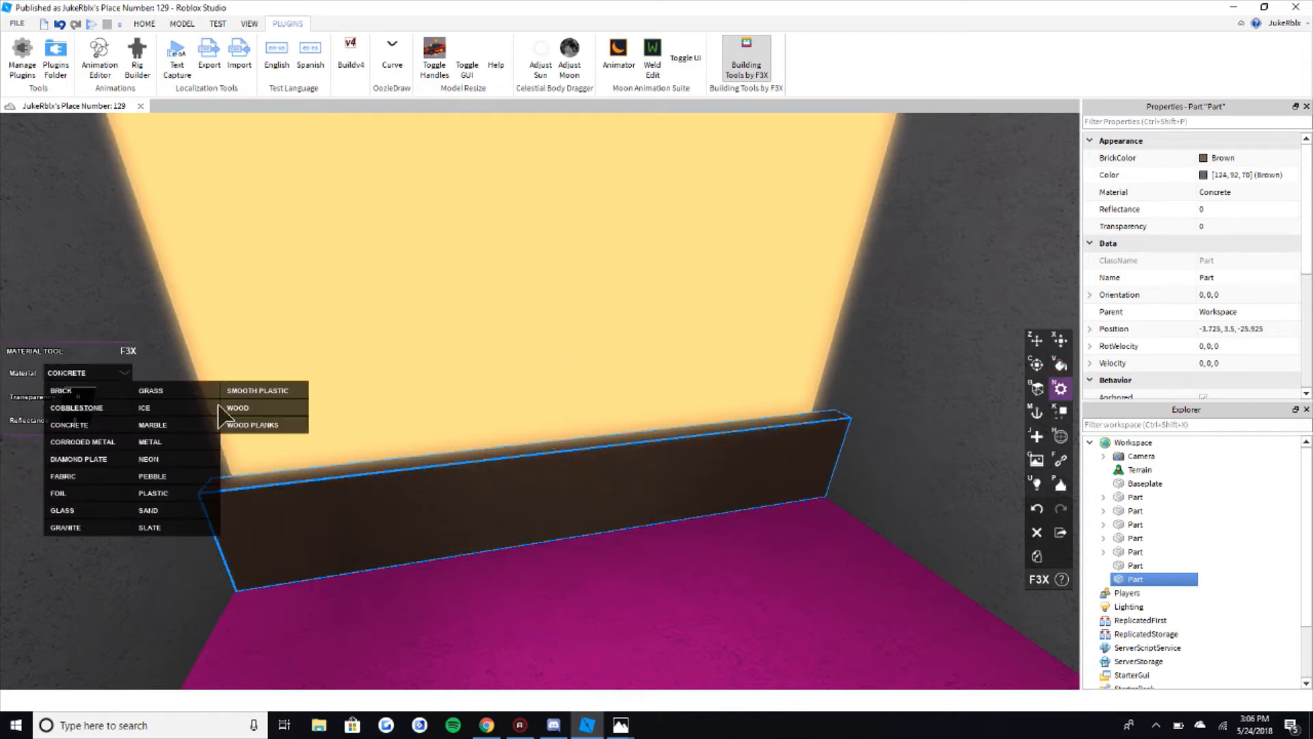
left_click(250, 410)
Step: Increase the wooden panel's thickness to 1 stud on the side facing the room
key("x")
right_click_drag(556, 478, 556, 478)
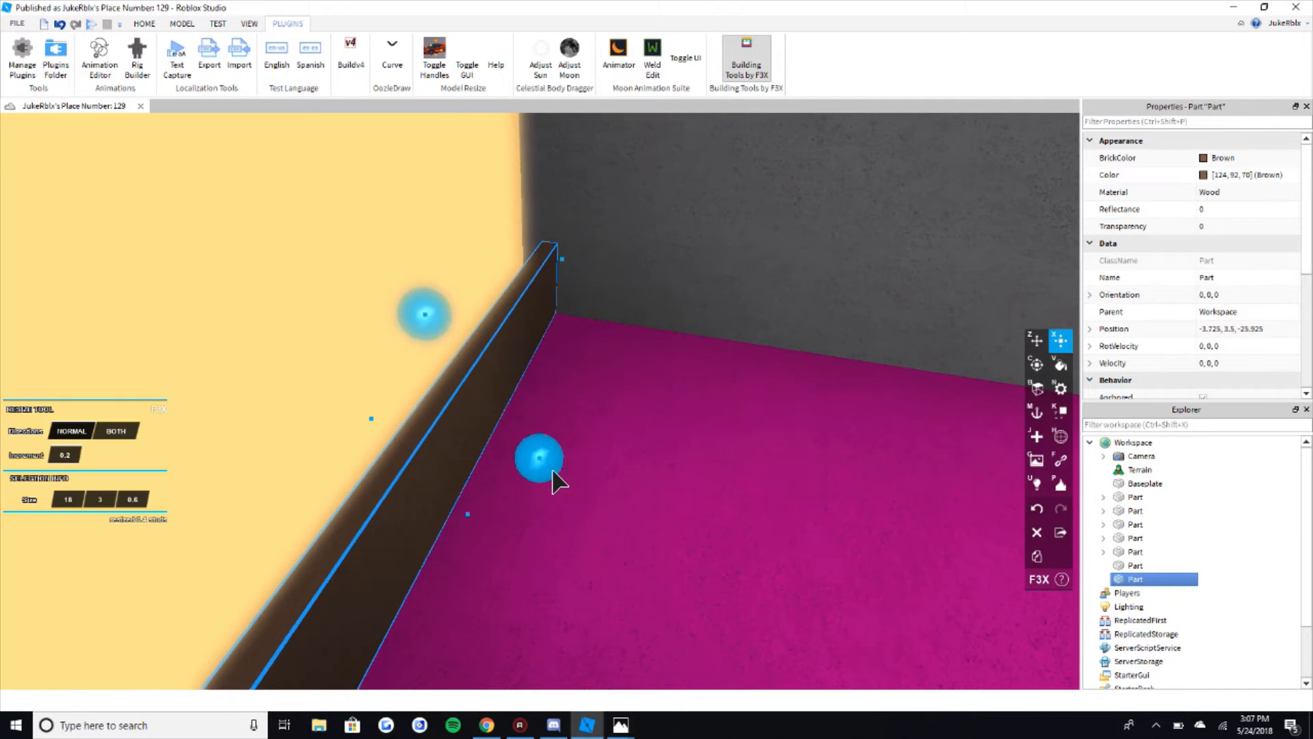
left_click_drag(550, 470, 572, 483)
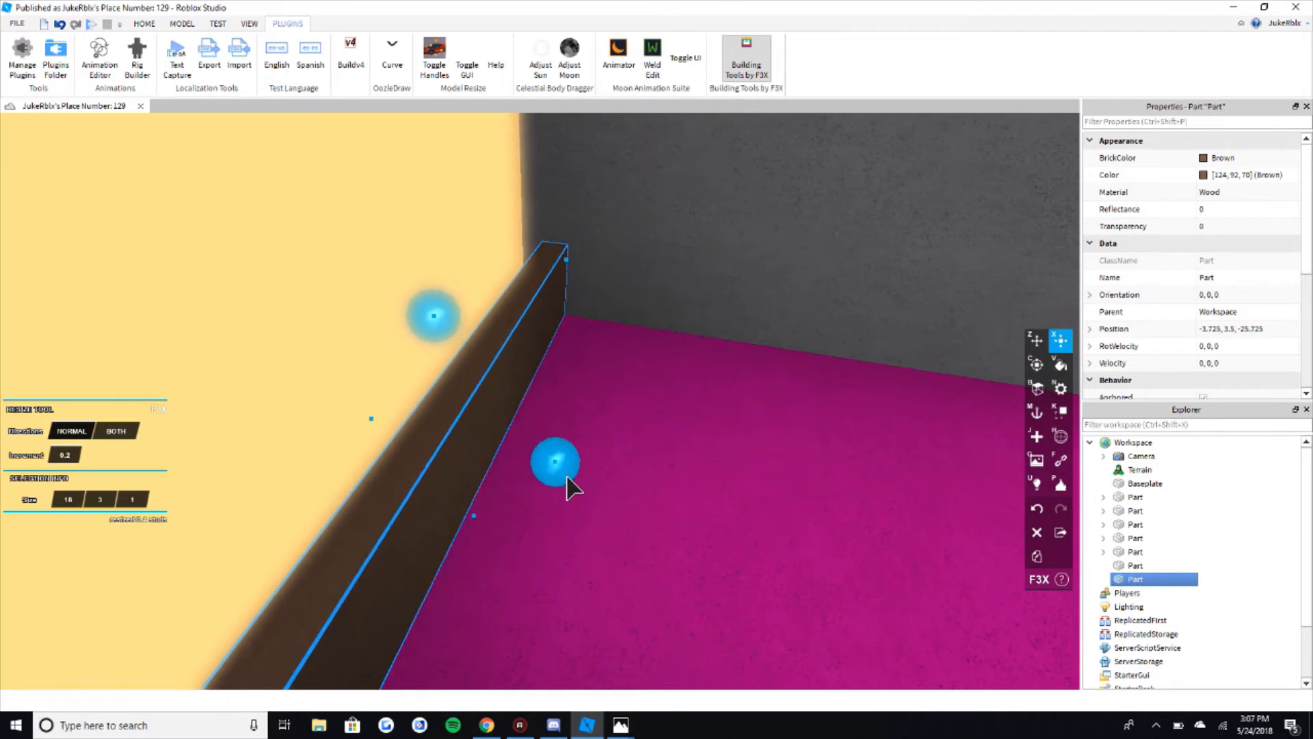
Step: Duplicate the wooden panel above itself and resize the copy into a ledge 0.2 studs high and 1.2 studs deep
right_click_drag(560, 471, 555, 459)
key("shift+c")
key("z")
right_click_drag(491, 414, 490, 414)
left_click_drag(545, 646, 544, 529)
right_click_drag(559, 555, 559, 555)
key("x")
left_click_drag(508, 359, 518, 544)
right_click_drag(518, 544, 518, 543)
left_click_drag(611, 425, 617, 427)
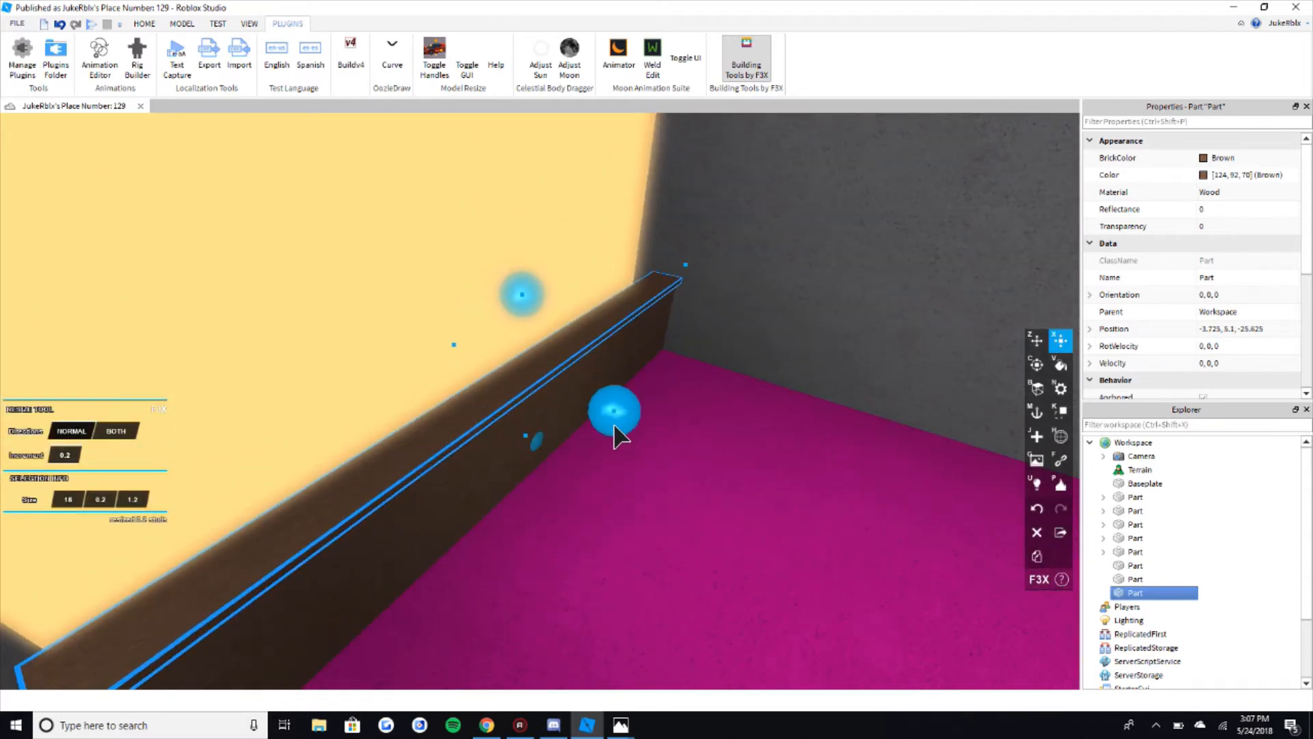
Step: Try shortening the wooden ledge by 4 studs at each end, and extend it back to the panel's full width
right_click_drag(621, 426, 586, 431)
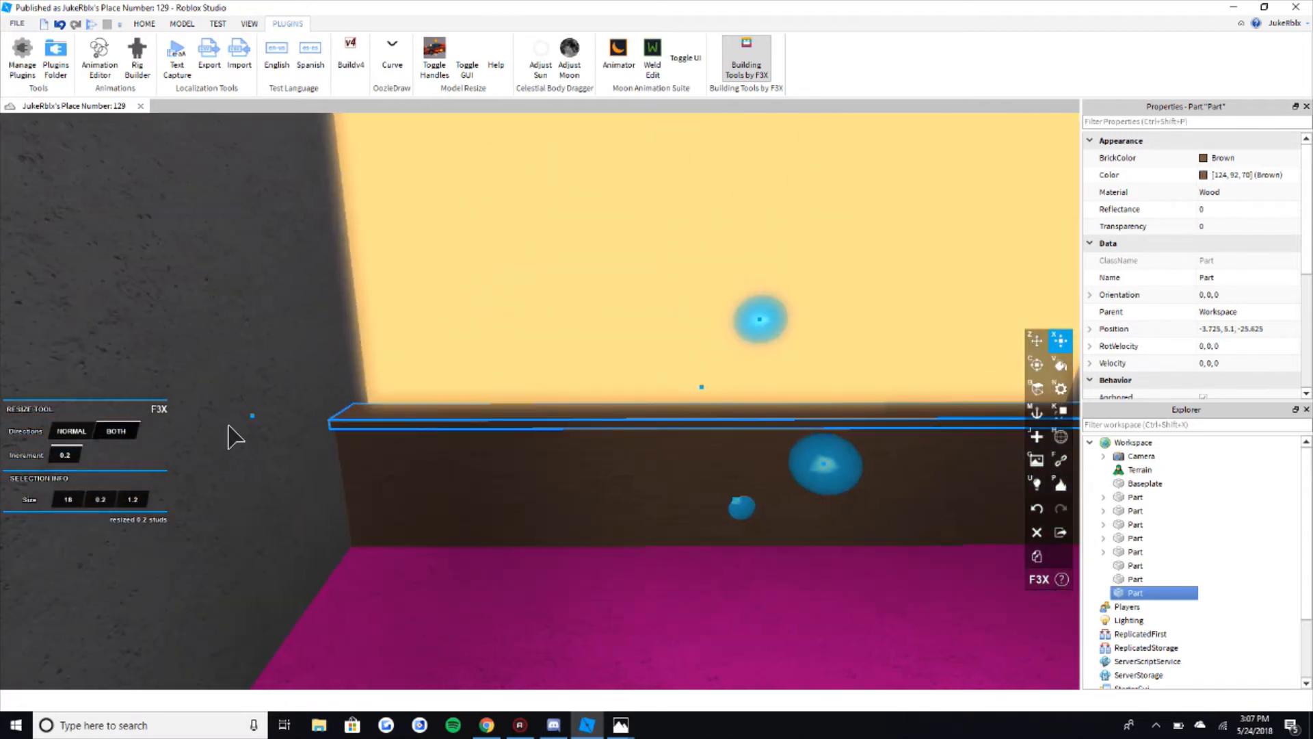
left_click_drag(248, 431, 438, 452)
scroll(439, 452, "down", 3)
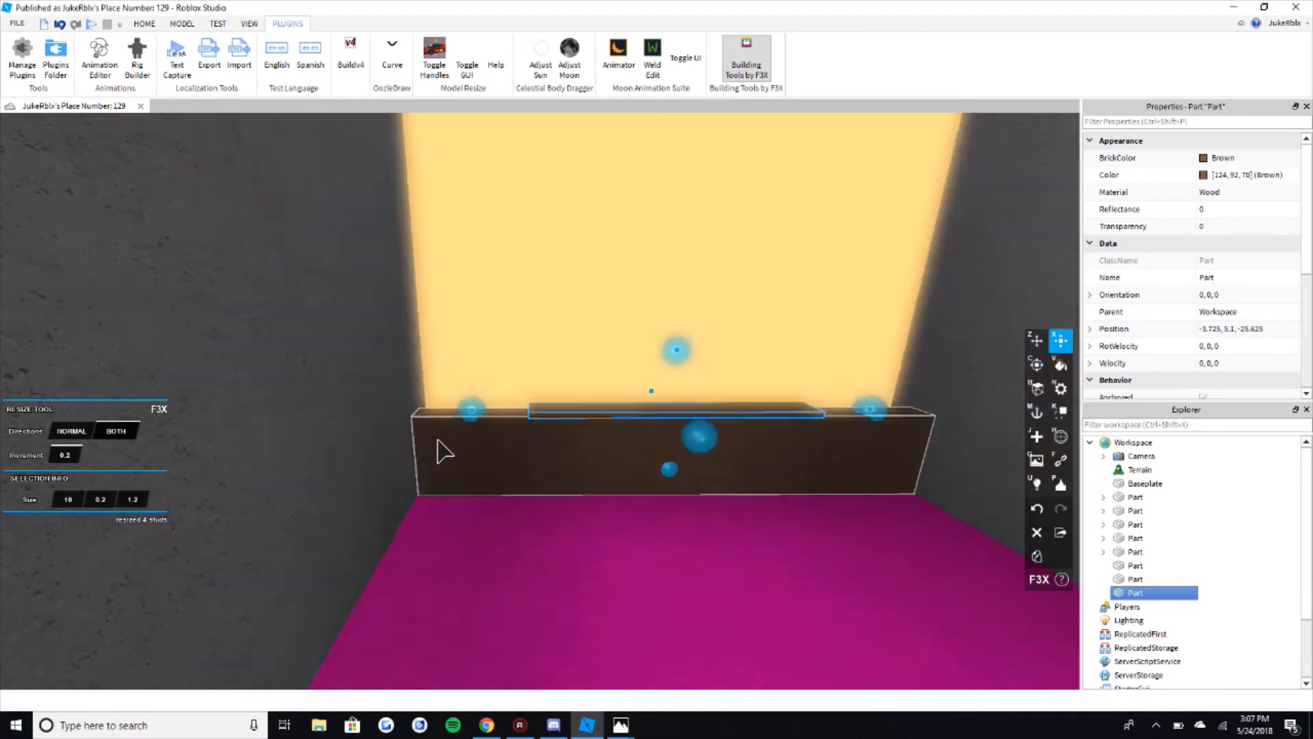
key("w")
key("d")
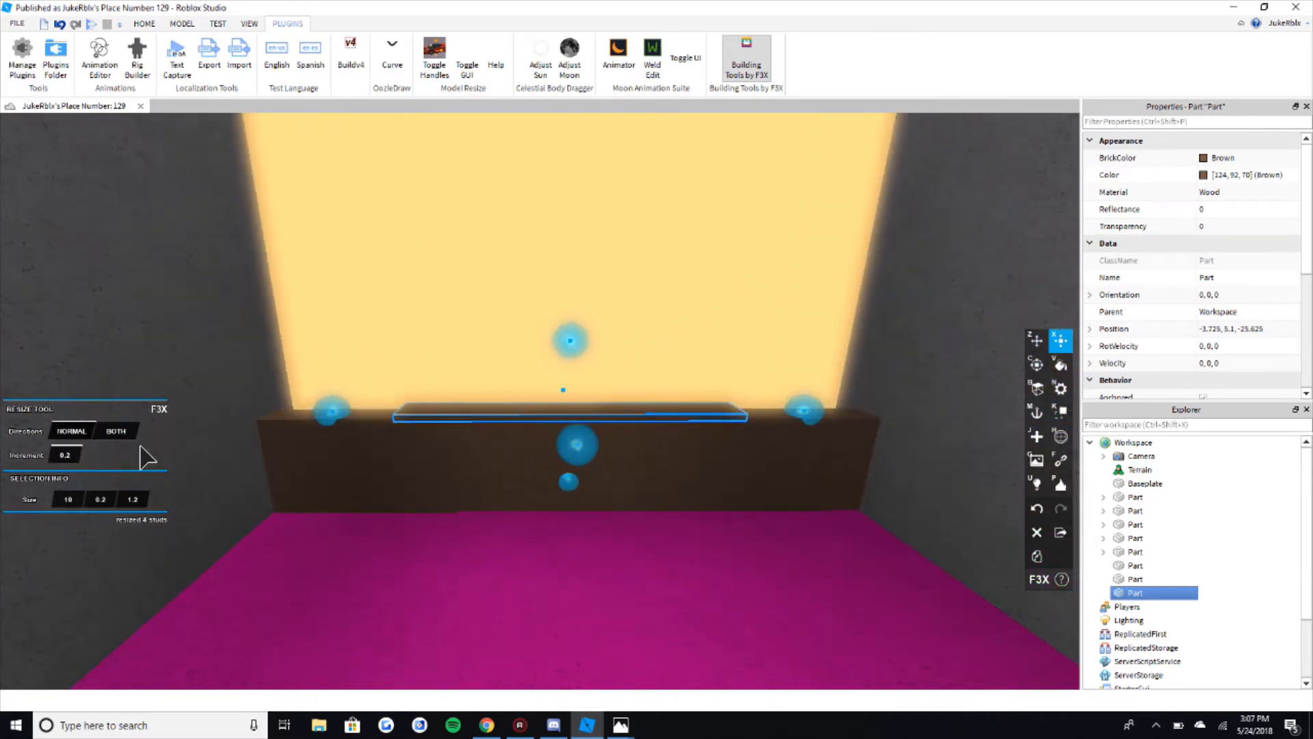
key("w")
key("a")
left_click(121, 433)
key("a")
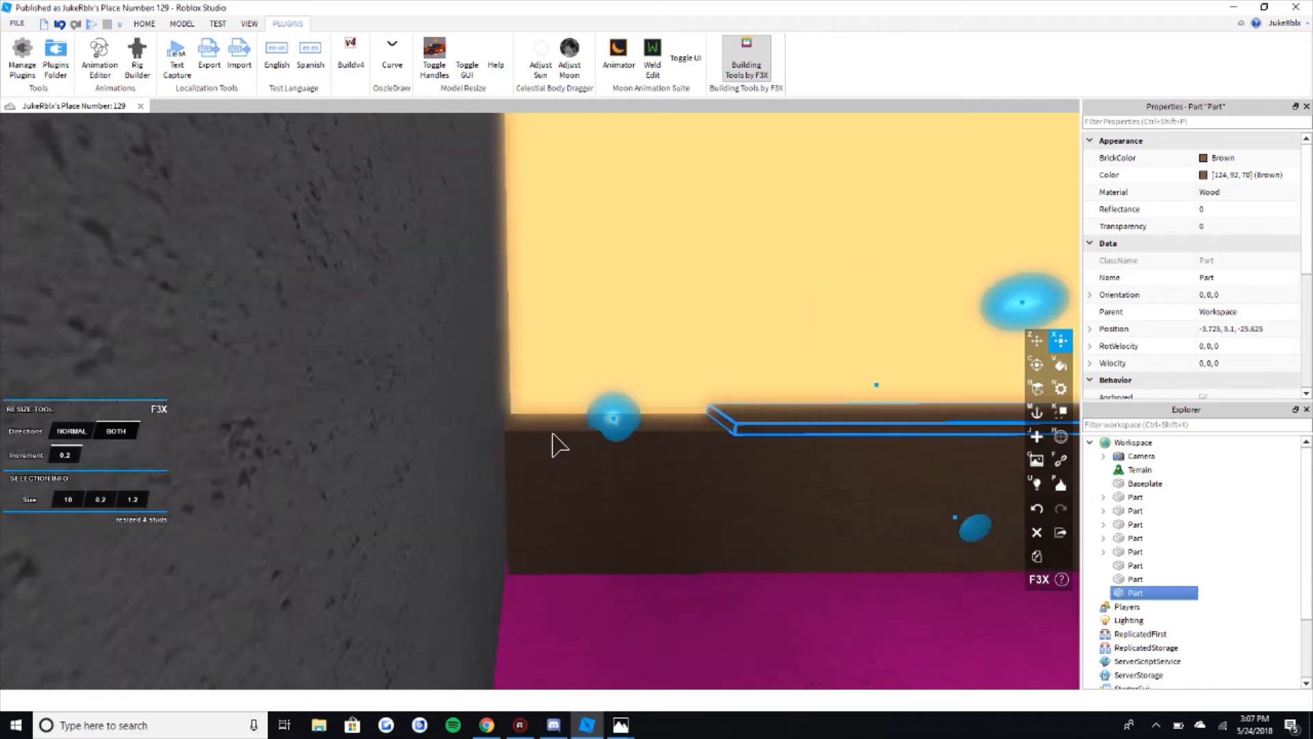
key("a")
left_click_drag(630, 435, 431, 436)
key("d")
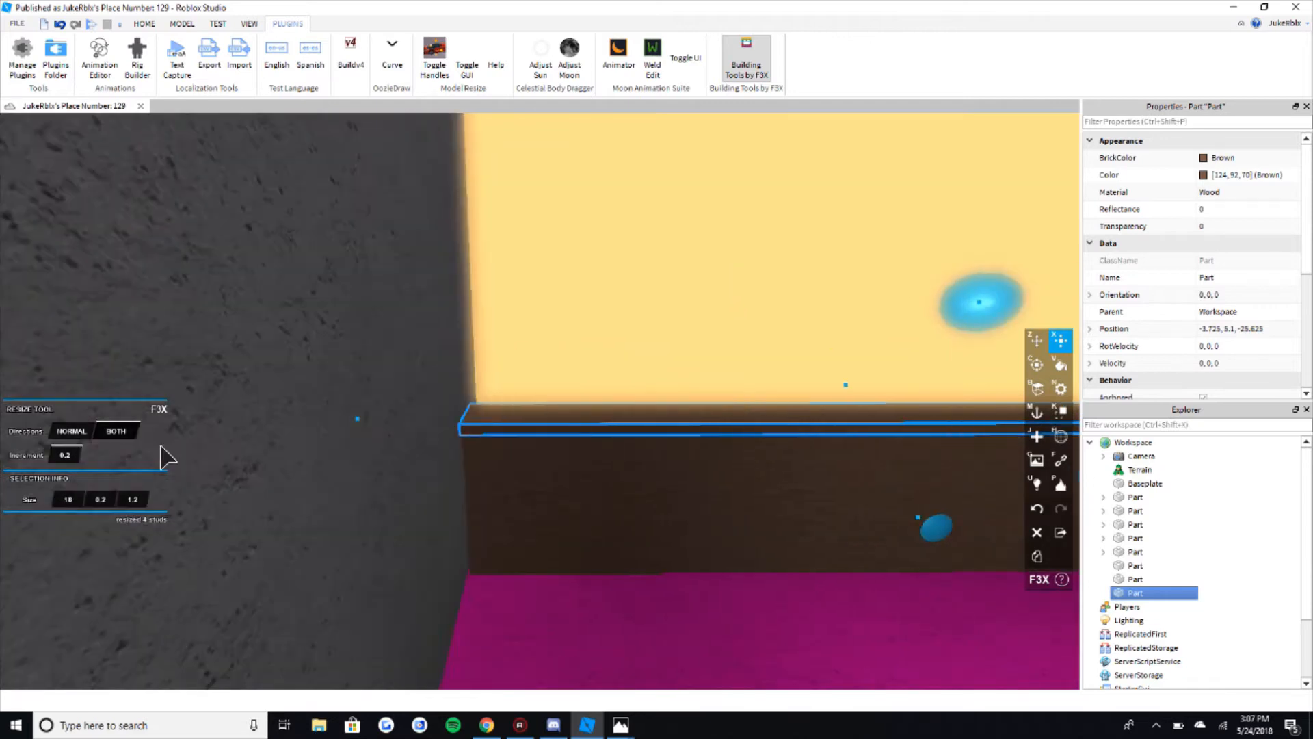
left_click(82, 434)
Step: Duplicate the low wooden panel and raise the copy 3.2 studs so it sits on top of the ledge
key("d")
left_click(618, 540)
key("z")
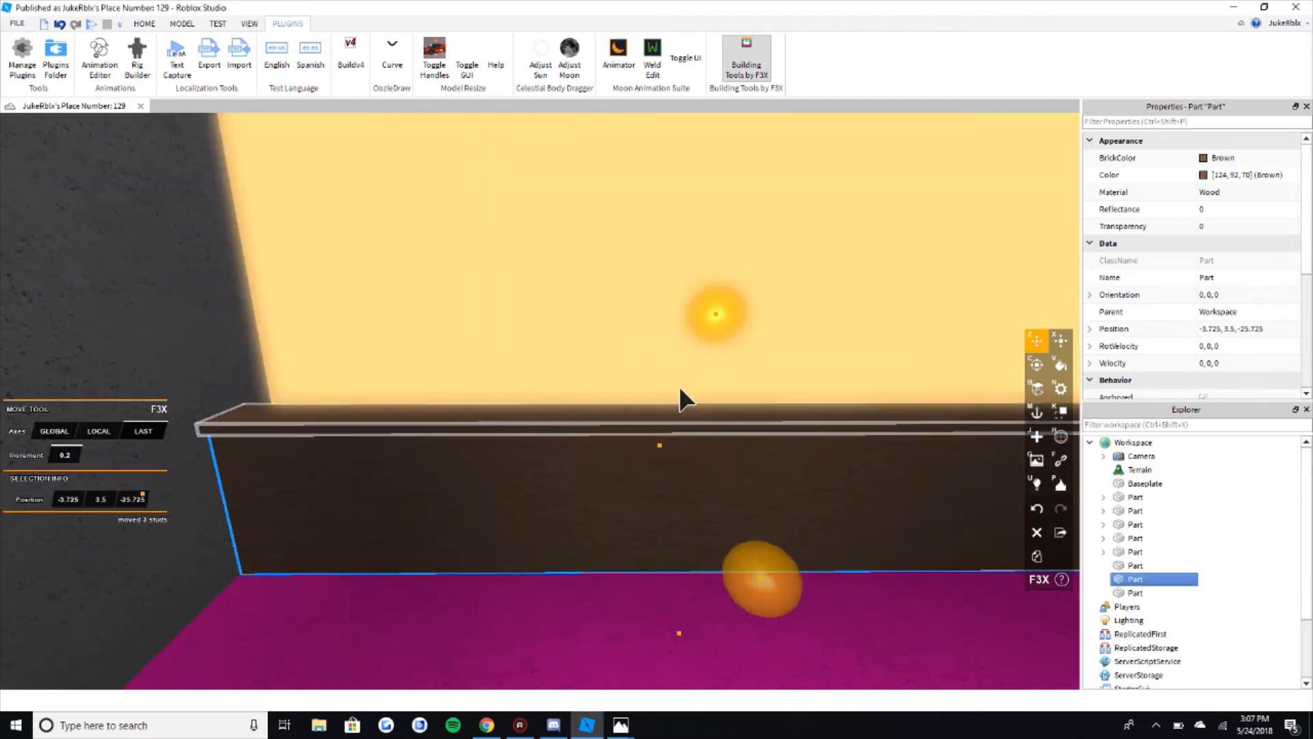
key("shift+c")
mouse_move(717, 324)
left_mouse_down()
mouse_move(719, 256)
mouse_move(719, 284)
left_mouse_up()
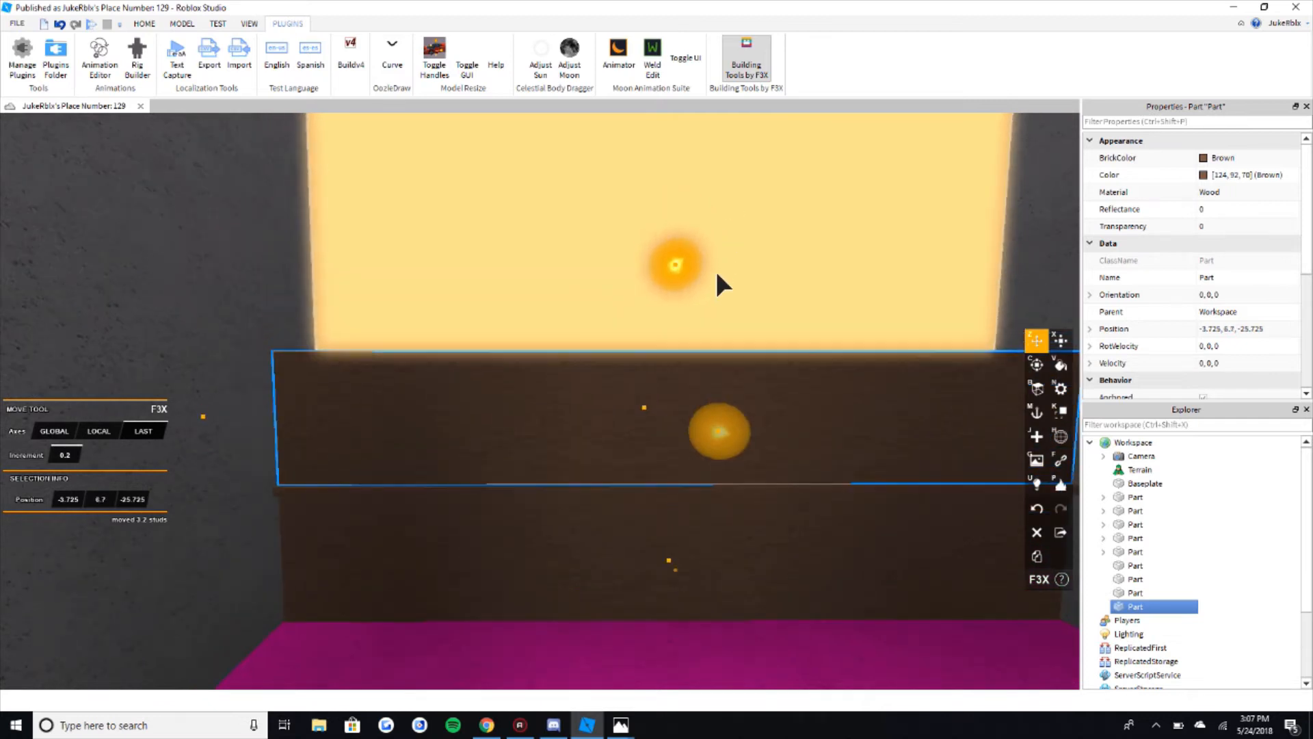
Step: Colour the upper panel Medium stone grey and set its material to Concrete
key("f")
left_click(182, 332)
key("n")
key("f")
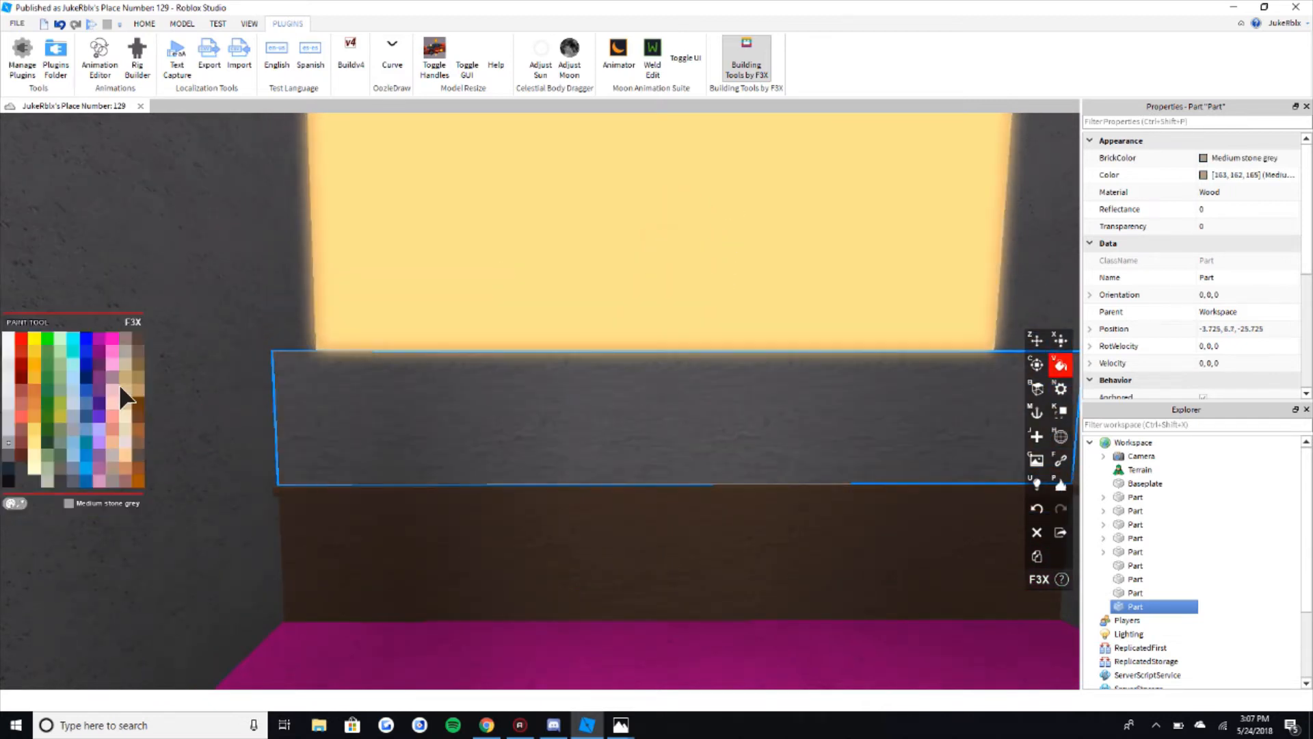
key("n")
left_click(120, 373)
left_click(123, 446)
Step: Shorten the concrete panel to 2 studs wide, keeping it against the left wall
key("x")
key("s")
key("d")
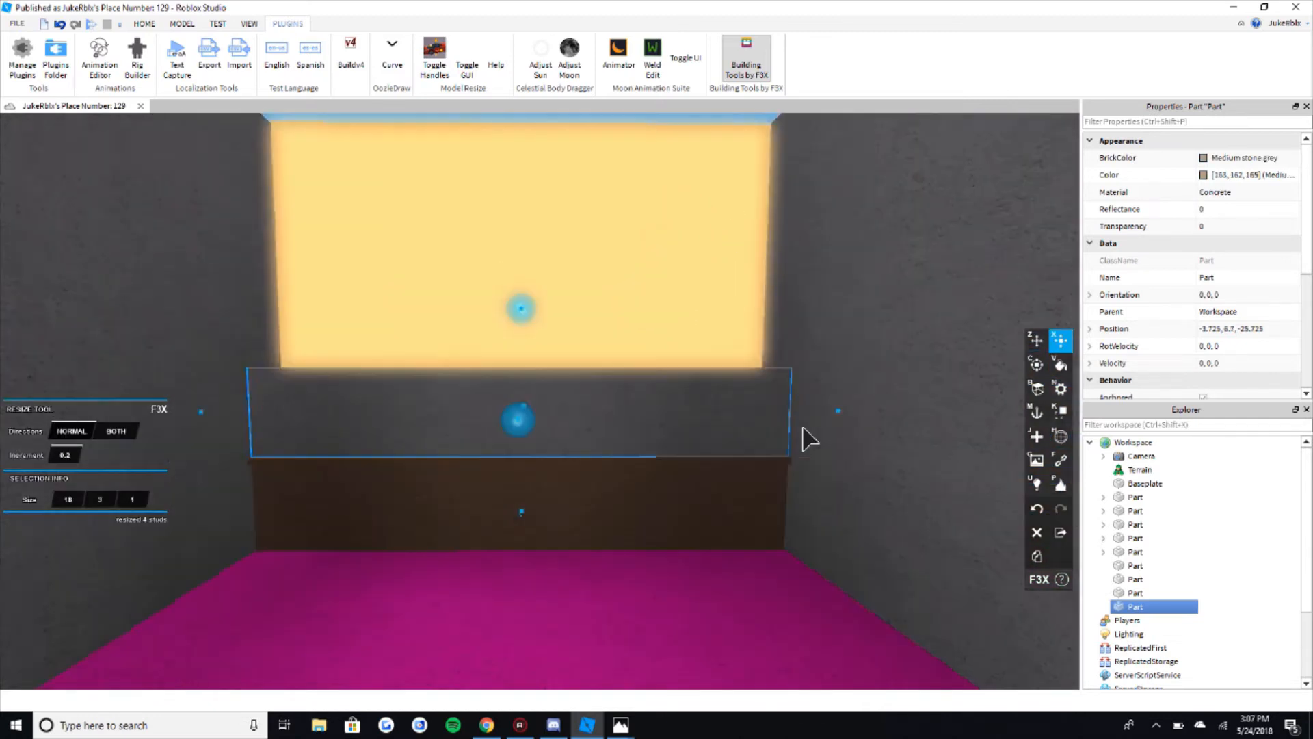
key("a")
left_click_drag(812, 422, 482, 422)
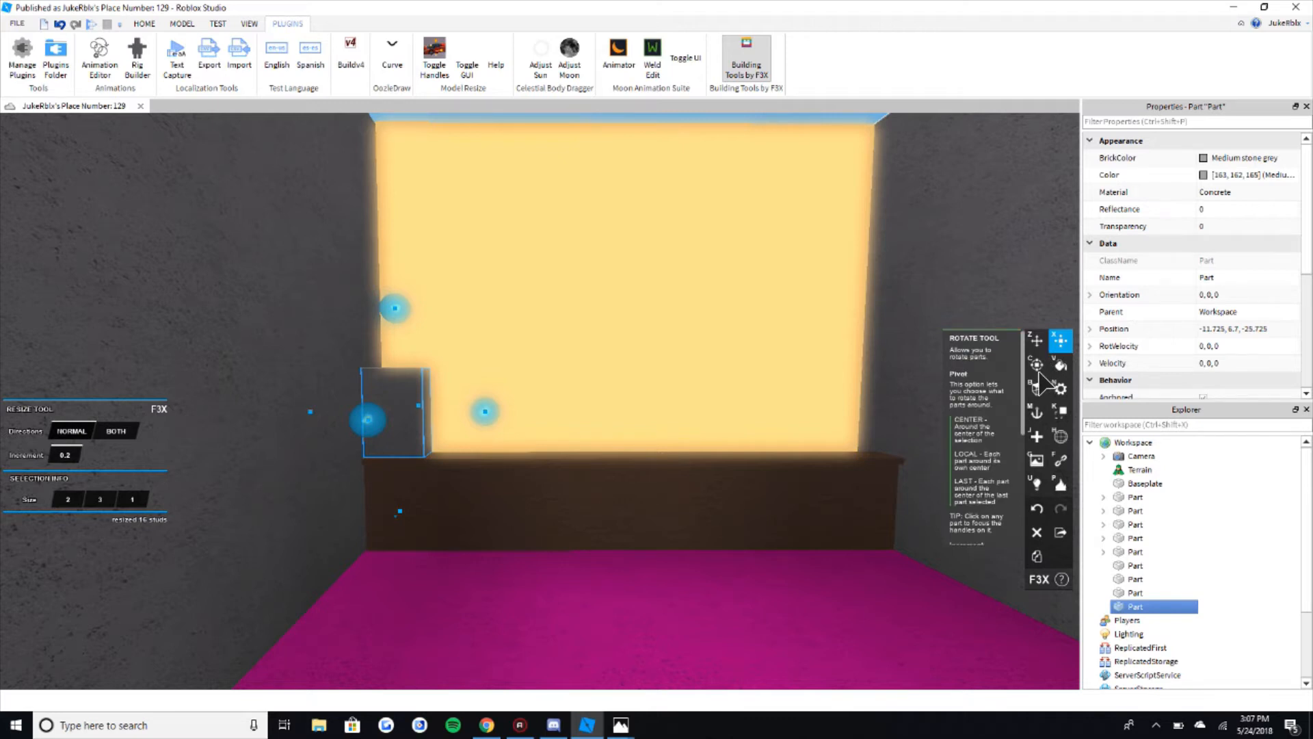
Step: Reduce the concrete block's thickness to 0.8 studs, pulling its front face back from the ledge's edge
scroll(703, 370, "up", 5)
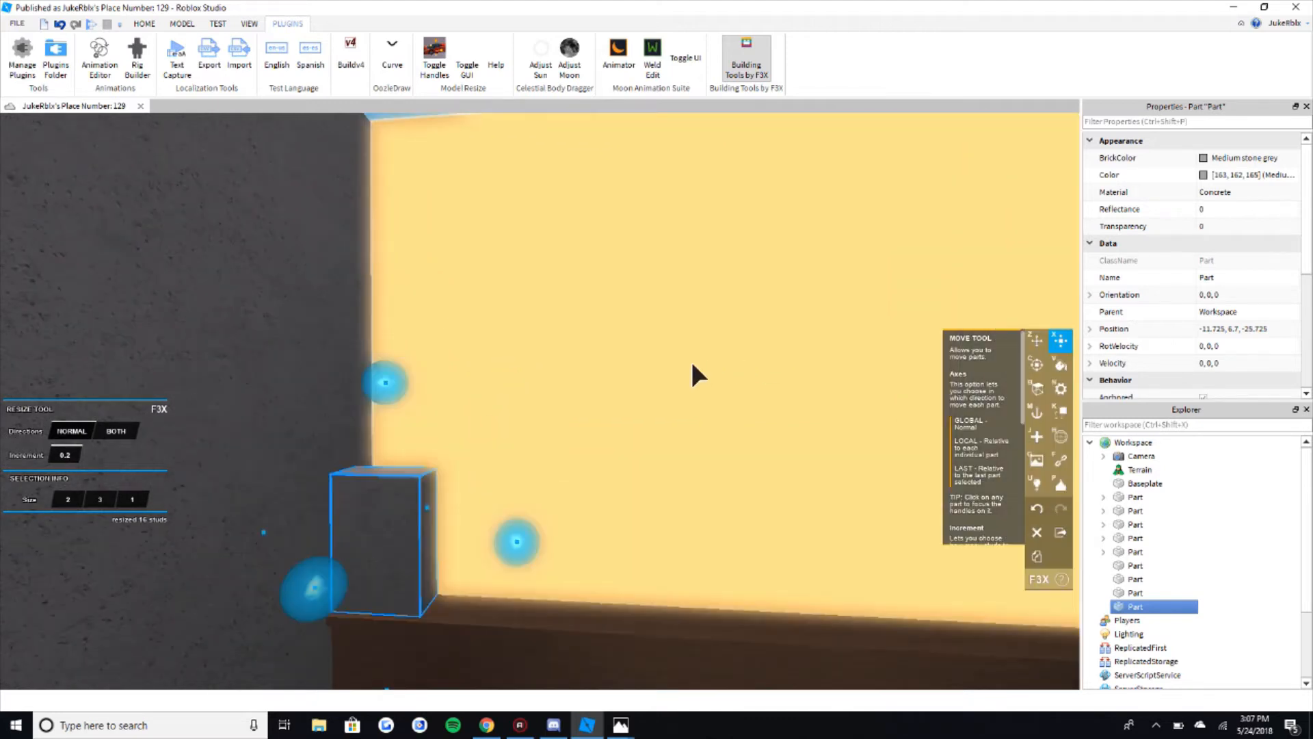
key("v")
scroll(528, 388, "down", 4)
scroll(513, 383, "up", 3)
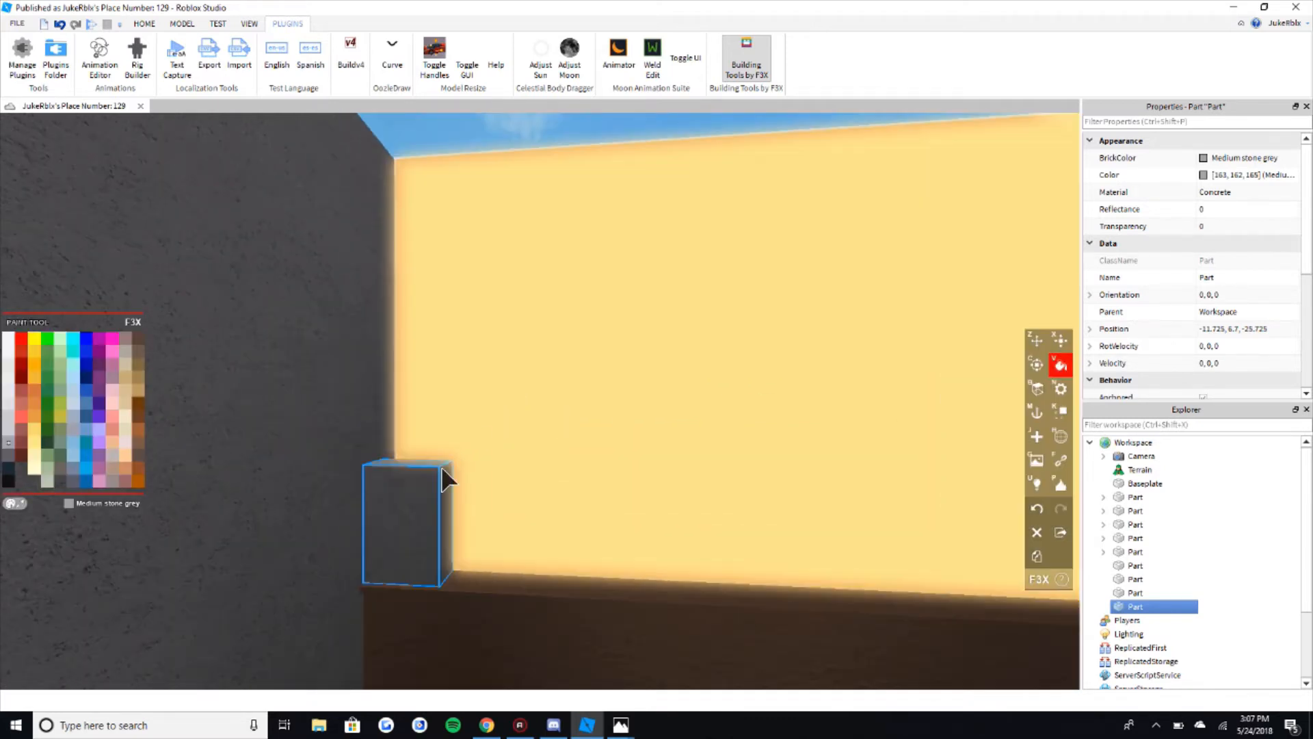
key("x")
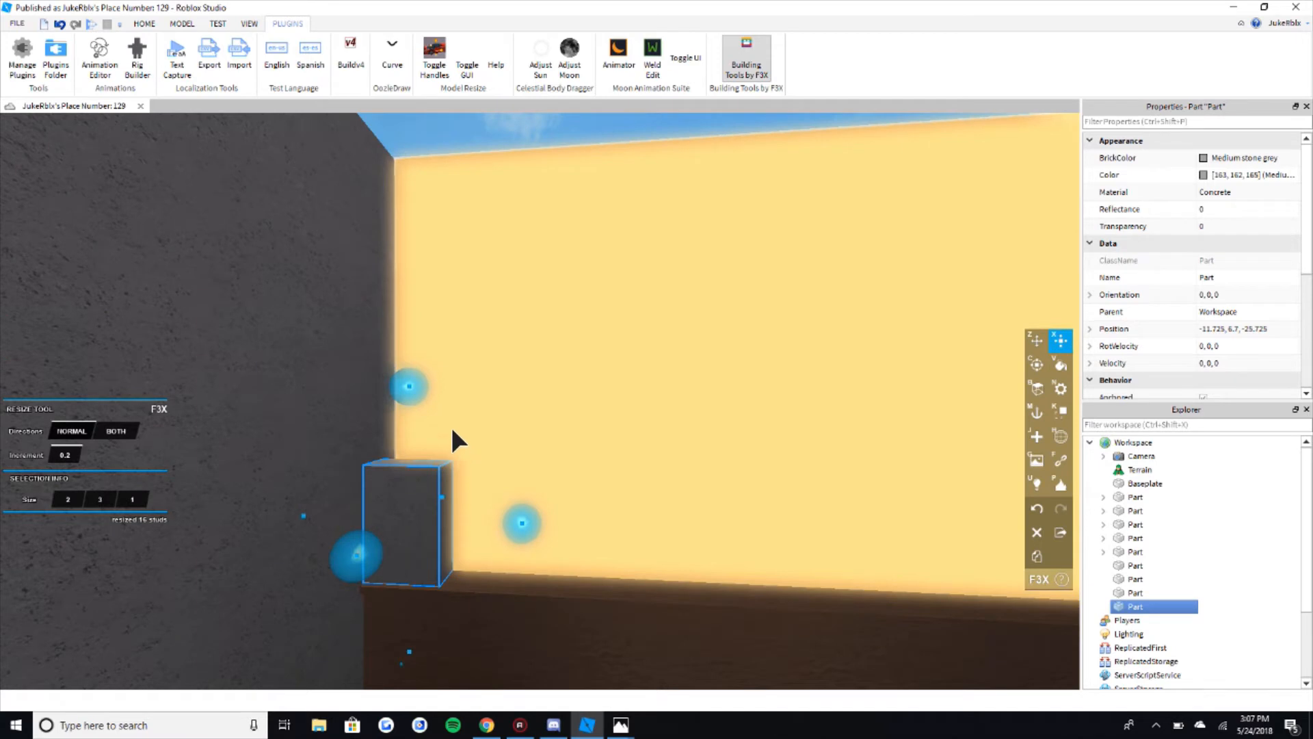
right_click_drag(441, 430, 450, 493)
key("w")
key("d")
left_click_drag(459, 487, 457, 492)
key("a")
right_click_drag(488, 472, 488, 473)
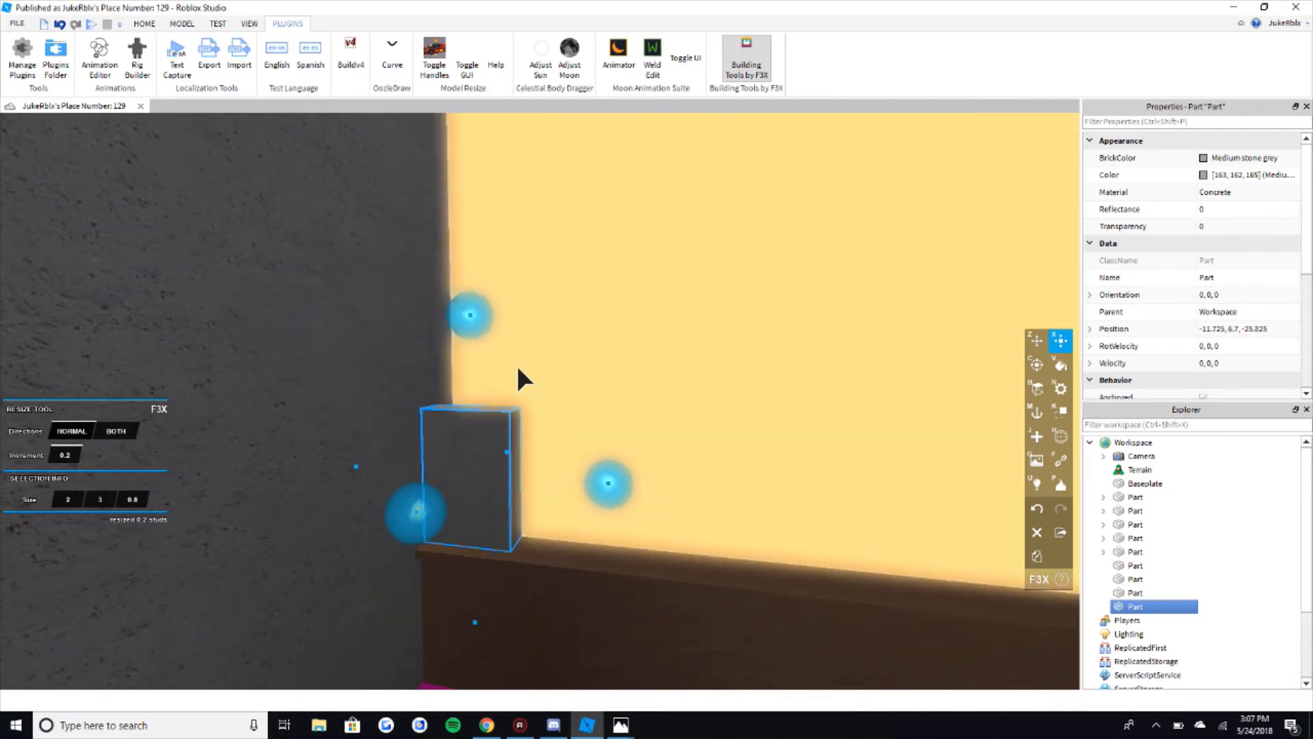
Step: Lower the concrete block's height to 0.2 studs and widen it to 5 studs along the ledge
scroll(526, 355, "up", 3)
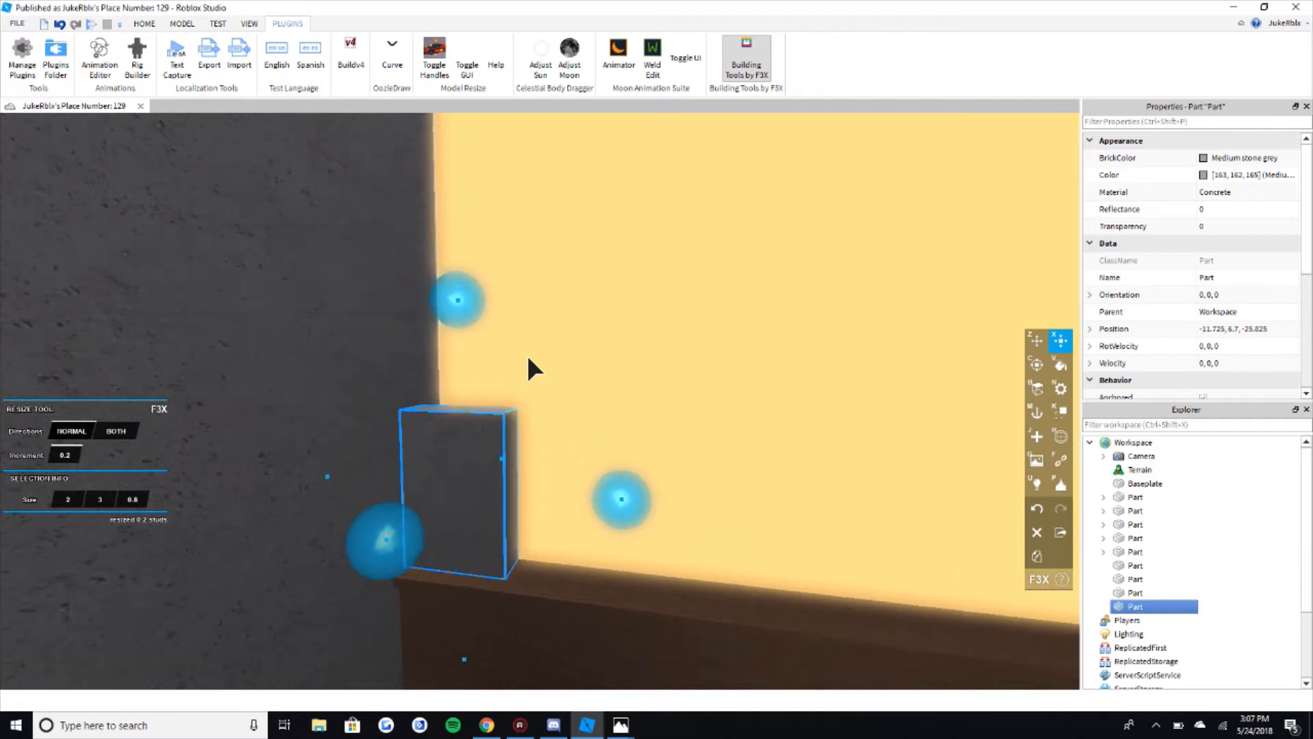
left_click_drag(450, 349, 462, 529)
right_click_drag(465, 528, 465, 529)
left_click_drag(566, 391, 622, 379)
right_click_drag(614, 376, 614, 375)
left_click_drag(557, 413, 615, 428)
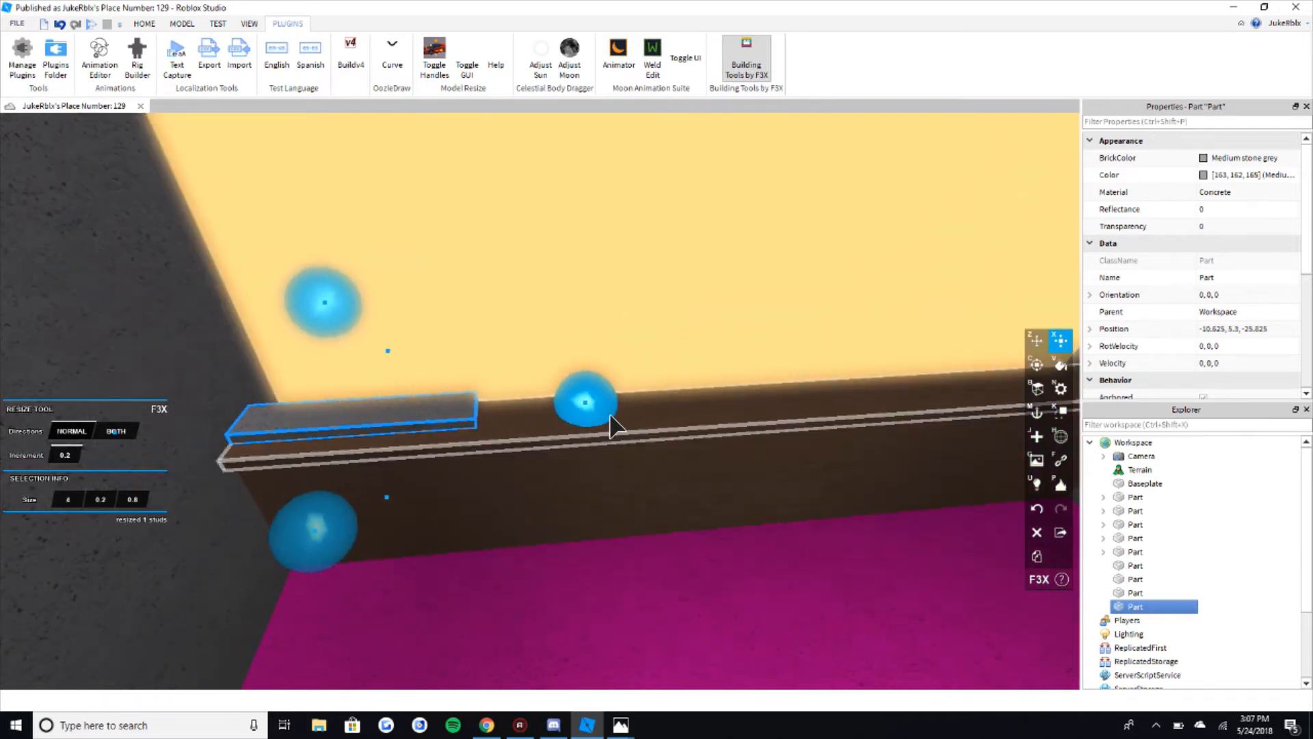
scroll(545, 557, "down", 2)
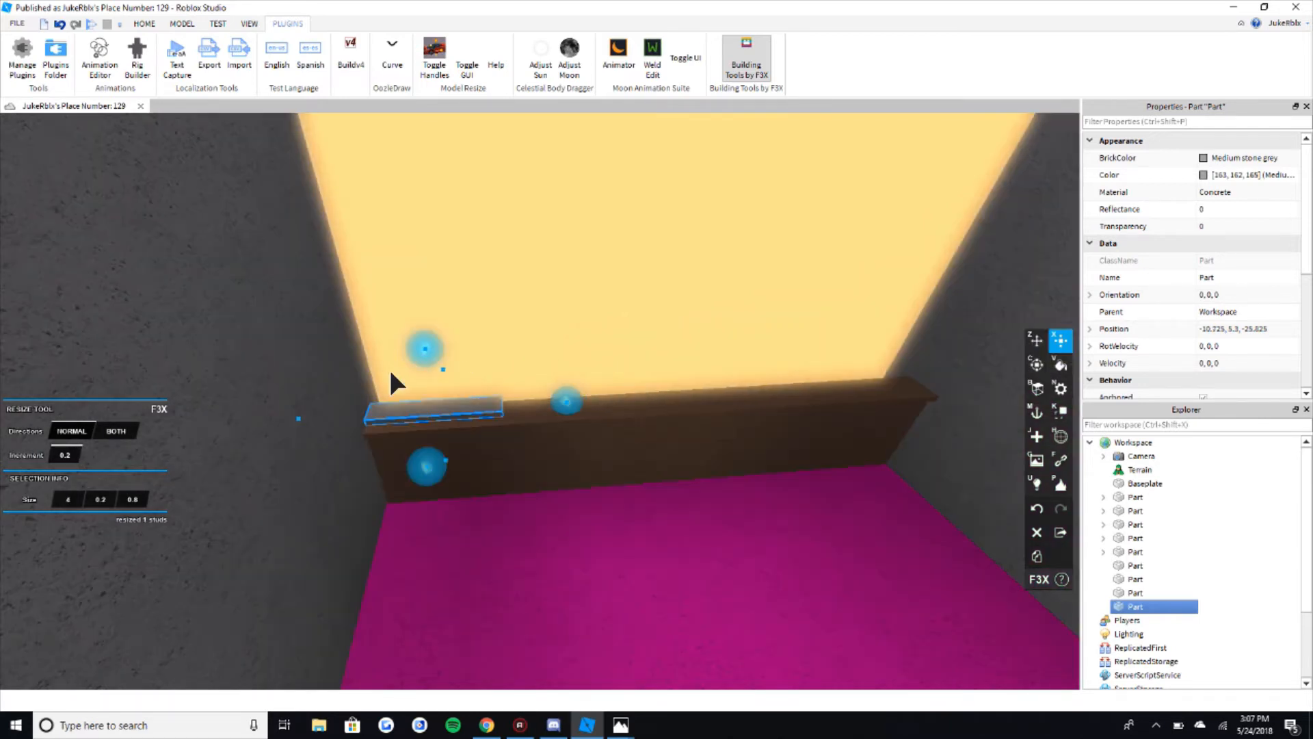
left_click_drag(578, 405, 611, 403)
Step: Duplicate the concrete strip and move the copy 13 studs along the ledge to the right wall
key("d")
key("z")
key("shift+c")
left_click_drag(494, 413, 665, 401)
key("d")
key("a")
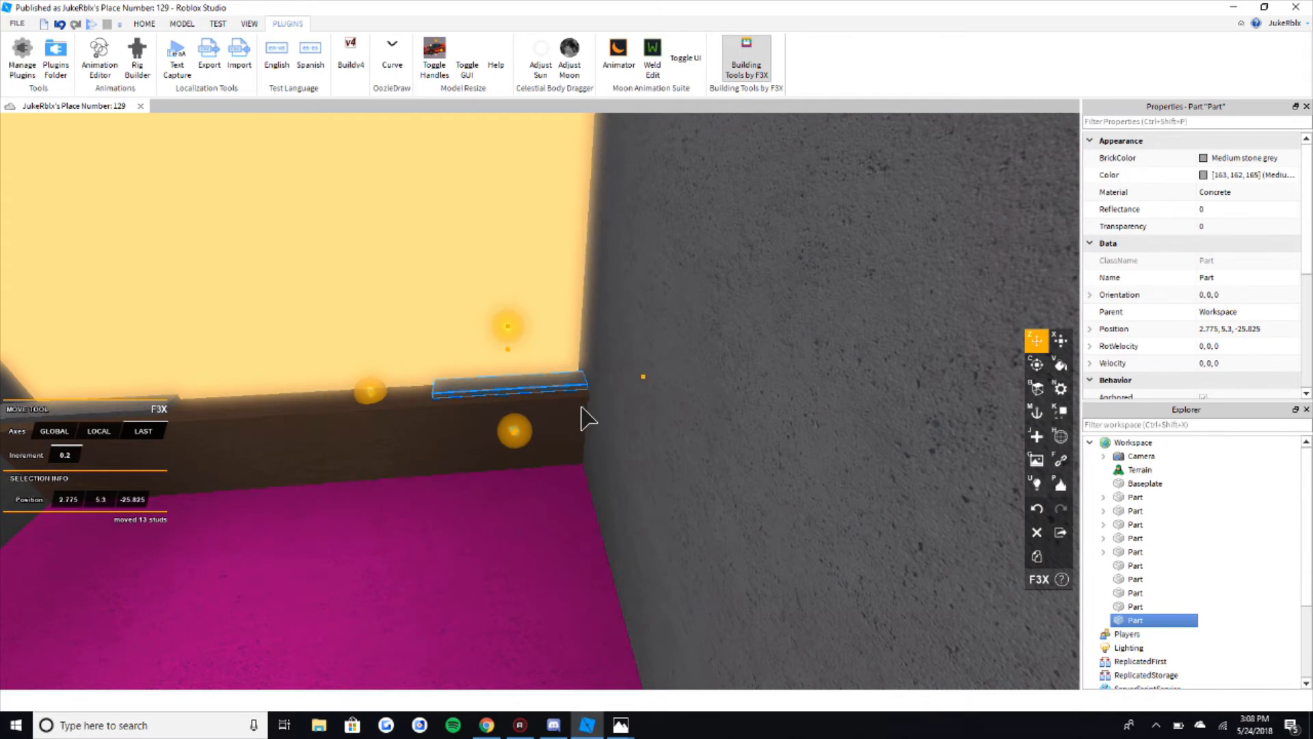
Step: Select both concrete strips and raise their tops to make them 2.4 studs high
right_click_drag(582, 407, 582, 407)
key("w")
key("q")
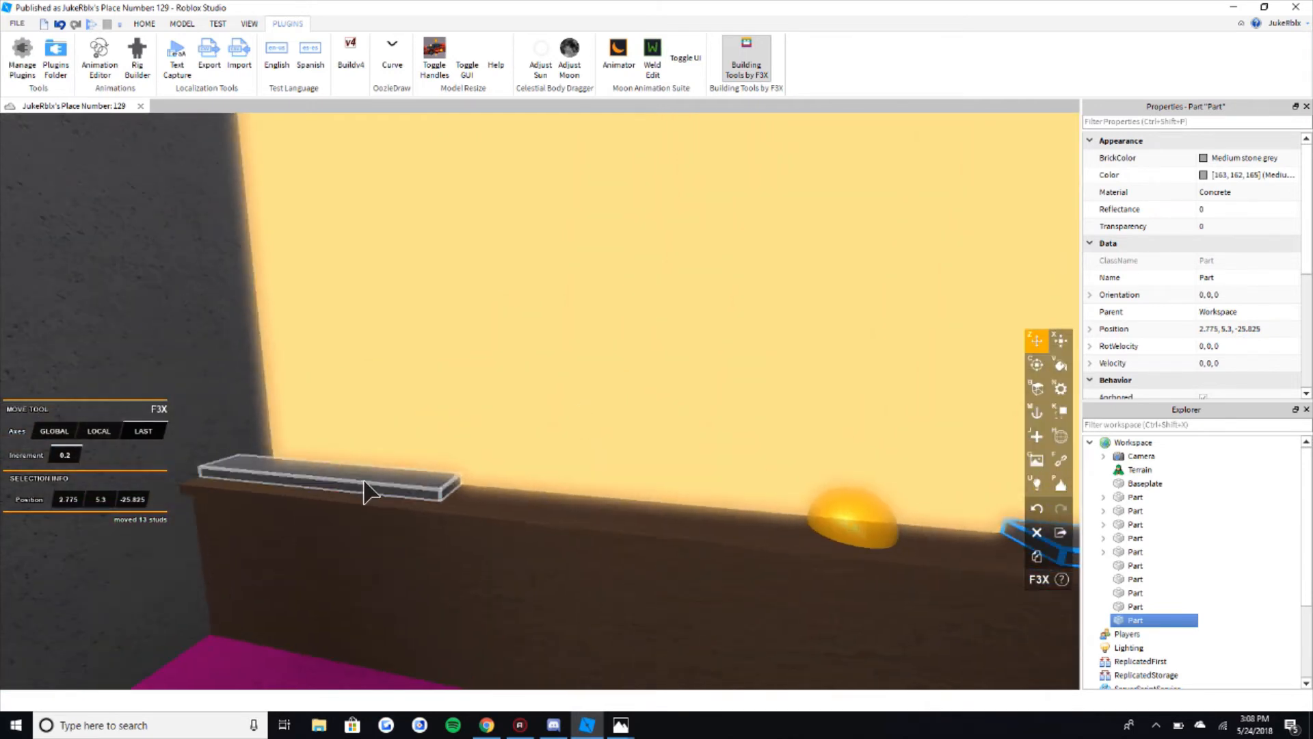
left_click(366, 491, "shift")
key("x")
left_click_drag(334, 377, 345, 255)
key("s")
right_click_drag(616, 399, 604, 390)
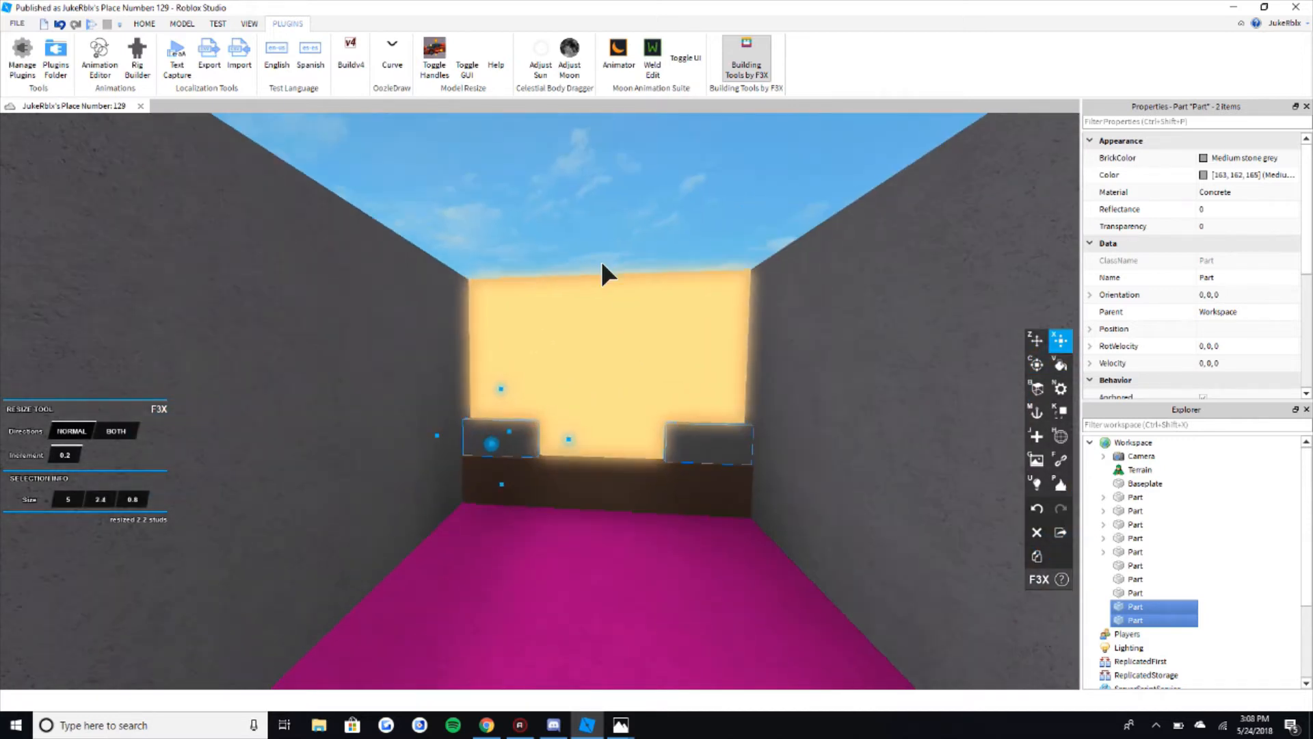
Step: Duplicate both concrete blocks repeatedly and stack the copies upward in 2.4-stud steps, forming columns on both sides of the window
left_click(600, 260)
key("w")
left_click(532, 482)
right_click_drag(729, 487, 753, 490)
key("s")
key("z")
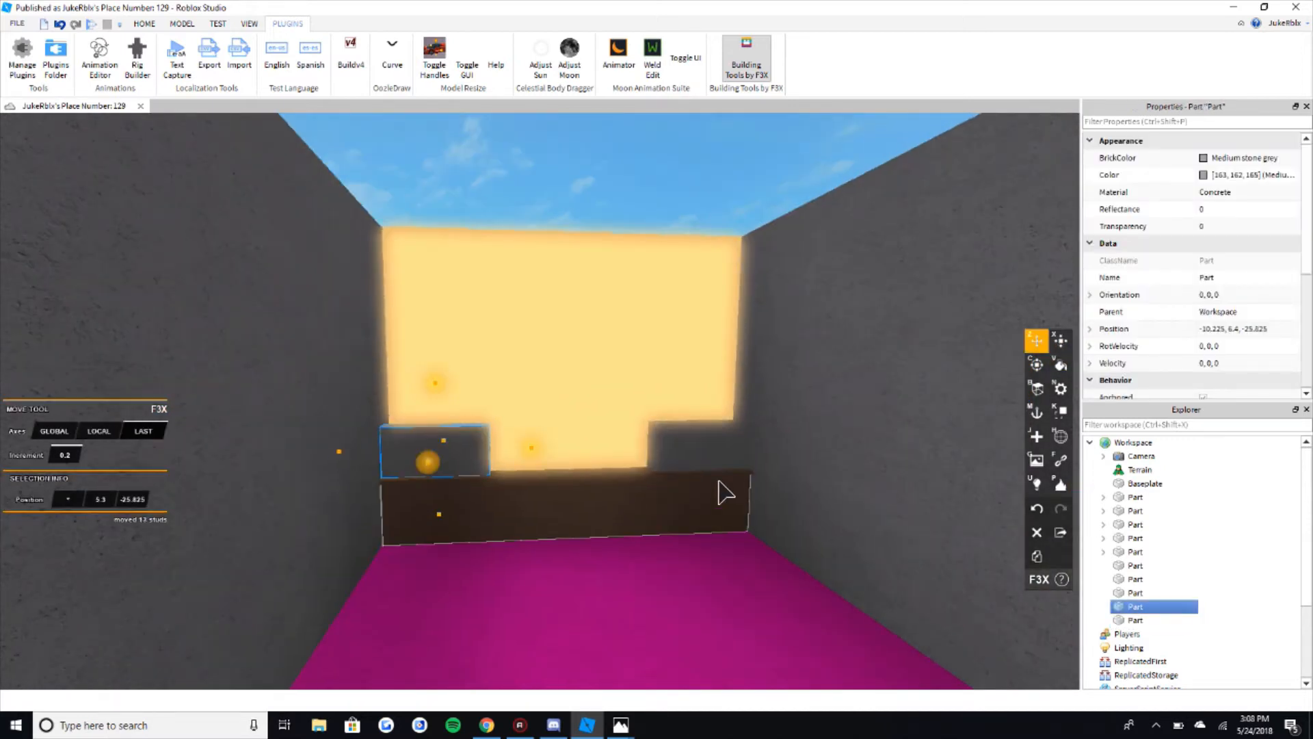
left_click(724, 478, "shift")
key("w")
key("ctrl+d")
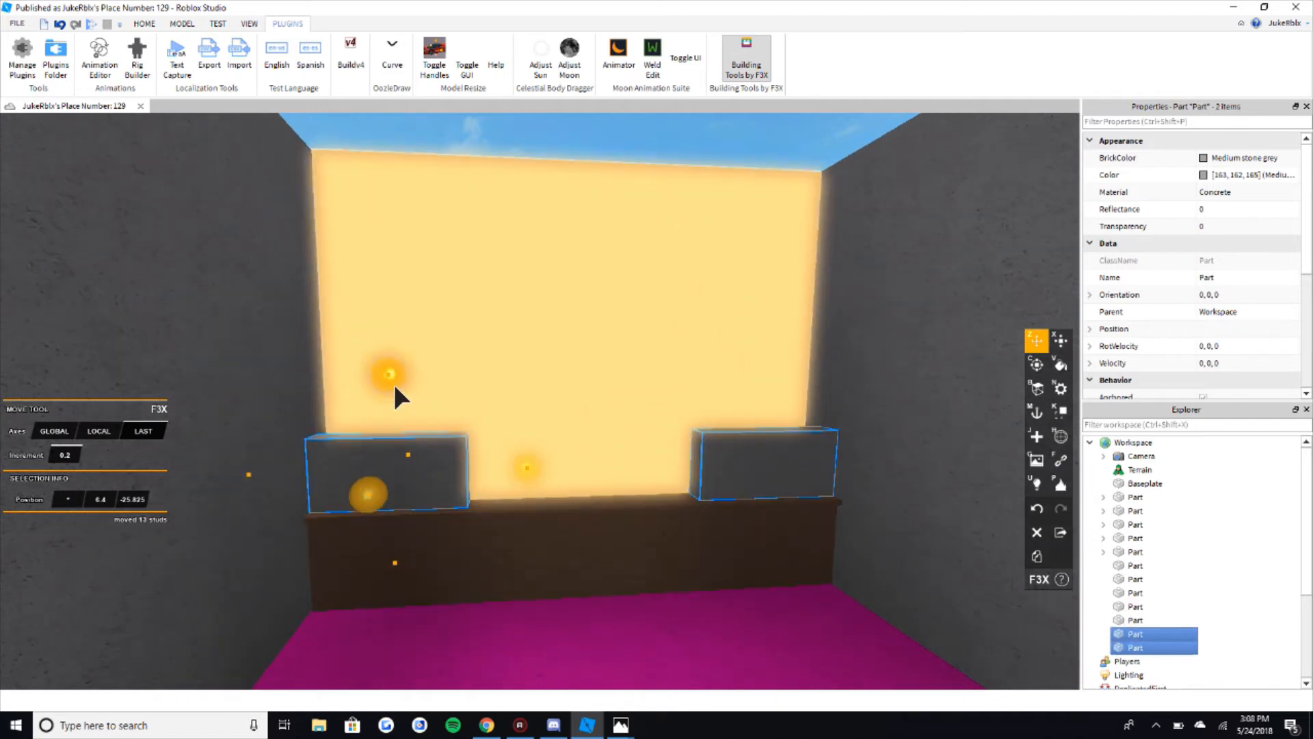
left_click_drag(393, 381, 389, 195)
key("ctrl+d")
key("ctrl+d")
scroll(389, 236, "down", 1)
left_click(507, 170)
key("e")
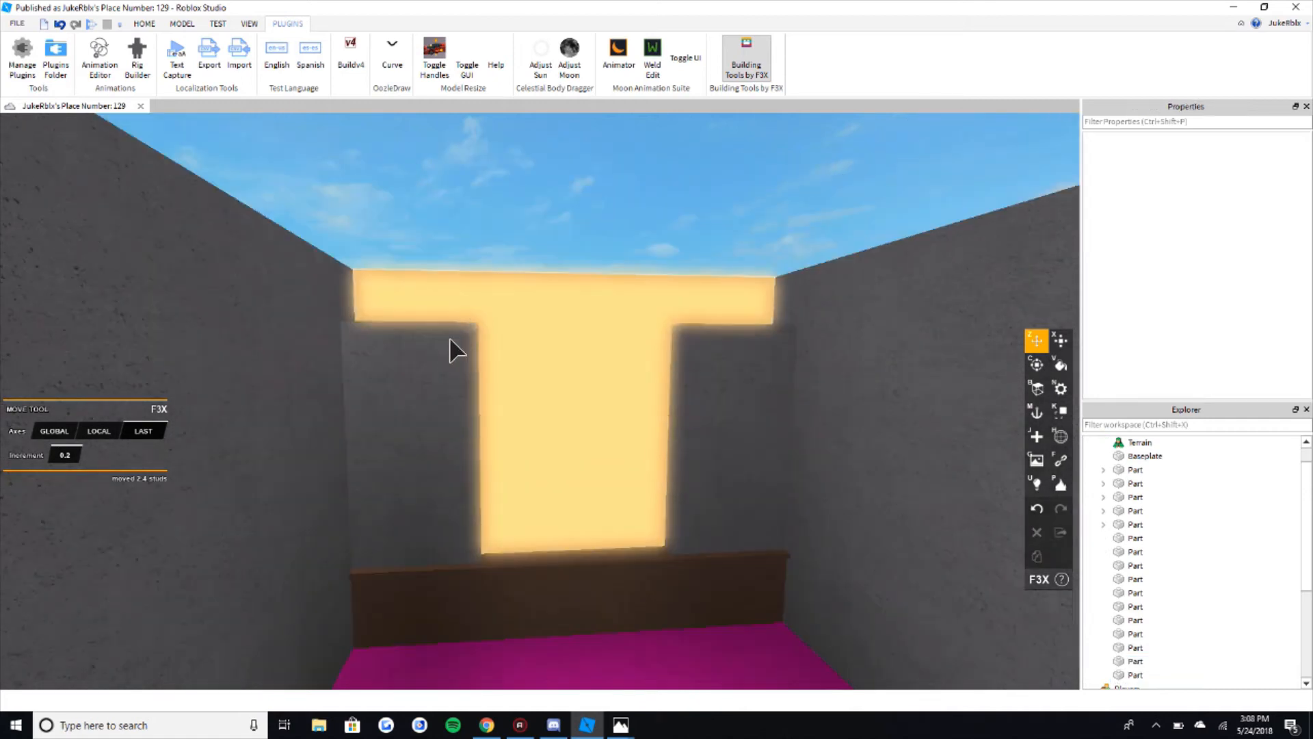
Step: Duplicate the top left concrete block upward and resize it to 18 by 2.2 studs, spanning the top of the window
left_click(448, 338)
key("ctrl+d")
left_click_drag(412, 275, 419, 220)
key("x")
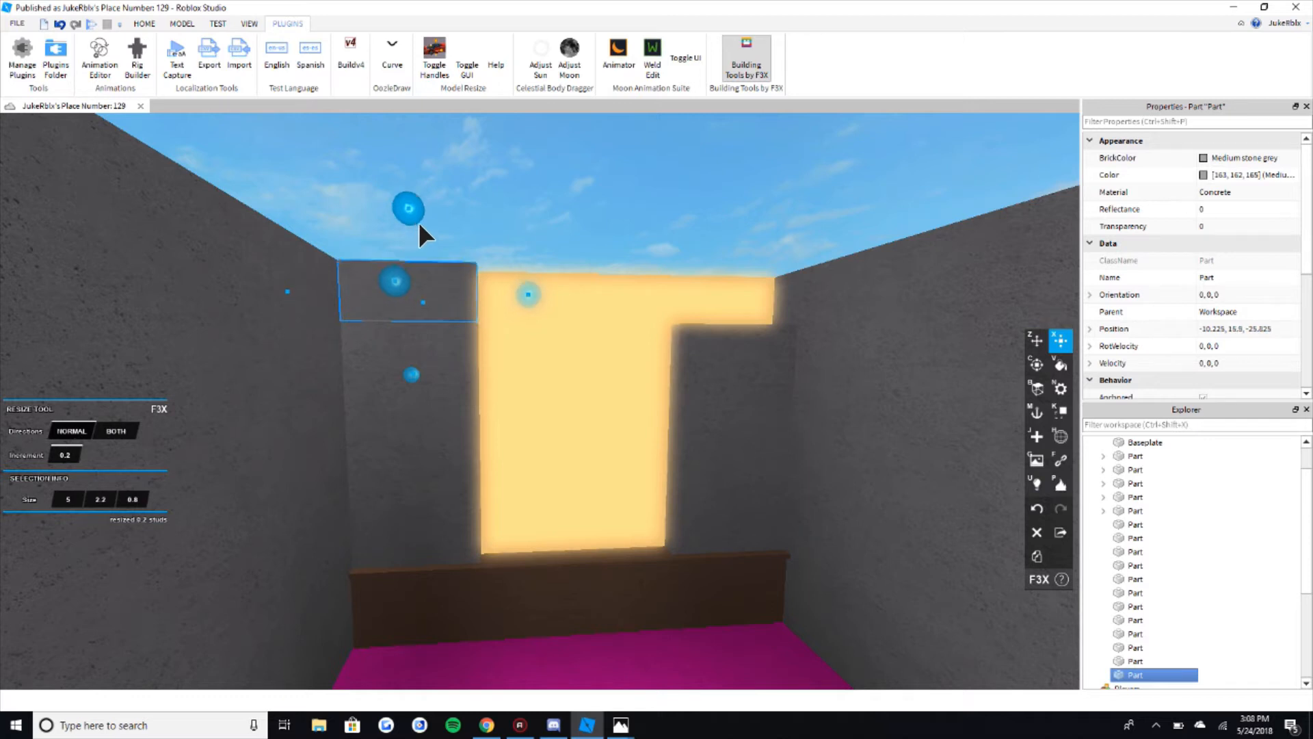
left_click_drag(529, 300, 720, 326)
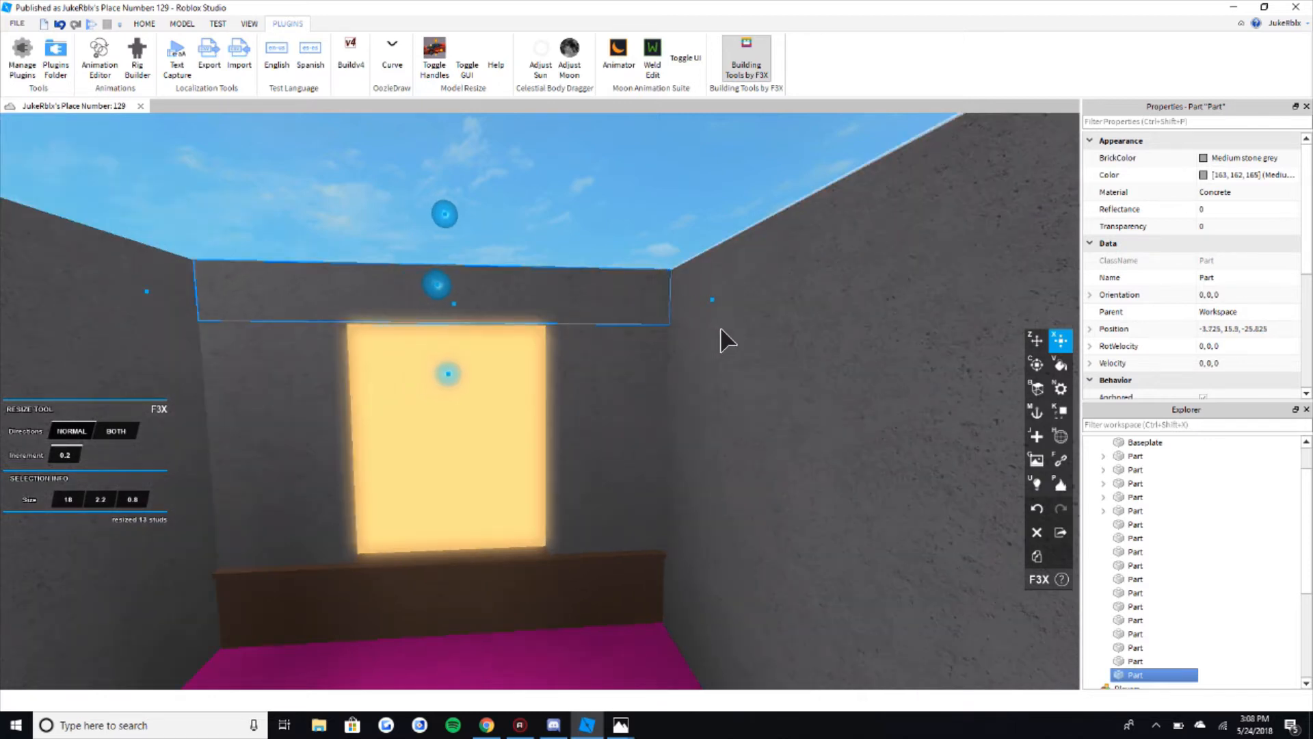
Step: Select all eight concrete blocks in the two columns flanking the glowing window
left_click(648, 250)
key("s")
key("a")
key("w")
left_click(399, 358)
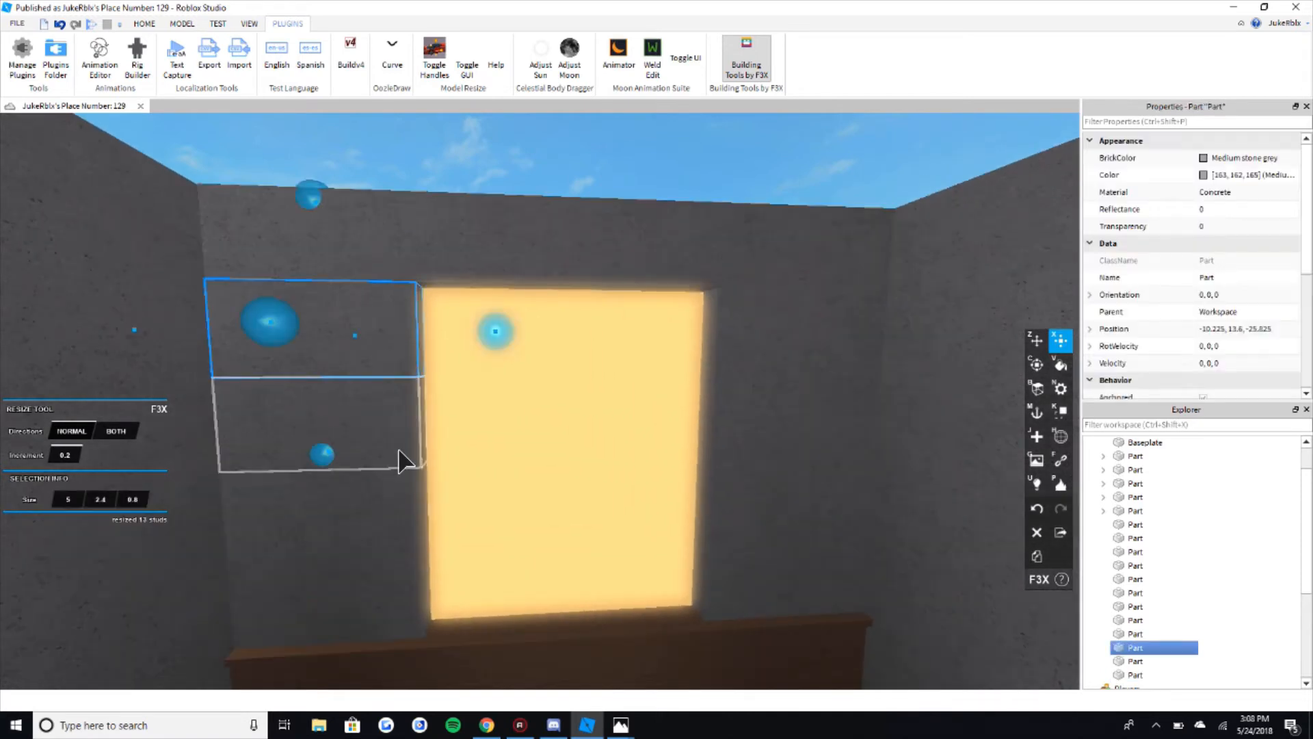
left_click(402, 458, "shift")
left_click(405, 520, "shift")
left_click(788, 521, "shift")
left_click(783, 404, "shift")
left_click(779, 279, "shift")
left_click(775, 277, "shift")
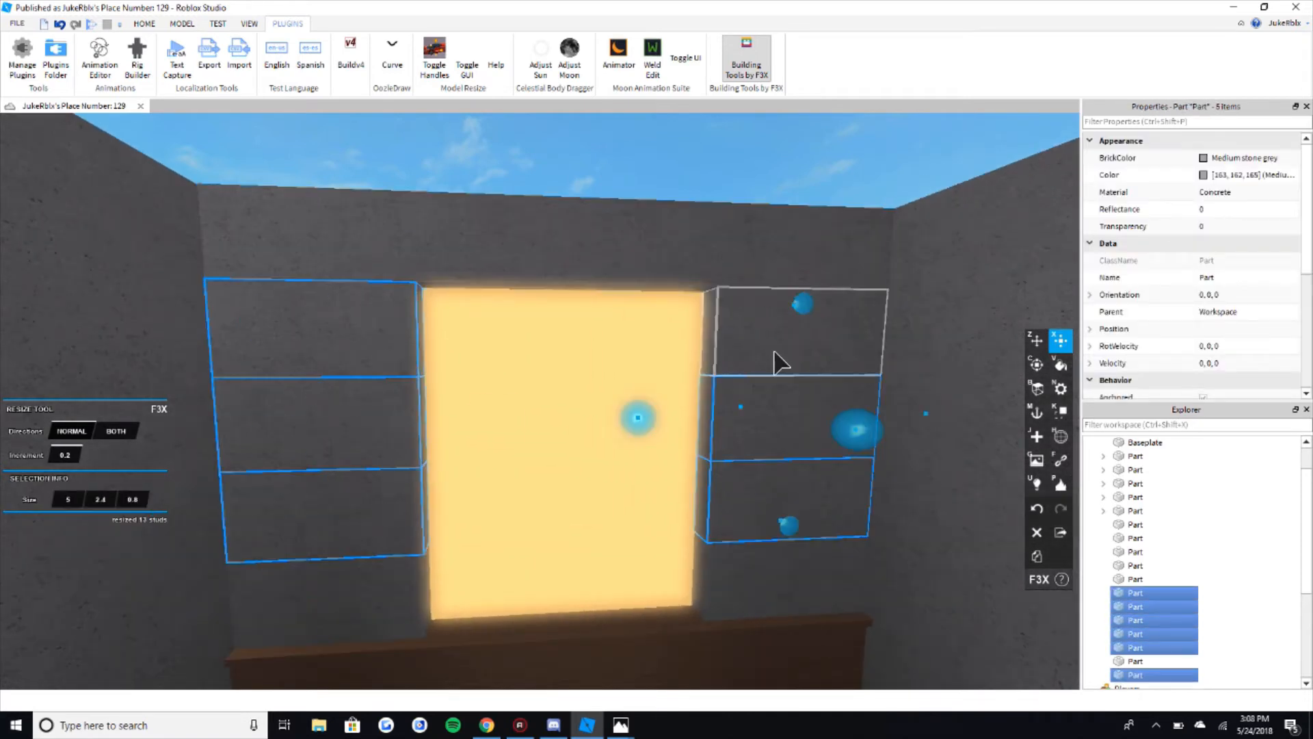
left_click(775, 353, "shift")
left_click(769, 570, "shift")
left_click(363, 600, "shift")
Step: Examine the office concept art at full-window size in the Photos viewer, focusing on the window walls, and close it
key("s")
key("d")
key("w")
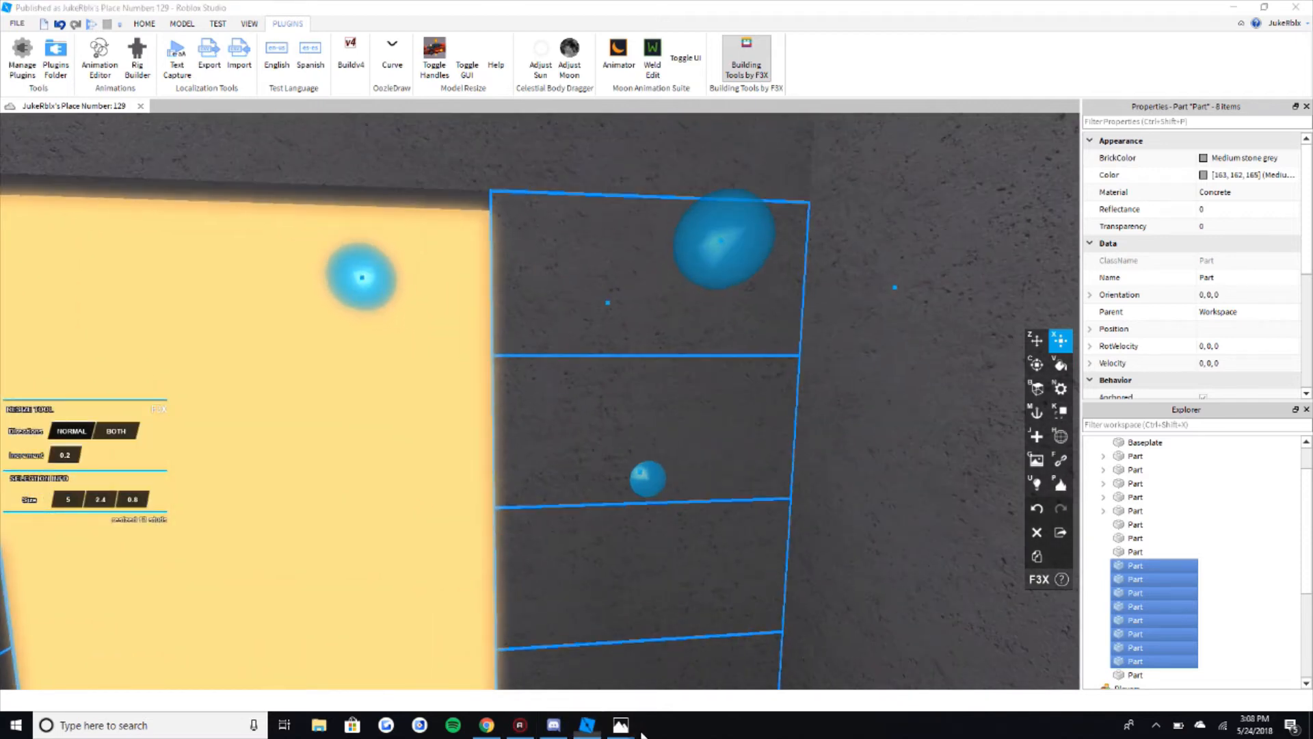
mouse_move(636, 726)
left_click(664, 661)
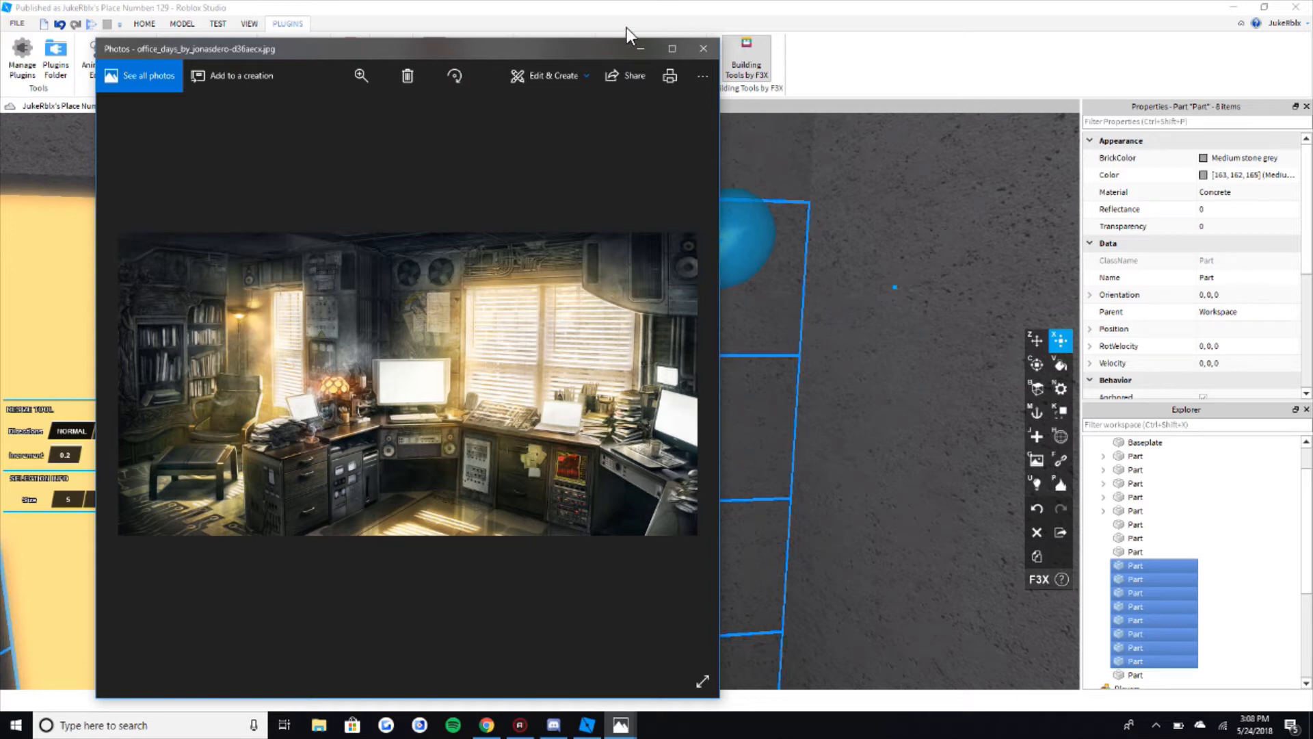
left_click(671, 48)
scroll(441, 308, "down", 1)
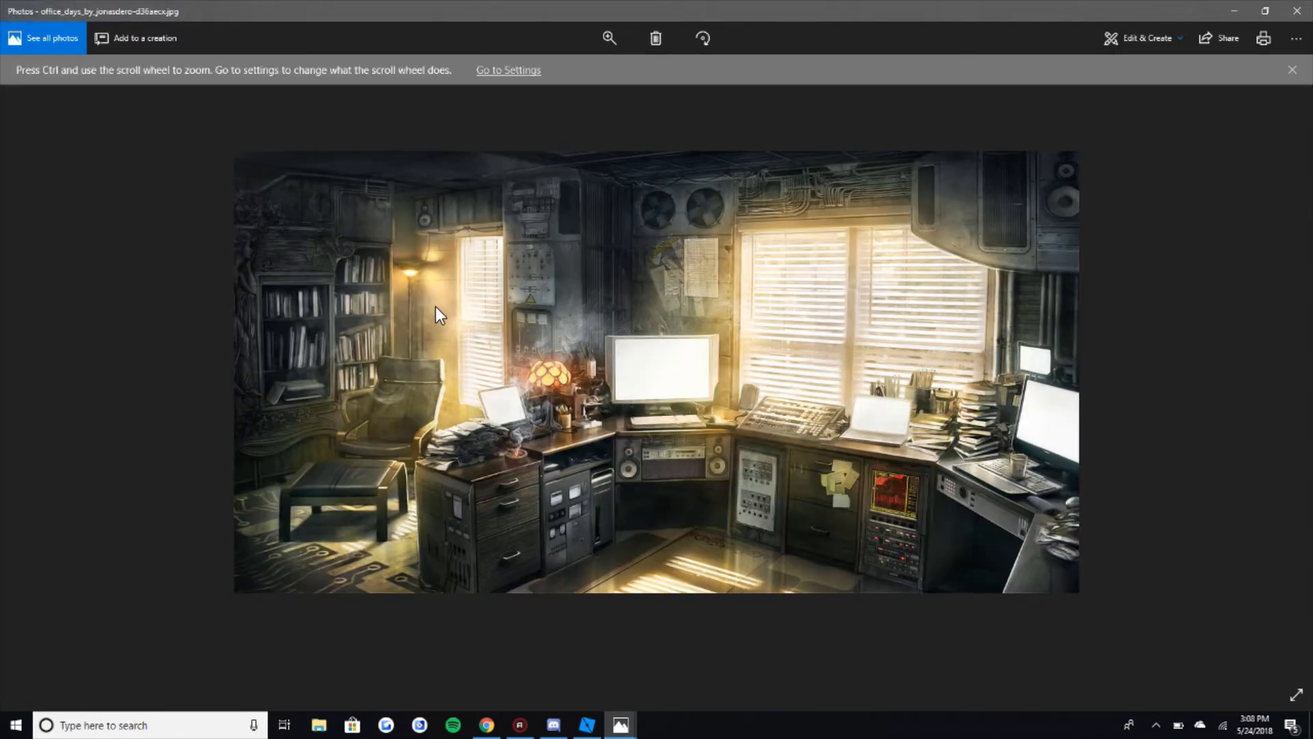
scroll(446, 319, "up", 1)
left_click(1297, 11)
Step: Add block meshes to the eight selected concrete blocks with width and height scales of 0.99, and check the gaps between them
key("a")
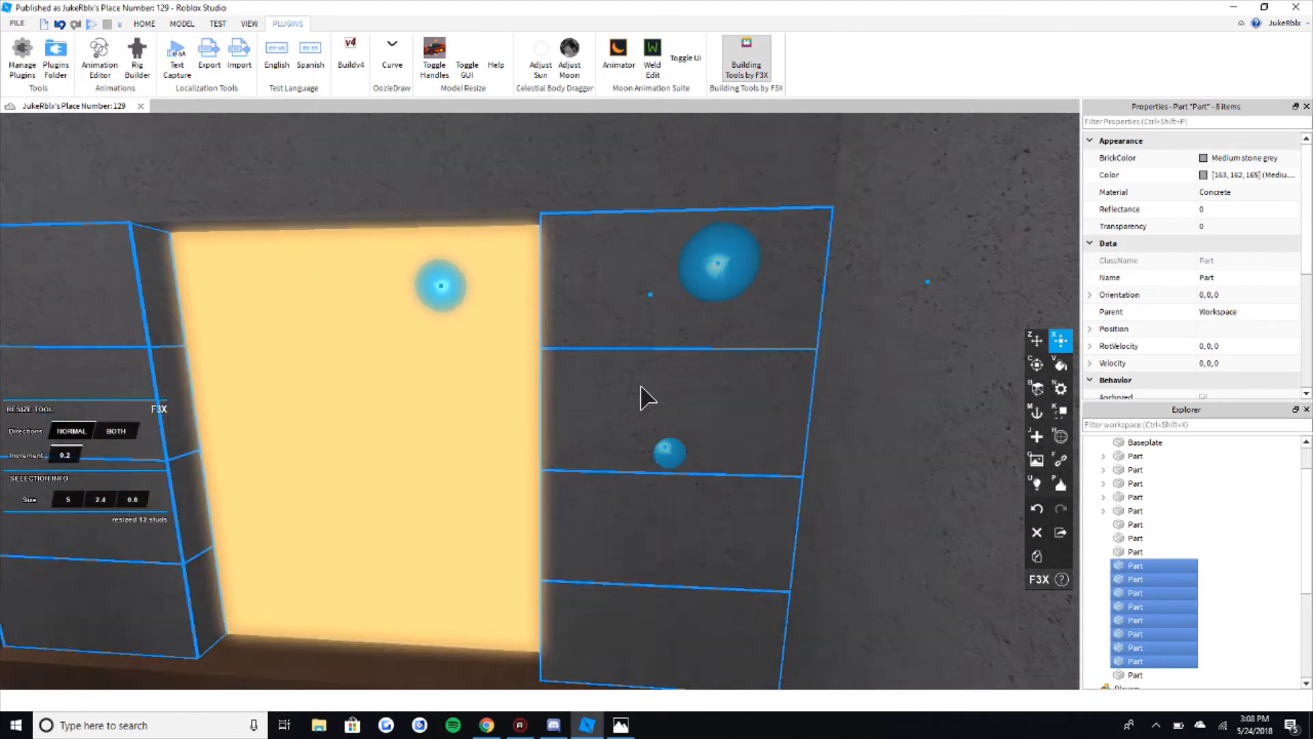
key("s")
left_click(75, 370)
left_click(86, 373)
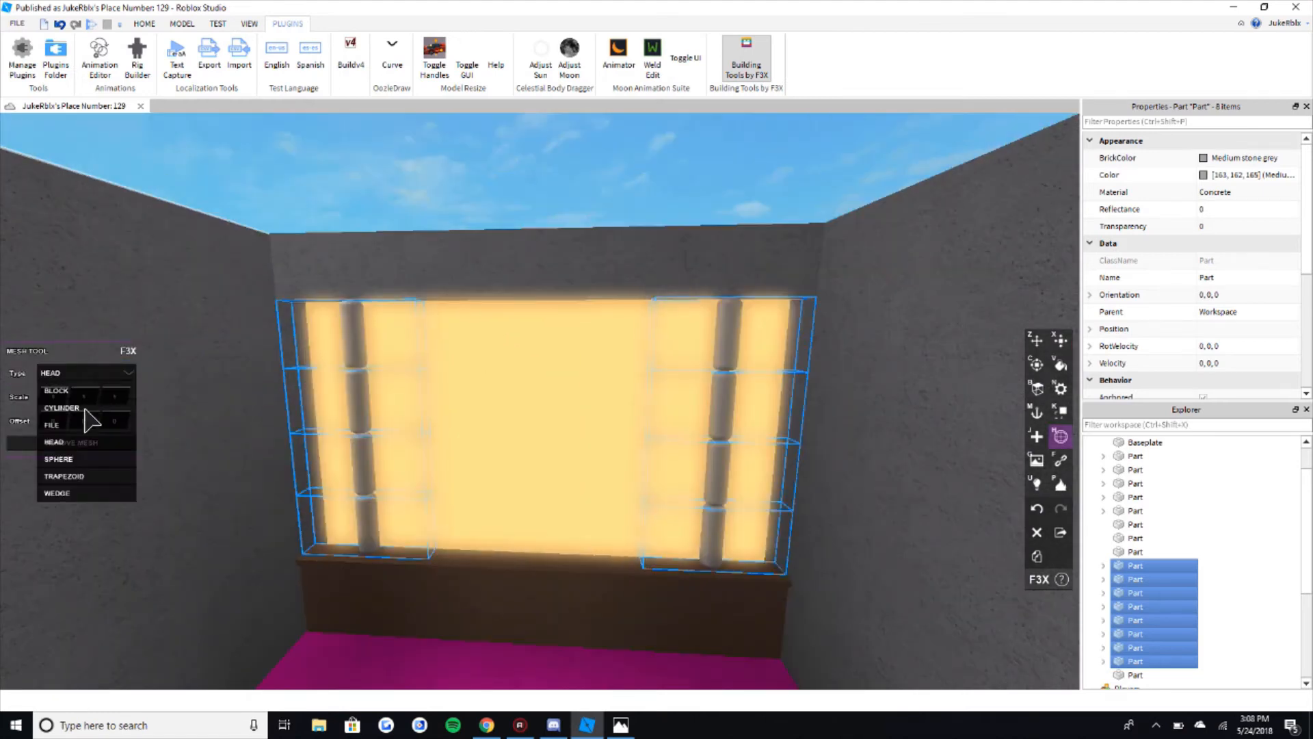
left_click(57, 390)
scroll(126, 409, "up", 1)
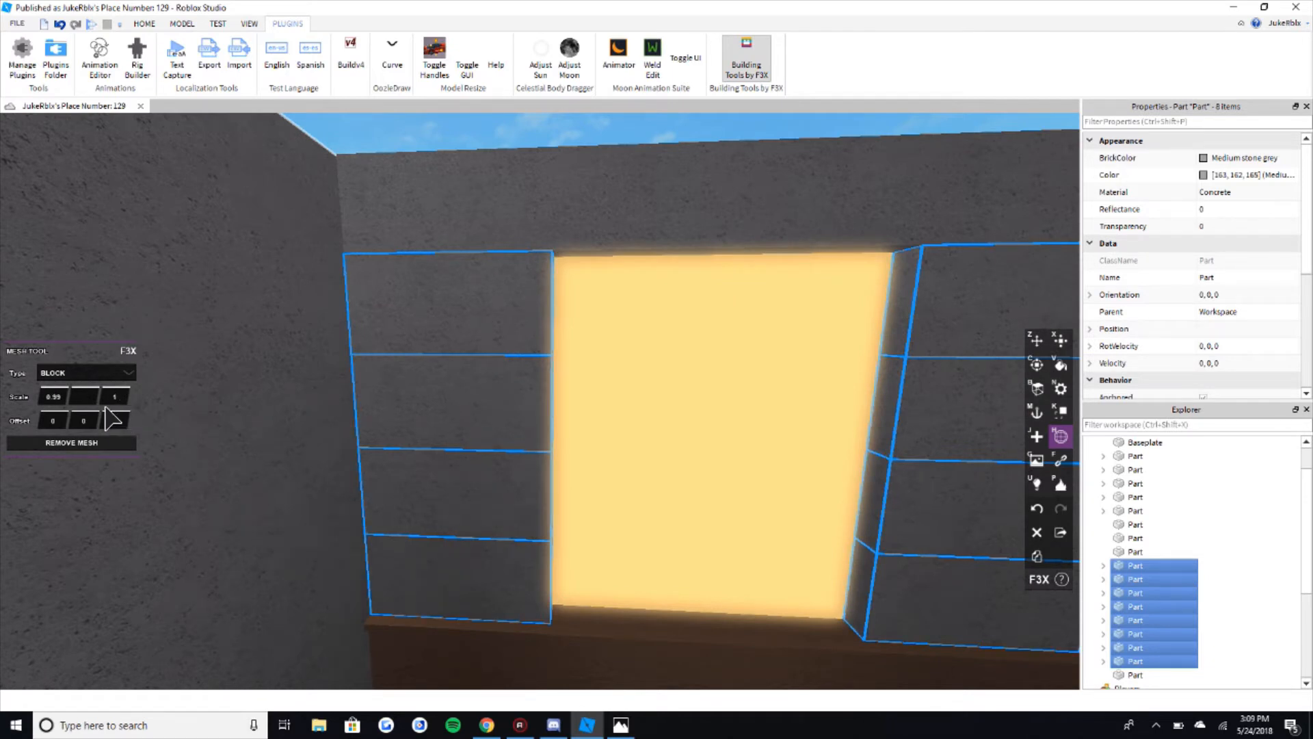
scroll(530, 252, "down", 3)
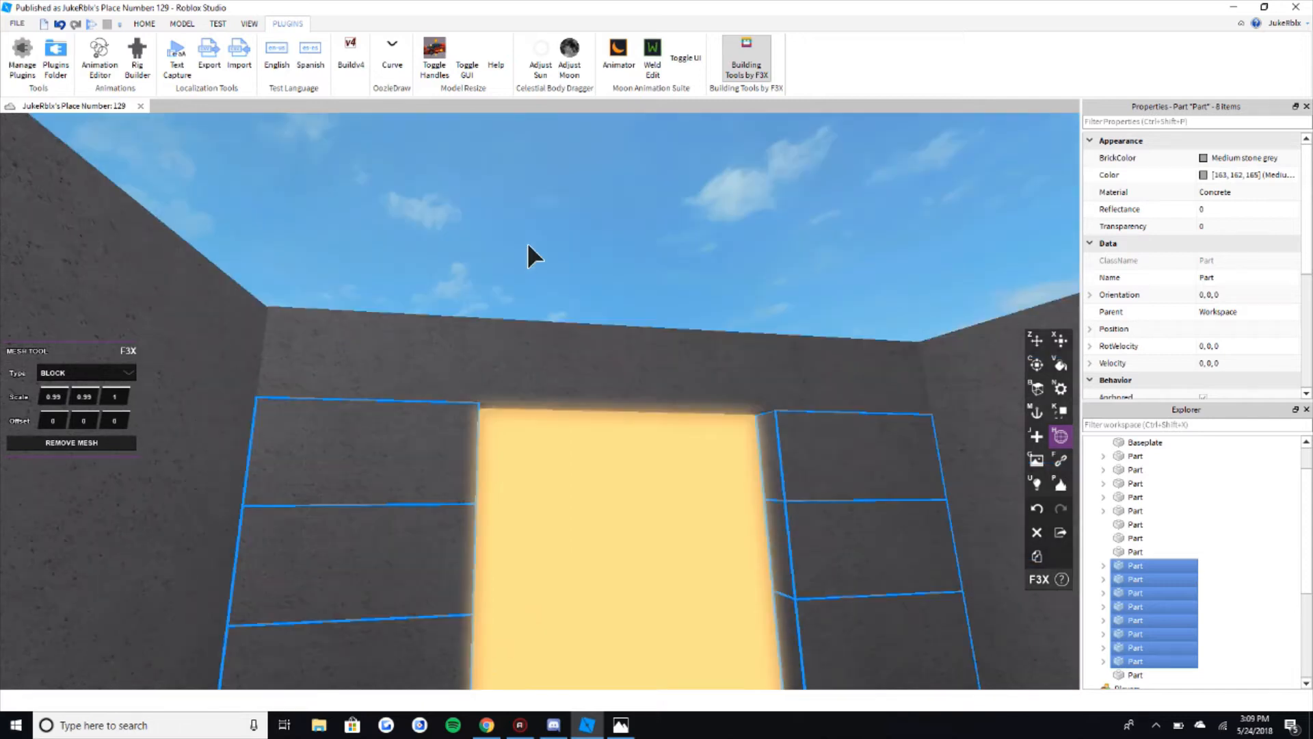
left_click(565, 276)
scroll(566, 285, "up", 3)
scroll(872, 547, "up", 3)
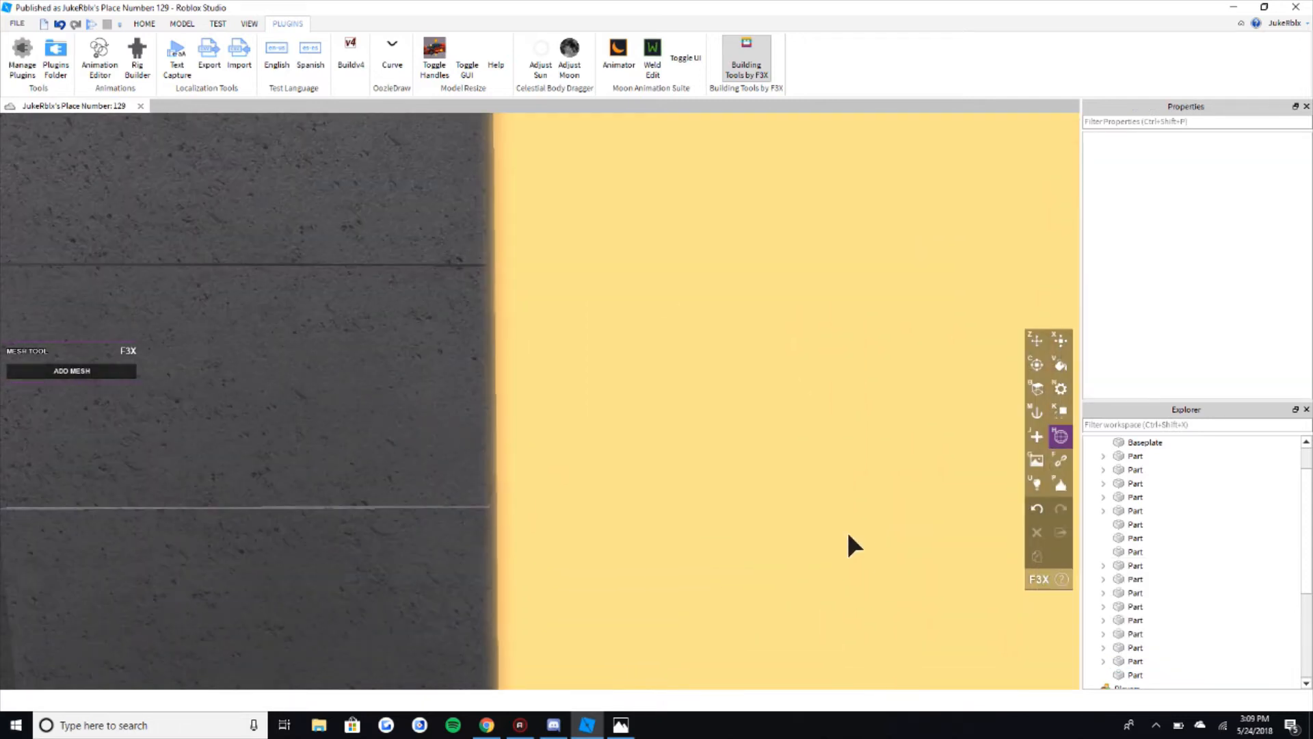
Step: Reselect the eight concrete blocks beside the window and set their mesh scale to 0.99 in width and 0.97 in height
scroll(752, 479, "down", 4)
left_click(396, 329)
left_click(414, 407, "shift")
left_click(440, 502, "shift")
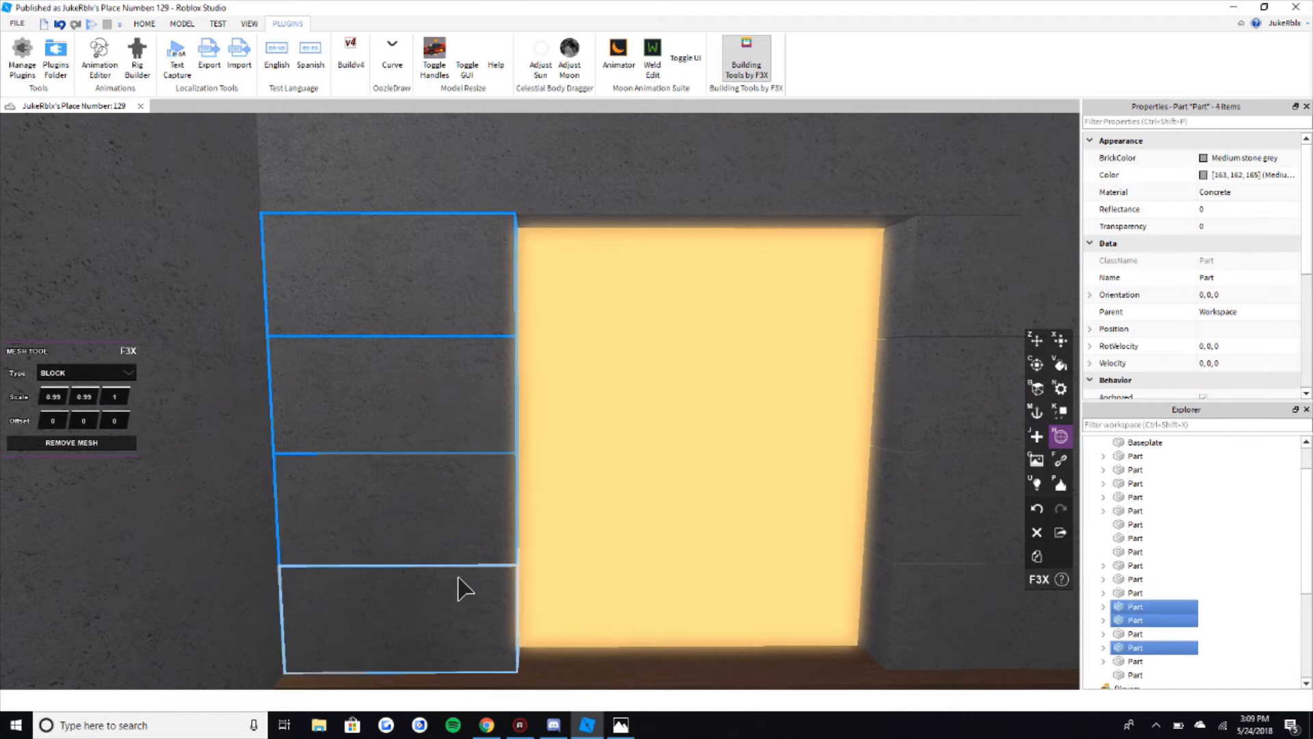
left_click(455, 579, "shift")
scroll(821, 554, "down", 1)
left_click(905, 552, "shift")
left_click(897, 486, "shift")
left_click(891, 404, "shift")
left_click(887, 321, "shift")
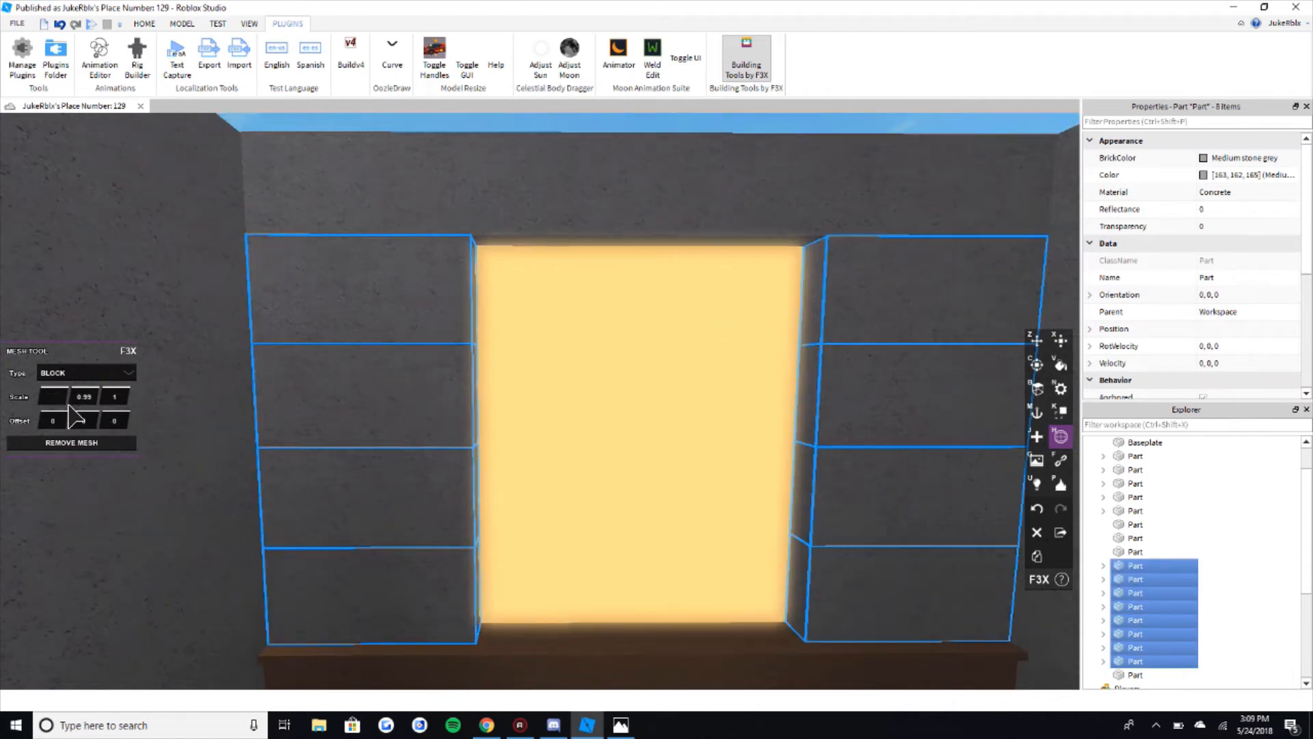
type("0.97")
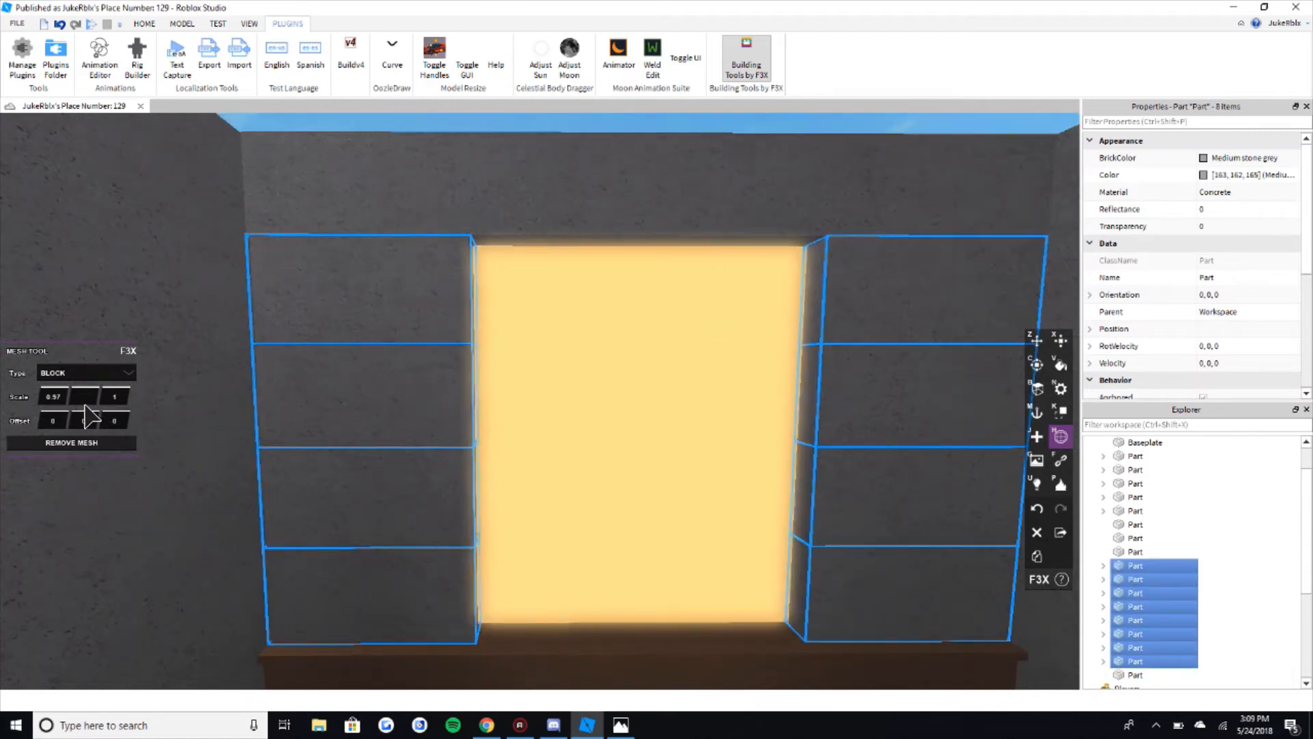
type(".")
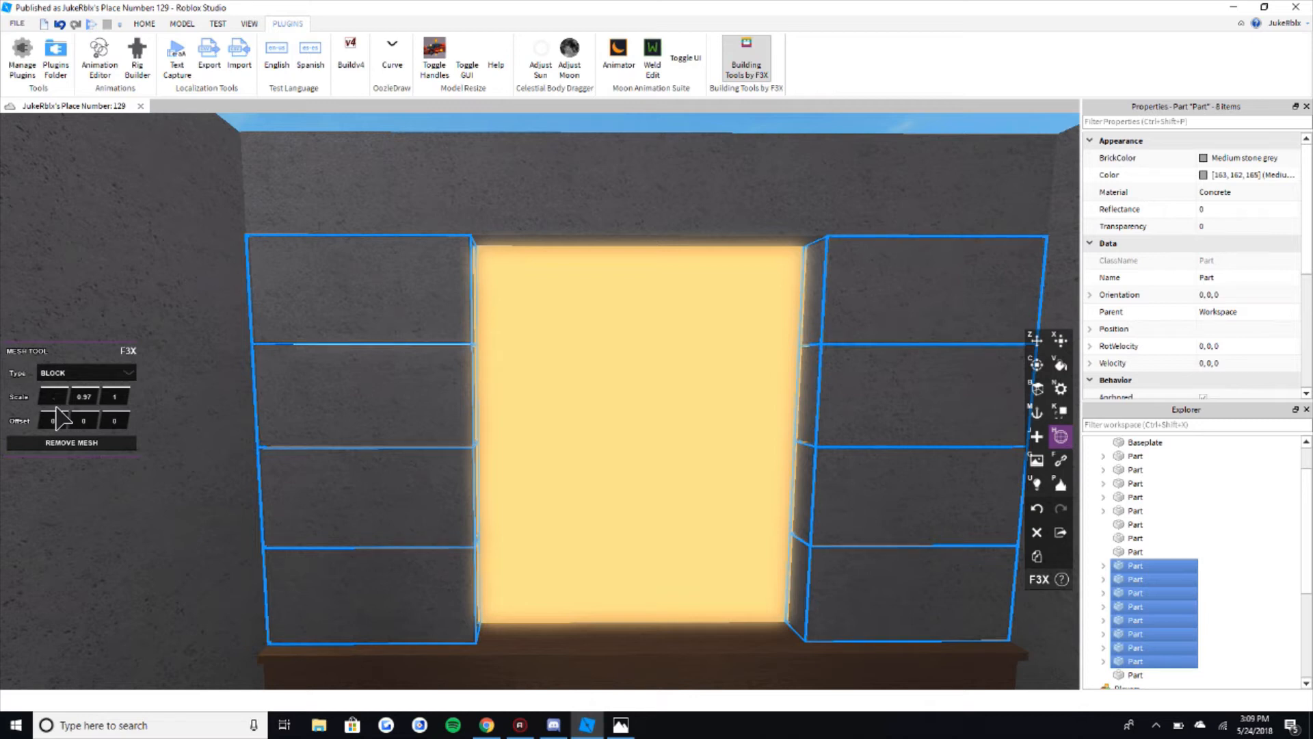
type("99")
key("Return")
scroll(502, 264, "down", 3)
left_click(573, 195)
key("z")
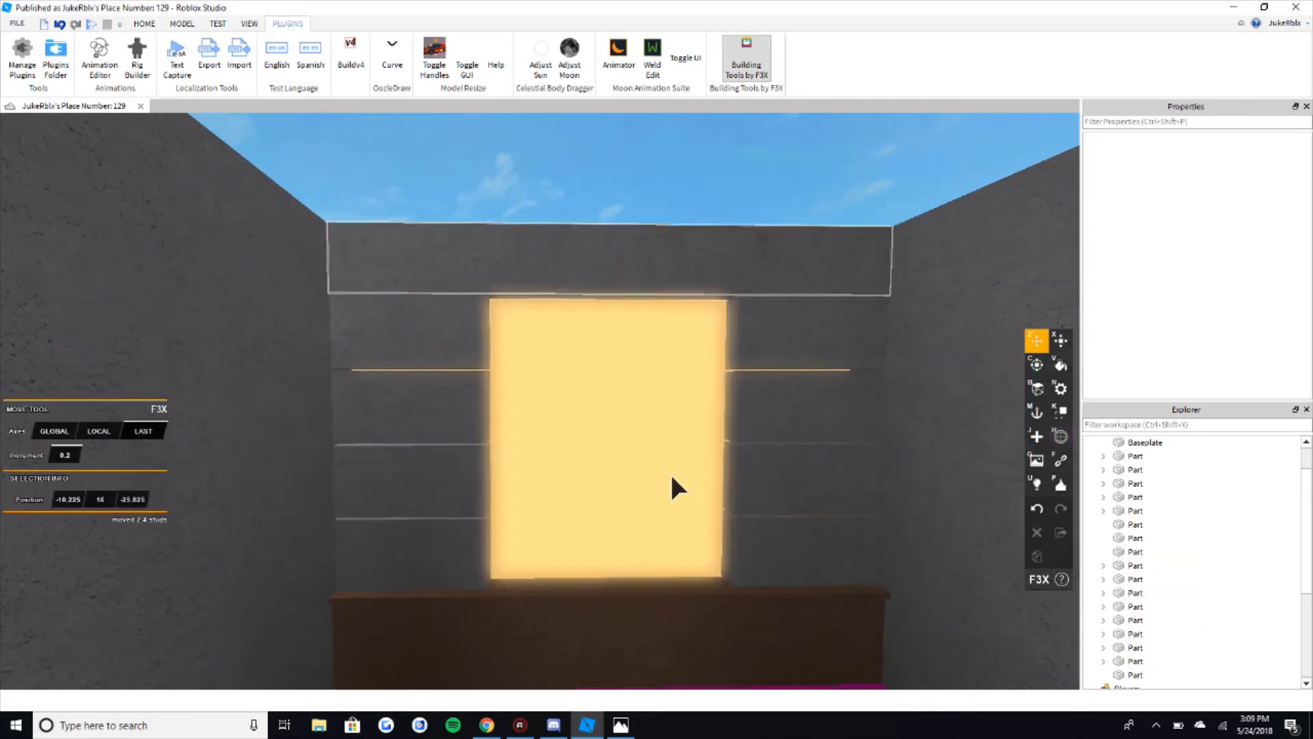
Step: Duplicate the top left concrete block without its mesh and resize the copy to 3.2 studs high and 0.6 studs deep
scroll(609, 470, "up", 6)
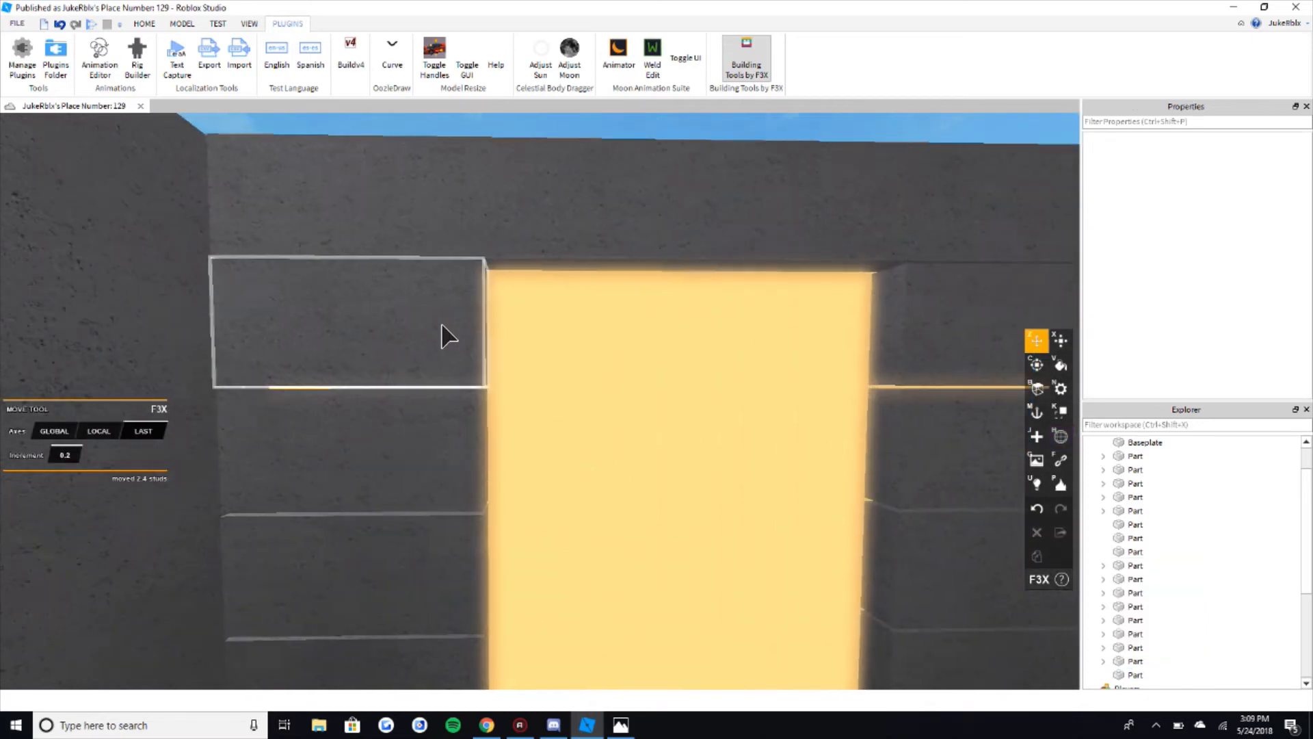
left_click(441, 325)
key("x")
right_click_drag(445, 326, 448, 327)
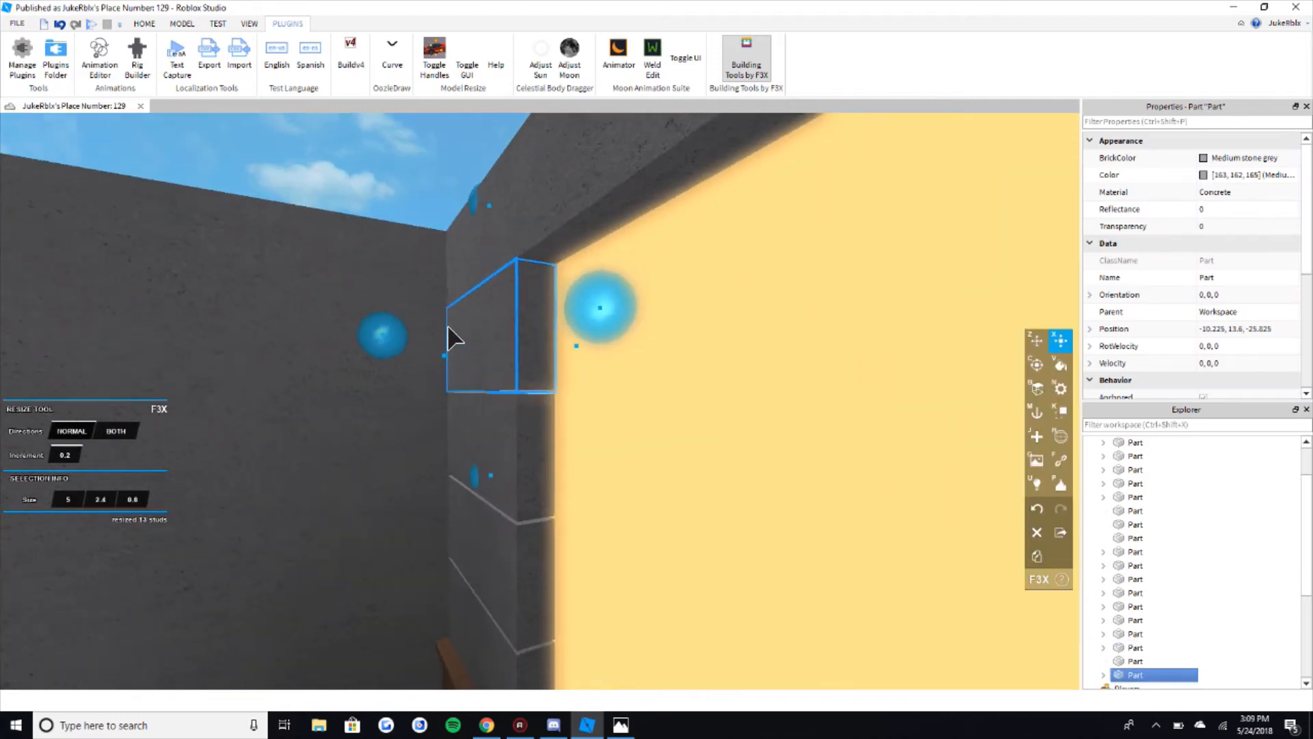
key("h")
key("x")
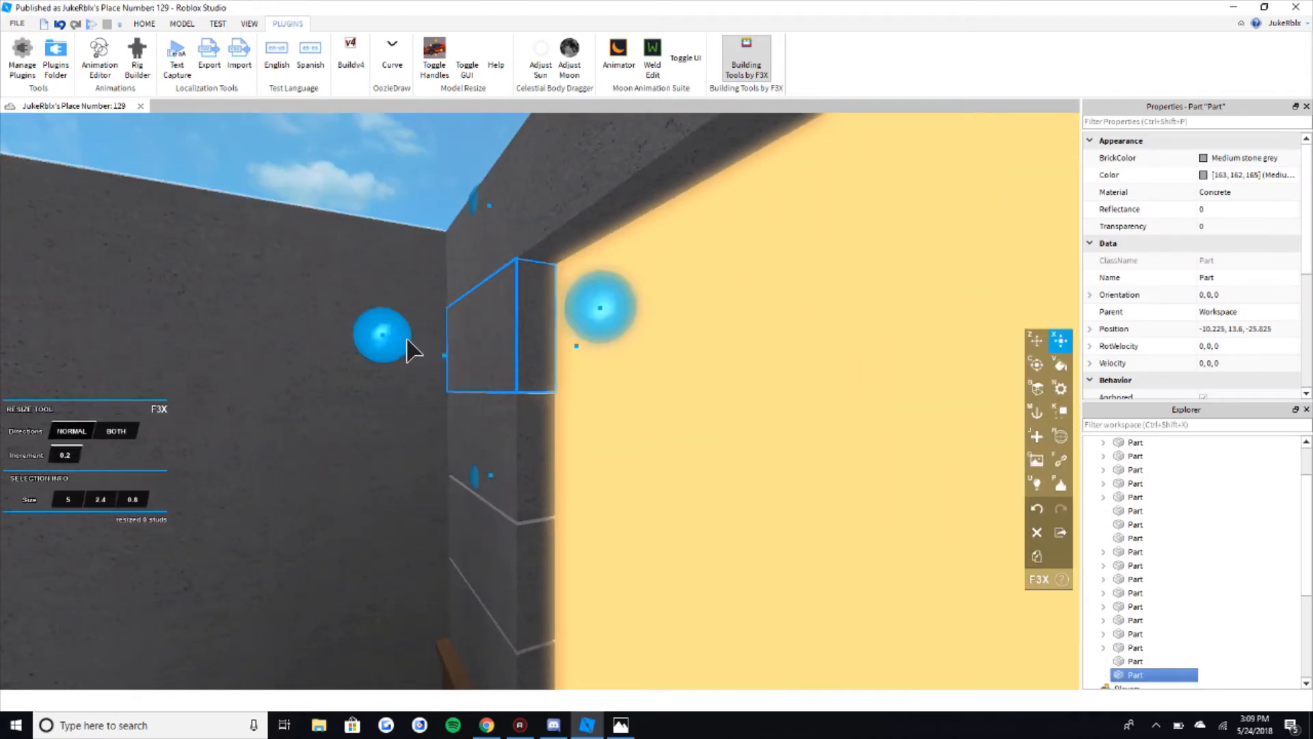
left_click_drag(410, 349, 413, 340)
left_click_drag(505, 470, 506, 520)
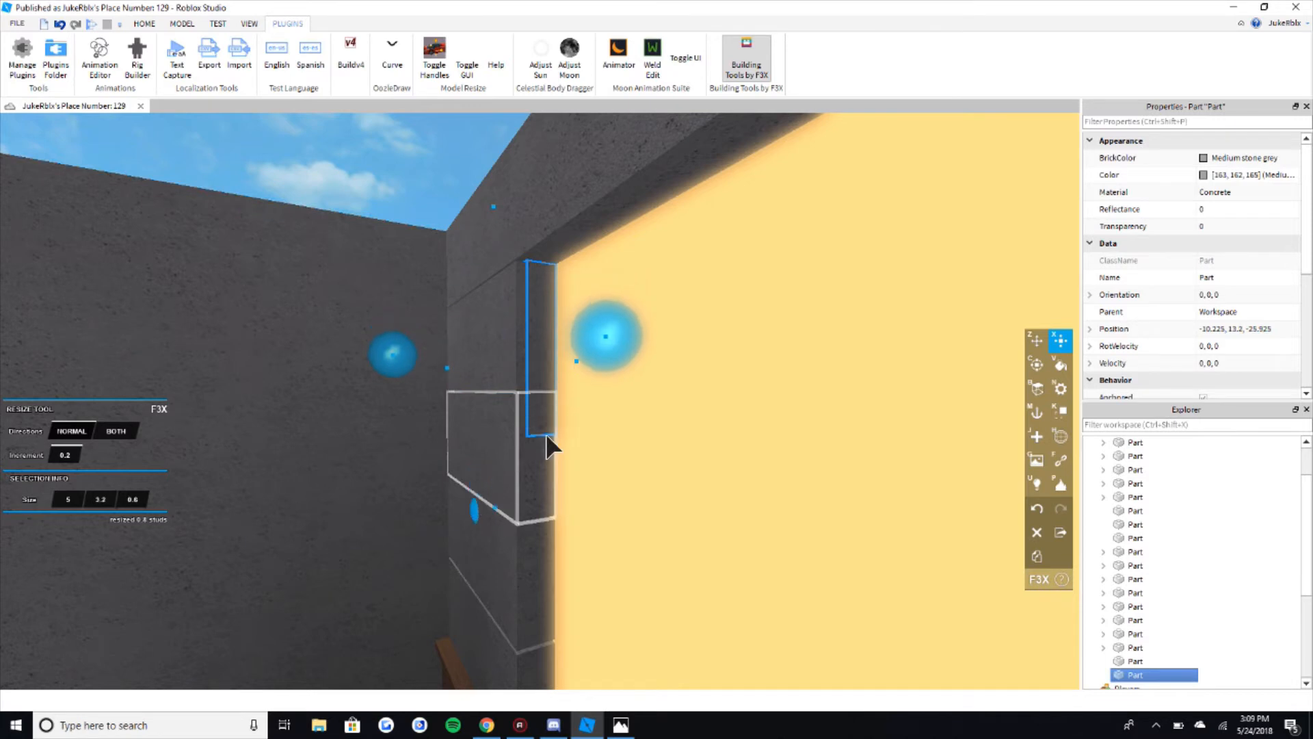
Step: Paint the recessed backing block behind the left column Really black
key("e")
right_click_drag(550, 442, 590, 412)
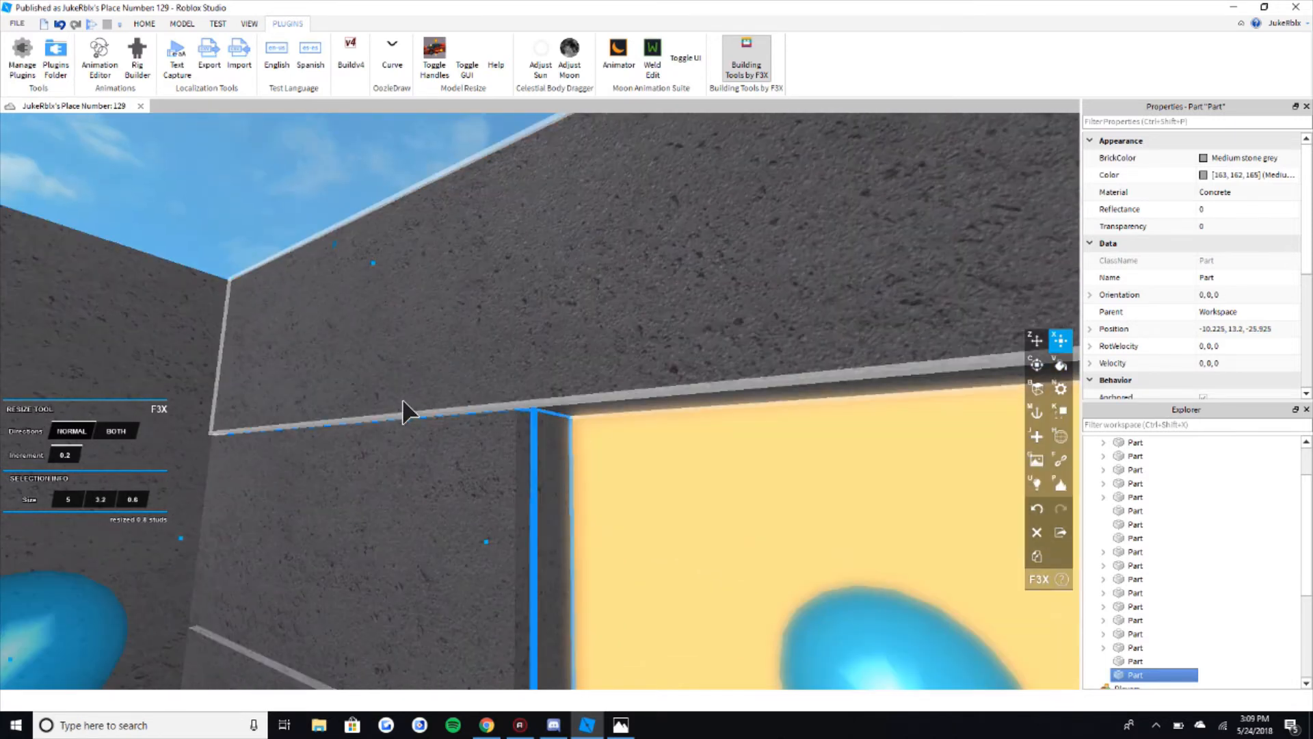
right_click_drag(403, 398, 464, 374)
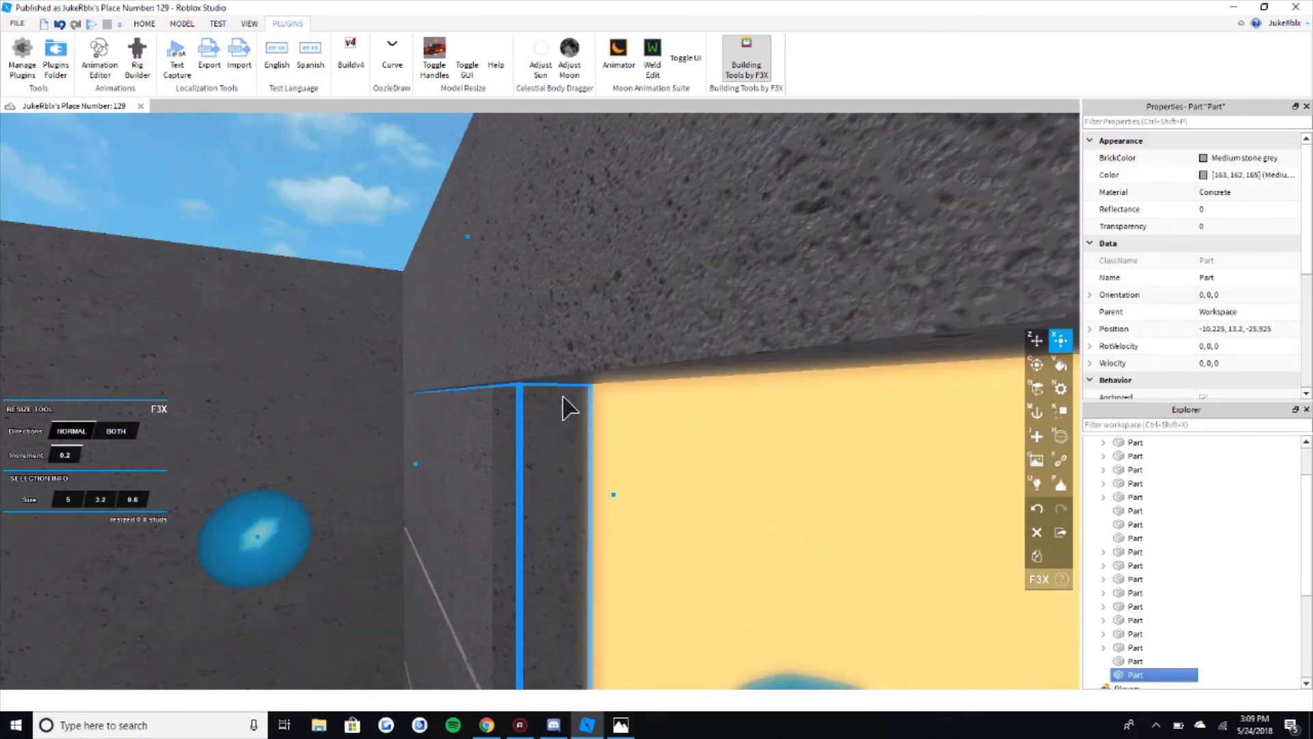
key("s")
right_click_drag(565, 547, 440, 394)
key("n")
key("v")
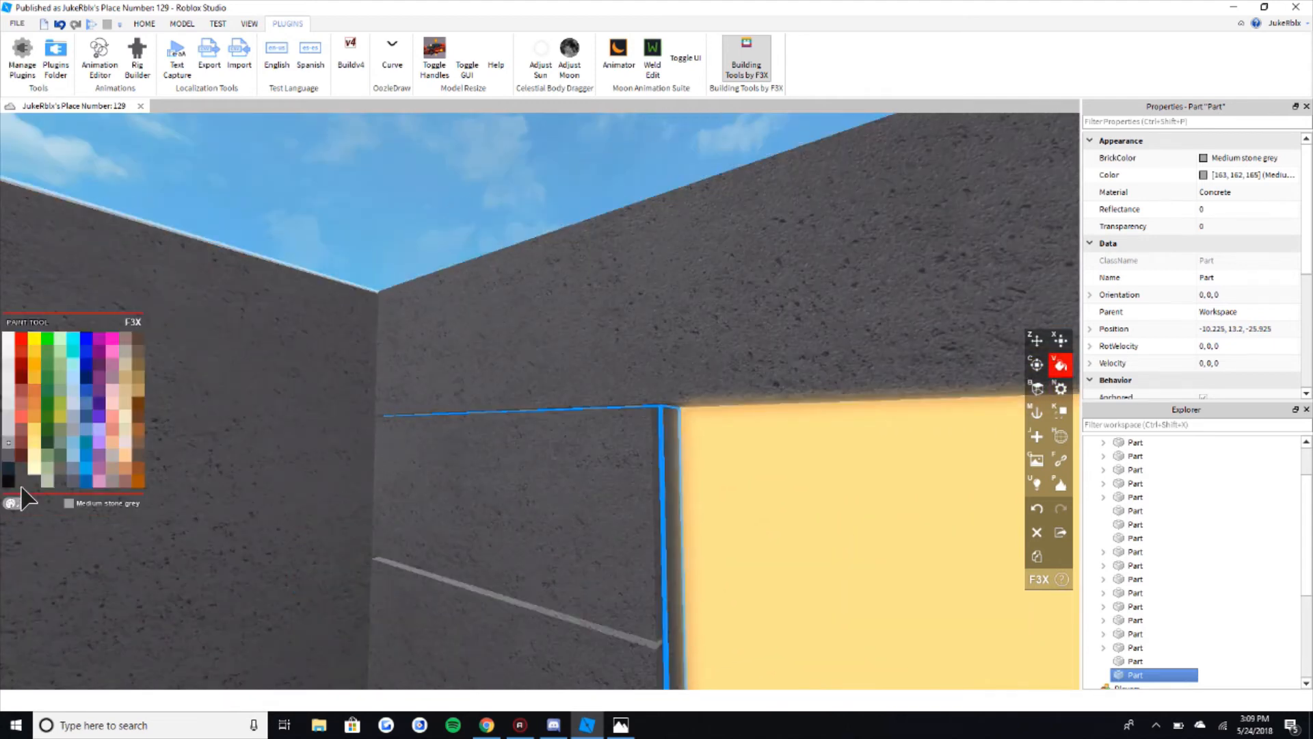
left_click(23, 481)
key("n")
key("h")
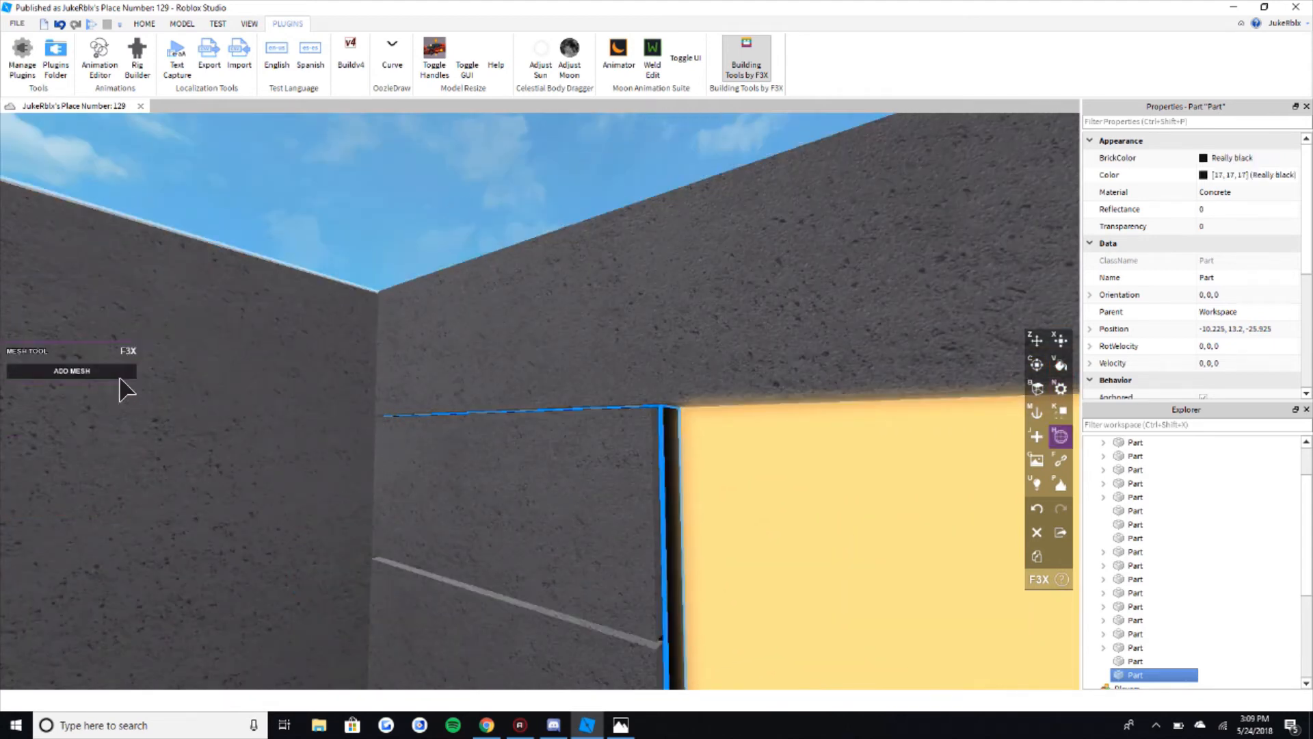
Step: Set the resize increment to 0.1 and make the black backing block 0.7 studs deep
key("x")
right_click_drag(519, 453, 704, 512)
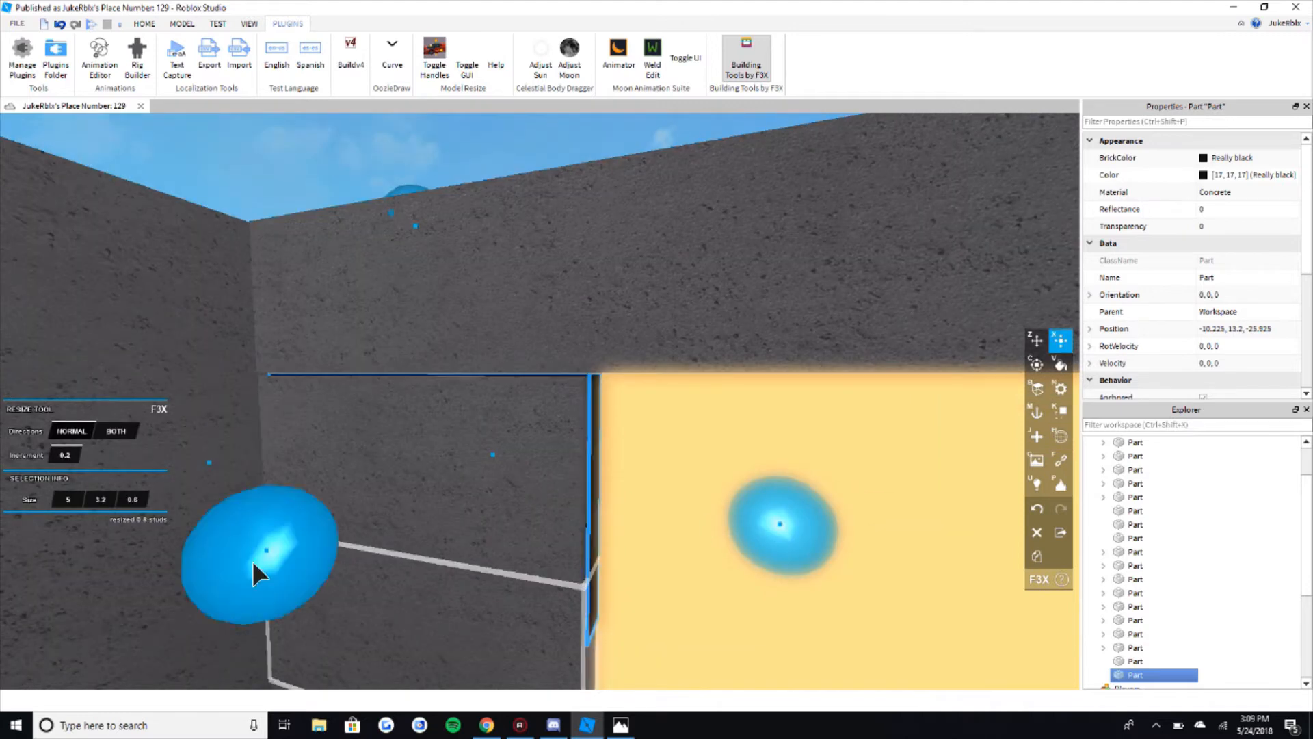
left_click_drag(244, 572, 248, 572)
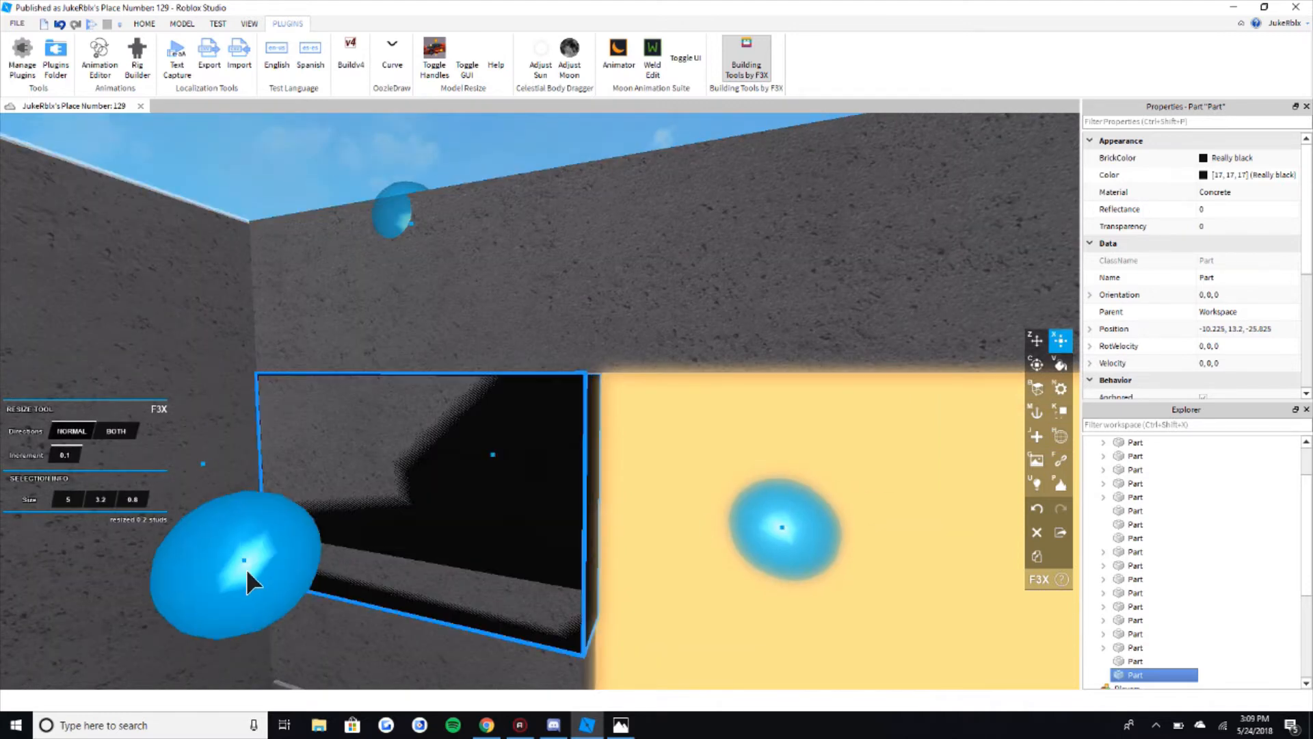
key("z")
key("x")
right_click_drag(444, 508, 206, 551)
left_click_drag(206, 552, 220, 552)
right_click_drag(433, 545, 483, 522)
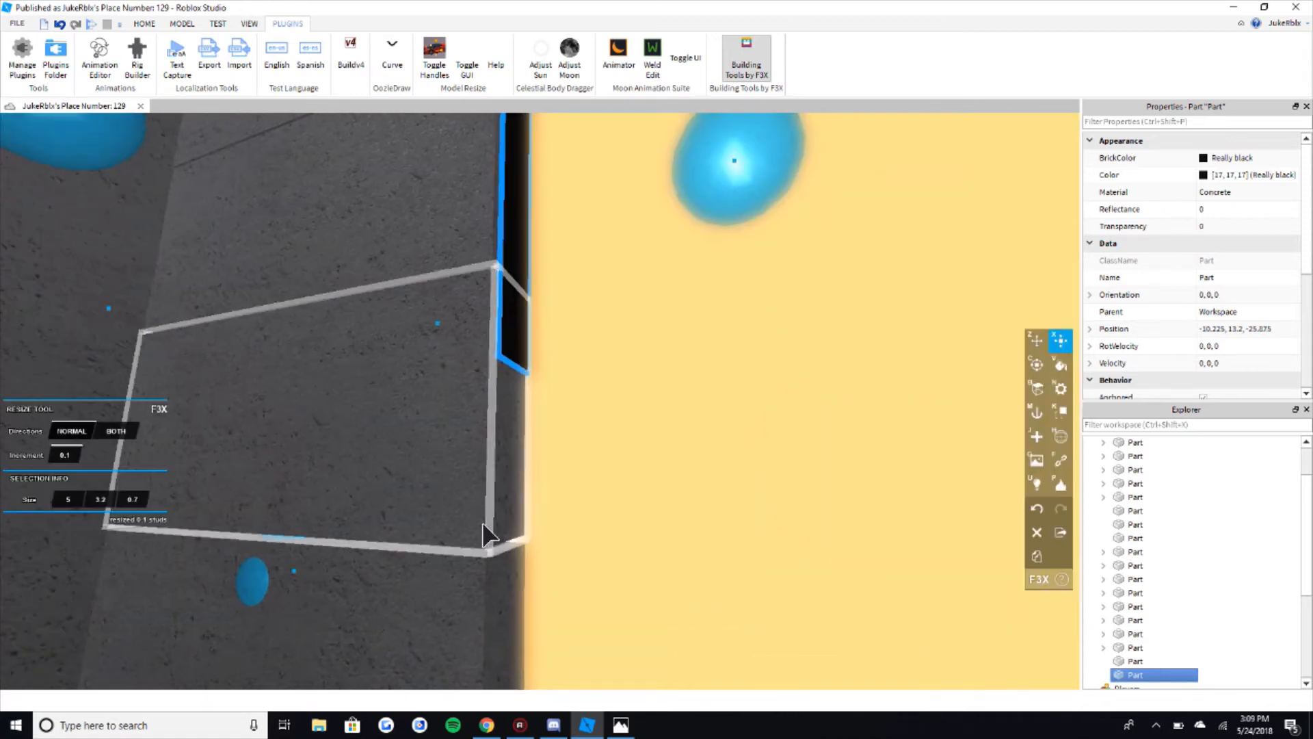
Step: Extend the black backing block downward to 9.6 studs high, spanning the whole left column, and deselect it
scroll(290, 612, "down", 5)
left_click_drag(274, 578, 337, 604)
scroll(331, 595, "up", 4)
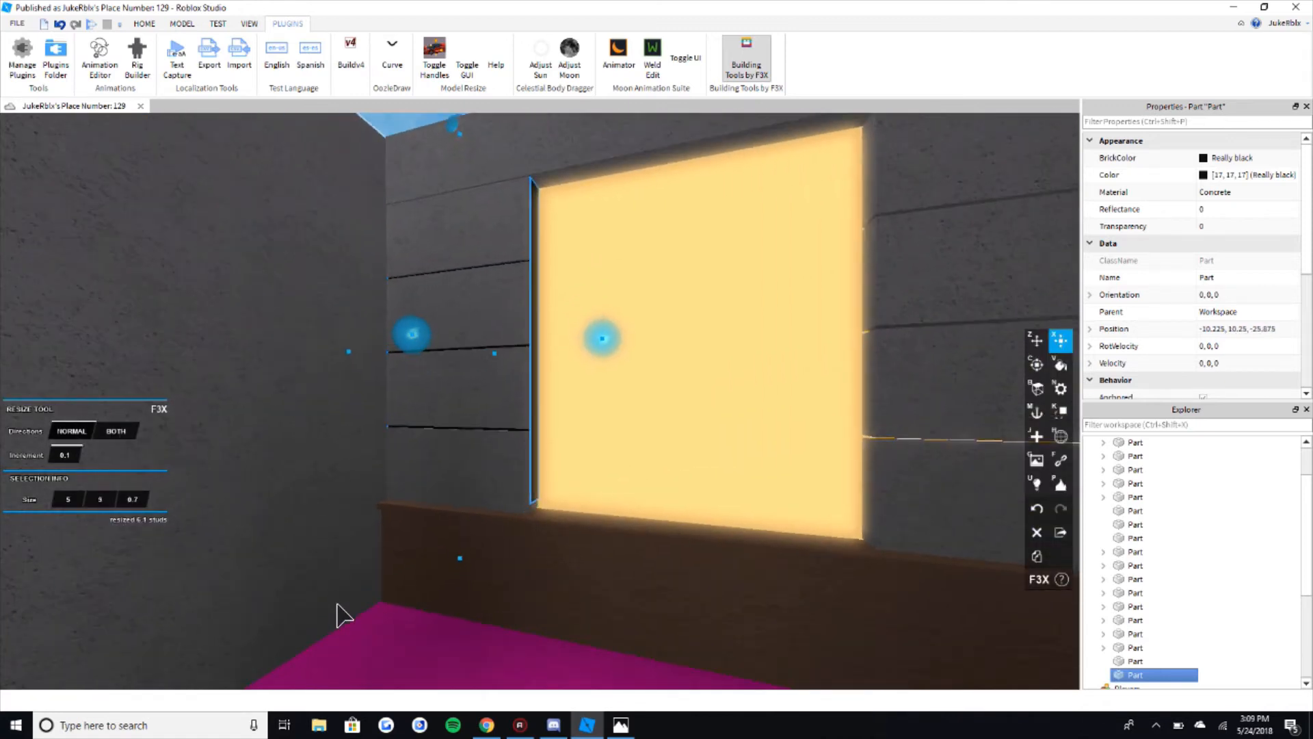
right_click_drag(455, 526, 457, 523)
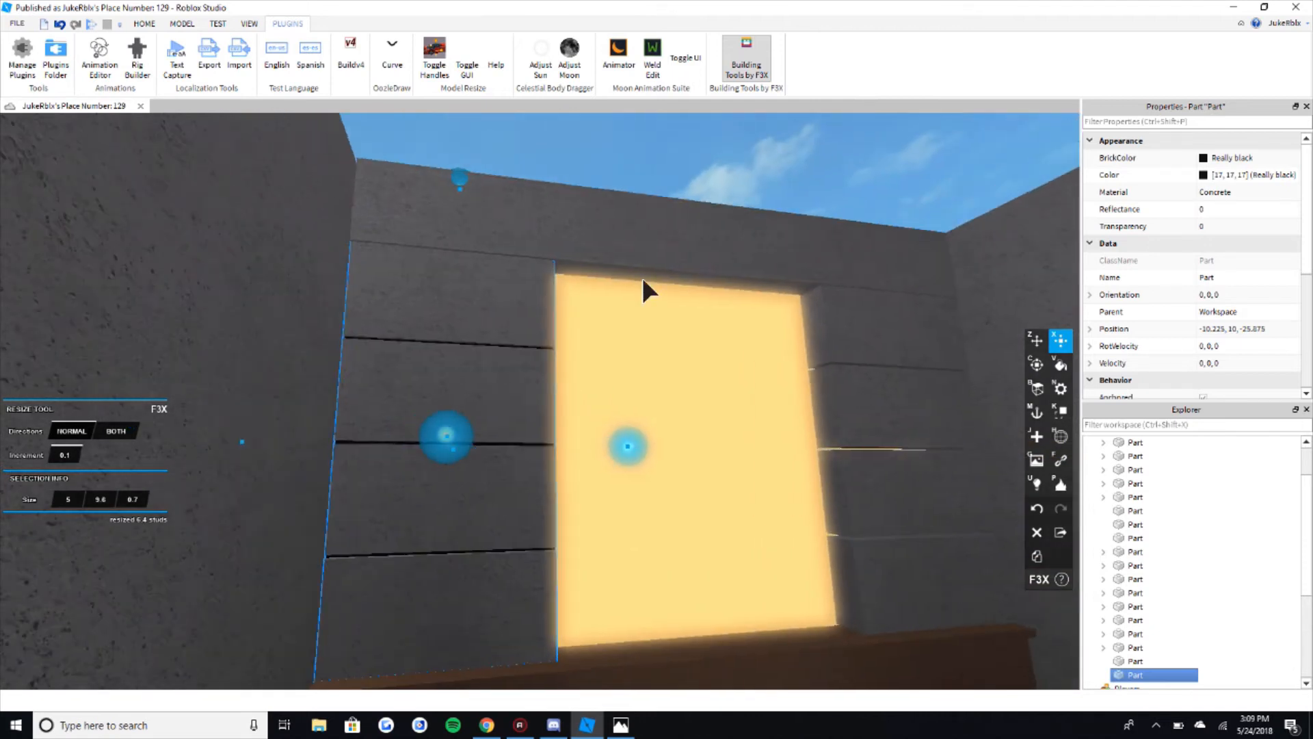
left_click(717, 183)
Step: Reselect the eight concrete column blocks, set their mesh width scale to 1, and clear the selection
key("w")
key("a")
key("e")
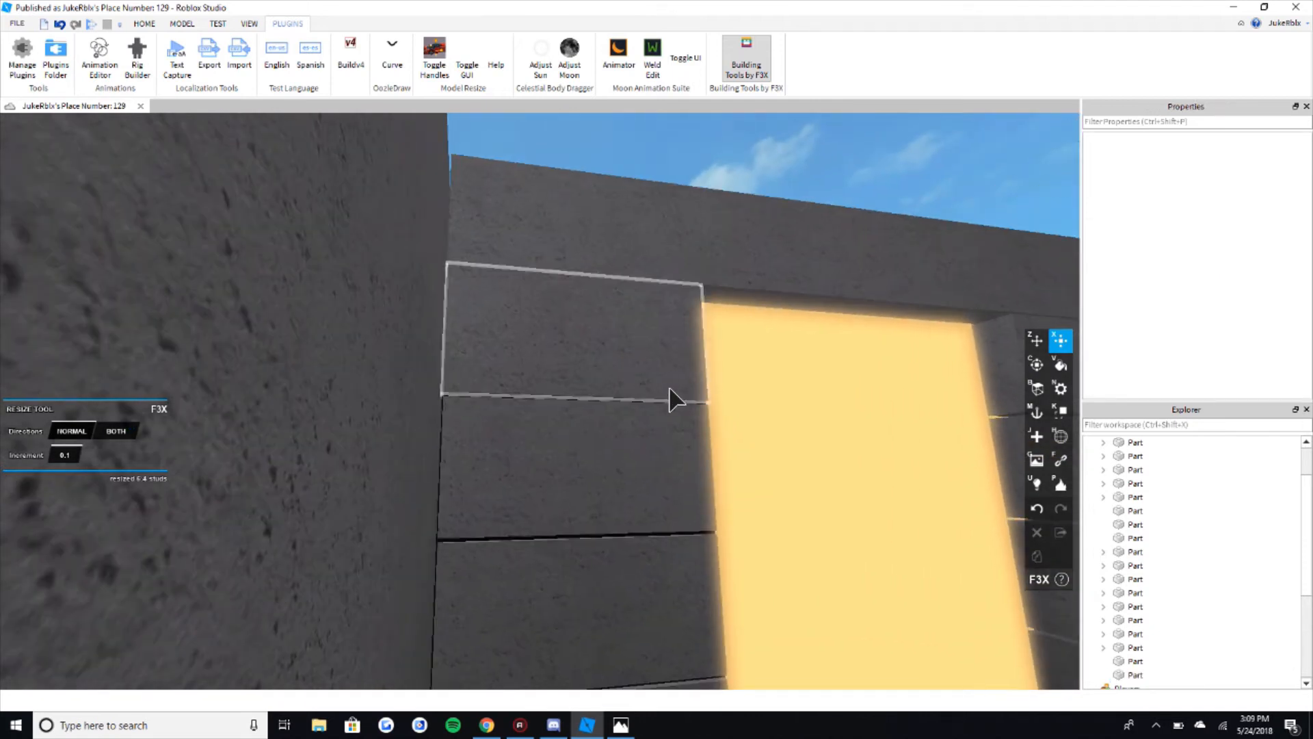
key("d")
left_click(507, 386)
left_click(434, 462, "shift")
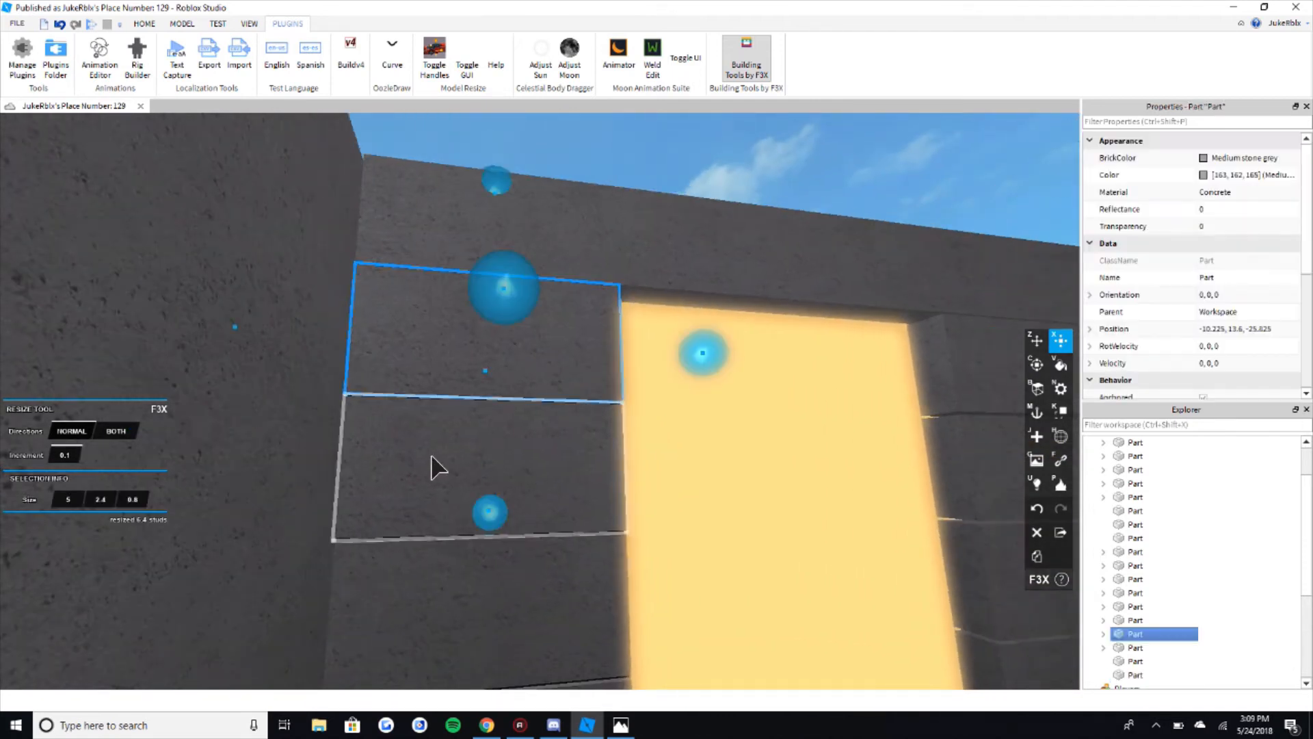
left_click(457, 603, "shift")
key("s")
left_click(896, 555, "shift")
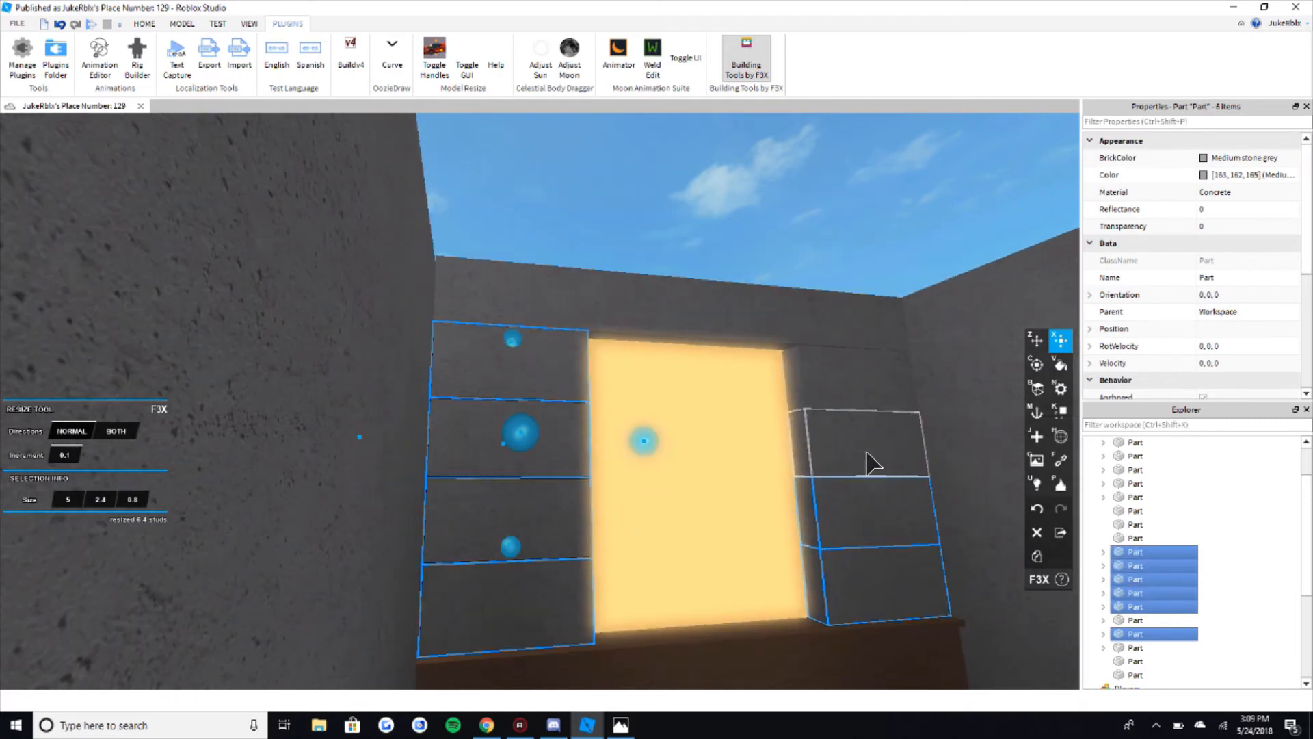
key("h")
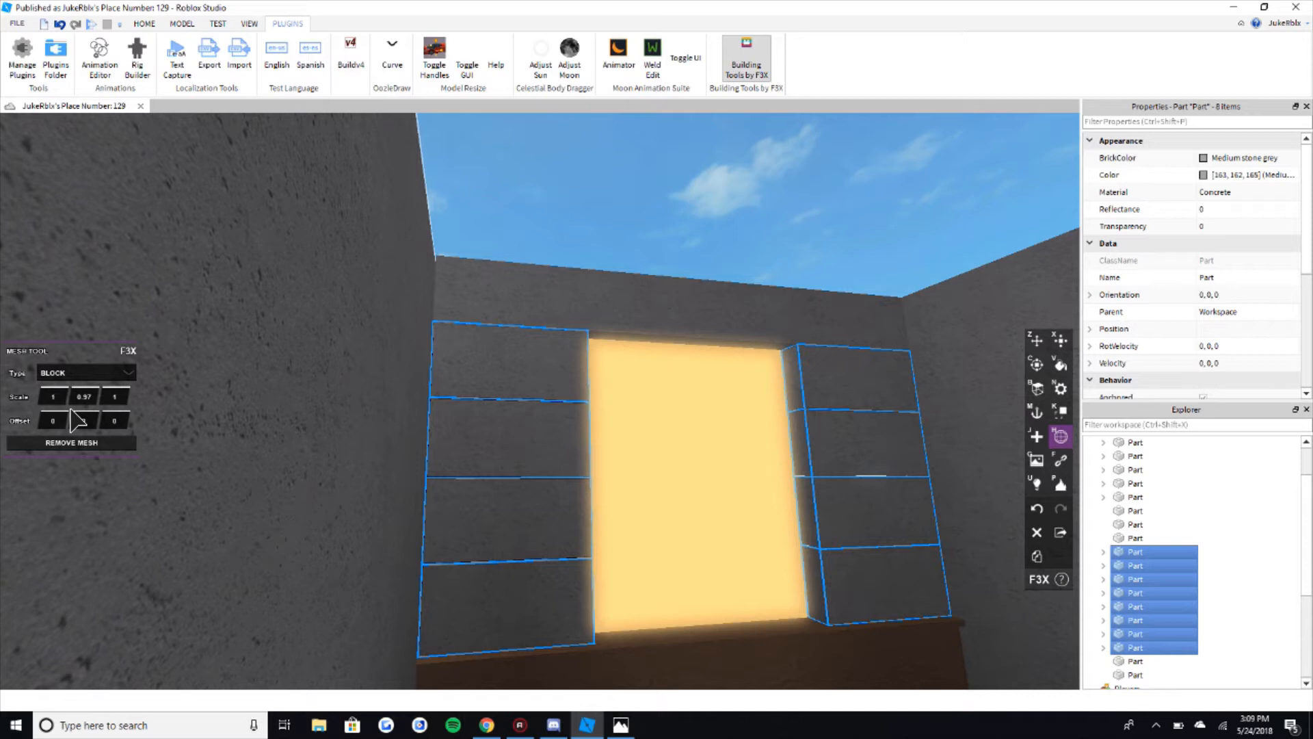
key("z")
left_click(606, 229)
key("a")
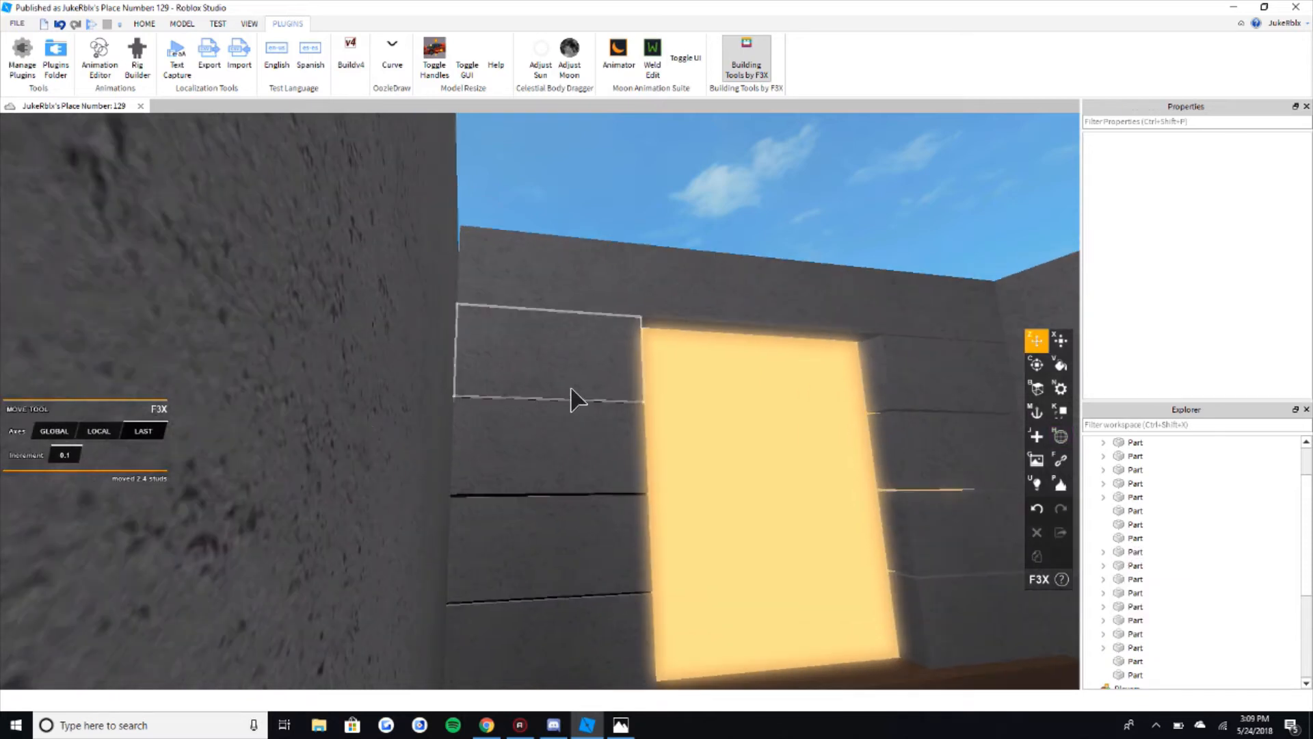
key("e")
key("e")
key("e")
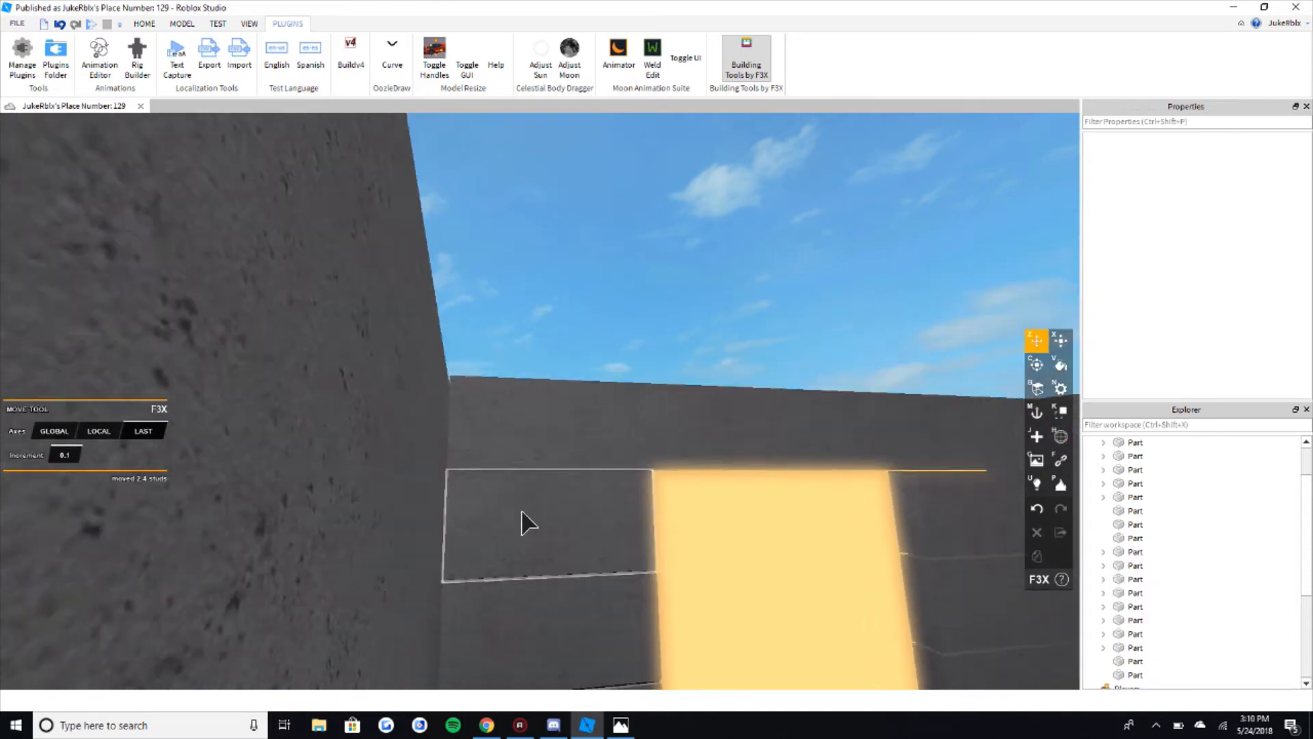
key("e")
right_click_drag(569, 490, 645, 480)
key("w")
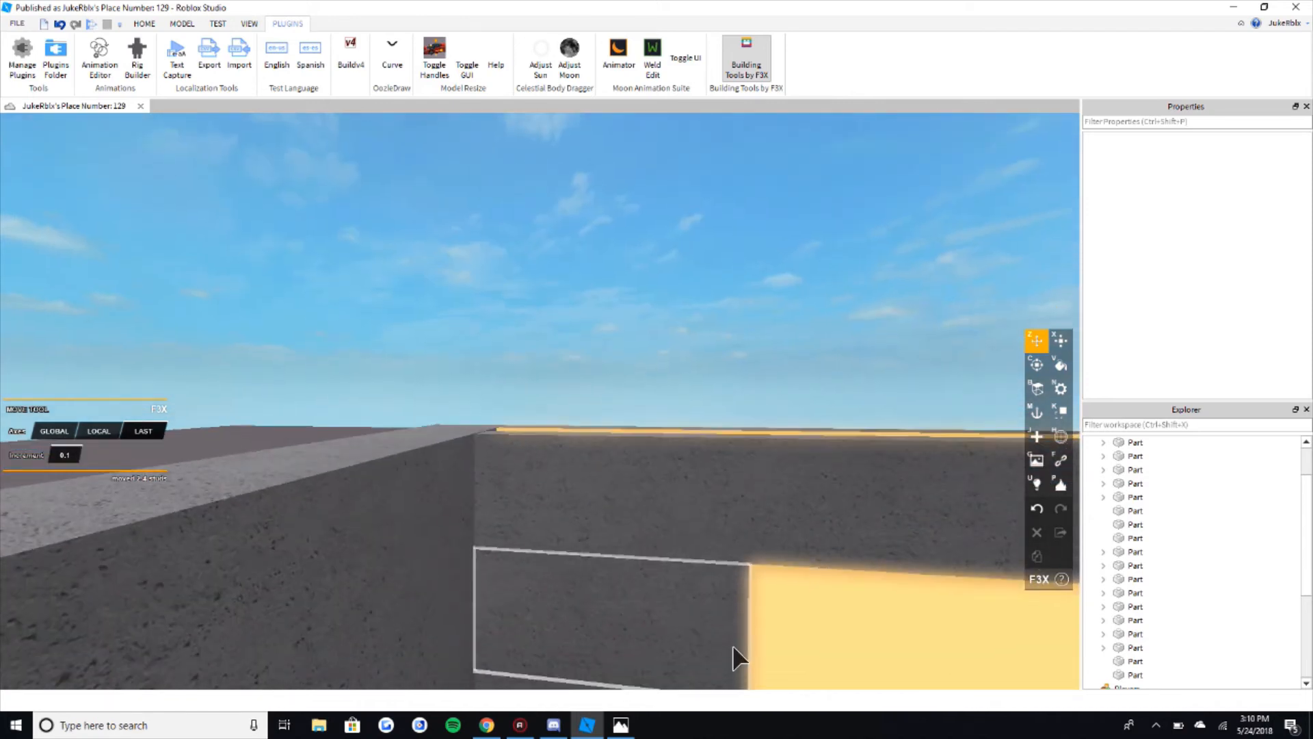
Step: Inspect the dark gaps between the left column's concrete blocks from inside the room
key("q")
key("q")
key("w")
key("d")
key("s")
key("a")
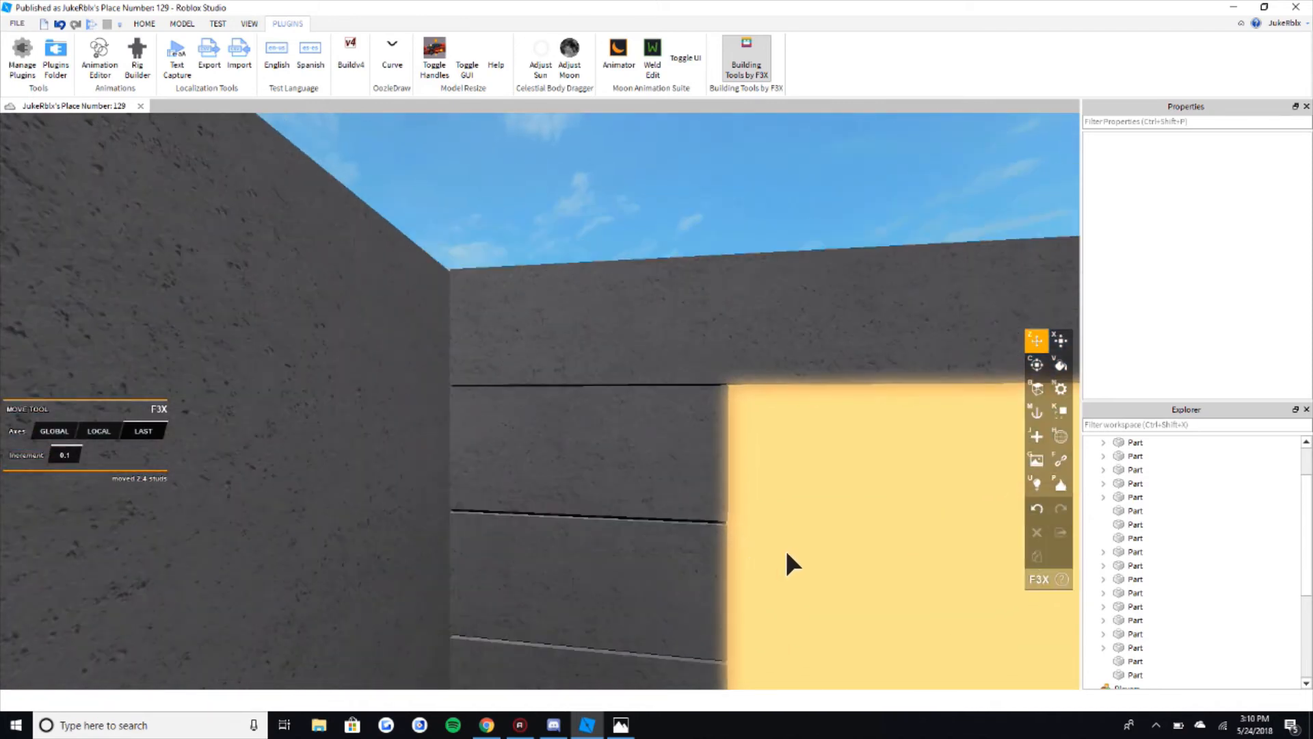
key("d")
key("s")
key("q")
scroll(493, 340, "up", 4)
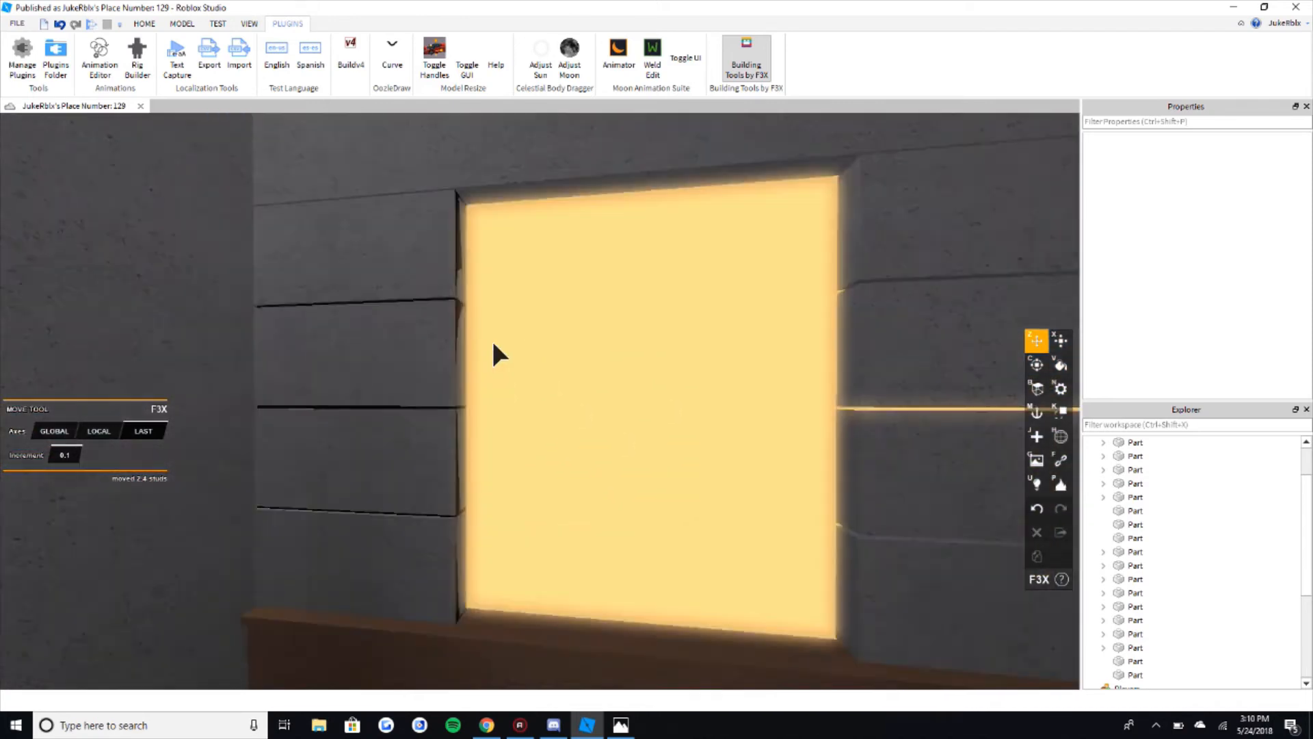
Step: Trim the black backing block behind the left column by 0.1 studs on its window side
key("w")
right_click_drag(435, 267, 440, 273)
left_click(500, 409)
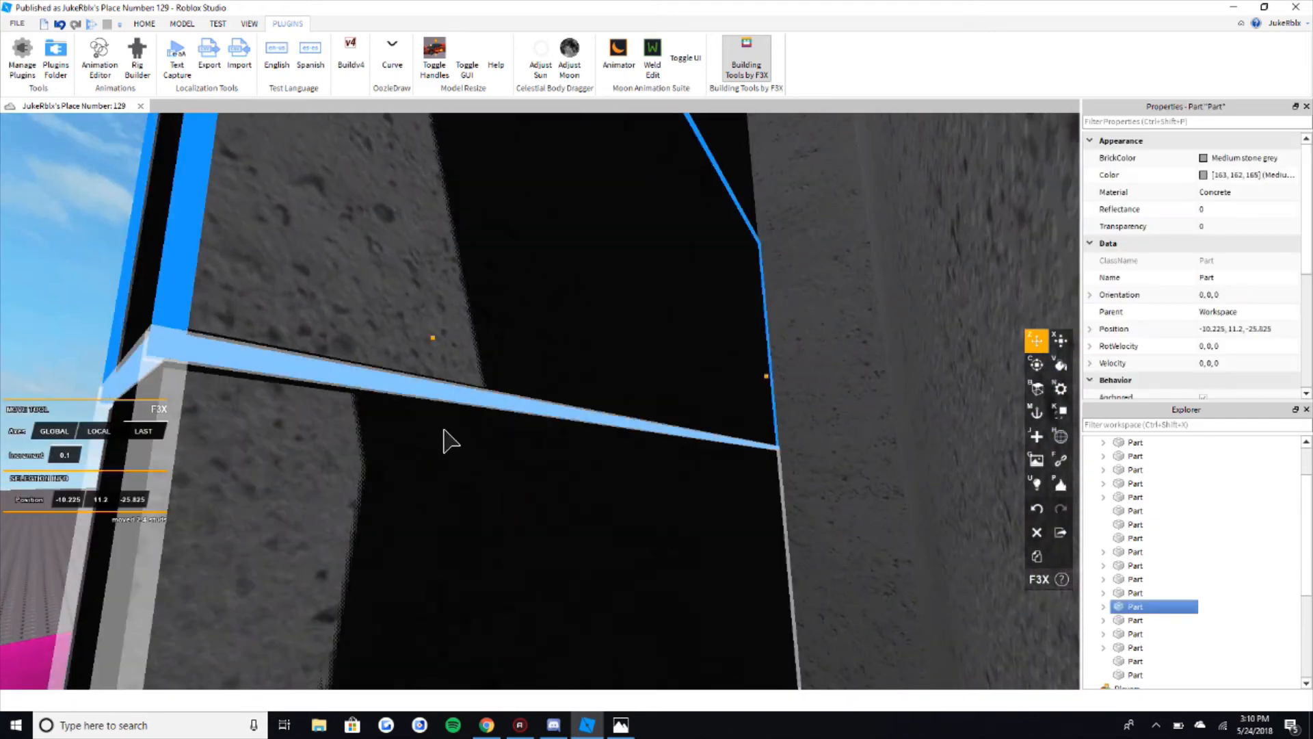
left_click(494, 408)
right_click_drag(498, 415, 492, 412)
key("x")
key("s")
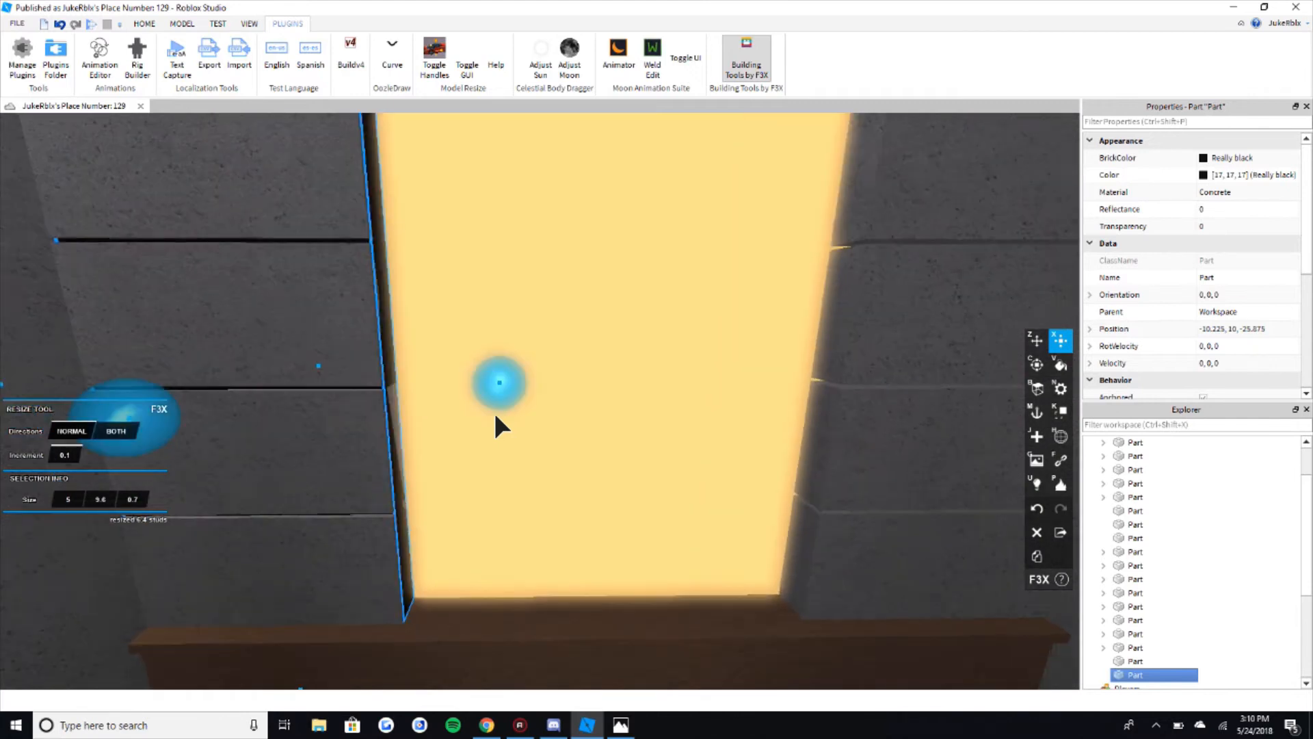
Step: Duplicate the black backing block, move the copy 13.1 studs across to sit behind the right column, and deselect it
key("z")
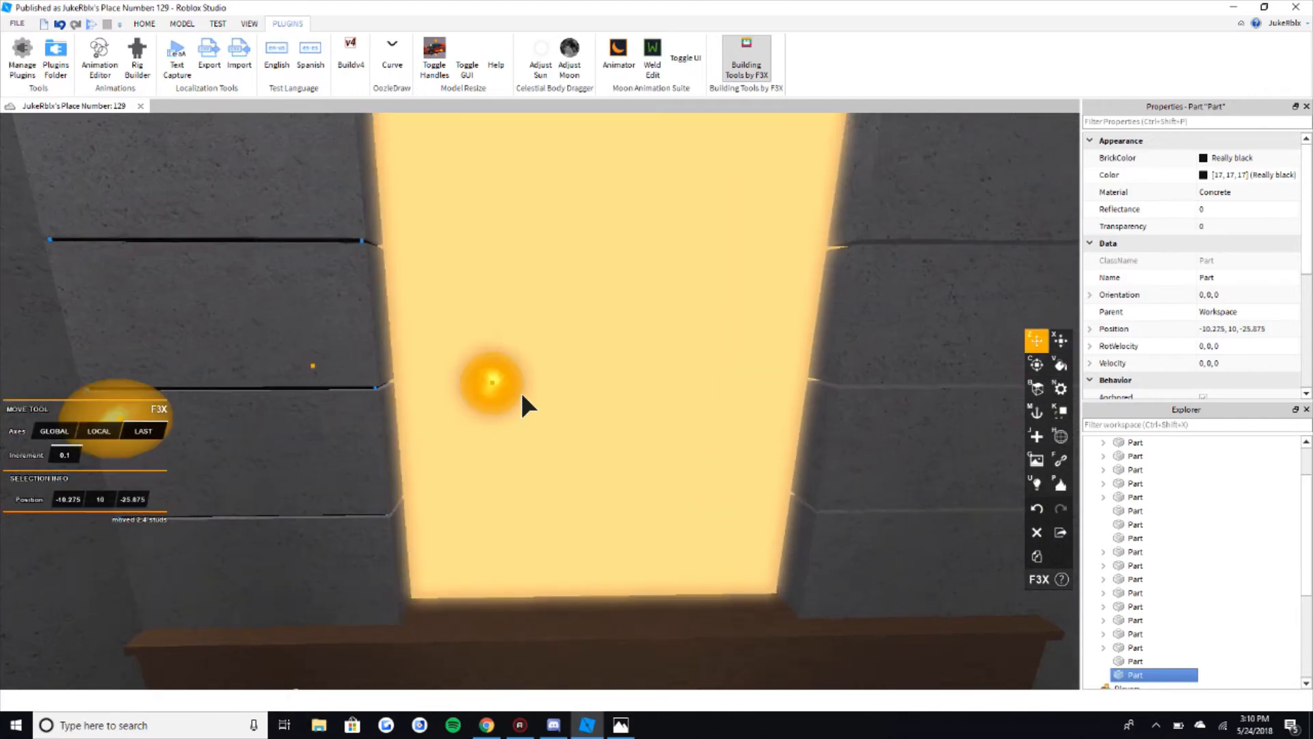
left_click_drag(508, 388, 795, 423)
right_click_drag(664, 428, 616, 282)
key("s")
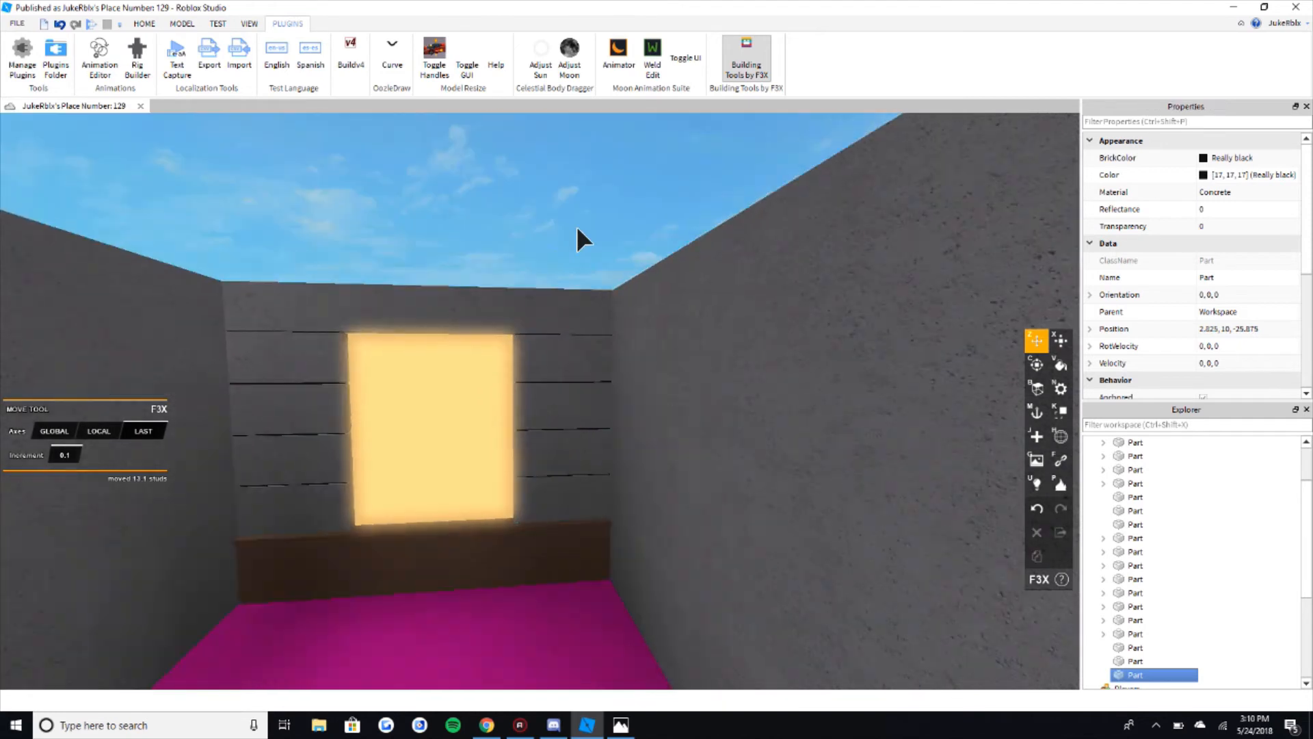
left_click(577, 228)
Step: Check the gaps on both sides of the window up close and review the reference artwork
key("s")
key("w")
right_click_drag(599, 350, 597, 351)
key("w")
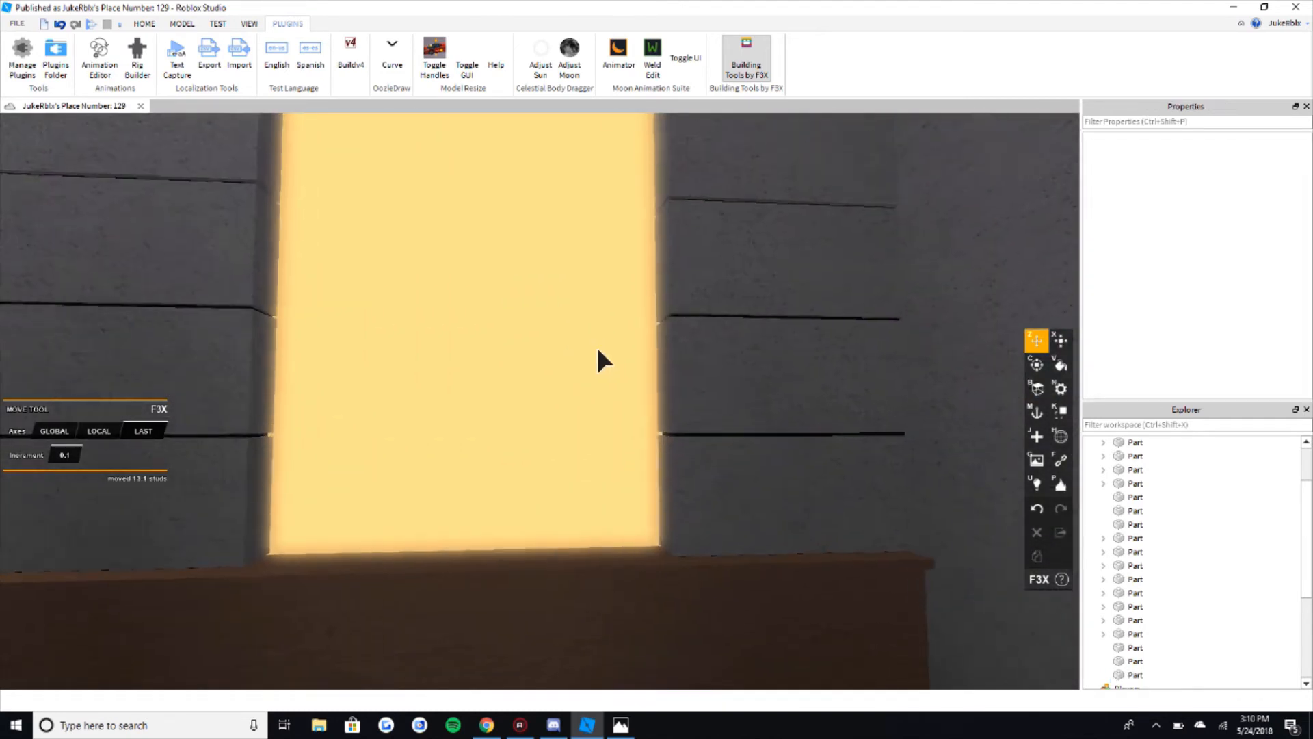
key("s")
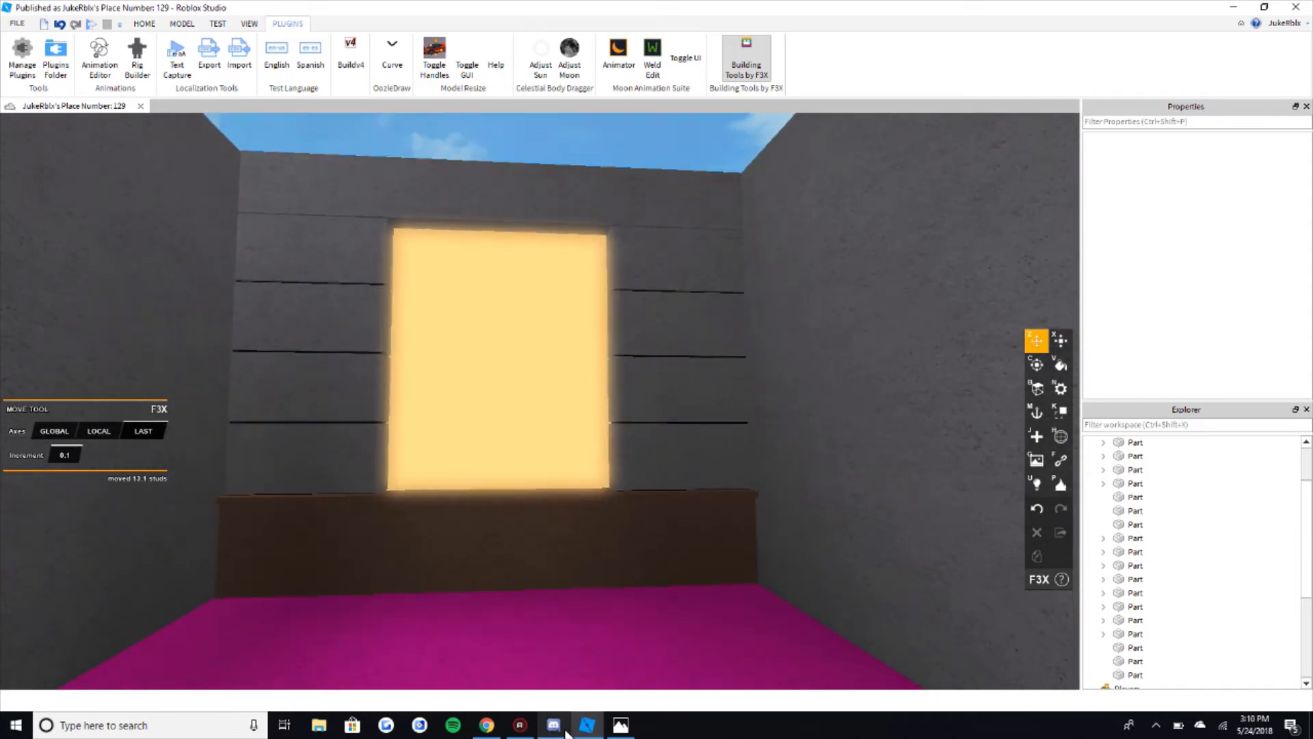
left_click(619, 726)
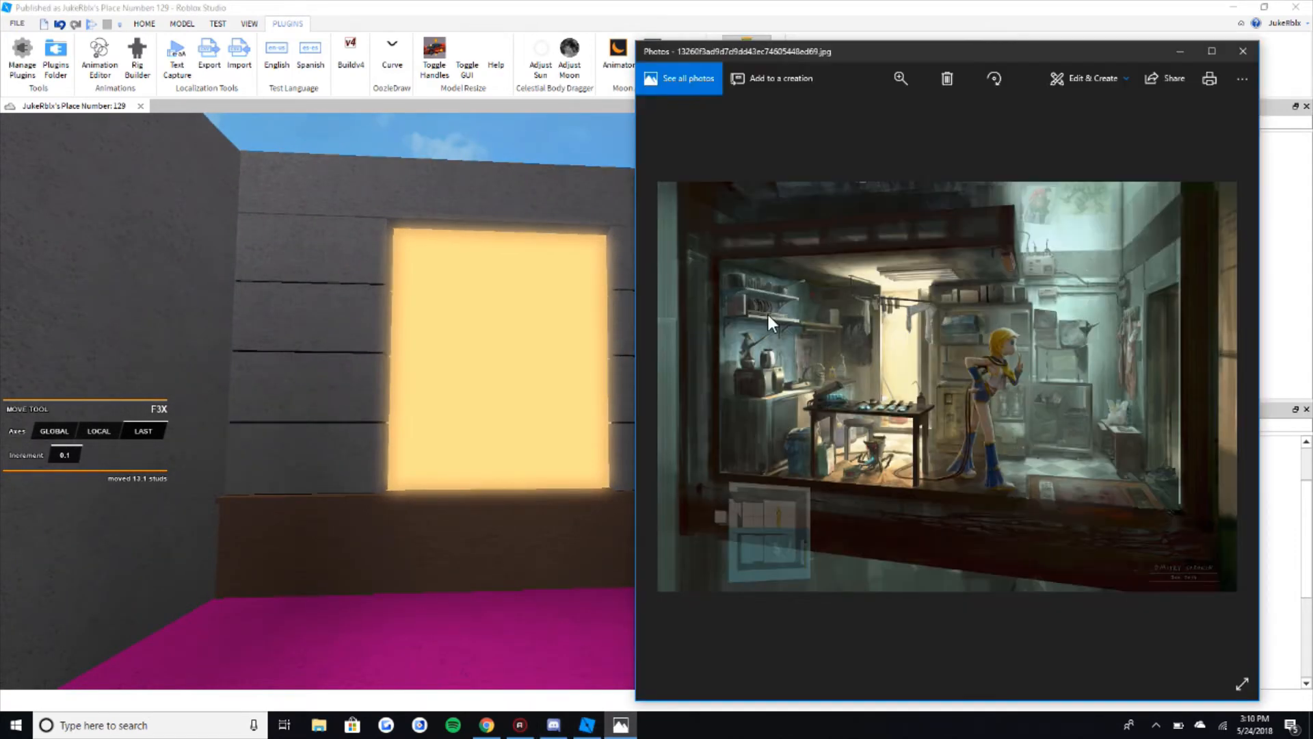
left_click(1245, 51)
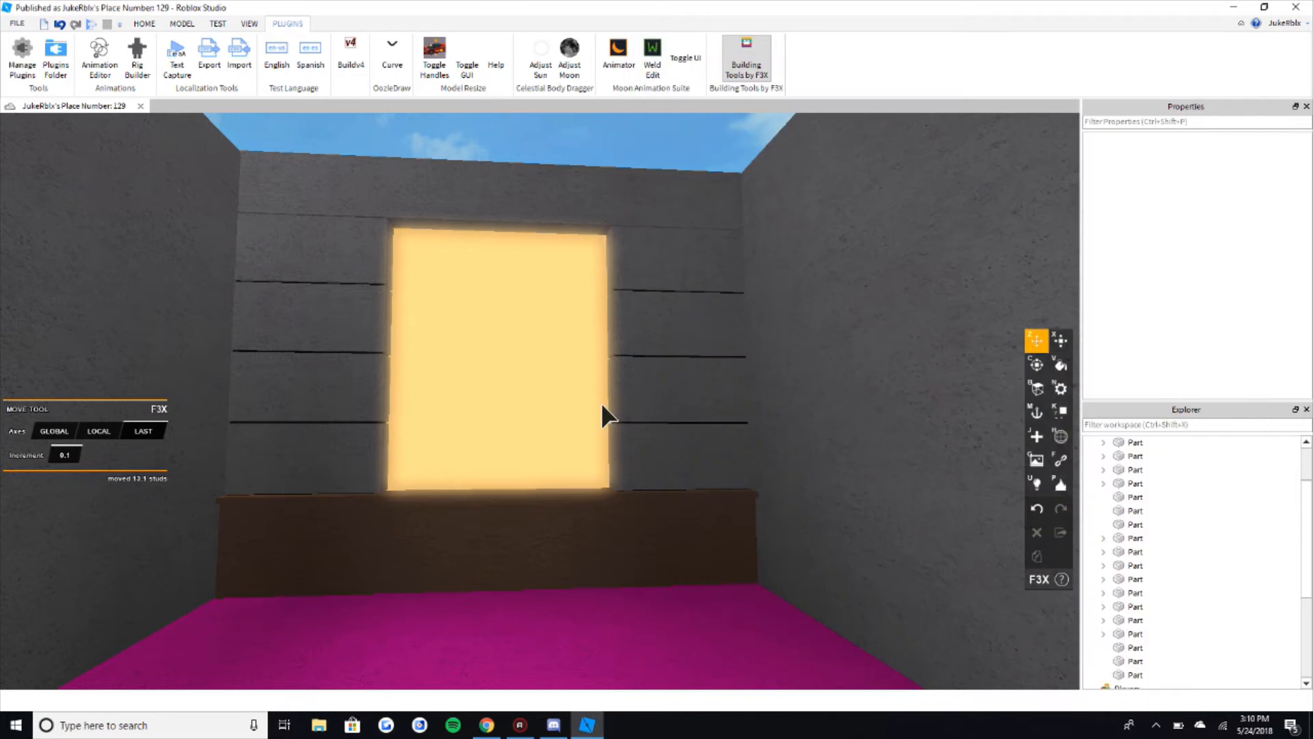
Step: Duplicate the left column's lowest concrete block and narrow the copy to a 0.2-stud-wide strip at the window's edge
right_click_drag(602, 402, 630, 190)
key("w")
right_click_drag(543, 381, 524, 417)
key("x")
left_click(529, 423)
key("z")
scroll(648, 401, "down", 2)
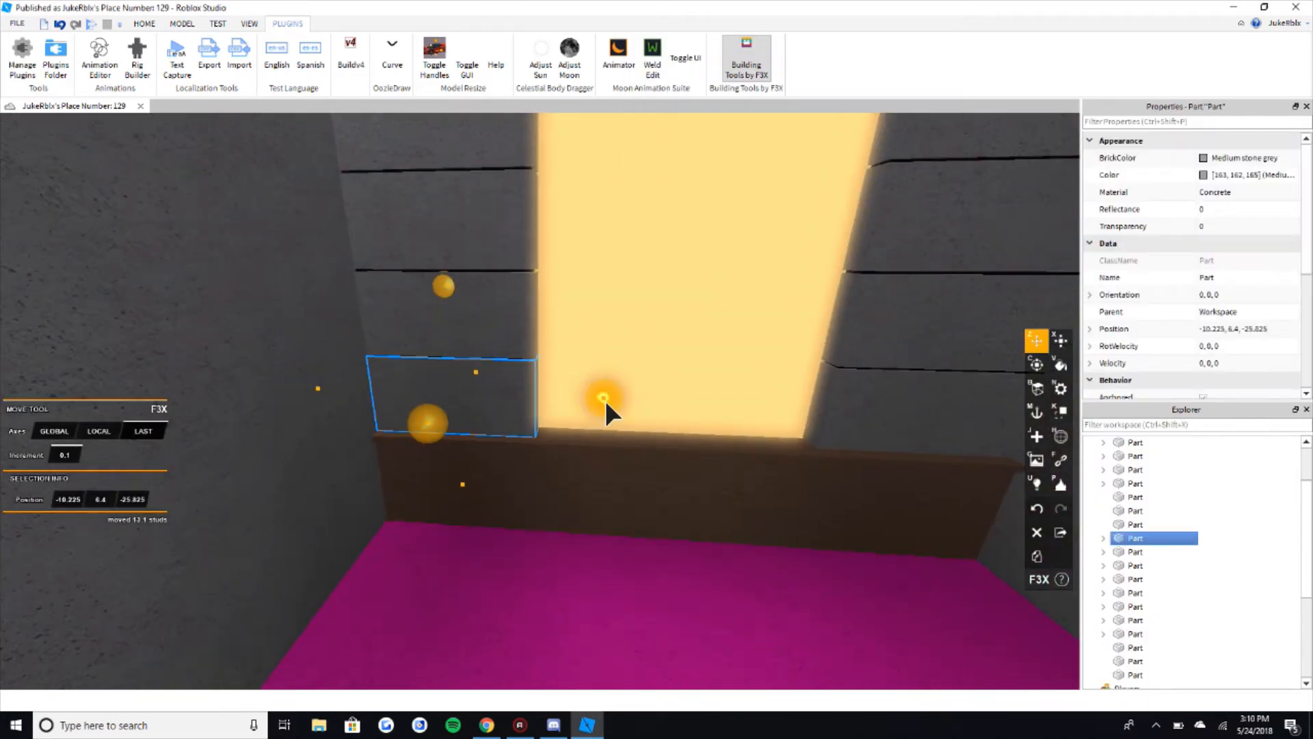
key("shift+c")
mouse_move(606, 400)
left_mouse_down()
mouse_move(792, 406)
mouse_move(620, 403)
left_mouse_up()
key("x")
key("w")
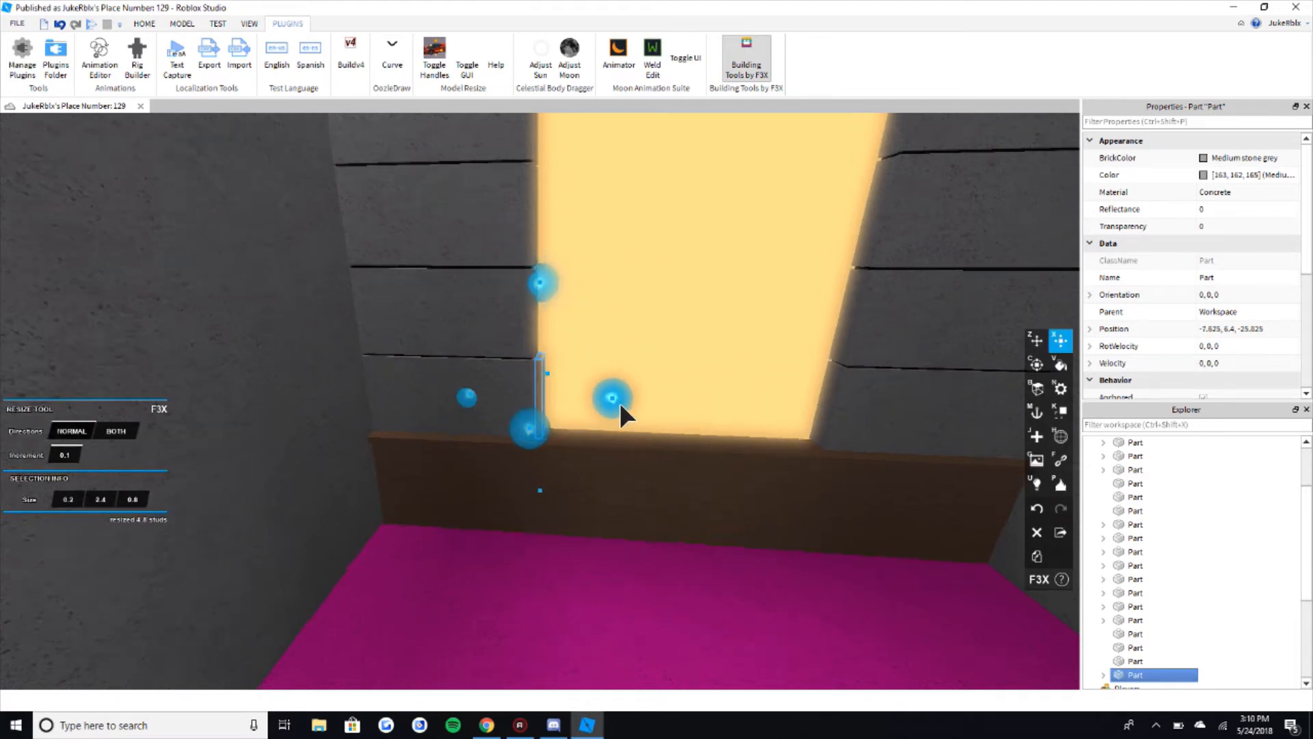
Step: Widen the strip at the window's edge to 0.3 studs and make it 0.9 studs deep
key("a")
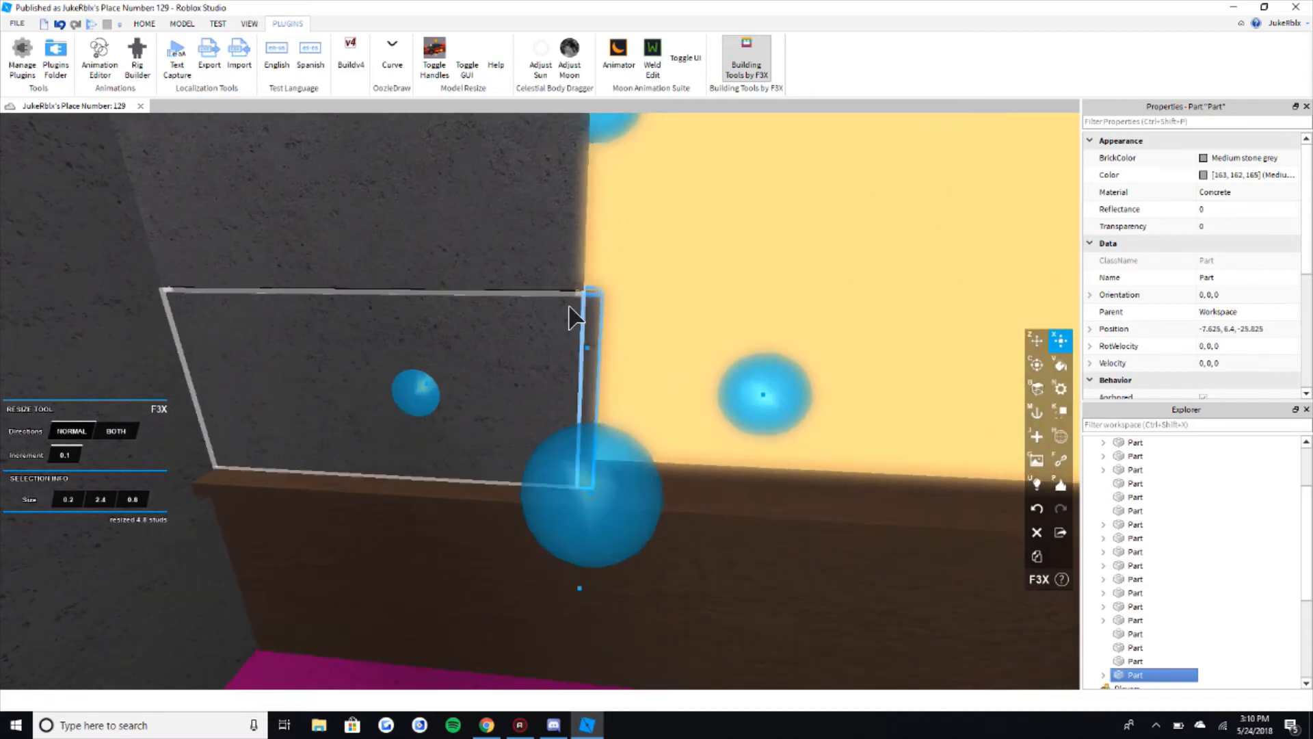
left_click_drag(442, 393, 426, 402)
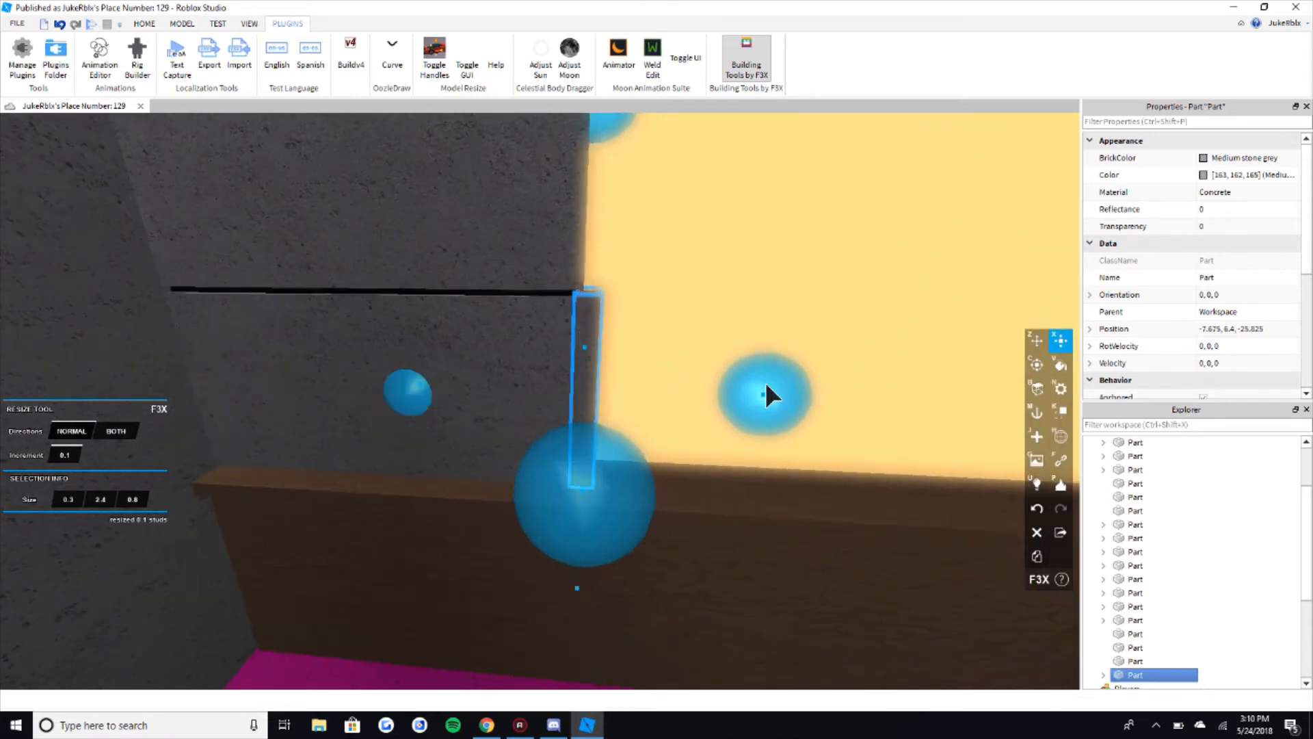
right_click_drag(765, 384, 437, 443)
left_click_drag(352, 457, 339, 455)
right_click_drag(616, 347, 646, 222)
scroll(646, 222, "down", 1)
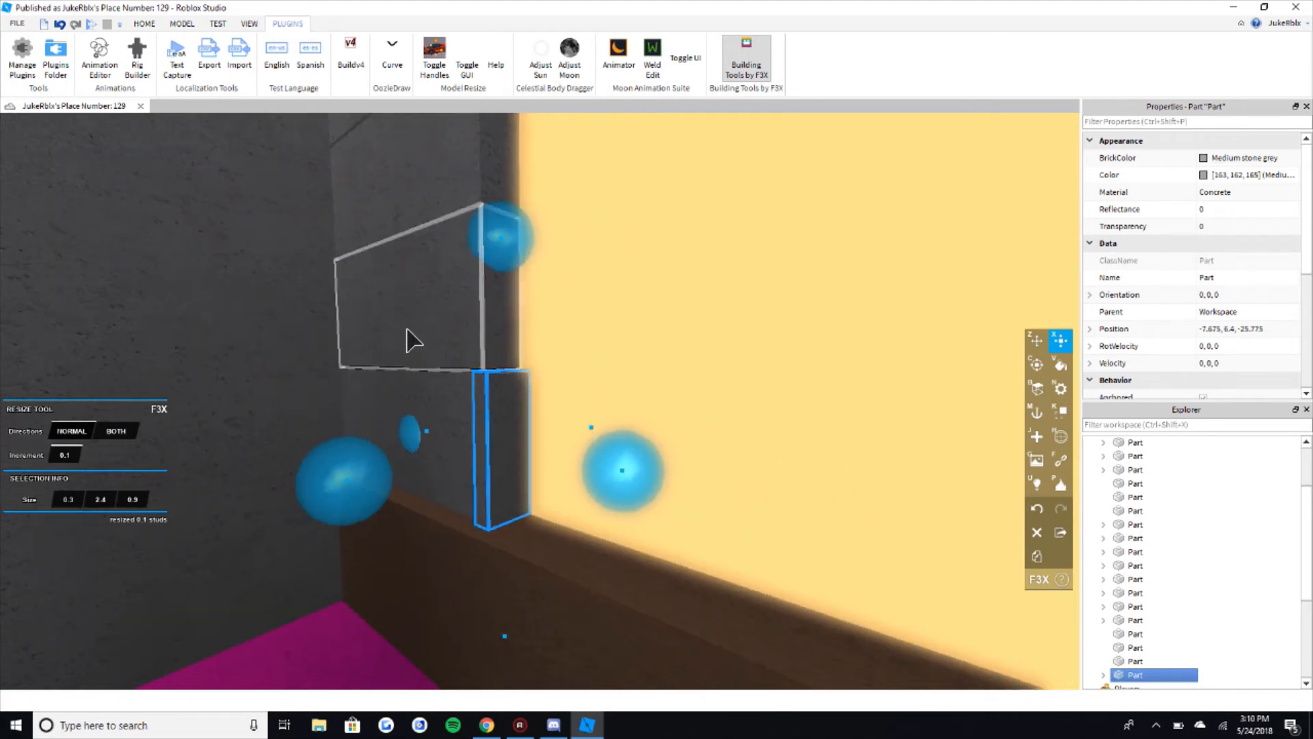
Step: Give the window-edge strip the Metal material and paint it Light stone grey
key("v")
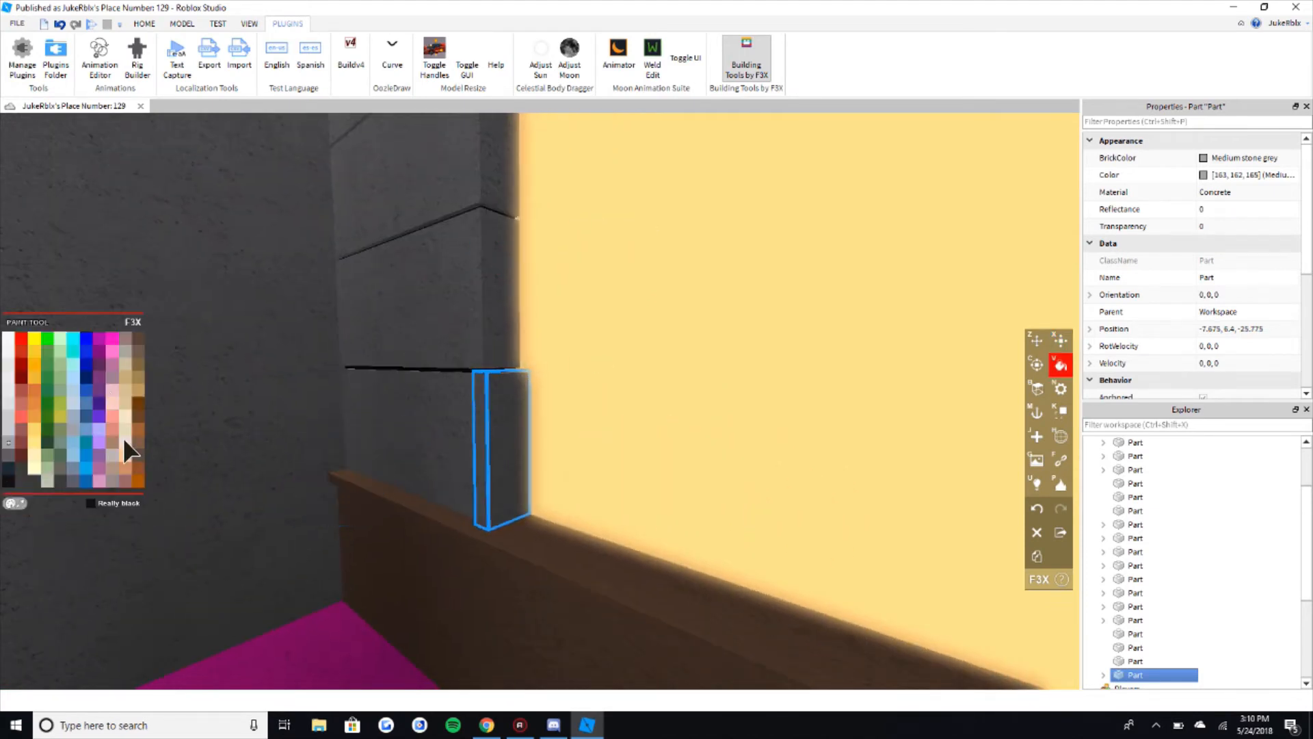
left_click(9, 351)
key("n")
left_click(106, 377)
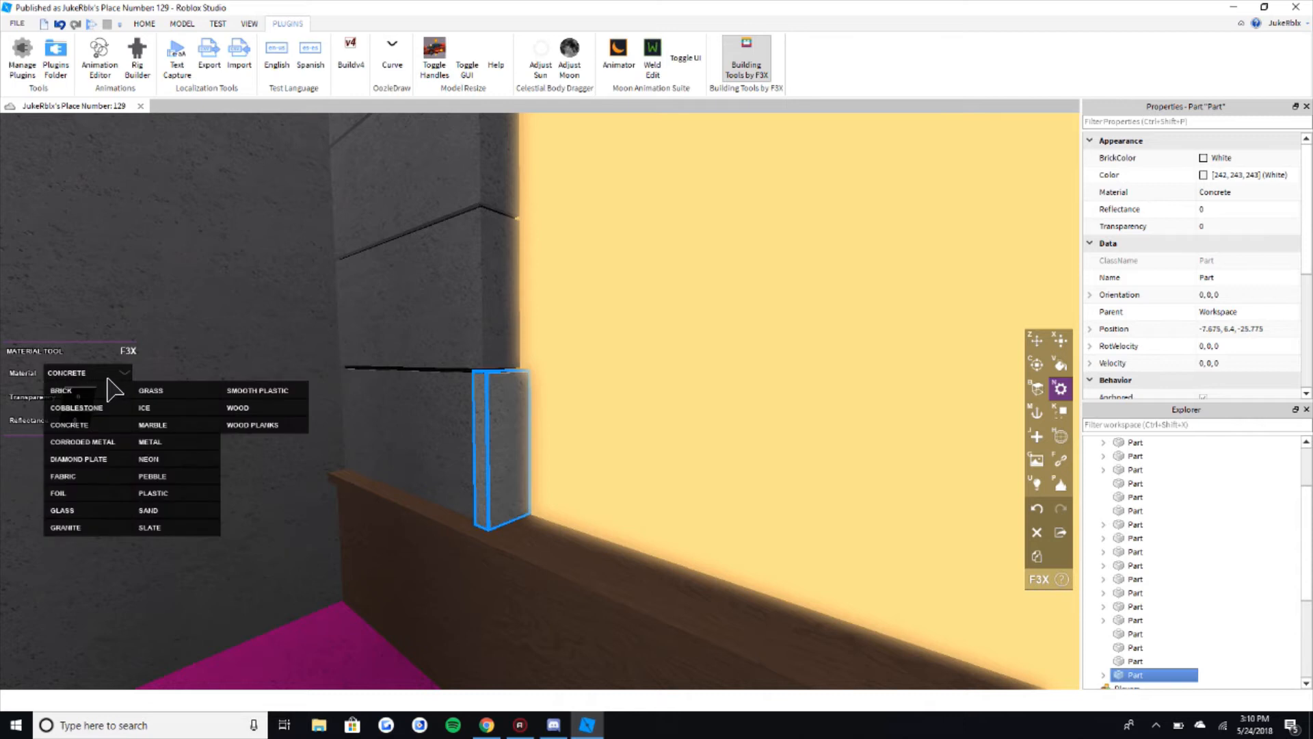
left_click(183, 442)
key("v")
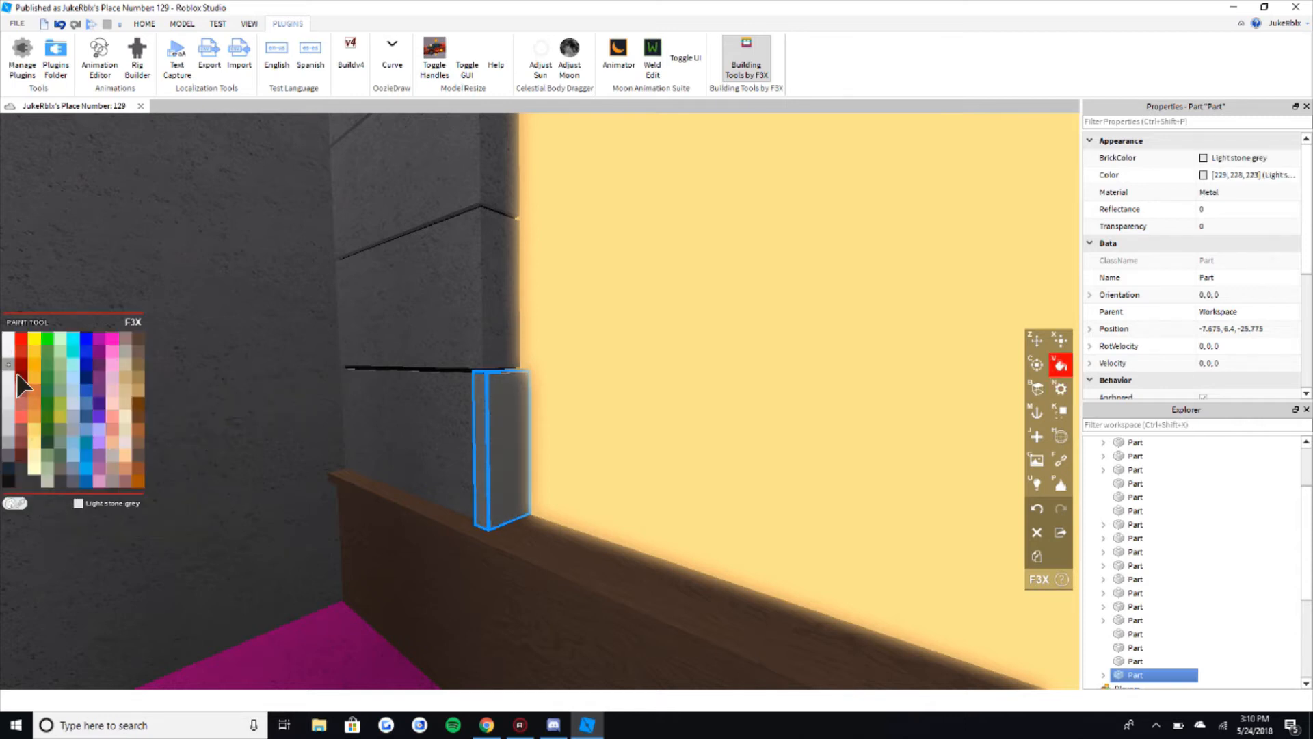
Step: Remove the metal strip's mesh and extend it upward to 9.6 studs, matching the window's full height
key("x")
right_click_drag(479, 407, 508, 410)
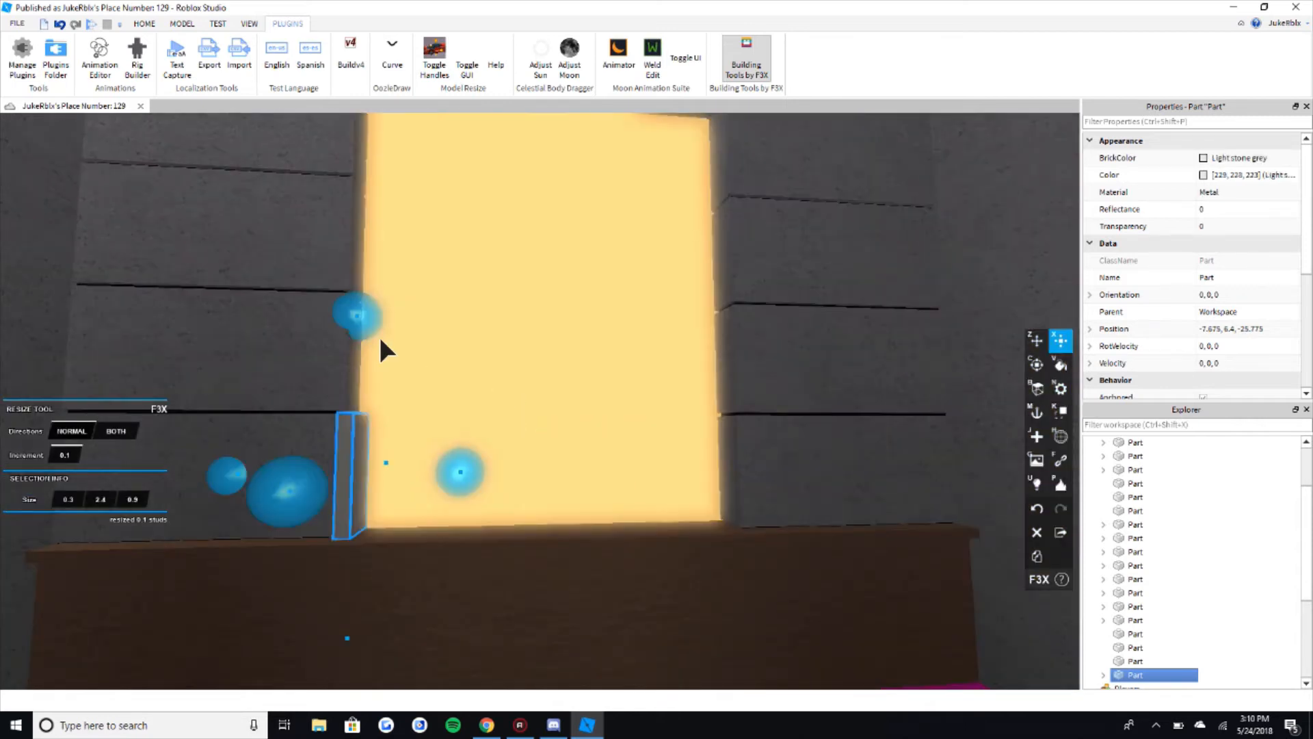
left_click_drag(381, 338, 440, 293)
key("e")
scroll(410, 240, "up", 2)
scroll(366, 239, "down", 1)
key("h")
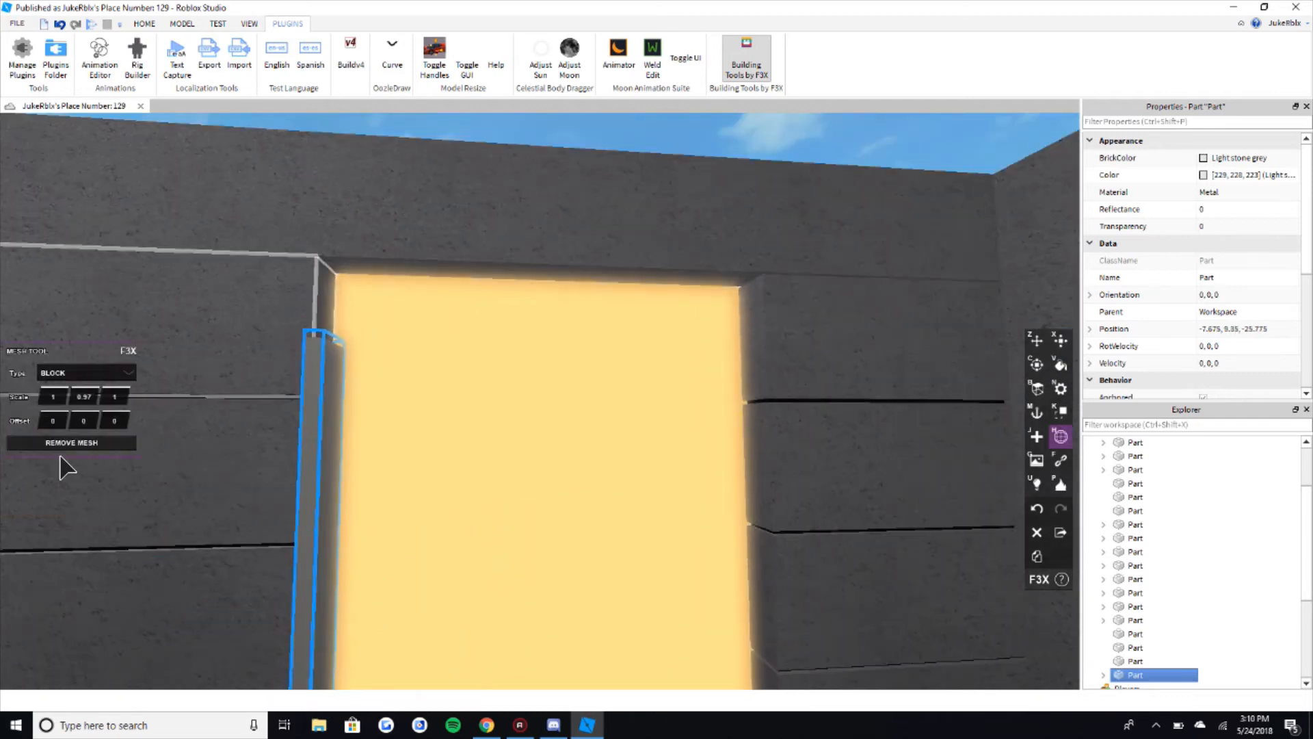
left_click(87, 446)
key("x")
scroll(349, 204, "down", 2)
left_click_drag(337, 210, 361, 207)
Step: Duplicate the metal strip onto the window's opposite edge and place another copy just inside that one
key("z")
key("shift+c")
key("d")
left_click_drag(487, 506, 537, 491)
key("w")
key("d")
key("s")
key("x")
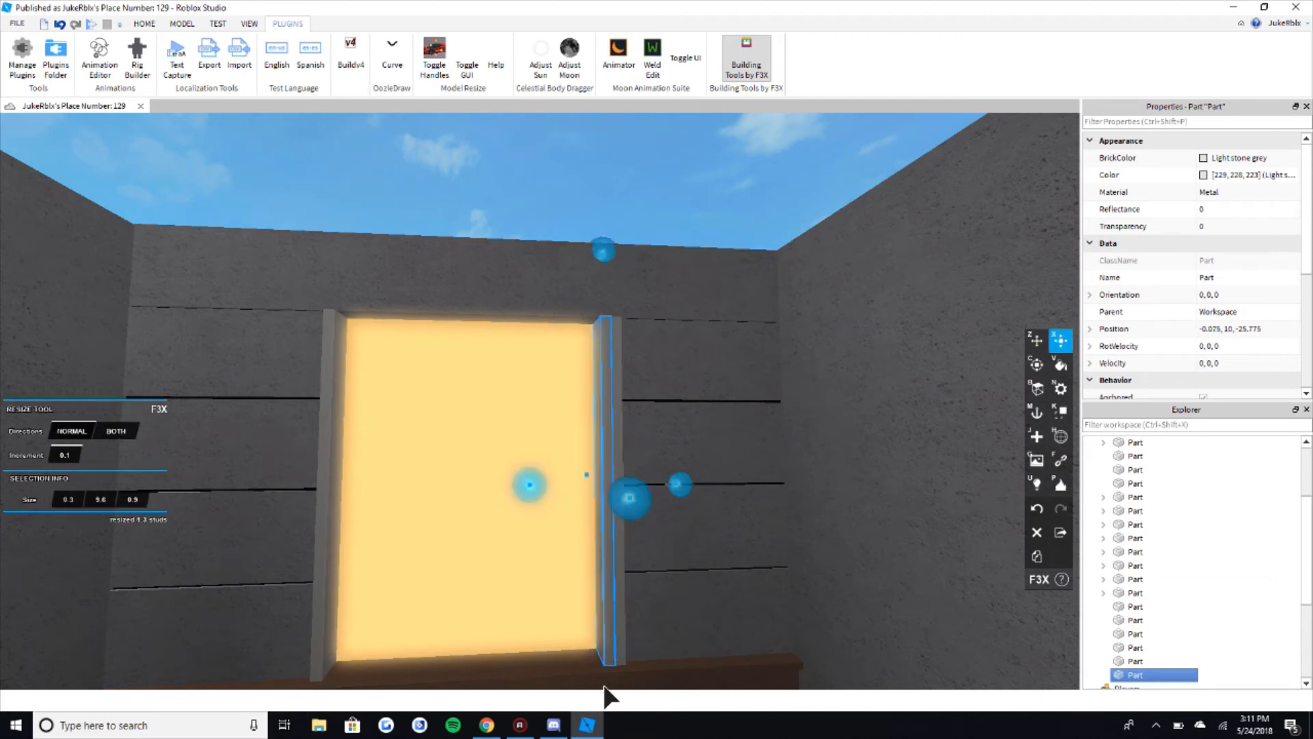
Step: Shorten the inner copy to 0.3 studs high at the window's top, stretch it 7.6 studs across as a header, and deselect
key("s")
key("w")
left_click_drag(587, 605, 623, 395)
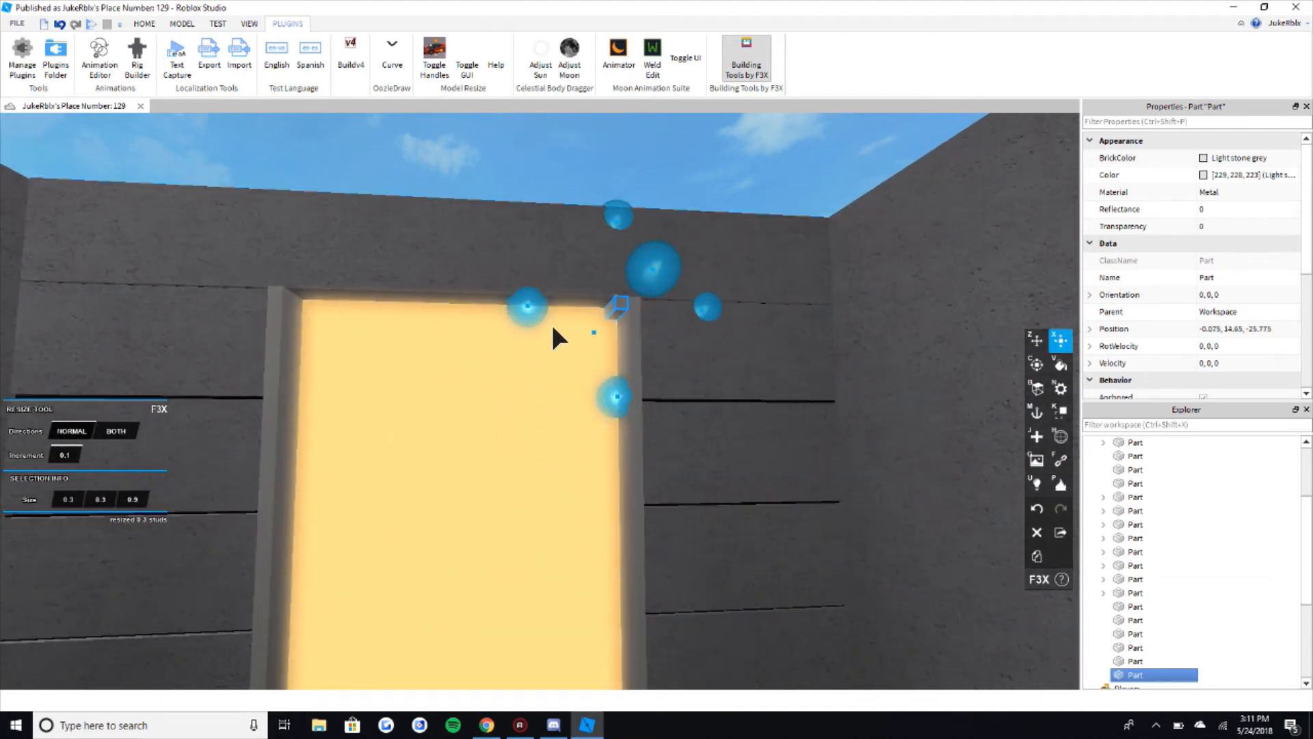
left_click_drag(527, 307, 205, 320)
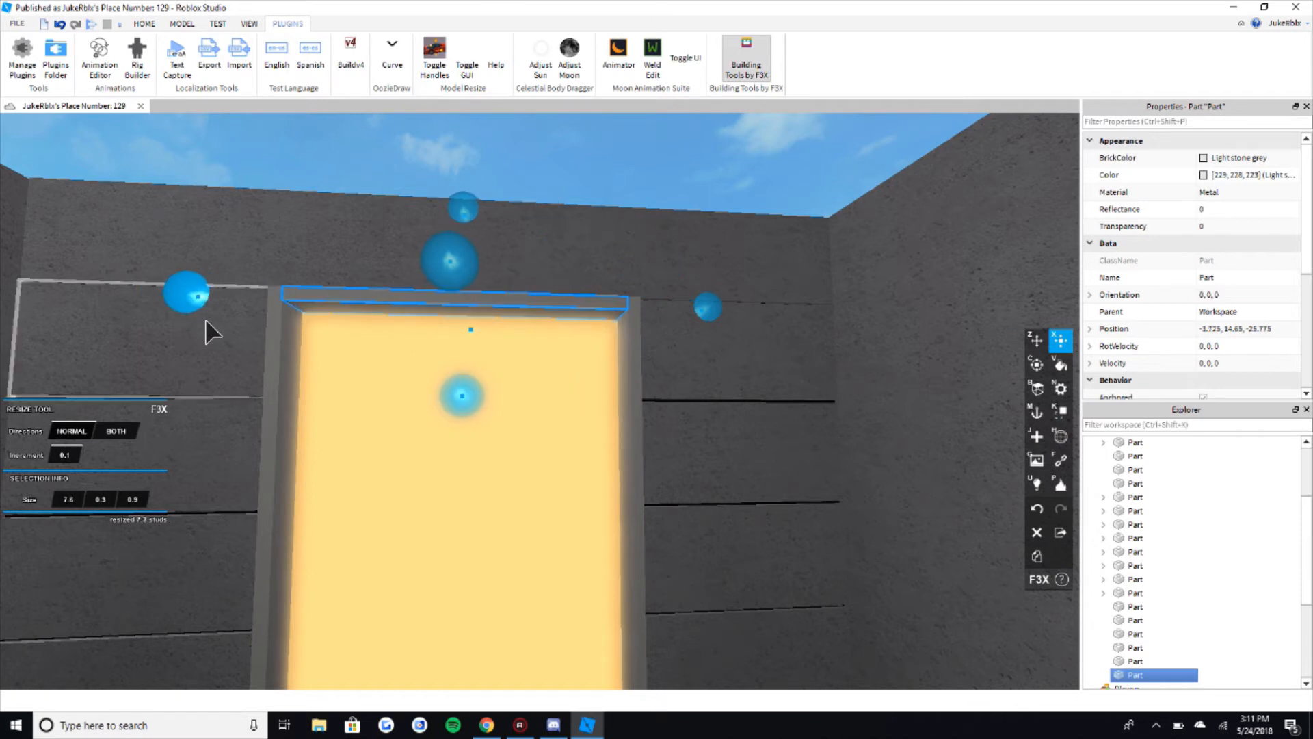
key("s")
left_click(591, 236)
Step: Resize the neon window panel's depth by 0.1 studs on its room-facing side and deselect it
key("s")
key("w")
right_click_drag(653, 387, 651, 383)
key("d")
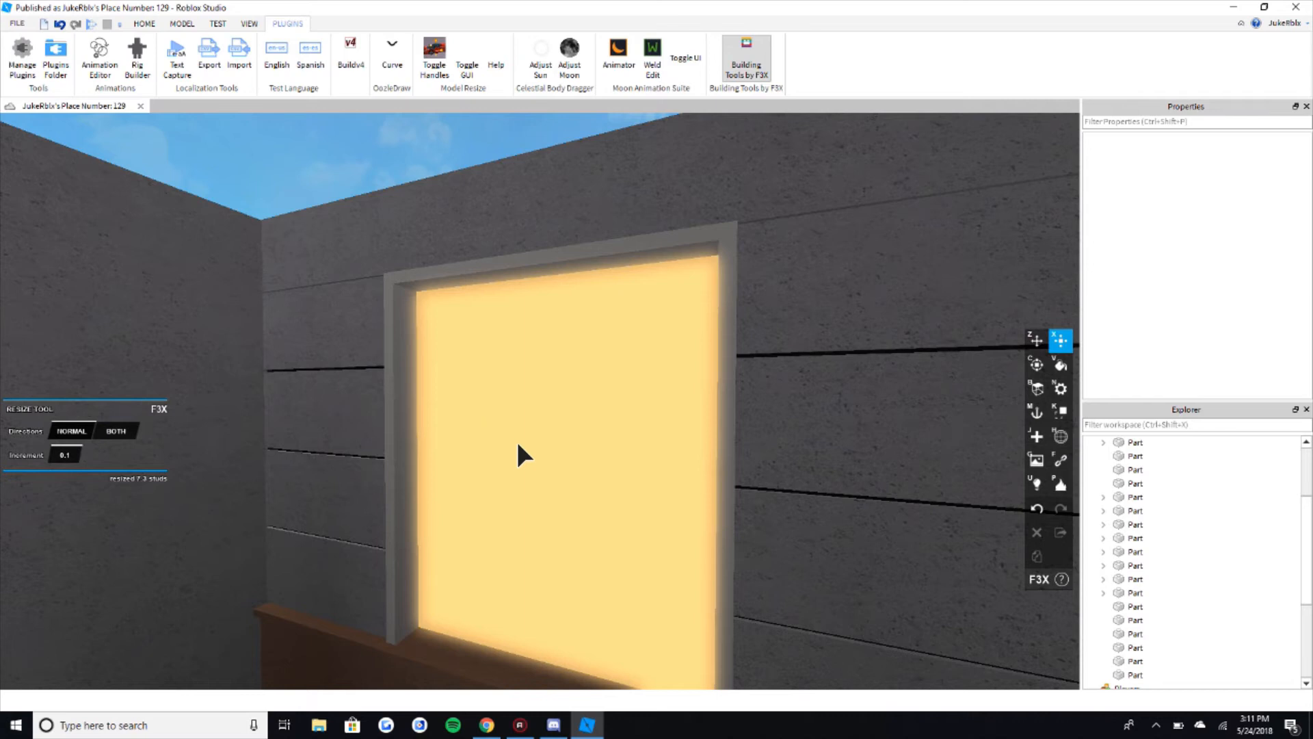
left_click(518, 443)
key("w")
key("e")
right_click_drag(531, 441, 531, 438)
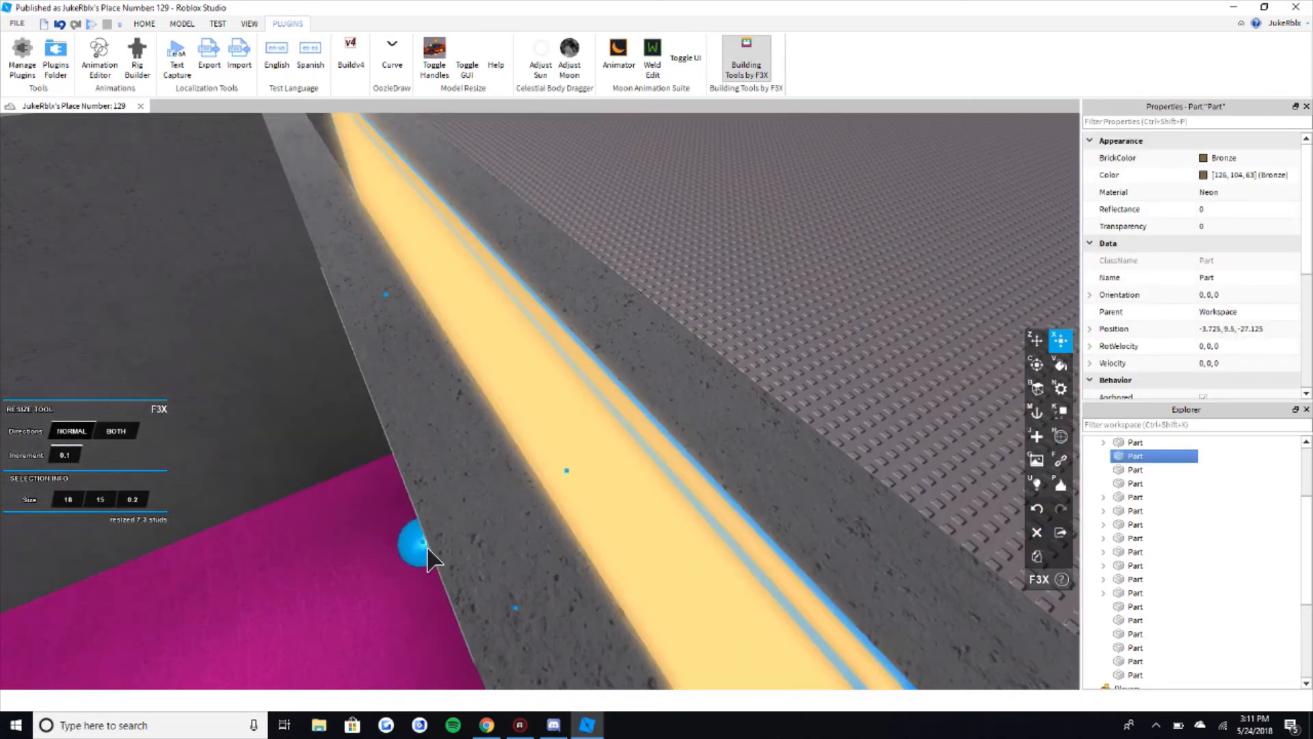
left_click_drag(427, 549, 445, 547)
right_click_drag(841, 246, 838, 241)
key("d")
key("a")
left_click(835, 247)
Step: Inspect the finished frame, shrink the Studio window to reach the desktop, and view the office_days reference image
key("a")
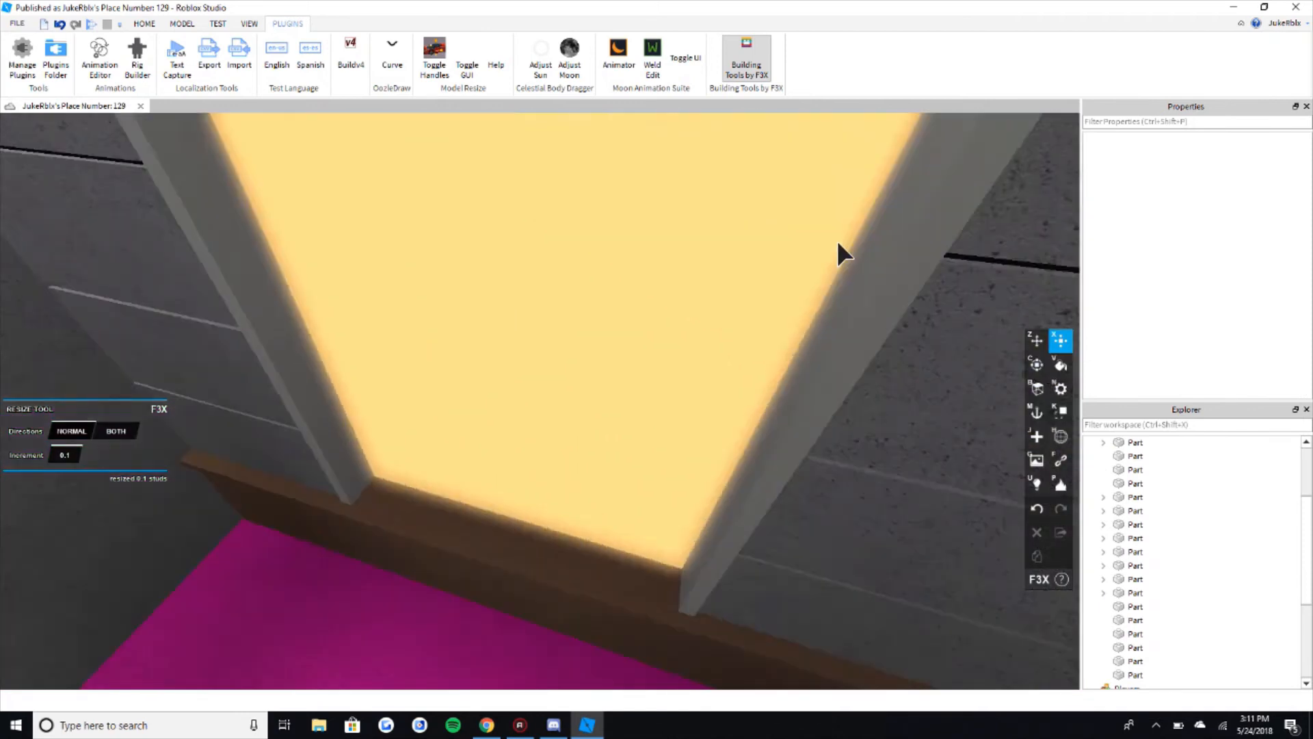
key("s")
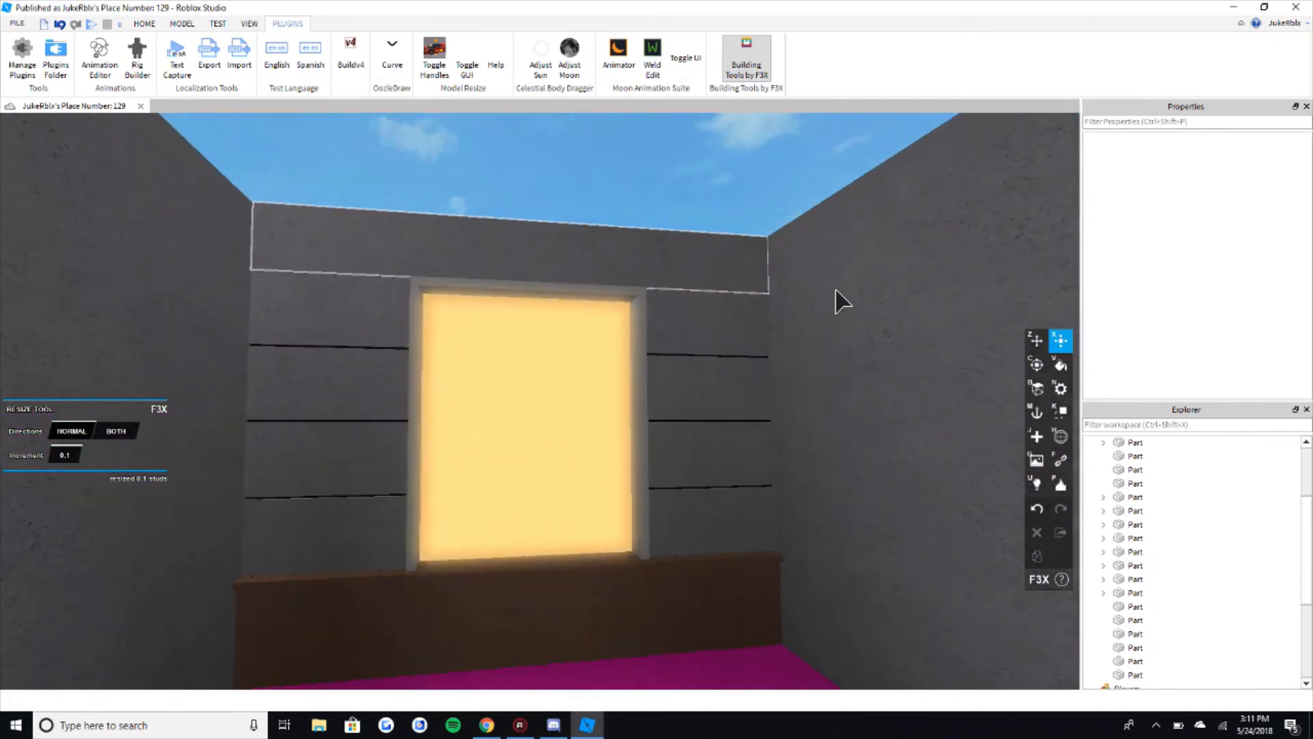
key("w")
key("w")
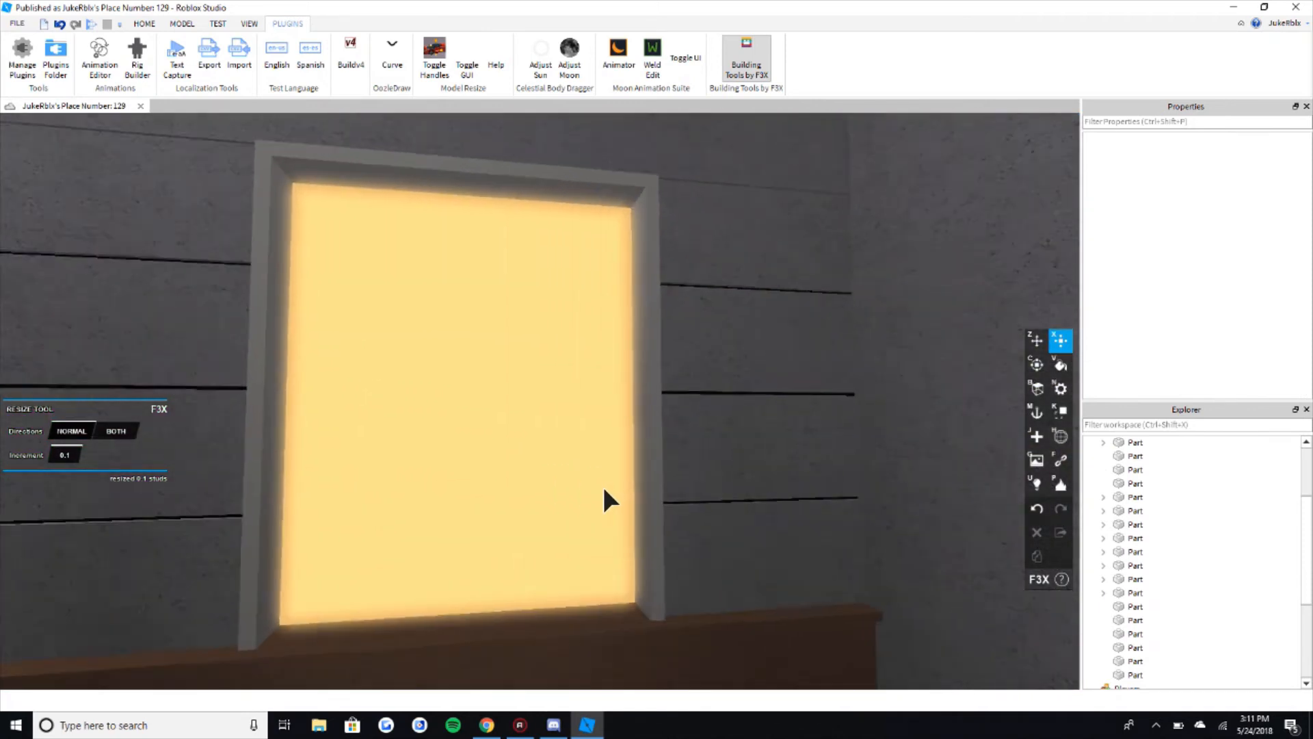
left_click(652, 486)
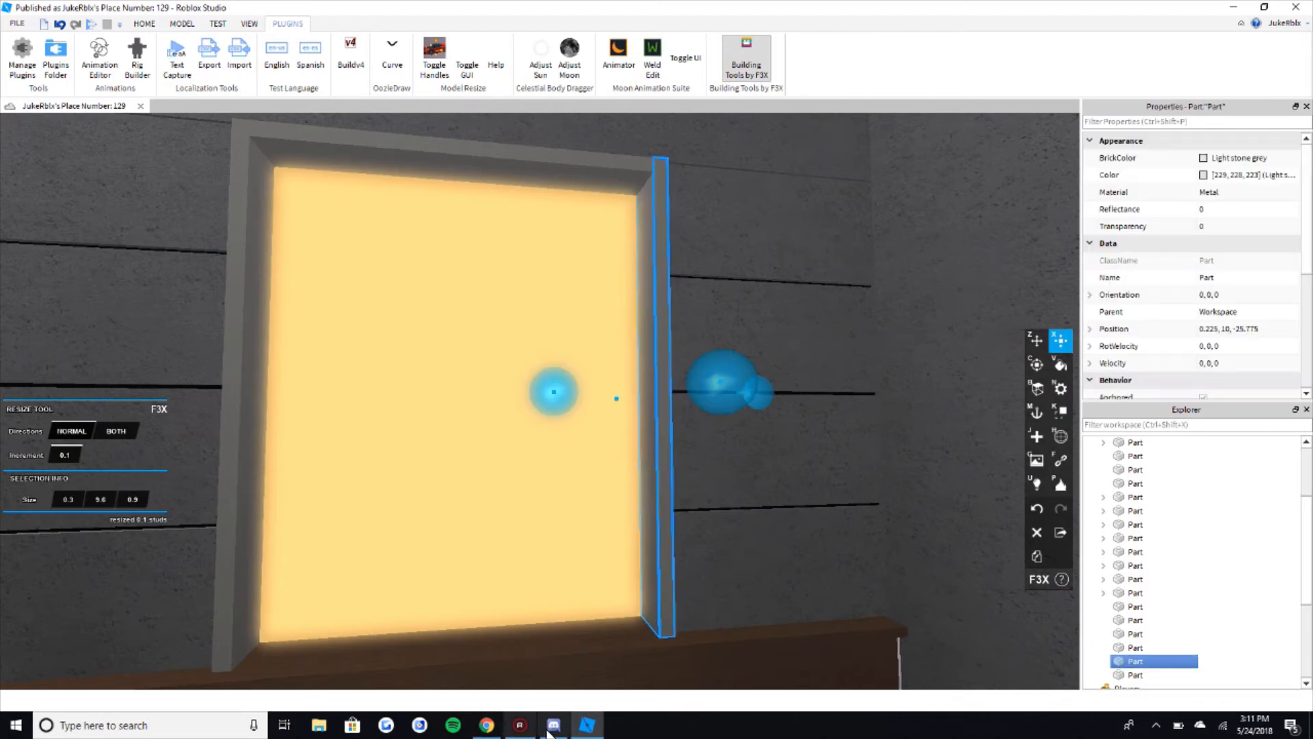
left_click(1262, 8)
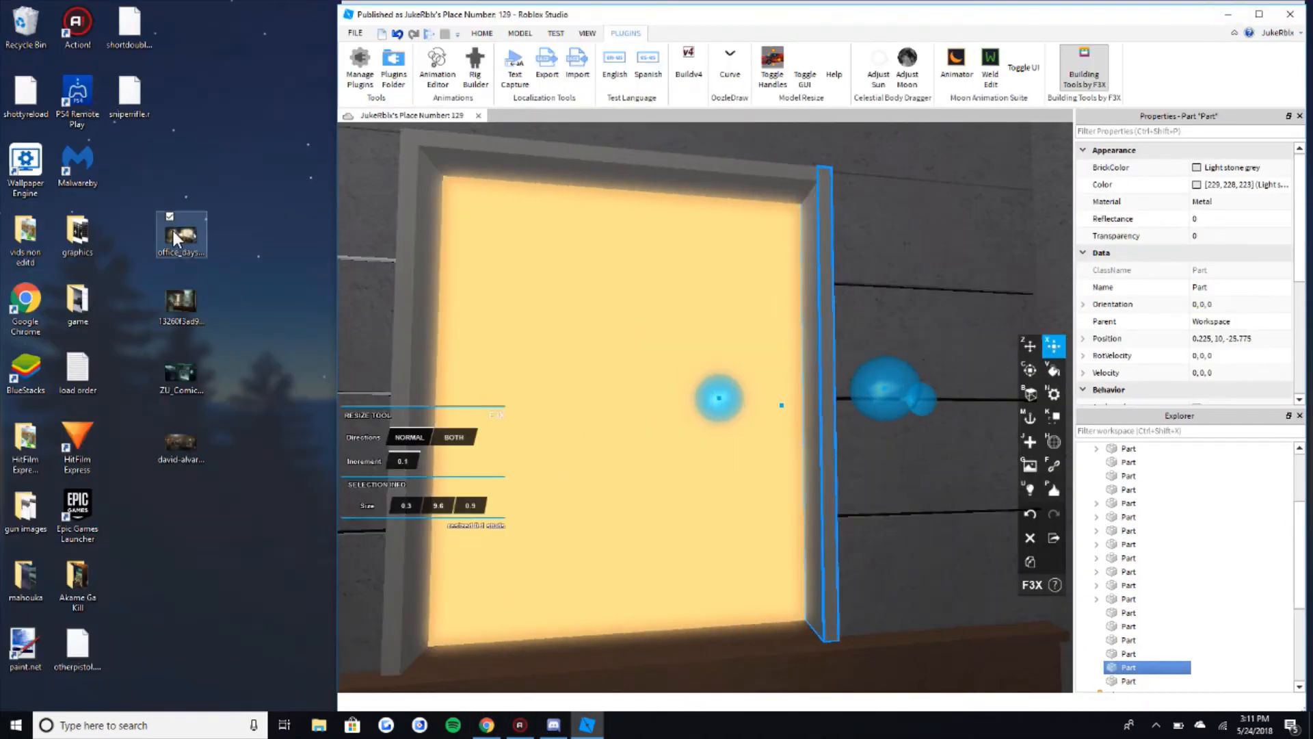
left_click(174, 233)
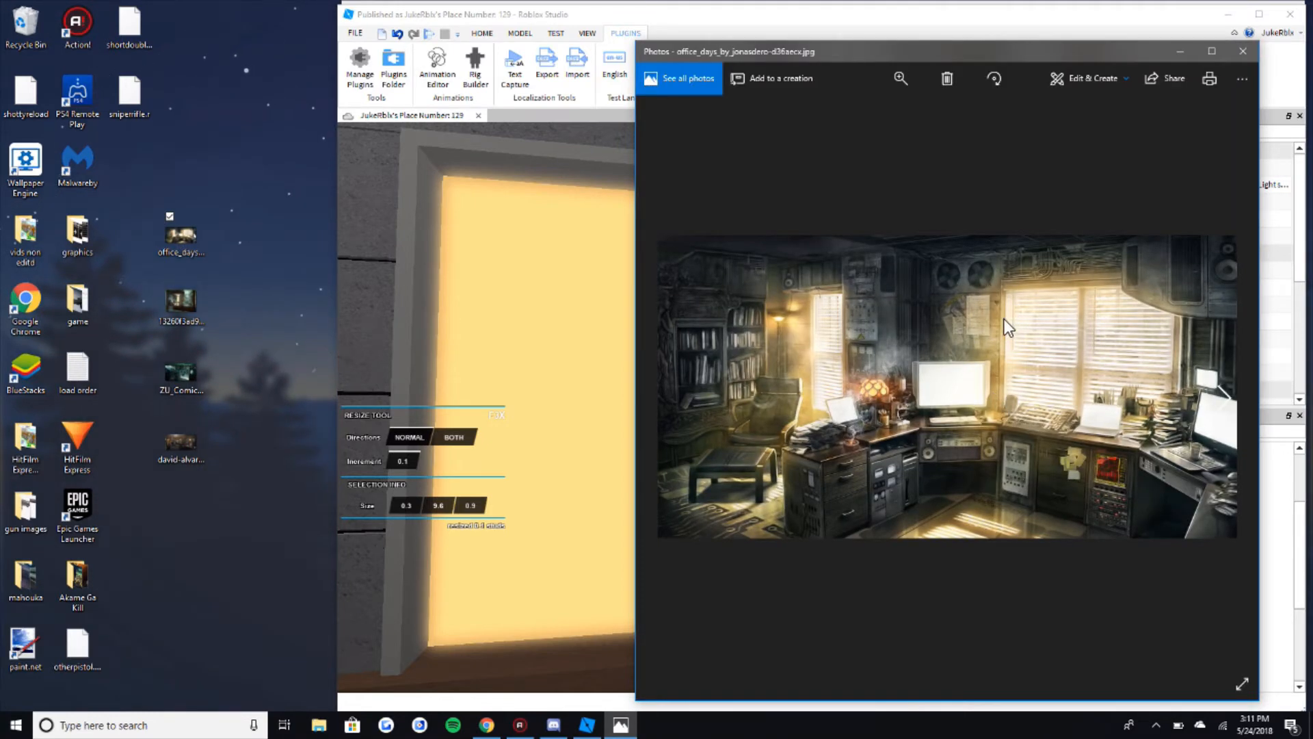
left_click(1244, 52)
Step: Reduce the depth of both vertical metal frame strips beside the window to 0.7 studs
right_click_drag(729, 254, 589, 415)
left_click(649, 274)
left_click_drag(589, 415, 601, 415)
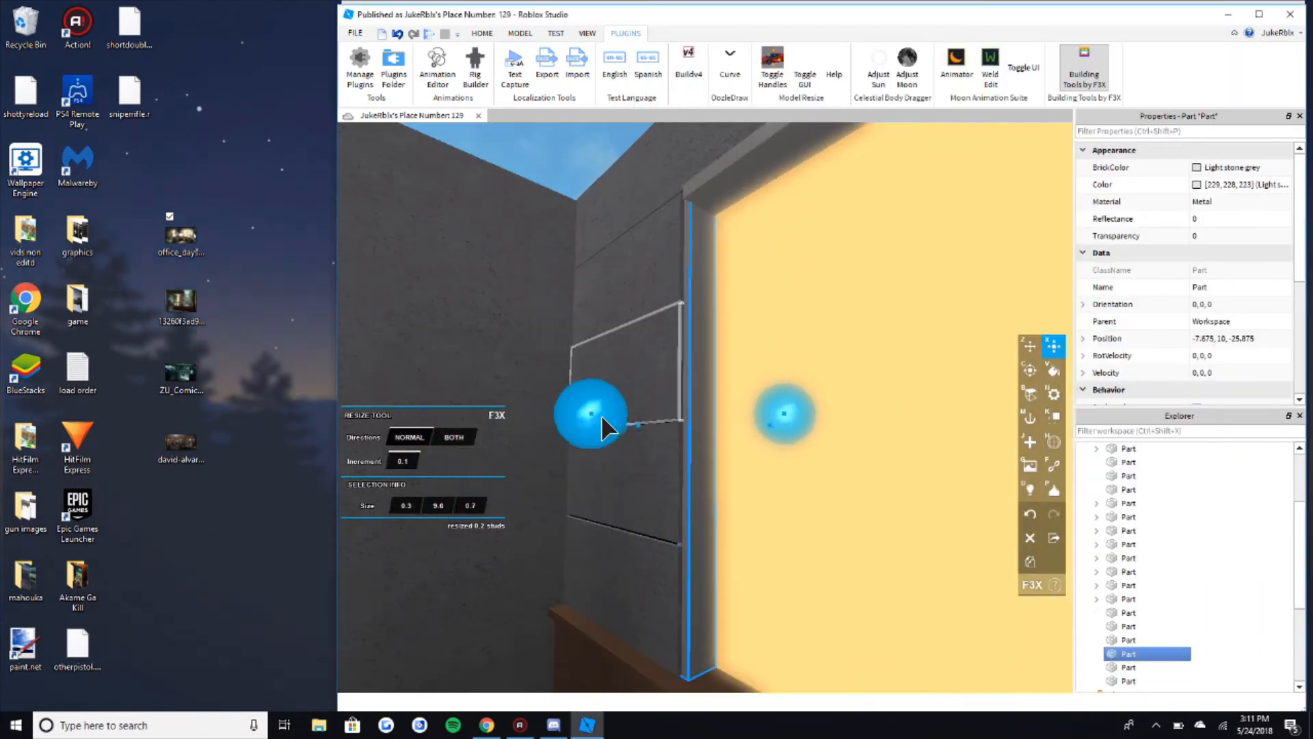
right_click_drag(614, 415, 901, 435)
left_click(860, 400)
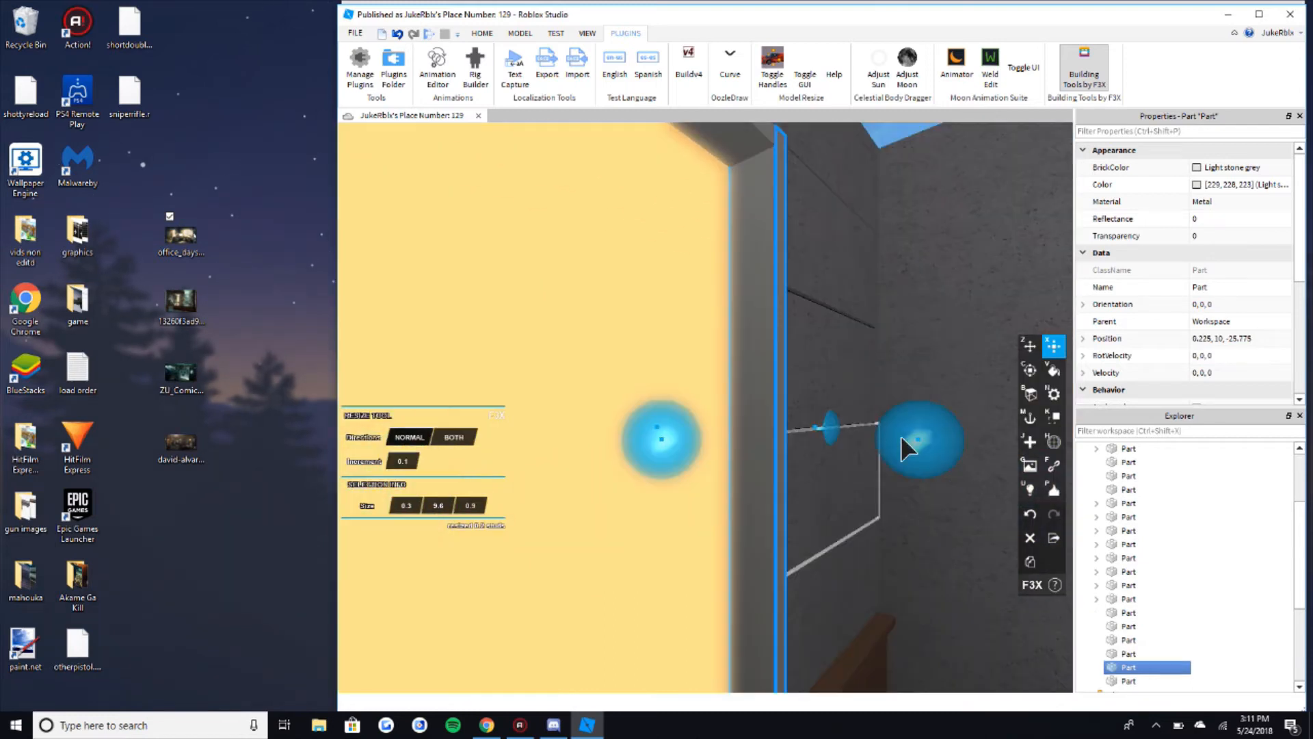
left_click_drag(901, 436, 897, 444)
right_click_drag(897, 444, 733, 222)
key("s")
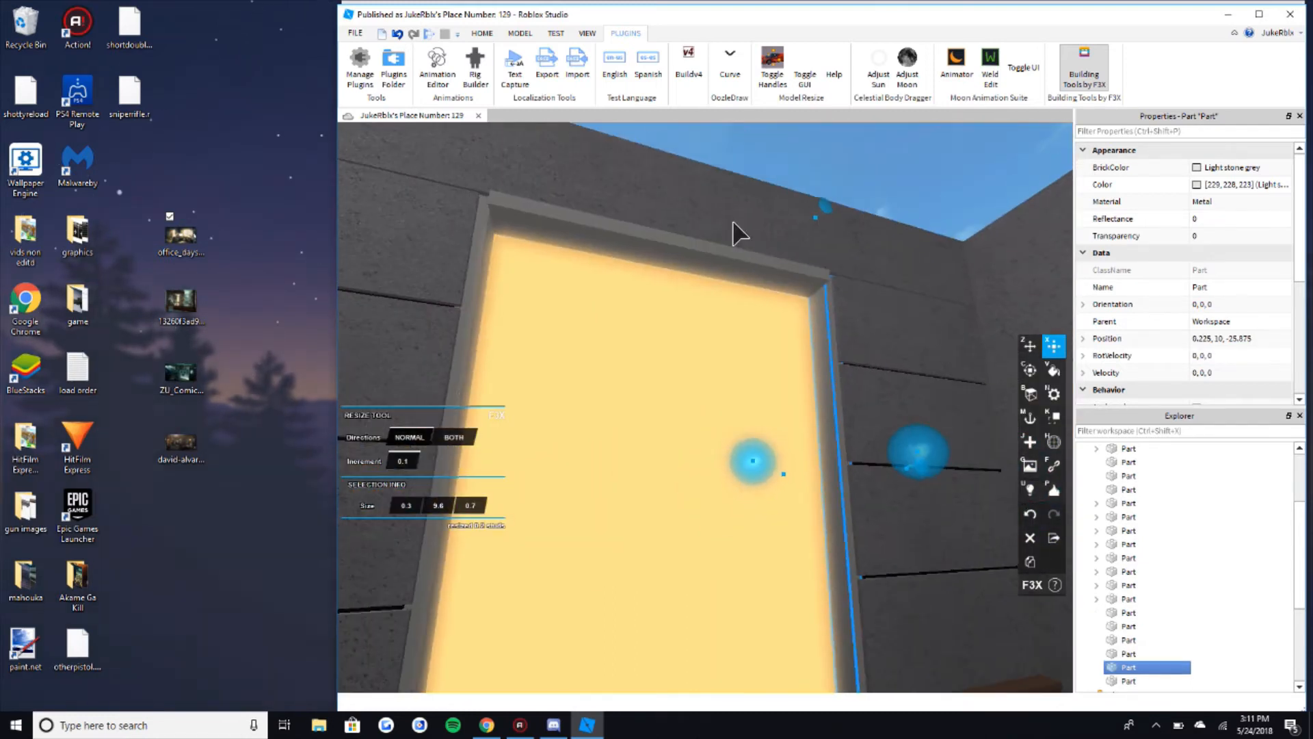
left_click(477, 298)
key("s")
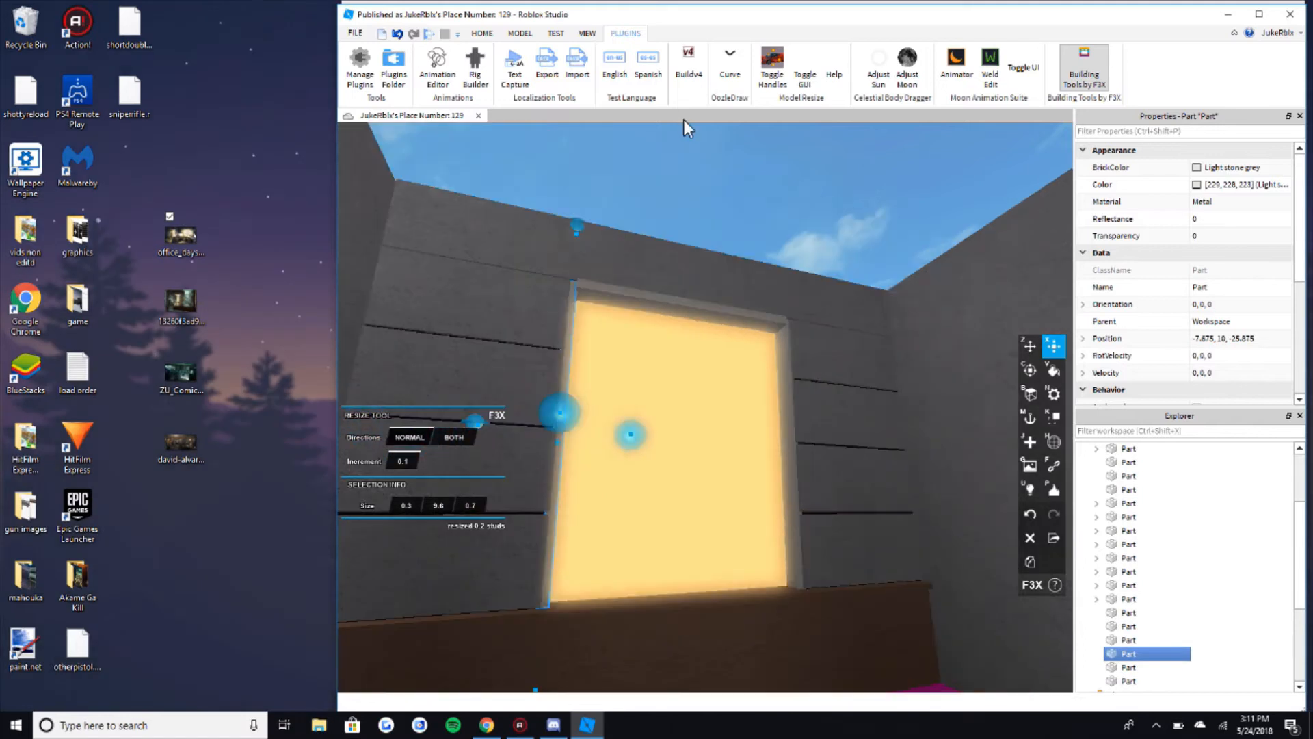
Step: Reduce the depth of the metal header strip at the window's top to 0.7 studs and deselect it
left_click(685, 137)
key("w")
left_click(633, 283)
right_click_drag(633, 282, 609, 212)
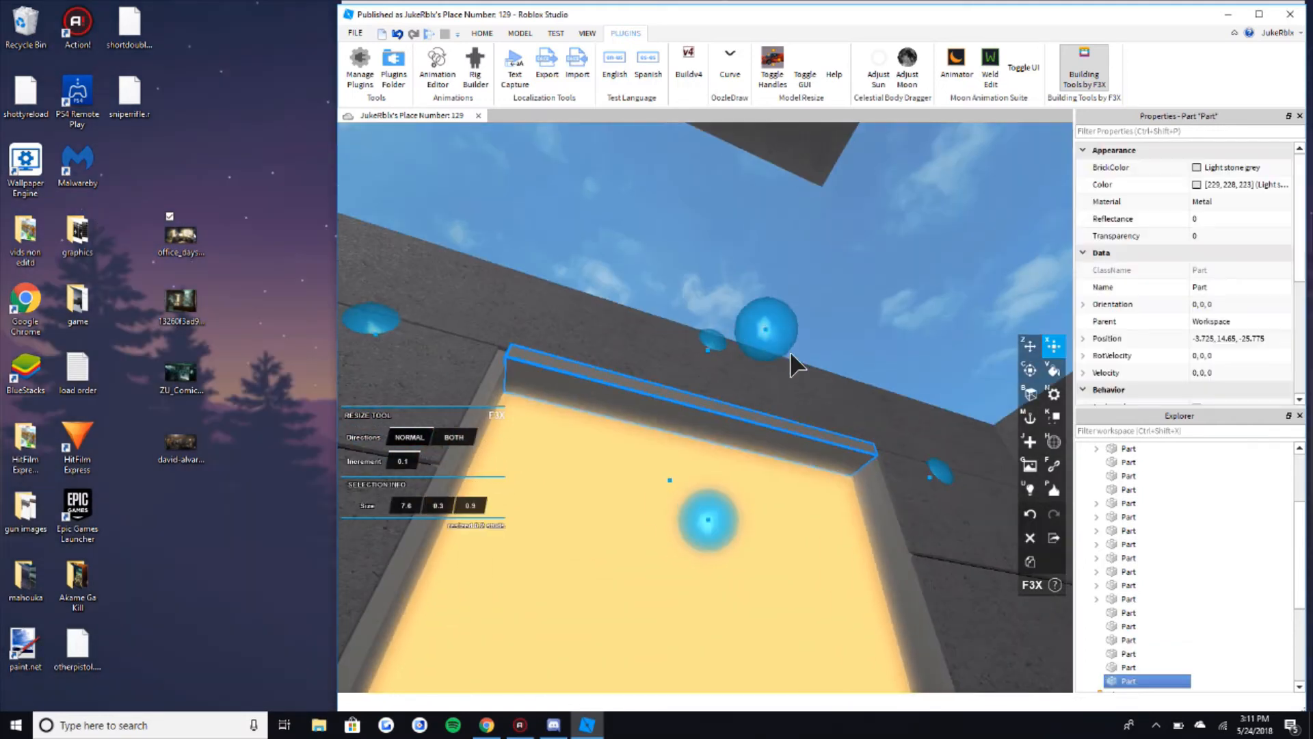
left_click_drag(792, 354, 788, 345)
left_click(864, 306)
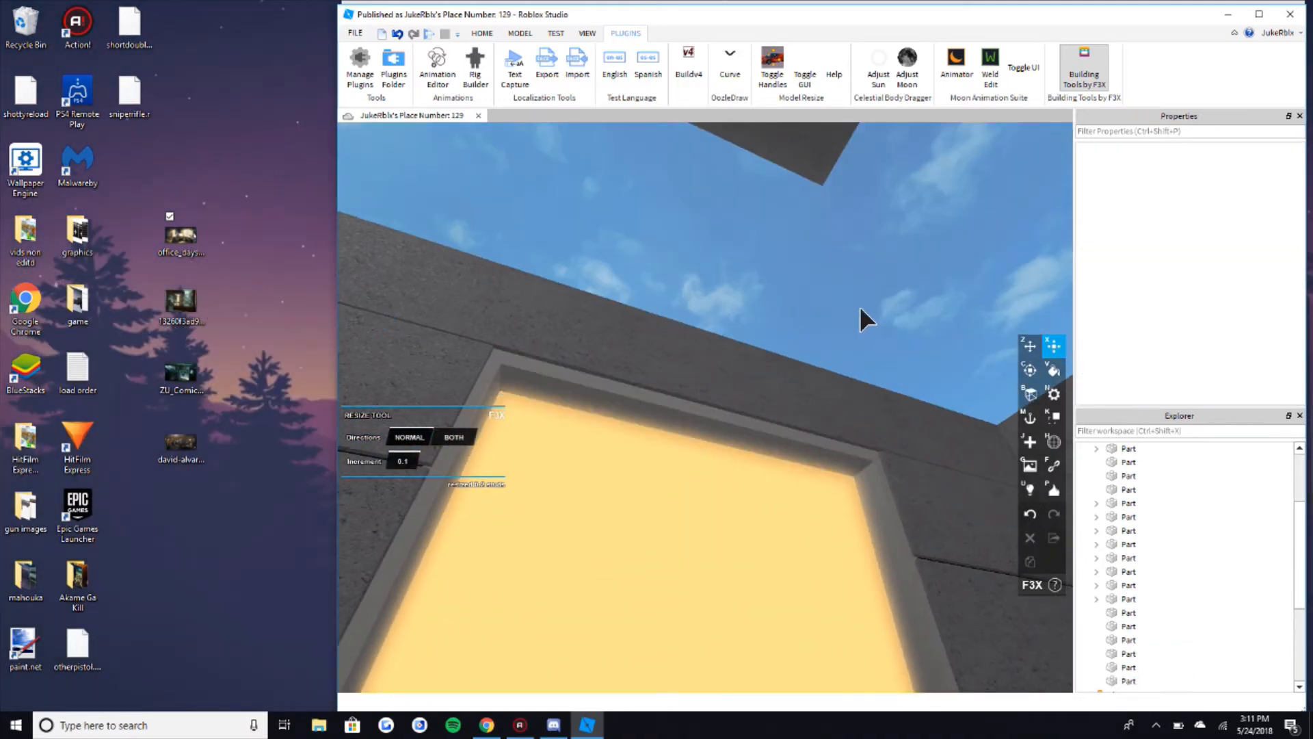
right_click_drag(860, 305, 838, 335)
left_click(553, 724)
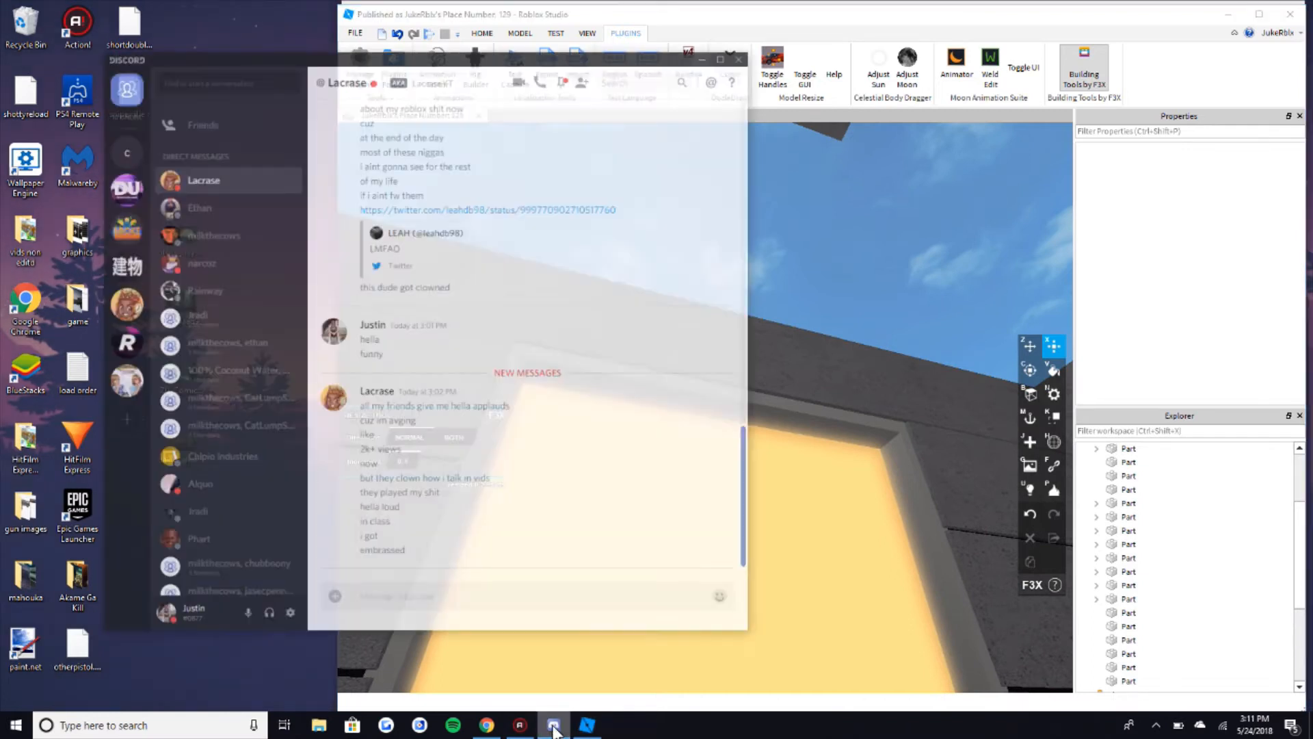
left_click(552, 724)
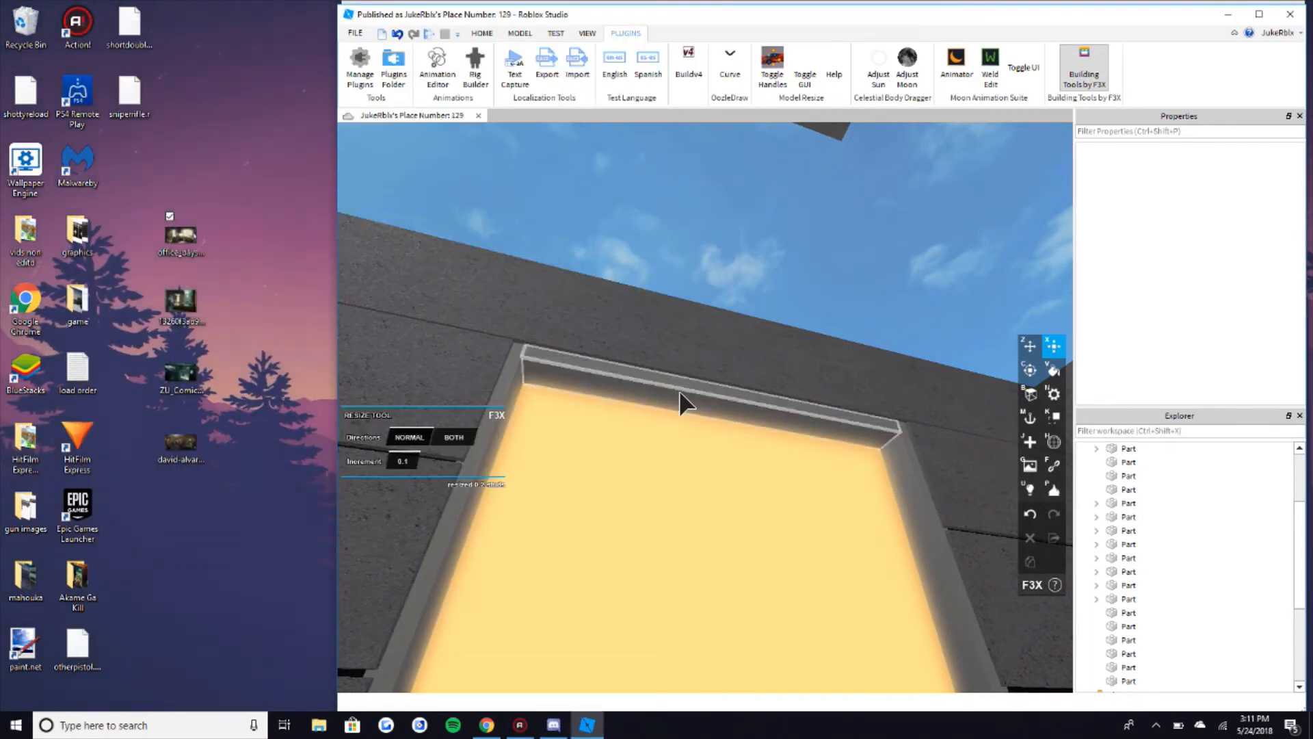
right_click_drag(742, 441, 695, 623)
key("s")
right_click_drag(691, 479, 699, 527)
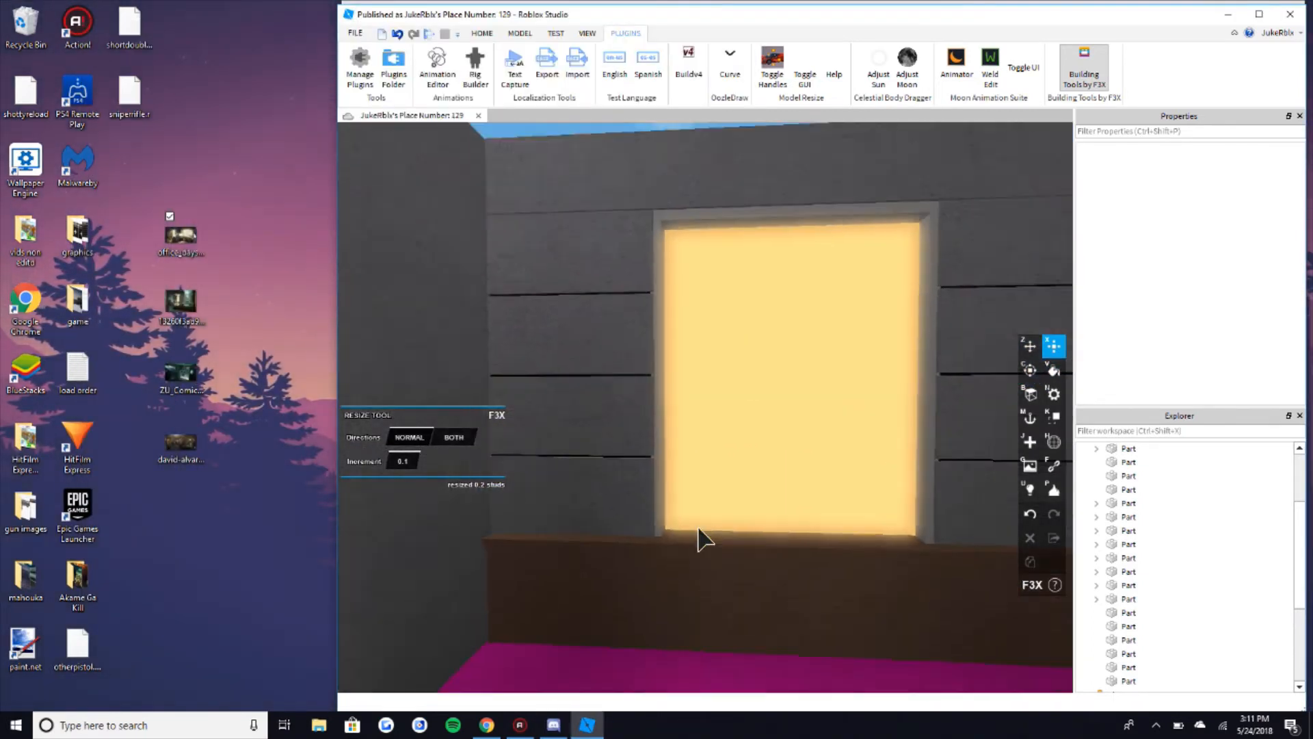
key("d")
right_click_drag(615, 619, 598, 629)
key("w")
left_click(492, 729)
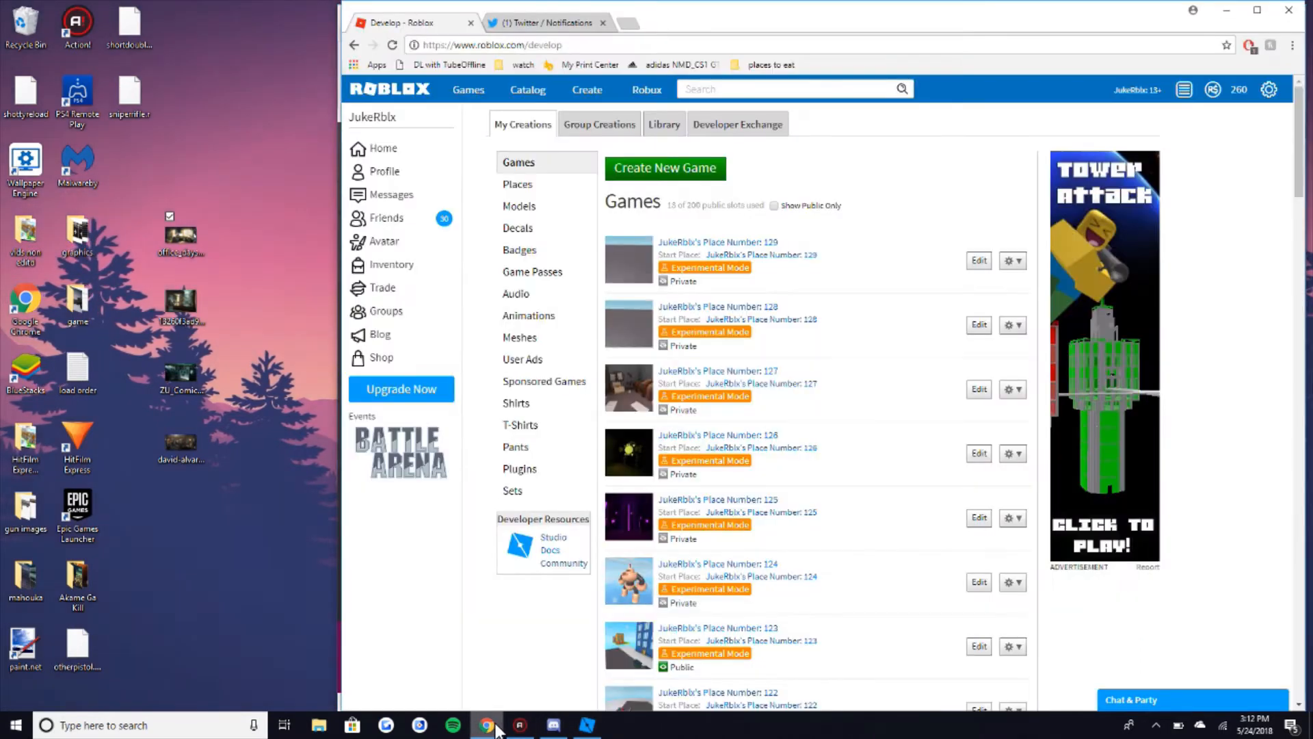
left_click(490, 730)
Step: View the office_days reference image and return to the Studio window
double_click(195, 246)
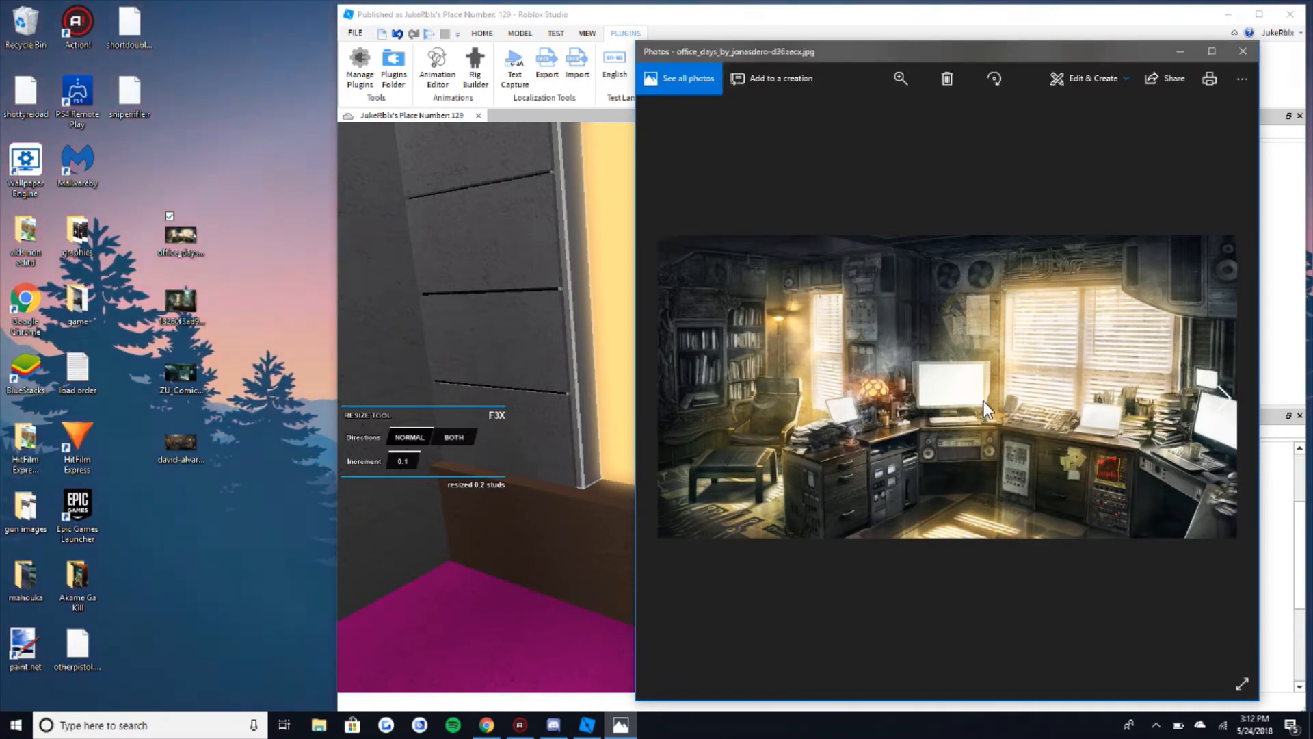
left_click(288, 199)
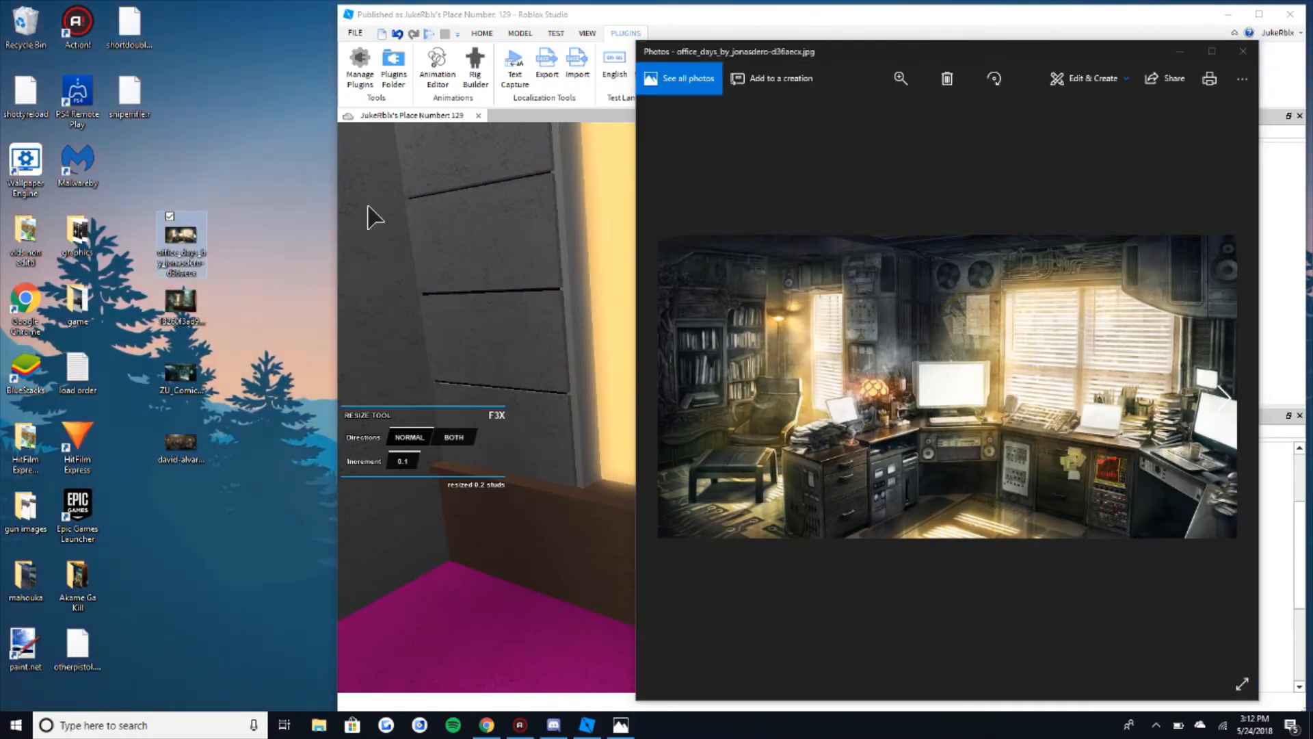
left_click(652, 10)
Step: Duplicate the metal header strip and raise the copy 0.3 studs above the original
mouse_move(783, 322)
right_mouse_down()
mouse_move(783, 285)
mouse_move(735, 367)
mouse_move(743, 350)
right_mouse_up()
left_click(733, 368)
key("shift+c")
key("z")
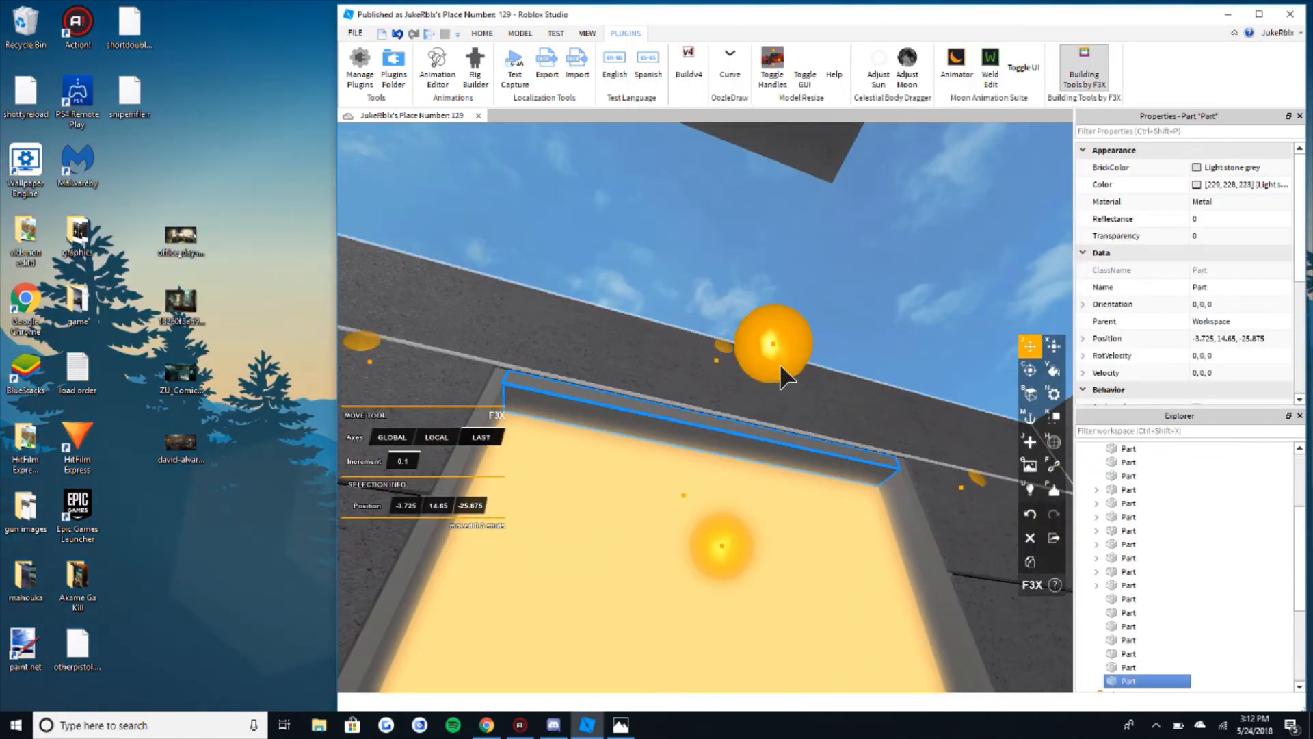
left_click_drag(780, 363, 808, 310)
Step: Reduce the copied strip's depth to 0.3 studs and widen it to 8 studs in both directions
right_click_drag(752, 582, 863, 413)
key("x")
left_click_drag(888, 402, 869, 407)
right_click_drag(858, 409, 776, 437)
left_click(454, 443)
left_click_drag(526, 436, 511, 435)
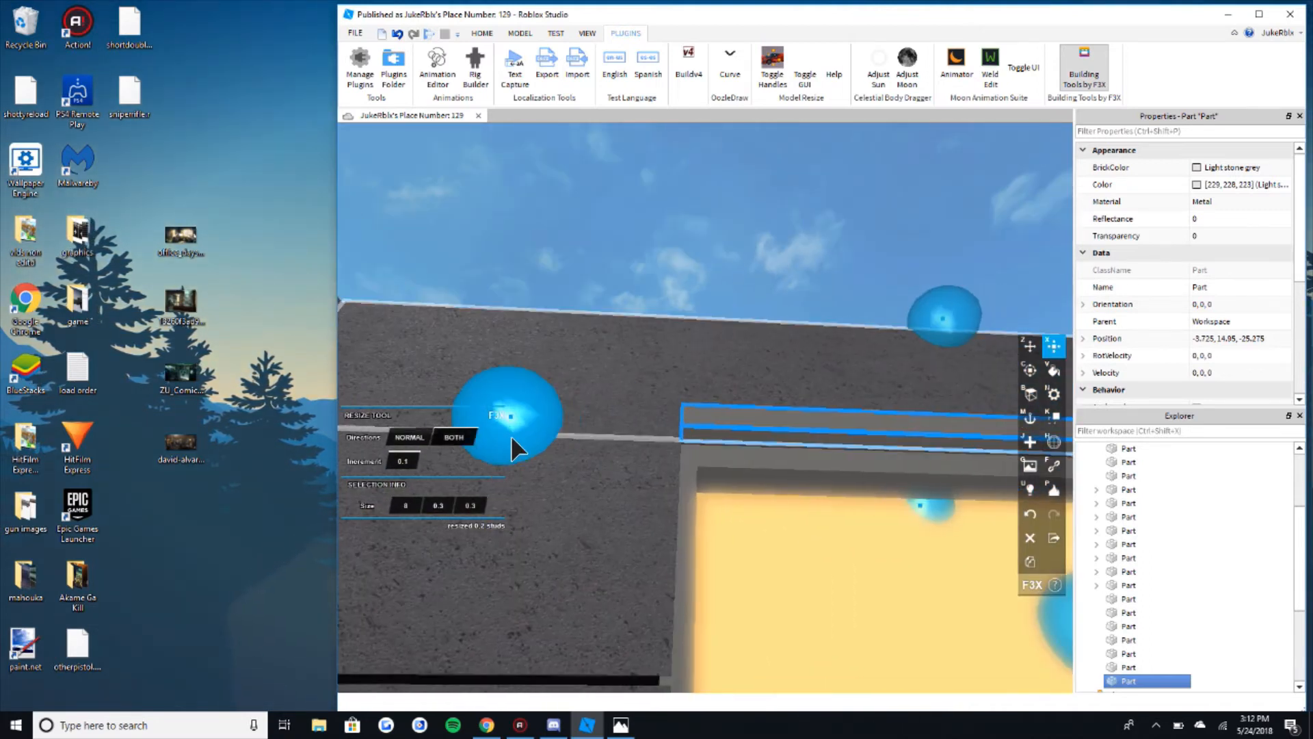
Step: Adjust the upper trim's height and depth, shift it into place above the window, and deselect it
mouse_move(972, 339)
left_mouse_down()
mouse_move(970, 314)
mouse_move(972, 332)
left_mouse_up()
right_click_drag(969, 321, 737, 523)
left_click_drag(739, 523, 753, 525)
left_click(749, 414)
right_click_drag(749, 414, 660, 503)
left_click(646, 372)
key("z")
left_click_drag(657, 511, 638, 560)
left_click_drag(849, 388, 842, 394)
left_click(858, 308)
Step: Inspect the new trim above the window from several angles
key("s")
right_click_drag(858, 309, 787, 270)
key("a")
key("s")
key("s")
key("w")
right_click_drag(907, 376, 854, 371)
key("d")
left_click(726, 258)
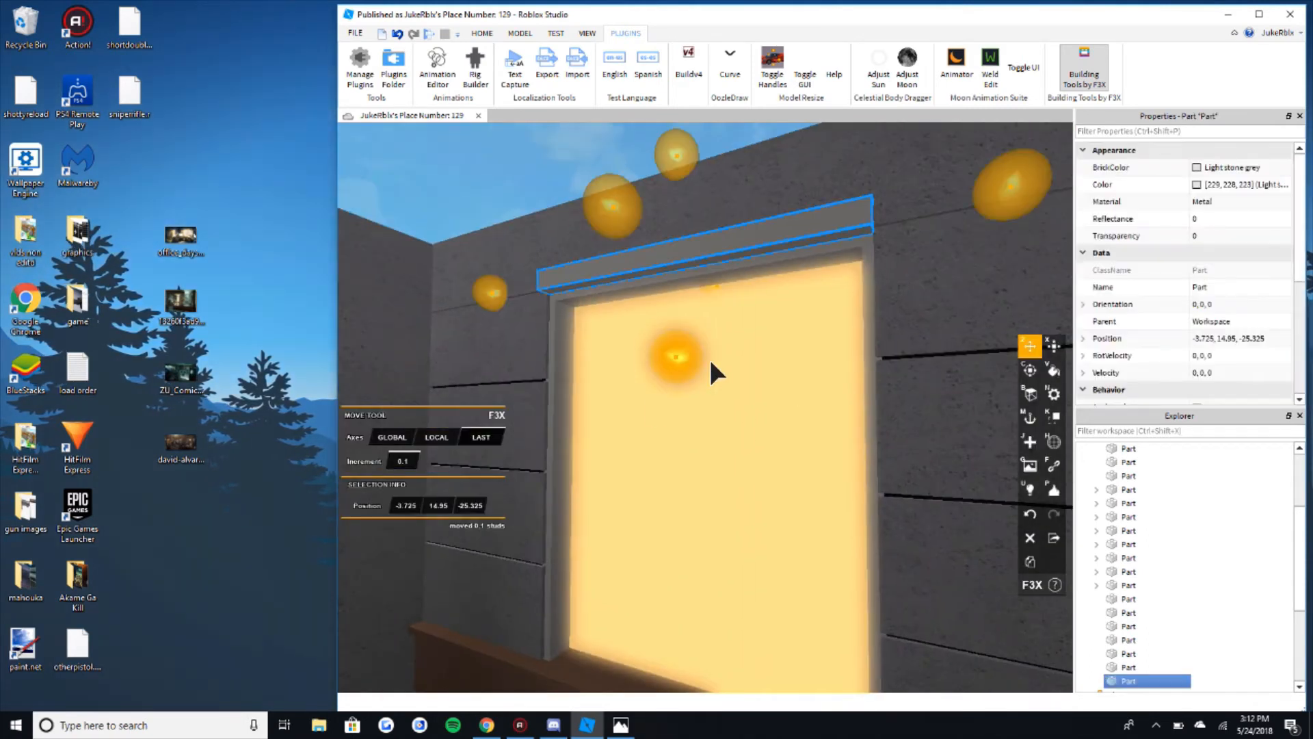
right_click_drag(730, 357, 683, 330)
left_click(602, 384)
key("a")
Step: Duplicate the inner header strip, lower the copy to a height position of 14.35, and thin its depth to 0.1 studs from both sides
left_click(624, 293)
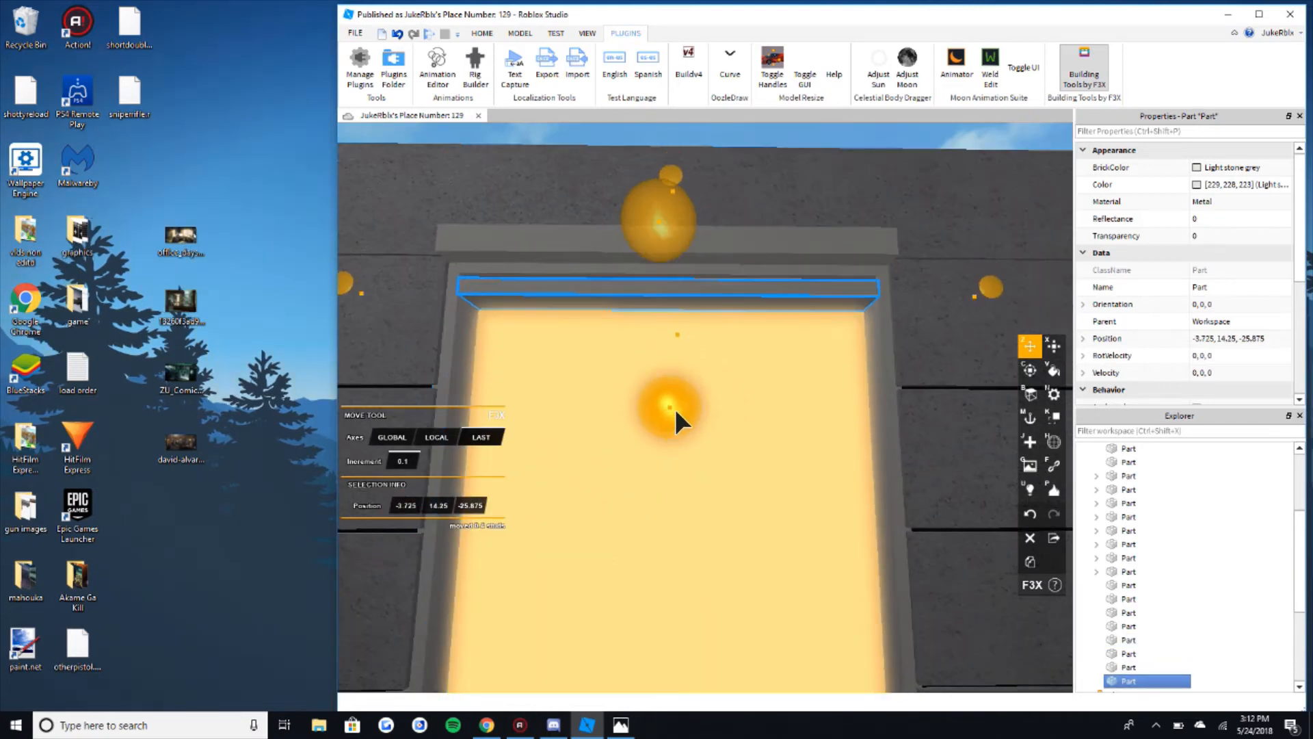
key("x")
right_click_drag(674, 408, 657, 405)
key("d")
left_click(449, 439)
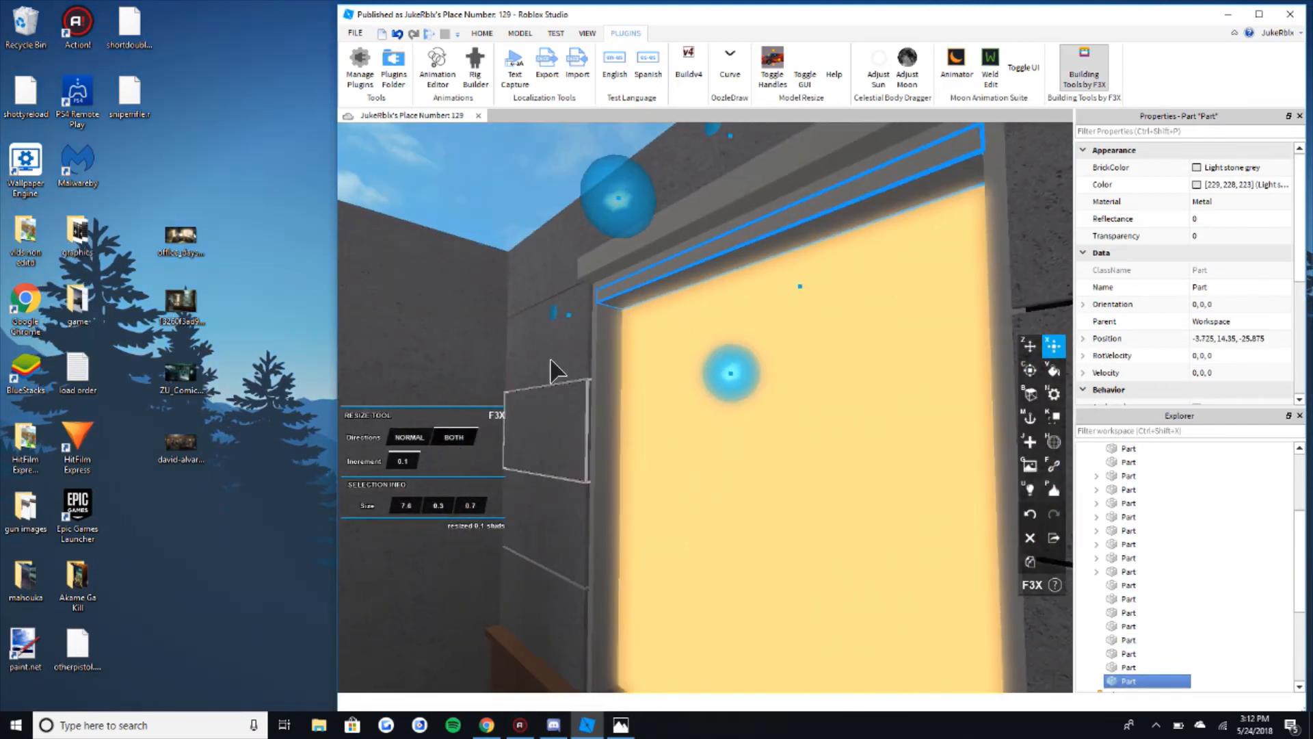
left_click_drag(634, 232, 648, 226)
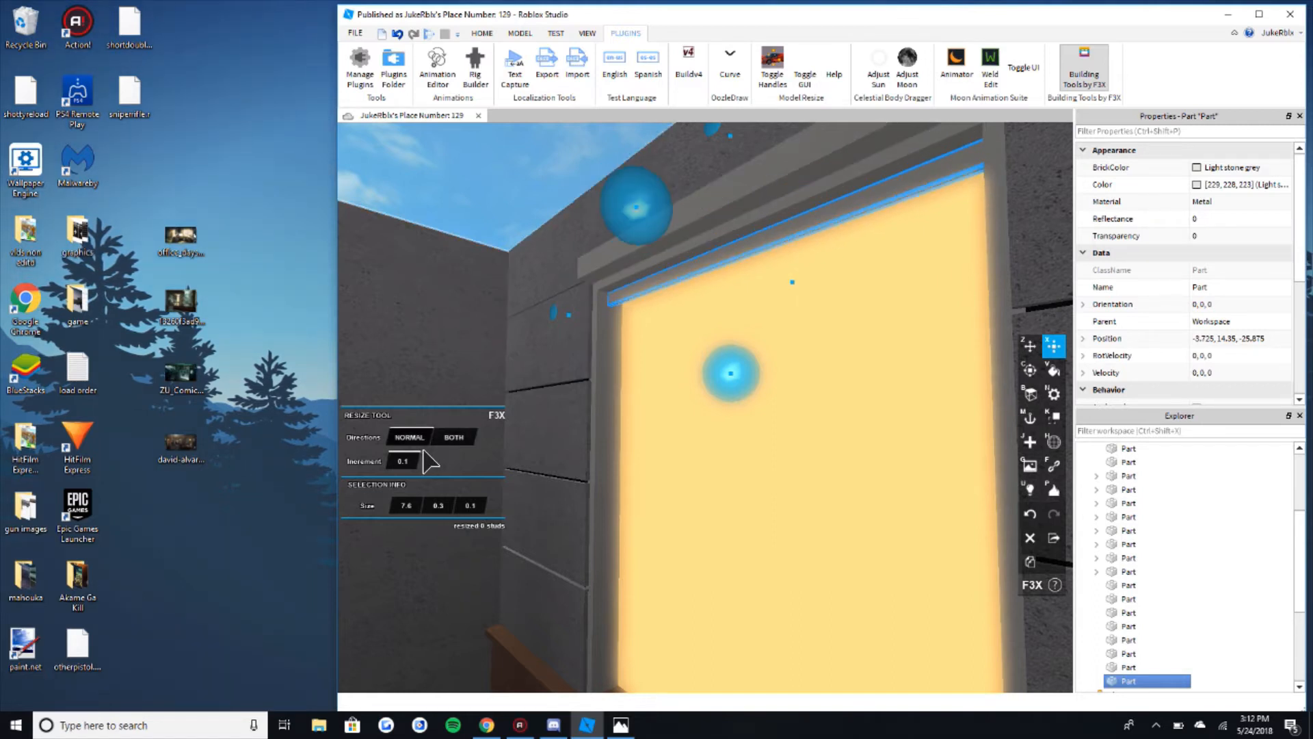
Step: Paint the thin strip Ghost grey and change its material to Glass
key("v")
left_click(346, 435)
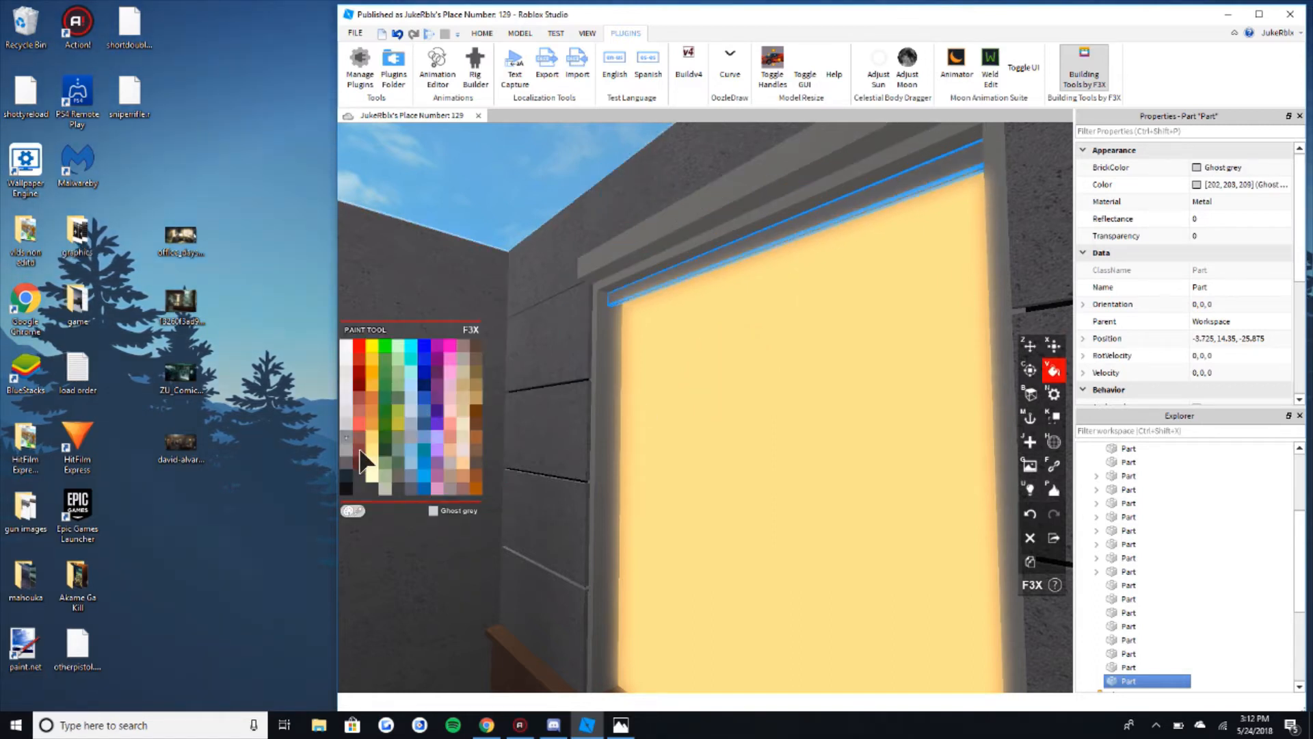
key("m")
key("n")
left_click(451, 380)
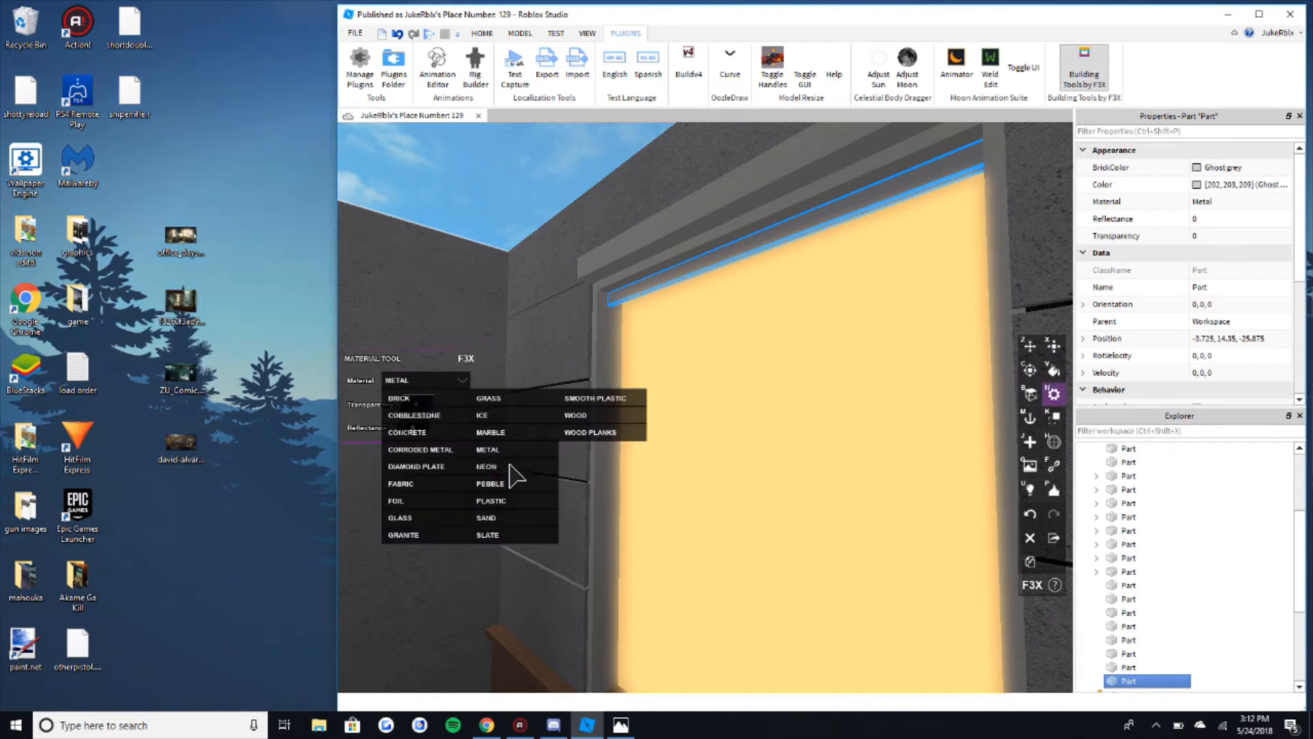
left_click(443, 518)
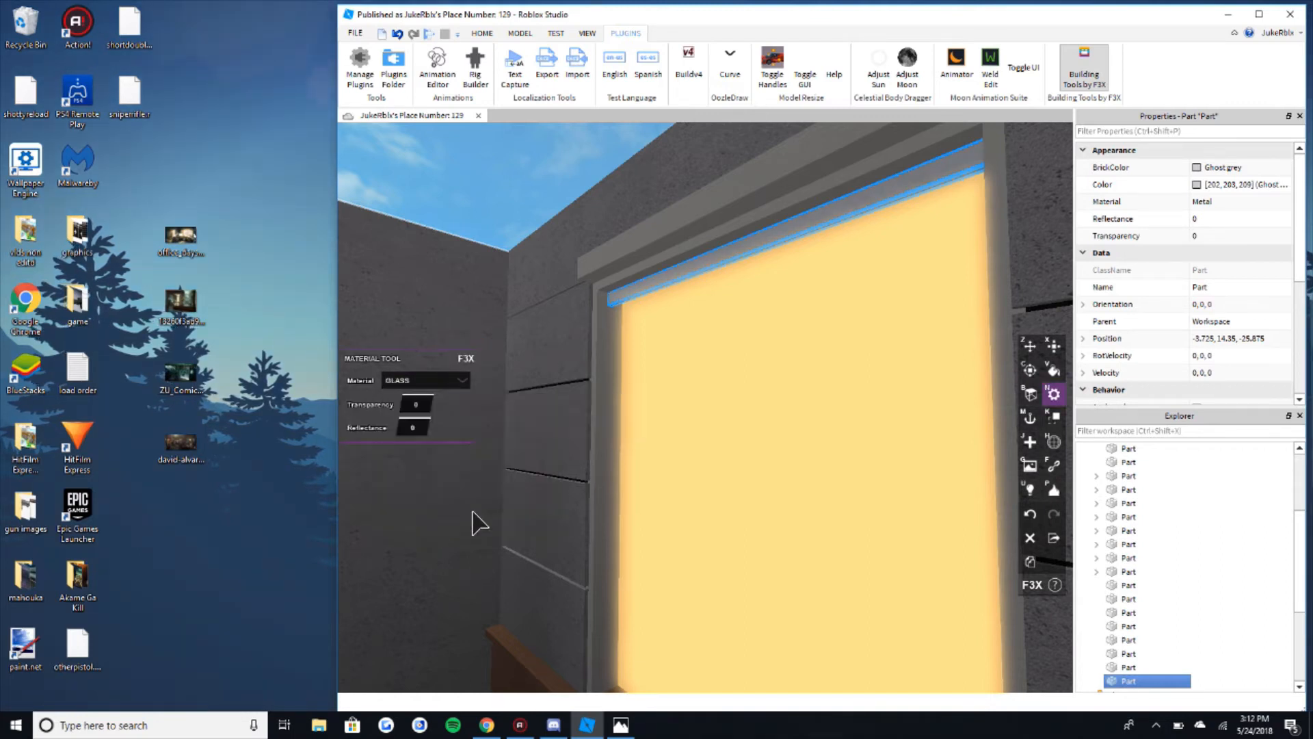
Step: Stretch the glass strip downward to 9.3 studs high so it covers the window opening
key("x")
left_click_drag(745, 346, 759, 455)
right_click_drag(754, 441, 759, 455)
left_click_drag(758, 455, 721, 559)
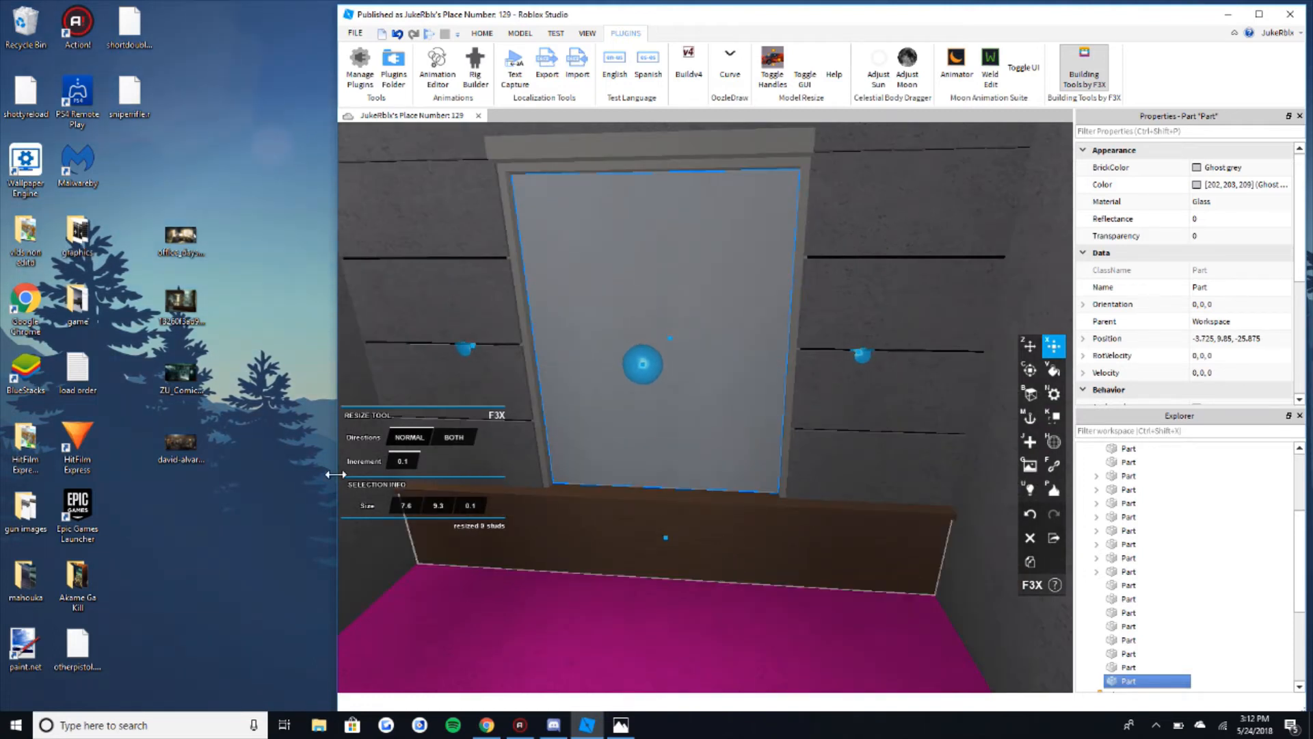
Step: Try a transparency of 0.5 on the glass pane, settle on 0.8, and deselect it
key("n")
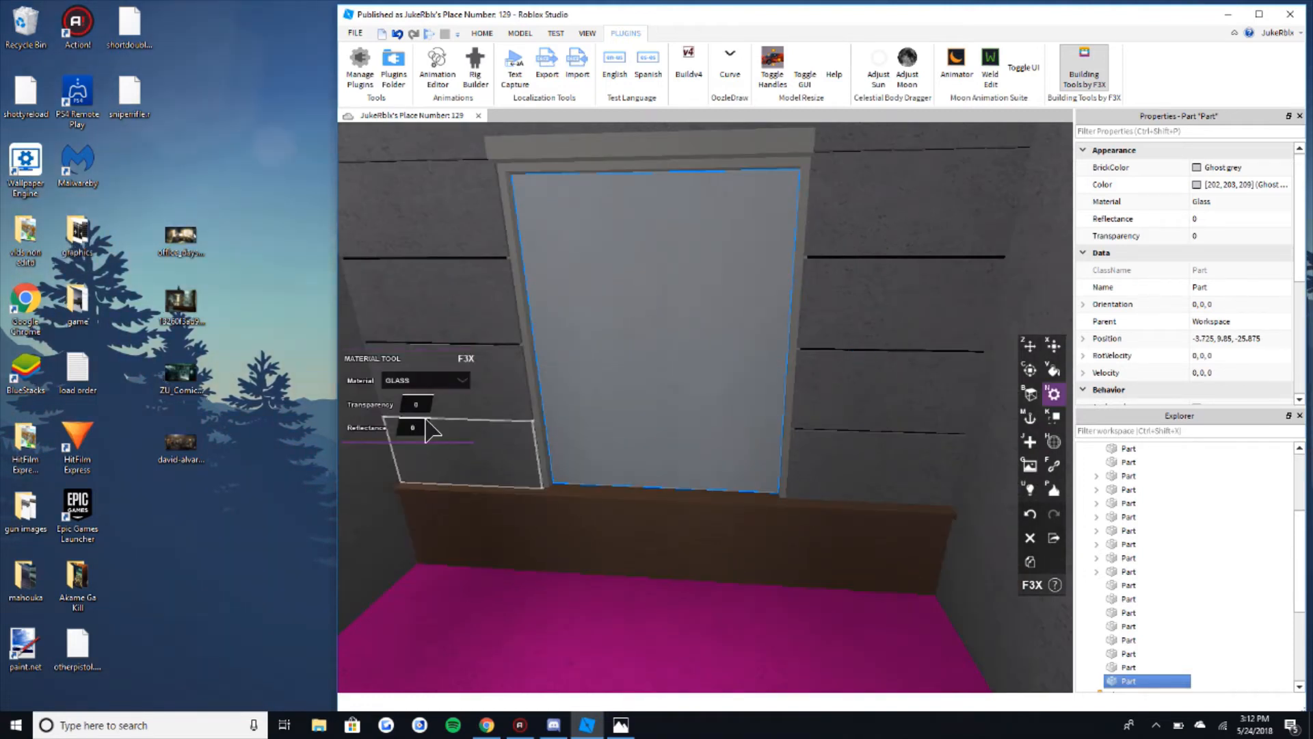
type(".5")
key("Return")
right_click_drag(481, 419, 492, 385)
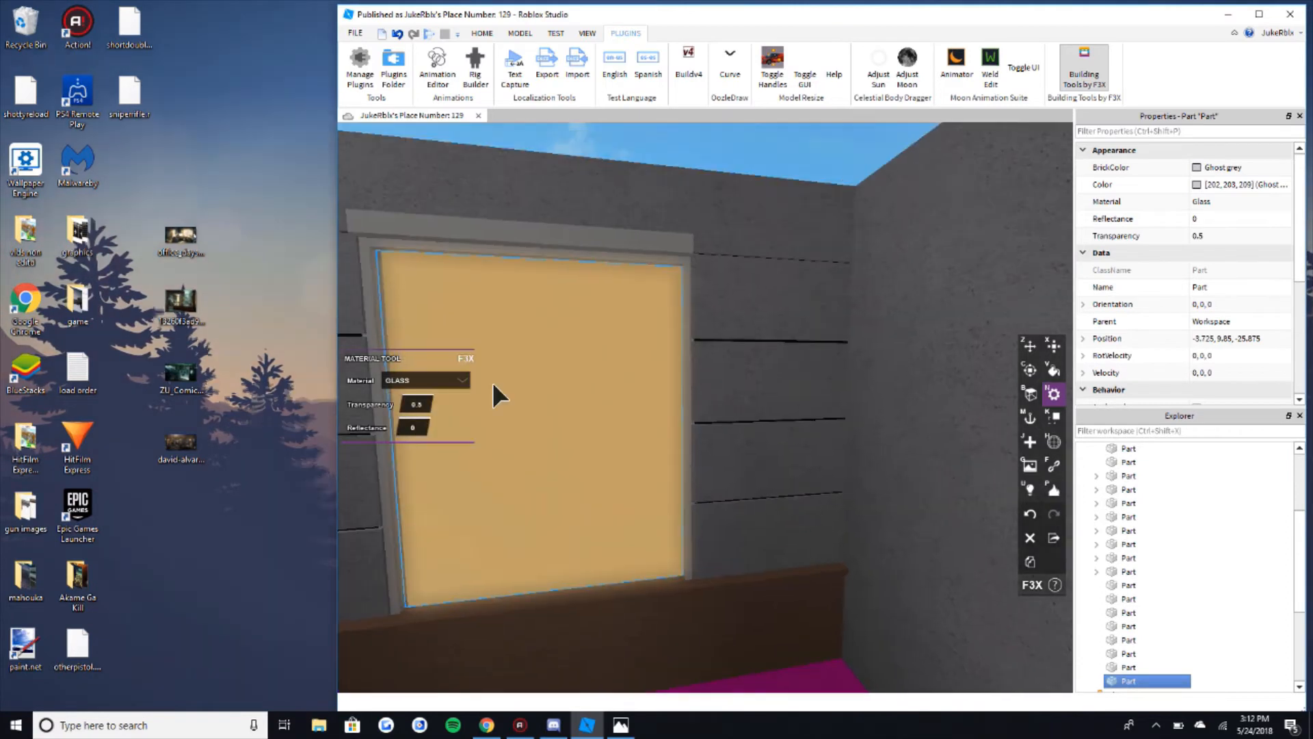
left_click(417, 406)
type(".8")
key("Return")
key("a")
key("s")
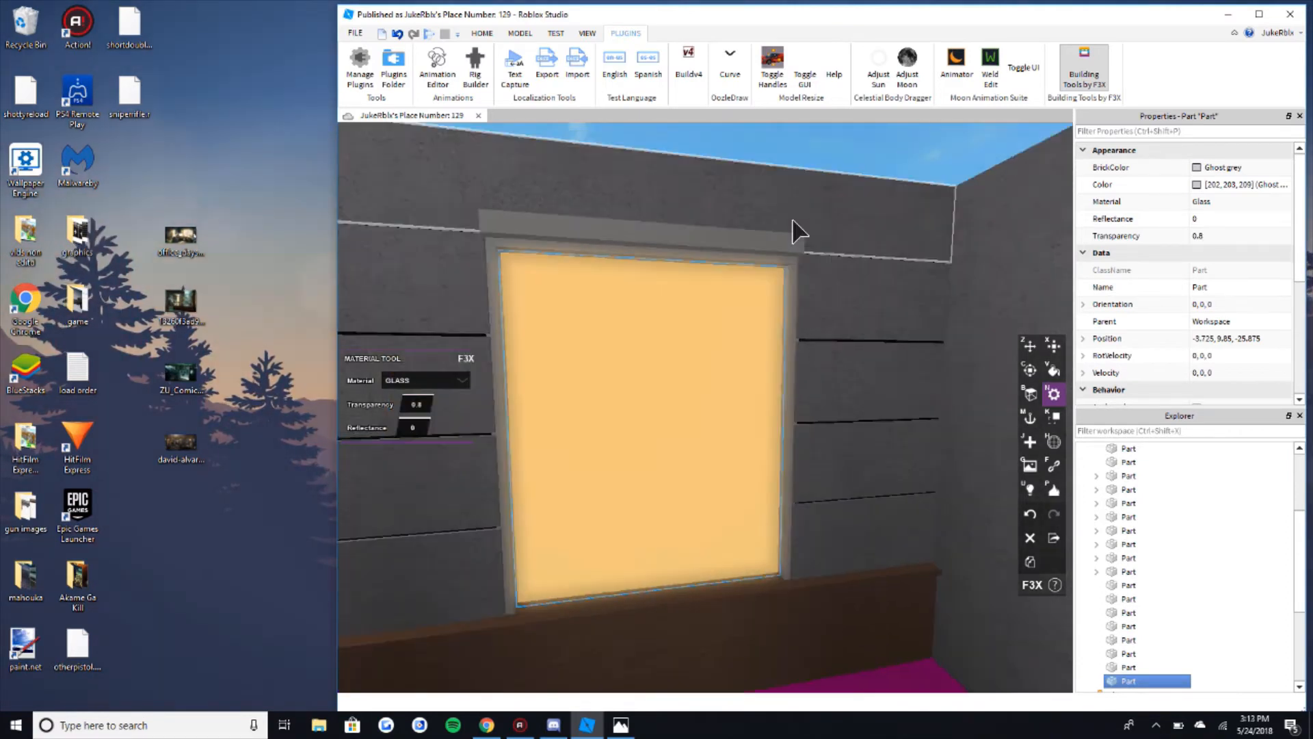
key("z")
left_click(874, 176)
Step: Select the glass pane again, enter a new reflectance for it, and deselect it
key("w")
right_click_drag(874, 176, 876, 176)
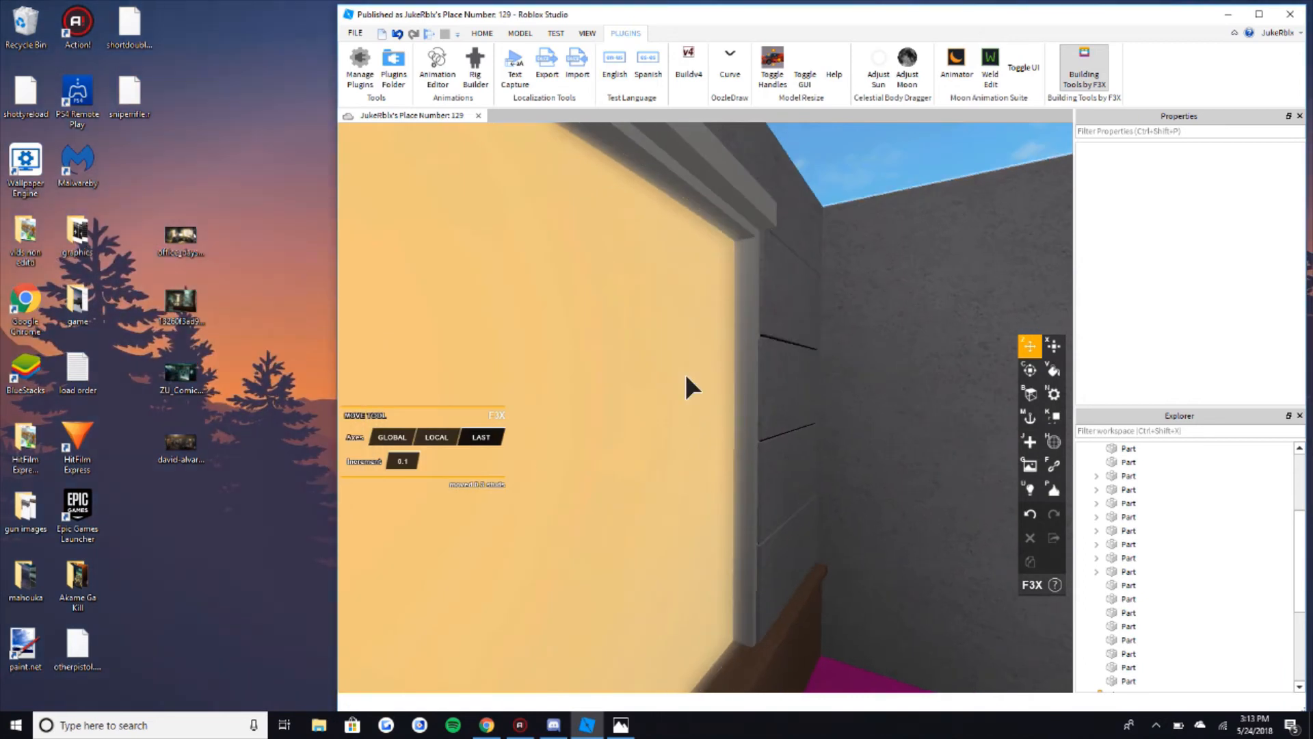
left_click(685, 380)
key("n")
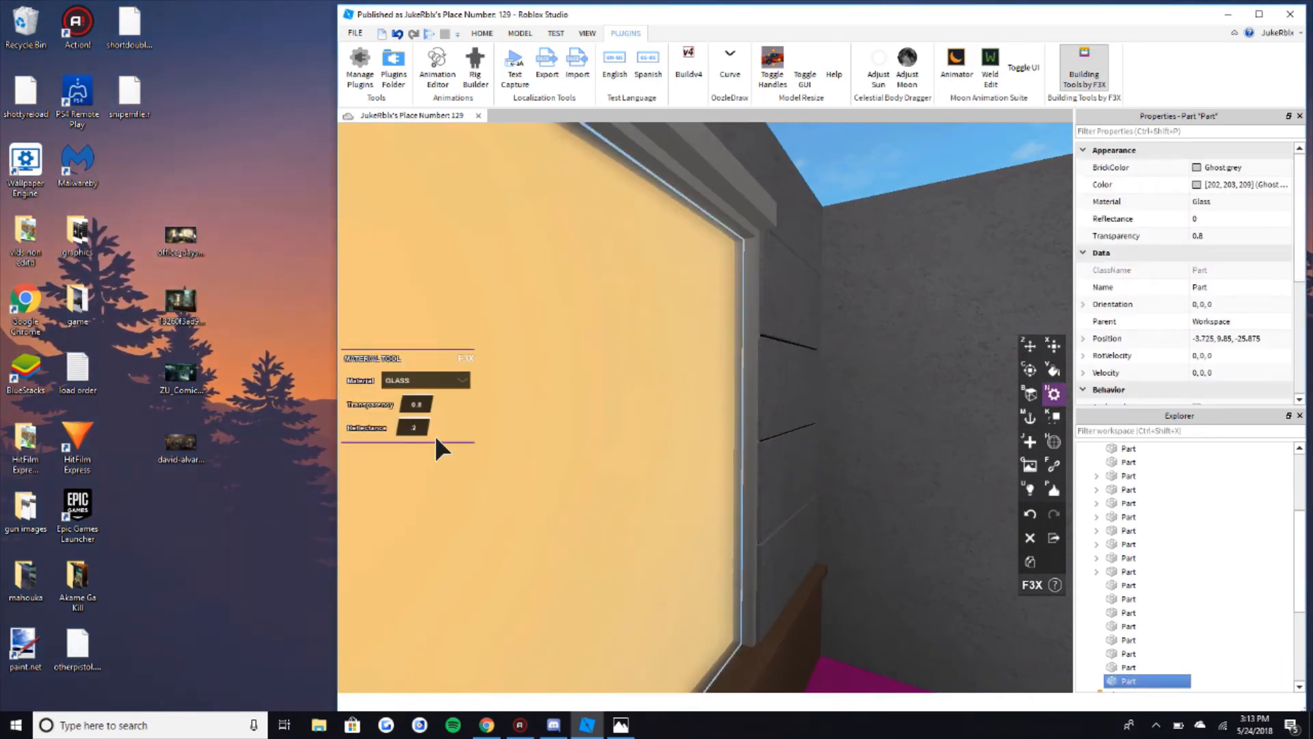
left_click(899, 148)
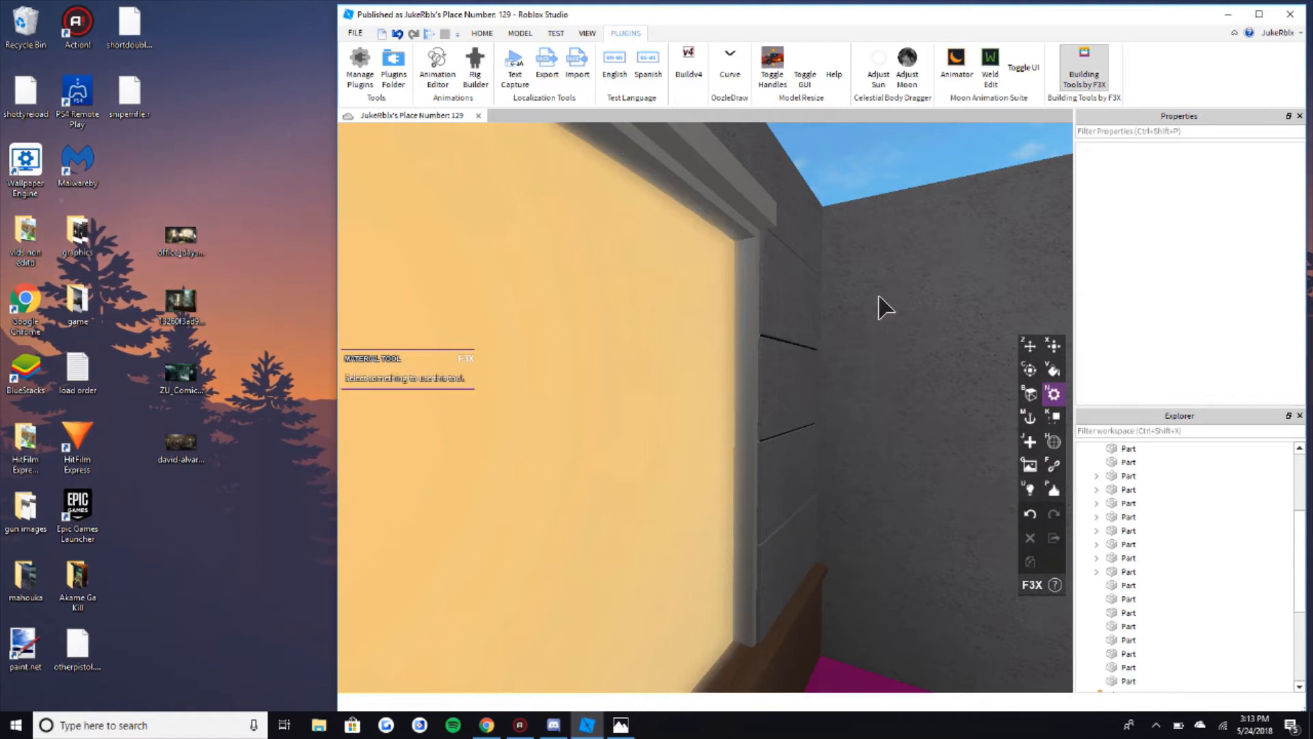
Step: Duplicate the window frame's inner top bar and shrink the copy to a piece 0.4 studs wide at the window's centre
right_click_drag(878, 292, 761, 305)
scroll(869, 296, "down", 2)
scroll(765, 303, "down", 3)
scroll(767, 301, "up", 3)
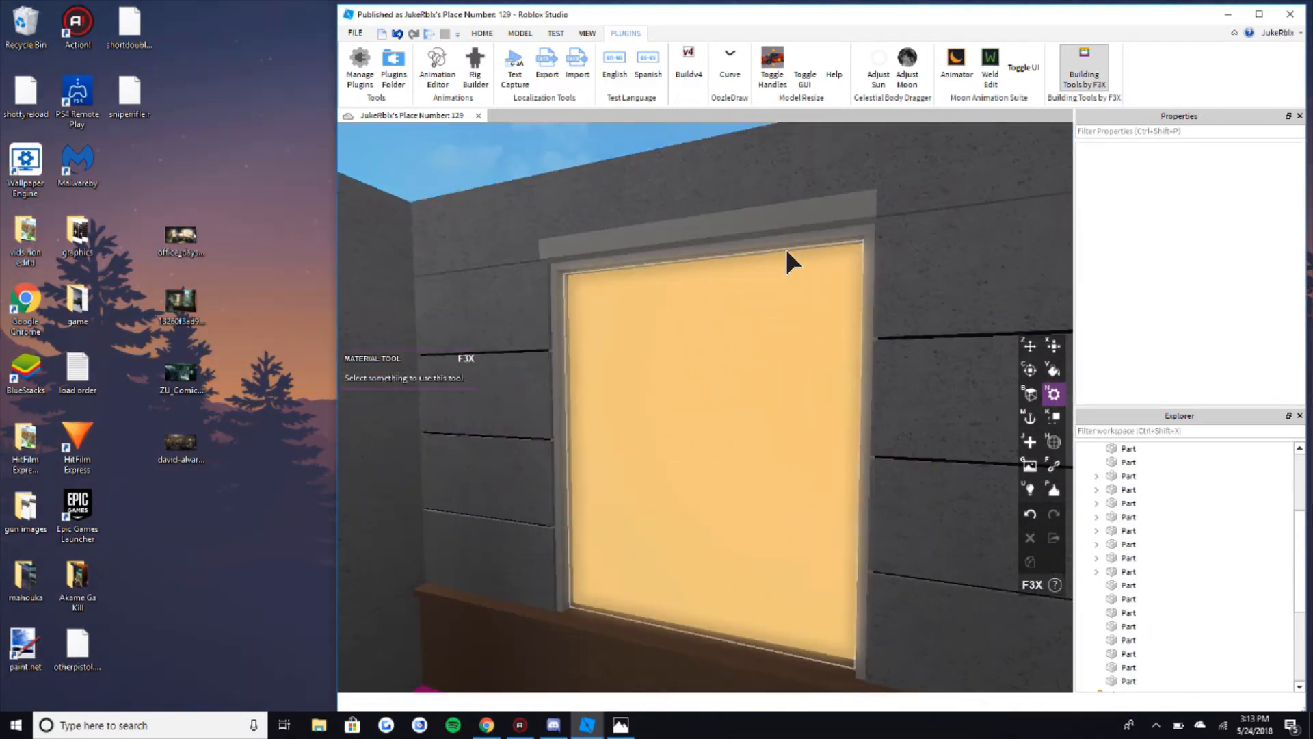
key("z")
left_click(752, 255)
right_click_drag(751, 255, 759, 254)
key("a")
key("shift+c")
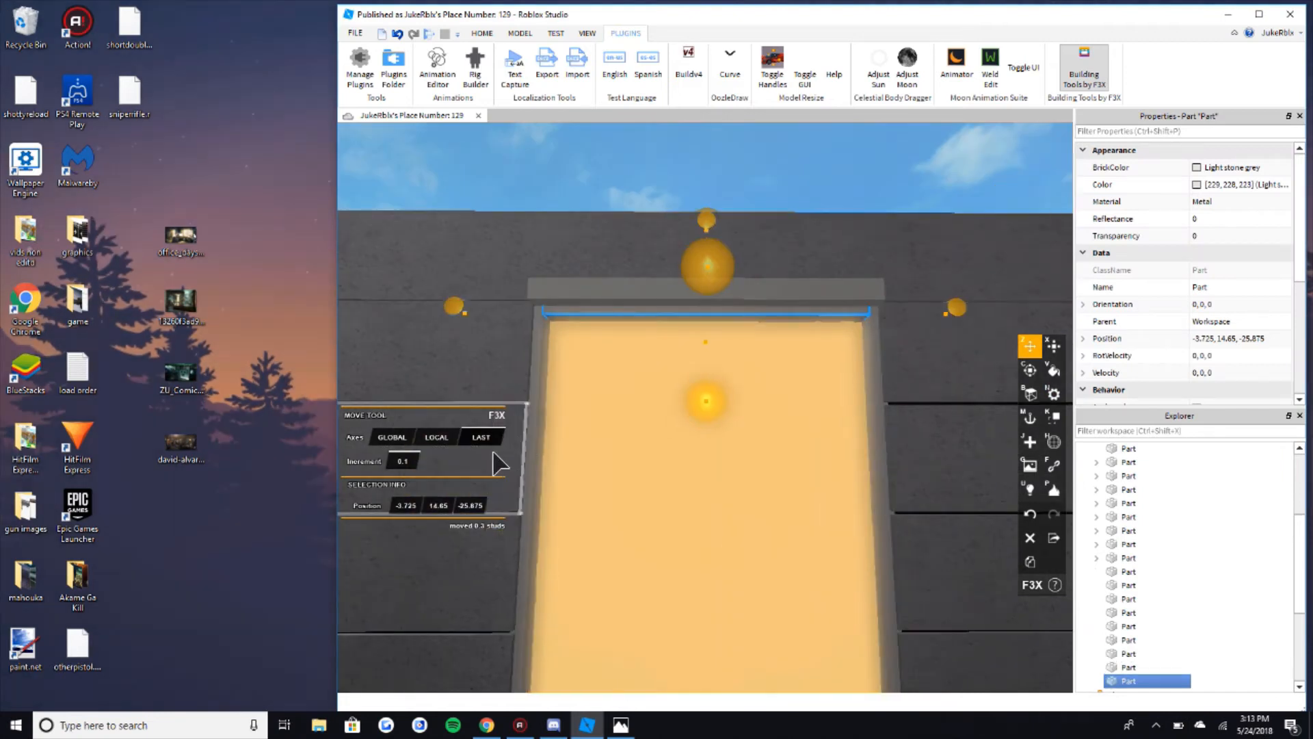
key("x")
key("a")
left_click_drag(521, 320, 681, 338)
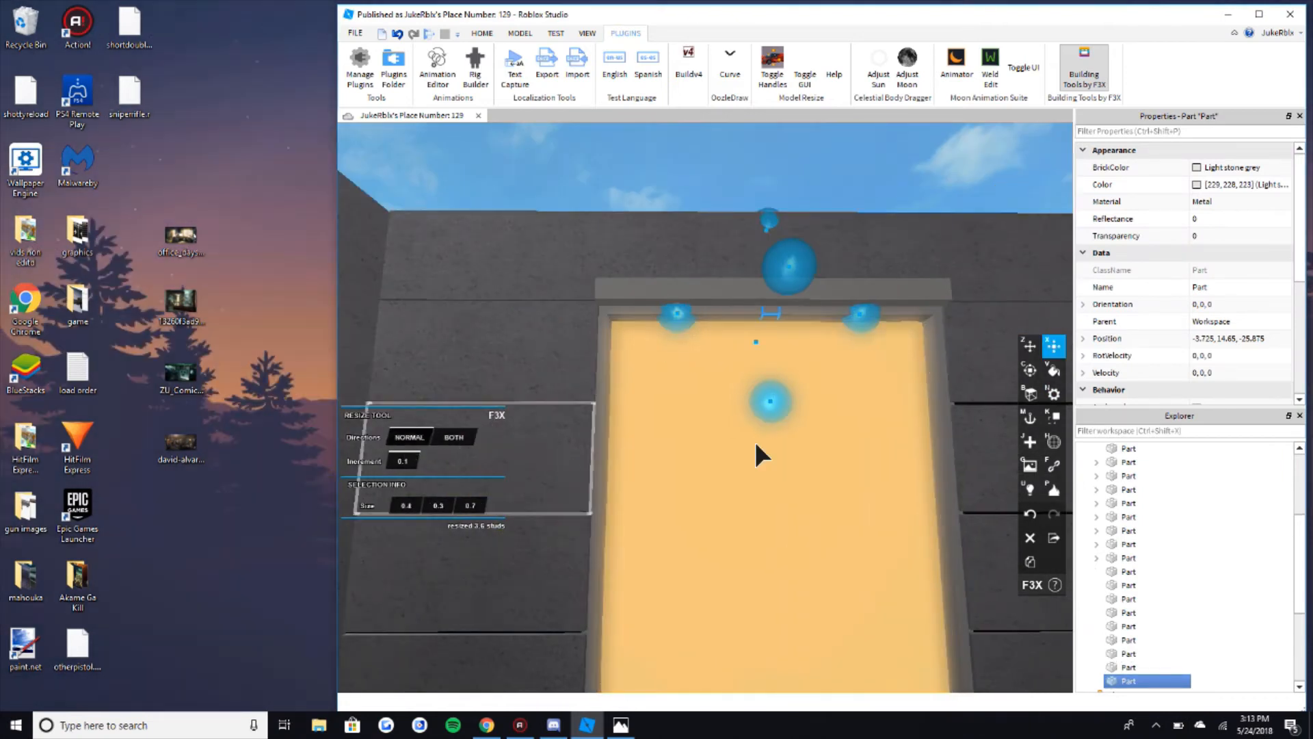
Step: Stretch the small centre piece down to the sill as a vertical divider, about 9.5 studs tall and 0.8 studs deep
key("z")
left_click_drag(772, 427, 740, 596)
key("x")
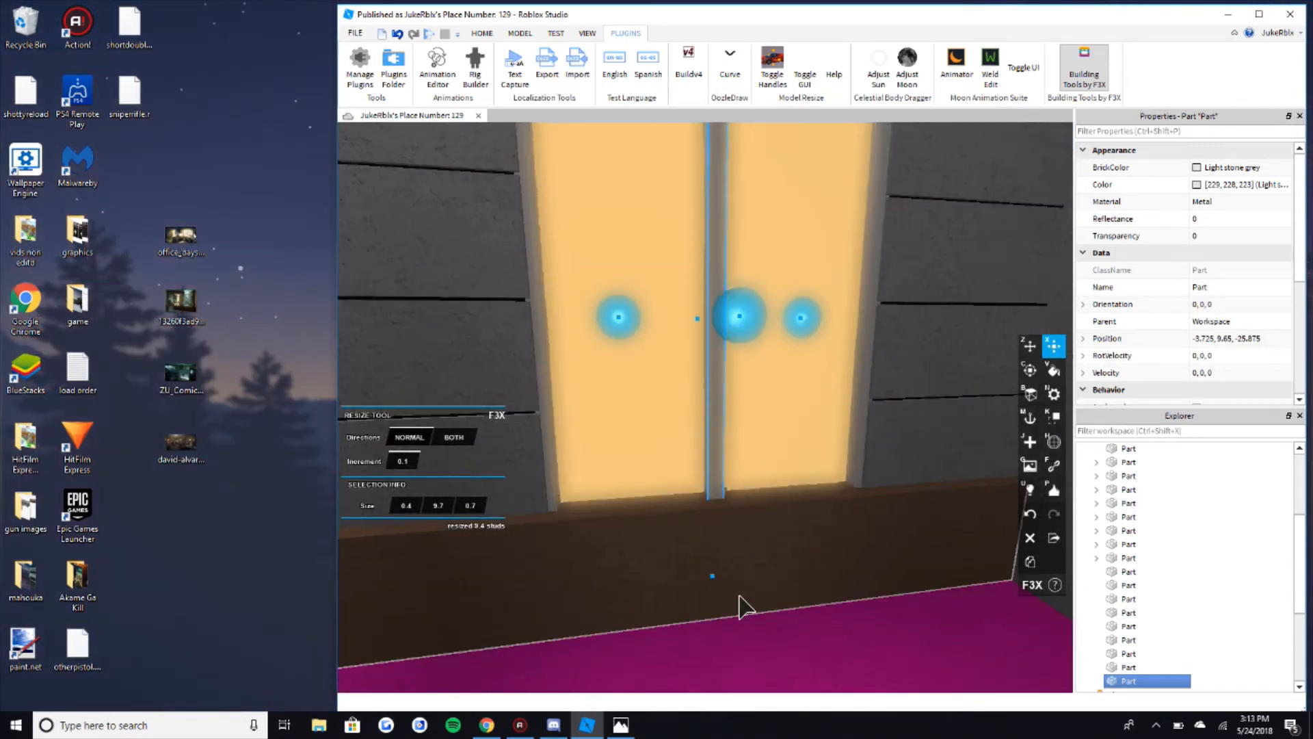
right_click_drag(797, 544, 790, 539)
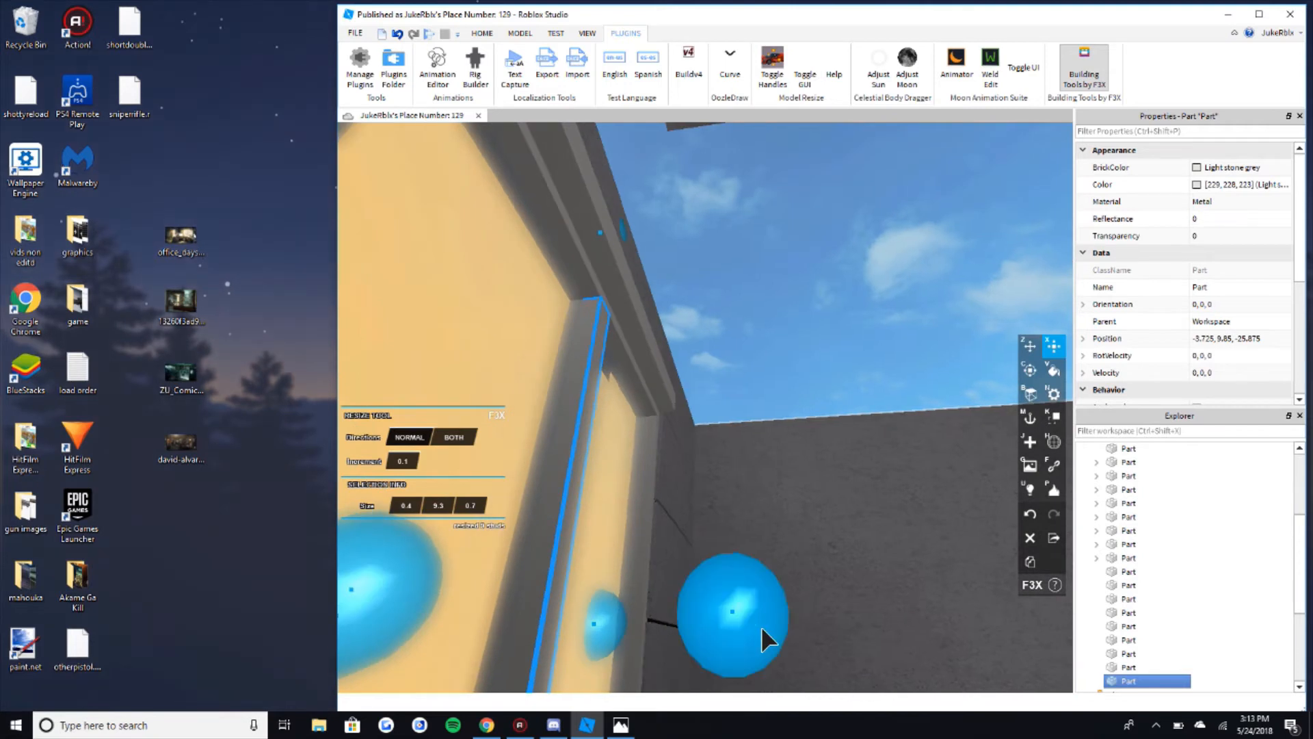
left_click_drag(760, 625, 764, 626)
left_click_drag(620, 237, 623, 230)
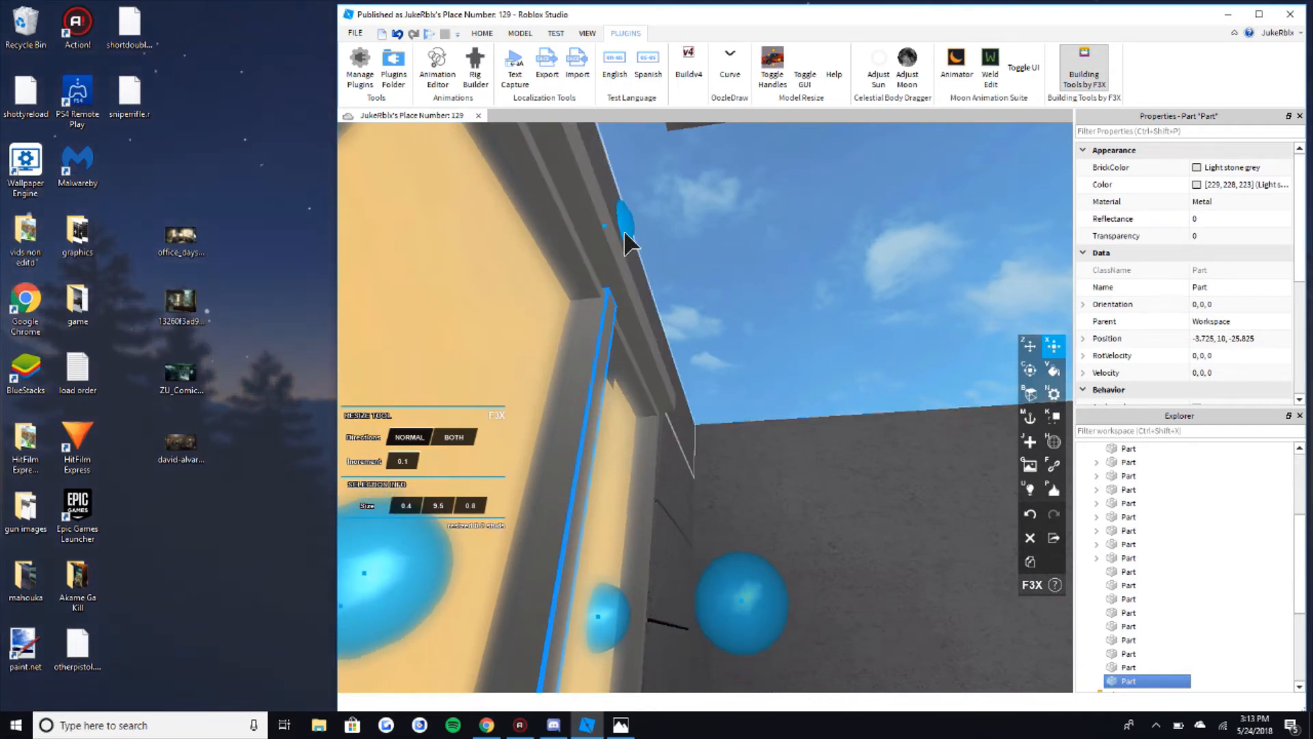
left_click(858, 281)
right_click_drag(857, 281, 838, 290)
scroll(839, 290, "down", 3)
right_click_drag(714, 251, 721, 252)
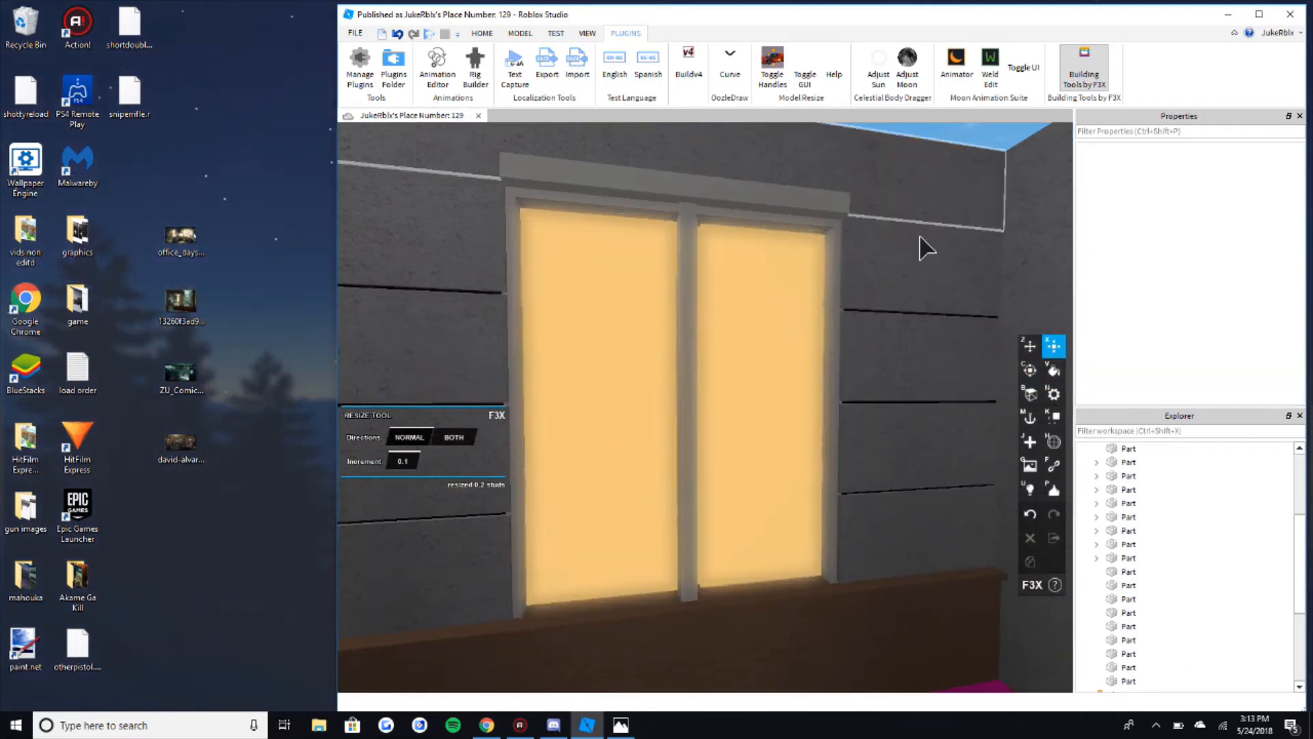
Step: Duplicate the outer trim bar above the window and lower the copy directly beneath it to a Y position of about 14.45
right_click_drag(805, 300, 725, 359)
scroll(810, 271, "up", 2)
left_click(725, 335)
scroll(724, 357, "down", 1)
right_click_drag(731, 404, 760, 275)
left_click(624, 282)
right_click_drag(624, 282, 681, 312)
key("z")
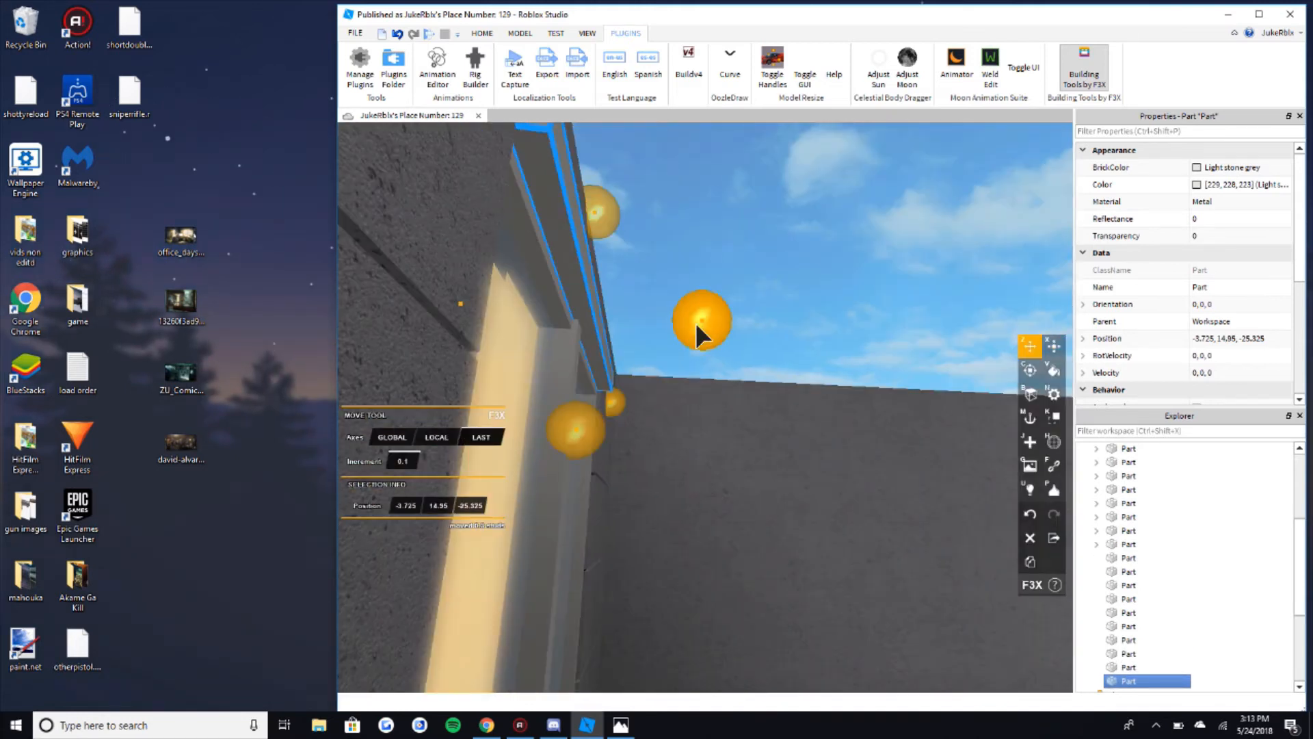
key("x")
key("z")
left_click_drag(584, 450, 581, 470)
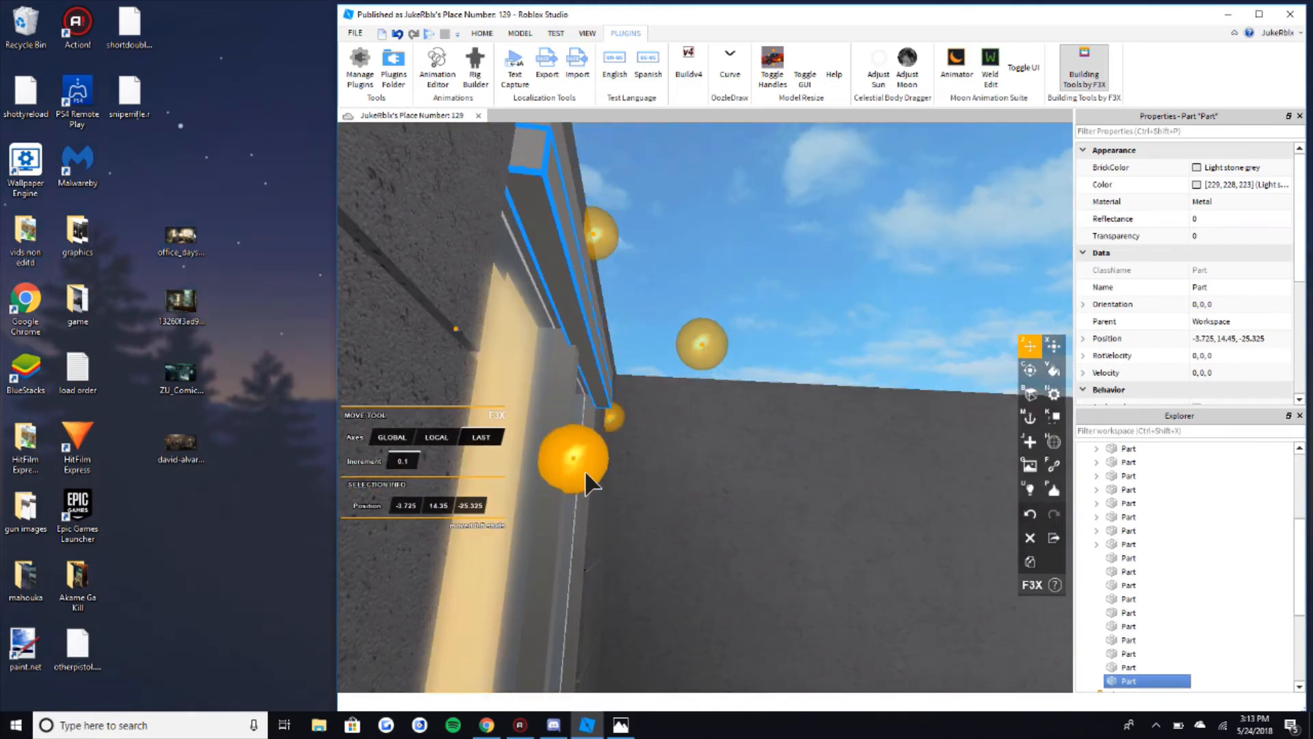
Step: Thin the copied bar to 0.2 studs deep from both sides and shorten it evenly at its ends to about 6.4 studs
key("x")
left_click_drag(688, 369, 681, 358)
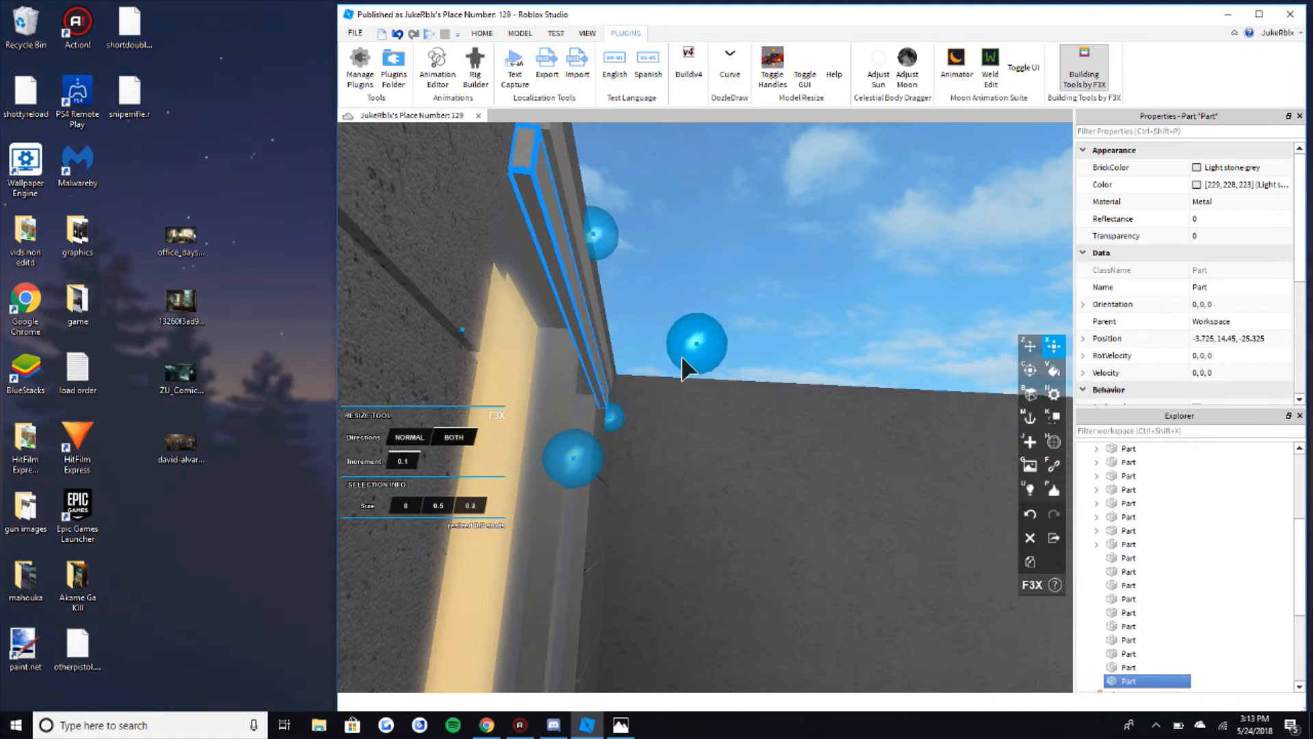
left_click(415, 438)
right_click_drag(431, 383, 424, 347)
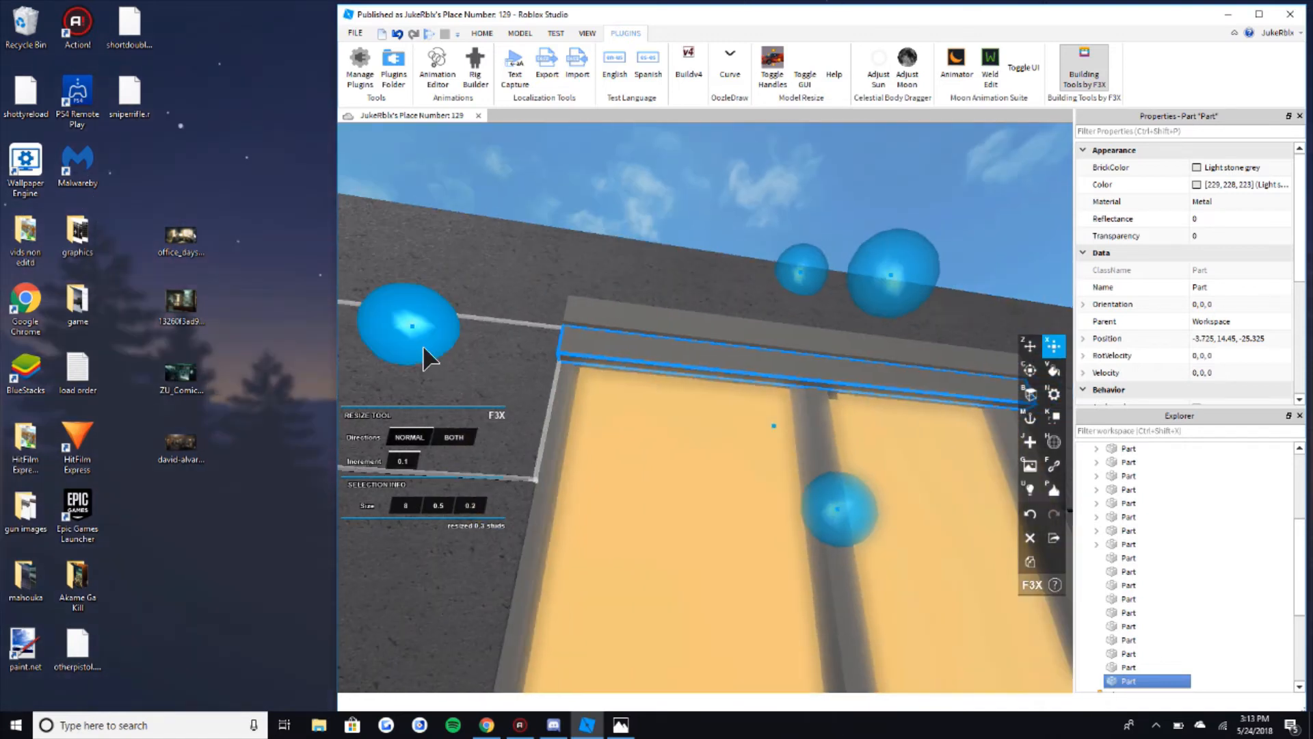
left_click_drag(423, 347, 464, 347)
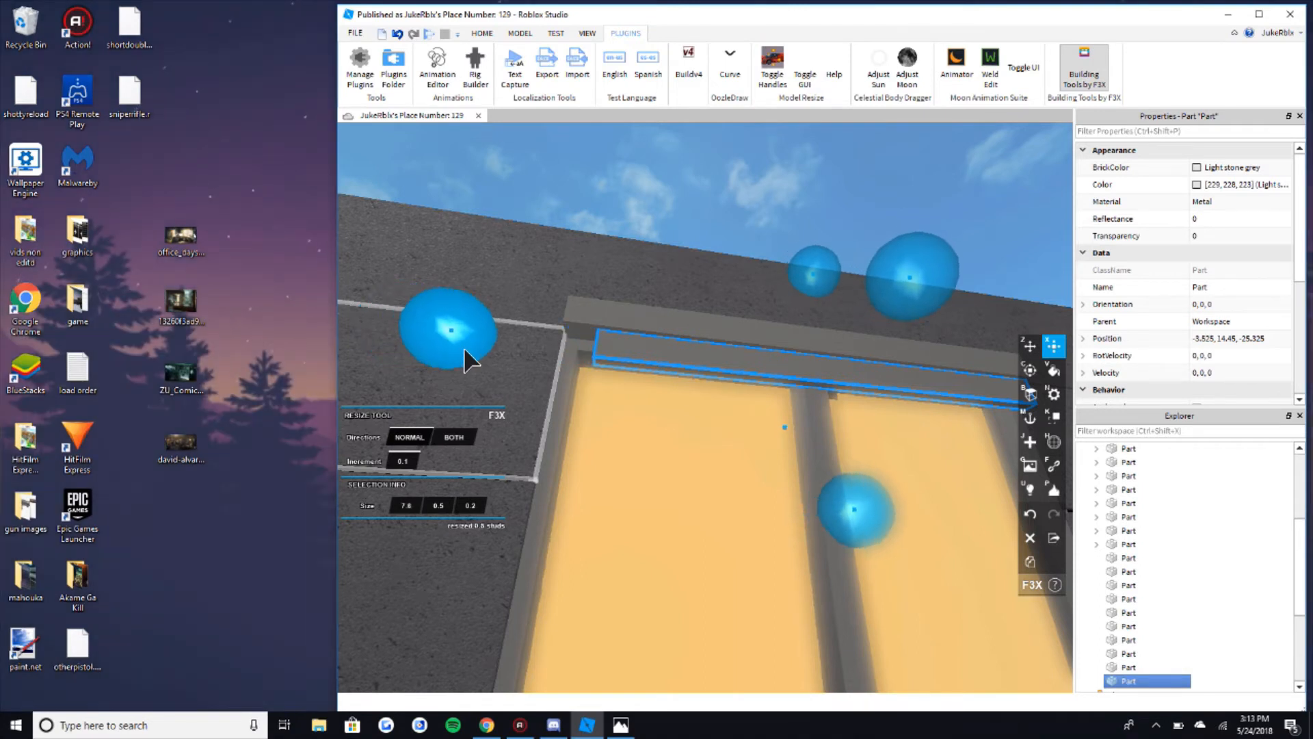
key("d")
left_click_drag(927, 412, 914, 409)
key("s")
key("a")
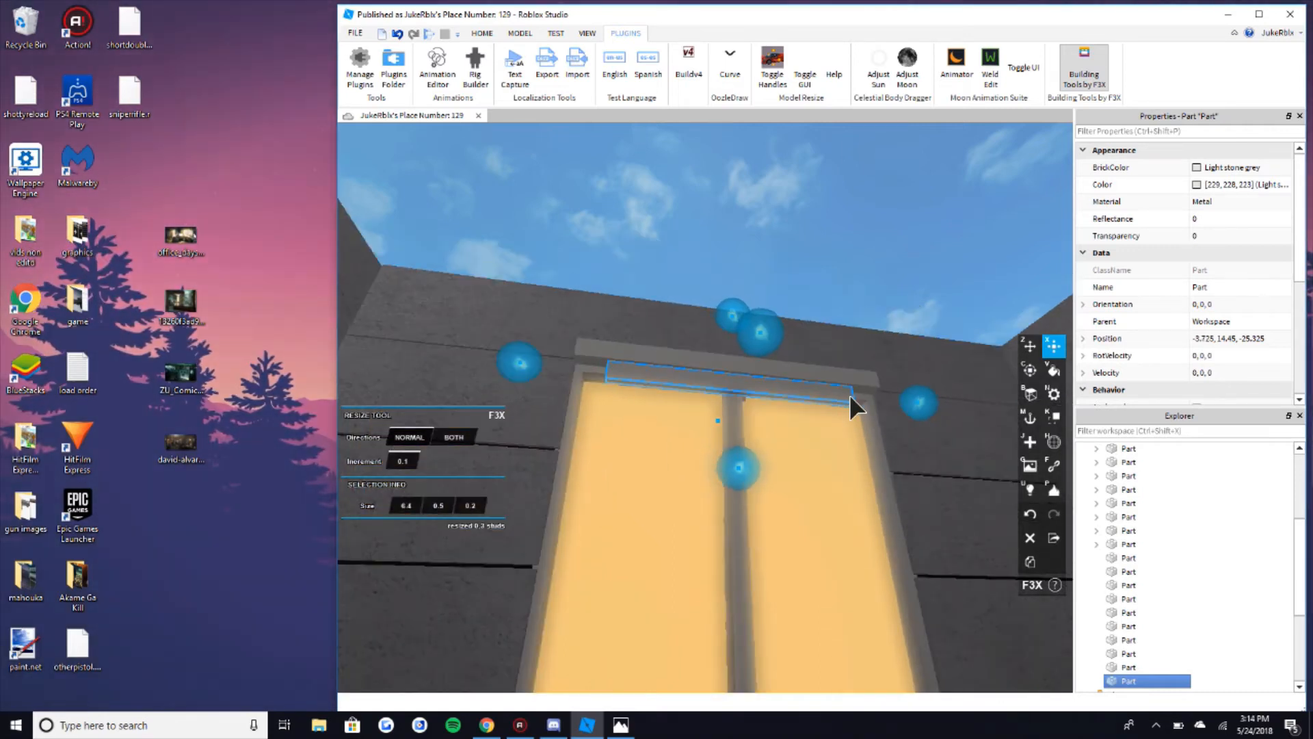
Step: Reduce the shortened bar to two small blocks 0.1 studs wide, one at each end beneath the window trim
left_click_drag(918, 413, 836, 412)
left_click(654, 392)
key("w")
right_click_drag(837, 412, 823, 410)
key("w")
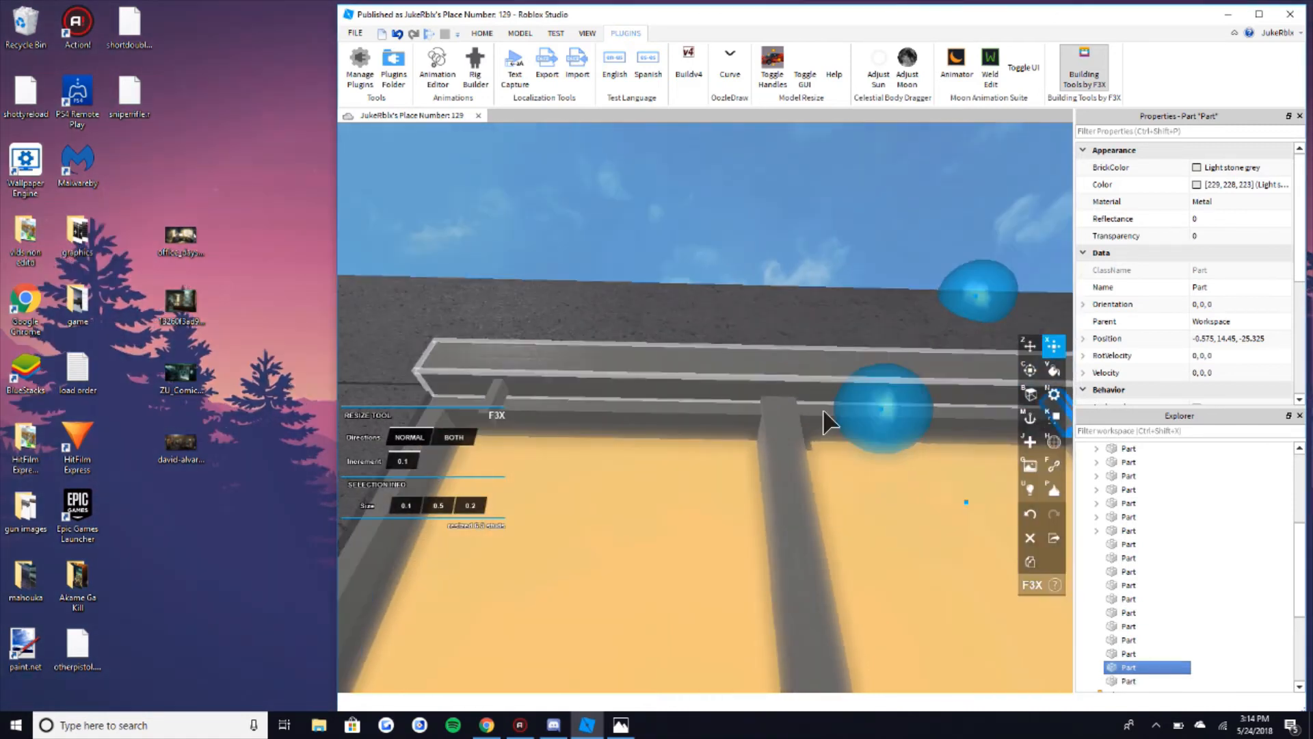
right_click_drag(517, 432, 573, 428)
key("s")
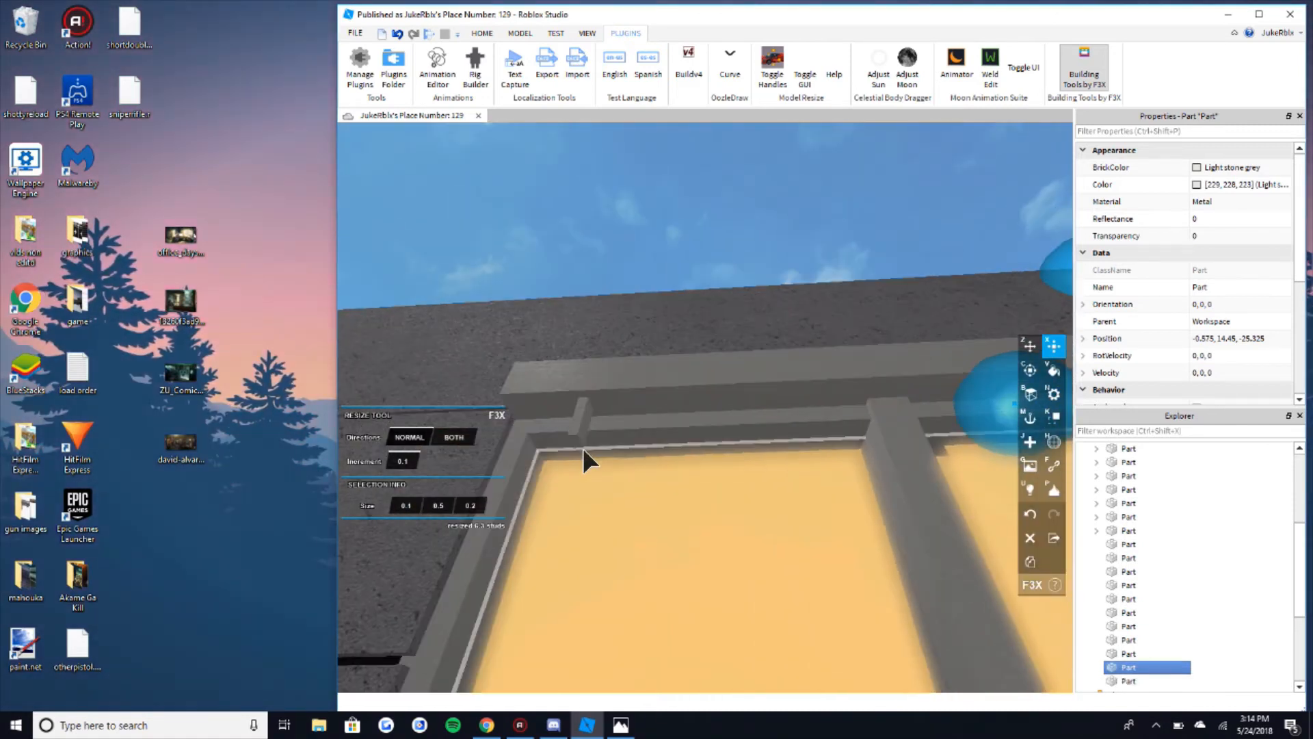
Step: Select both small blocks under the trim and set their depth to 0.1 studs
left_click(582, 438, "shift")
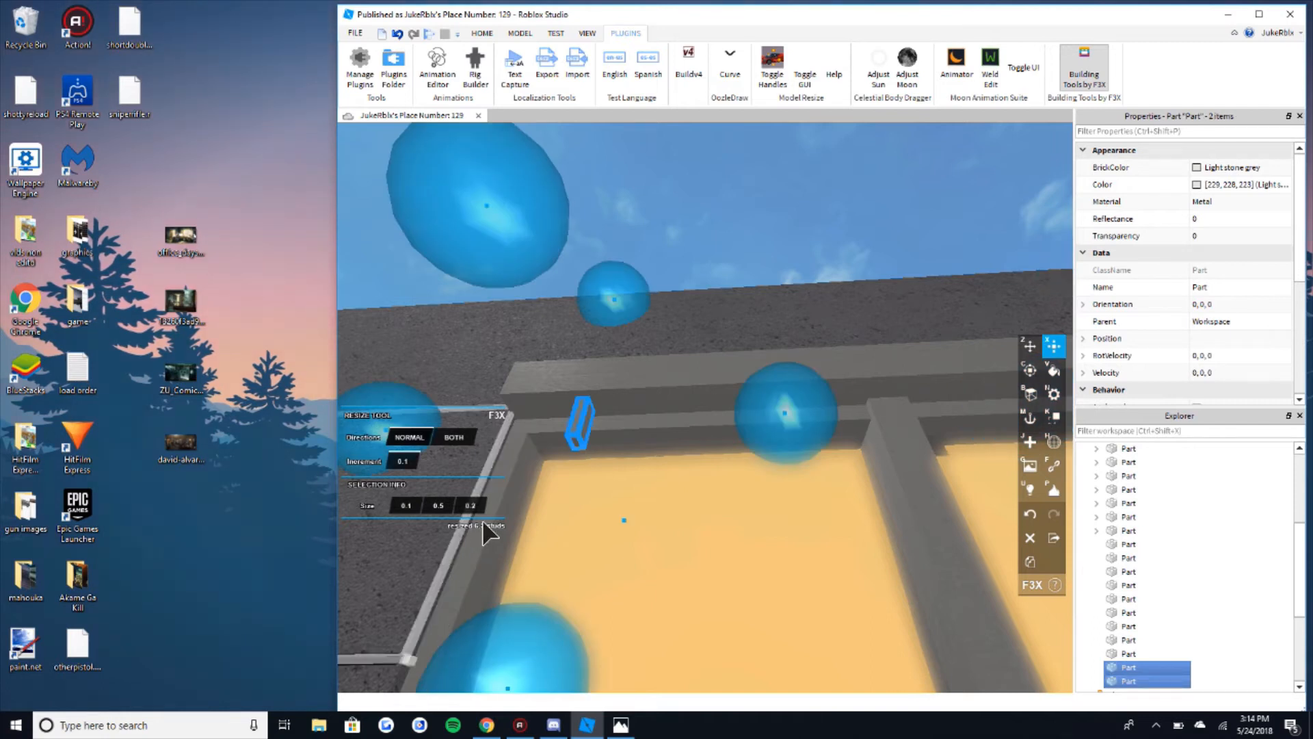
type("0.1")
key("Return")
key("z")
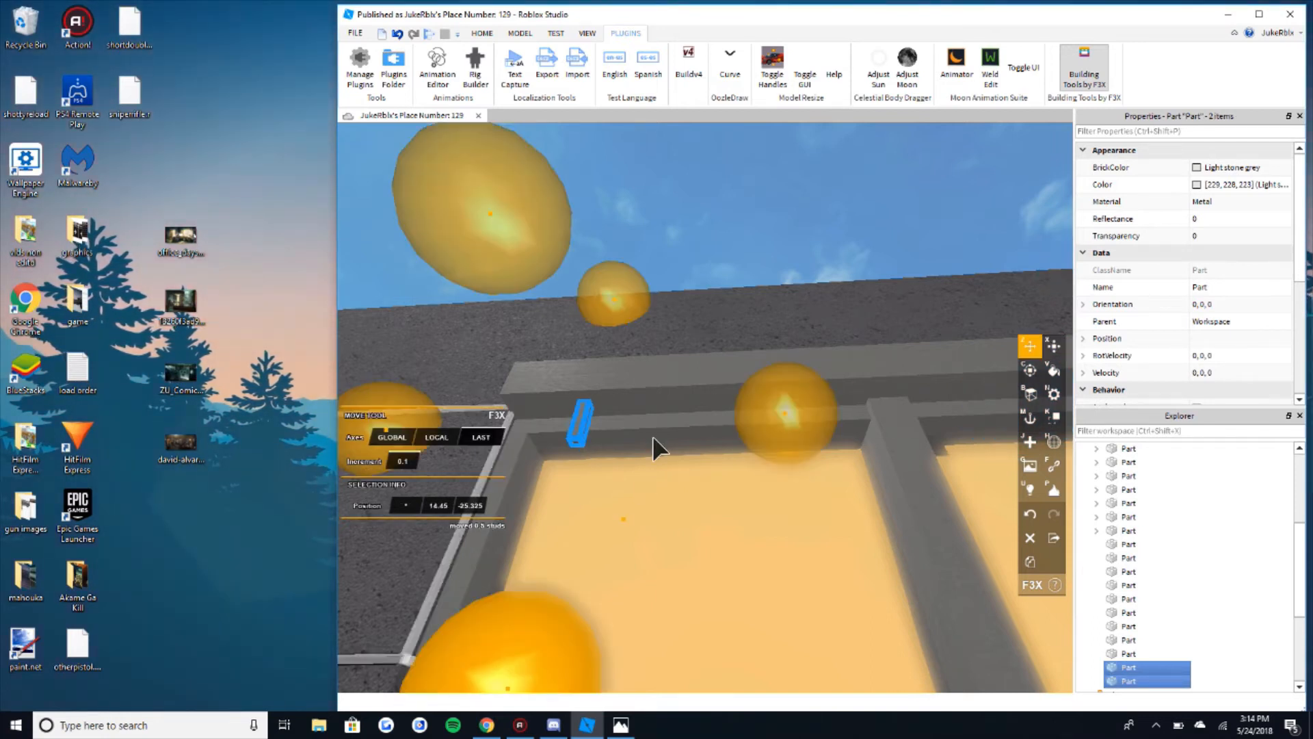
key("x")
Step: Change the two small blocks' material to Fabric and paint them Dark stone grey
right_click_drag(632, 445, 632, 457)
key("s")
key("v")
key("n")
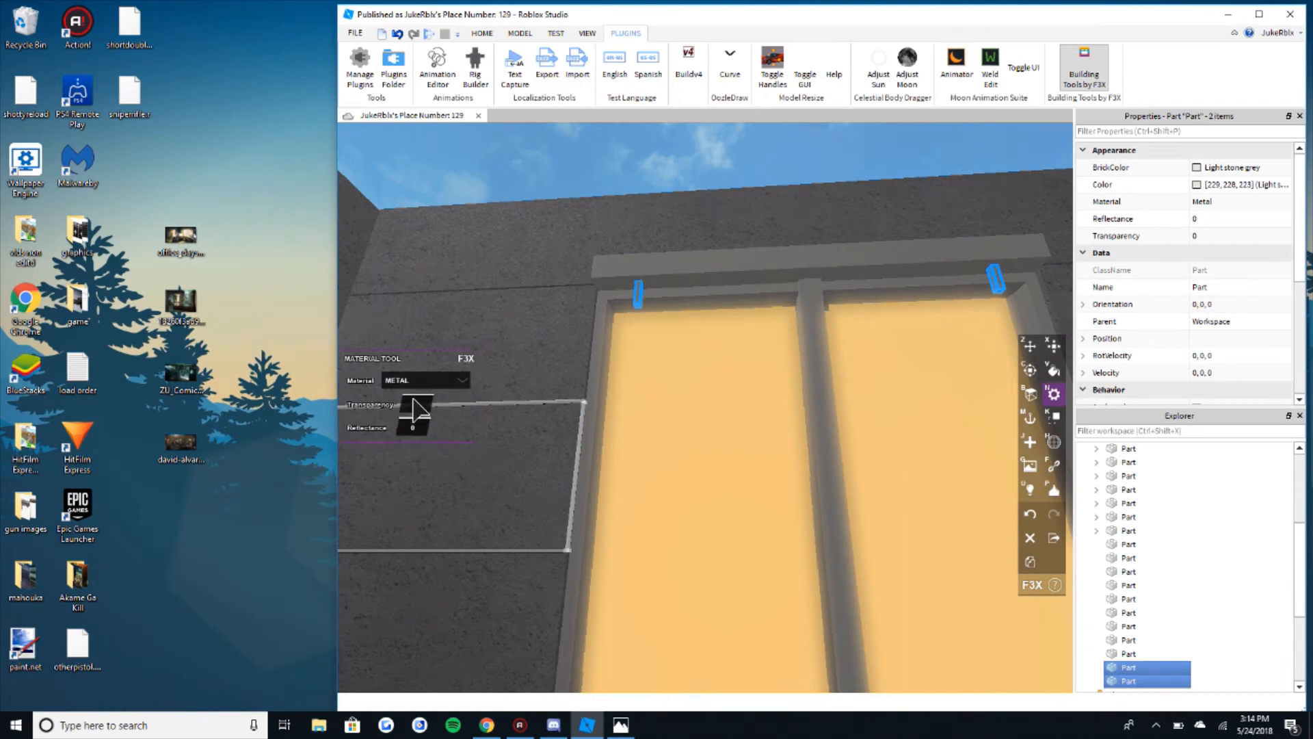
left_click(428, 382)
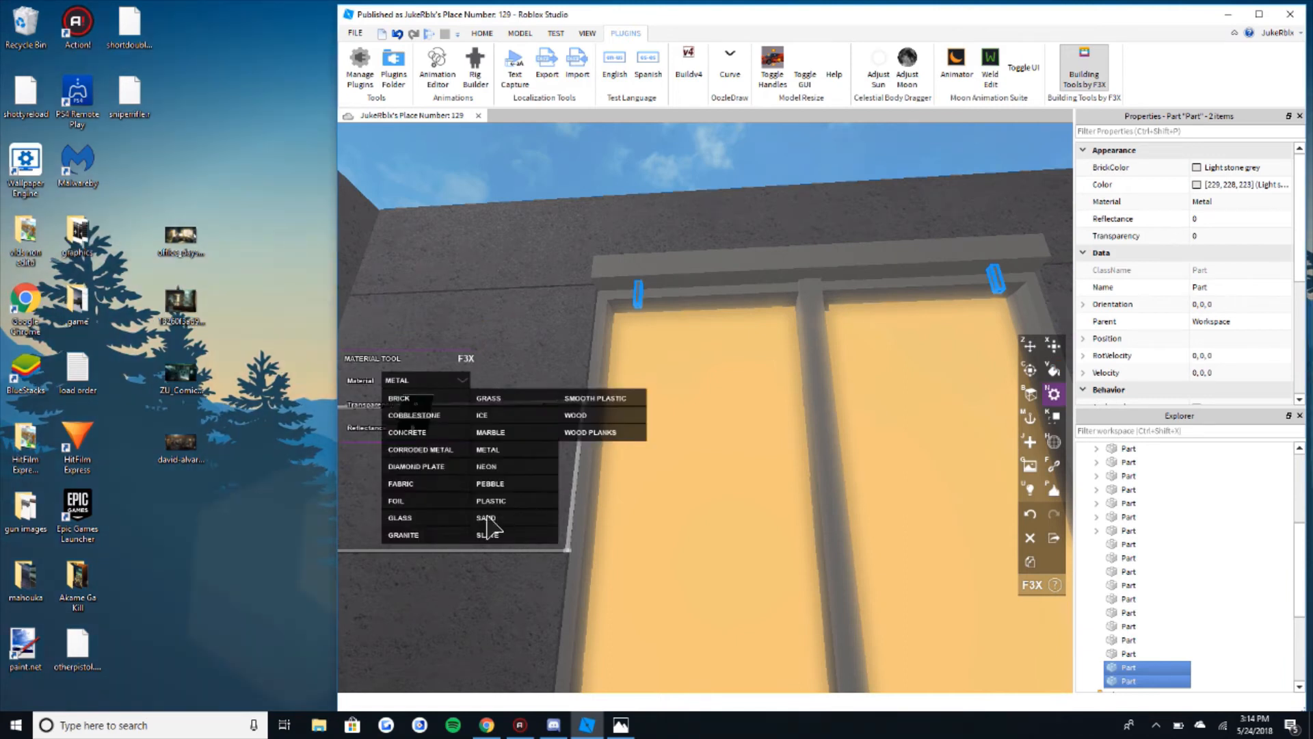
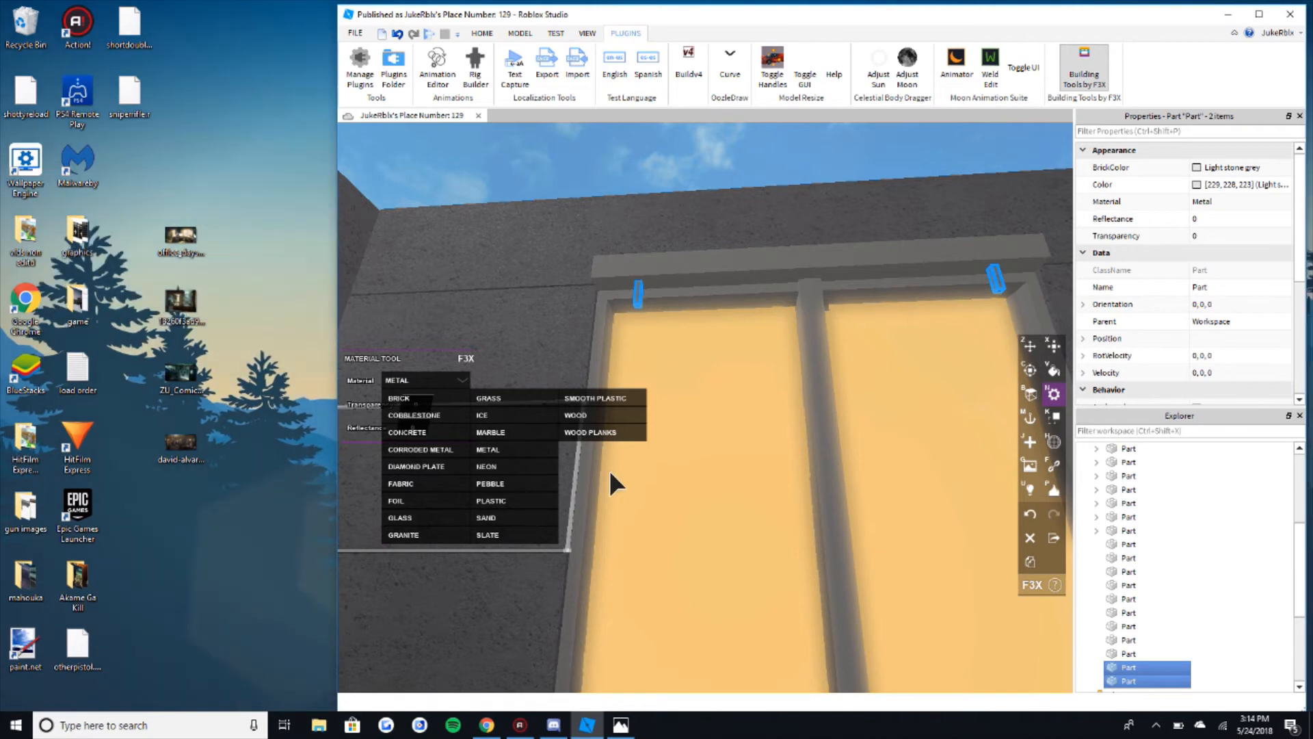
left_click(411, 484)
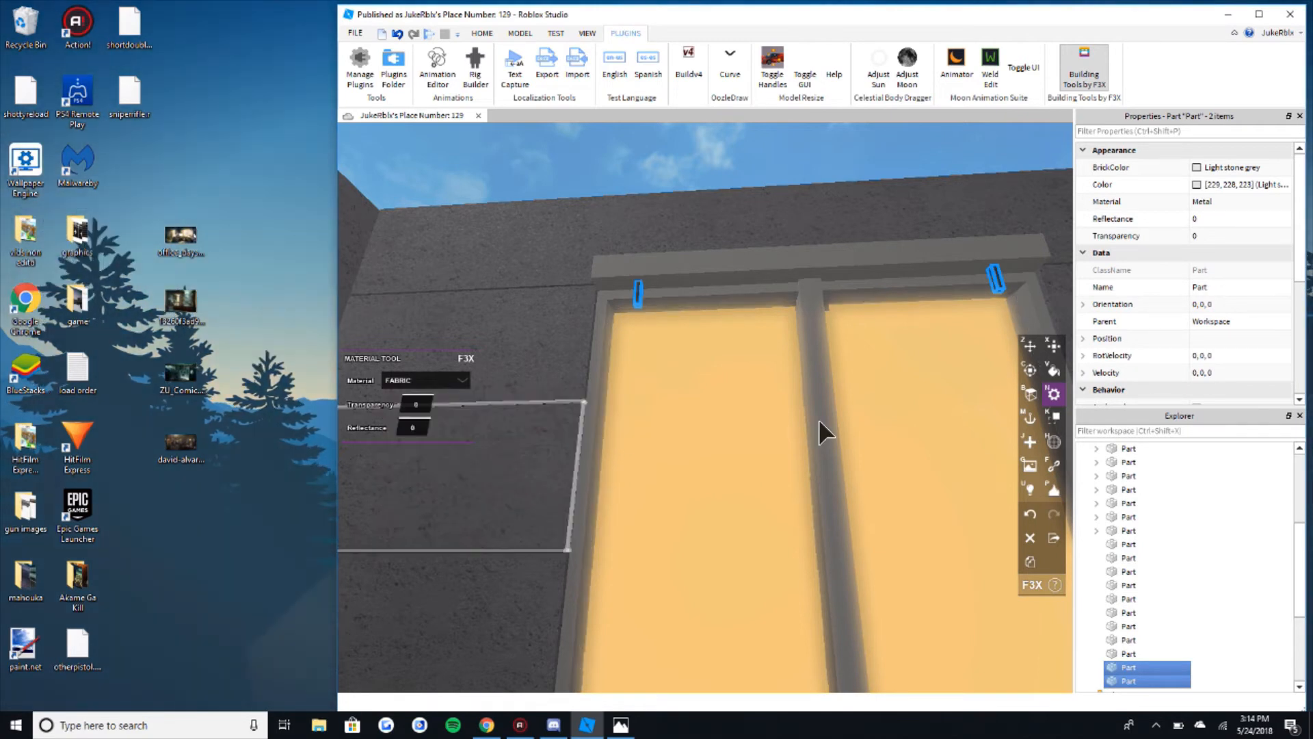
key("v")
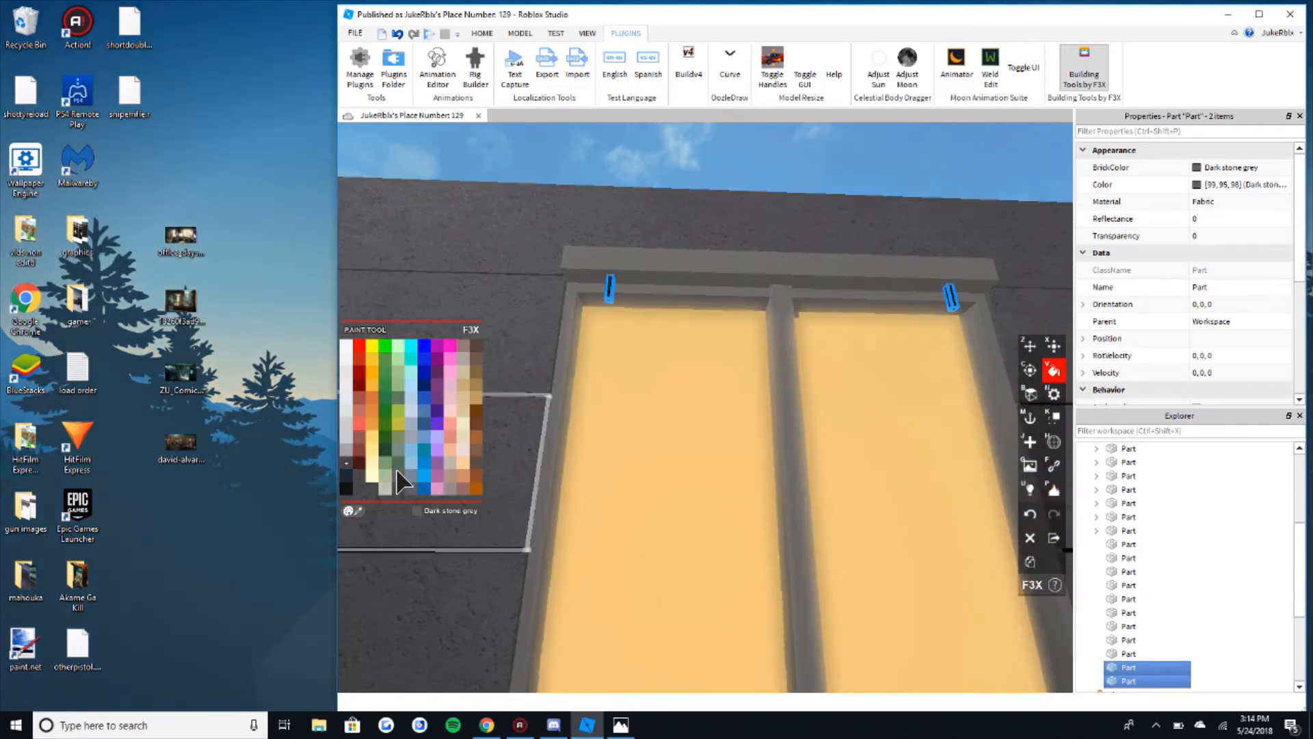
Step: Lengthen both fabric blocks downward to the window sill to form the two blind cords
key("x")
left_click_drag(614, 419, 643, 524)
right_click_drag(638, 494, 643, 524)
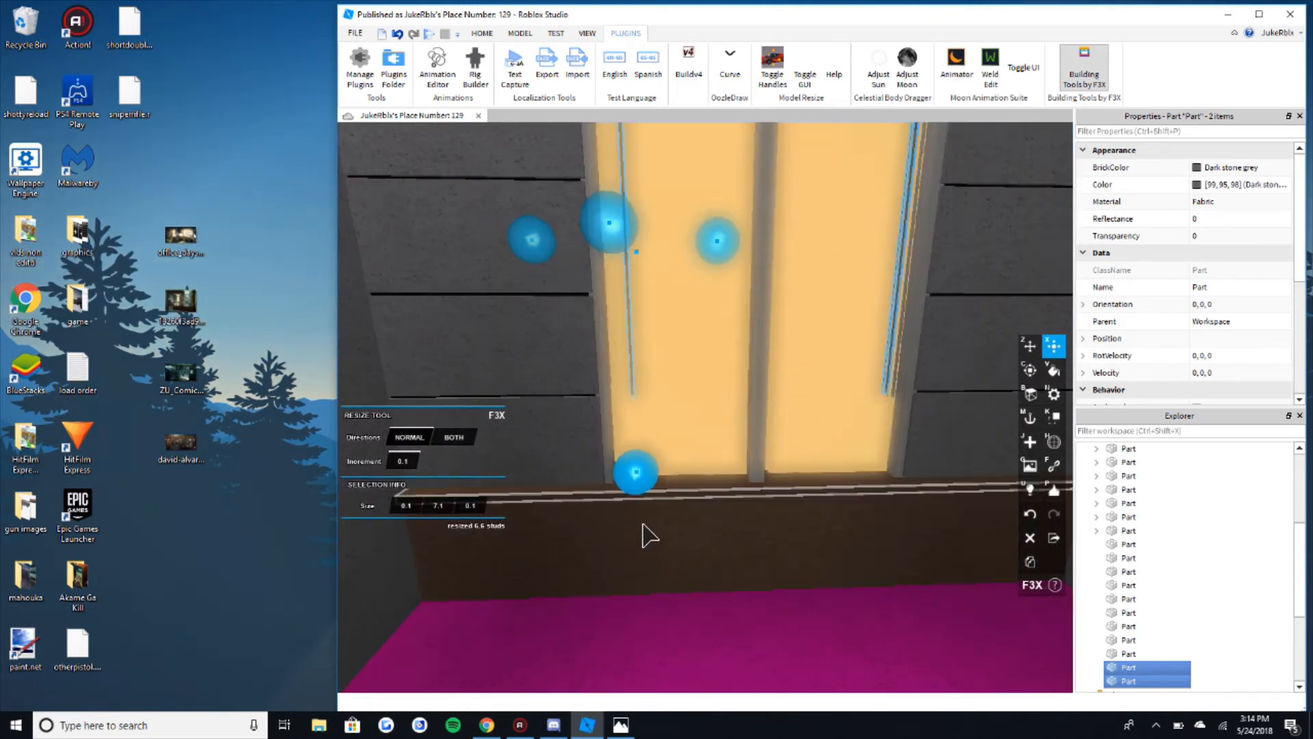
left_click_drag(650, 535, 645, 563)
right_click_drag(664, 554, 821, 195)
key("s")
left_click(821, 195)
Step: Duplicate the outer trim bar above the window again and lower the copy 0.5 studs over the tops of the cords
key("w")
key("w")
key("s")
key("a")
left_click(793, 263)
right_click_drag(852, 293, 854, 296)
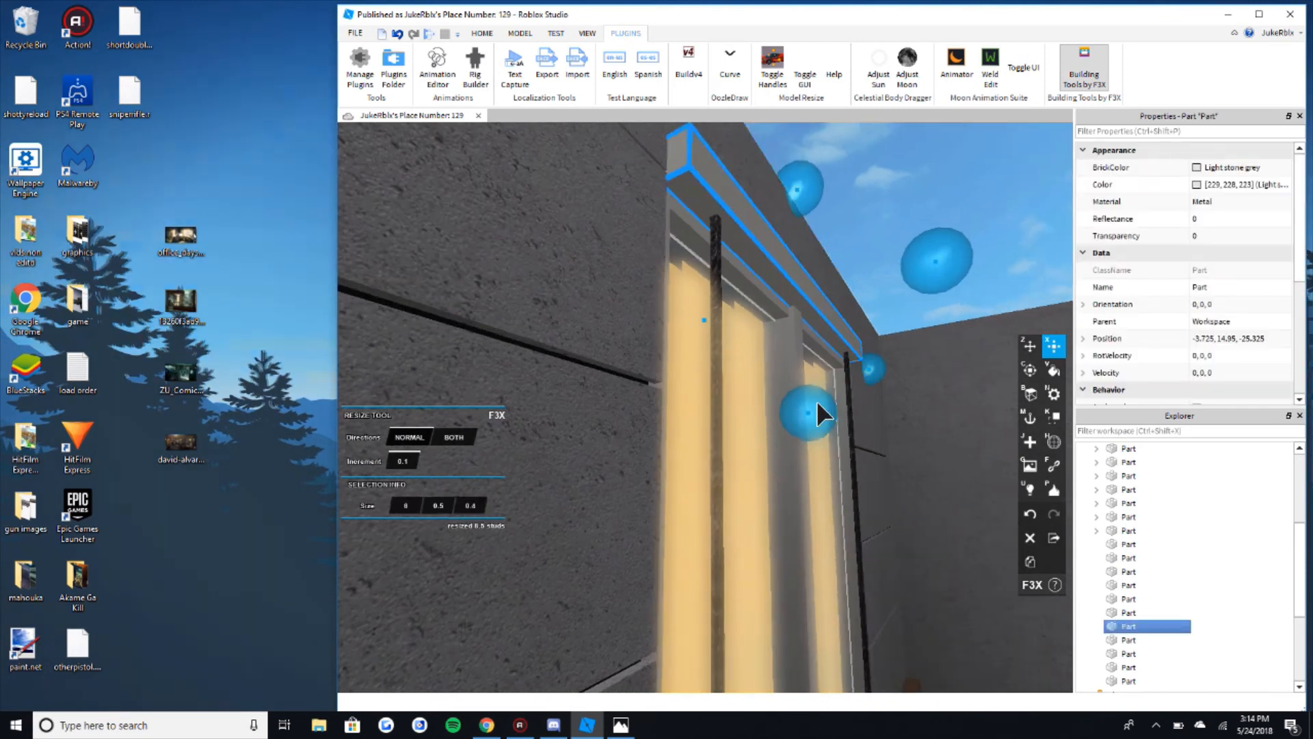
key("z")
left_click_drag(821, 427, 825, 454)
Step: Change the lowered bar's material to Plastic
key("b")
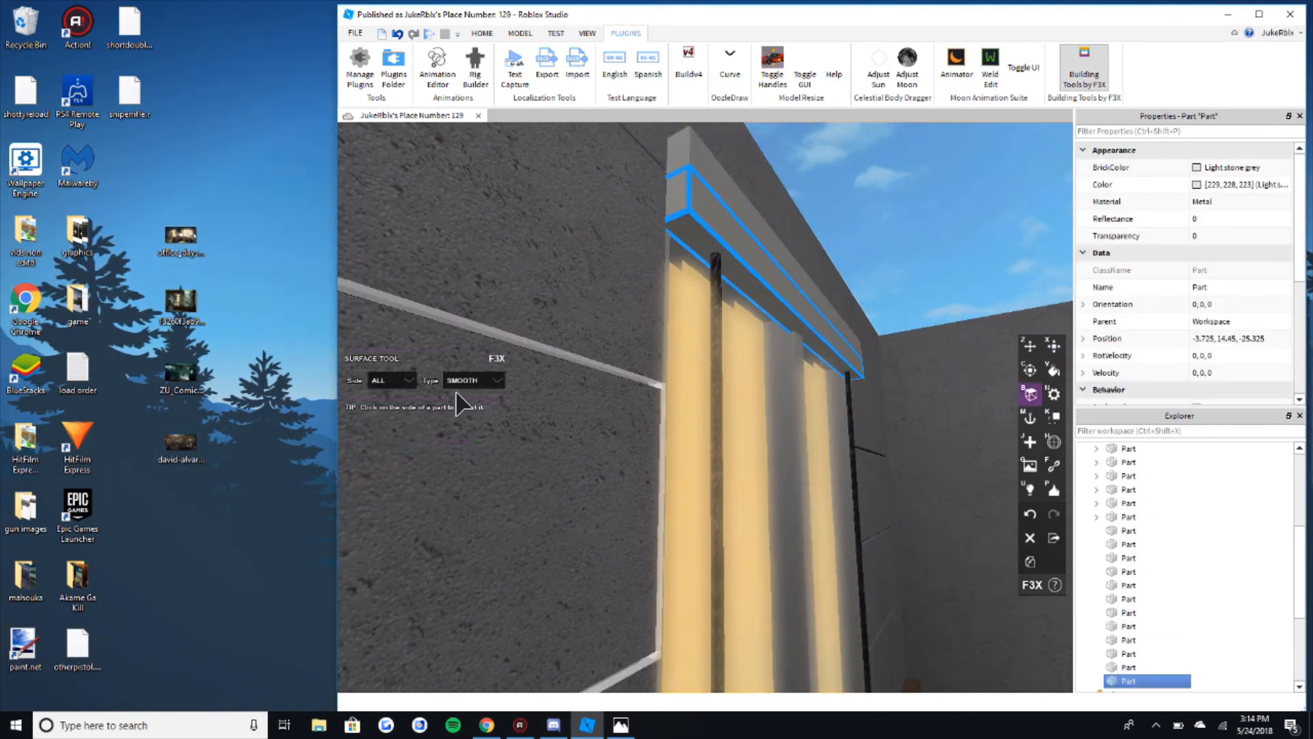
key("n")
left_click(460, 382)
left_click(504, 502)
key("v")
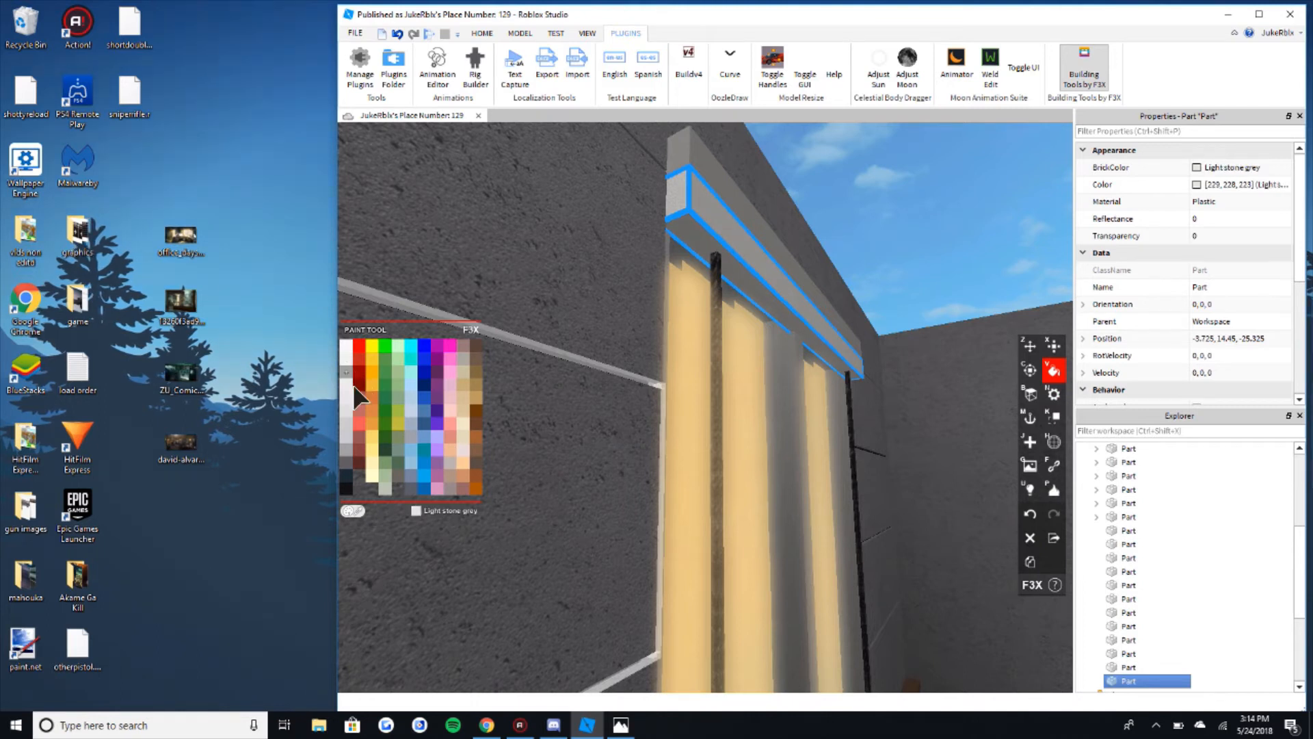
Step: Flatten the plastic bar from its upper face by about 0.4 studs to form a thin blind slat
key("x")
key("d")
mouse_move(743, 368)
right_mouse_down()
mouse_move(796, 325)
mouse_move(726, 252)
right_mouse_up()
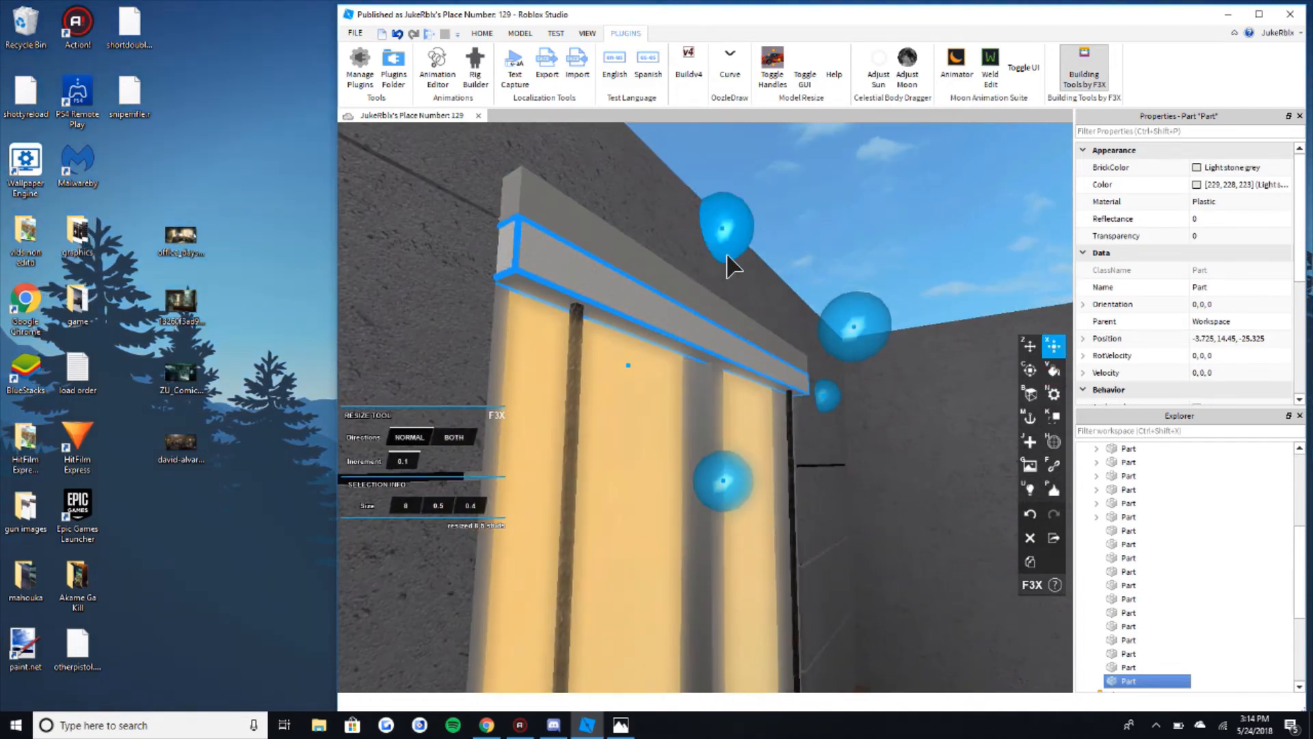
left_click_drag(727, 252, 729, 282)
right_click_drag(728, 282, 749, 336)
key("a")
Step: Tilt the slat about its long axis to a rotation of -50 degrees, using a 10-degree increment
key("c")
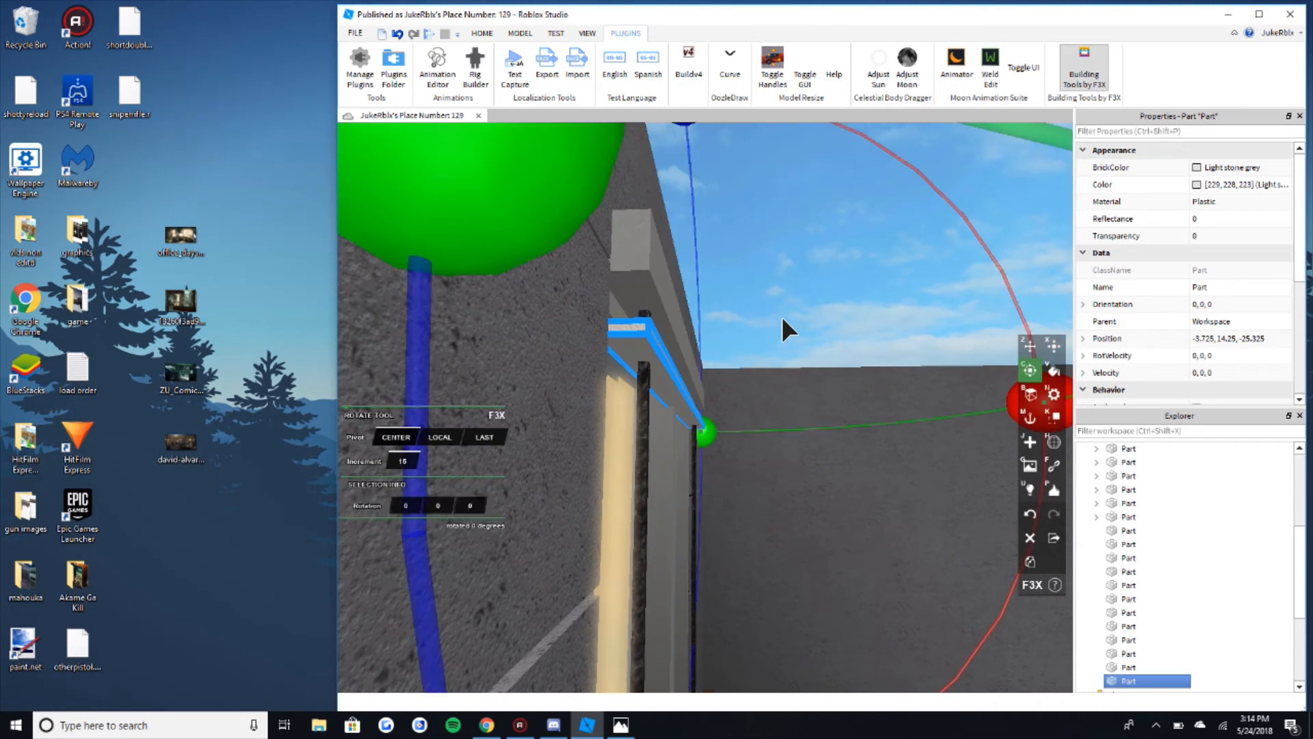
key("s")
key("d")
key("minus")
type("5")
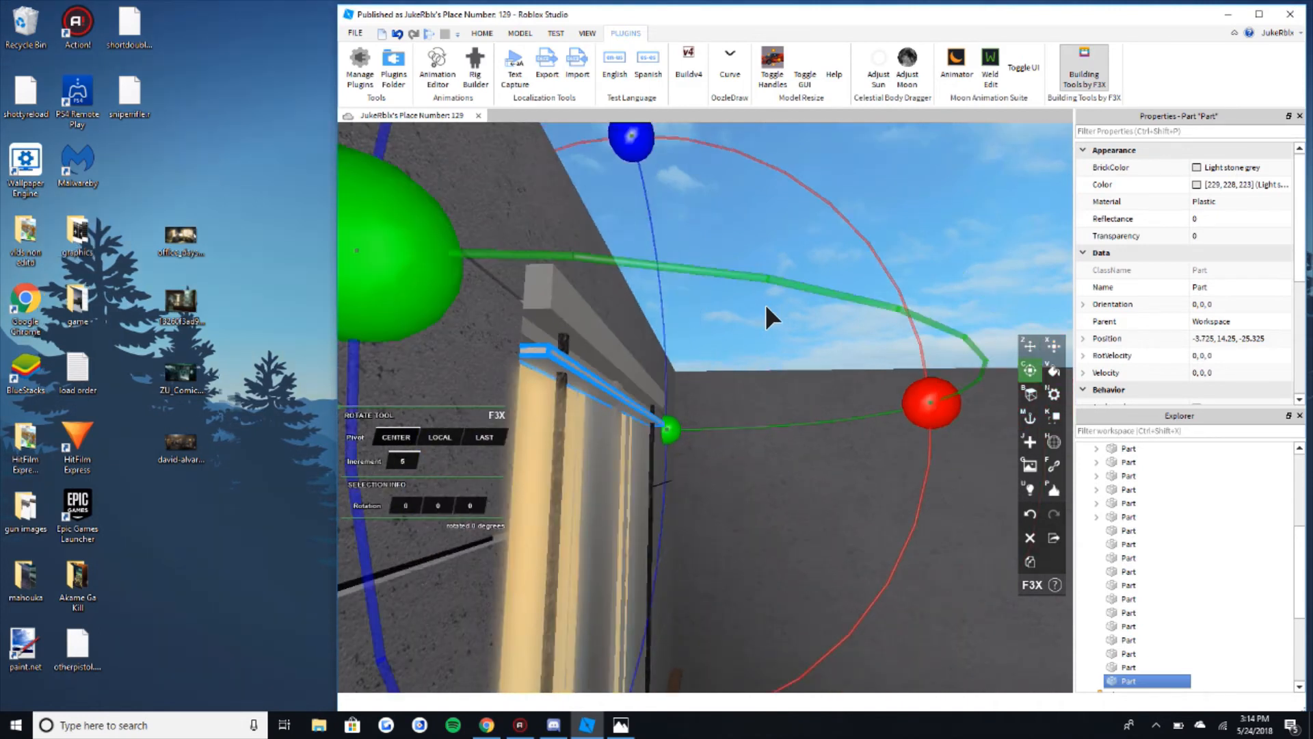
type("s")
left_click_drag(897, 397, 888, 483)
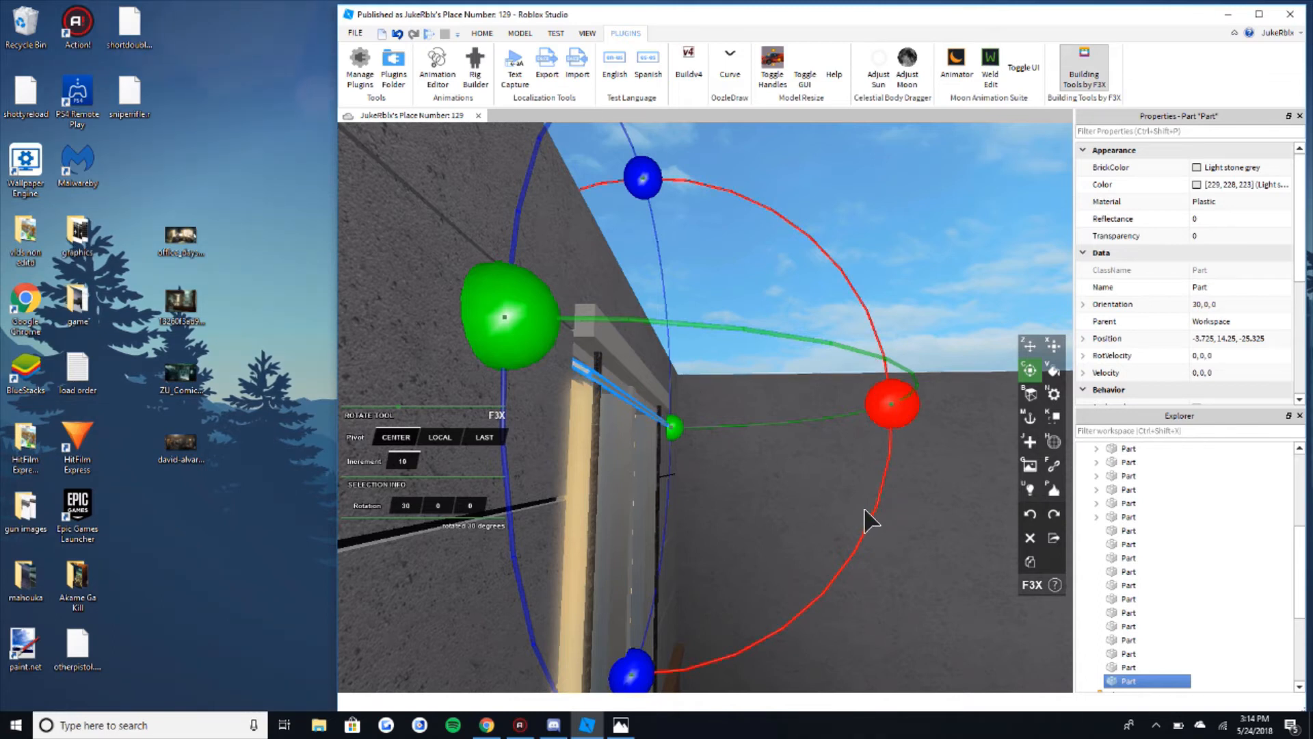
left_click_drag(890, 405, 866, 319)
left_click_drag(814, 277, 783, 275)
Step: Move the tilted slat upward along the global axes to a Y position of 14.45, just beneath the trim
key("z")
key("e")
left_click(397, 438)
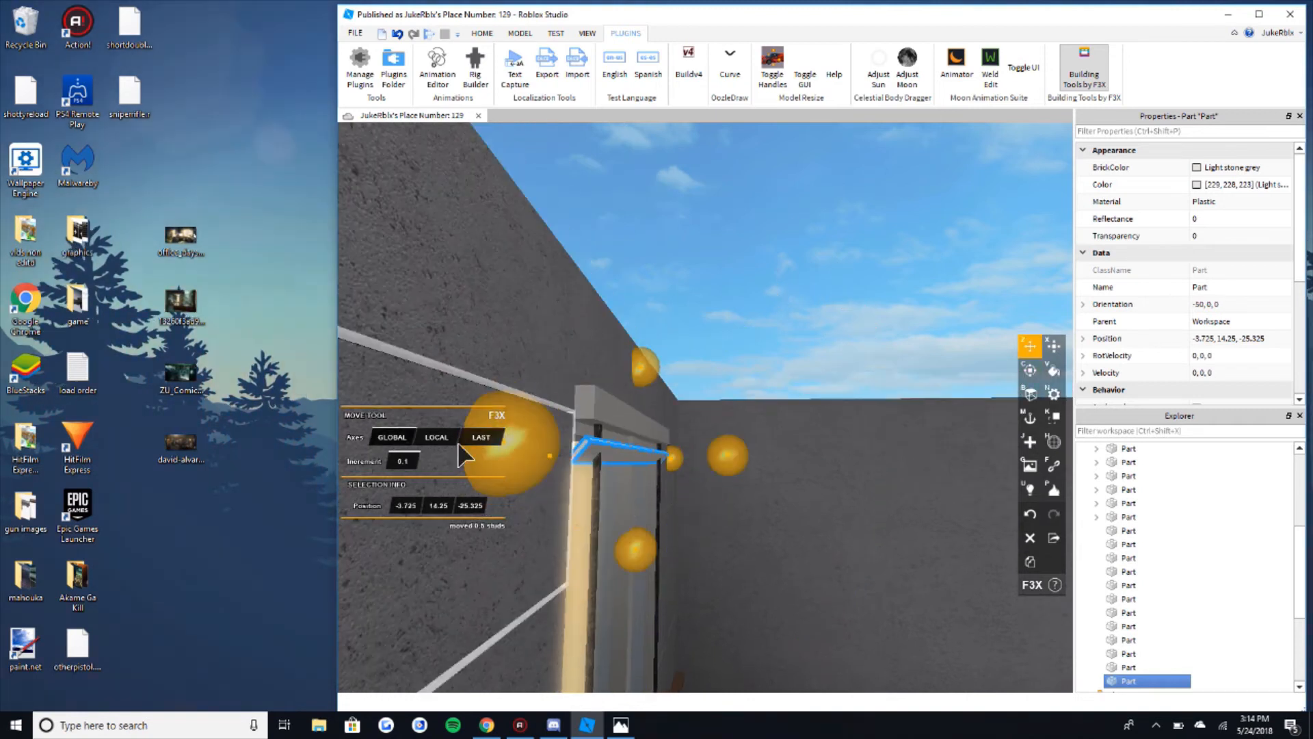
key("a")
right_click_drag(776, 431, 775, 431)
left_click_drag(592, 290, 589, 276)
key("d")
right_click_drag(645, 292, 644, 292)
key("a")
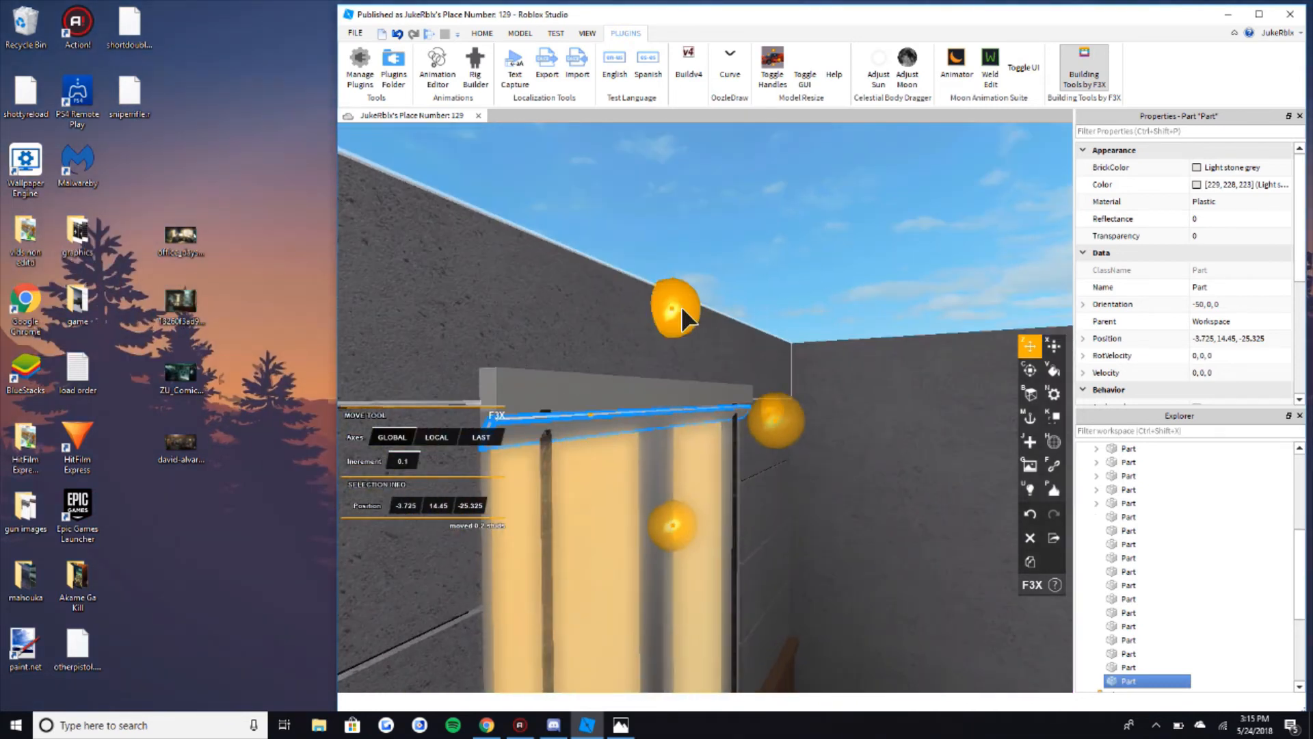
Step: Copy the tilted slat 0.4 studs lower, copy the pair 0.8 studs lower, and select all four slats
left_click_drag(682, 306, 681, 332)
key("a")
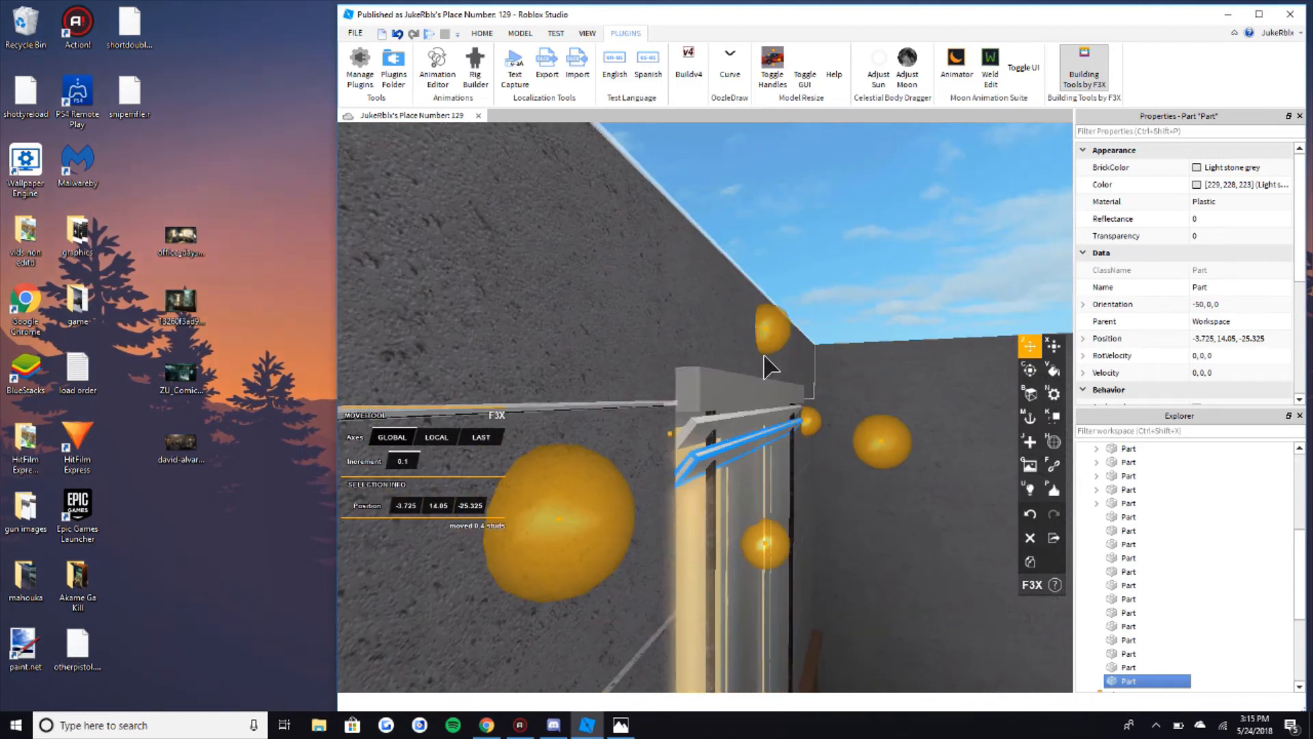
left_click(759, 416, "shift")
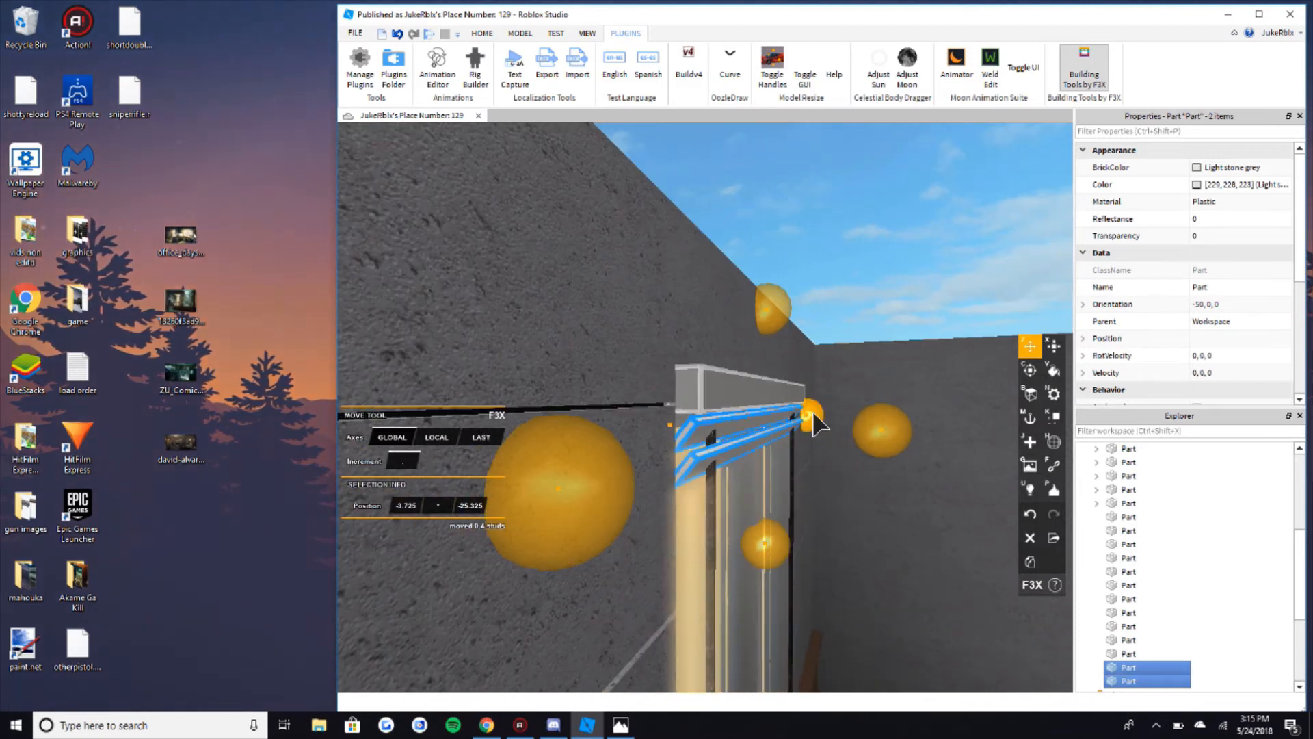
left_click_drag(782, 313, 777, 347)
left_click(755, 440, "shift")
left_click(761, 414, "shift")
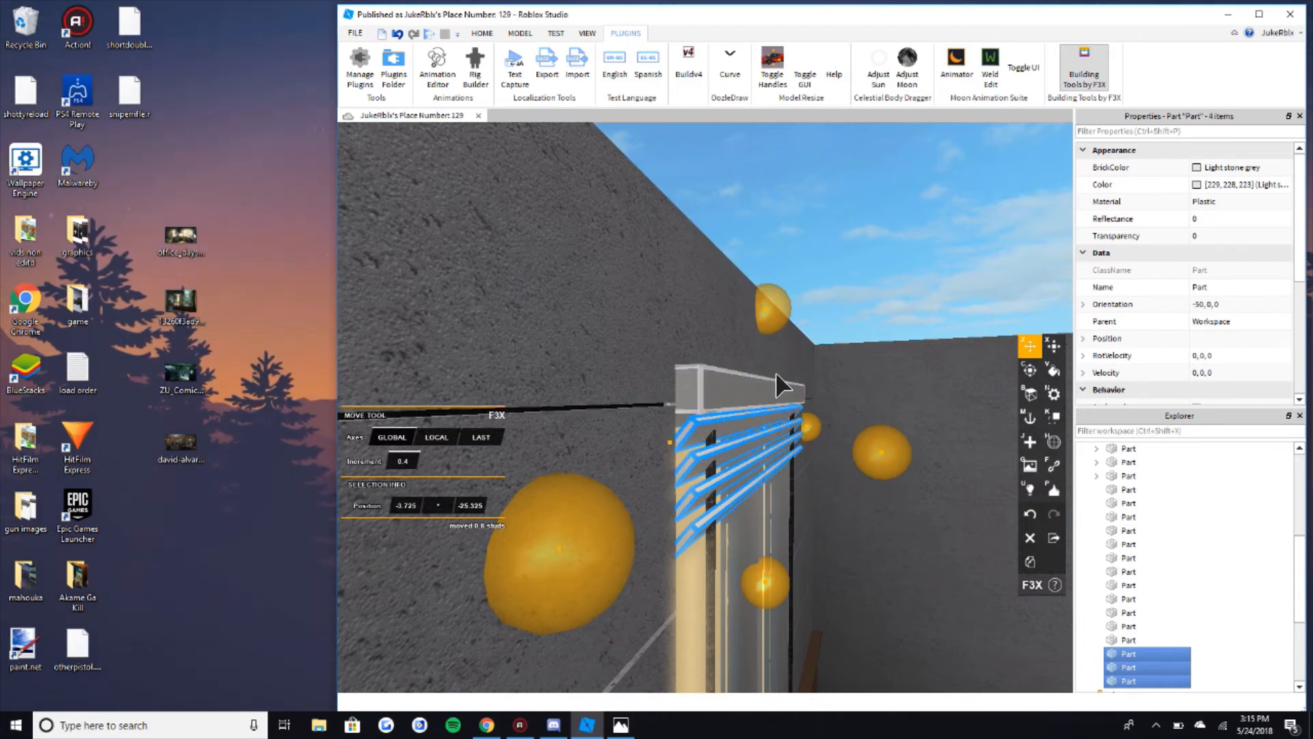
Step: Duplicate the four-slat group repeatedly, moving each copy 1.6 studs lower until the slats reach the wooden ledge below the window
key("ctrl+d")
key("d")
left_click_drag(668, 318, 682, 403)
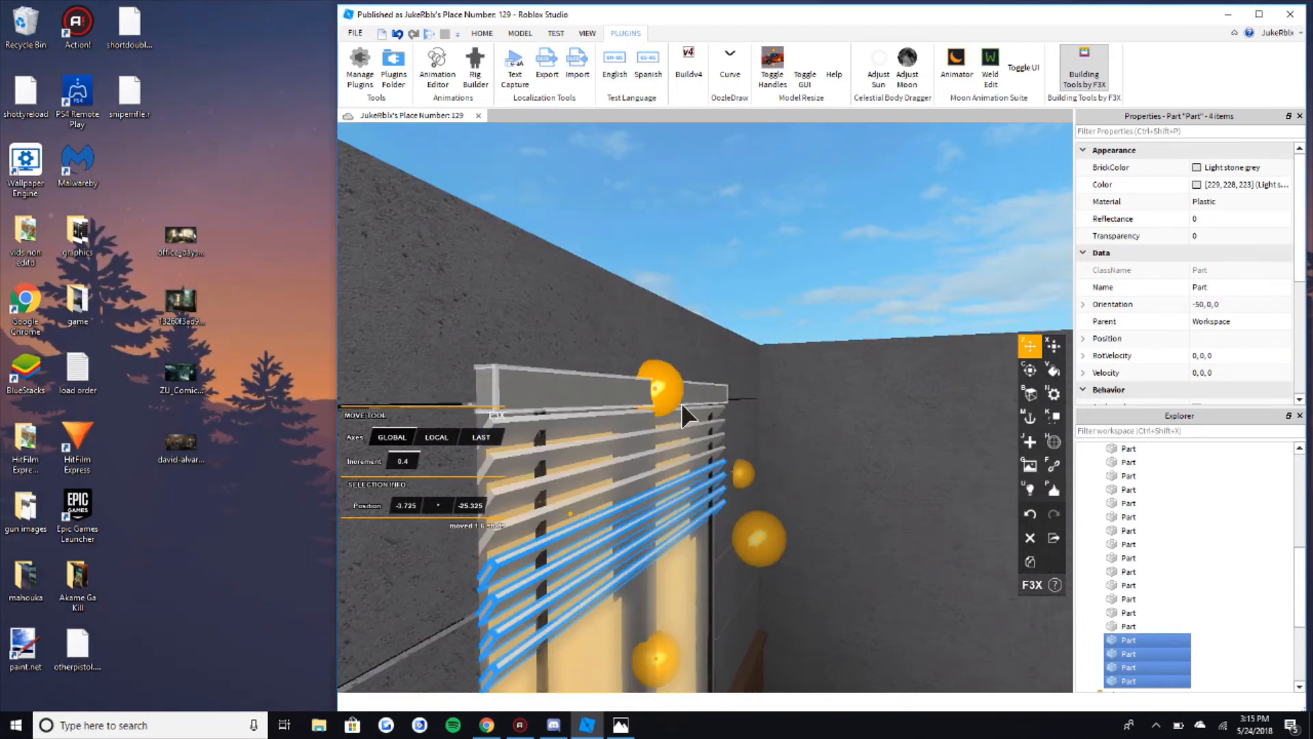
right_click_drag(681, 403, 687, 408)
key("ctrl+d")
left_click_drag(700, 269, 691, 409)
key("ctrl+d")
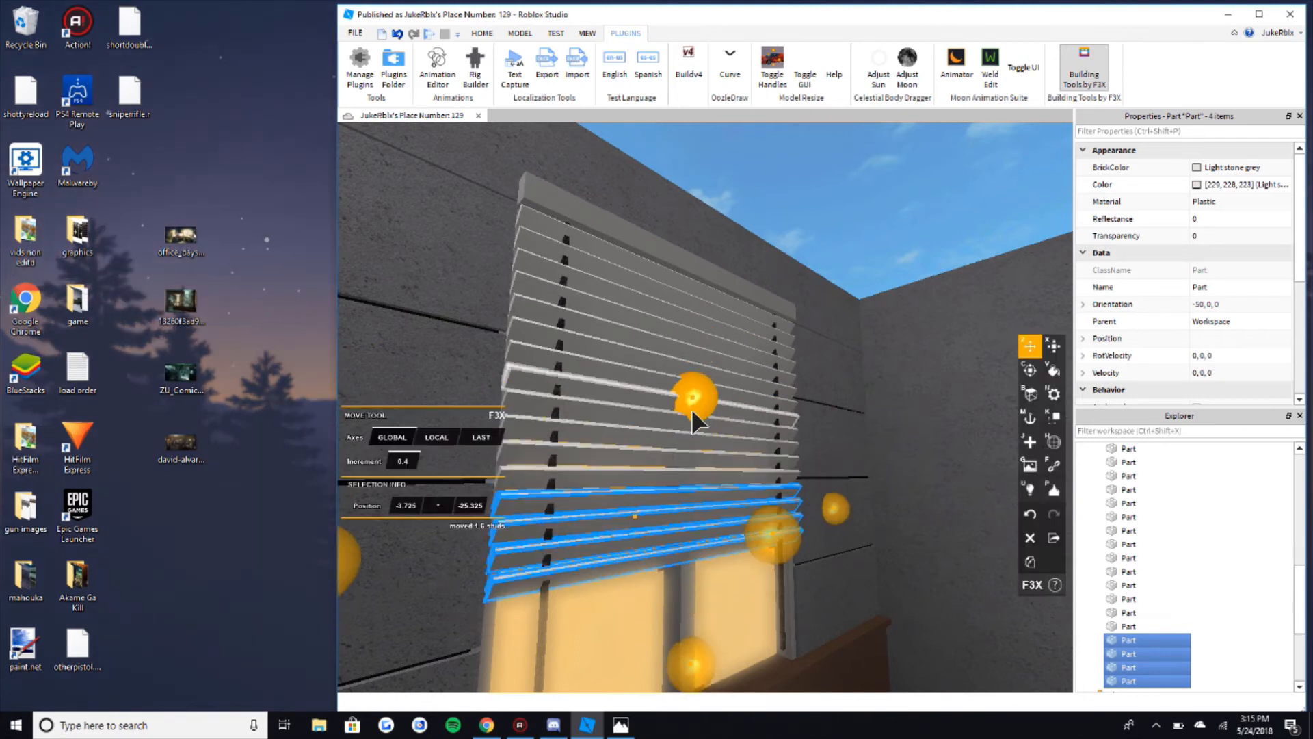
left_click_drag(690, 459, 705, 500)
scroll(692, 489, "down", 3)
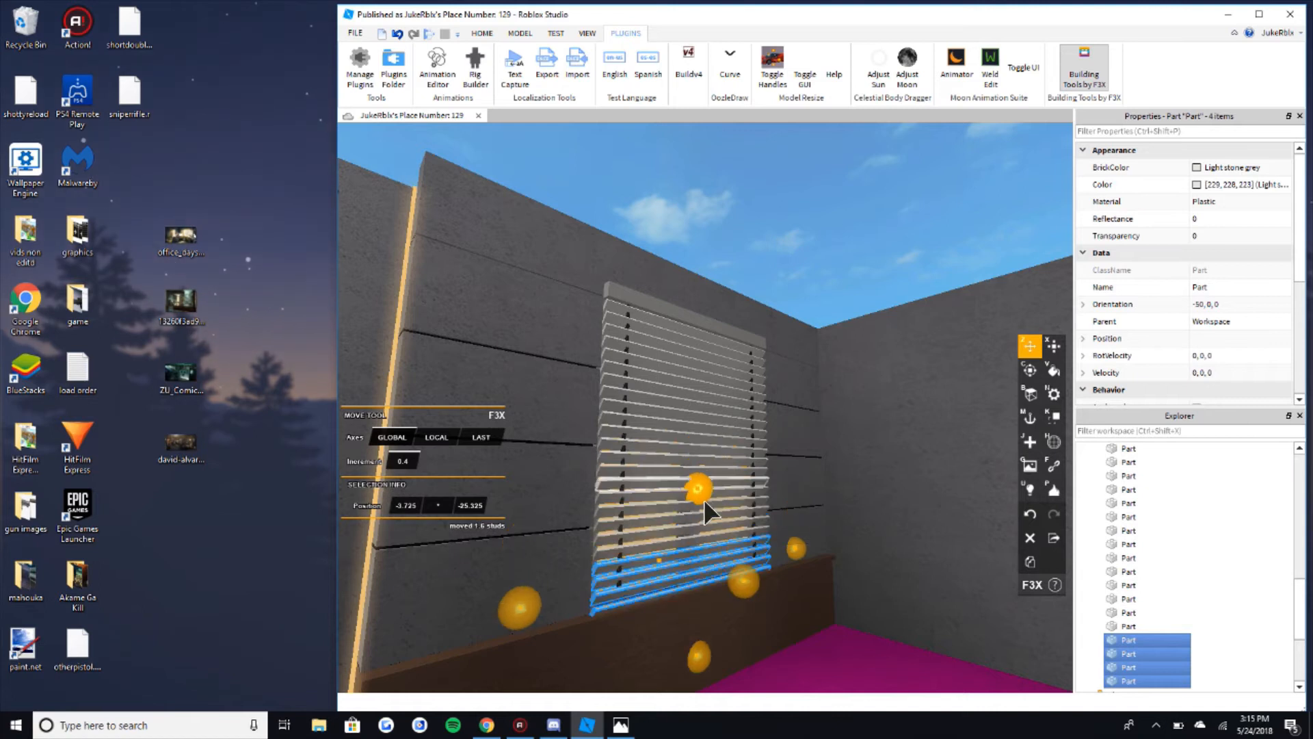
Step: Delete the surplus slats at the bottom of the blinds, where they run into the wooden ledge
left_click(832, 239)
right_click_drag(782, 472, 715, 481)
scroll(716, 481, "up", 4)
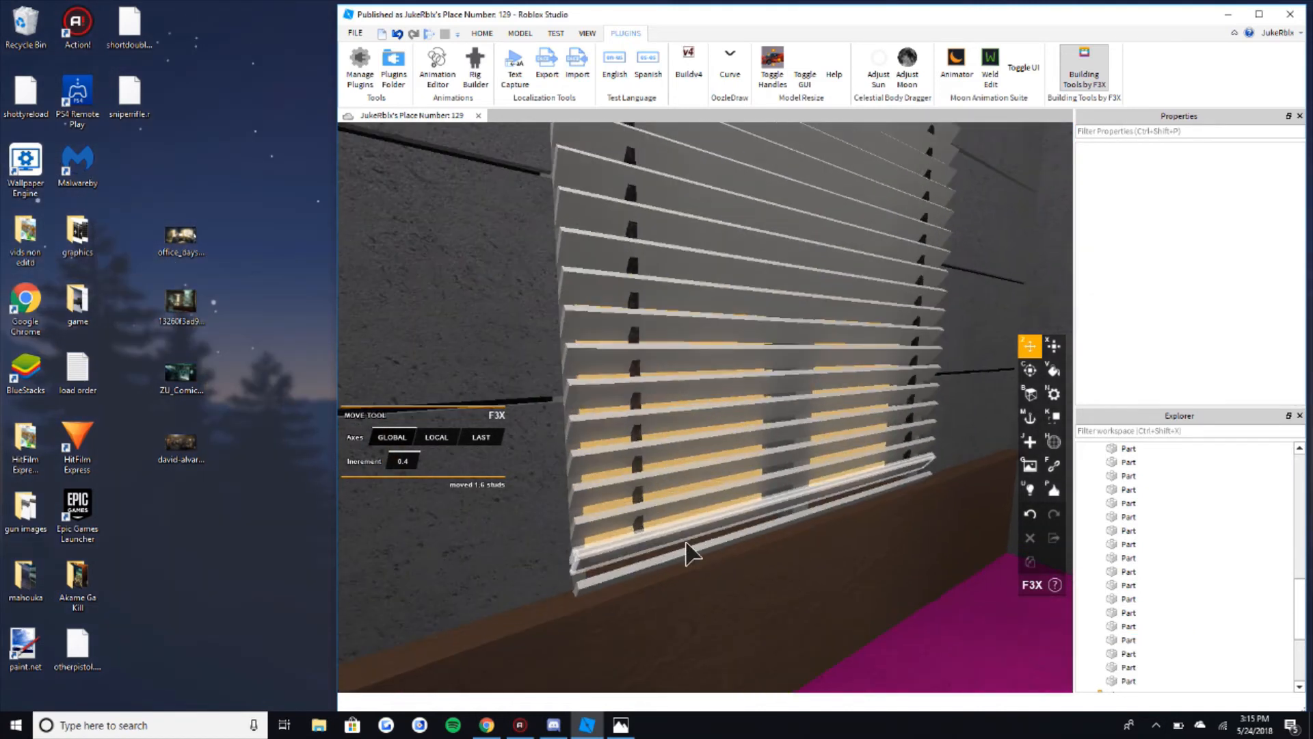
left_click(733, 548)
key("Delete")
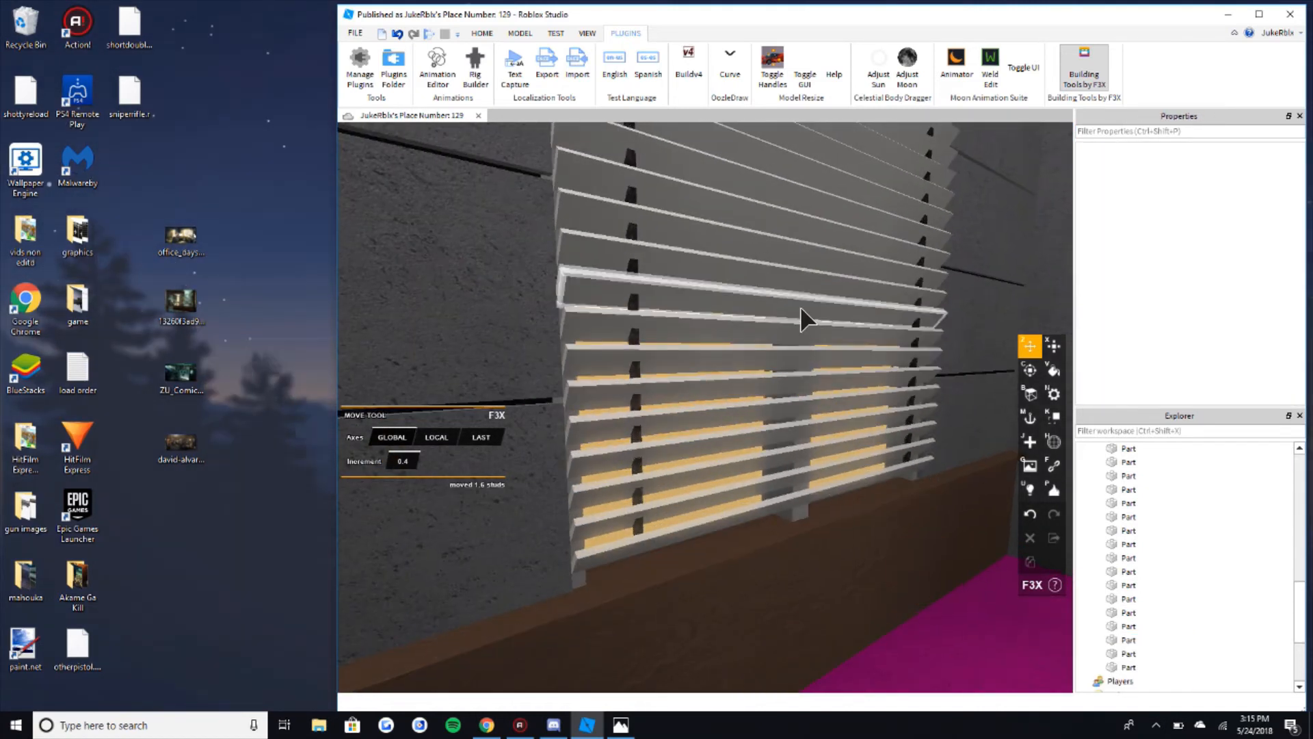
Step: Compare the full set of blinds with the office_days reference picture in Photos
scroll(804, 311, "down", 3)
right_click_drag(800, 308, 682, 662)
scroll(755, 361, "down", 4)
scroll(865, 299, "up", 2)
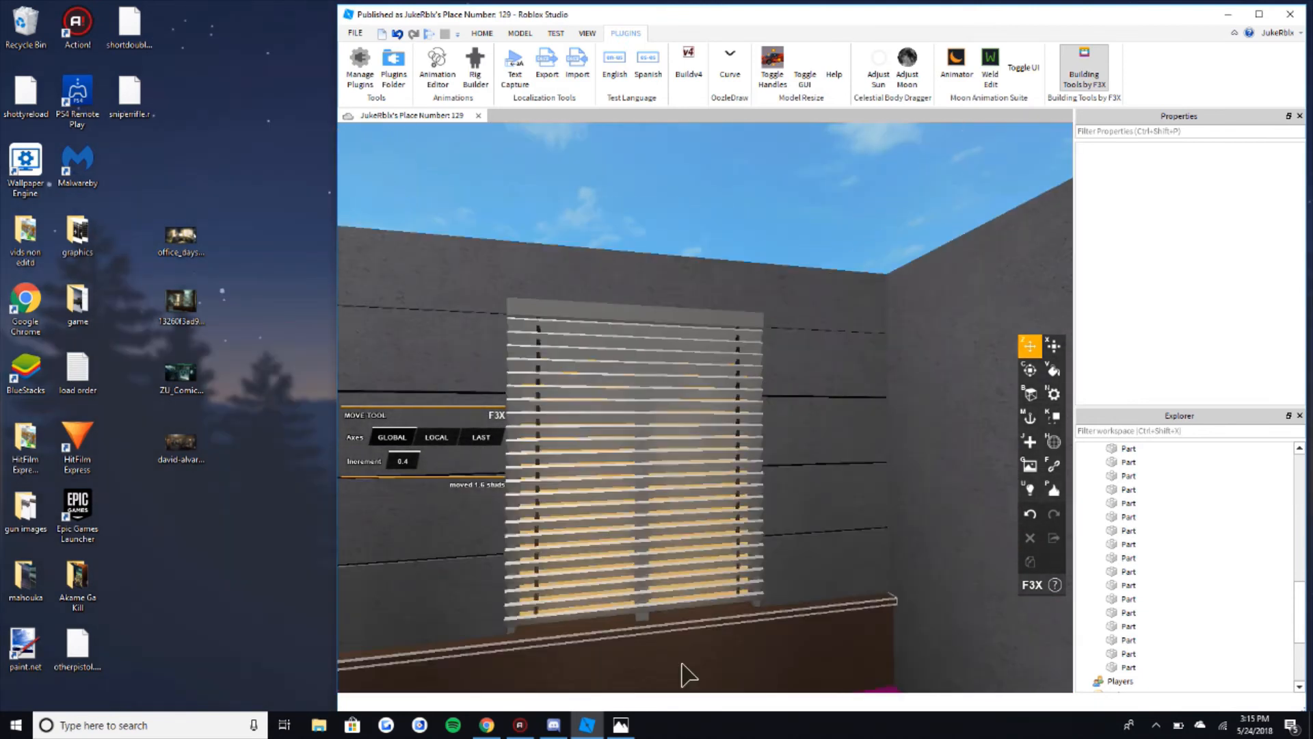
left_click(619, 727)
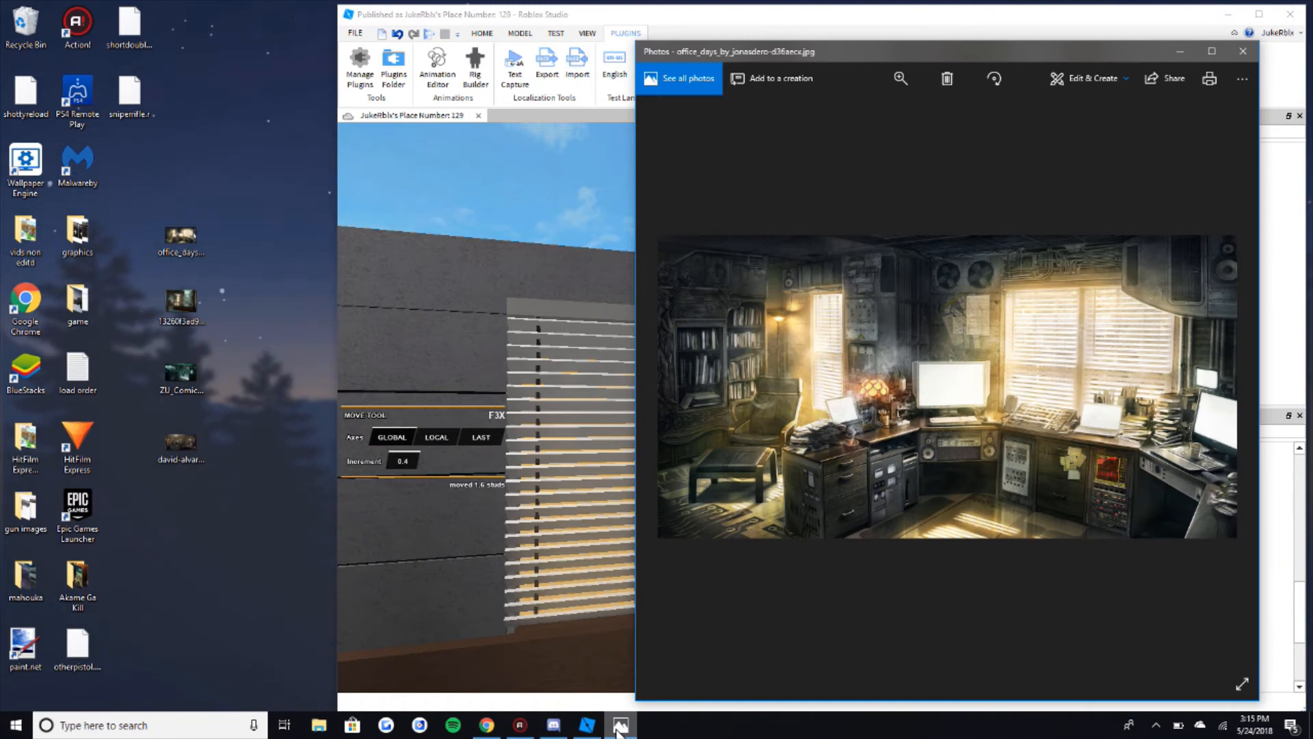
left_click(619, 726)
Step: Extend the trim above the blinds outward from the wall by 0.1 studs
scroll(655, 310, "up", 5)
right_click_drag(655, 310, 750, 419)
left_click(647, 320)
key("x")
left_click_drag(749, 418, 777, 421)
left_click(830, 373)
right_click_drag(829, 374, 800, 451)
left_click(741, 540)
left_click(751, 363)
right_click_drag(751, 363, 751, 364)
Step: Duplicate the left blind cord and place the copy in front of the slats at a Z position of -25.025
left_click(595, 415)
key("z")
mouse_move(595, 415)
right_mouse_down()
mouse_move(621, 427)
mouse_move(658, 483)
right_mouse_up()
key("shift+c")
left_click_drag(687, 609, 713, 607)
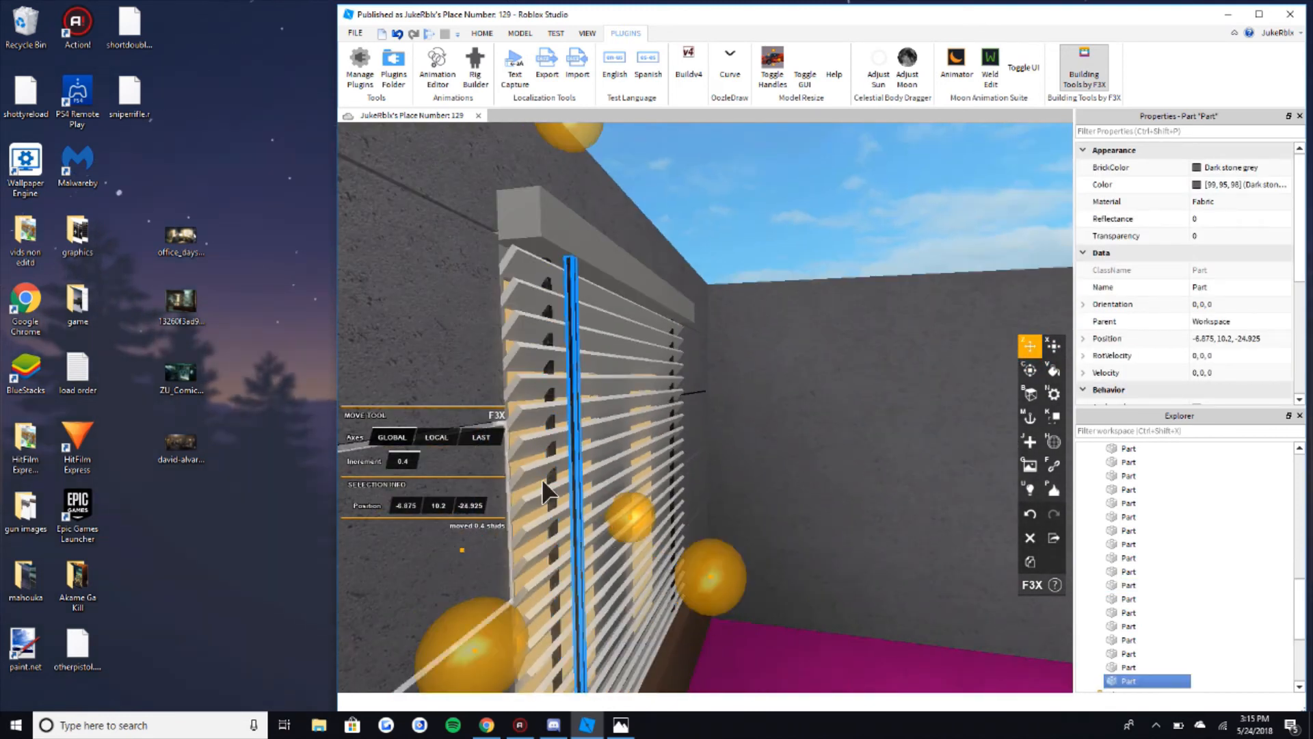
mouse_move(640, 474)
right_mouse_down()
mouse_move(755, 523)
mouse_move(765, 557)
right_mouse_up()
left_click_drag(796, 636, 806, 642)
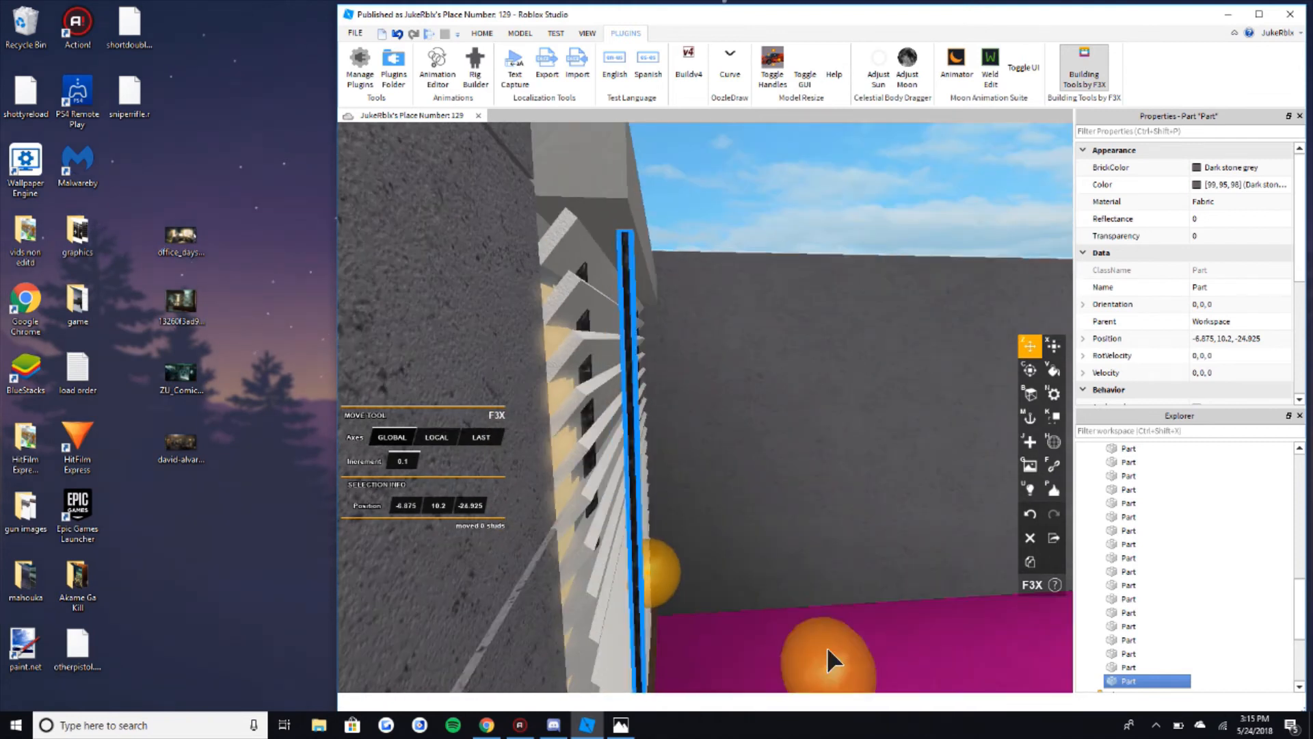
Step: Recolour the copied cord Mid gray and change its material to Metal
key("v")
key("z")
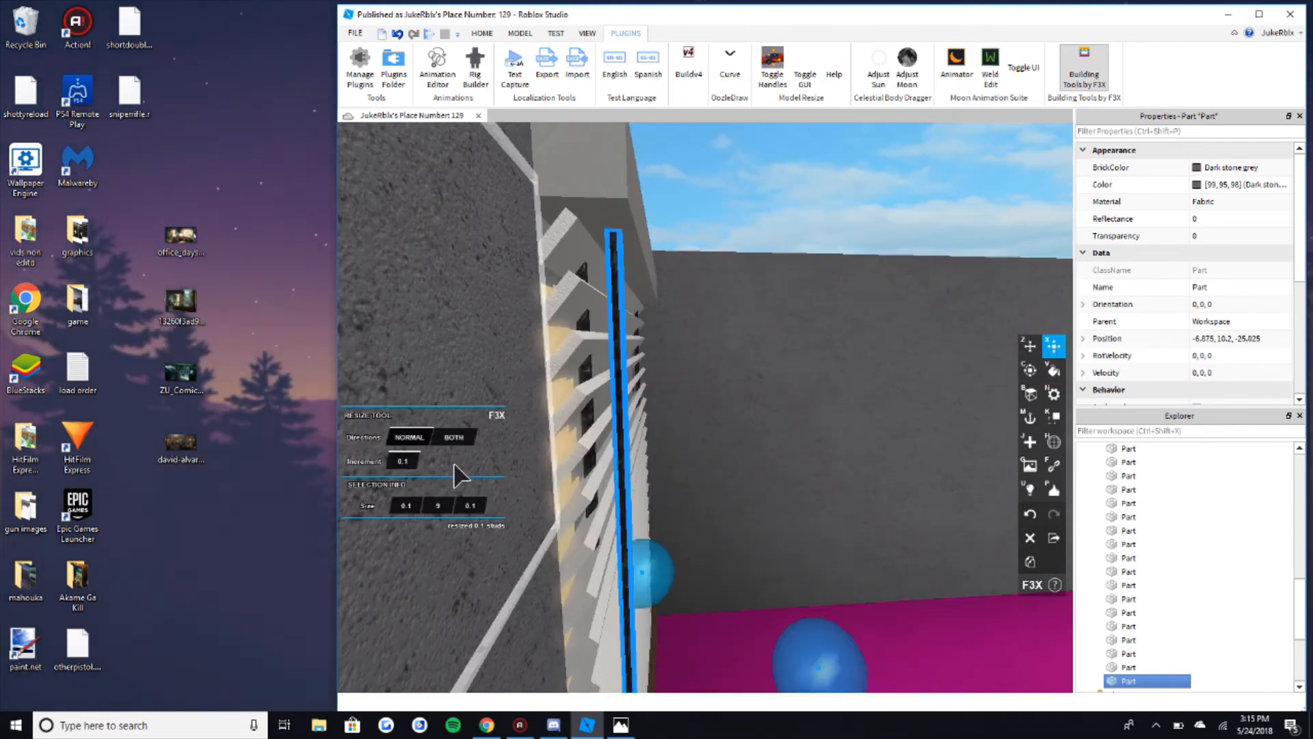
key("v")
key("n")
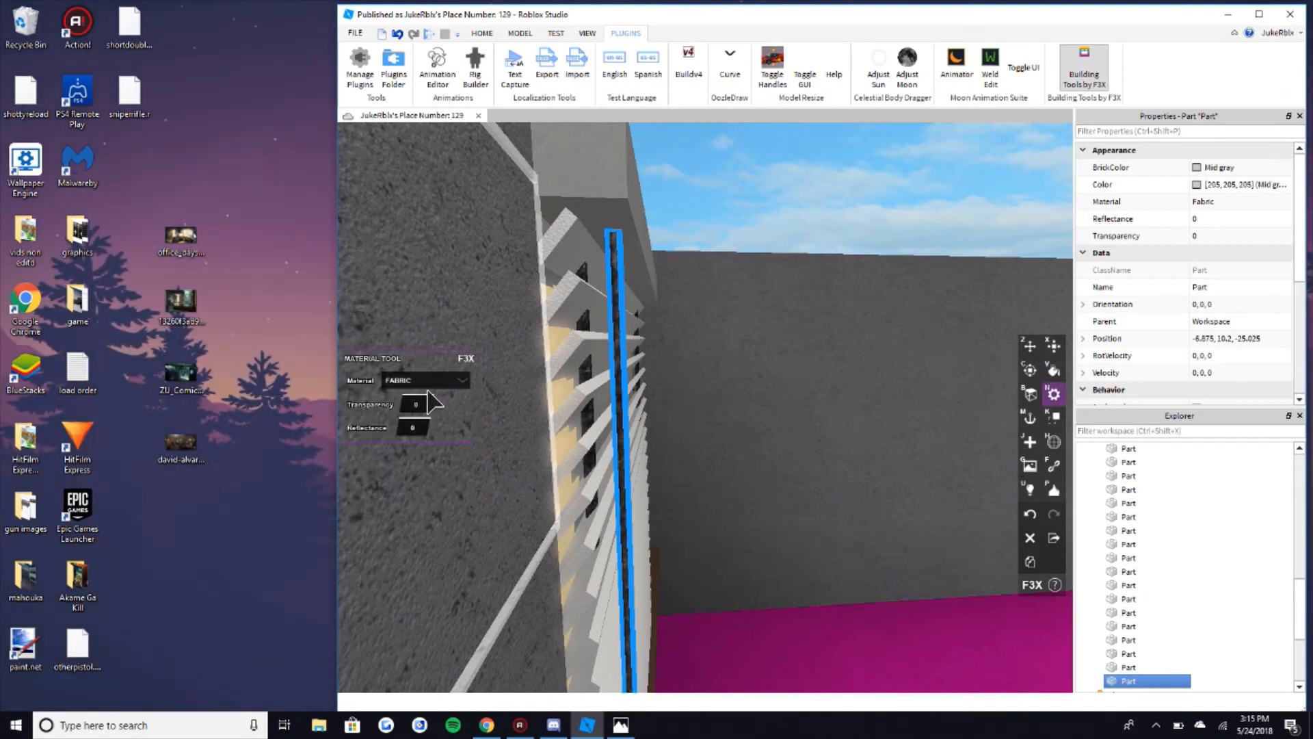
left_click(434, 381)
left_click(509, 451)
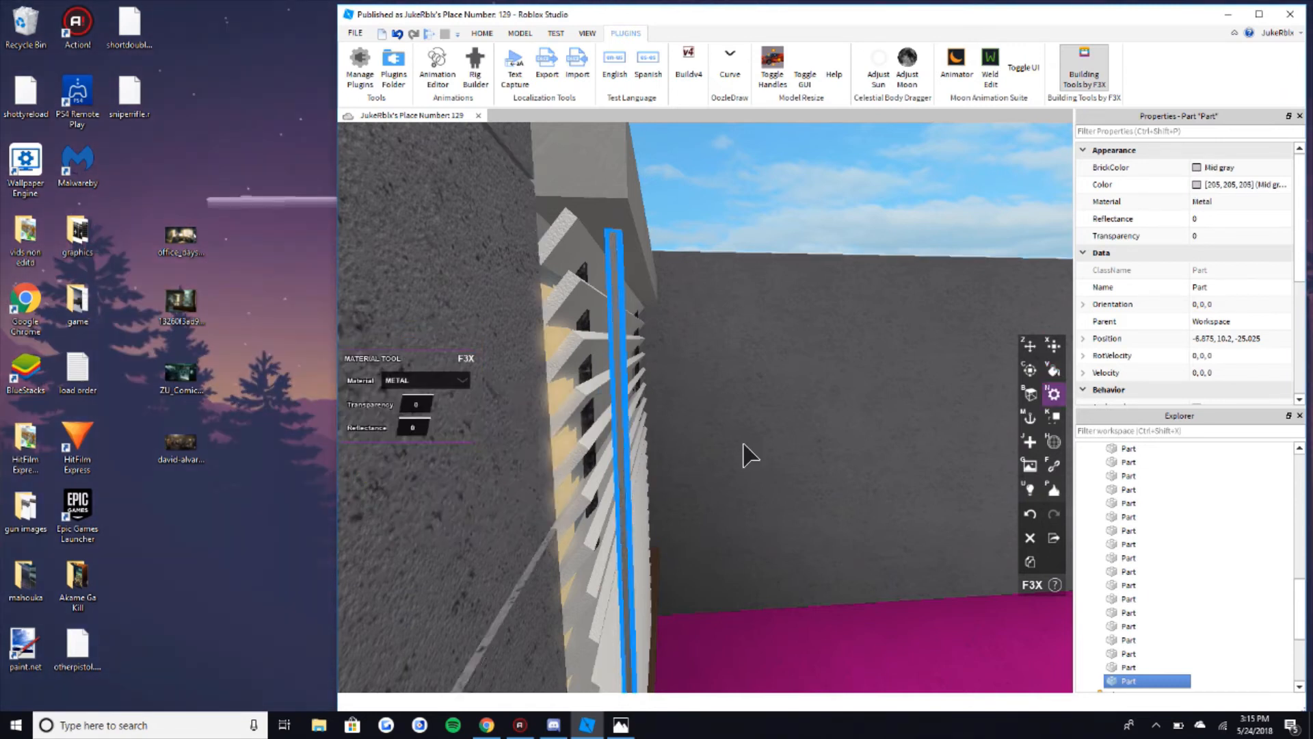
Step: Shorten the metal rod from its lower end to a length of 5 studs
key("x")
right_click_drag(742, 443, 639, 564)
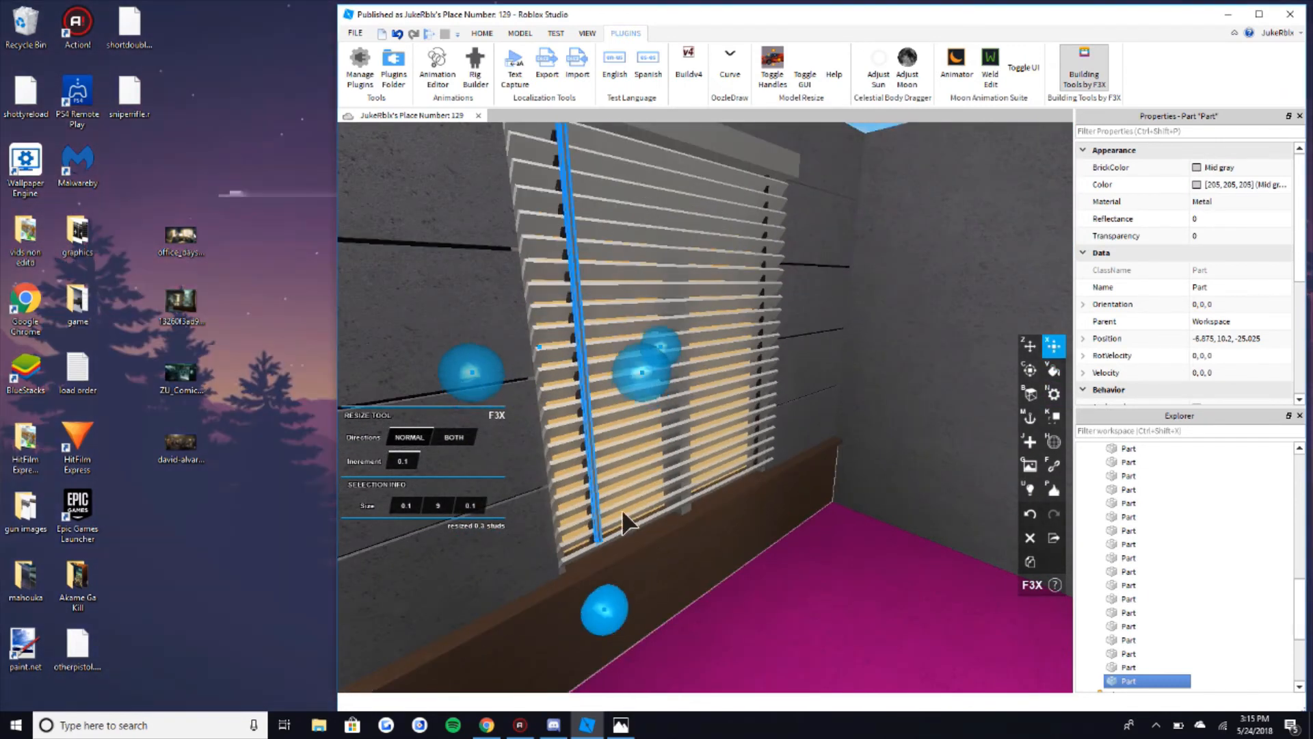
left_click_drag(605, 619, 605, 476)
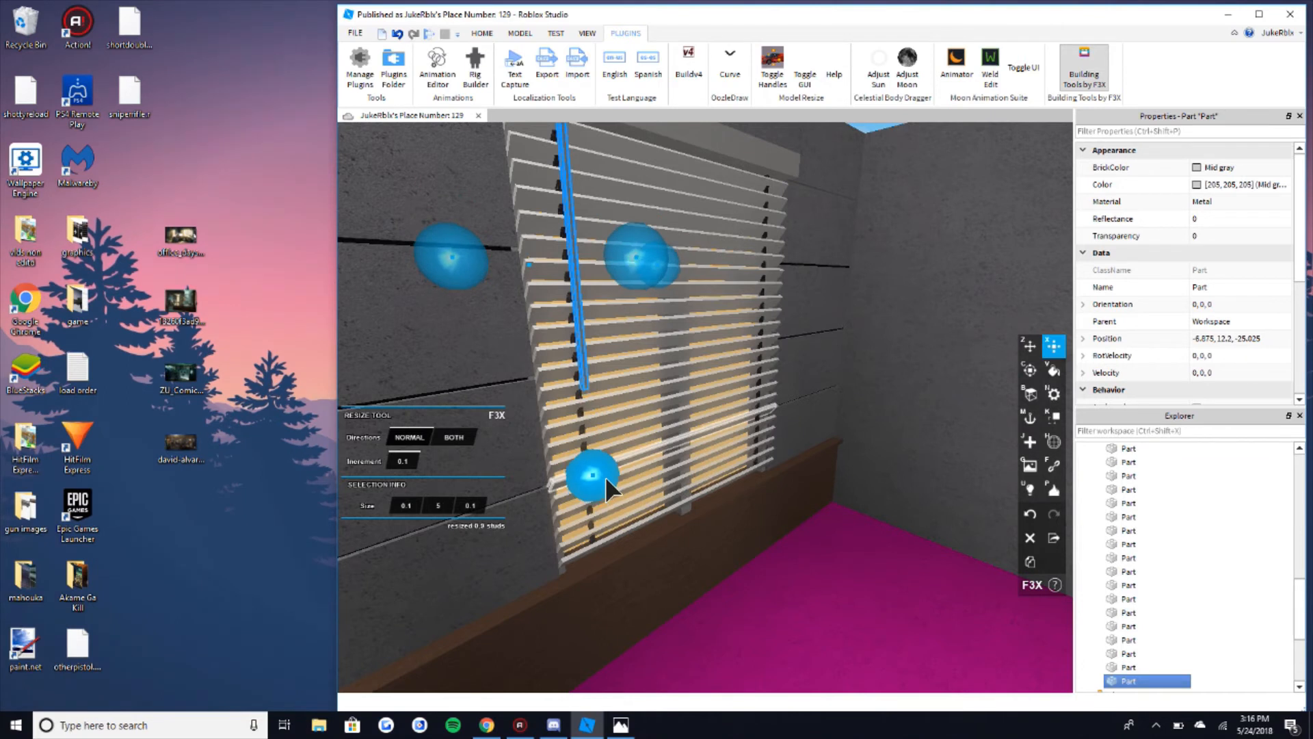
right_click_drag(605, 476, 660, 357)
key("s")
left_click(661, 211)
Step: Move the metal rod about 0.5 studs sideways, away from the left cord towards the window's centre
scroll(655, 215, "up", 2)
key("z")
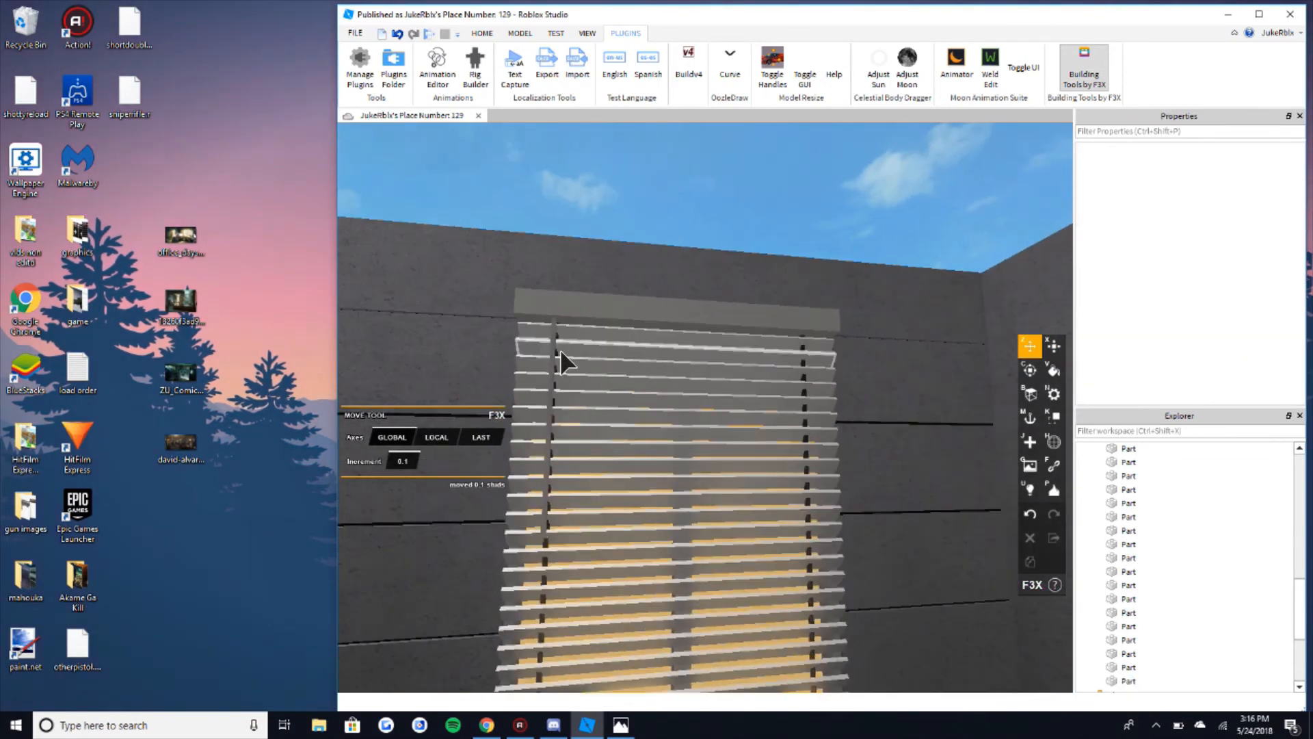
left_click(558, 350)
left_click_drag(637, 430, 669, 435)
scroll(704, 226, "down", 5)
left_click(704, 226)
scroll(704, 225, "up", 8)
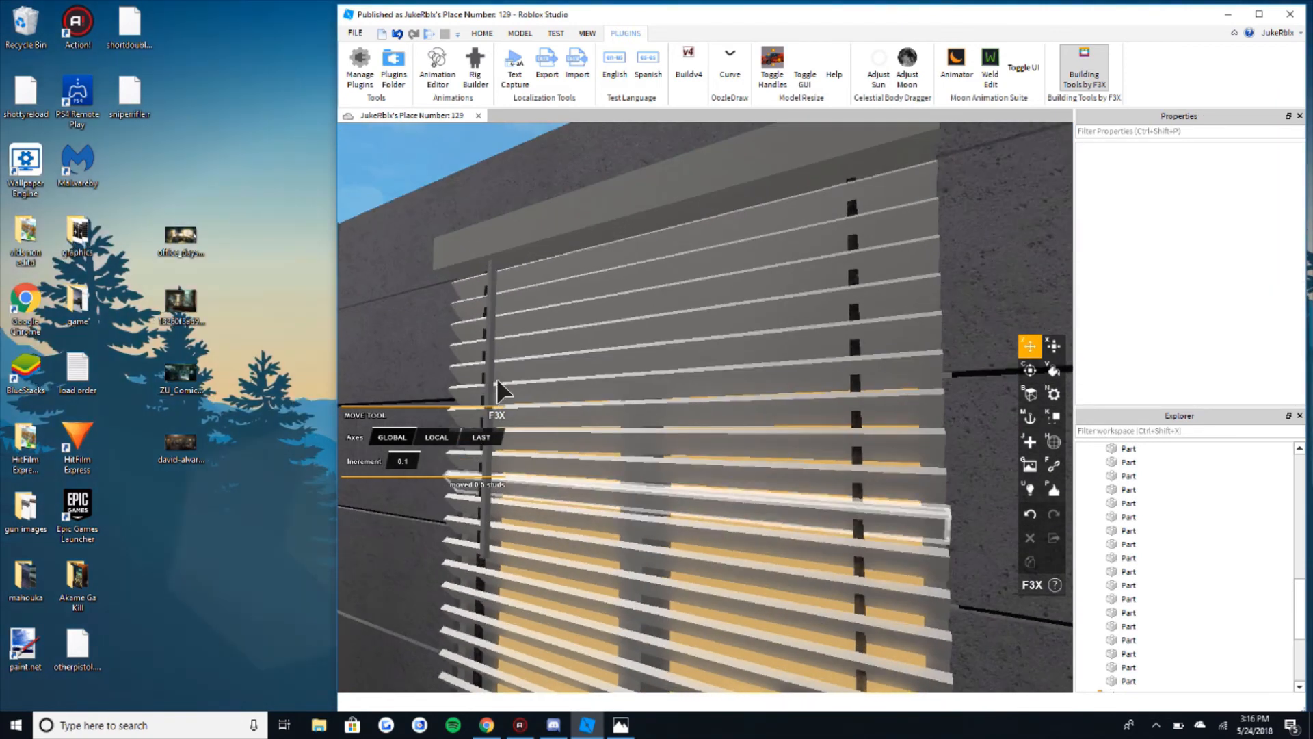
Step: Examine the blinds and the hanging rod from several angles and distances
right_click_drag(496, 378, 655, 392)
scroll(654, 392, "down", 2)
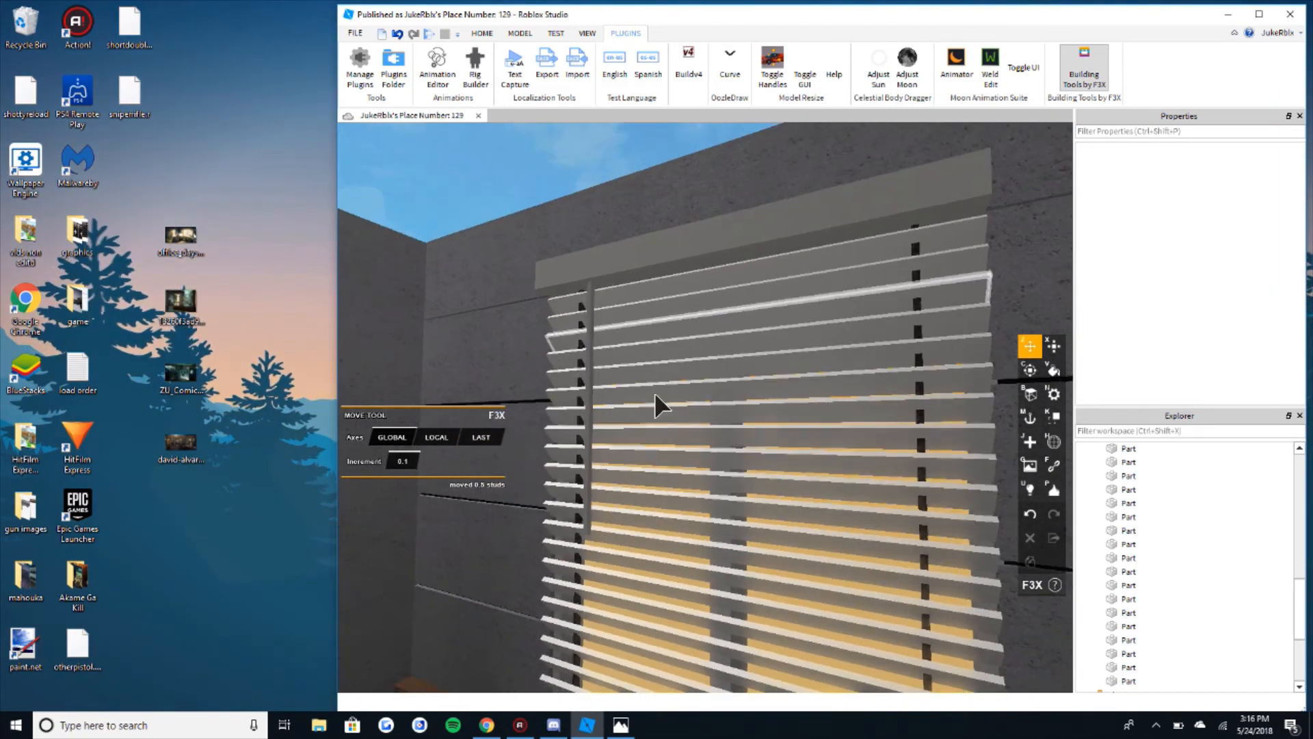
scroll(786, 620, "down", 4)
right_click_drag(698, 458, 741, 310)
scroll(786, 370, "up", 3)
scroll(788, 370, "up", 3)
left_click(688, 299)
left_click(780, 258)
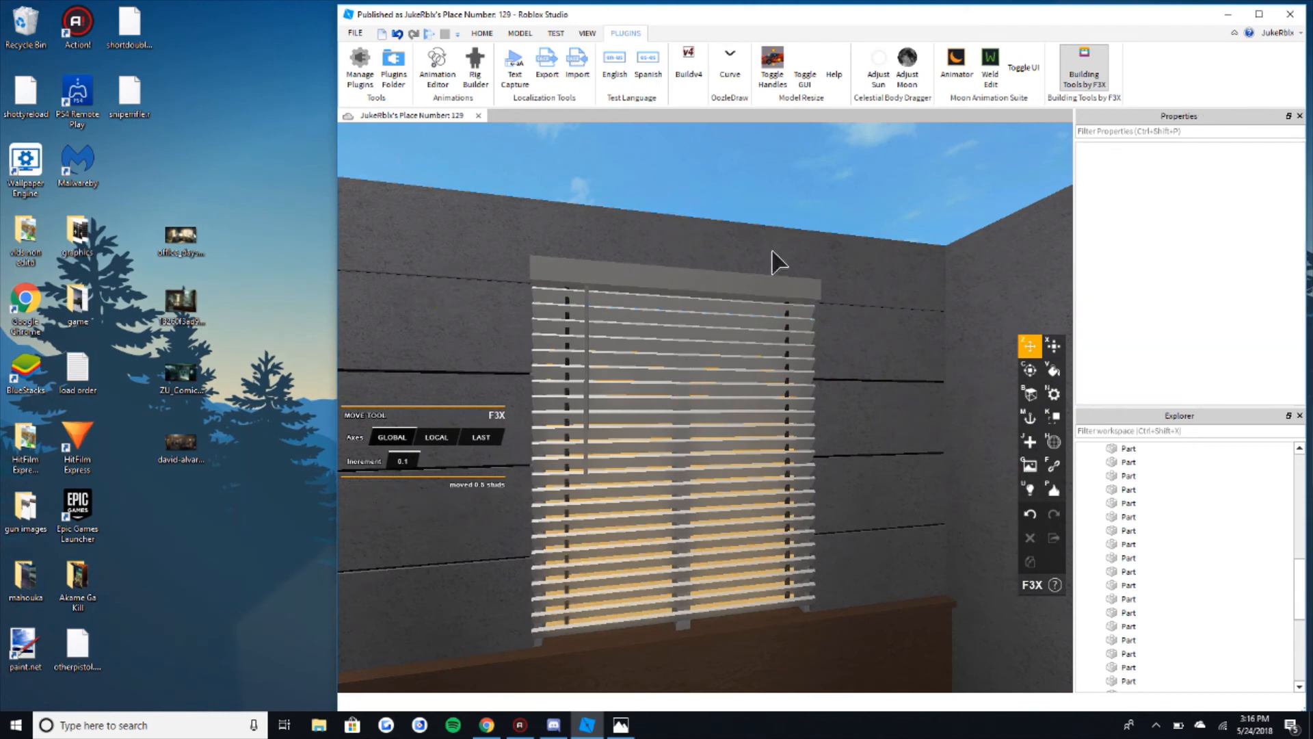
Step: Select the whole stack of blind slats together with an area selection
left_click_drag(628, 635, 627, 637, "shift")
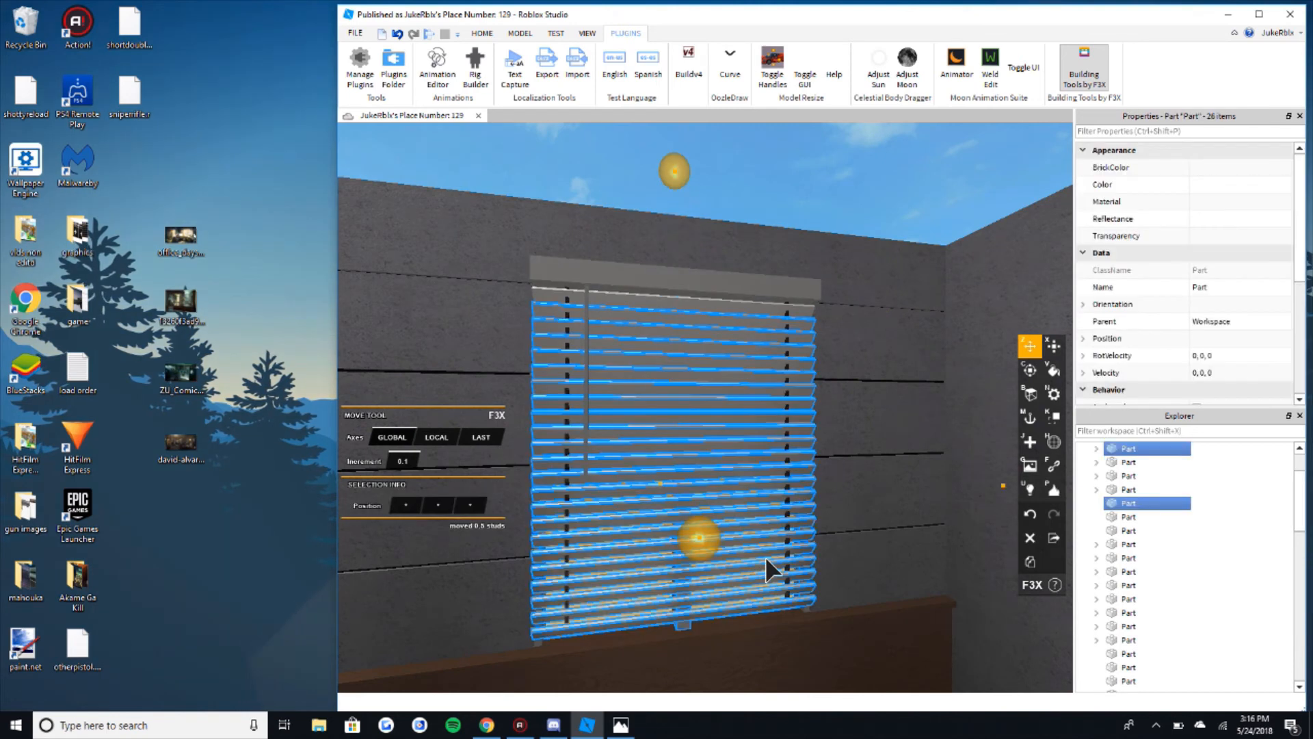
right_click_drag(711, 611, 713, 603)
left_click(677, 370, "shift")
right_click_drag(687, 370, 708, 381)
scroll(636, 352, "down", 3)
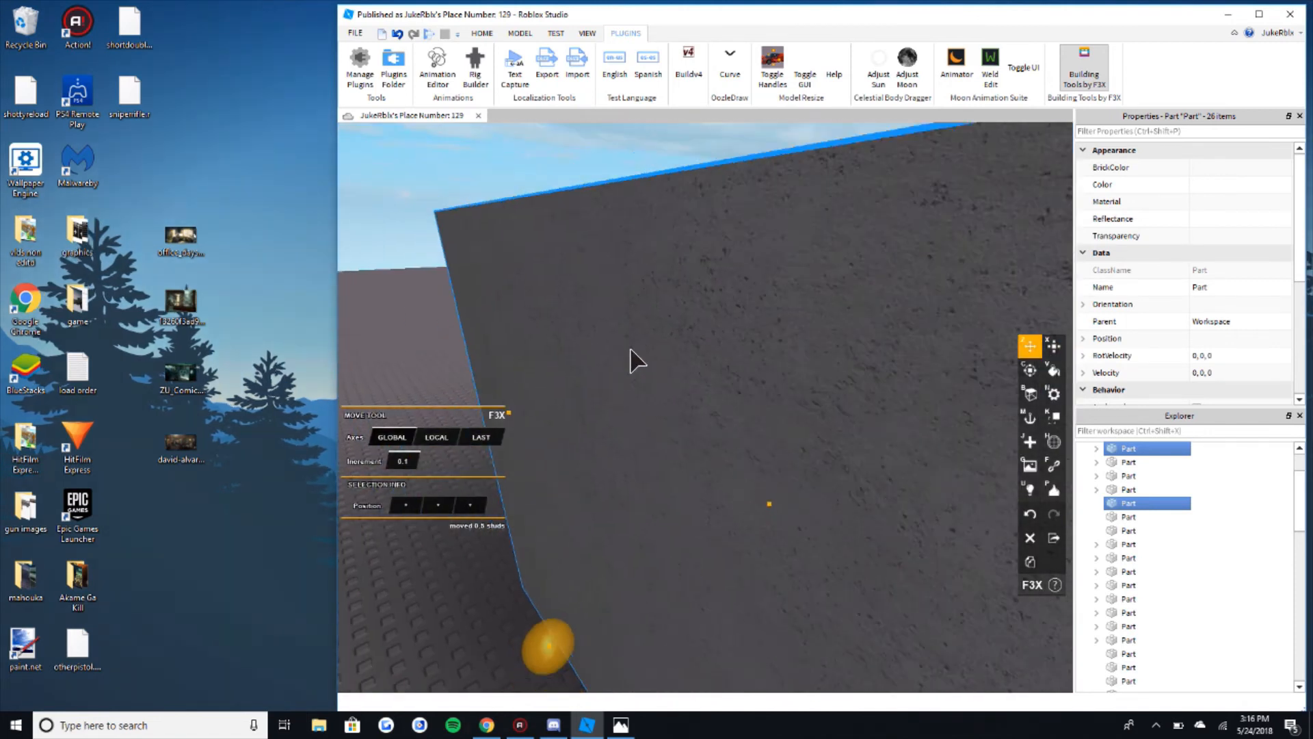
Step: Remove the wall and the other non-slat parts from the selection, keeping only the blind slats
left_click(628, 350, "shift")
scroll(627, 351, "up", 3)
scroll(628, 352, "up", 3)
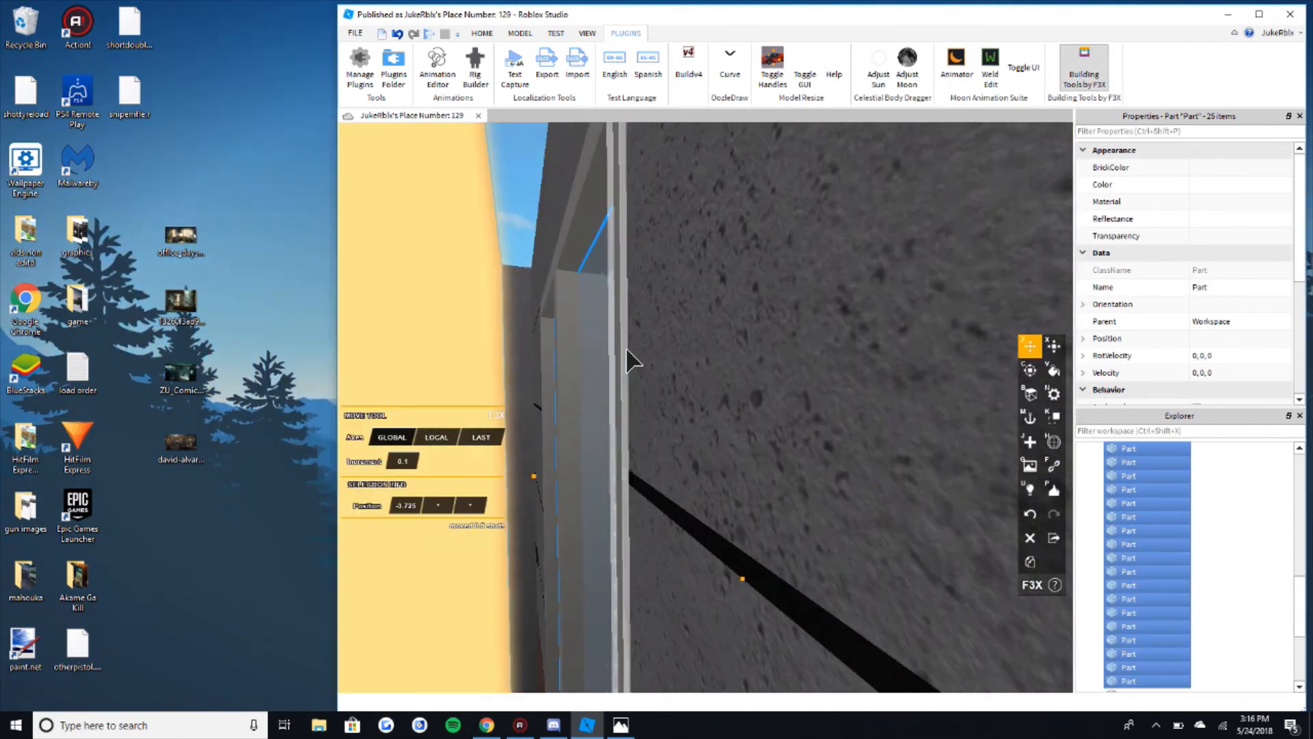
scroll(578, 272, "up", 1)
left_click(668, 271, "shift")
scroll(668, 273, "down", 8)
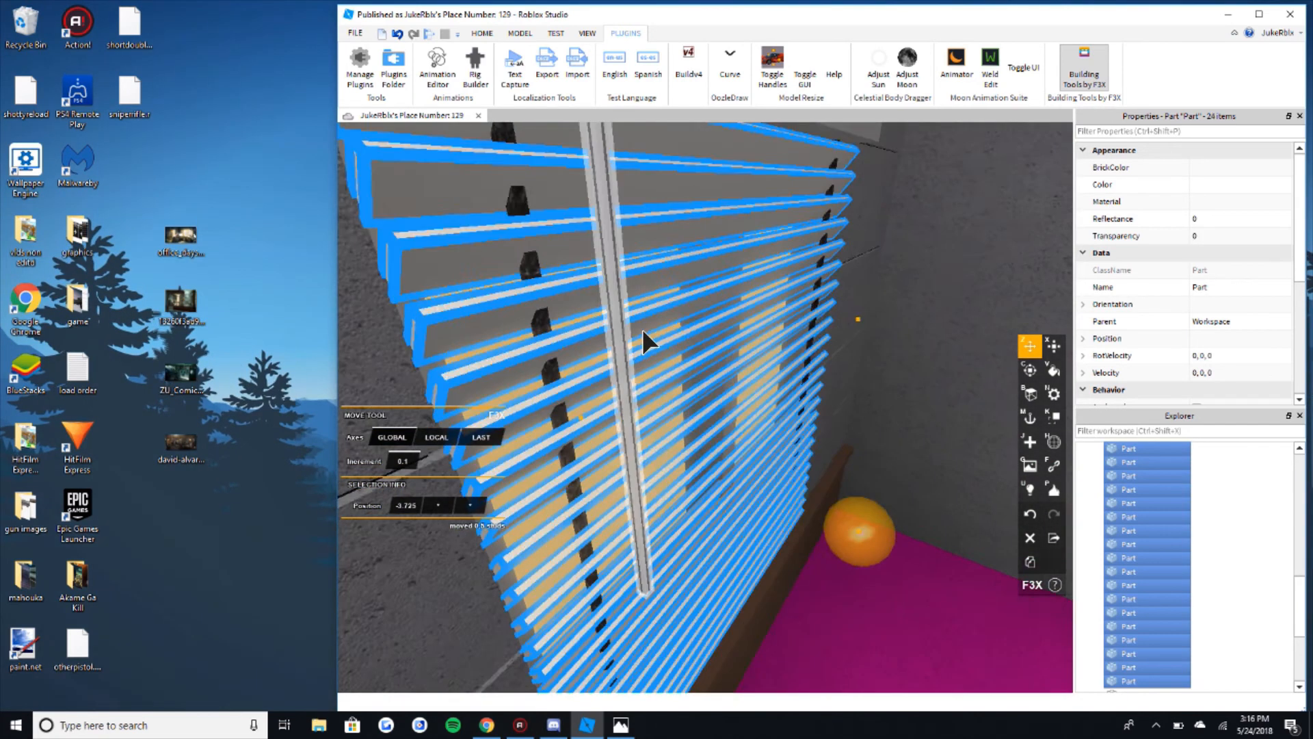
left_click_drag(762, 395, 719, 376)
mouse_move(719, 377)
right_mouse_down()
mouse_move(717, 354)
mouse_move(741, 412)
mouse_move(900, 475)
mouse_move(695, 439)
mouse_move(661, 414)
mouse_move(704, 394)
mouse_move(660, 381)
mouse_move(739, 369)
right_mouse_up()
left_click(708, 340, "shift")
Step: Rotate all the slats about their own long axes to -20 degrees, using the local pivot and a 10-degree increment
key("c")
left_click_drag(739, 368, 777, 601)
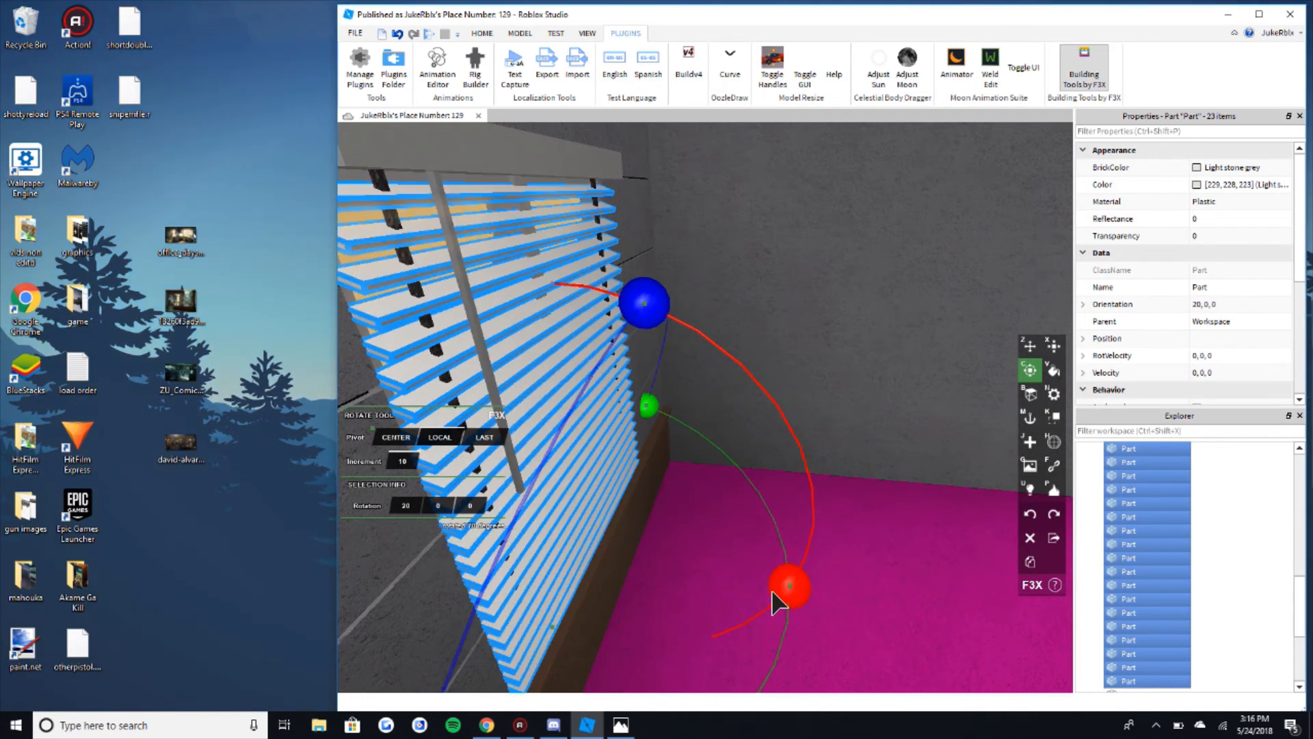
right_click_drag(777, 601, 769, 609)
left_click_drag(768, 609, 766, 471)
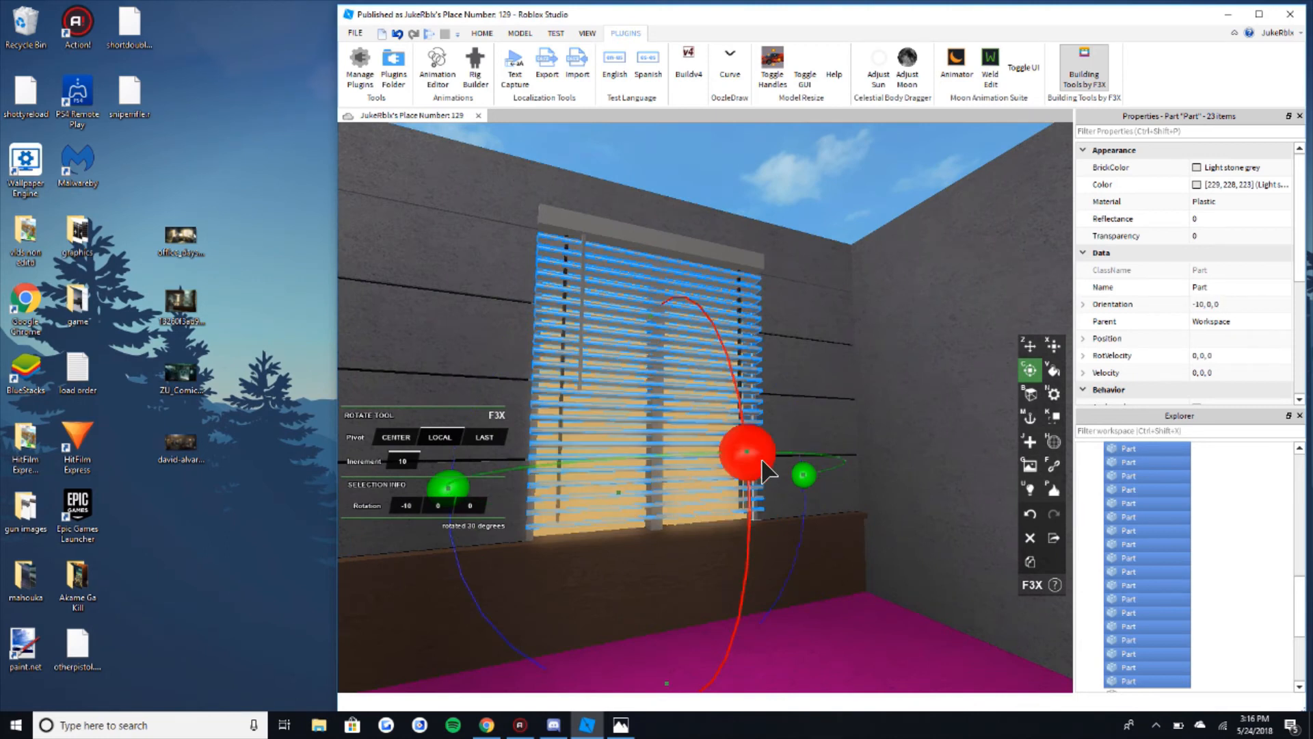
left_click_drag(750, 418, 746, 409)
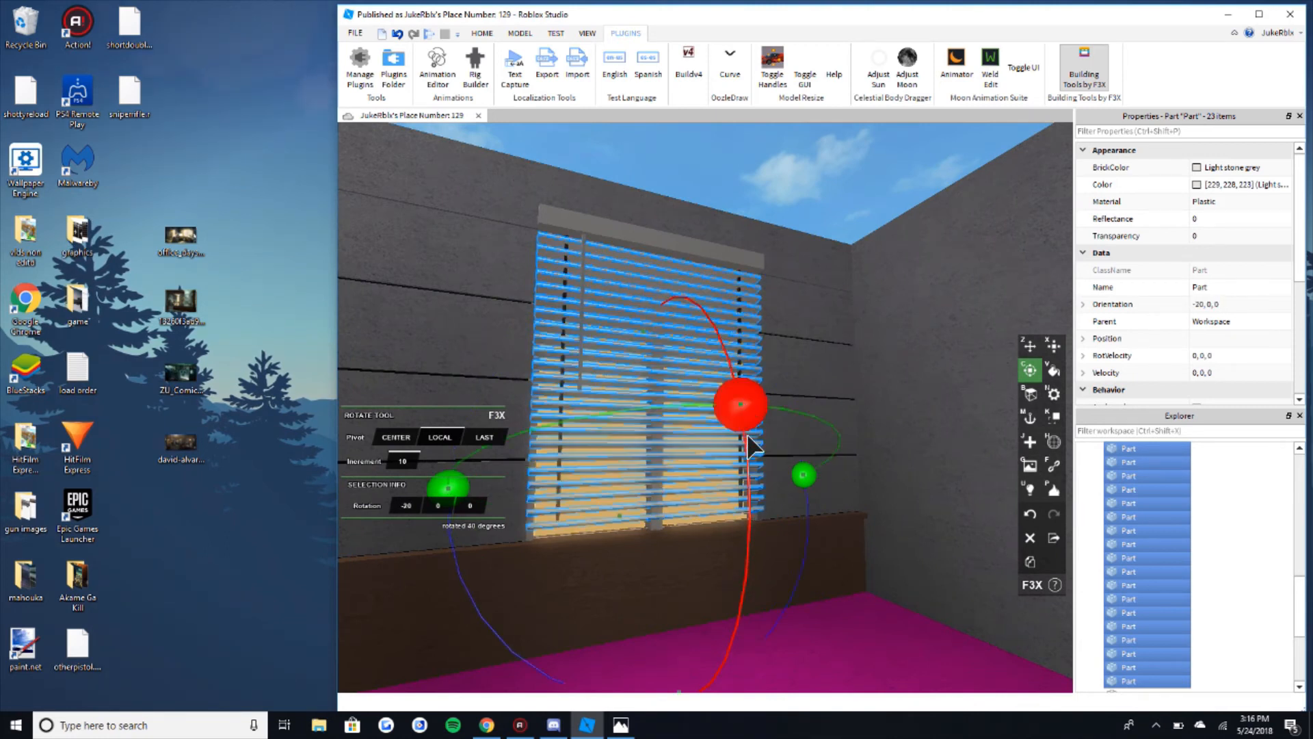
left_click(782, 183)
right_click_drag(783, 183, 778, 186)
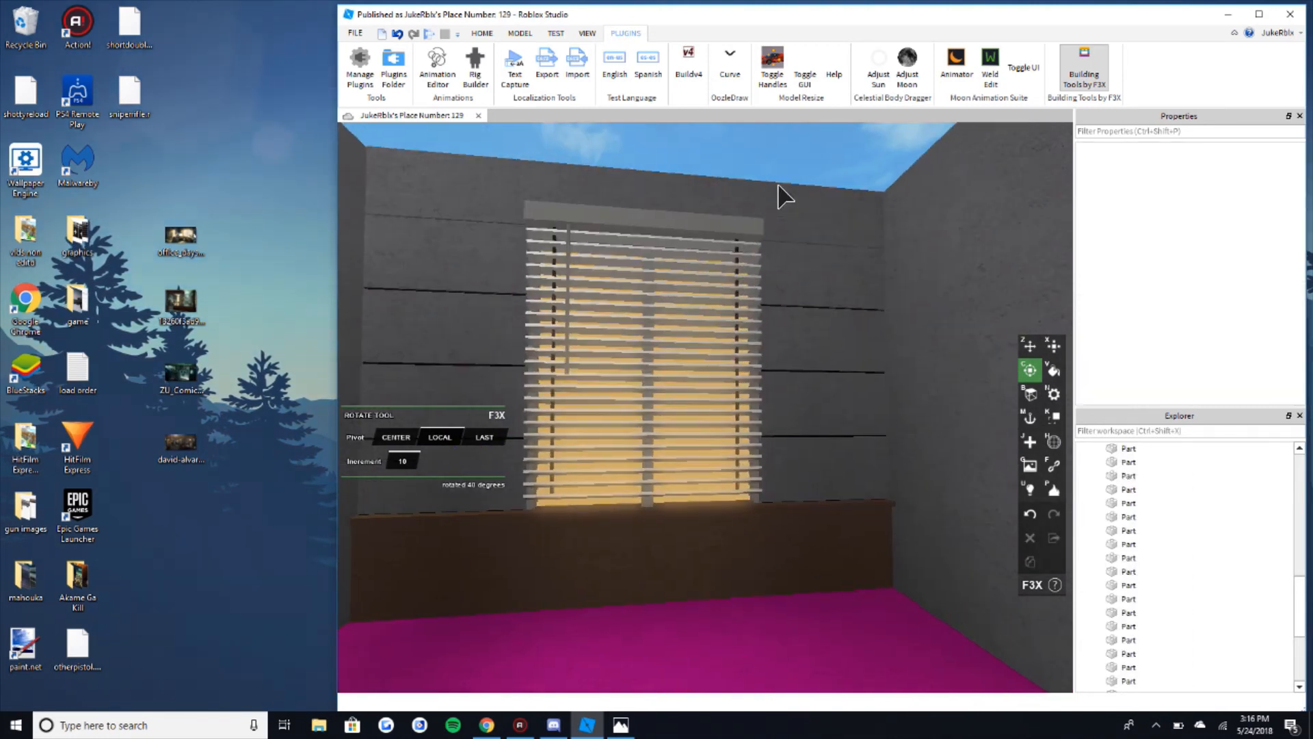
Step: Select both dark fabric cords and add a mesh of type Head to them
key("w")
key("e")
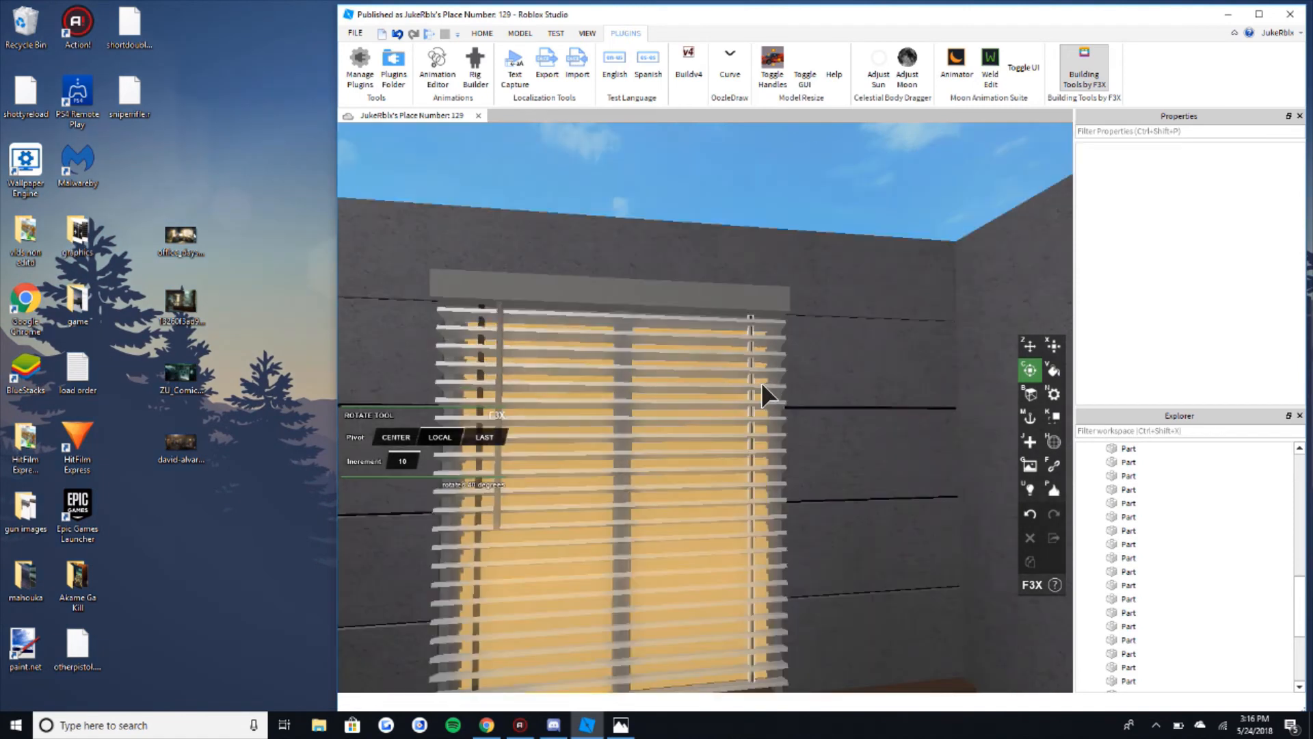
left_click(761, 387)
left_click(487, 347, "shift")
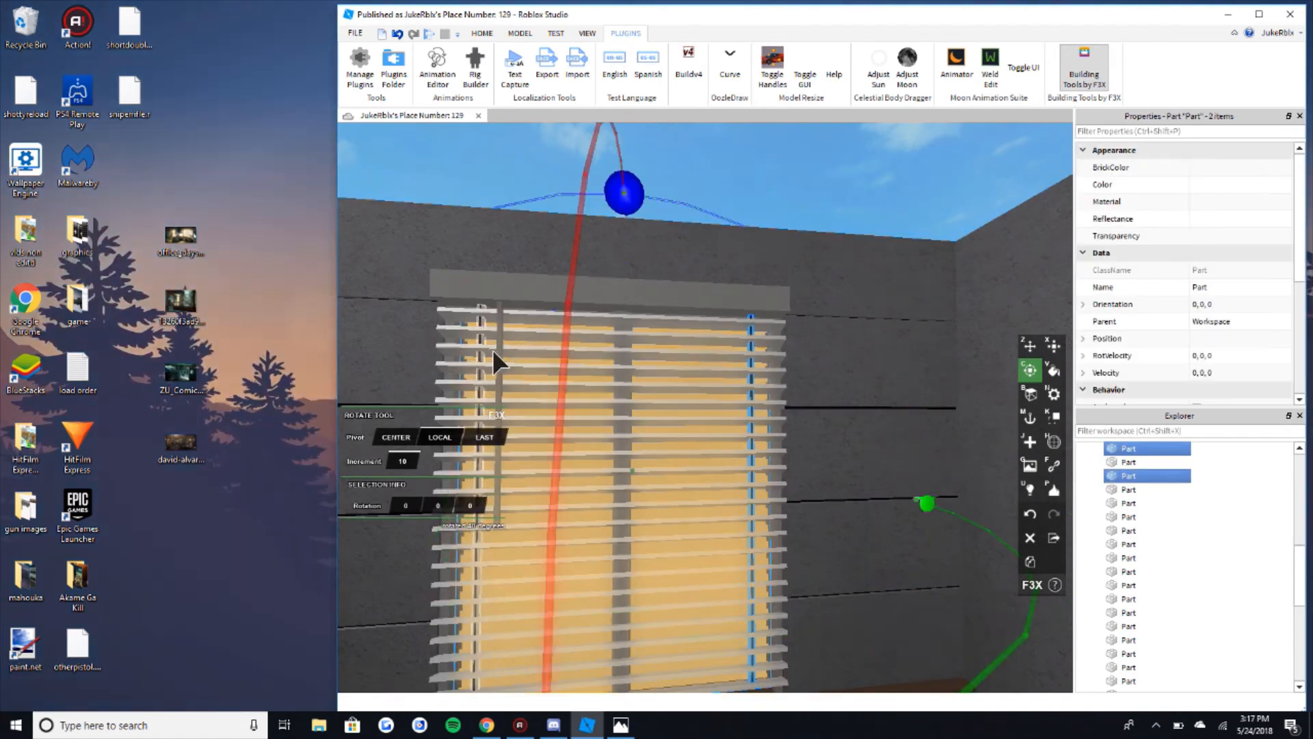
left_click(493, 348, "shift")
left_click(490, 349, "shift")
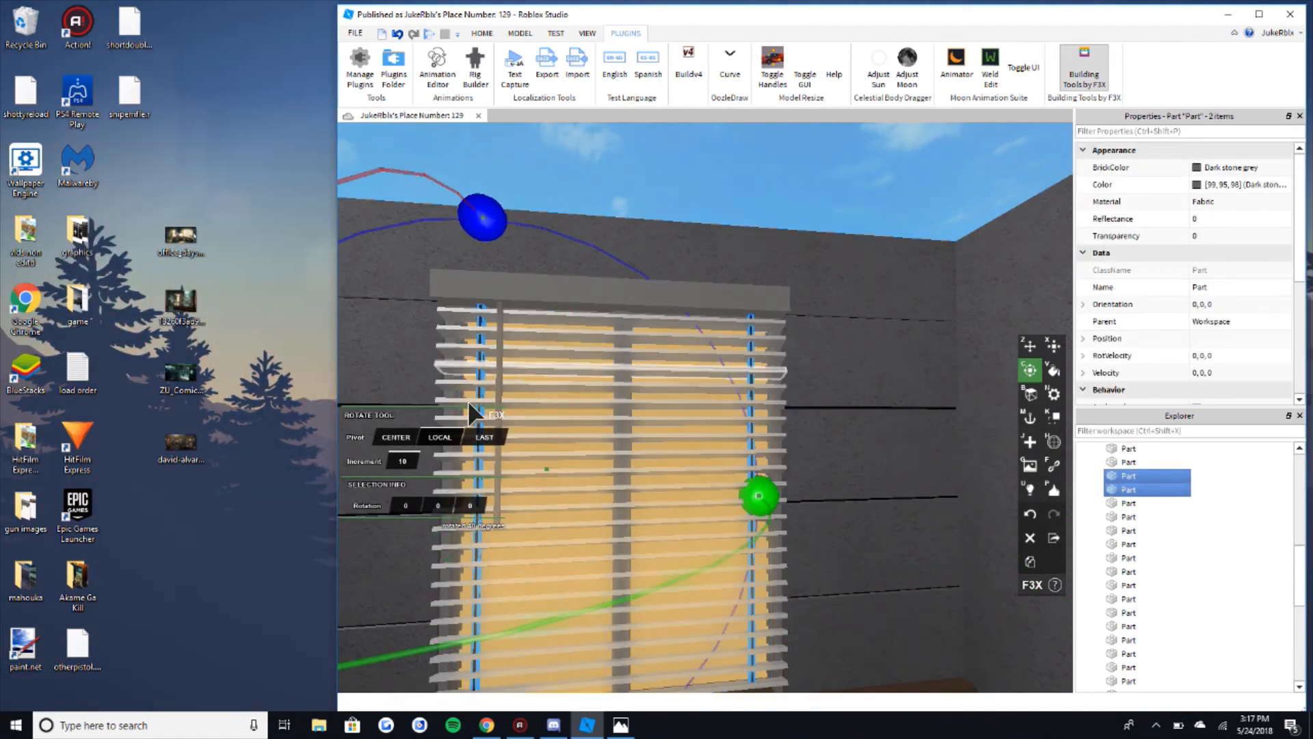
key("h")
left_click(432, 381)
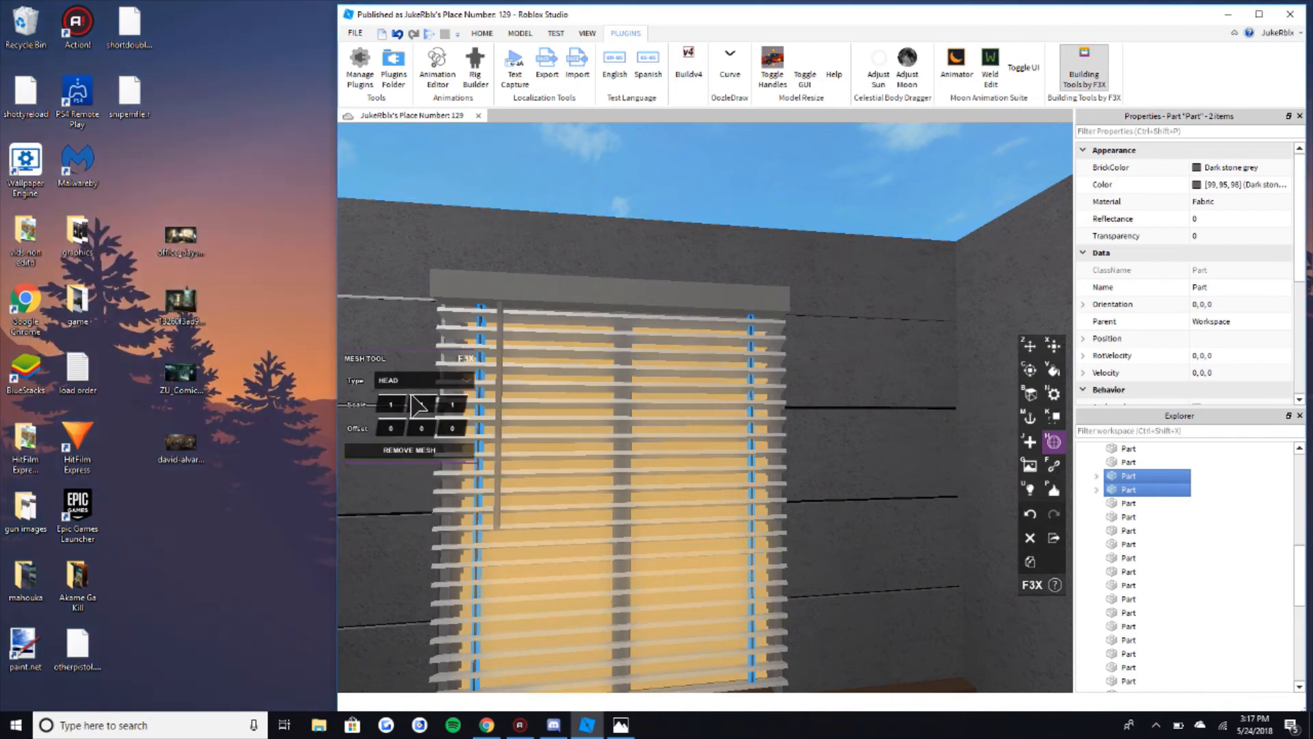
left_click(433, 382)
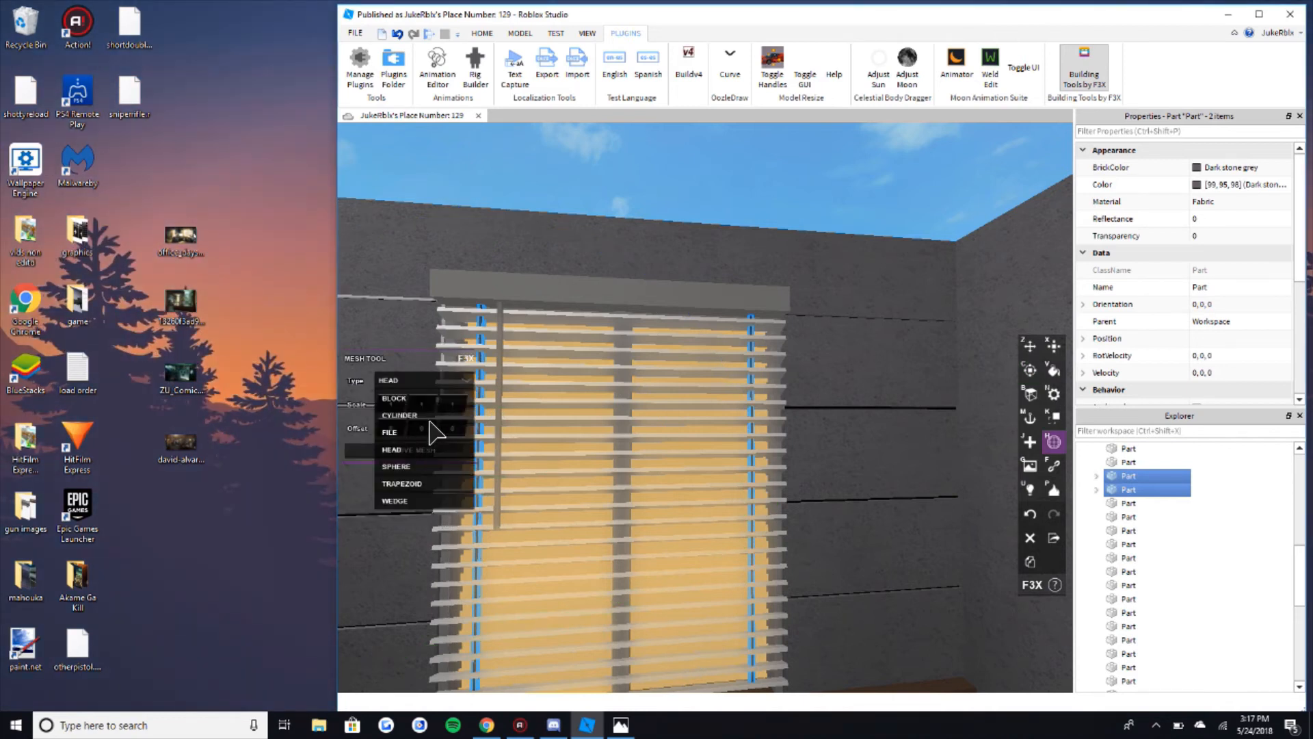
scroll(626, 384, "up", 10)
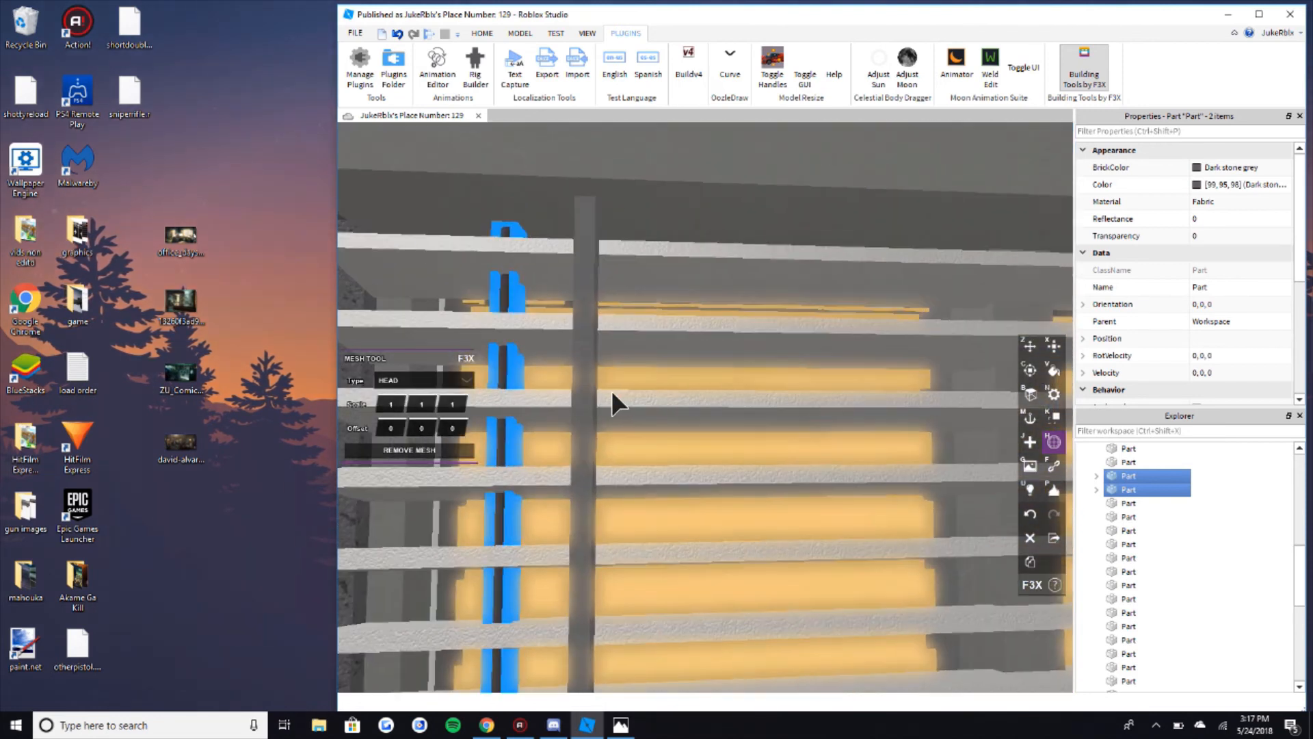
Step: Lengthen both selected blind cords upward to 9.1 studs, toward the grey header above the slats
scroll(662, 336, "down", 3)
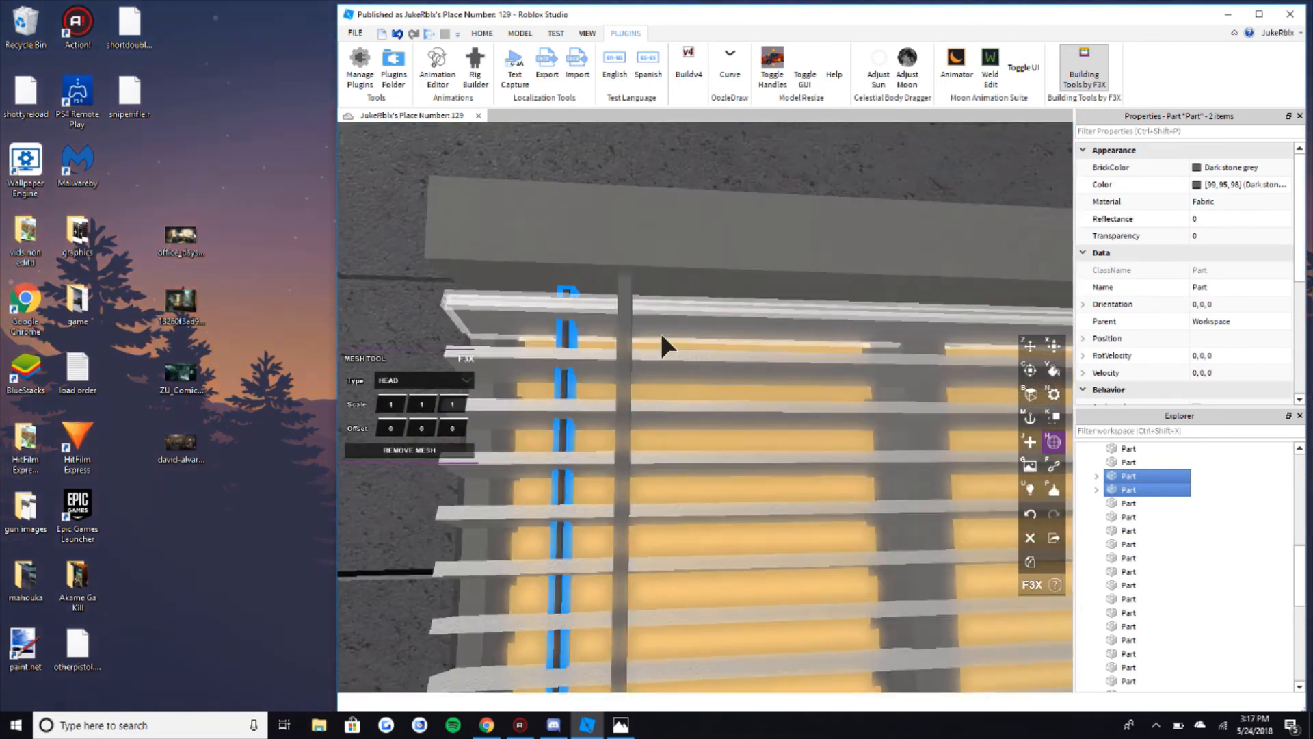
right_click_drag(661, 336, 662, 337)
key("x")
scroll(438, 413, "down", 3)
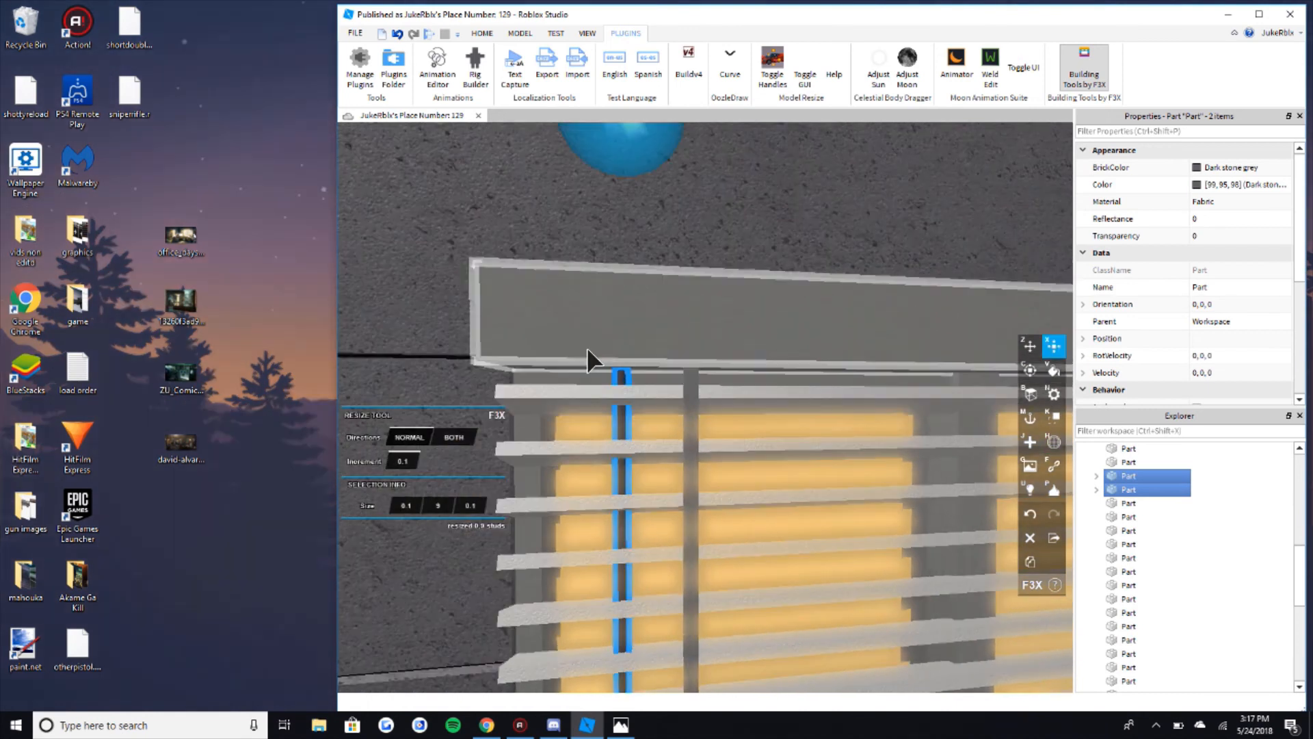
scroll(661, 265, "down", 4)
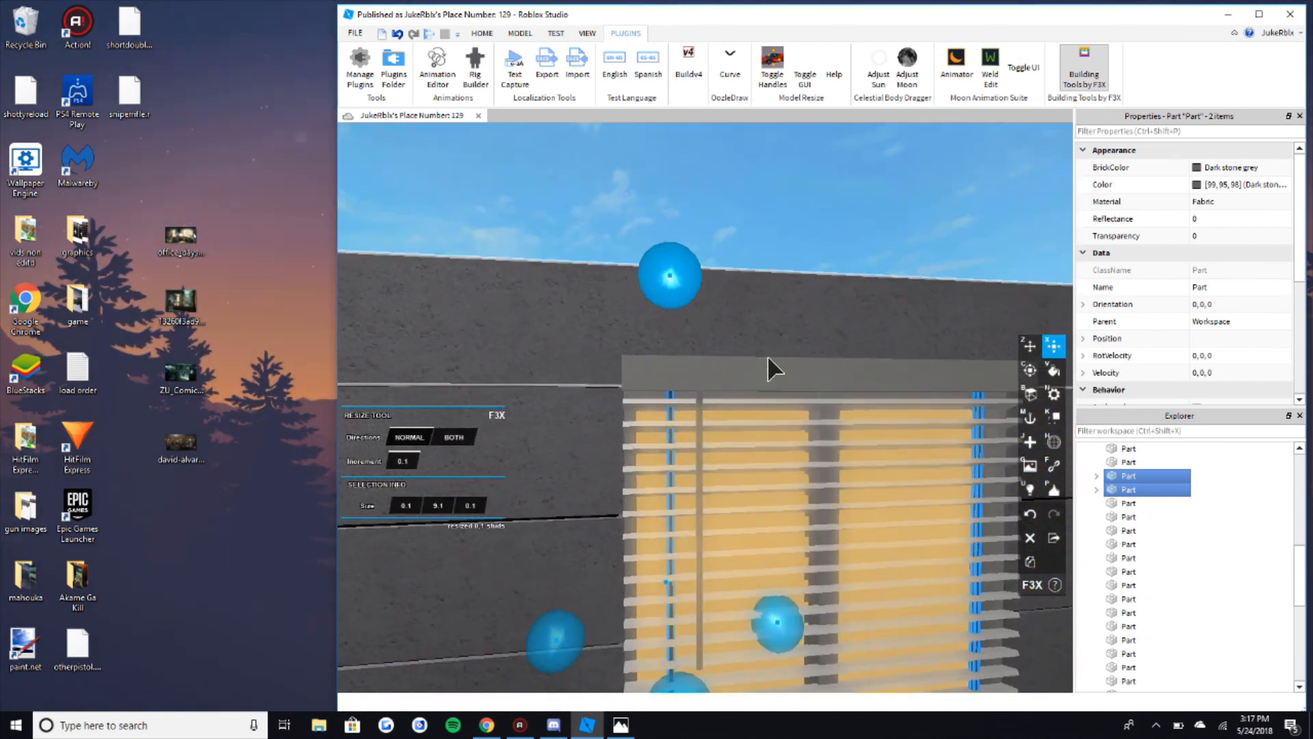
Step: Set the Head mesh scale of both blind cords to 0.5 on the X and Z axes
scroll(771, 367, "up", 5)
key("h")
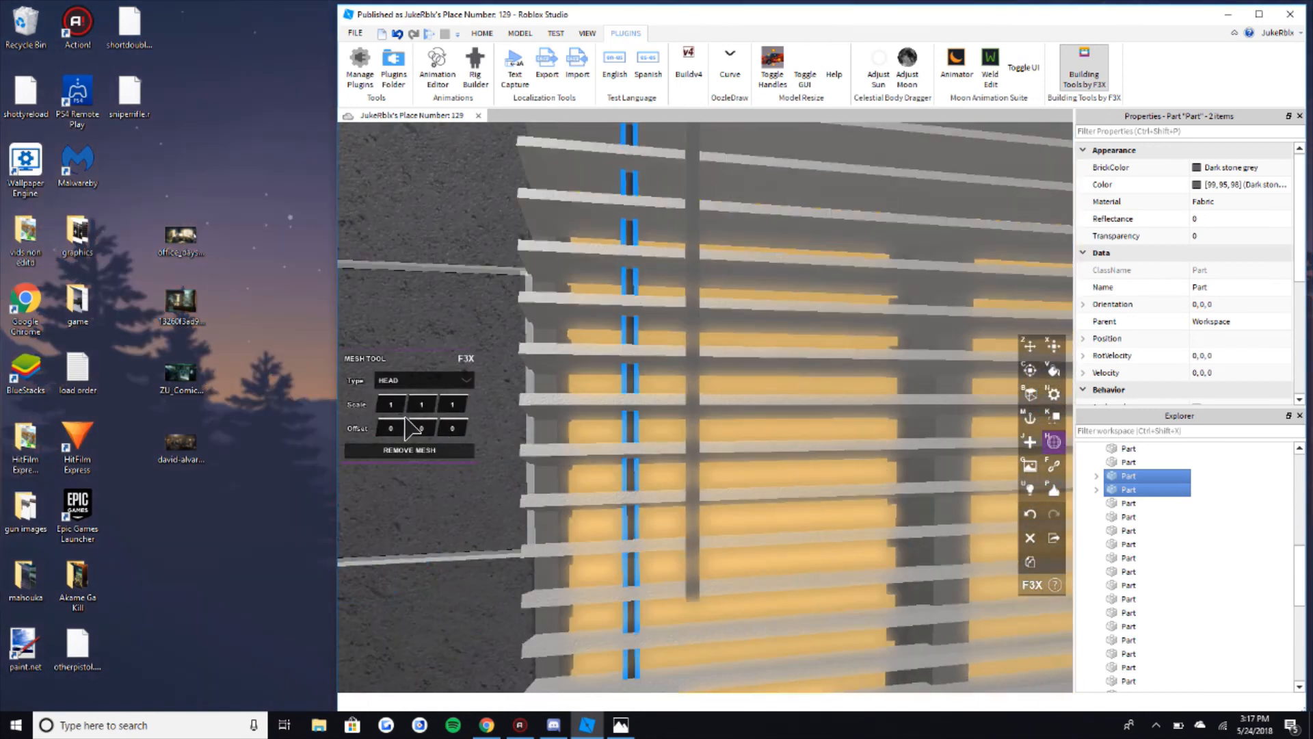
left_click(392, 405)
type("0.5")
key("Return")
left_click(454, 404)
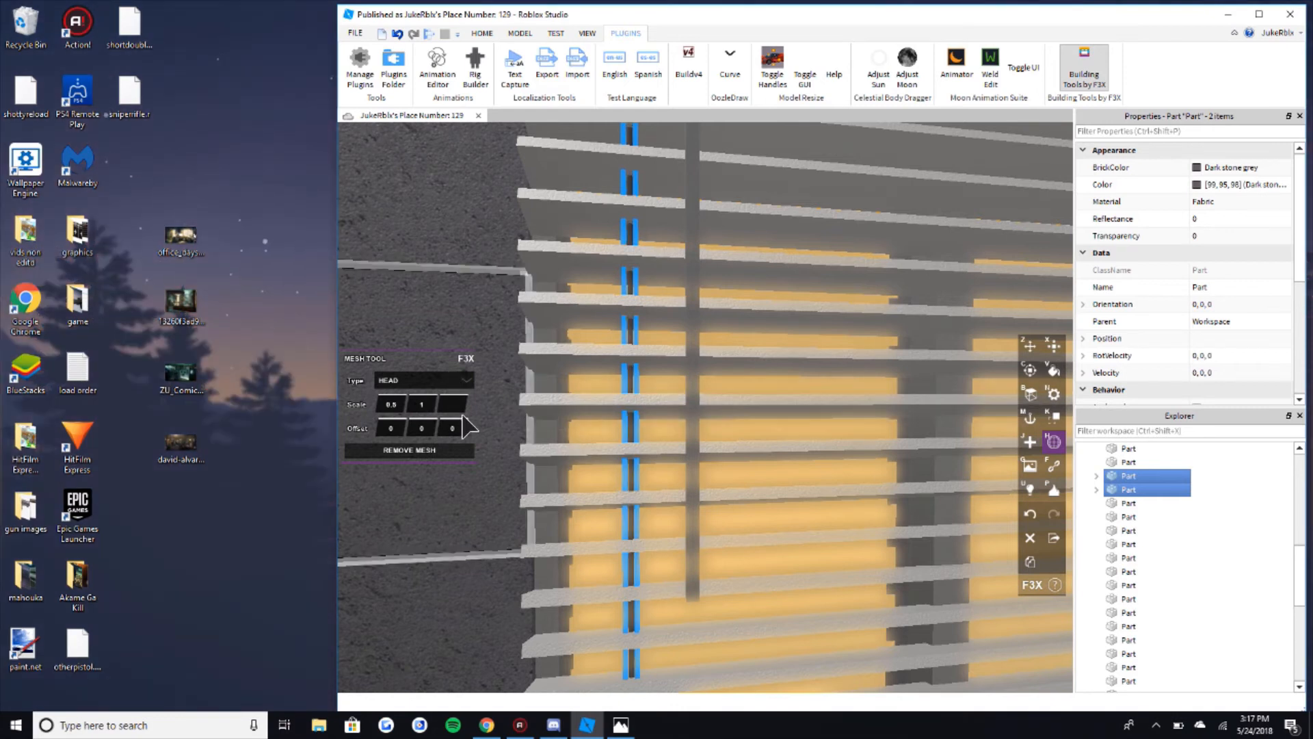
scroll(679, 375, "down", 10)
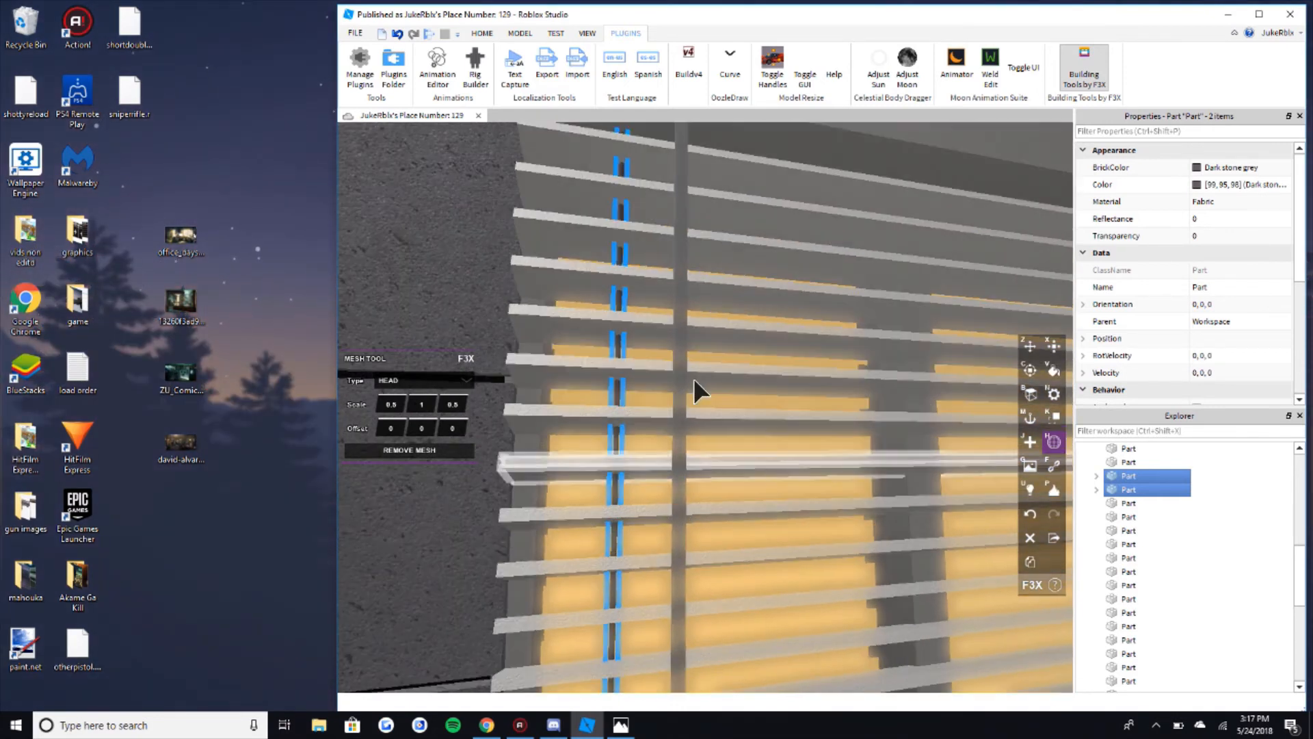
Step: Select the hanging metal rod in front of the blinds and add a Head mesh to it
left_click(842, 196)
key("d")
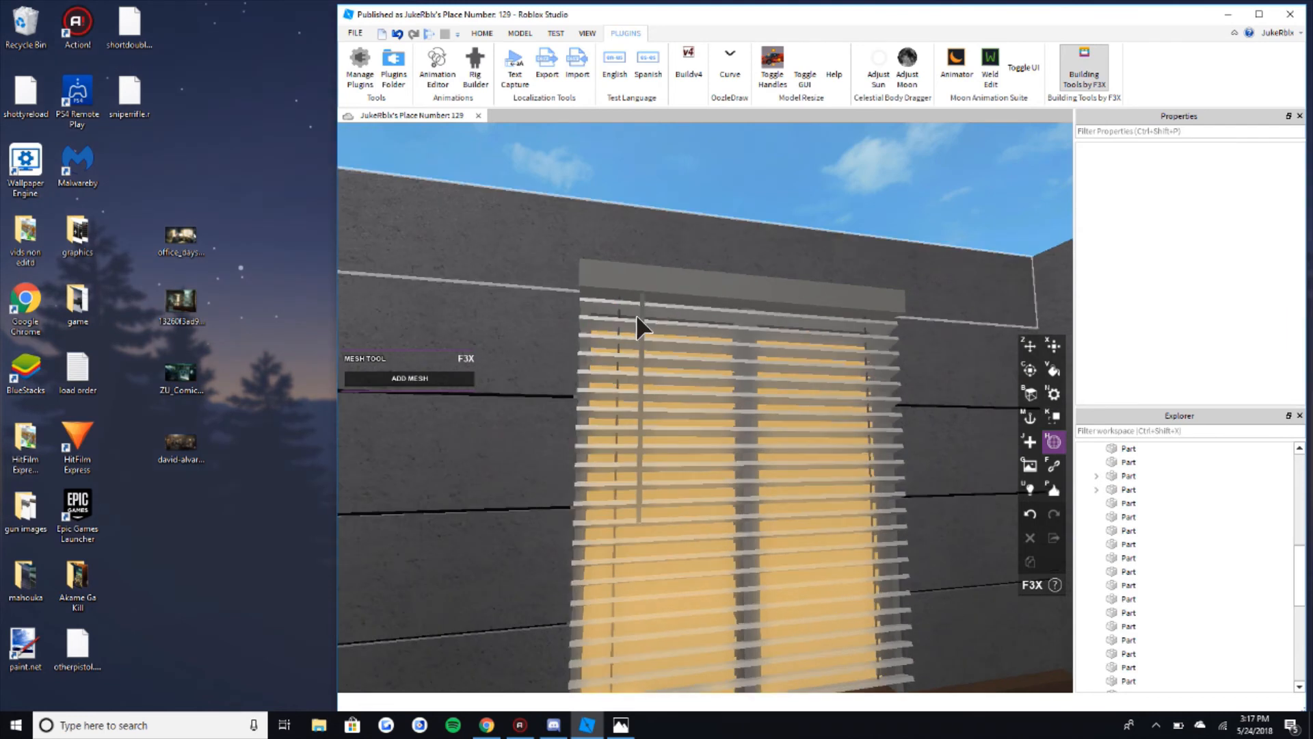
key("w")
left_click(629, 330)
left_click(455, 382)
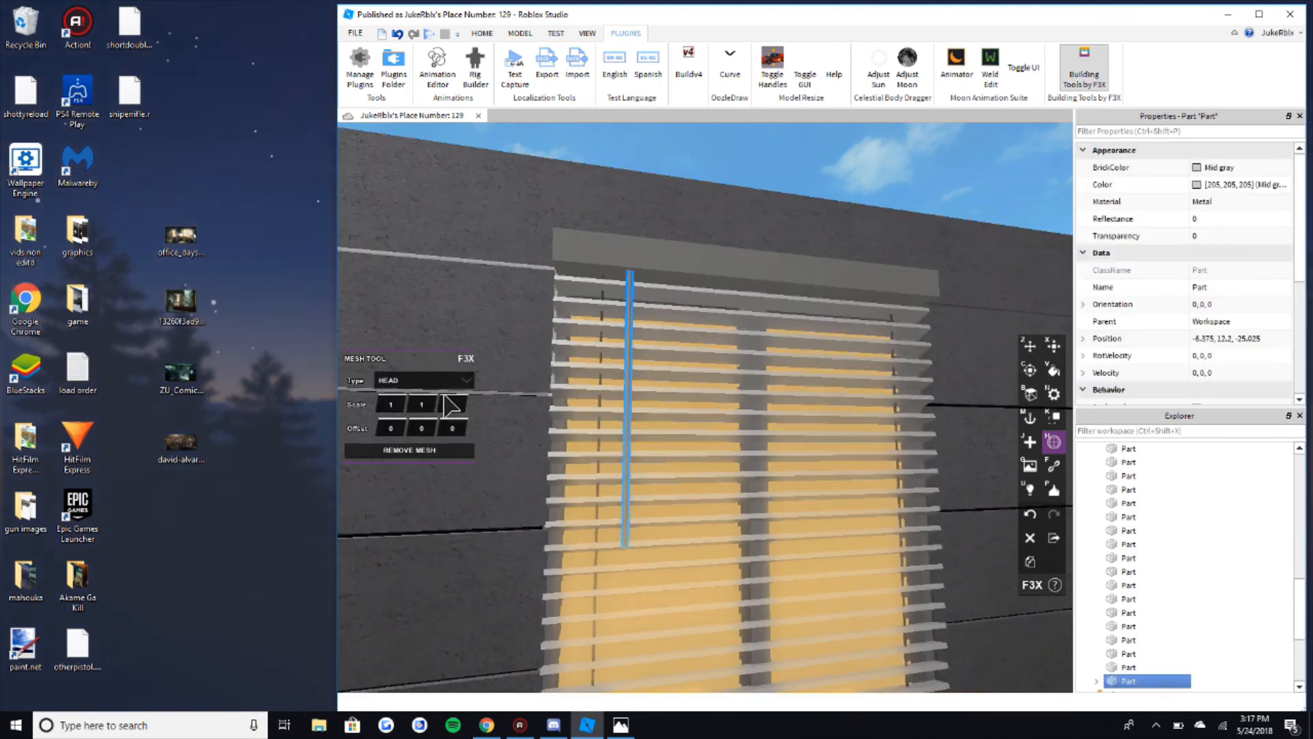
Step: Extend the hanging metal rod upward by 0.1 studs toward the blinds' header
key("x")
key("e")
key("w")
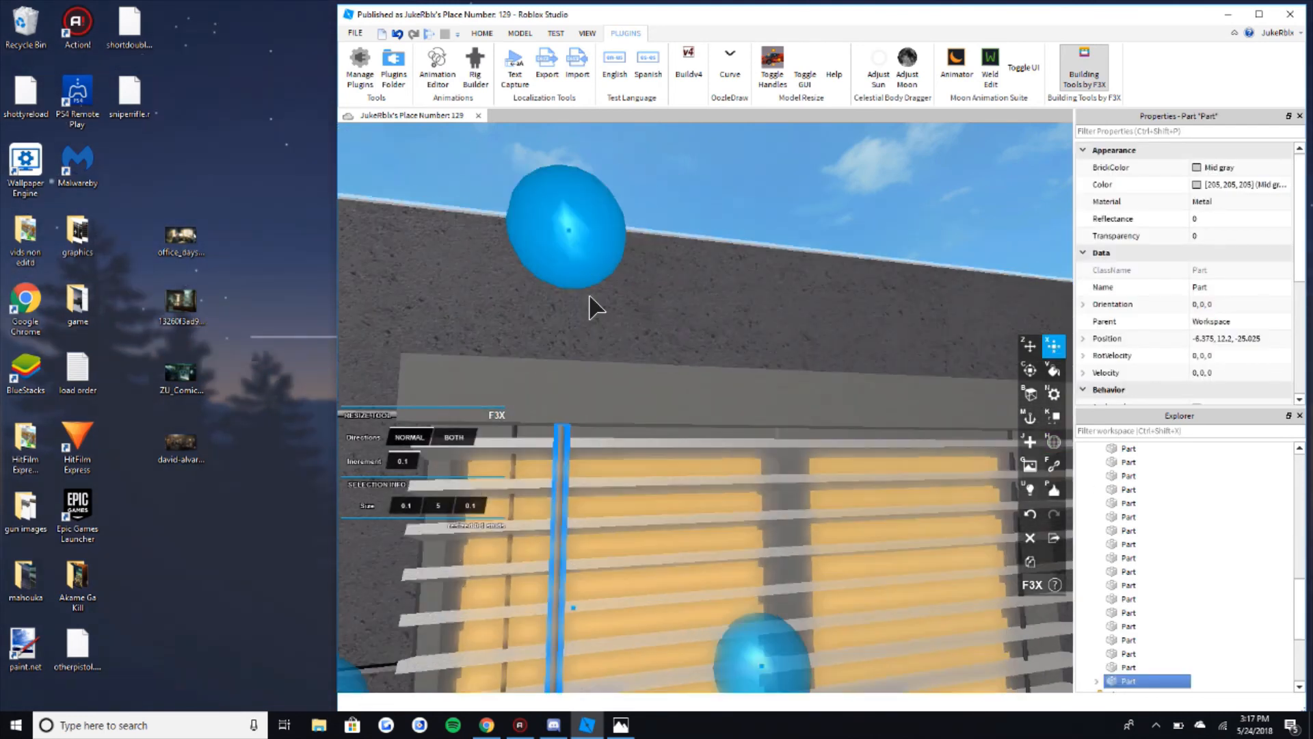
left_click_drag(565, 251, 566, 237)
left_click(925, 225)
Step: Inspect the window and its blinds up close and from farther back inside the room
key("q")
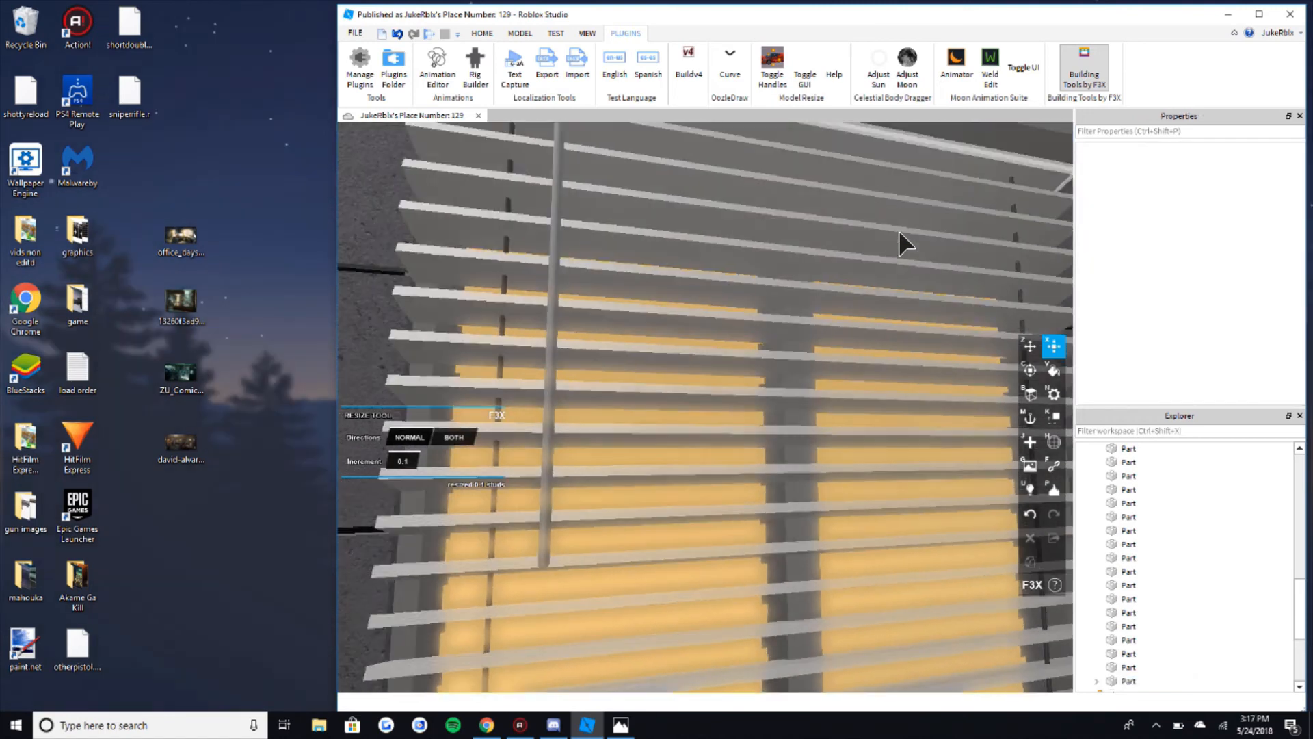
key("d")
key("s")
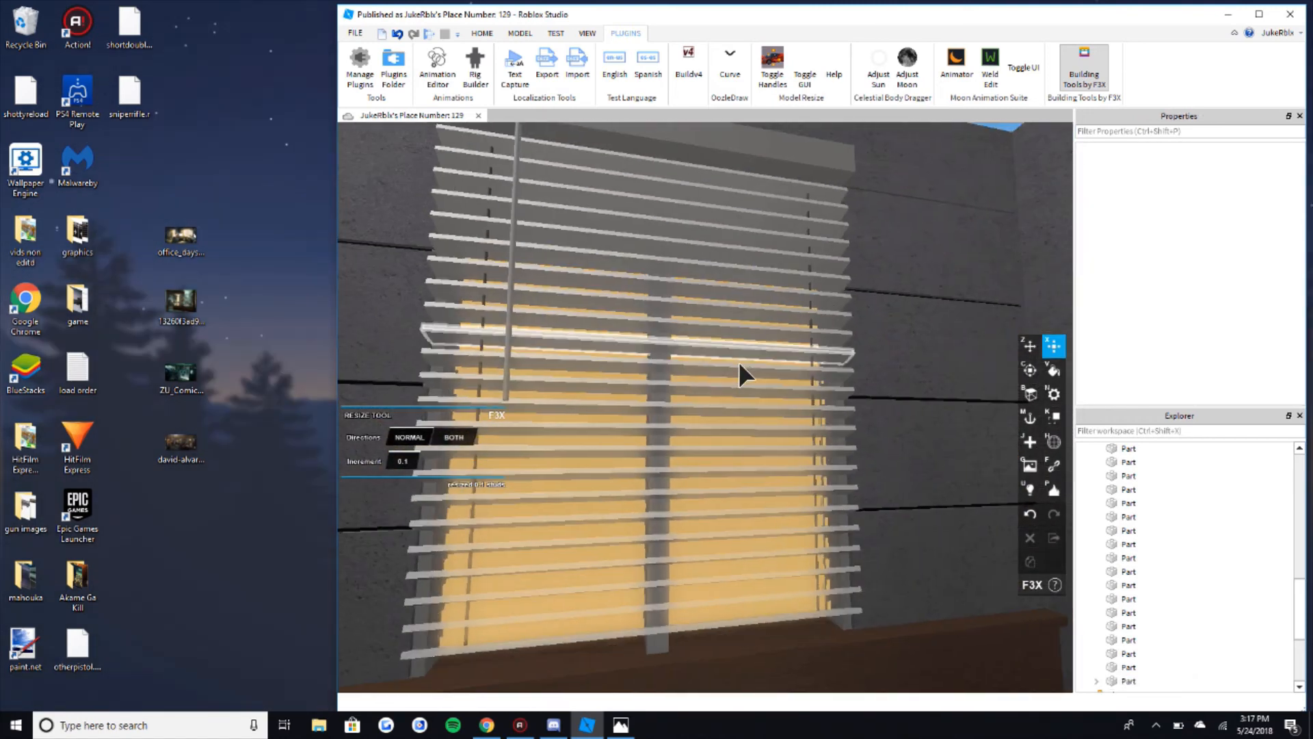
key("s")
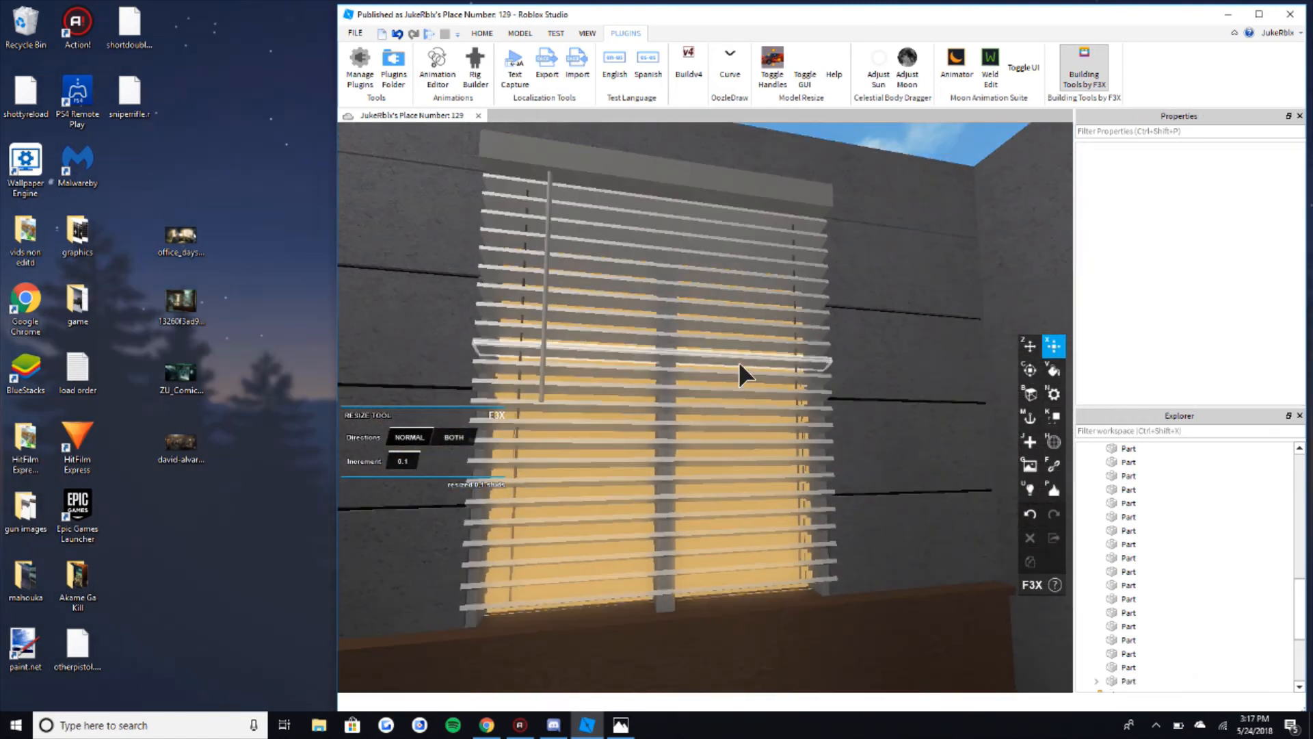
key("s")
key("d")
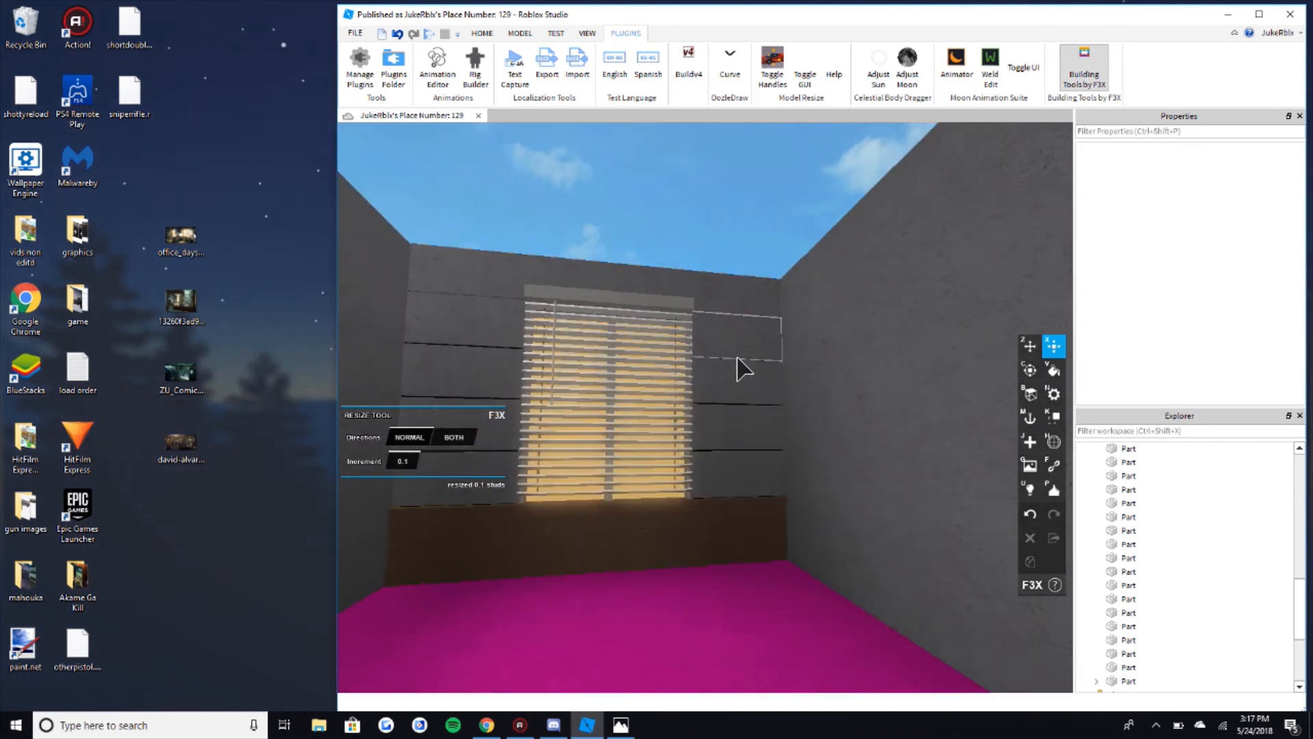
key("w")
right_click_drag(737, 355, 736, 365)
key("w")
key("d")
key("s")
key("a")
right_click_drag(731, 415, 730, 415)
key("s")
key("s")
key("w")
key("a")
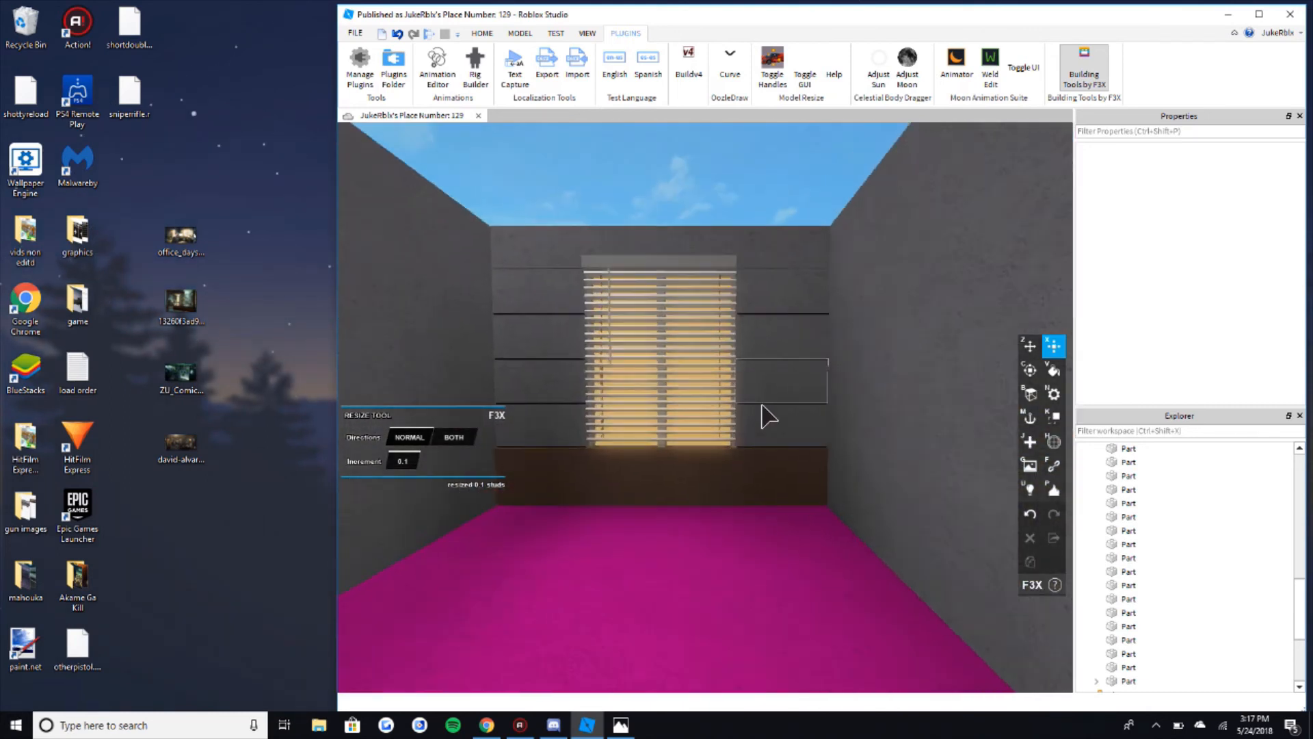
left_click(620, 724)
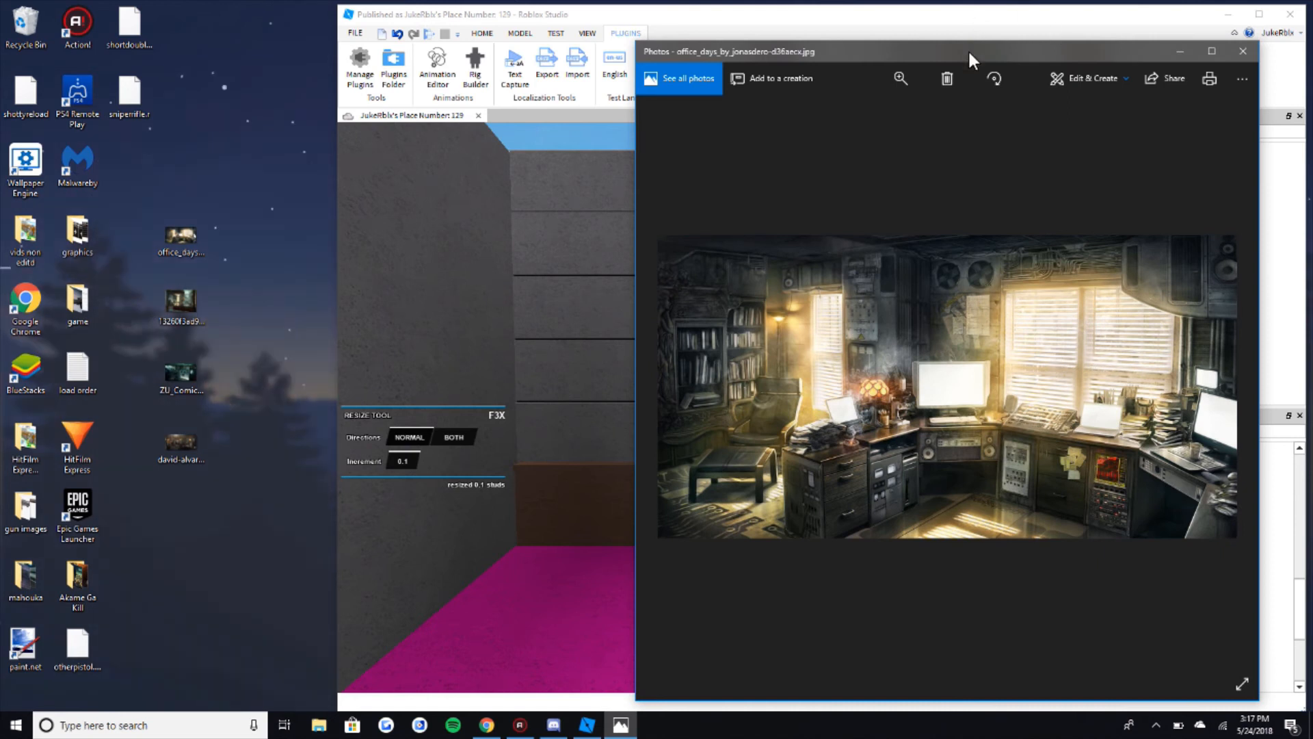
left_click_drag(967, 48, 734, 43)
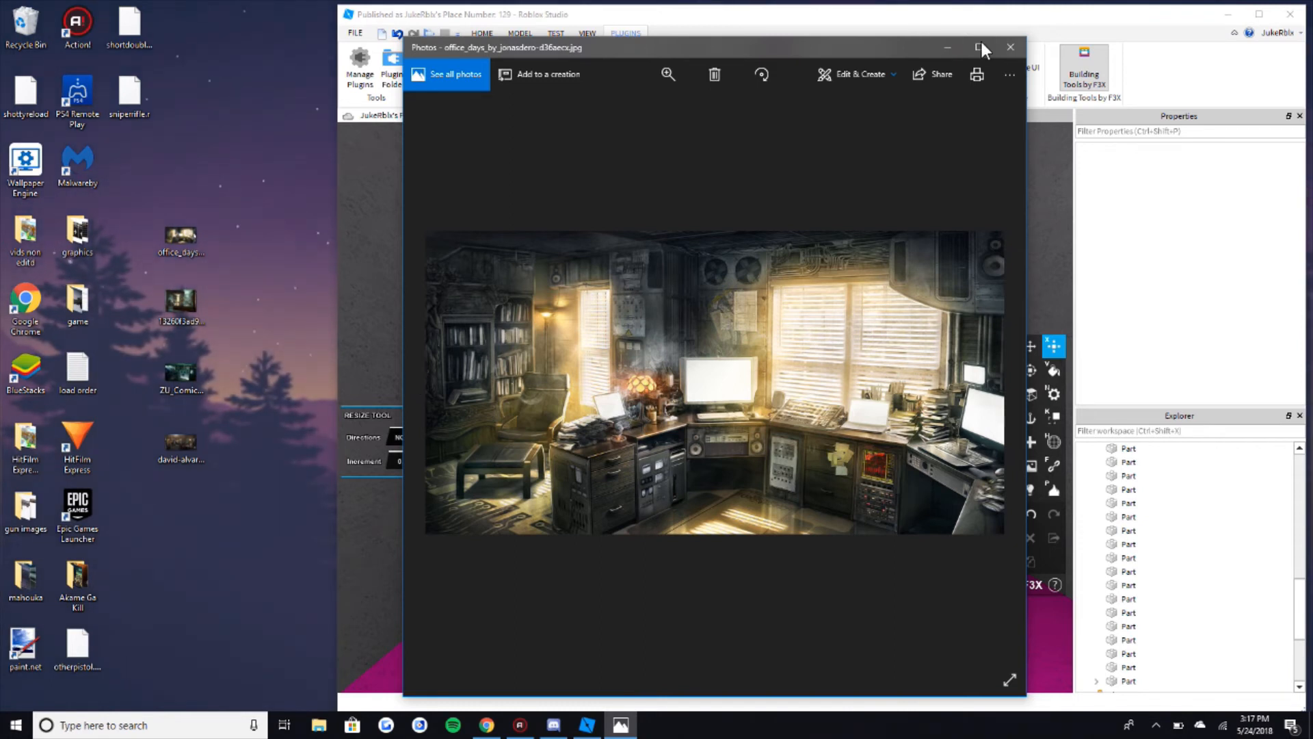
left_click(1011, 47)
Step: Select the concrete wall panel above the window, and open the office_days reference picture in Photos beside Roblox Studio
scroll(663, 277, "up", 5)
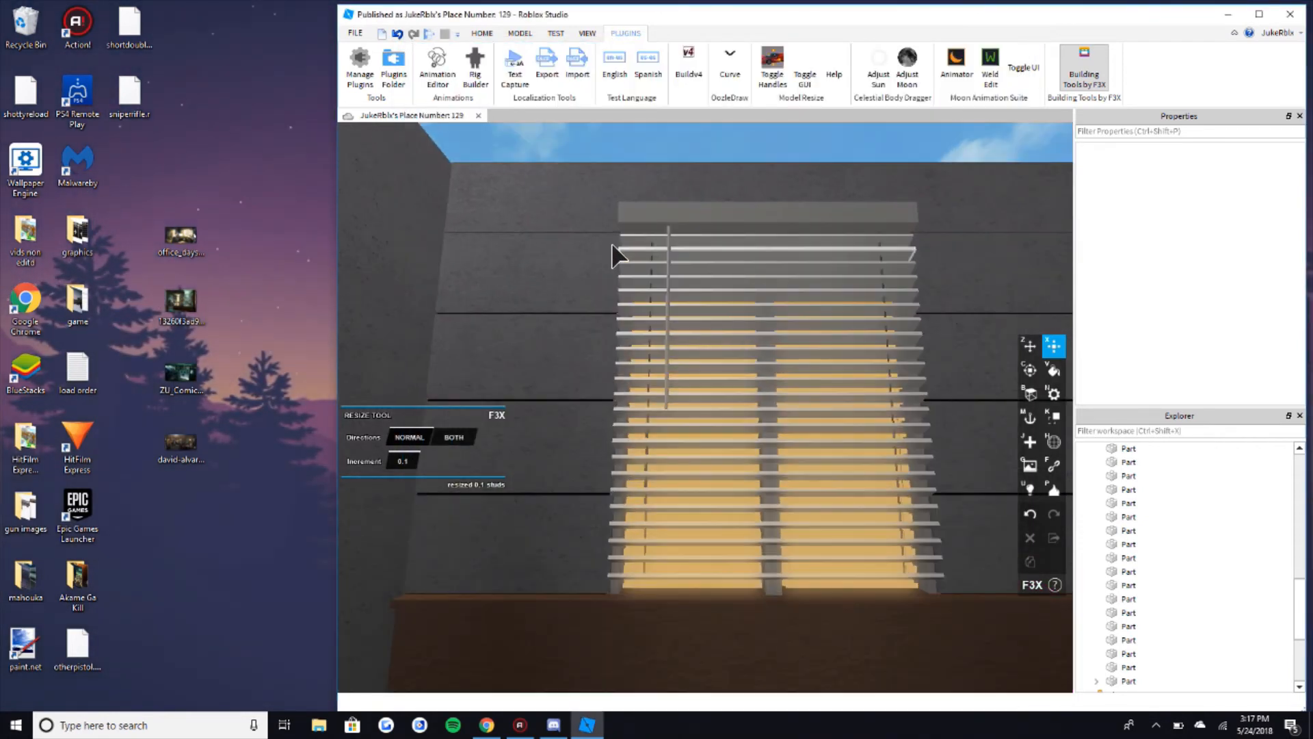
left_click(563, 324)
left_click(174, 250)
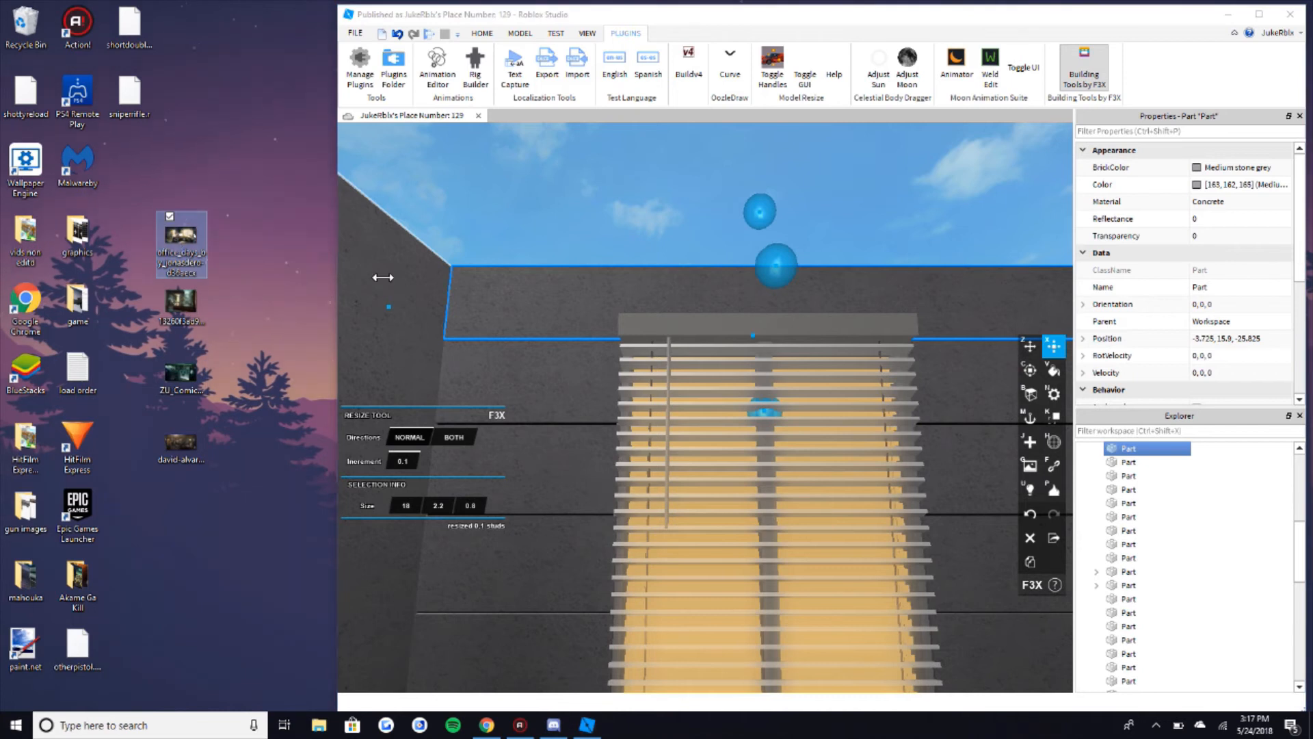
key("Return")
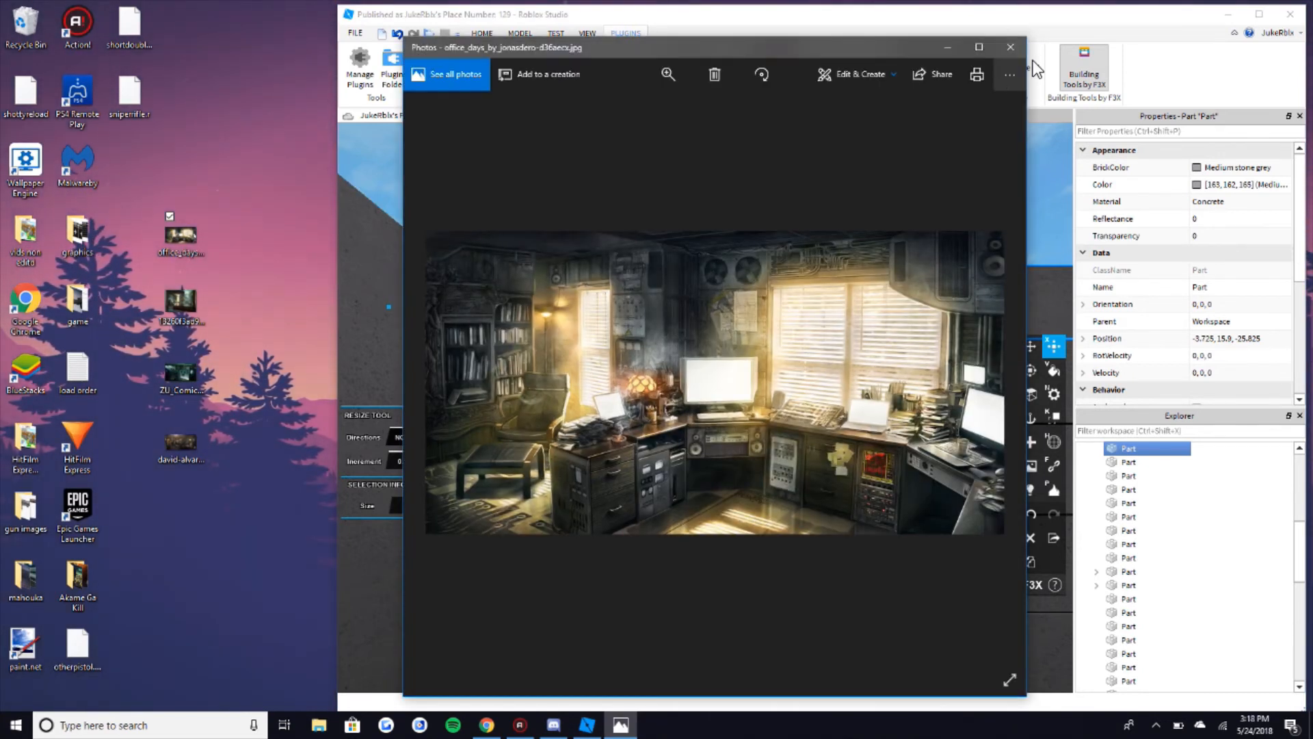
left_click_drag(864, 48, 176, 44)
left_click(543, 22)
Step: Shorten the concrete wall panel above the window to 13 studs by pulling in its left end by 5 studs
right_click_drag(591, 214, 649, 221)
key("w")
scroll(656, 236, "down", 1)
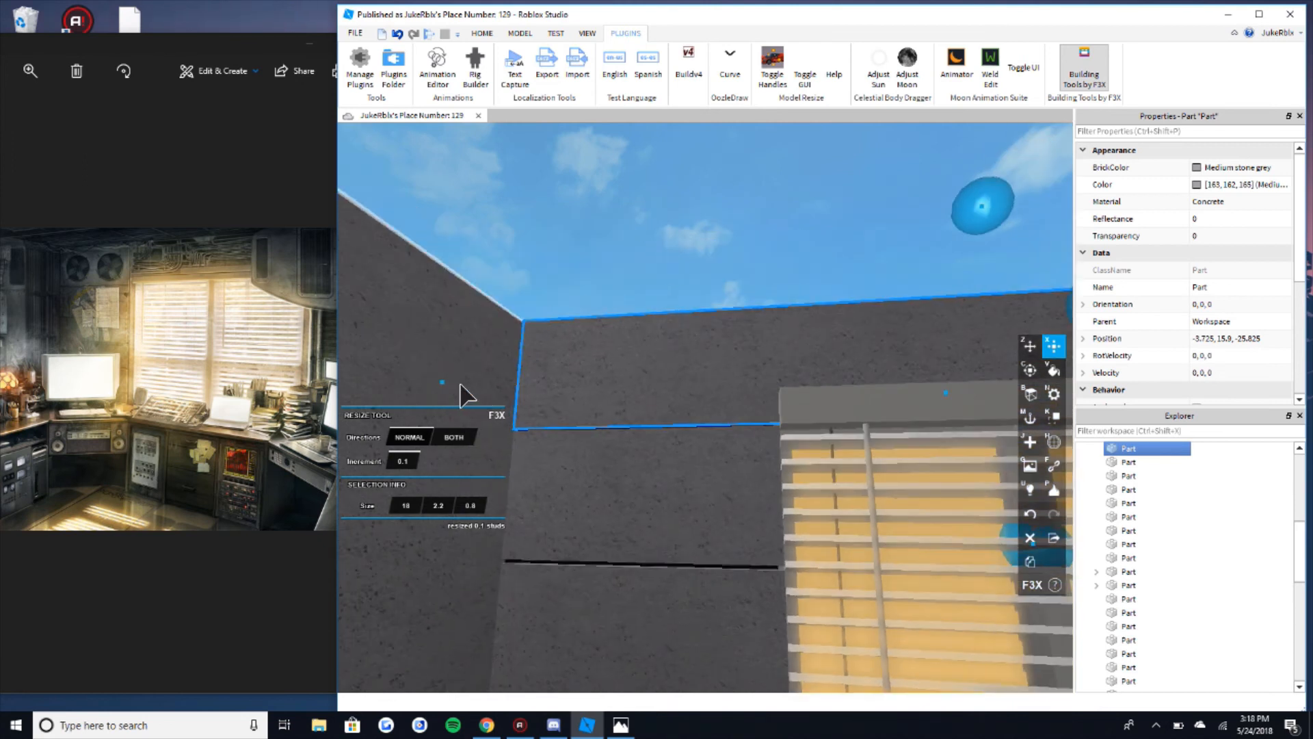
left_click_drag(459, 391, 696, 380)
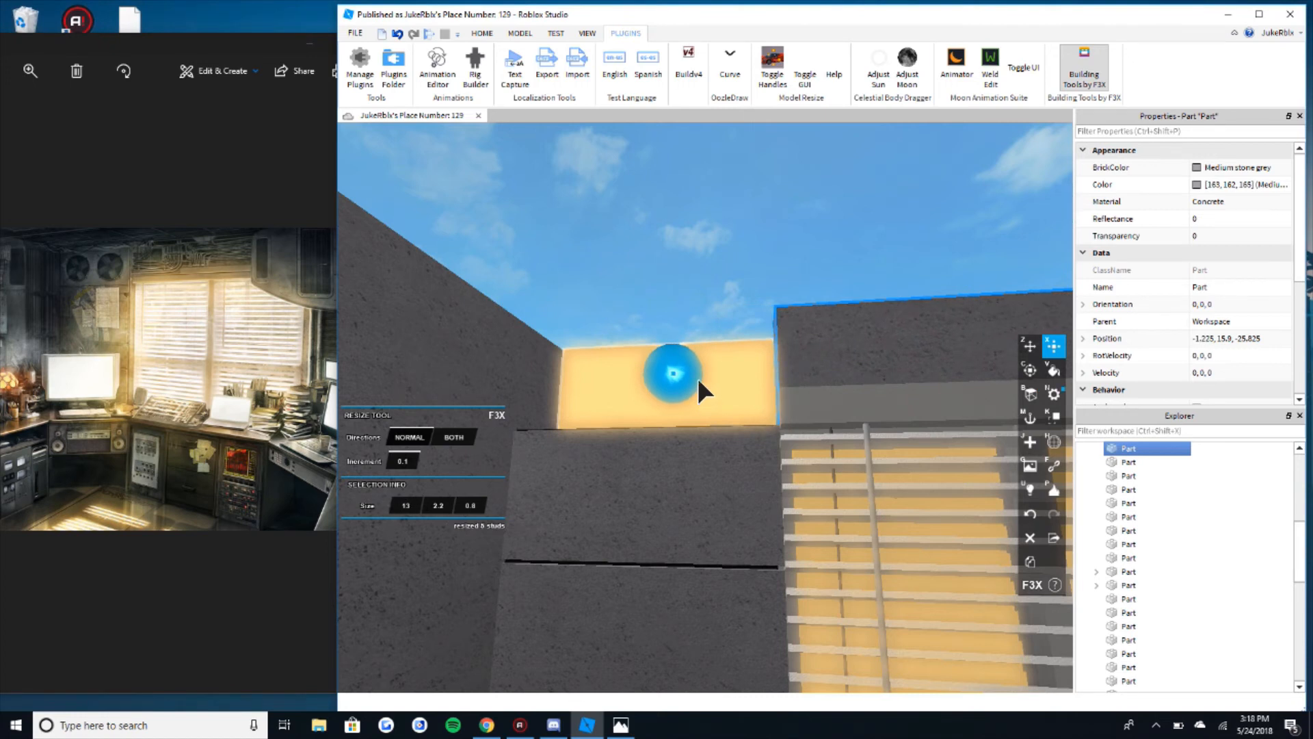
left_click(786, 291)
Step: Clone the shortened top wall panel and move the copy 13 studs left, end to end with the original
key("e")
key("w")
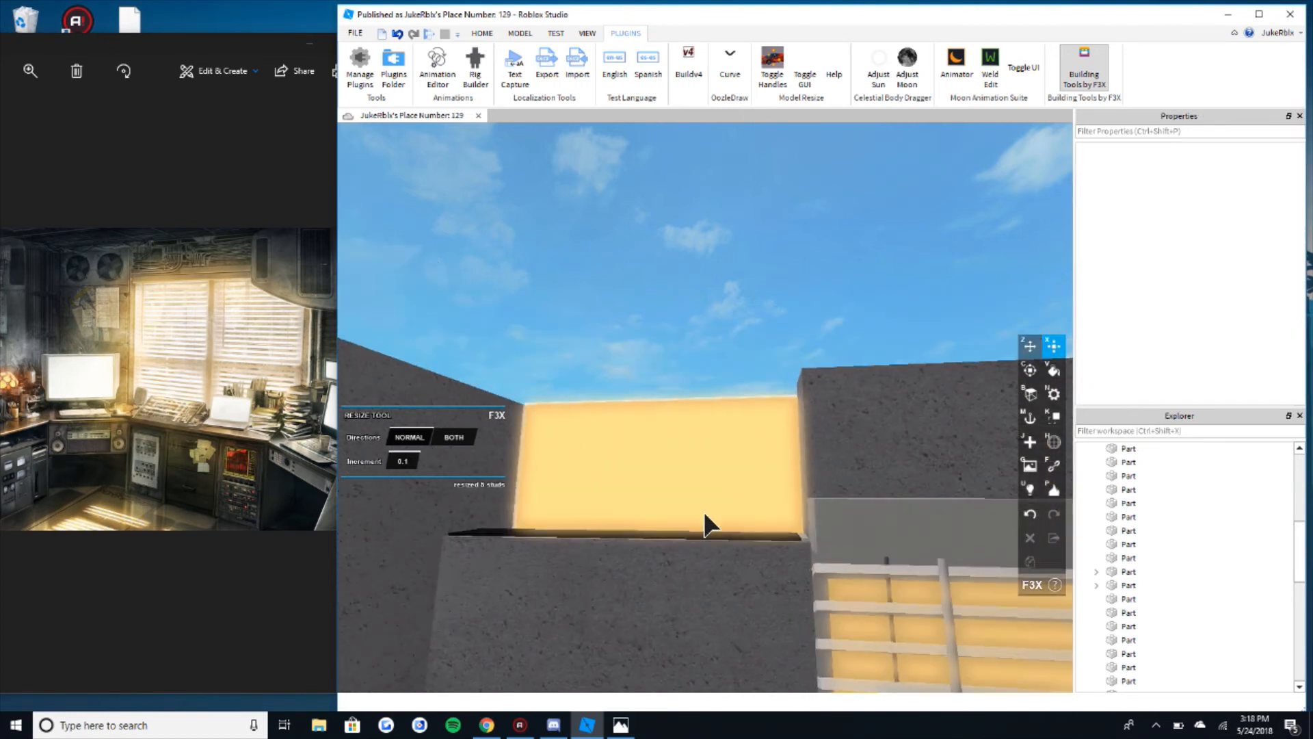
left_click(730, 595)
left_click(860, 425)
key("z")
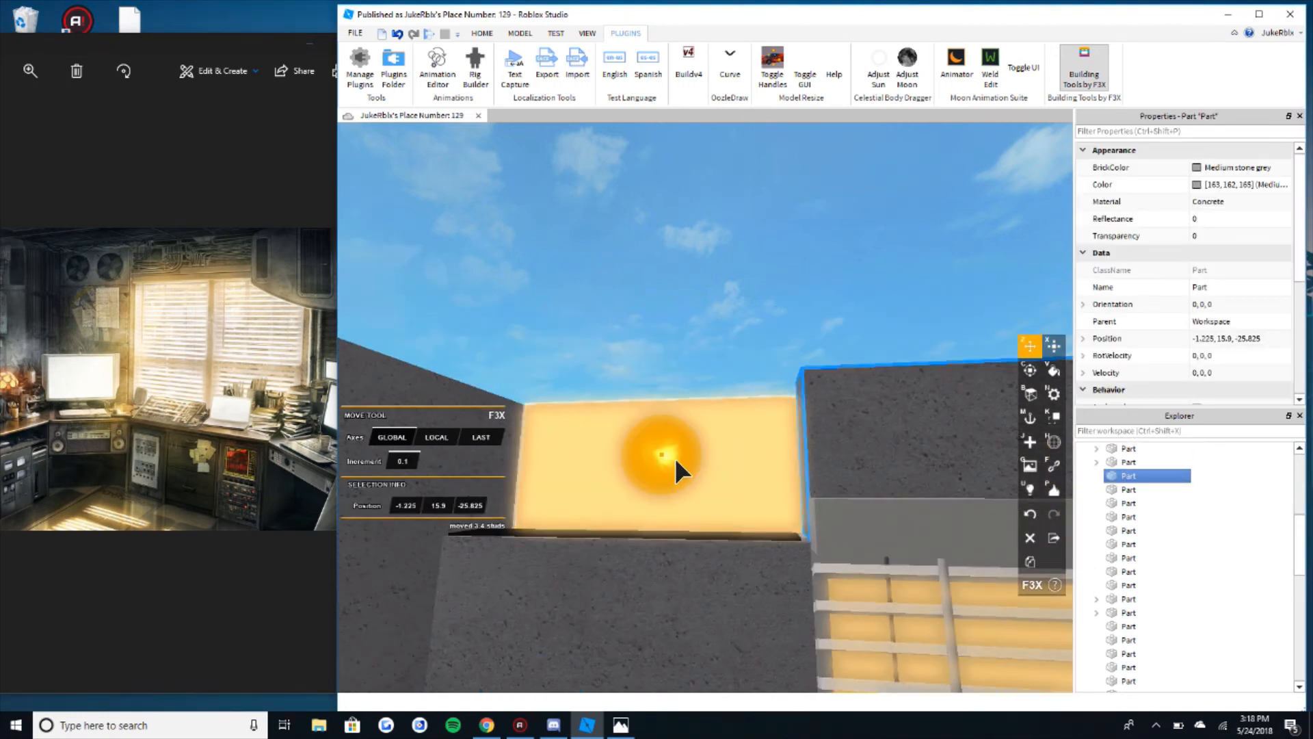
left_click_drag(675, 458, 517, 458)
key("s")
key("d")
mouse_move(922, 434)
left_mouse_down()
mouse_move(1055, 427)
mouse_move(849, 429)
mouse_move(890, 429)
left_mouse_up()
key("shift+c")
key("a")
key("w")
Step: Shorten the copied panel by 8 studs to a length of 5 studs, filling the gap beside the side wall
key("x")
scroll(557, 432, "down", 1)
right_click_drag(563, 435, 518, 432)
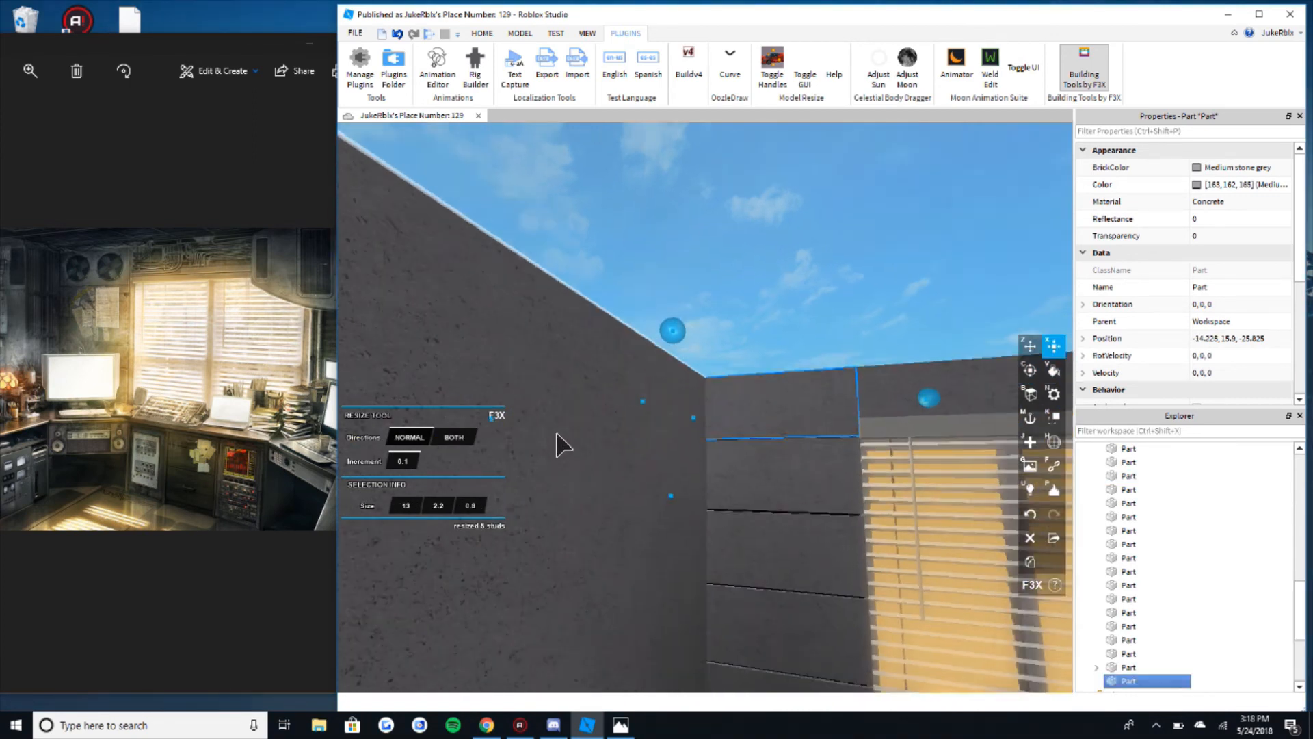
scroll(688, 433, "up", 2)
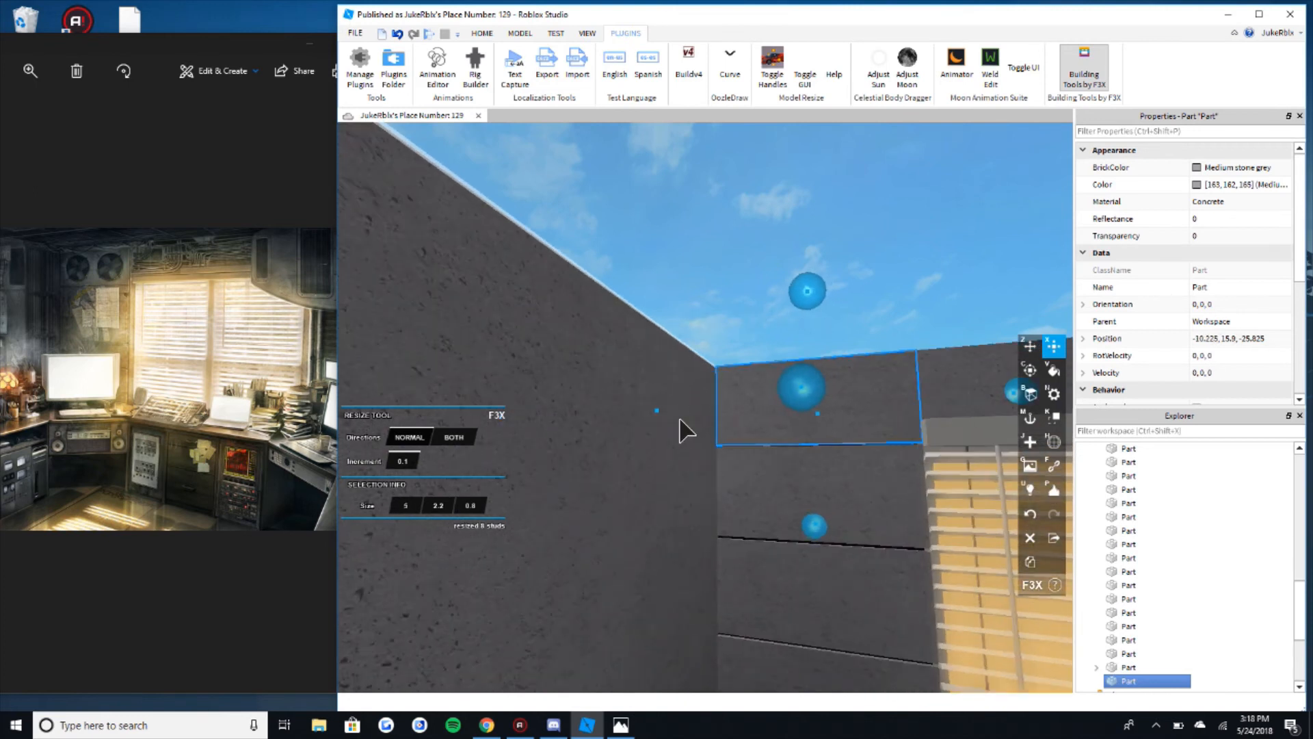
Step: Change the 5-stud corner panel's material to Metal and paint it Ghost grey
key("n")
left_click(406, 383)
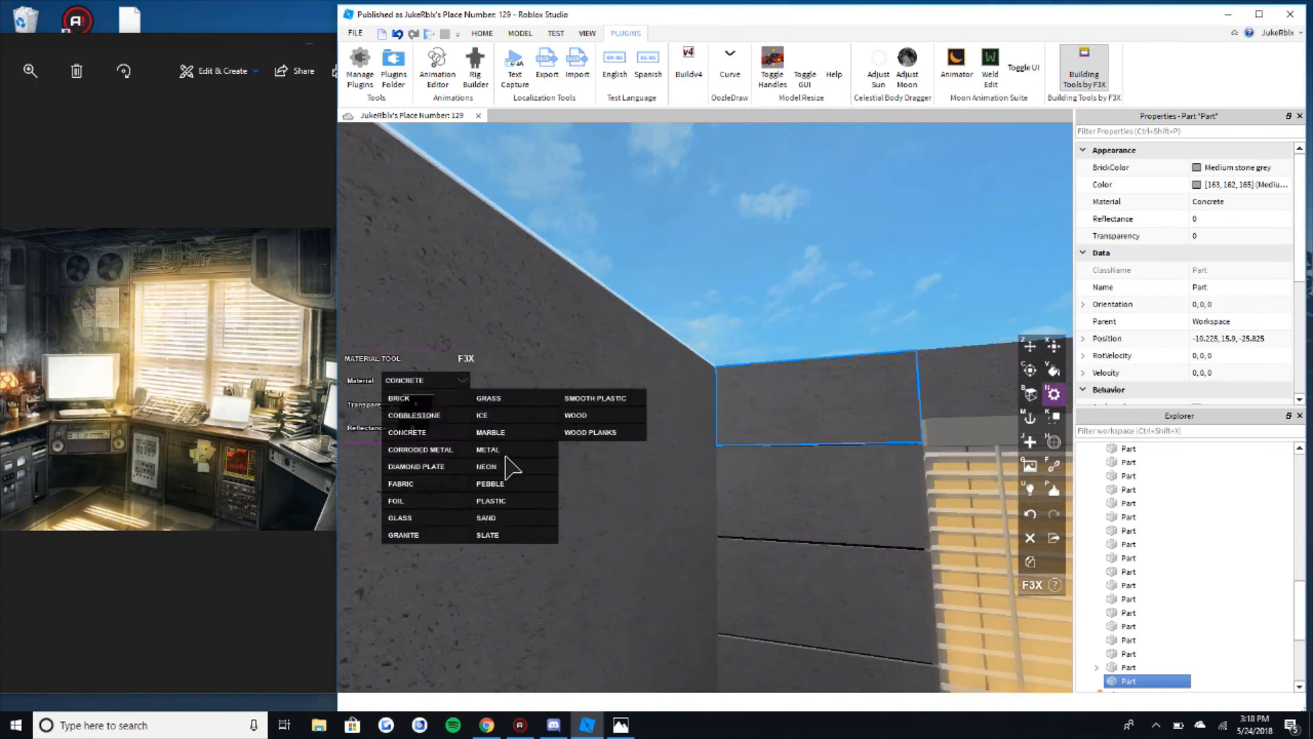
left_click(517, 449)
key("v")
key("x")
key("z")
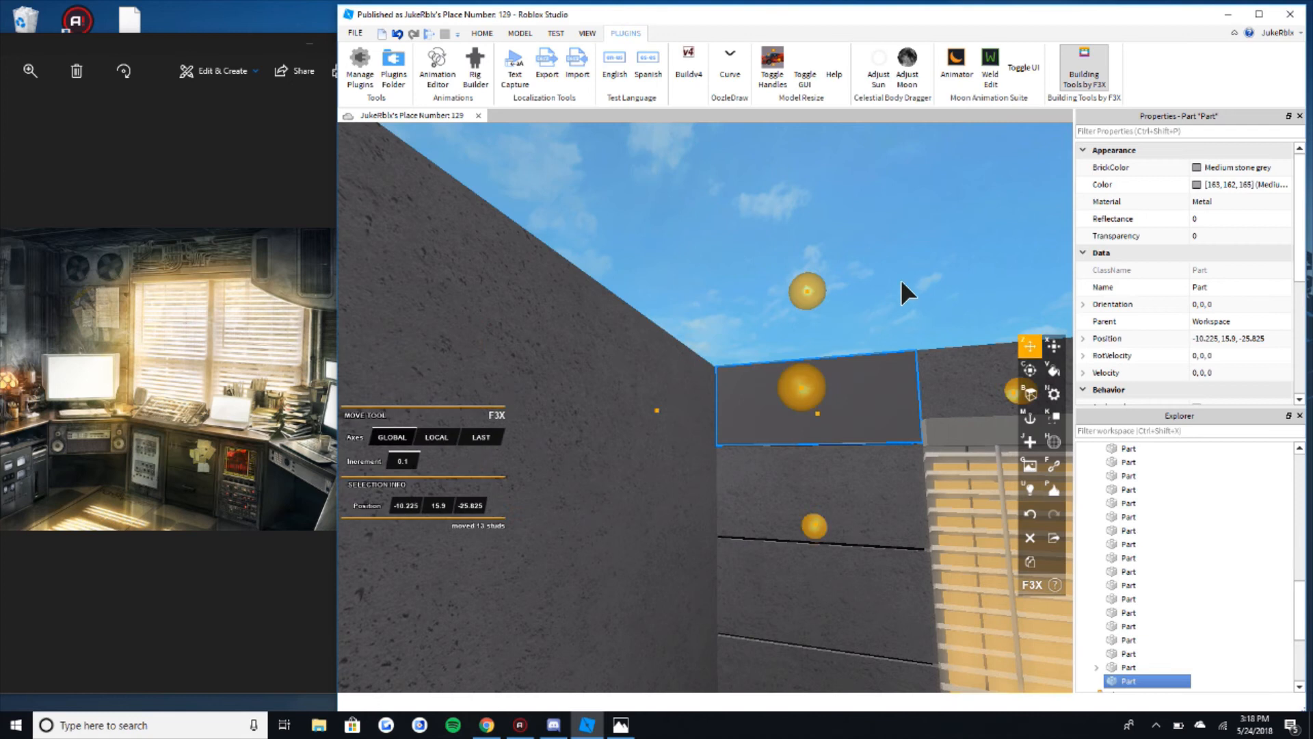
scroll(901, 279, "up", 4)
key("v")
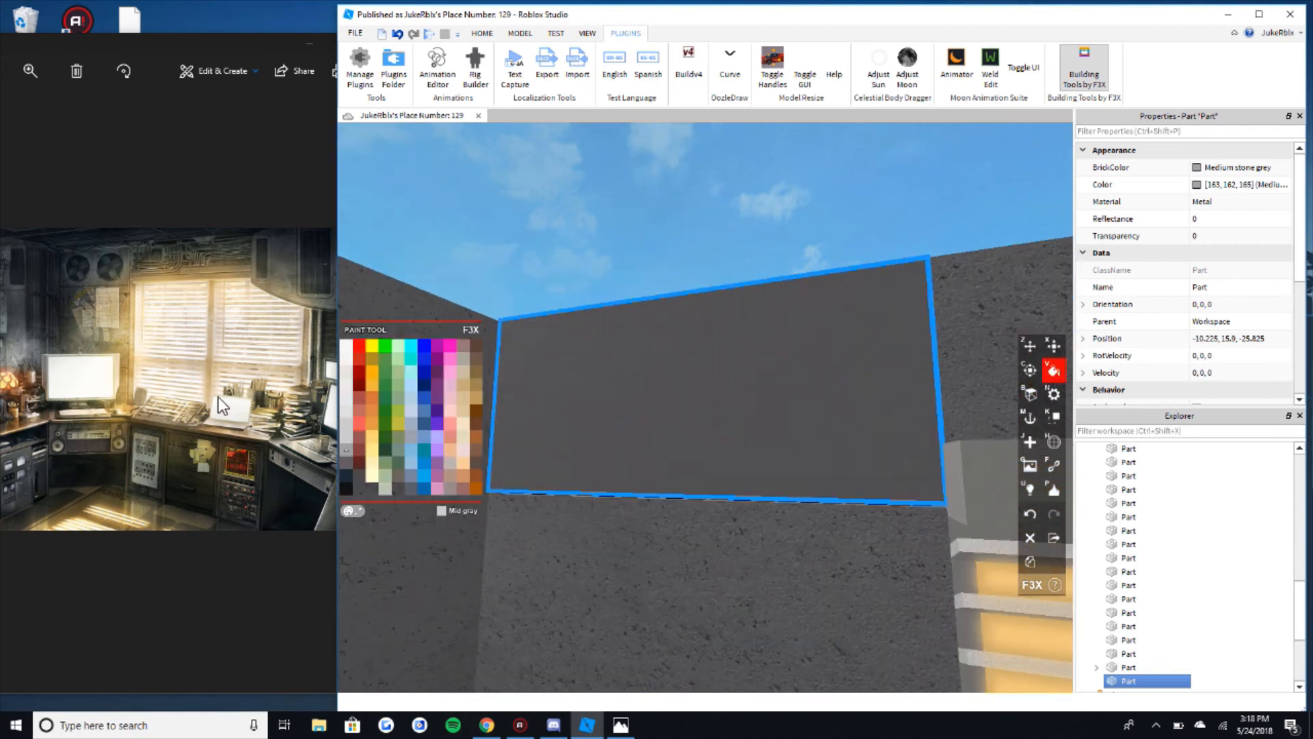
left_click(354, 445)
key("x")
key("s")
left_click(836, 257)
Step: Select the grey metal corner block and extend its depth outward by 1 stud toward the outer wall
key("d")
key("w")
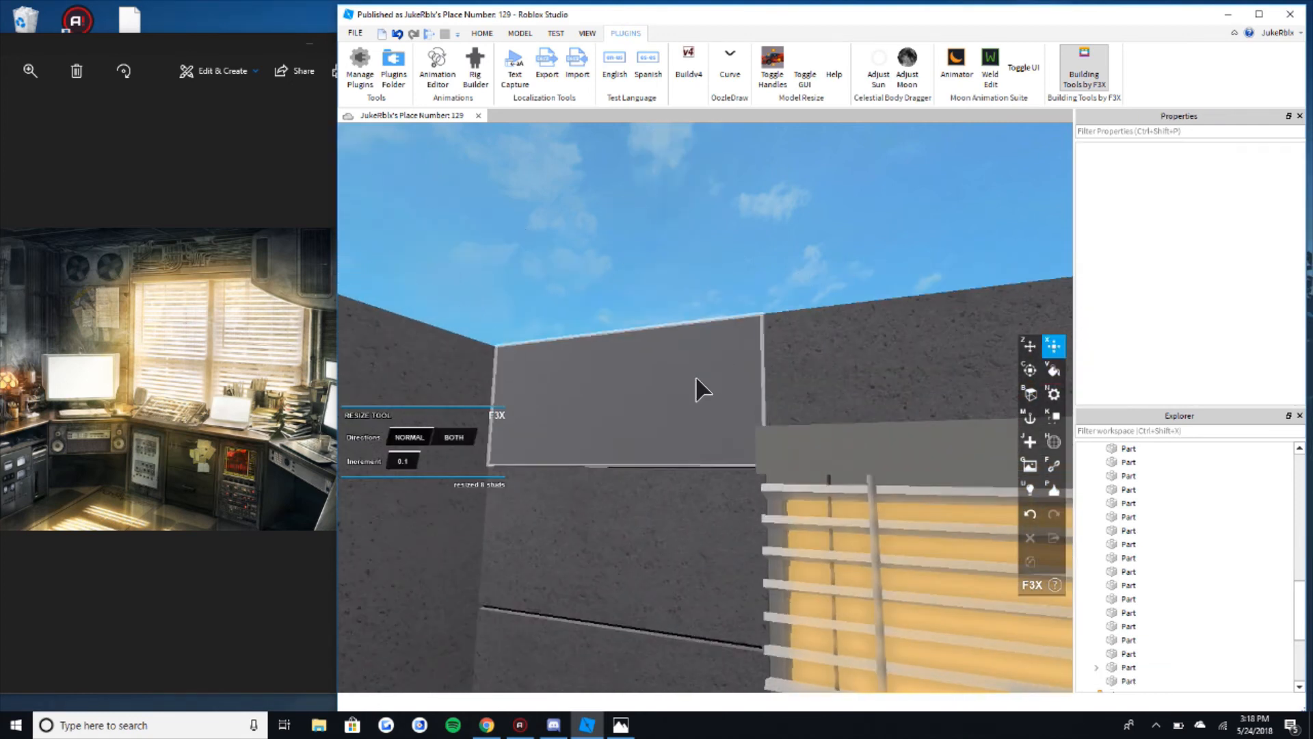
left_click(701, 379)
key("e")
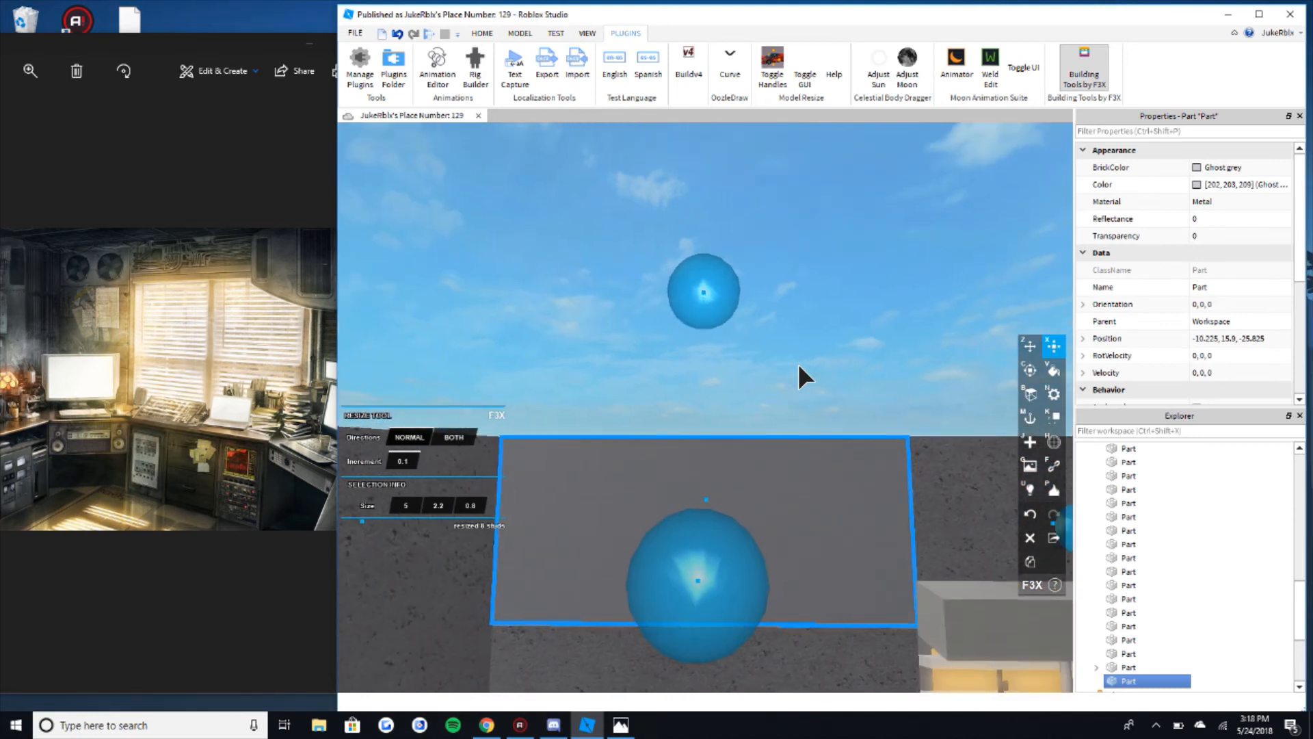
left_click(799, 366)
key("d")
key("e")
right_click_drag(798, 366, 793, 366)
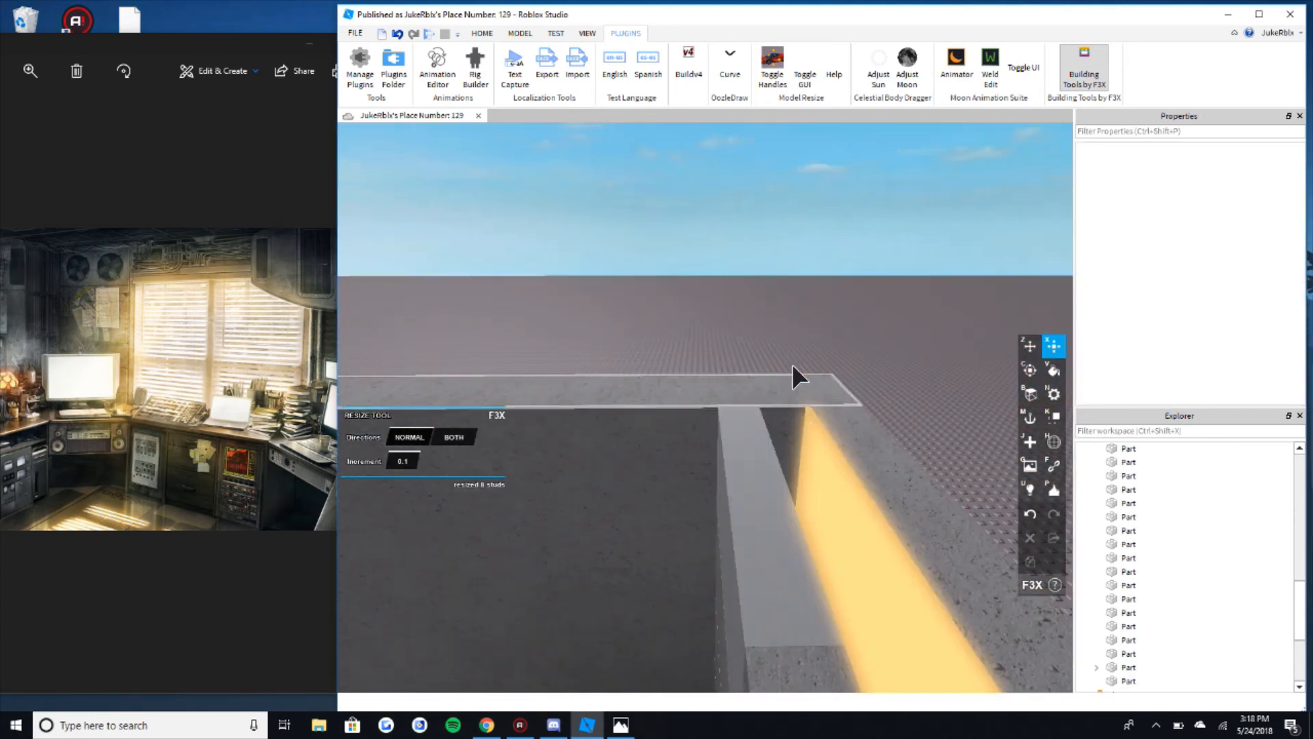
left_click(721, 474)
key("w")
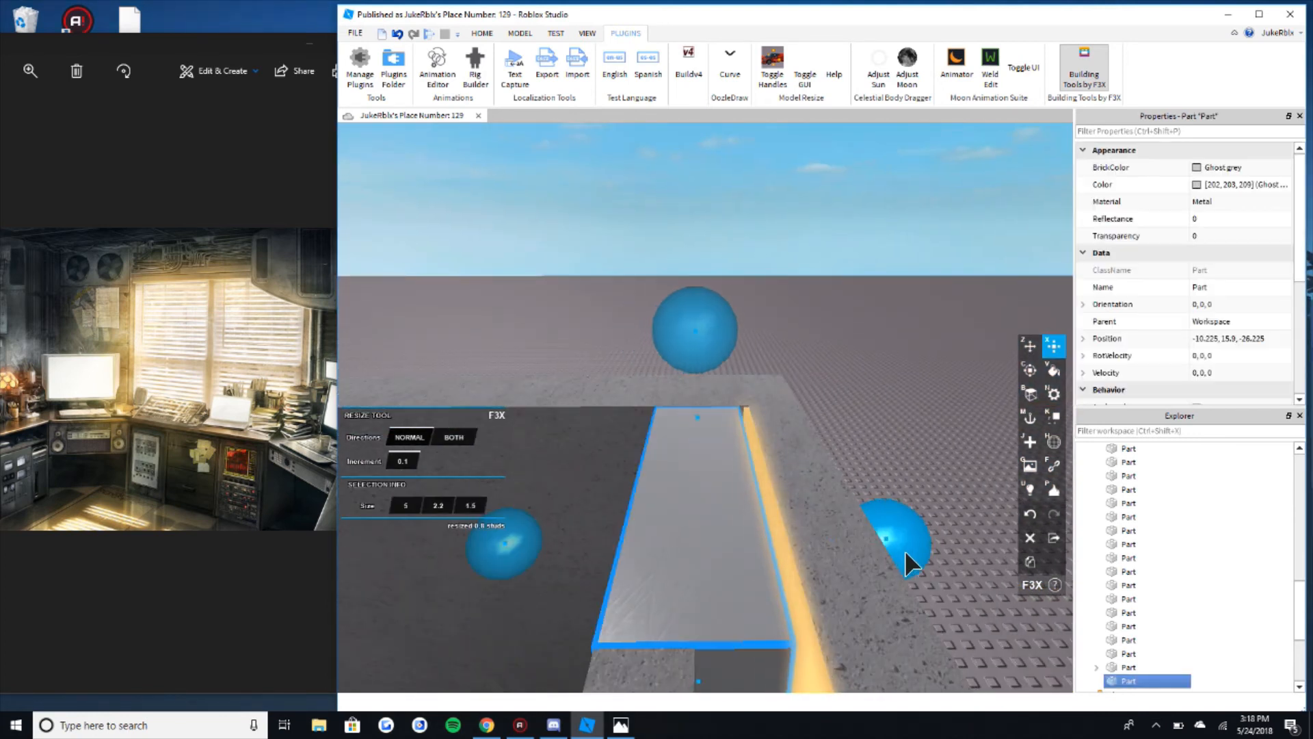
left_click_drag(905, 550, 915, 548)
key("a")
right_click_drag(917, 427, 806, 483)
Step: Lower the top edge of the glowing panel behind the window wall by 0.1 studs
left_click(794, 510)
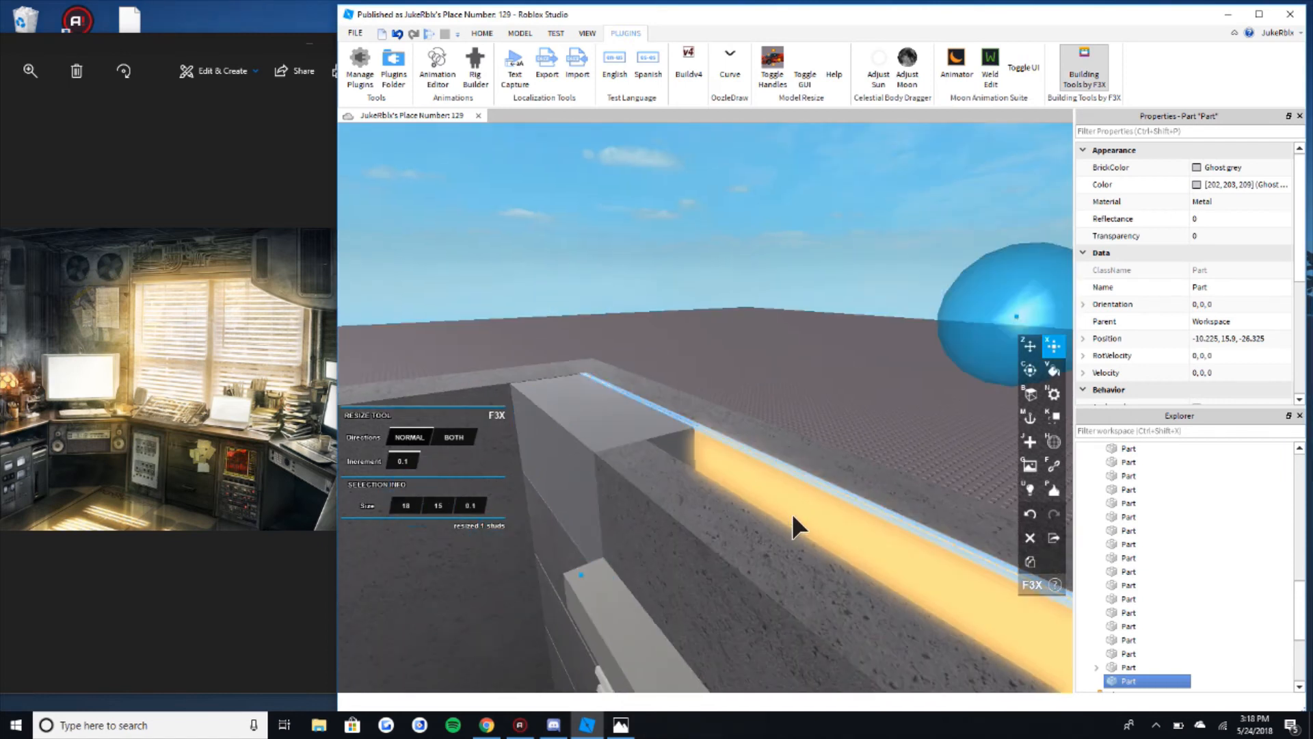
left_click_drag(1000, 343, 997, 349)
left_click(766, 279)
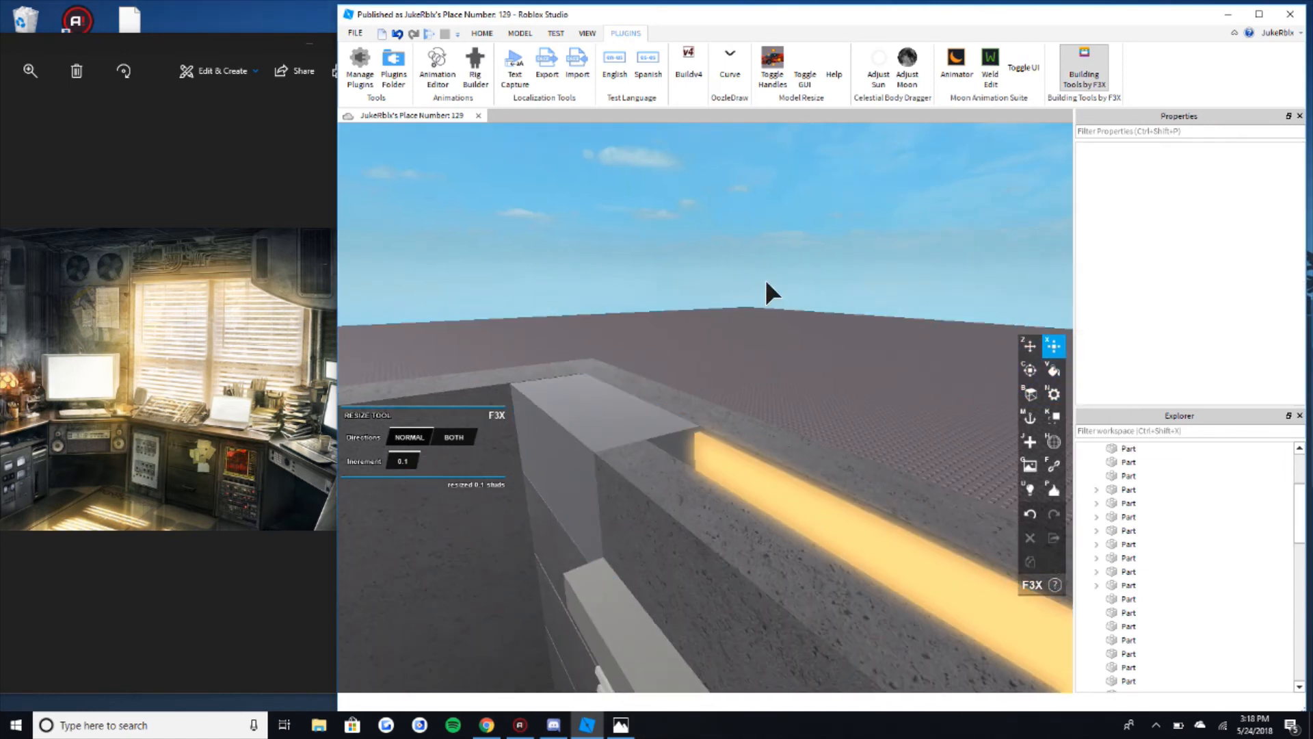
Step: Move the grey metal corner block about 0.4 studs toward the room's interior, projecting beyond the wall face
key("a")
left_click(790, 474)
right_click_drag(791, 475, 850, 480)
key("a")
key("z")
left_click_drag(587, 608, 579, 650)
Step: Add a cylinder mesh to the selected grey metal part in front of the corner block
key("h")
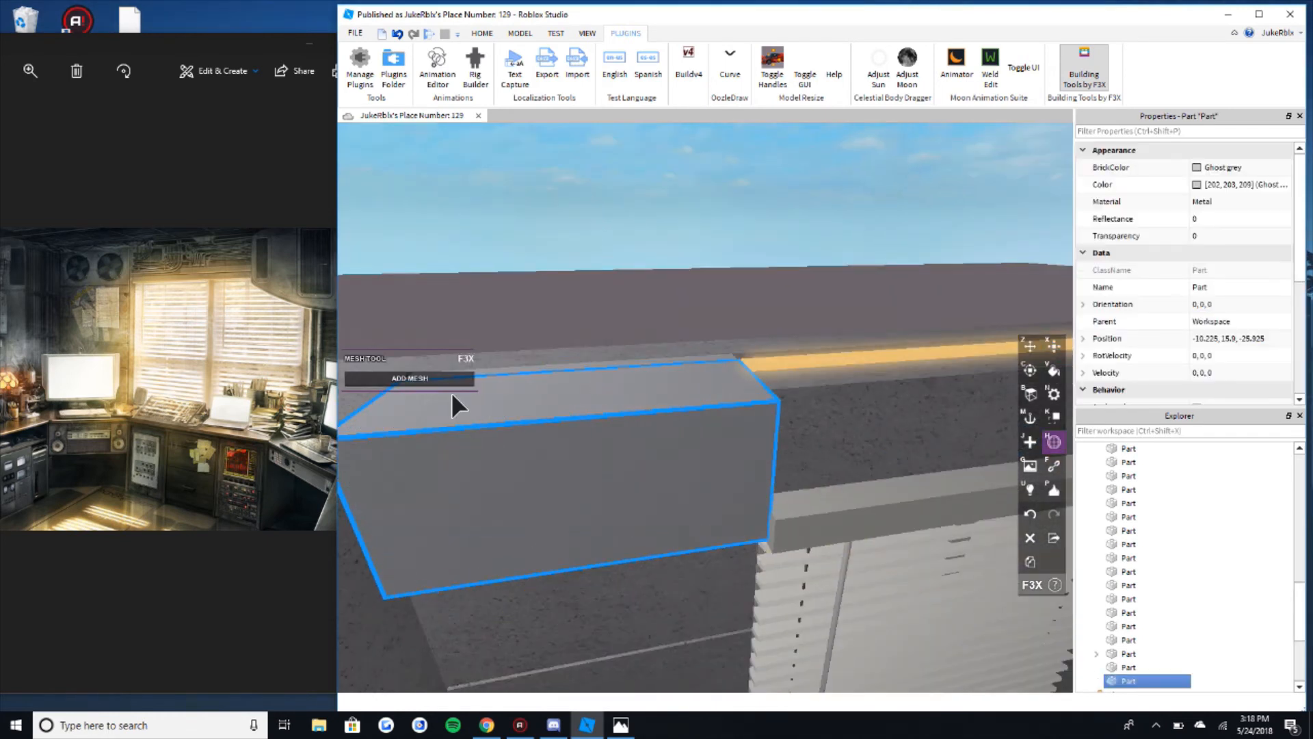
left_click(437, 378)
left_click(441, 383)
left_click(431, 414)
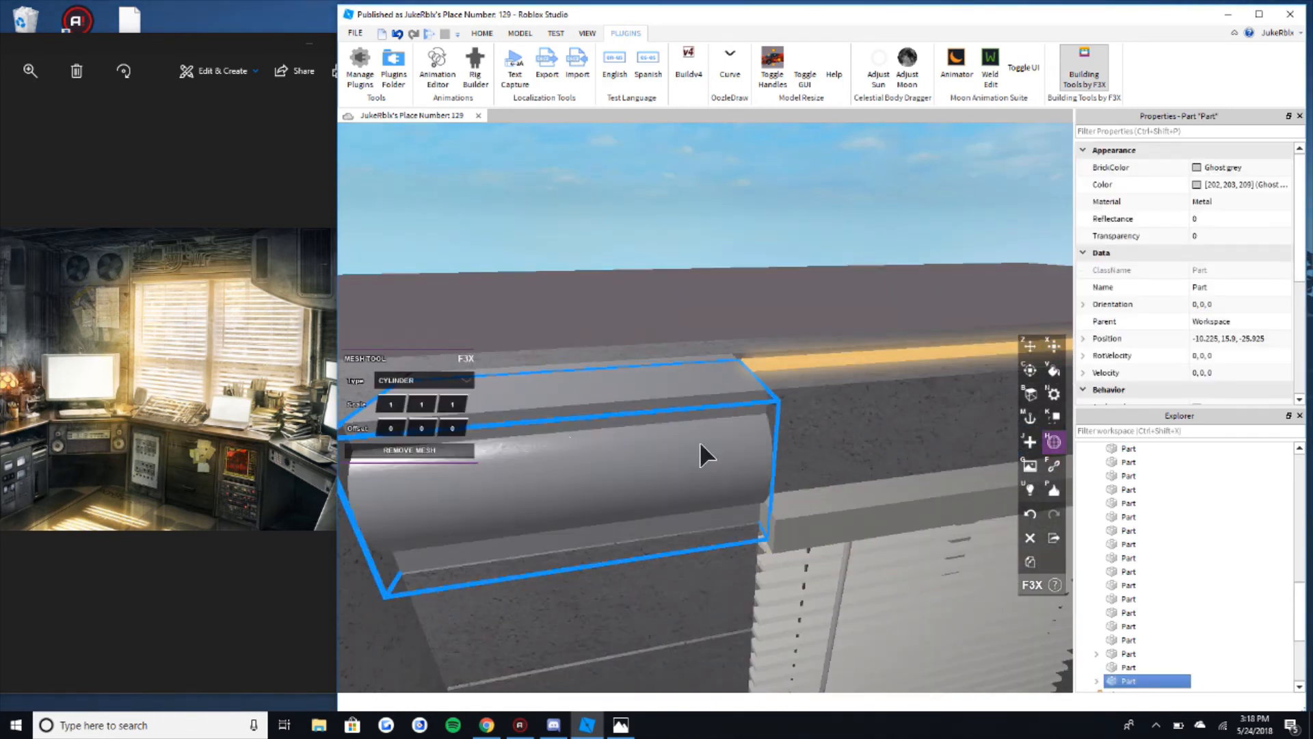
Step: Shorten the cylinder part's length along the wall to 1.8 studs, keeping it against the room corner
scroll(782, 441, "down", 2)
key("x")
scroll(576, 441, "down", 2)
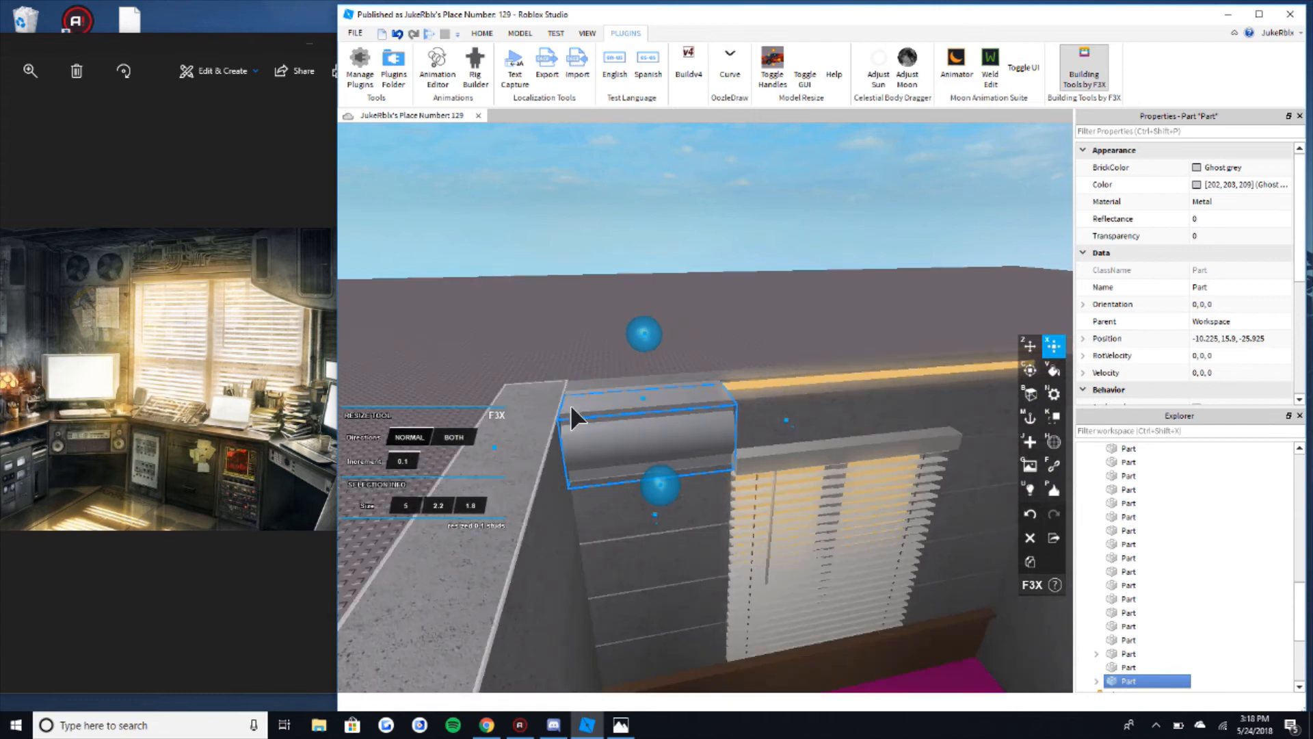
scroll(569, 442, "up", 3)
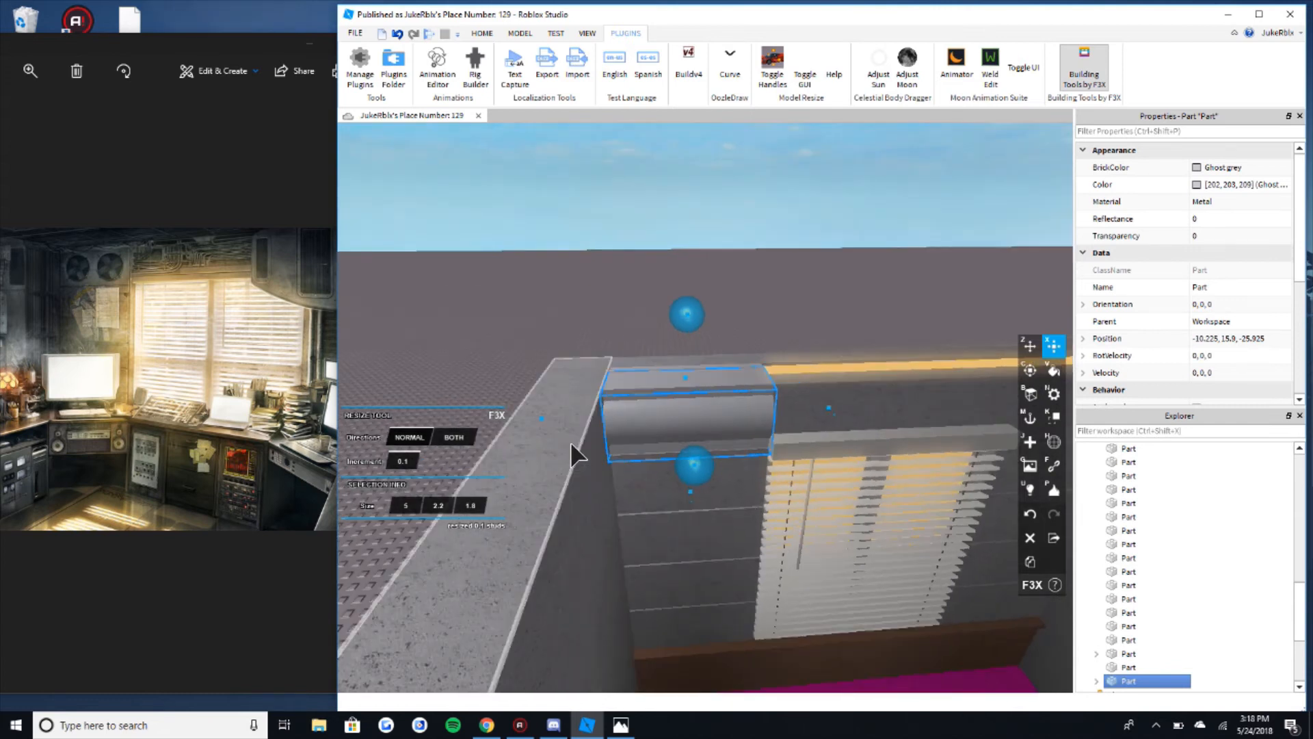
left_click_drag(932, 349, 760, 364)
Step: Rotate the cylinder part 90 degrees about the vertical axis so its round face points into the room
right_click_drag(687, 345, 621, 545)
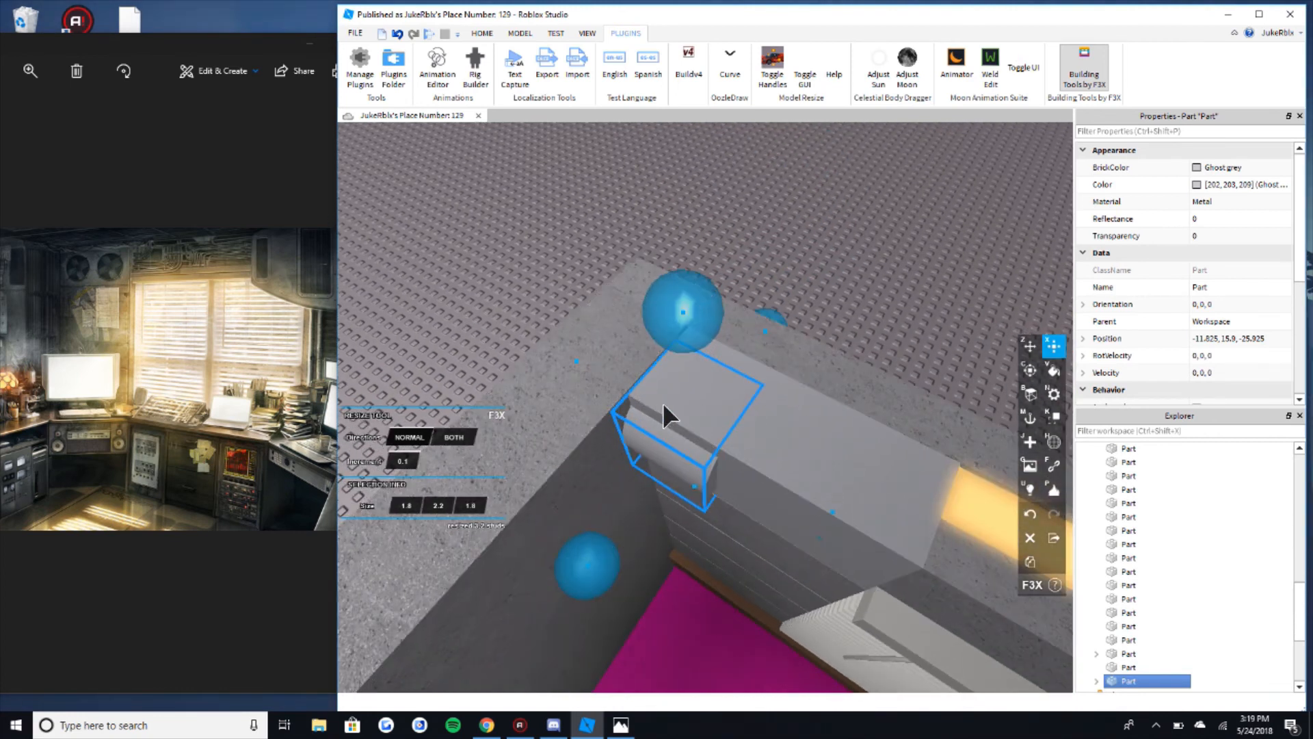
key("c")
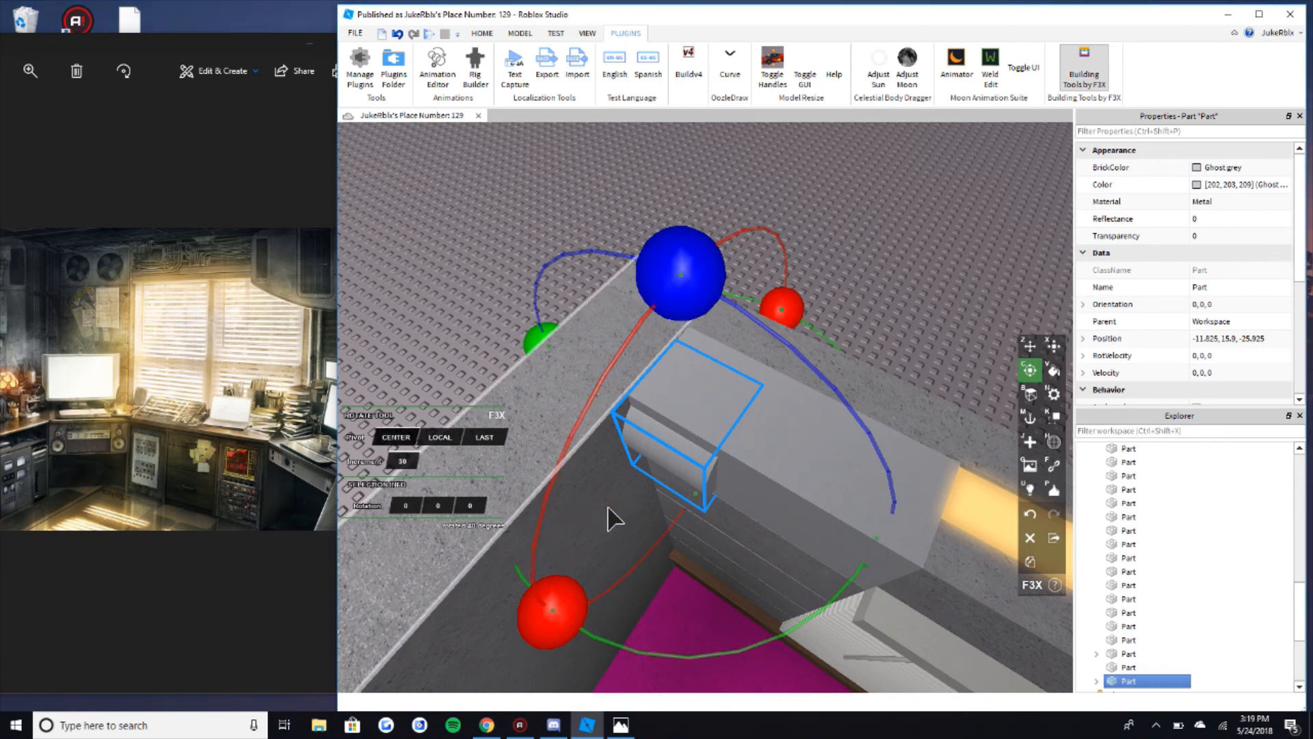
left_click_drag(561, 348, 643, 516)
key("z")
right_click_drag(748, 430, 748, 425)
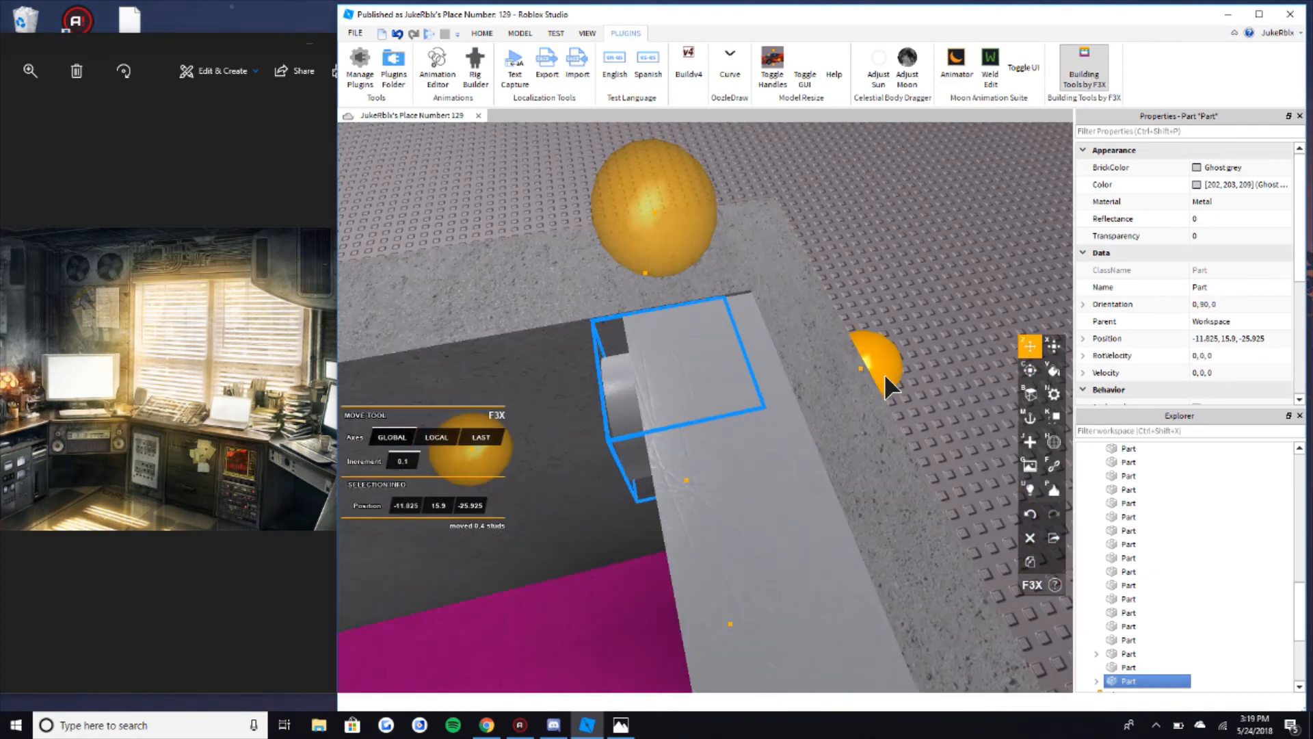
Step: Paint the cylinder Black and reduce its depth to 1.4 studs from the outer wall side
key("v")
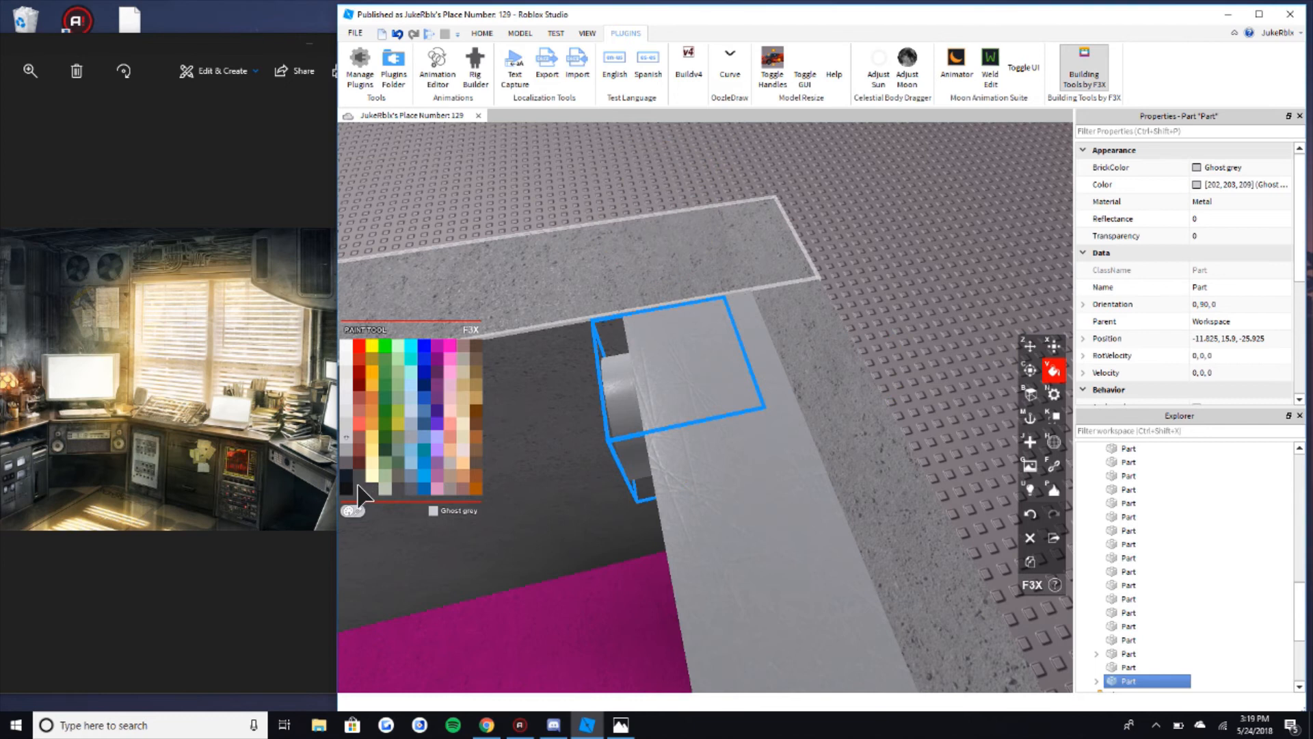
left_click(349, 477)
key("x")
mouse_move(881, 379)
left_mouse_down()
mouse_move(834, 386)
mouse_move(855, 385)
left_mouse_up()
right_click_drag(688, 464, 695, 466)
Step: Duplicate the black cylinder and move the copy along the corner block toward the window, to X position -9.225
key("z")
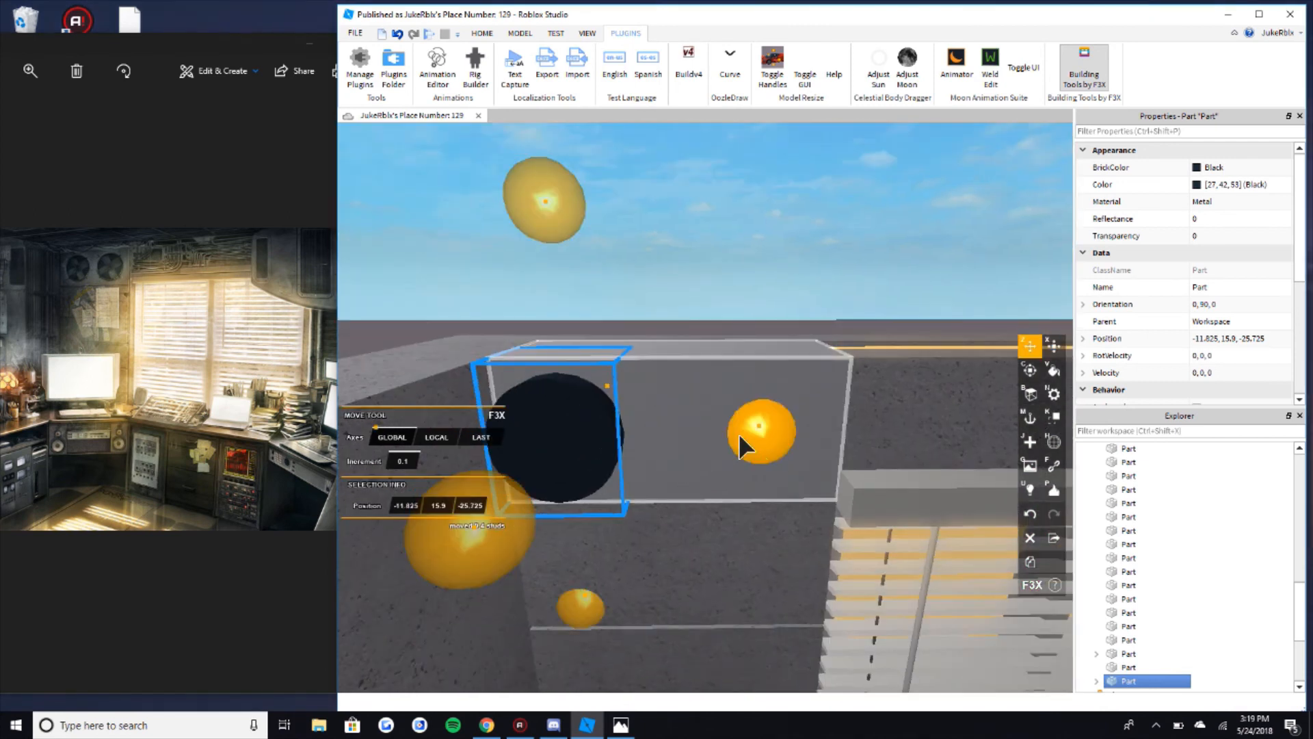
mouse_move(762, 445)
left_mouse_down()
mouse_move(821, 465)
mouse_move(892, 449)
mouse_move(739, 442)
left_mouse_up()
key("ctrl+z")
key("shift+c")
key("d")
key("a")
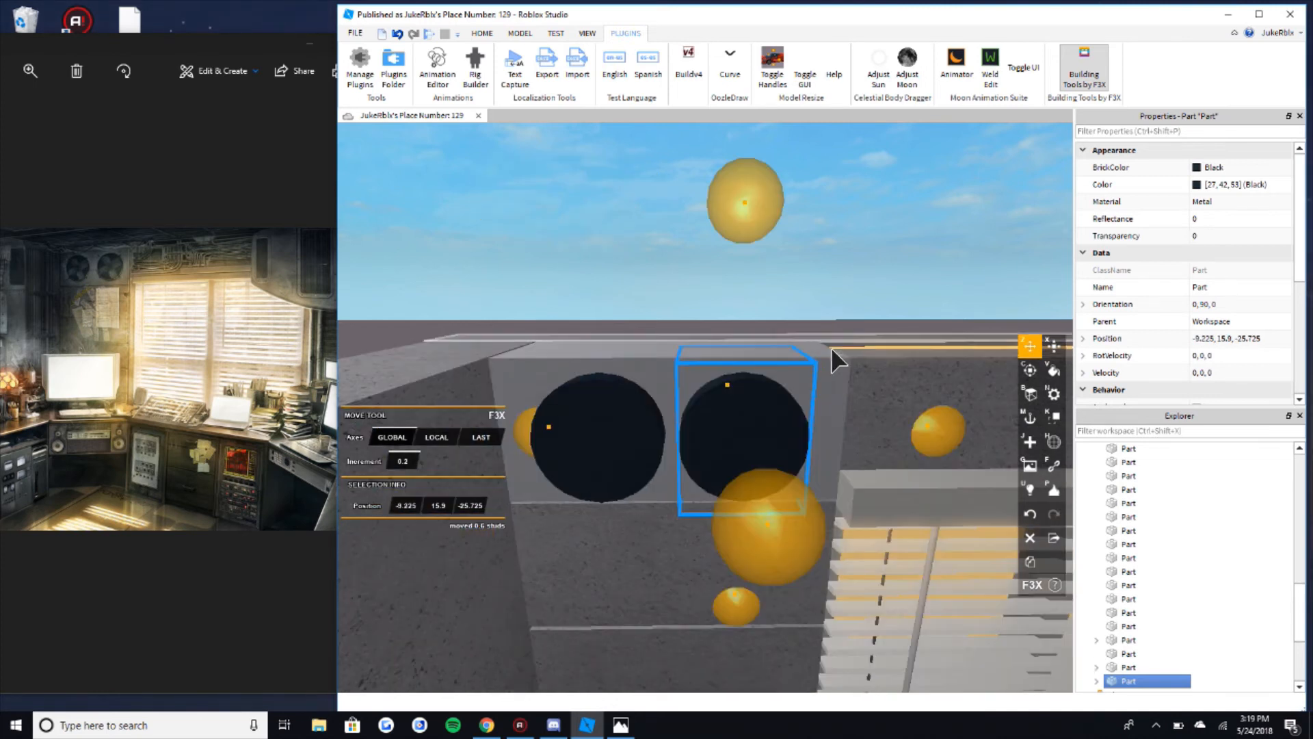
Step: Space the two black cylinders evenly on the corner block, at X positions -11.425 and -9.025
scroll(645, 432, "down", 2)
key("s")
key("d")
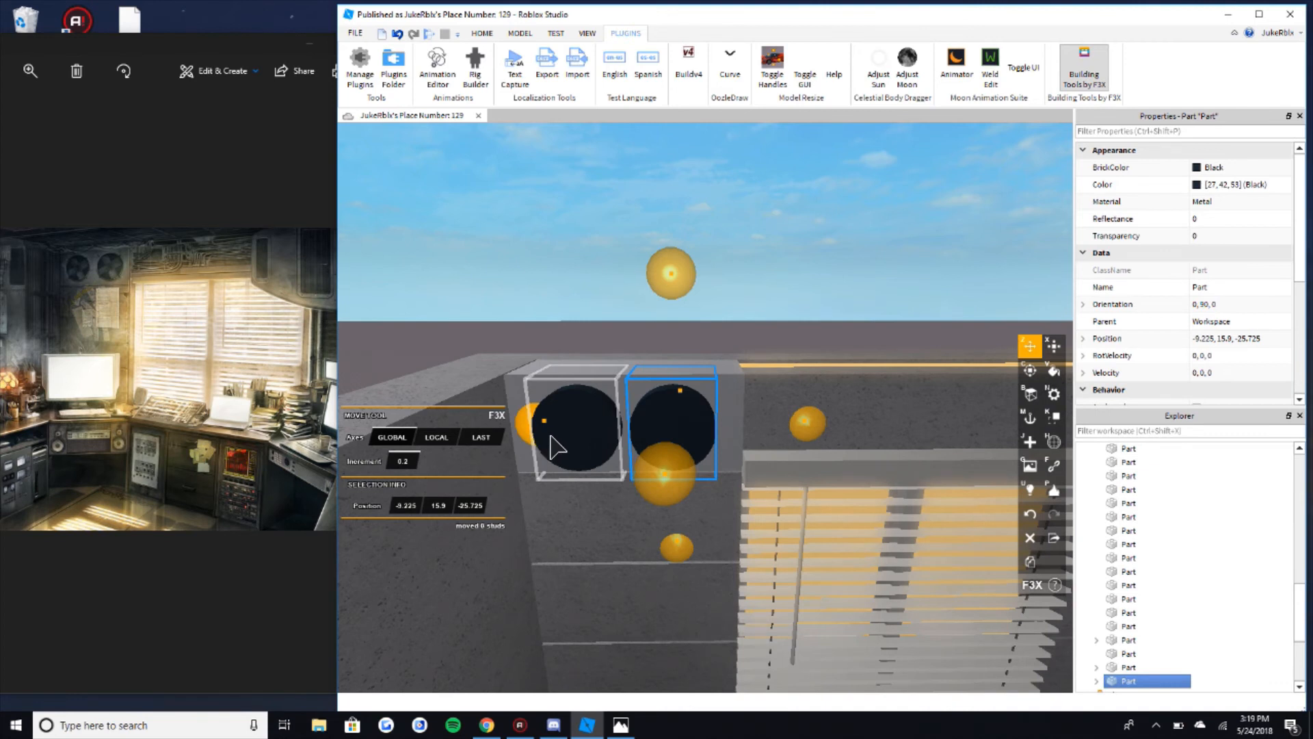
left_click_drag(550, 437, 561, 435)
left_click(604, 425)
left_click(743, 323)
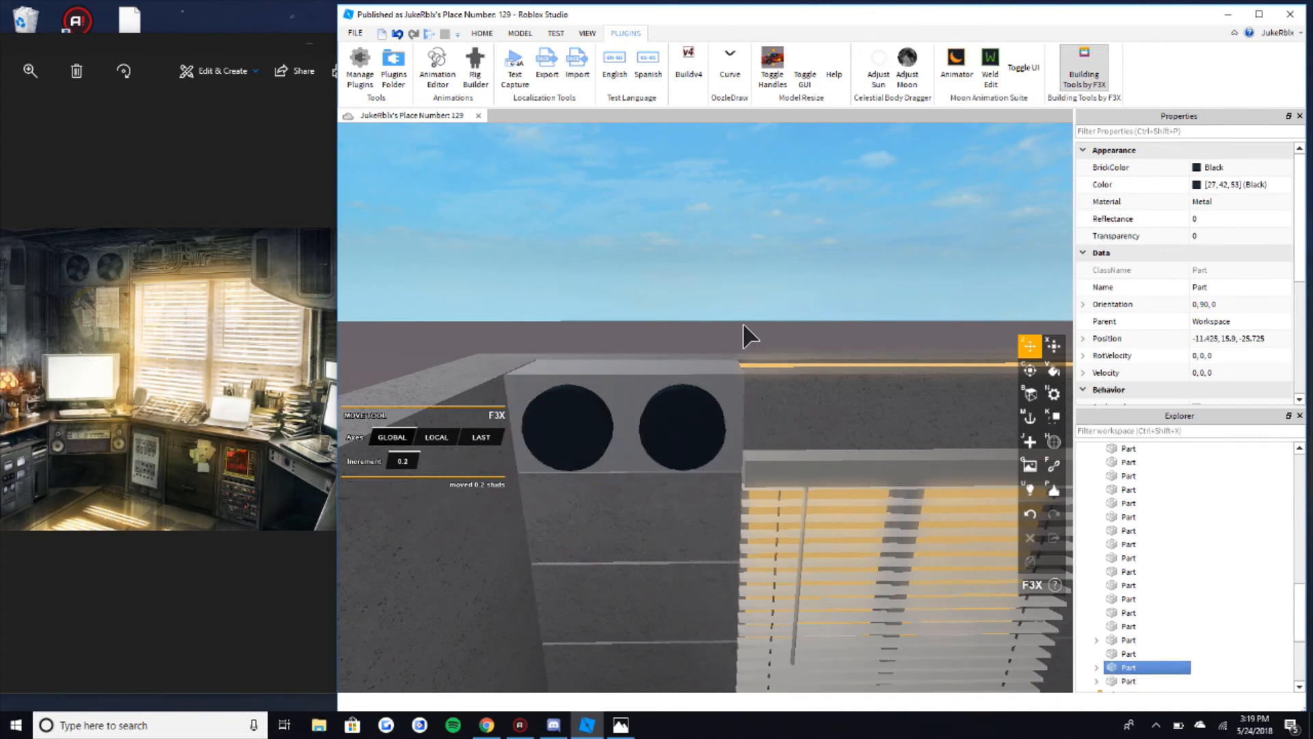
key("s")
key("a")
key("d")
key("w")
key("d")
key("q")
key("e")
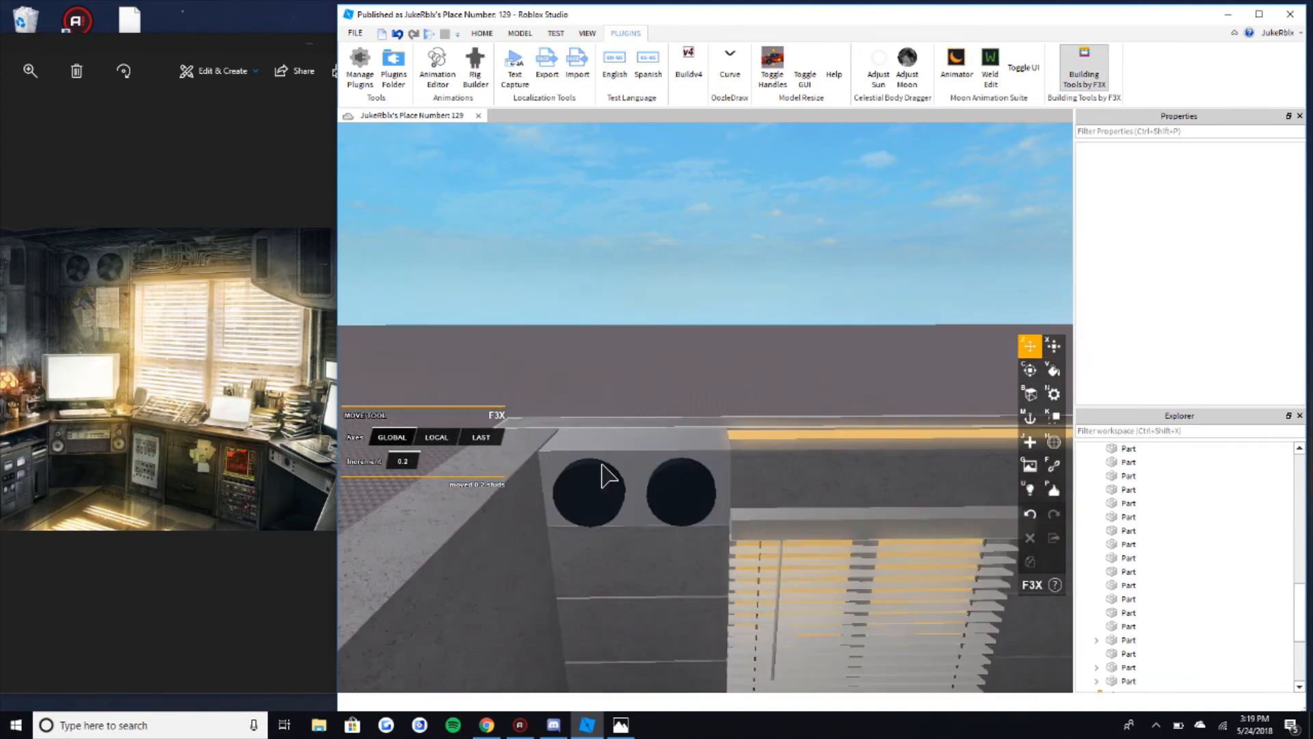
Step: Duplicate each of the two black cylinders in place on the metal corner block
left_click(604, 466)
left_click(667, 504, "shift")
key("w")
right_click_drag(678, 479, 636, 490)
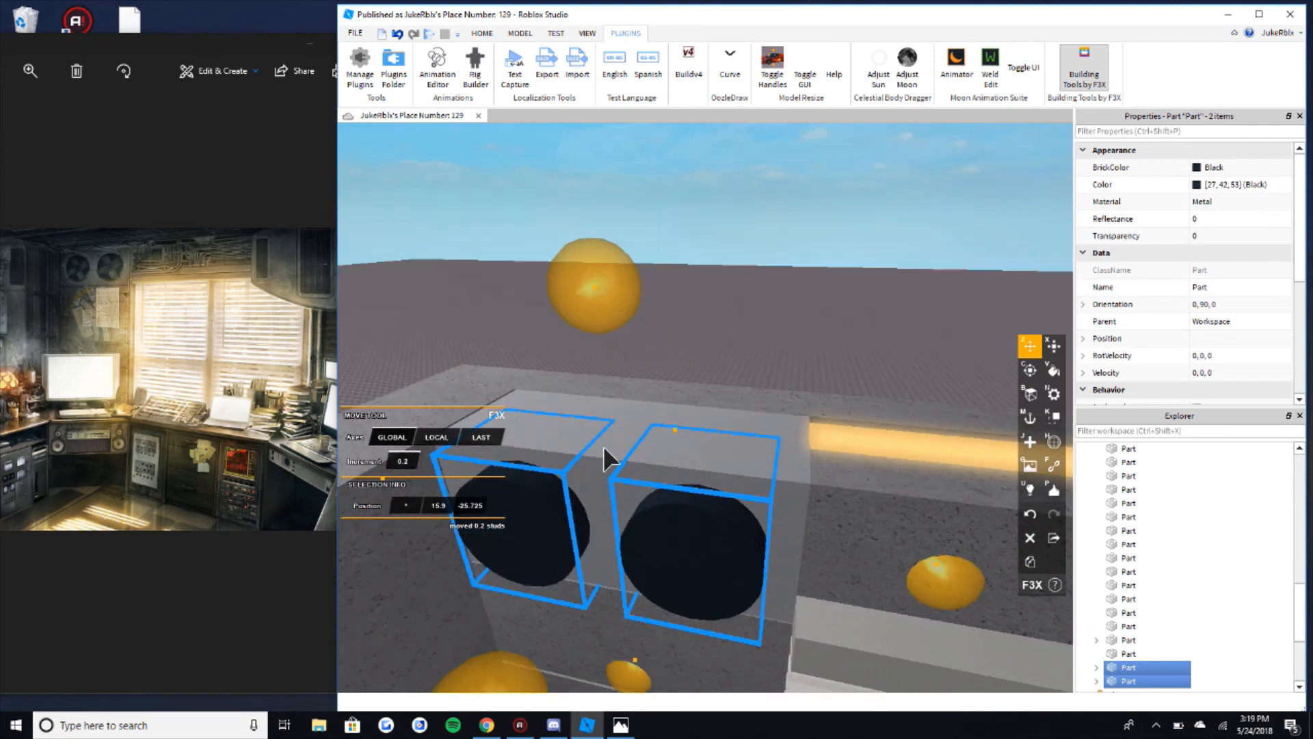
left_click(610, 447)
left_click(539, 527)
left_click(544, 537)
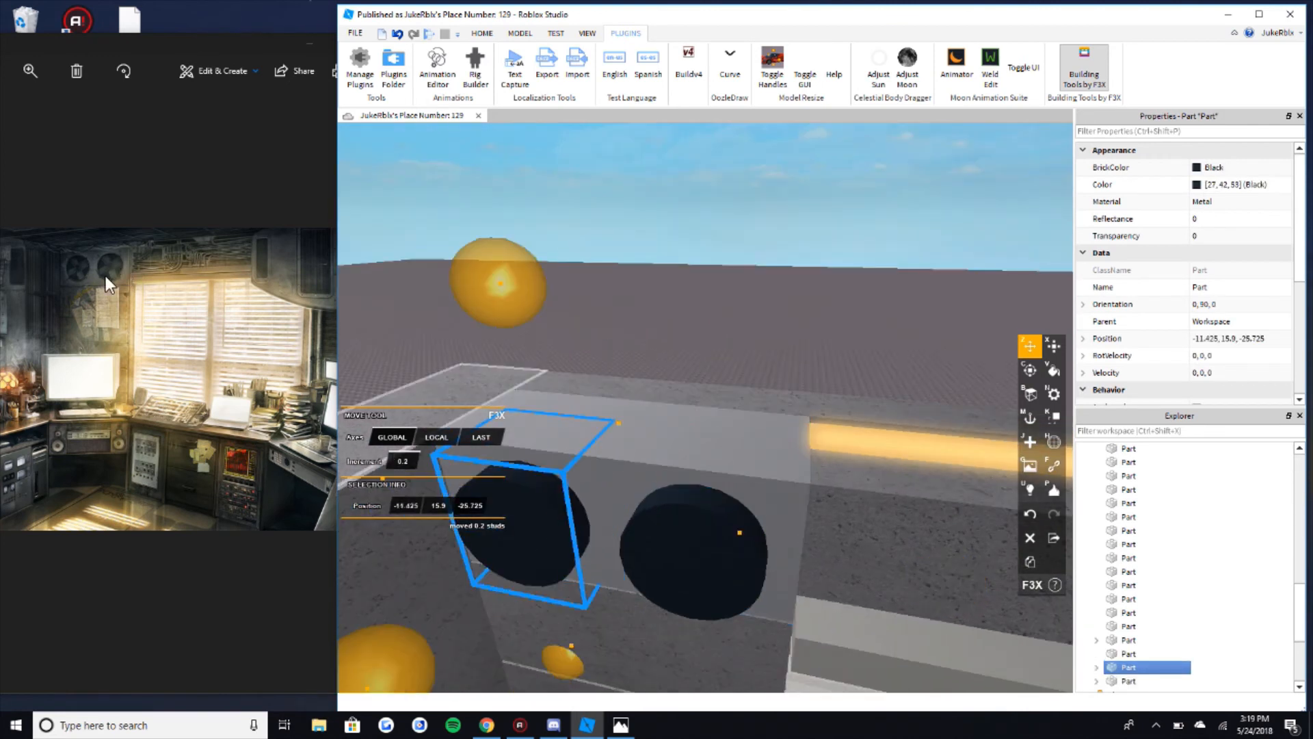
key("x")
key("d")
right_click_drag(591, 351, 596, 352)
key("shift+c")
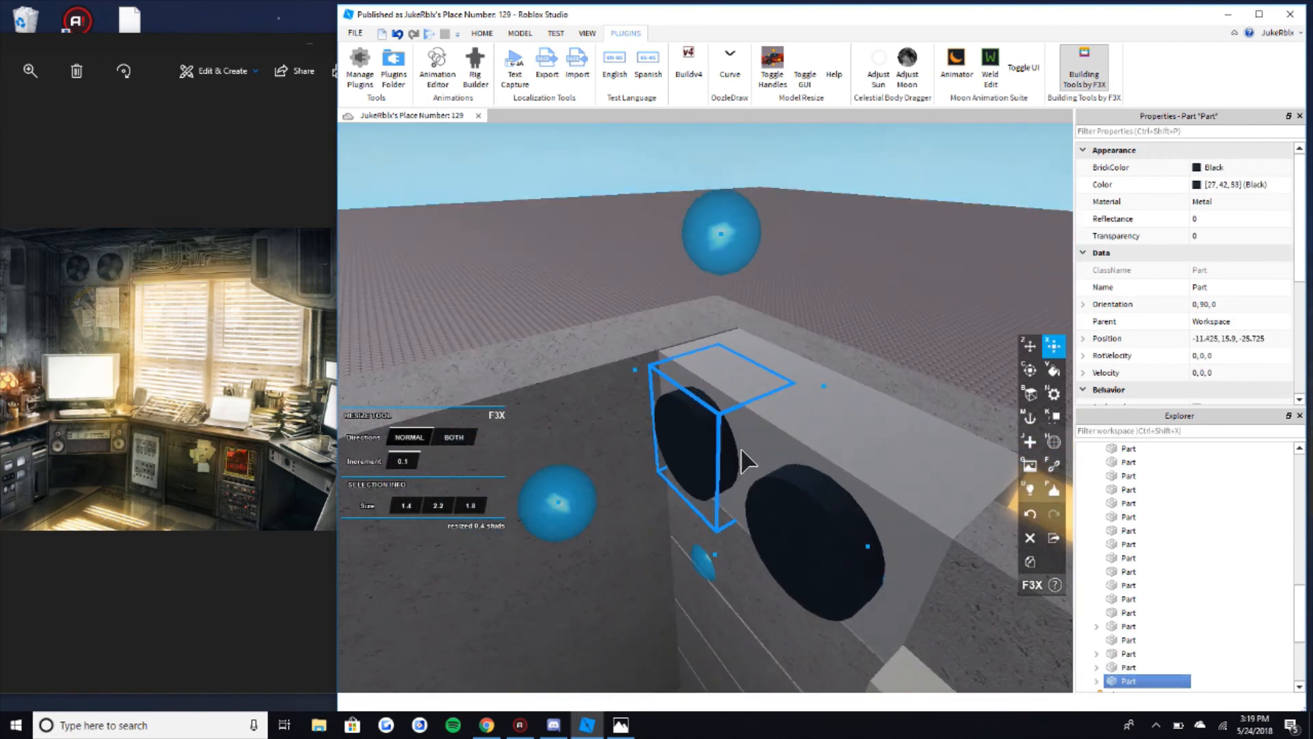
left_click(762, 491)
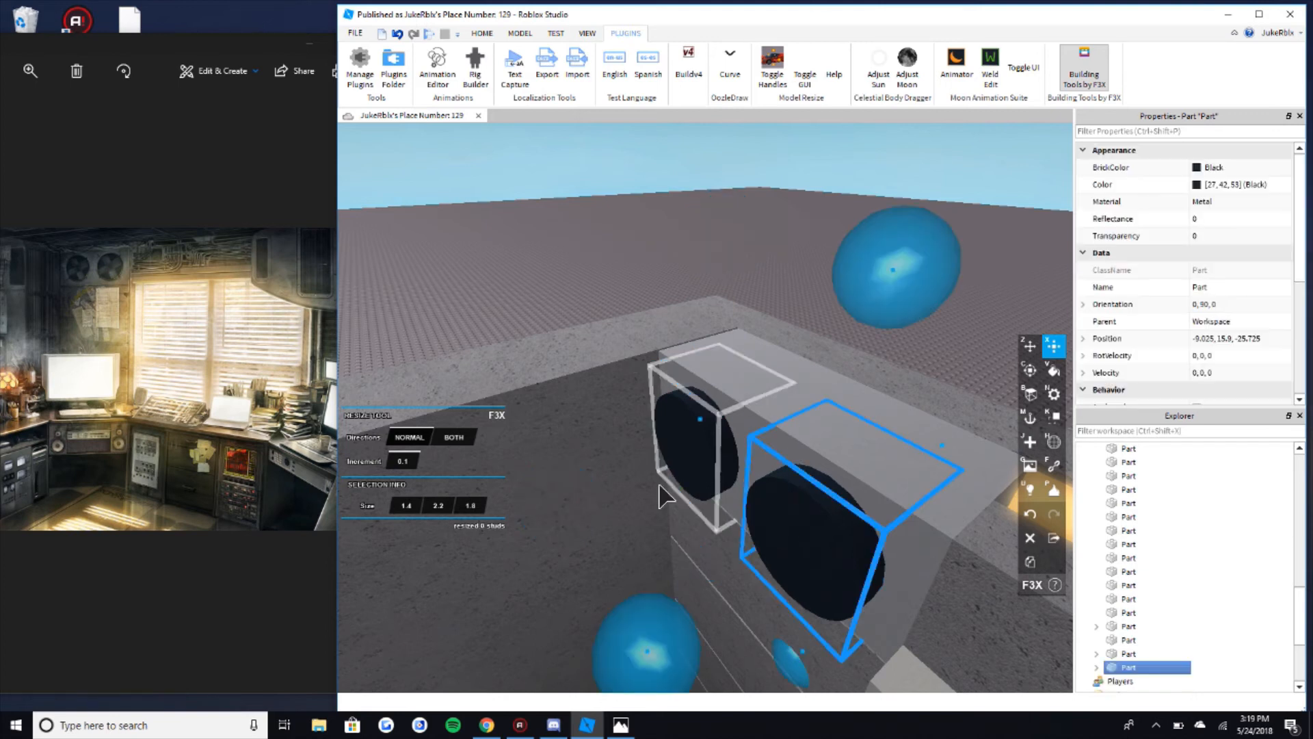
Step: Select one cylinder from each overlapping pair and widen both in both directions, to 2 studs across
left_click(715, 480)
left_click(793, 520, "shift")
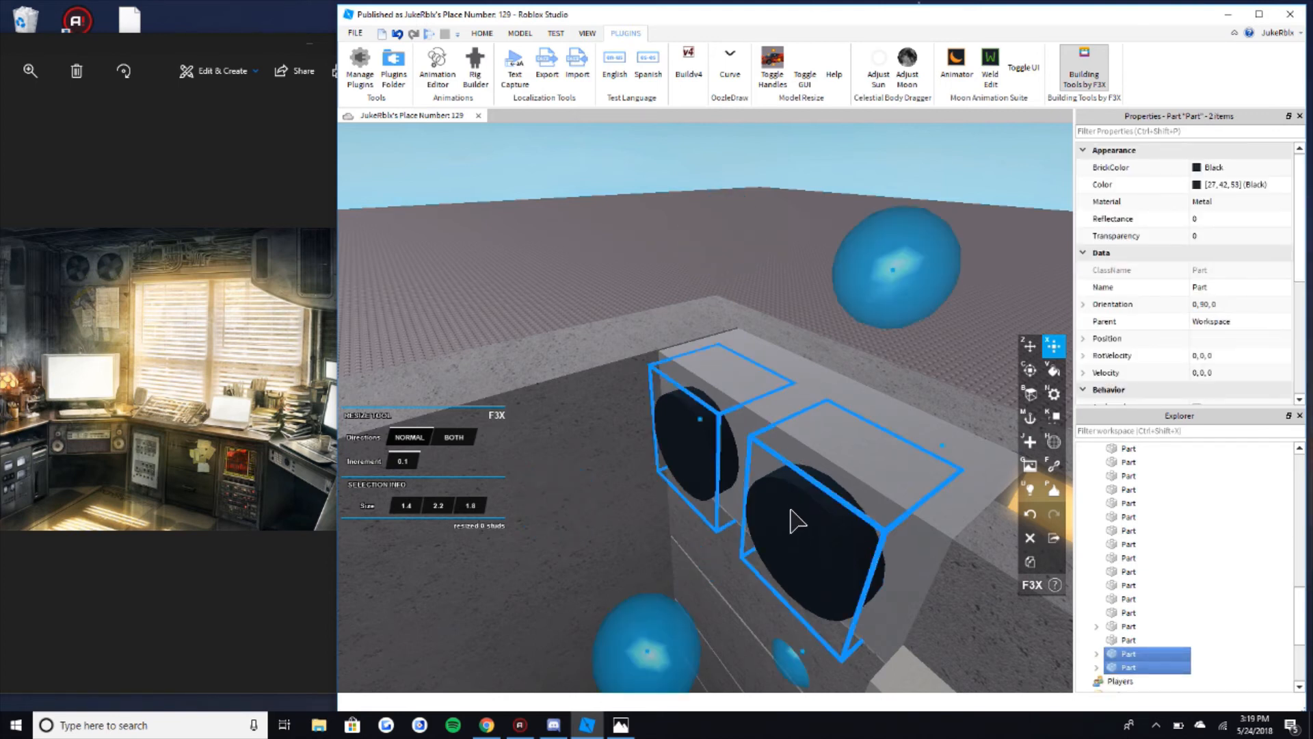
right_click_drag(790, 509, 799, 466)
left_click(468, 444)
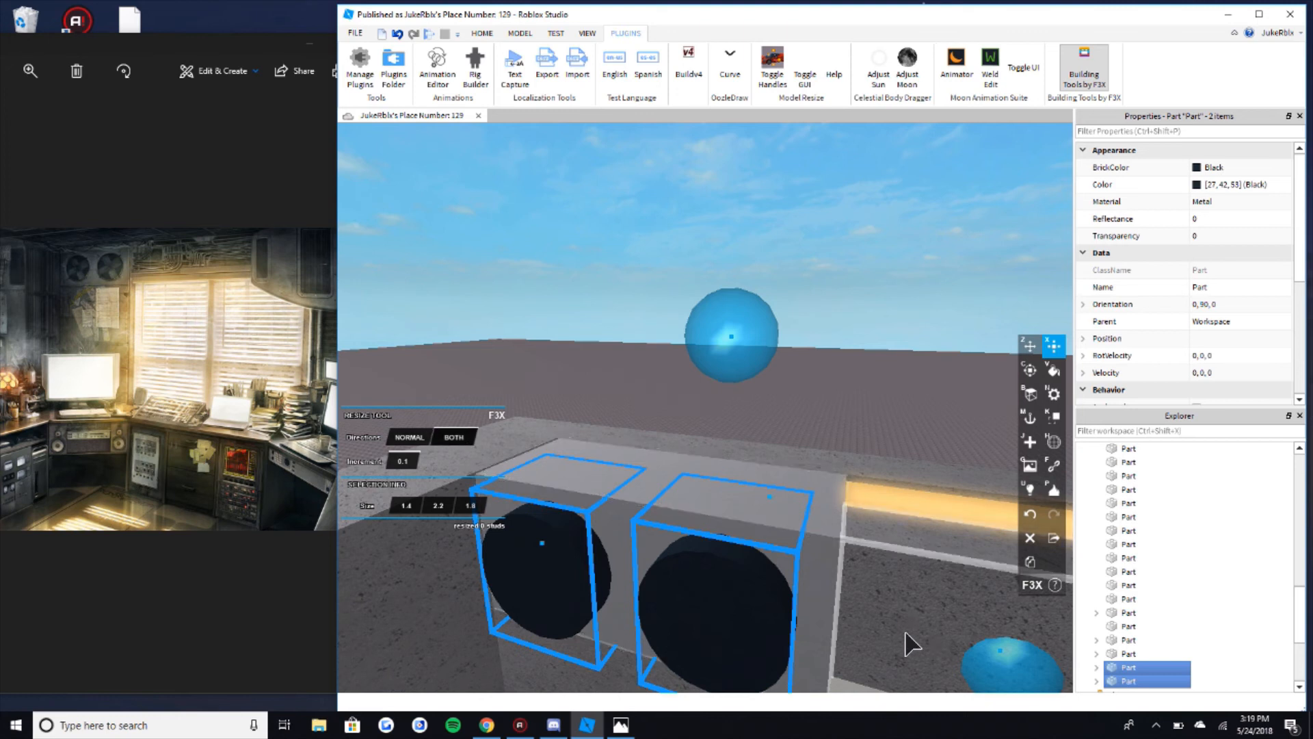
scroll(915, 624, "down", 2)
left_click_drag(941, 626, 945, 628)
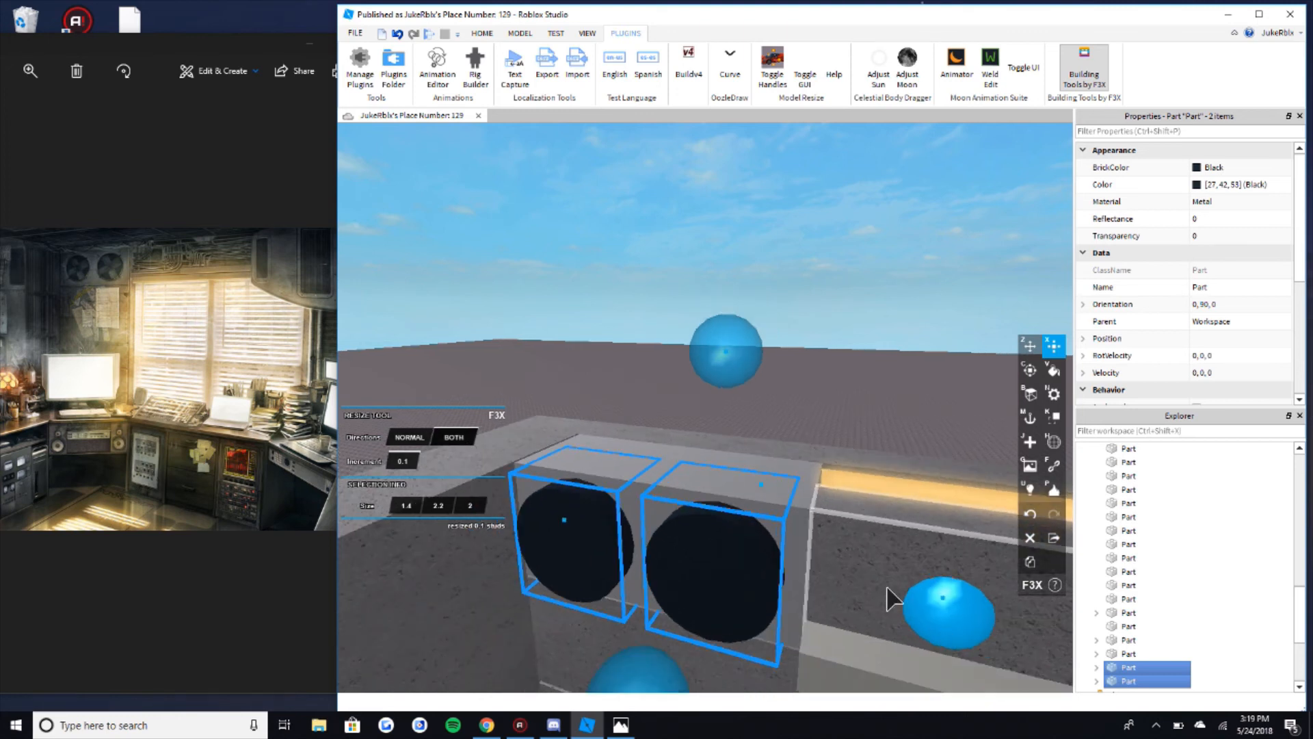
Step: Paint the two widened cylinders Ghost grey
key("v")
key("r")
key("x")
key("z")
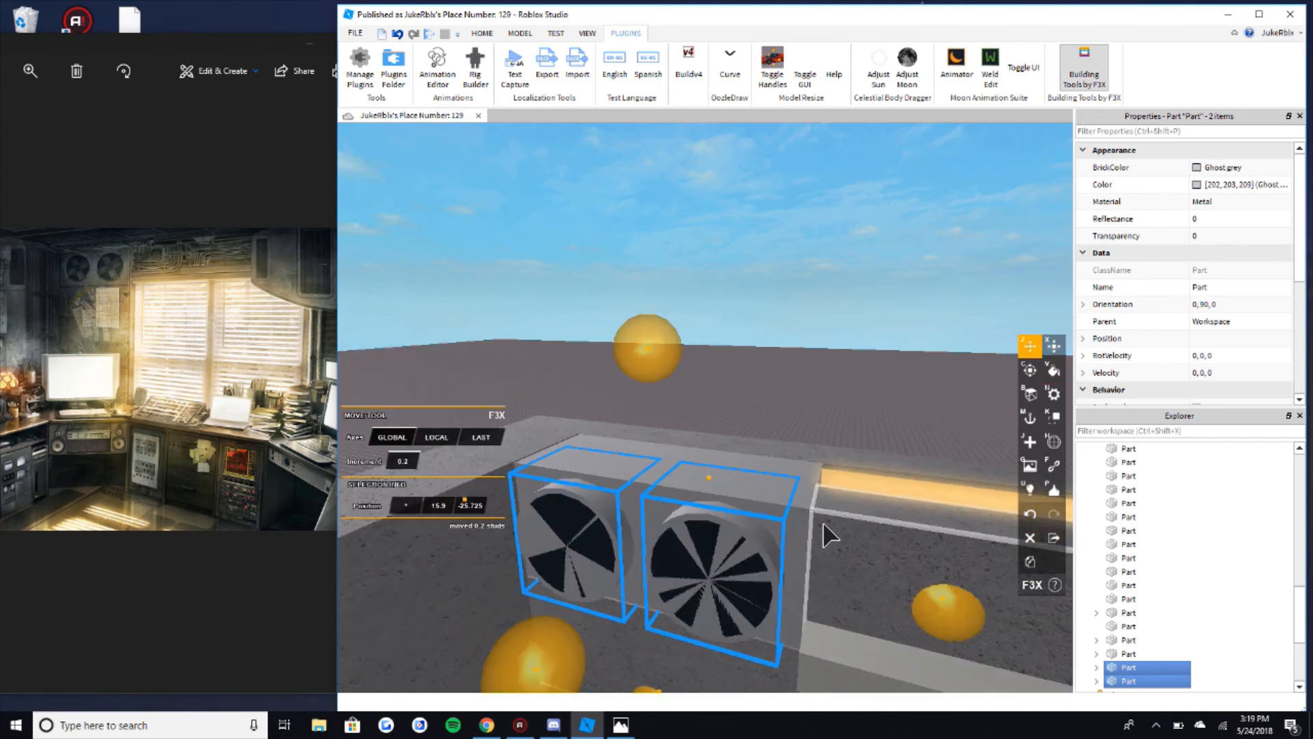
Step: Trim the two grey cylinders from front and back in the normal direction, to a depth of 0.7 studs
key("x")
right_click_drag(807, 524, 749, 522)
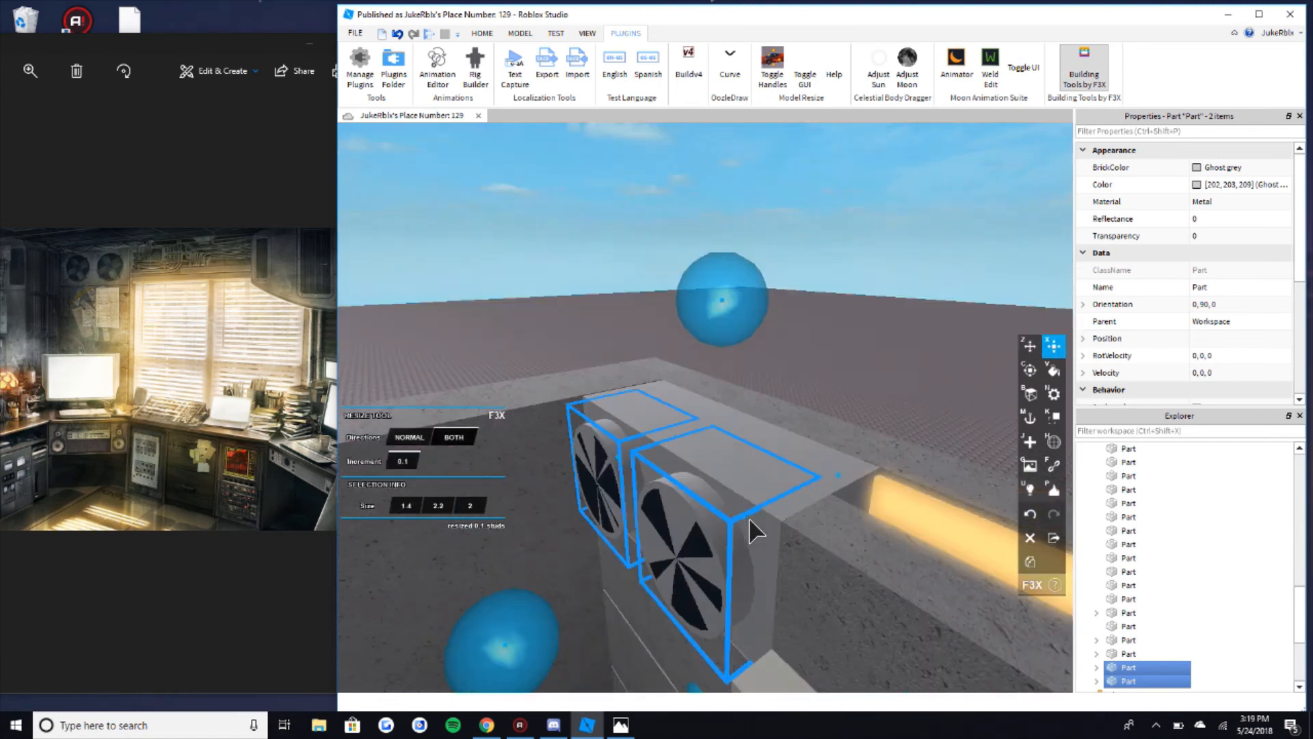
scroll(749, 523, "up", 2)
left_click(421, 440)
scroll(560, 602, "down", 2)
mouse_move(592, 650)
left_mouse_down()
mouse_move(560, 651)
mouse_move(574, 651)
left_mouse_up()
left_click_drag(692, 601, 849, 494)
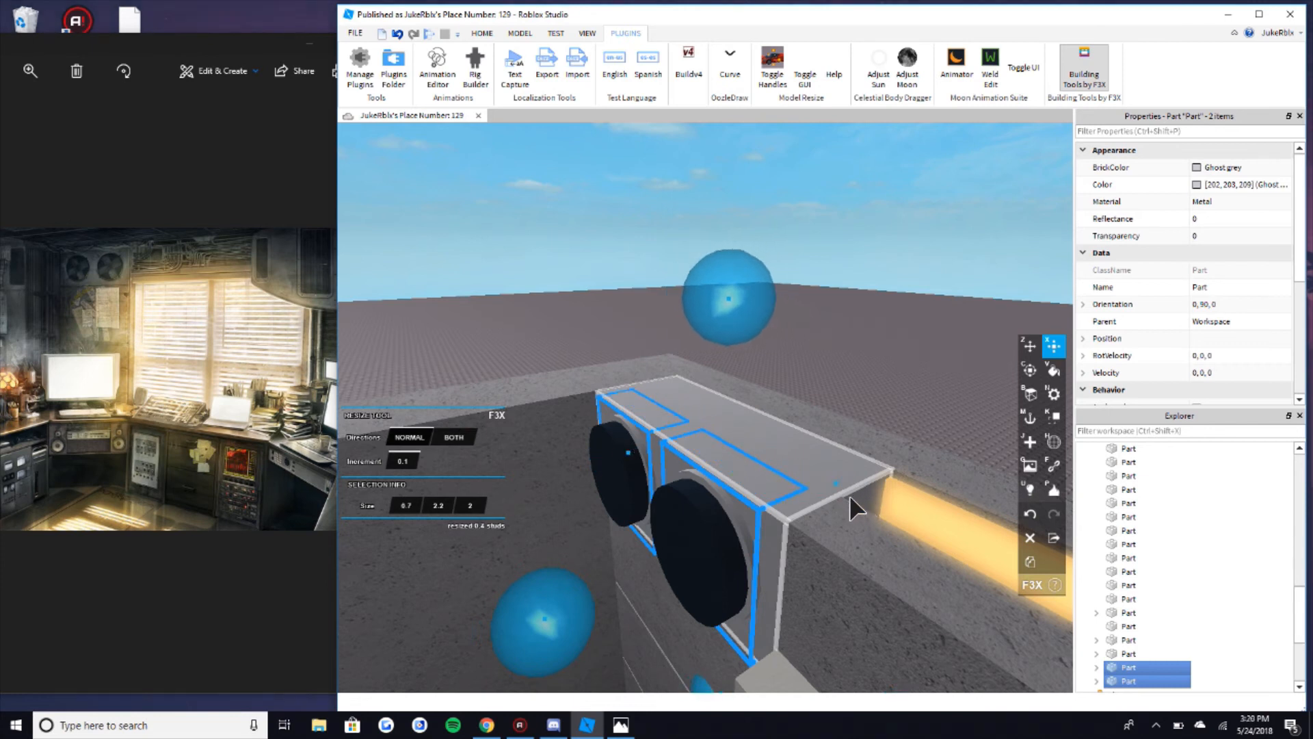
Step: Select the two protruding black cylinders on the corner block and negate them
key("a")
right_click_drag(849, 489, 890, 490)
left_click(894, 614)
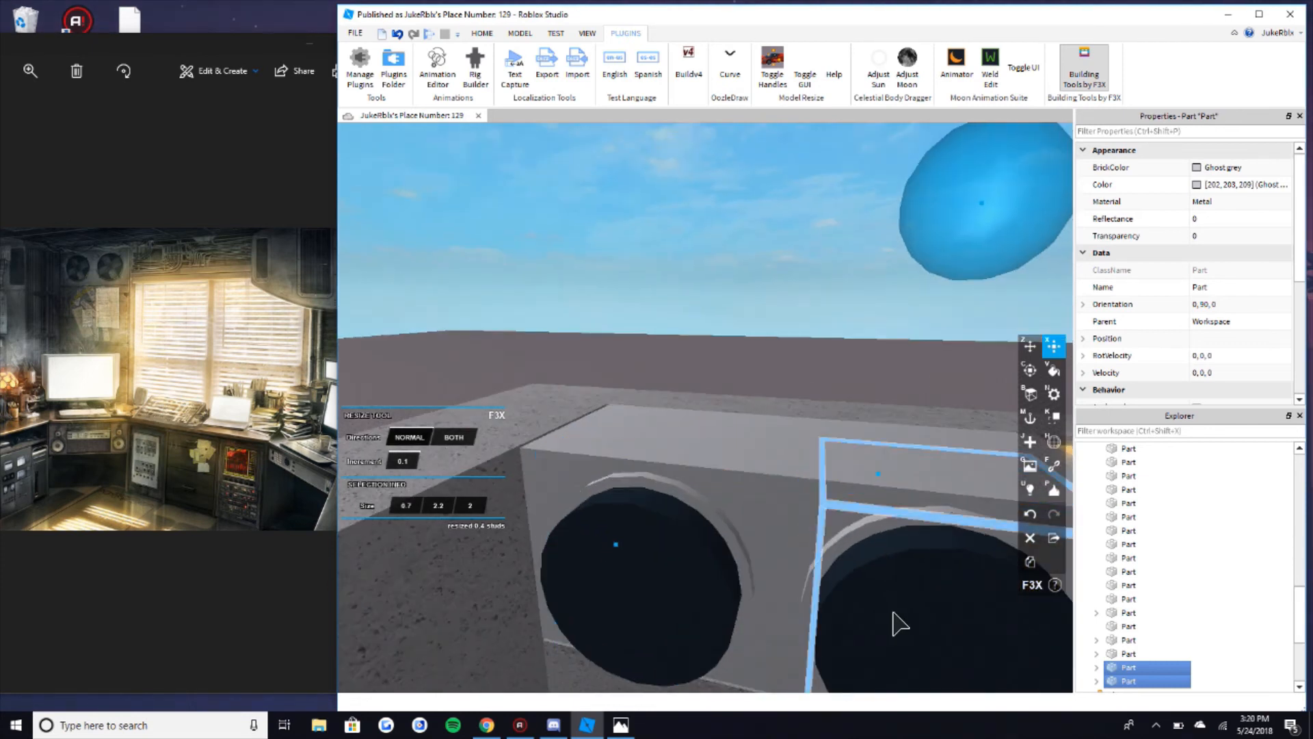
left_click(718, 536, "shift")
scroll(730, 468, "down", 3)
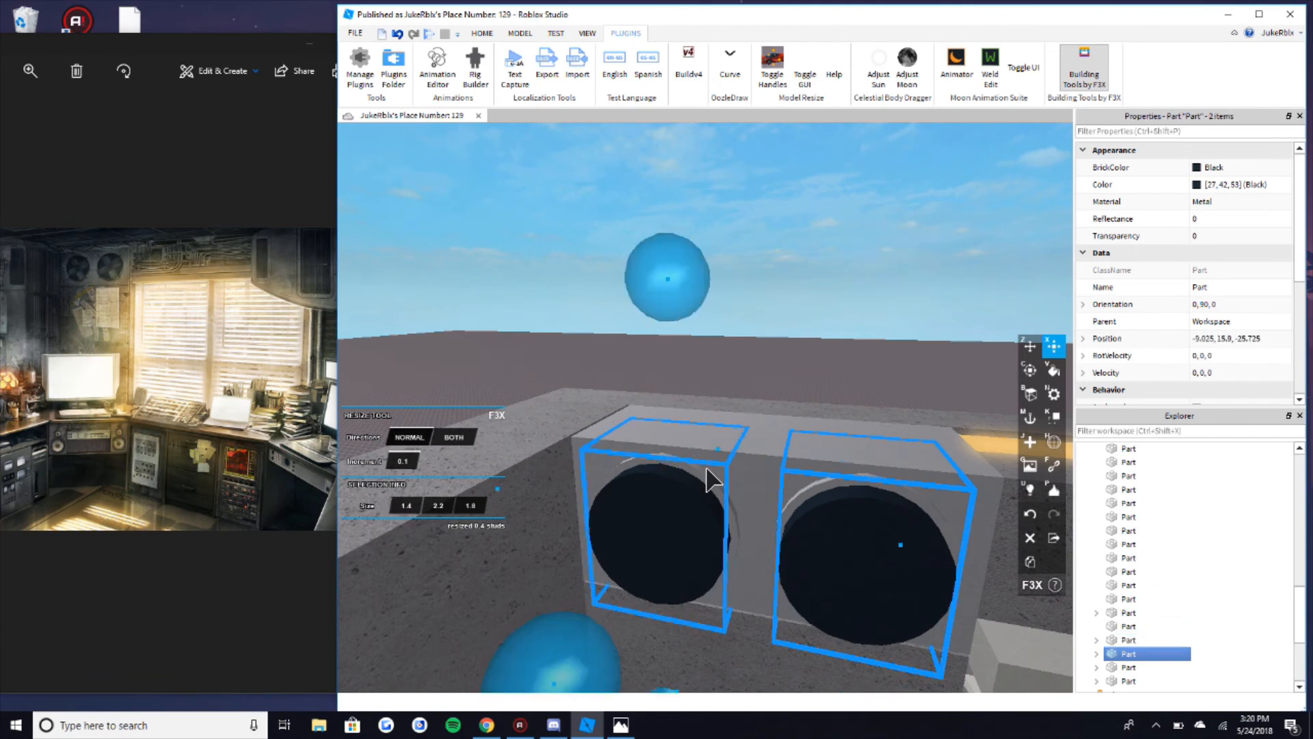
left_click(762, 318)
left_click(680, 551)
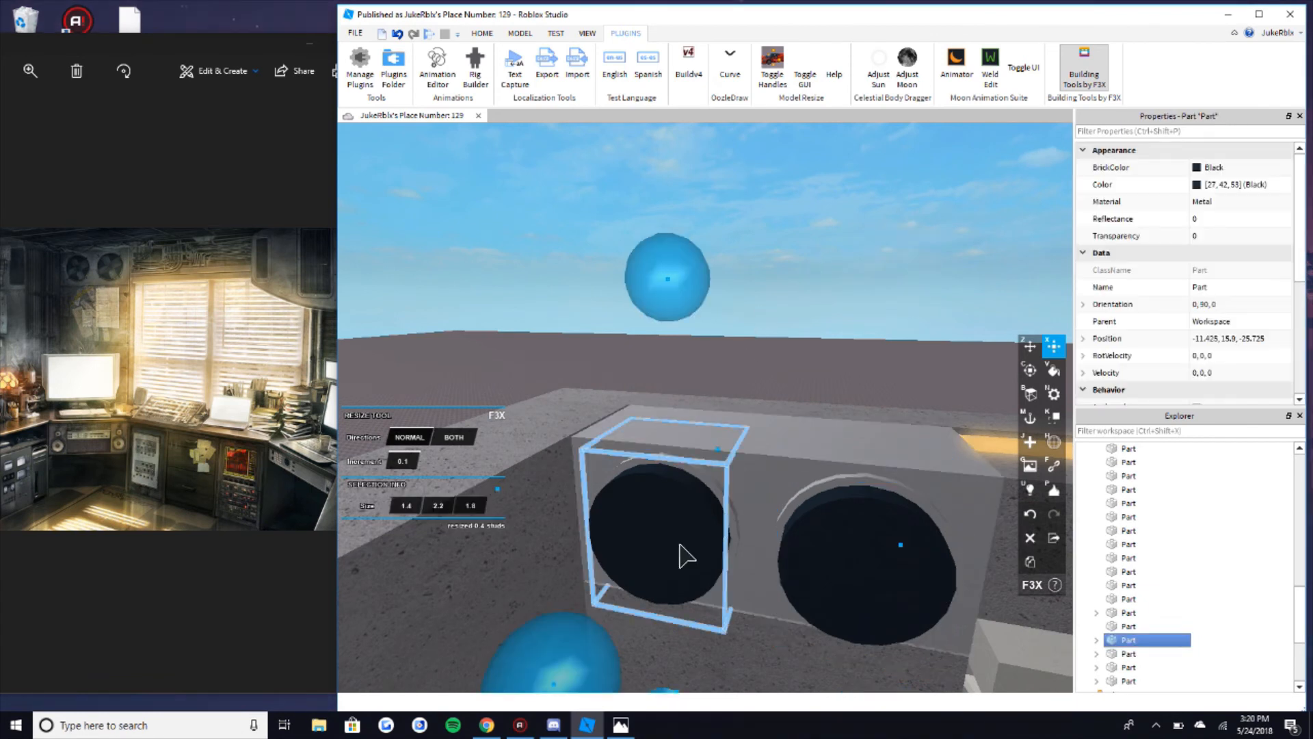
left_click(842, 566, "shift")
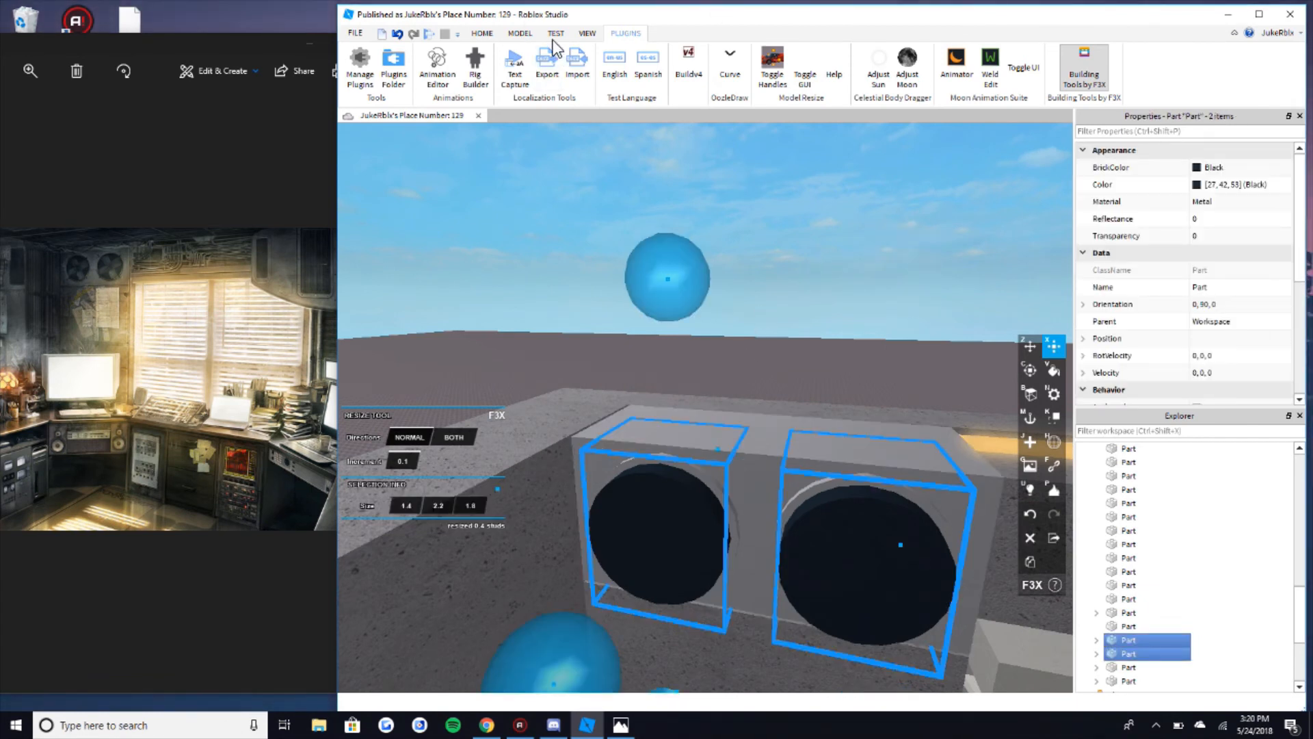
left_click(521, 35)
left_click(967, 75)
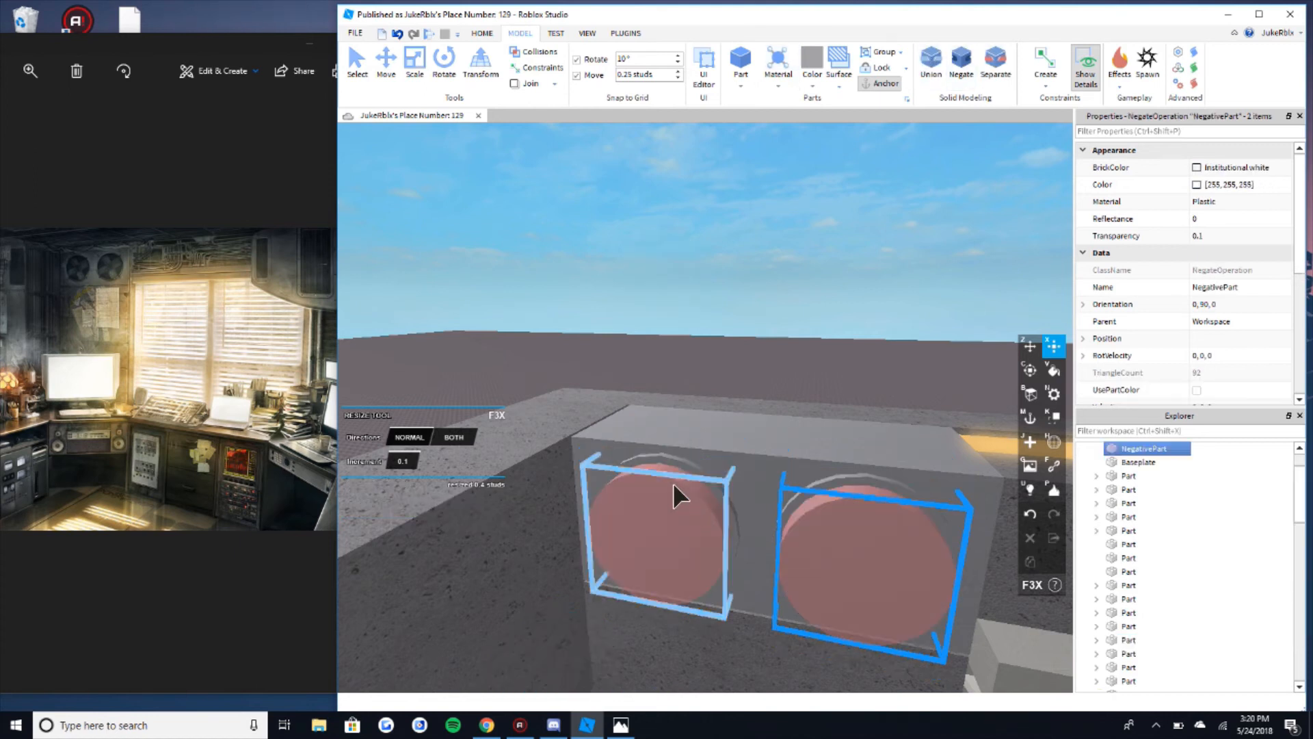
Step: Union the negated cylinders with the grey cylinders and the metal corner block to cut two round recesses
left_click(685, 465)
left_click(831, 477, "shift")
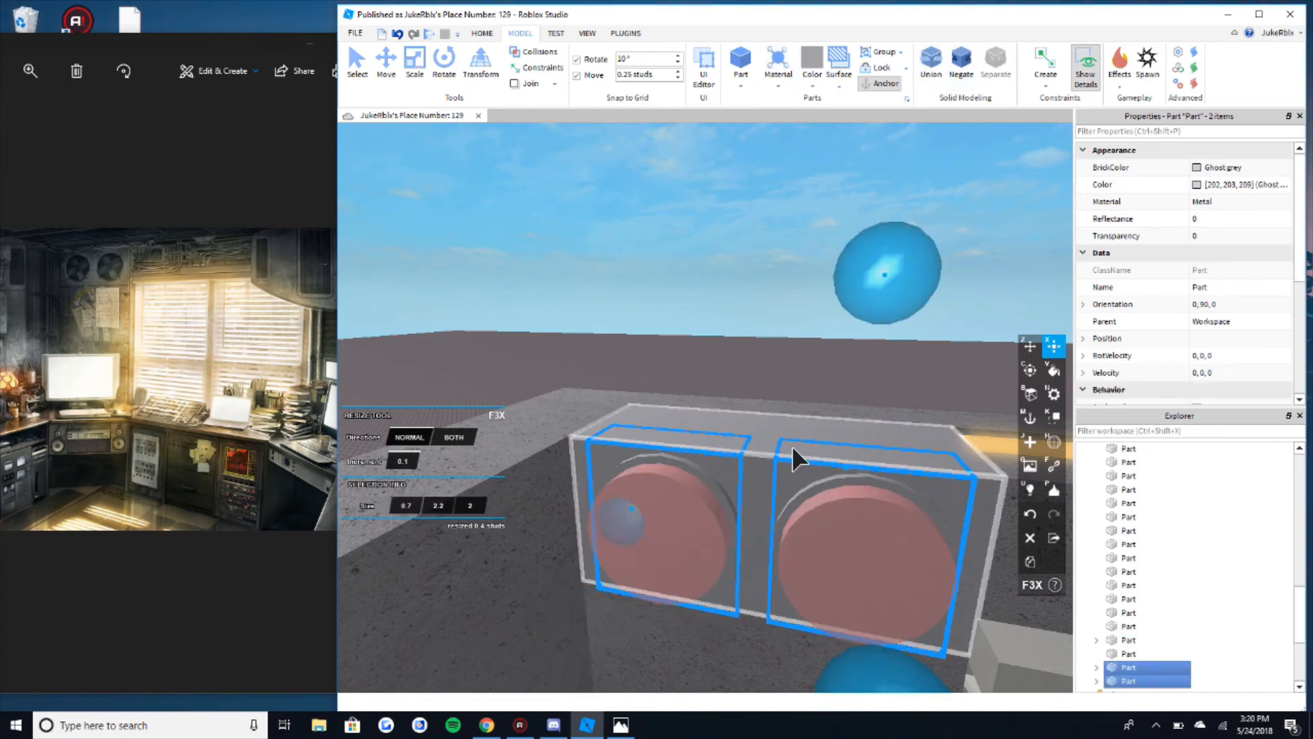
left_click(857, 556, "shift")
left_click(932, 63)
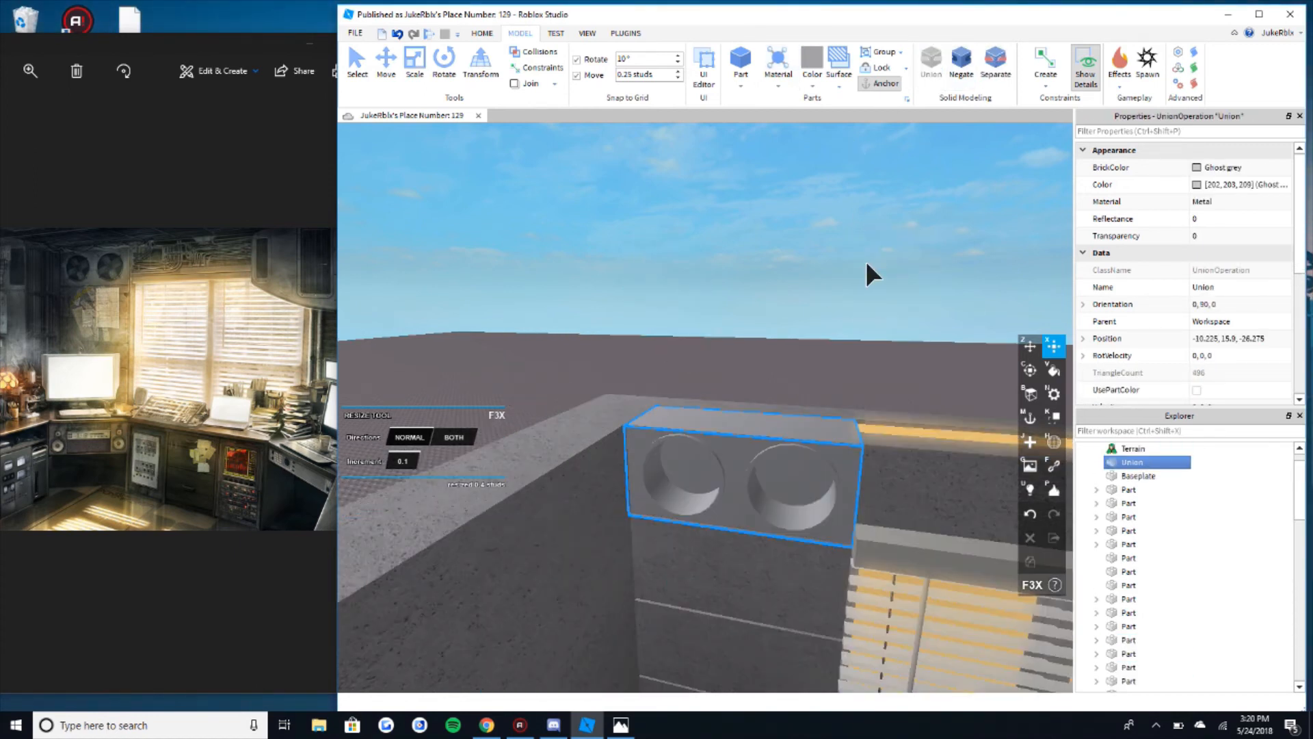
Step: Examine the two round recesses in the metal corner block from inside the room
left_click(866, 261)
key("z")
scroll(876, 335, "up", 5)
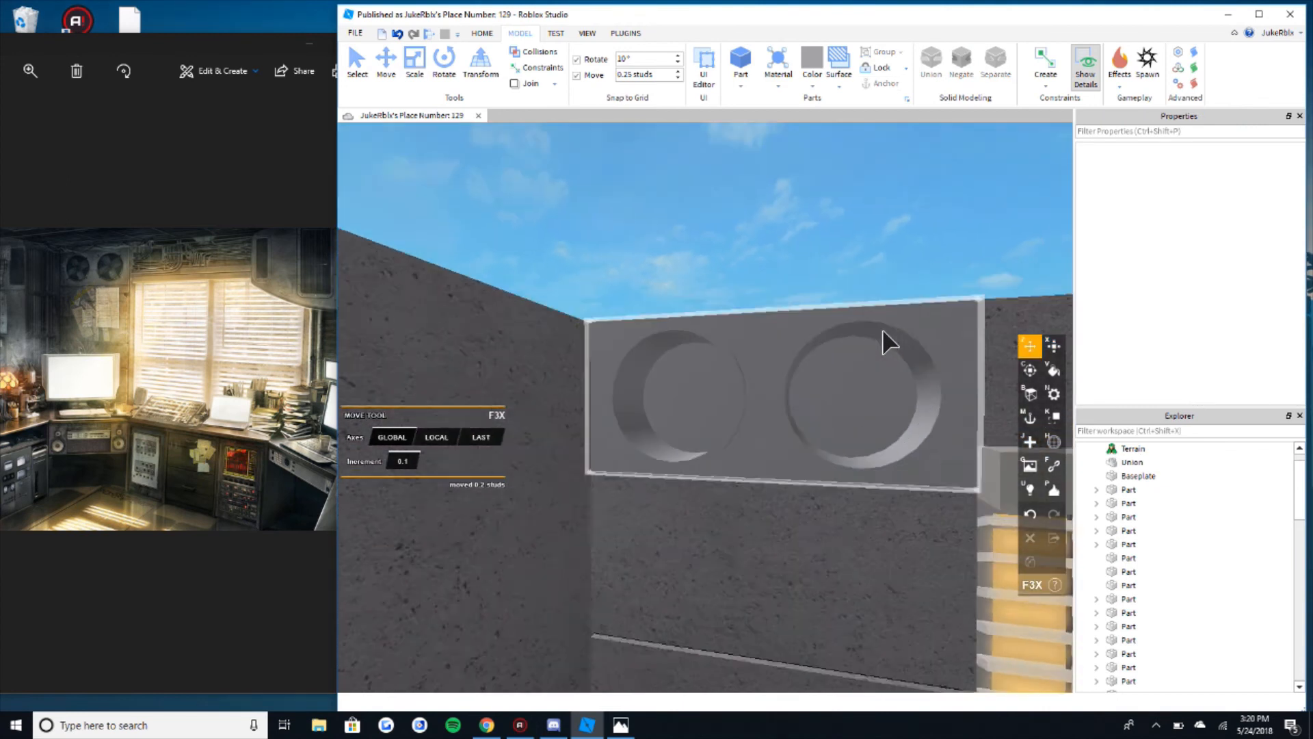
key("s")
key("d")
right_click_drag(883, 331, 555, 372)
scroll(712, 383, "up", 5)
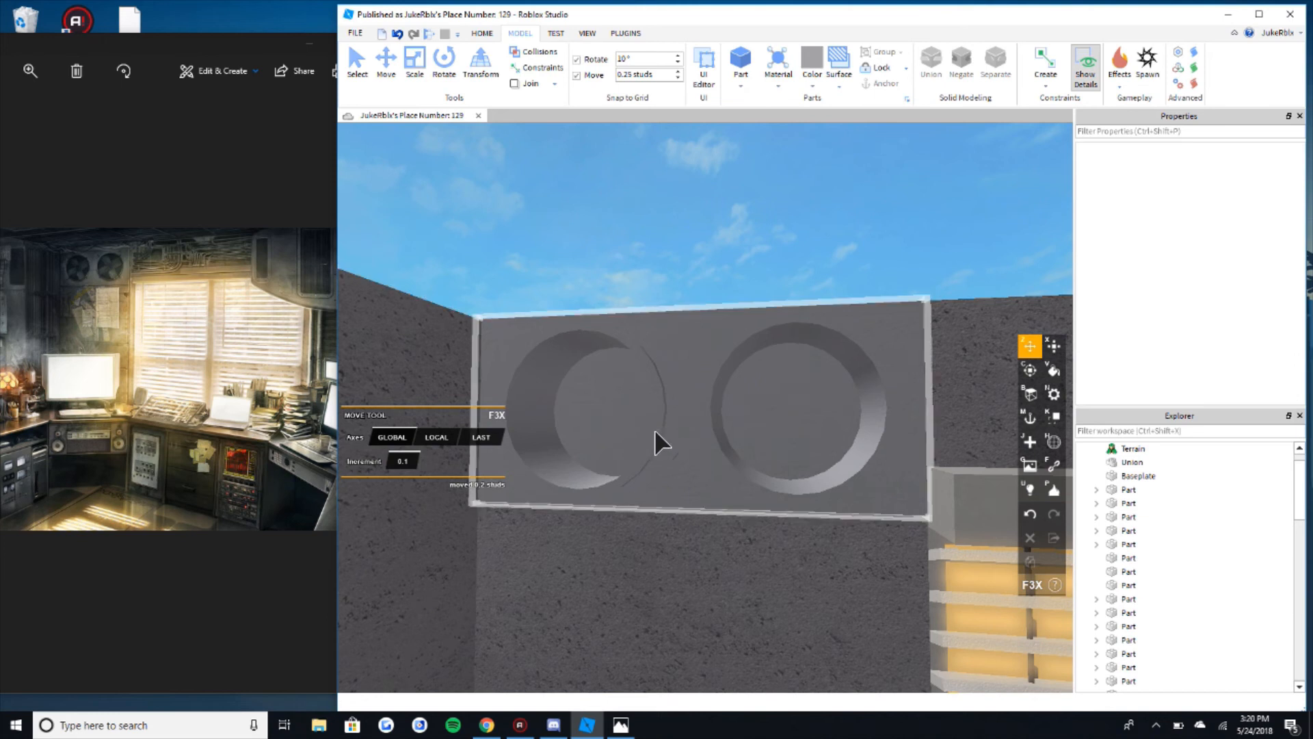
right_click_drag(719, 289, 719, 289)
key("e")
Step: Duplicate the recessed corner union and move the copy 4.7 studs straight up above the wall
left_click(687, 358)
left_click(688, 358)
scroll(605, 375, "down", 1)
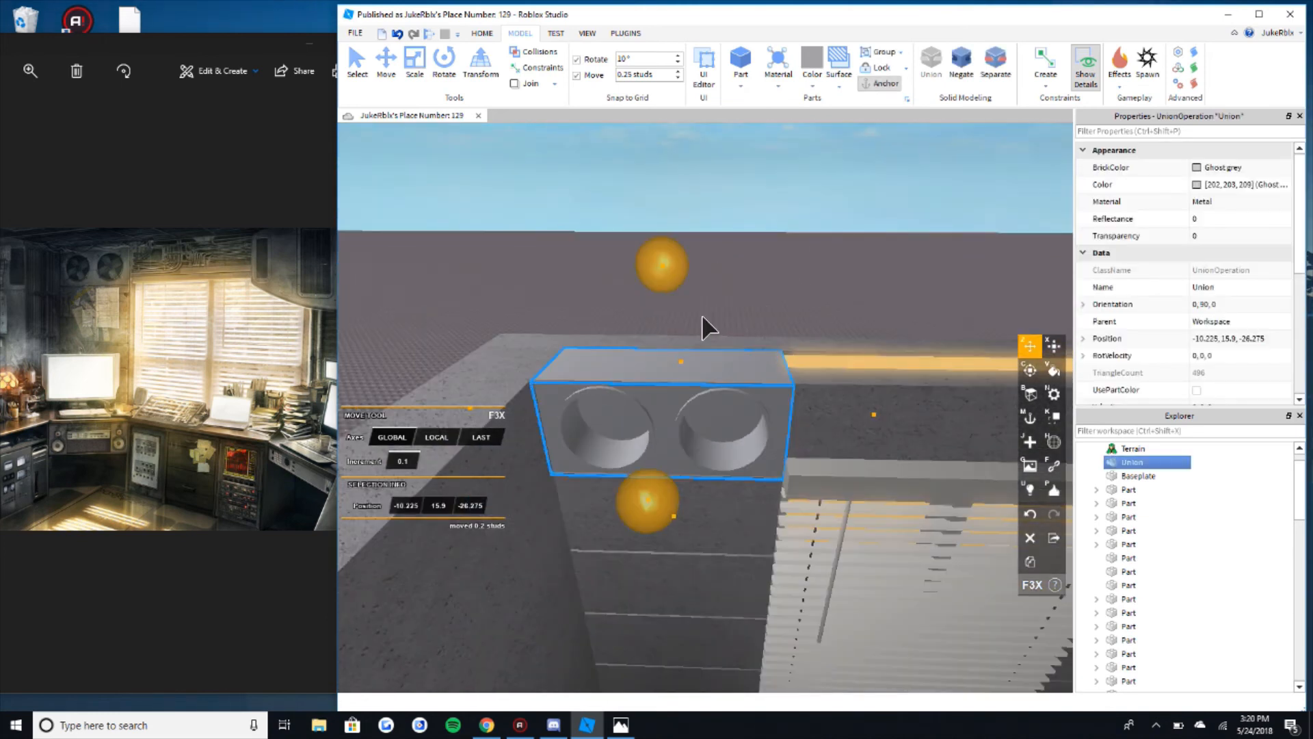
scroll(675, 267, "down", 2)
left_click_drag(675, 267, 678, 144)
scroll(899, 220, "up", 2)
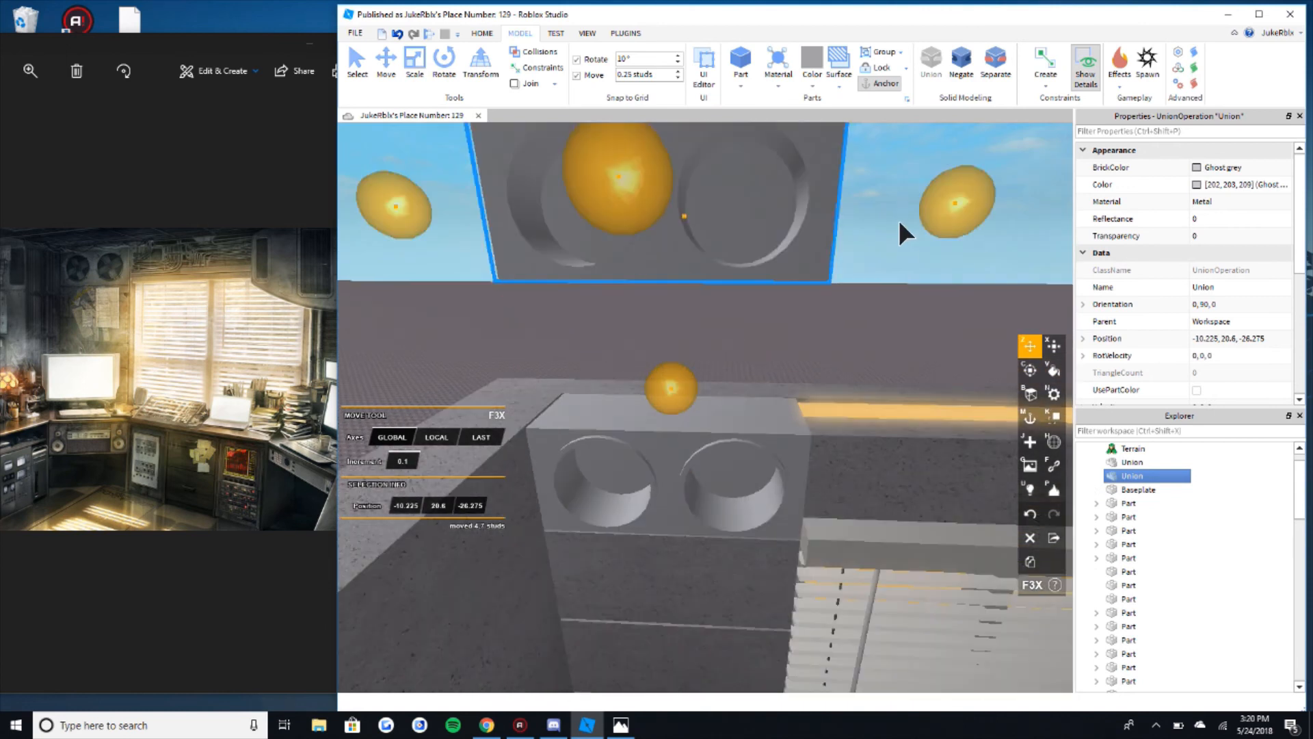
right_click_drag(899, 220, 898, 220)
key("e")
key("d")
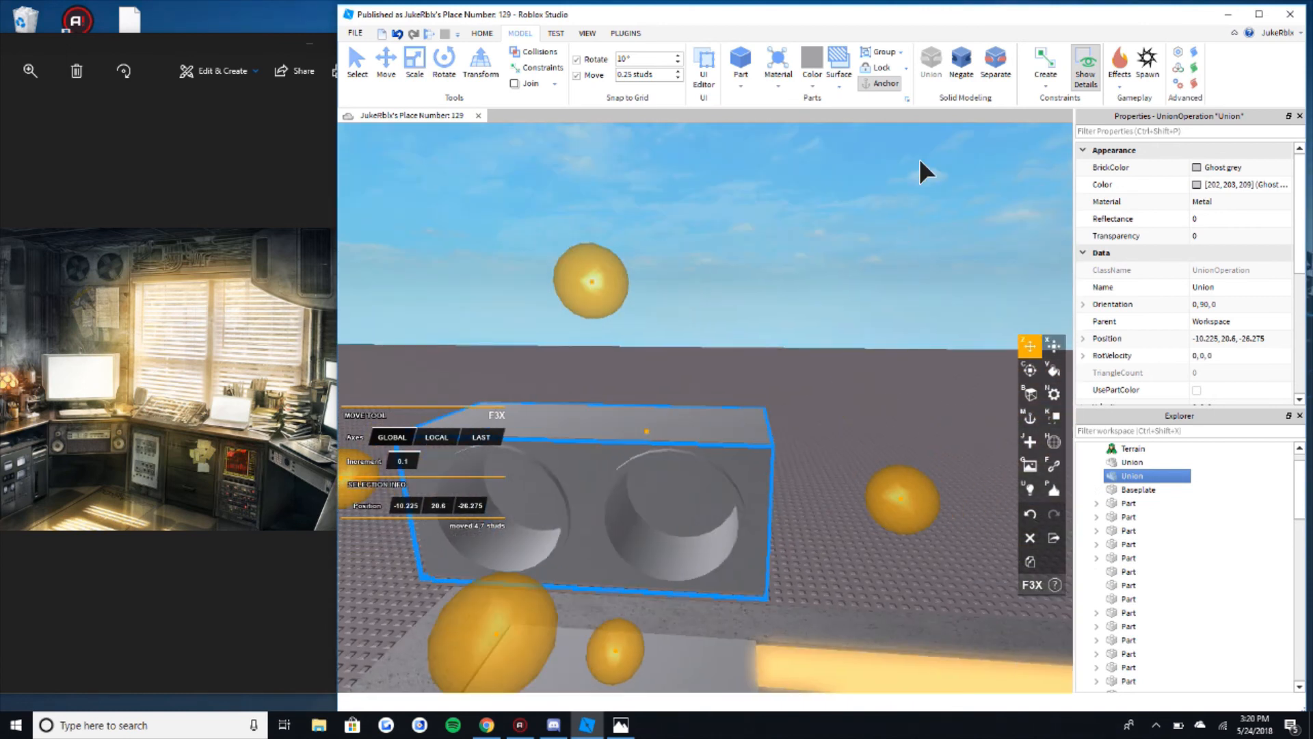
Step: Separate the raised union copy into its parts and turn its two negated cylinders back into solid parts
left_click(991, 74)
left_click(684, 507)
left_click(544, 548, "shift")
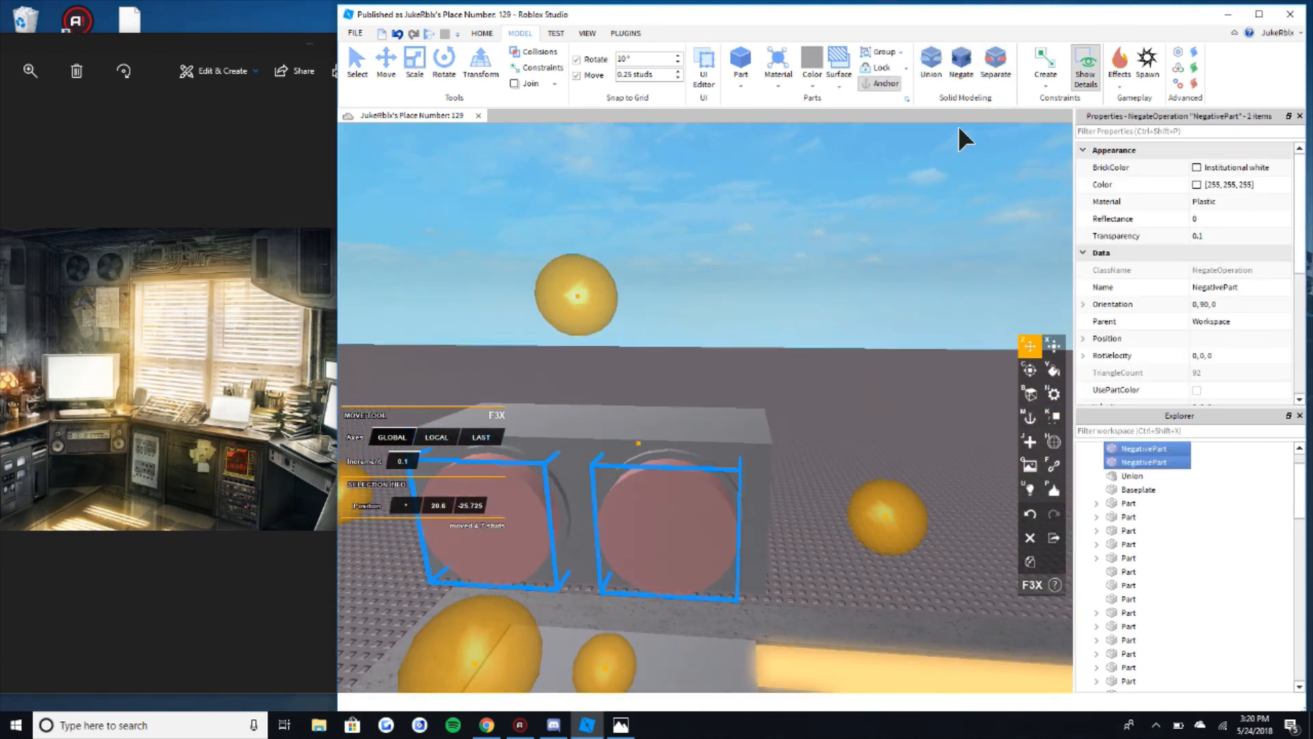
scroll(958, 125, "down", 2)
left_click(991, 71)
Step: Delete the separated metal block and the two grey cylinders, keeping only the two black cylinders
left_click(747, 406)
key("Delete")
left_click(694, 448)
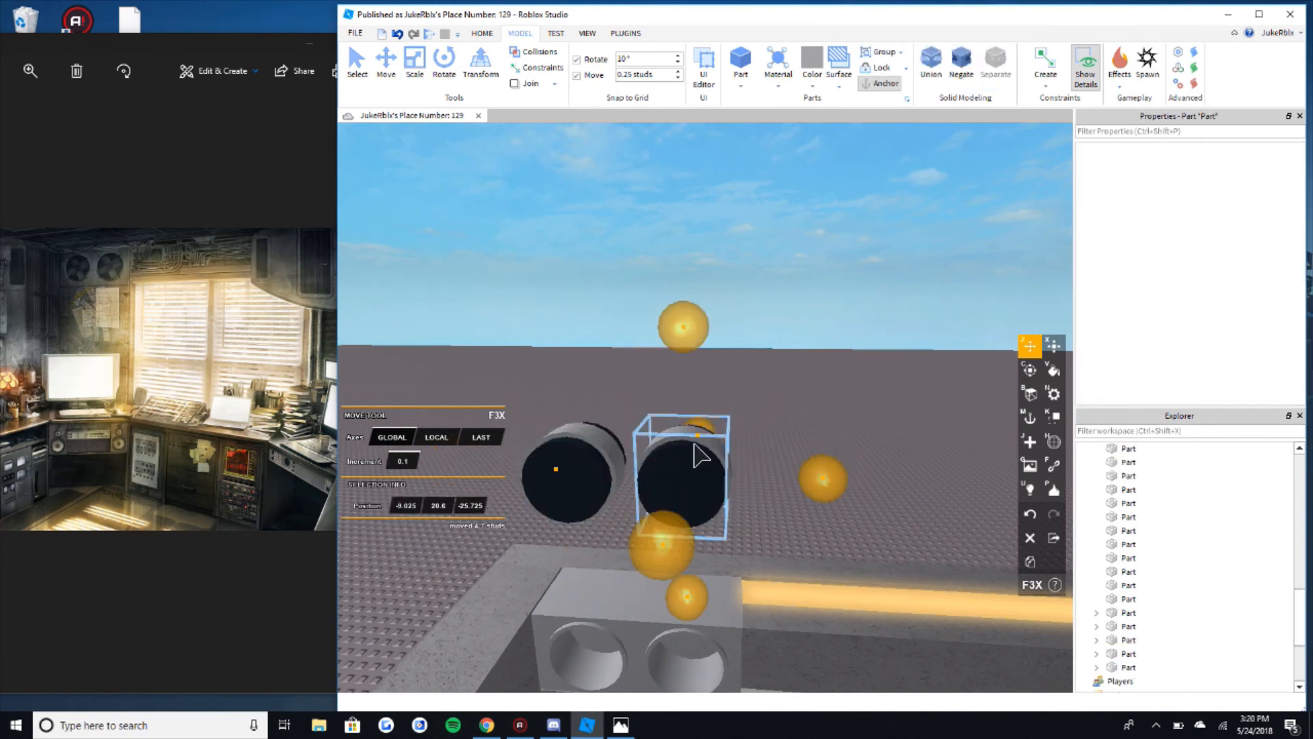
left_click(692, 457)
left_click(688, 449)
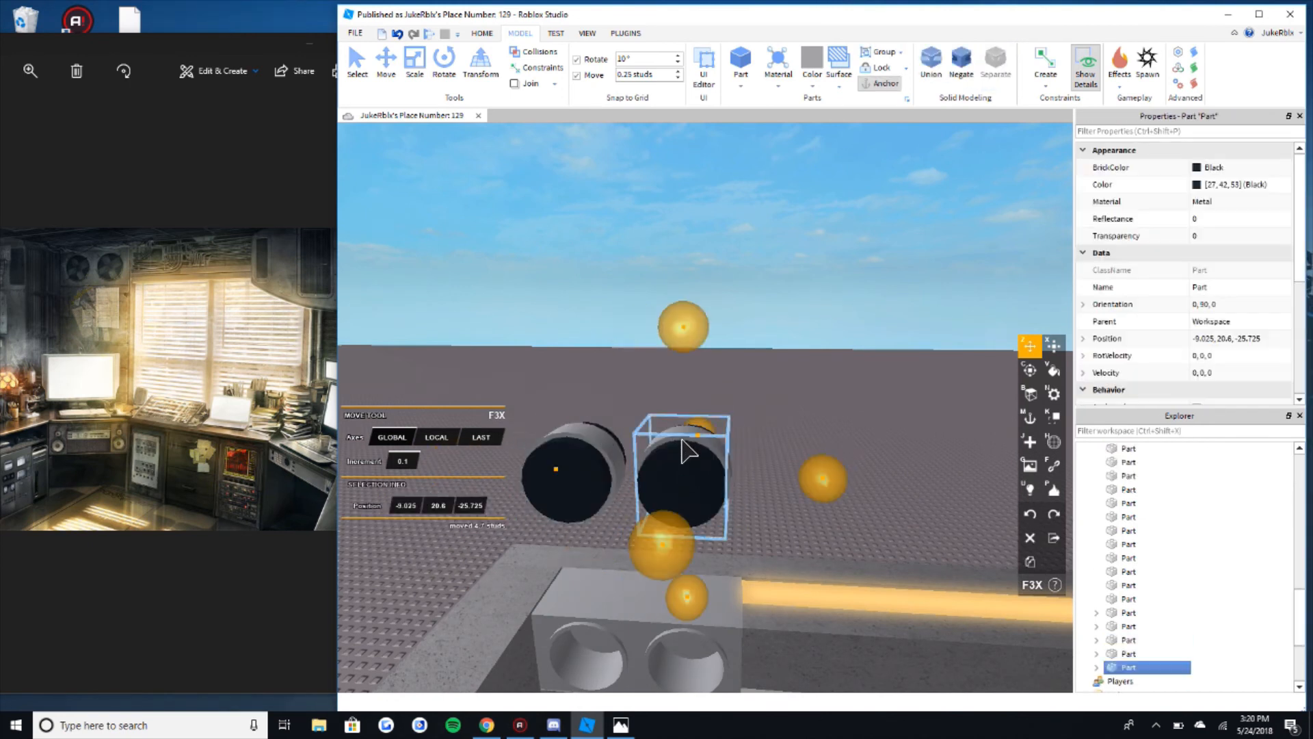
left_click(655, 439)
key("Delete")
left_click(600, 438)
key("Delete")
Step: Select both black cylinders and move them 4.7 studs straight down into the round recesses of the corner block
left_click(602, 472)
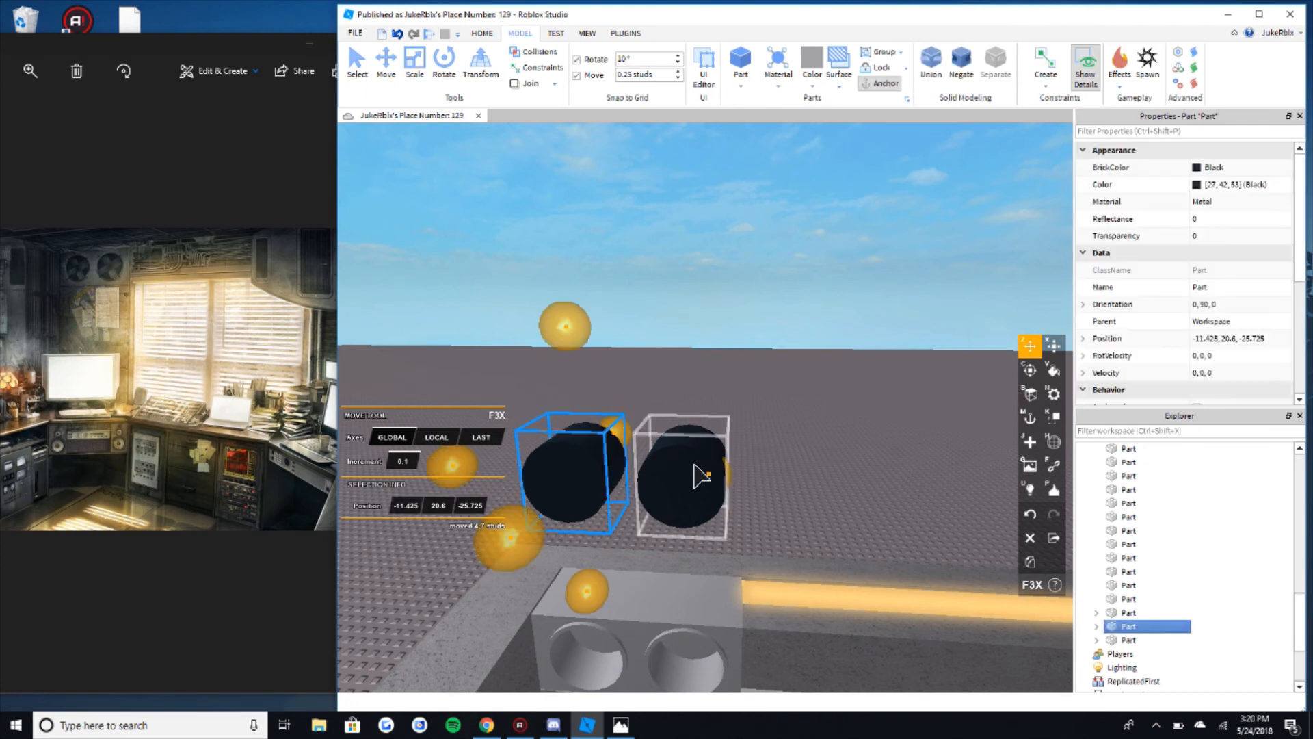
left_click(695, 460, "shift")
key("q")
left_click_drag(626, 330, 642, 421)
scroll(636, 422, "up", 2)
key("q")
Step: Shorten the two black cylinders by 0.6 studs from the room side so they sit back inside the recesses
right_click_drag(642, 421, 557, 351)
key("d")
key("x")
left_click_drag(556, 351, 593, 355)
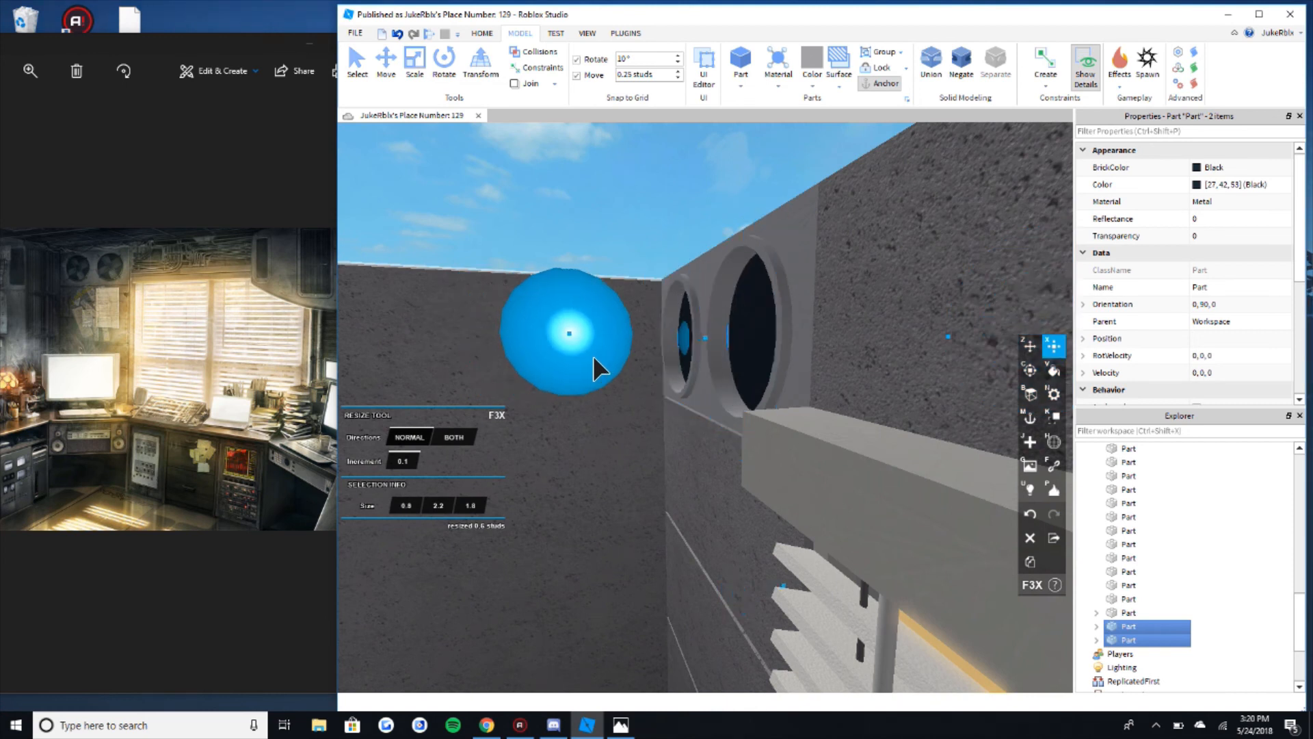
key("e")
key("a")
right_click_drag(593, 356, 710, 334)
left_click(657, 302)
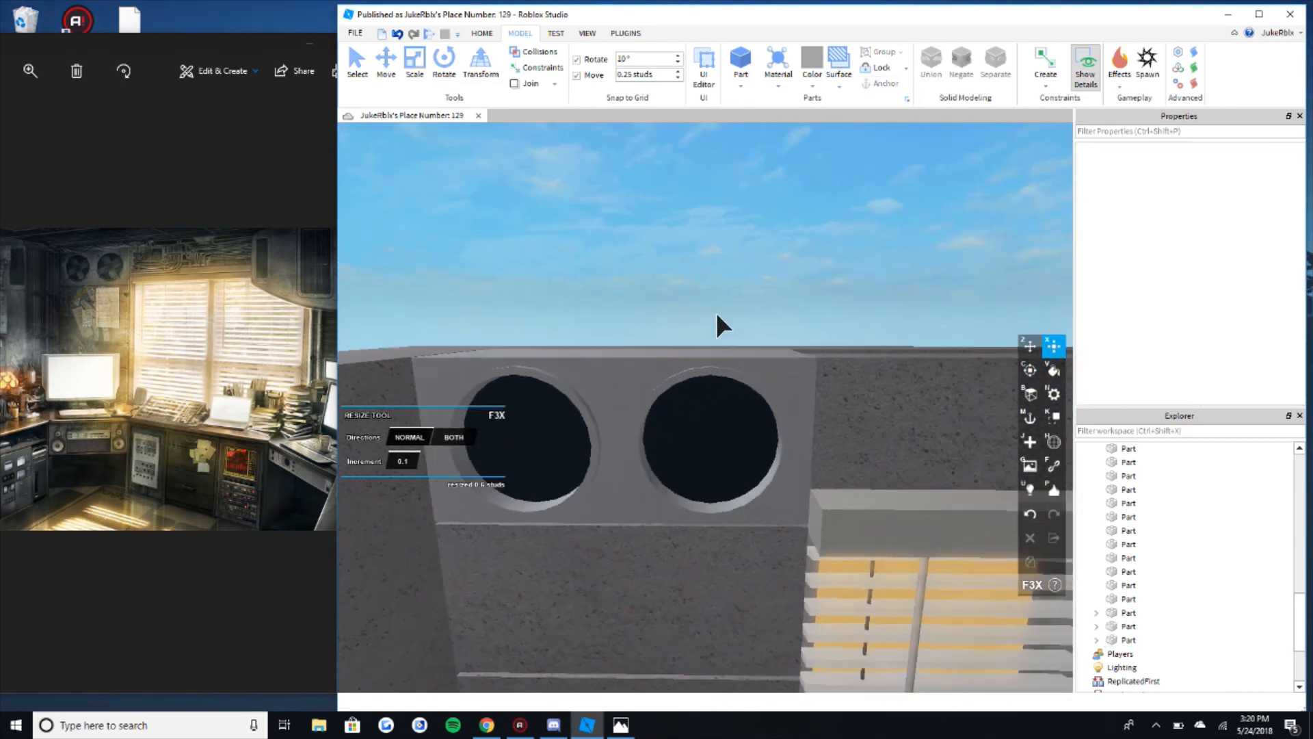
Step: Place a copy of the right vent's black cylinder slightly in front of it and paint the copy Dark stone grey
scroll(806, 469, "up", 3)
left_click(732, 464)
key("d")
right_click_drag(731, 464, 692, 483)
key("a")
key("d")
key("e")
key("shift+c")
key("z")
left_click_drag(631, 496, 599, 498)
key("v")
left_click(413, 460)
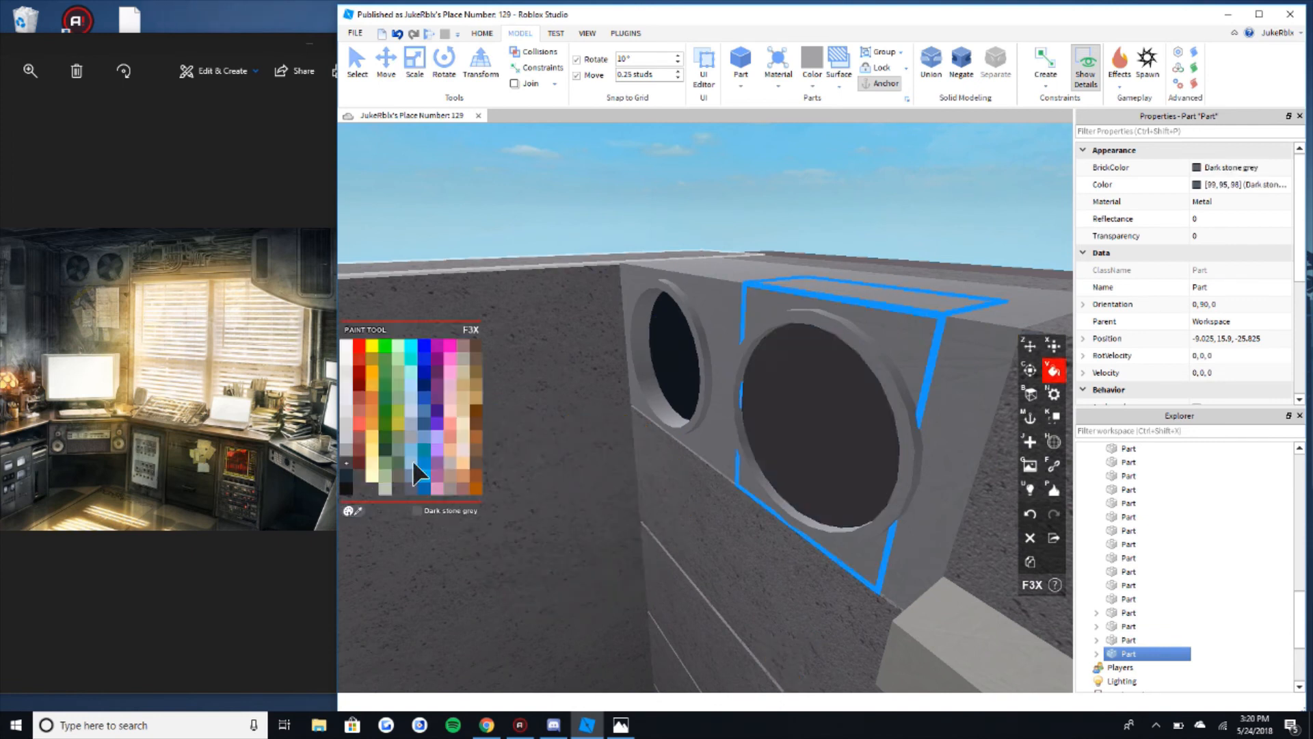
Step: Shrink the grey cylinder symmetrically in both directions to a 0.6 by 0.6 stud hub, 0.8 studs deep
key("x")
left_click(454, 439)
right_click_drag(480, 451, 522, 453)
key("a")
key("s")
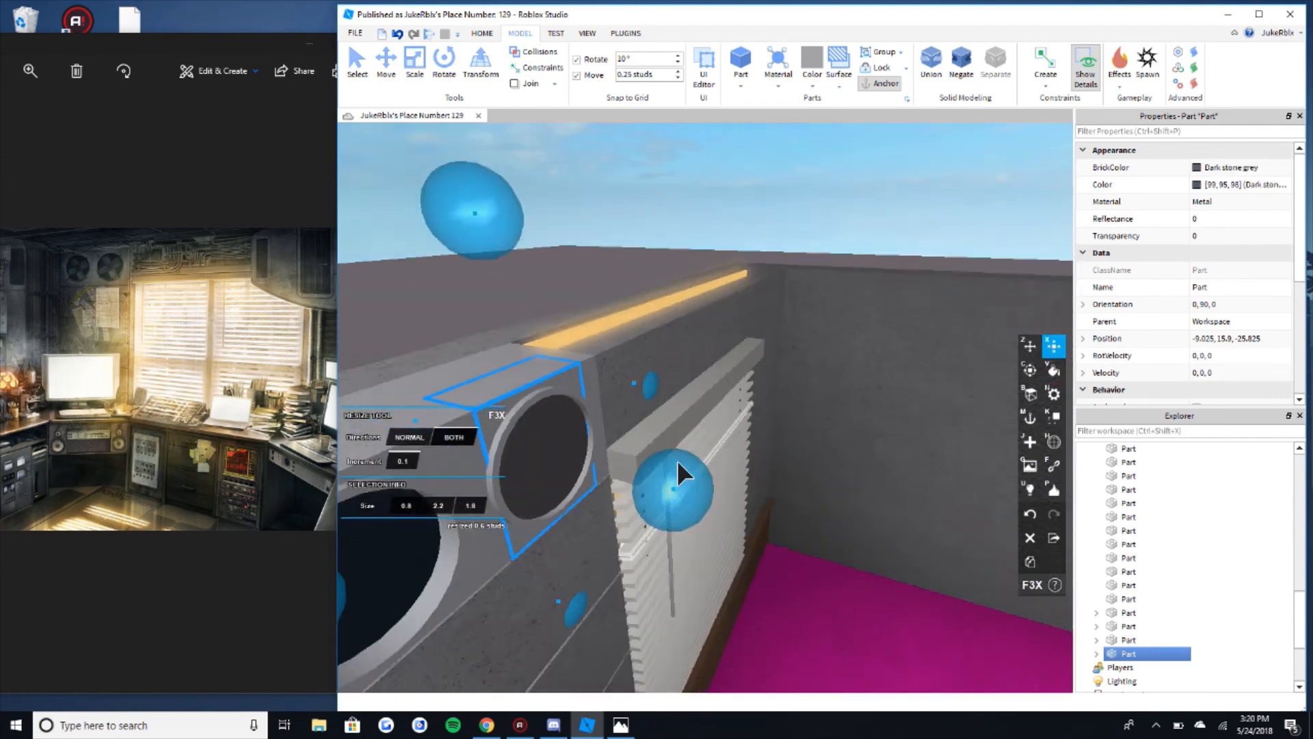
right_click_drag(677, 460, 660, 464)
left_click_drag(768, 396, 741, 404)
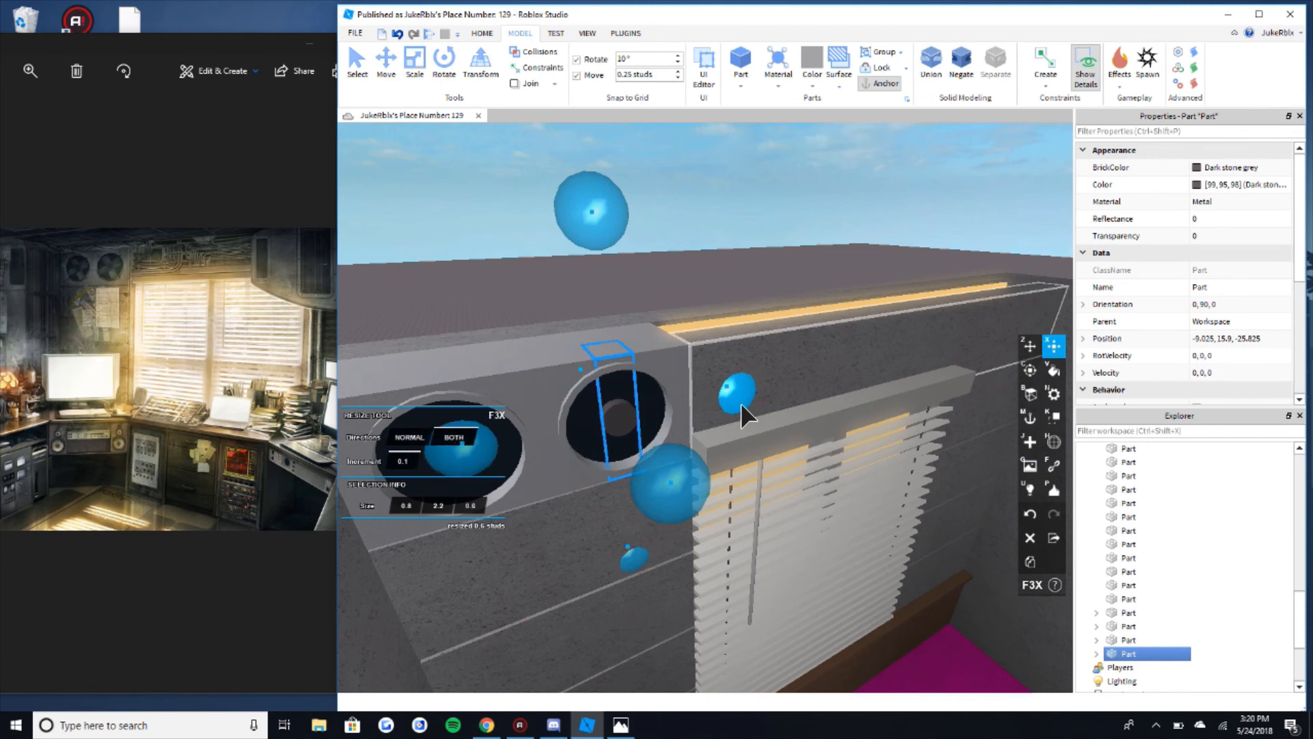
left_click_drag(591, 212, 582, 294)
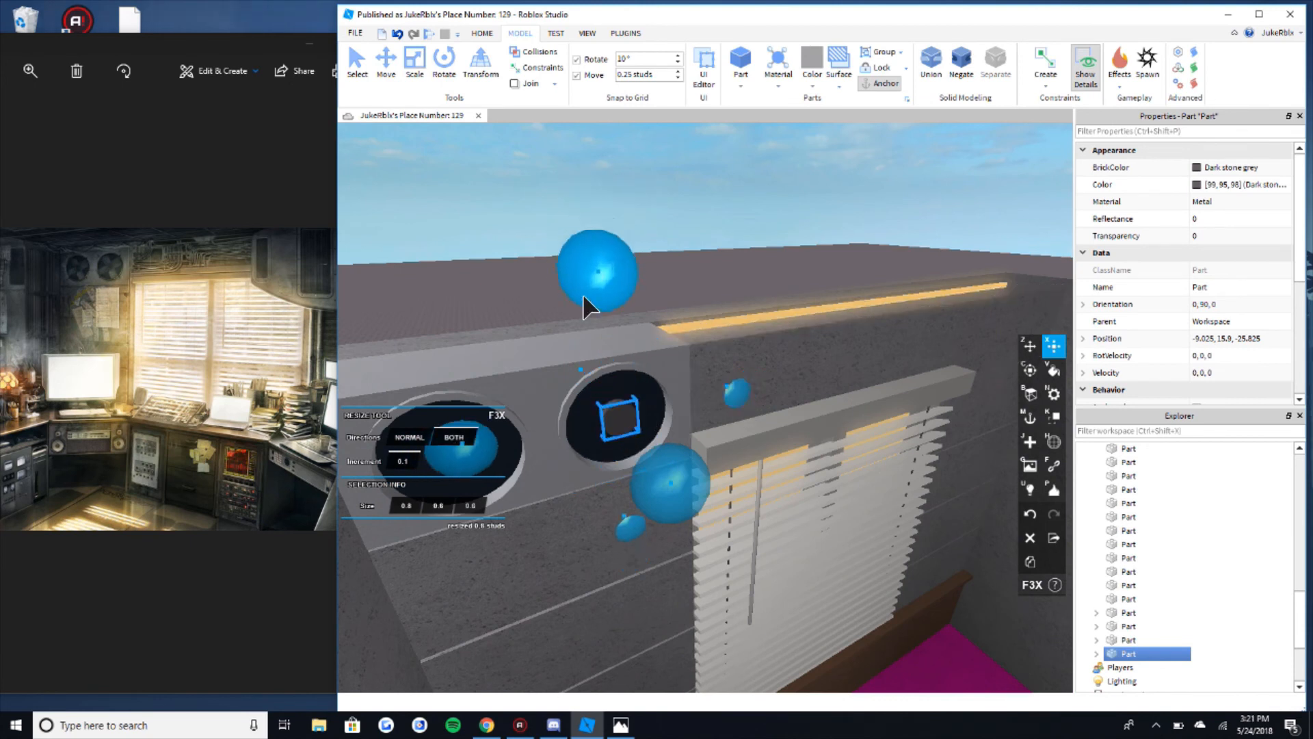
Step: Duplicate the grey hub and move the copy 2.4 studs sideways to the centre of the left vent
key("z")
left_click_drag(757, 398, 629, 427)
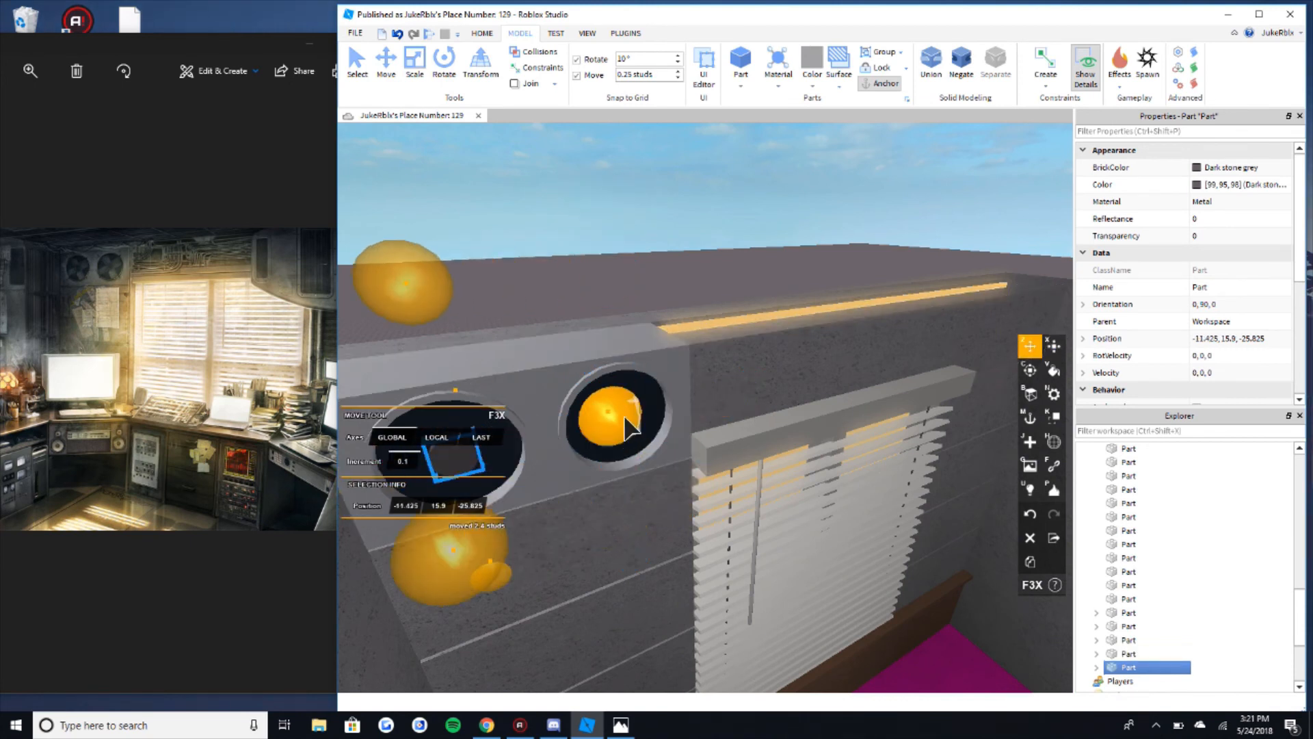
left_click(622, 217)
right_click_drag(622, 217, 622, 218)
key("s")
key("w")
key("d")
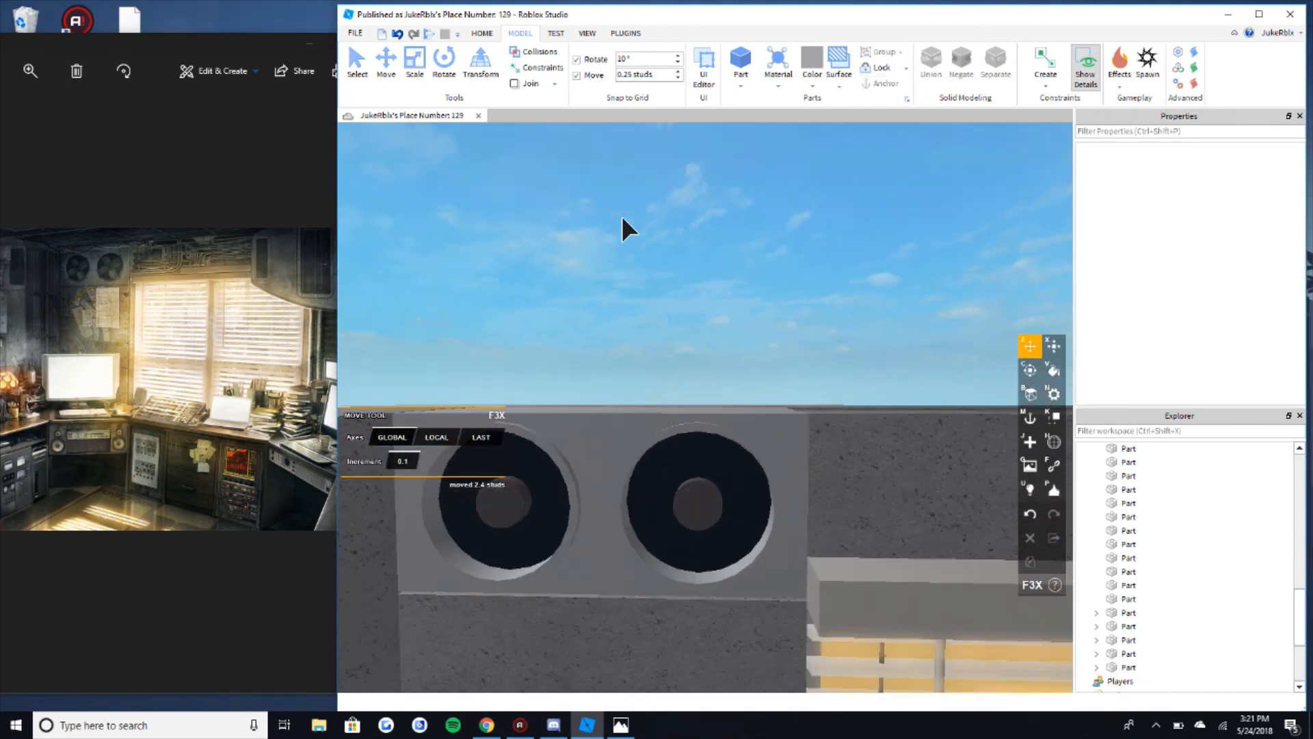
Step: Select the grey hubs of both vents, duplicate them and move the copies 0.3 studs to the left
left_click(692, 522)
right_click_drag(591, 523, 594, 486)
key("w")
left_click(669, 326)
key("w")
left_click(563, 495)
right_click_drag(918, 569, 918, 569)
key("s")
left_click(812, 596, "shift")
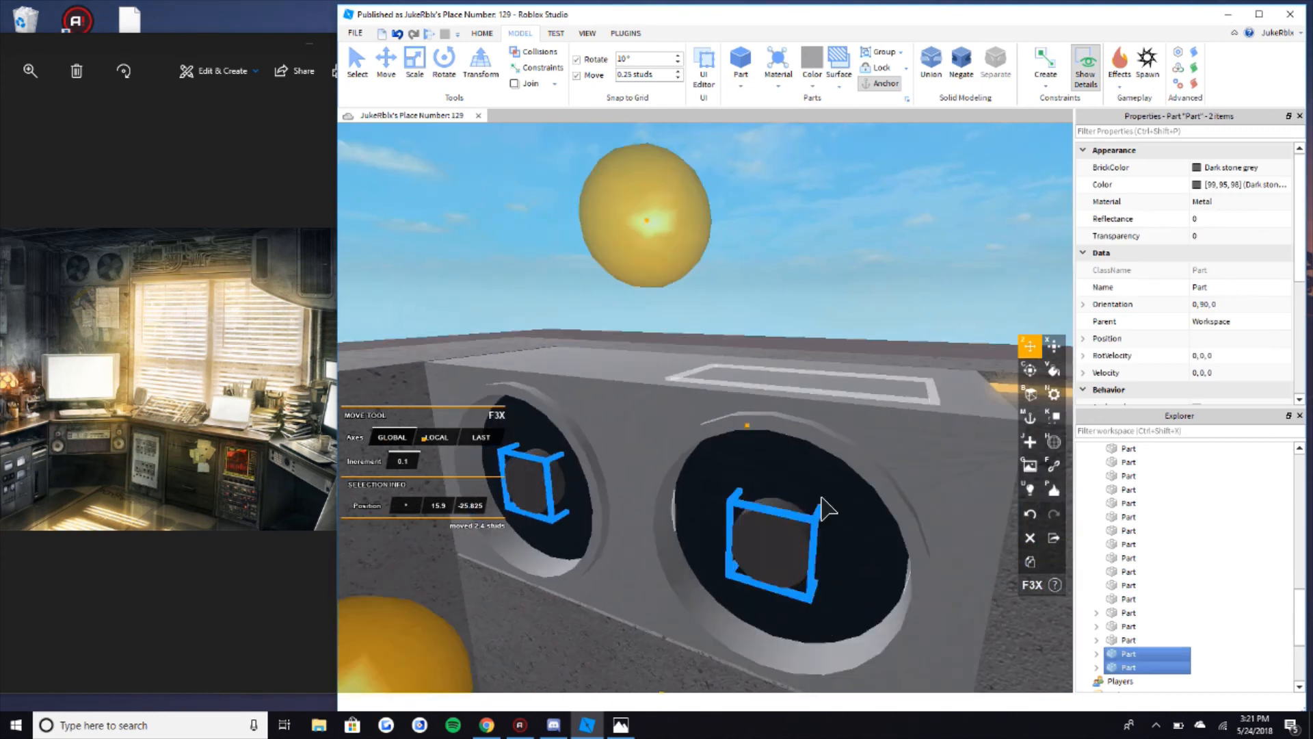
right_click_drag(821, 497, 821, 496)
key("a")
key("ctrl+d")
right_click_drag(611, 455, 611, 455)
key("a")
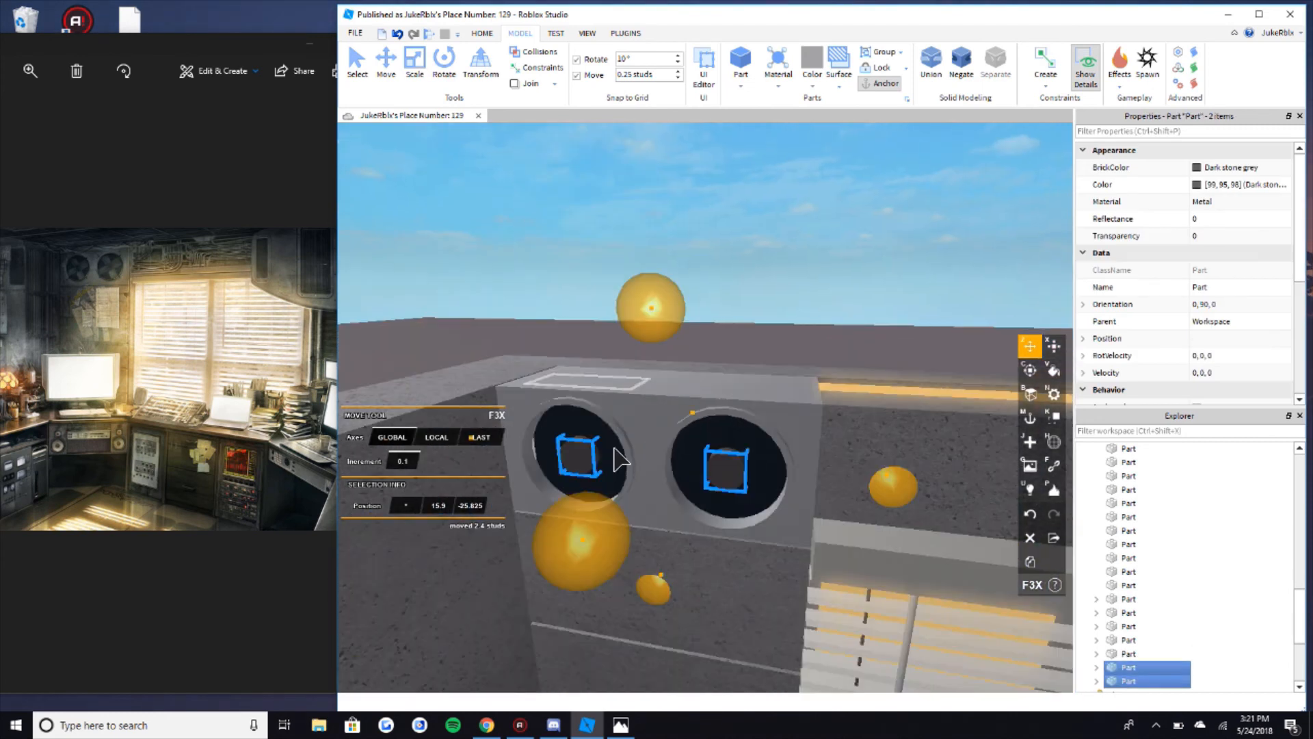
key("x")
key("z")
left_click_drag(890, 498, 871, 496)
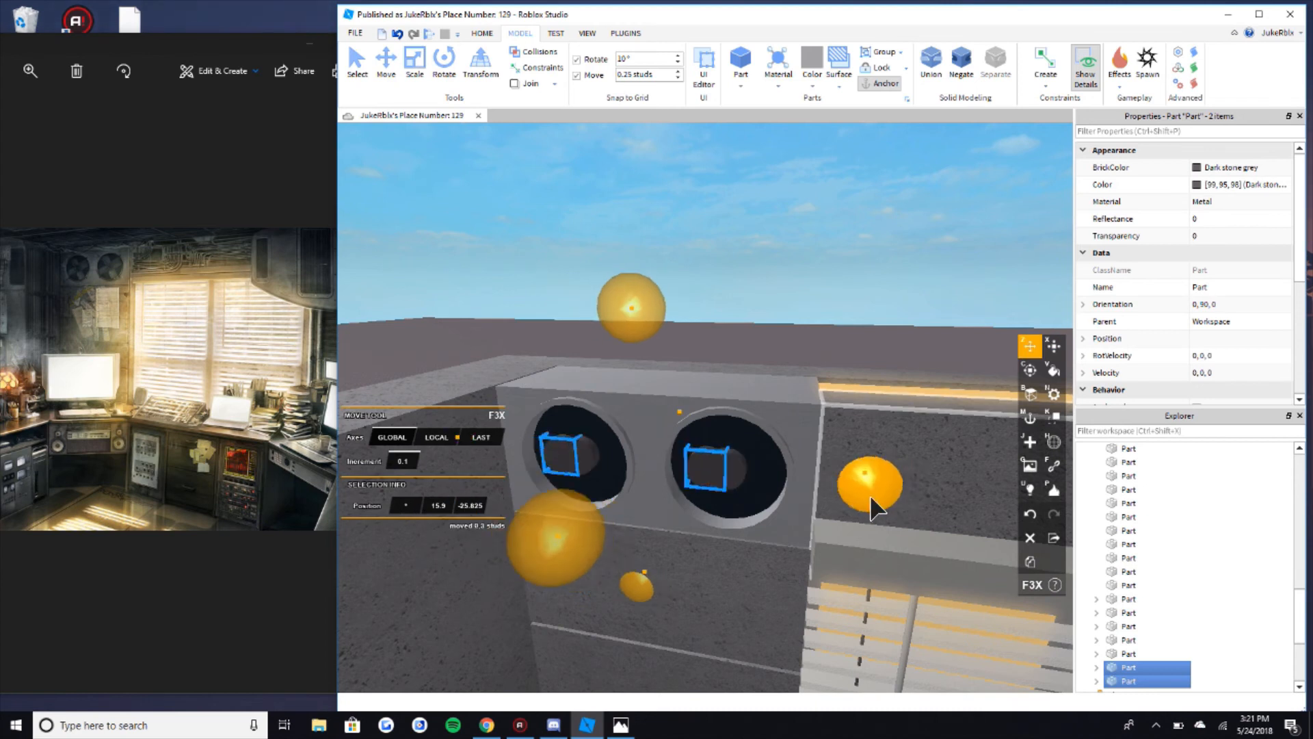
Step: Resize the two copied parts into flat fan blades 0.1 studs thick, 0.6 wide and 0.9 long
key("x")
key("a")
key("w")
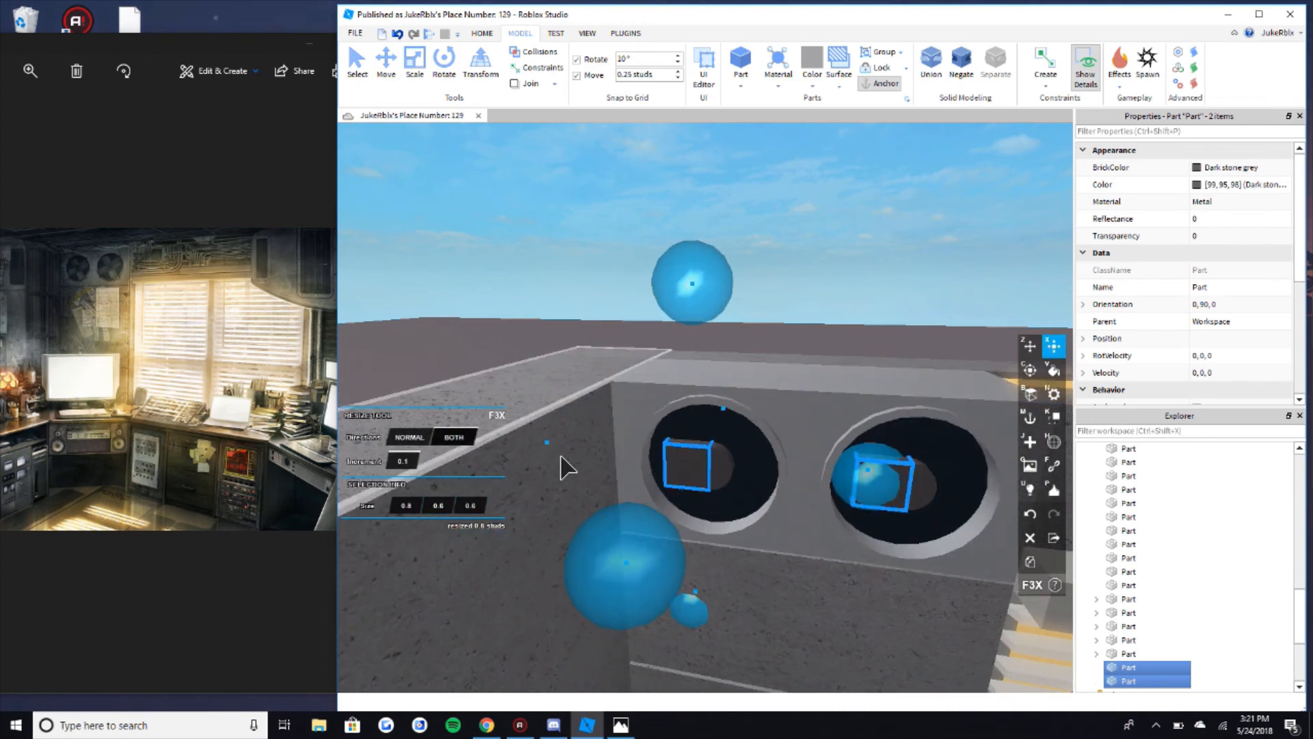
key("shift+z")
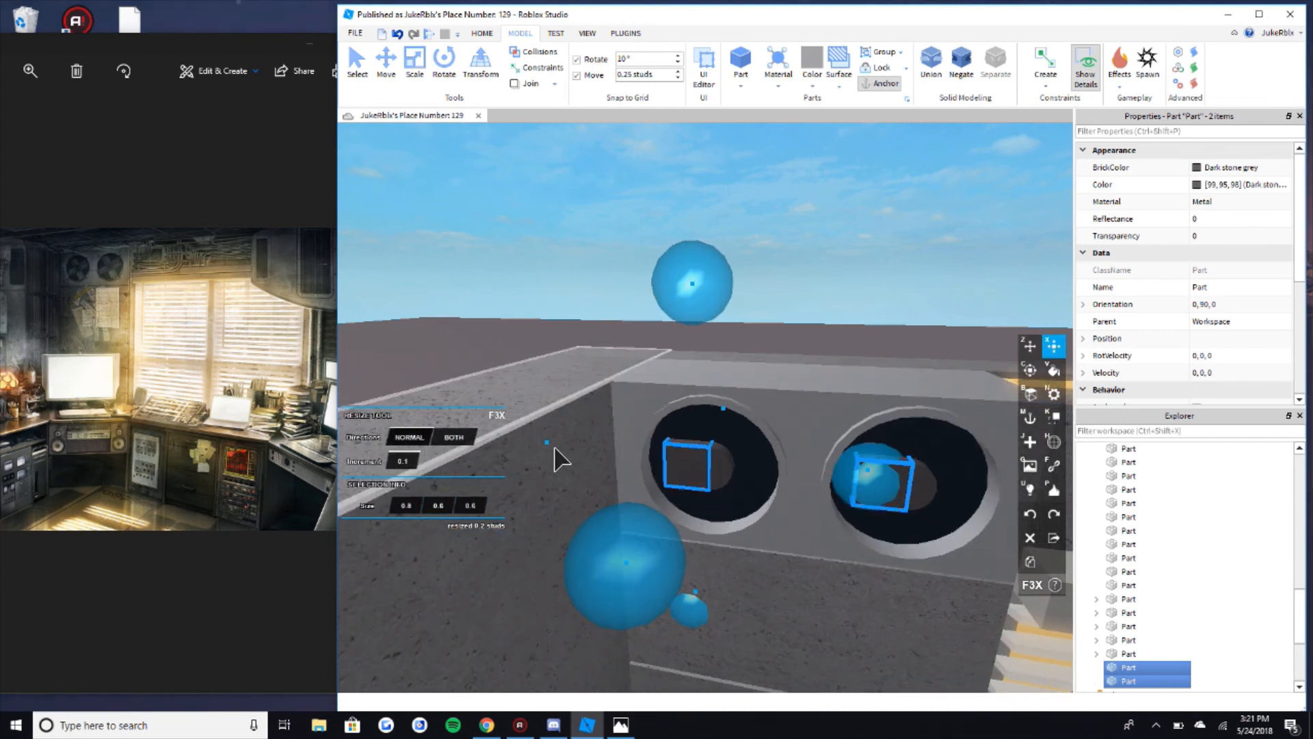
left_click_drag(560, 460, 550, 462)
right_click_drag(642, 444, 661, 435)
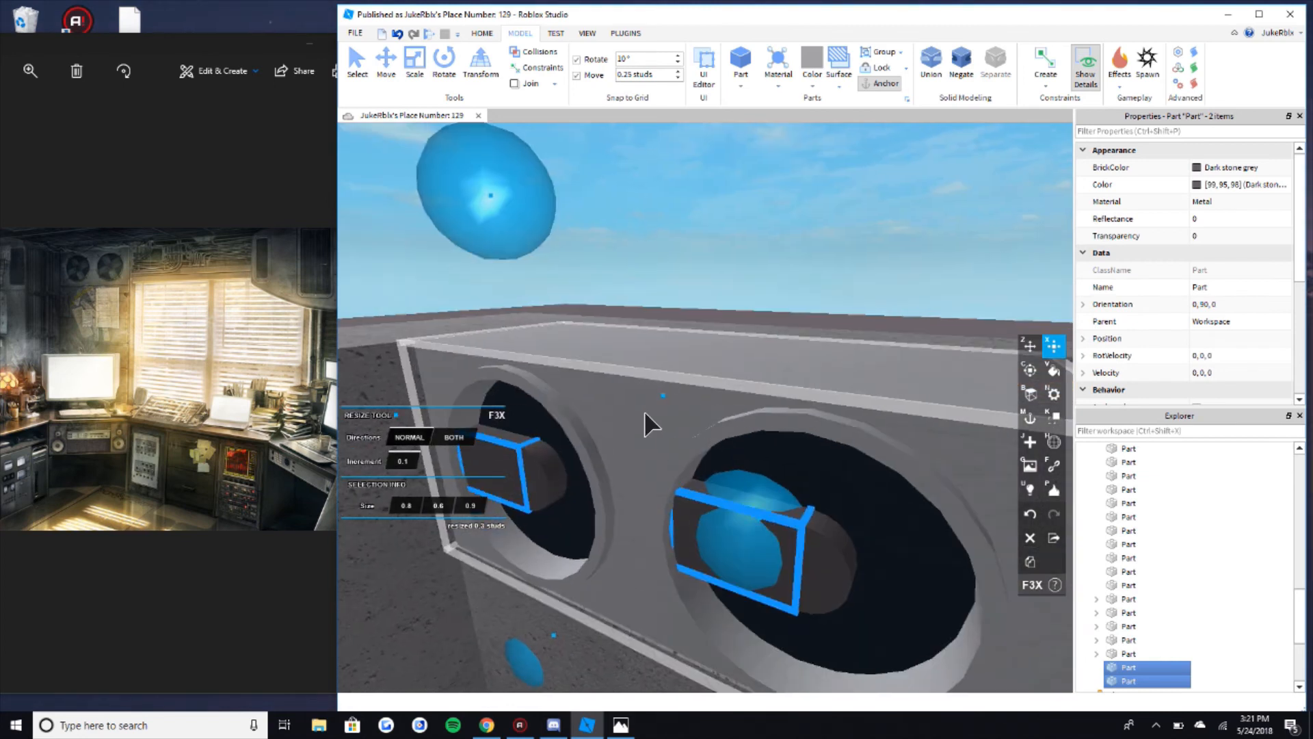
left_click_drag(645, 411, 605, 437)
right_click_drag(658, 432, 673, 435)
scroll(674, 435, "down", 3)
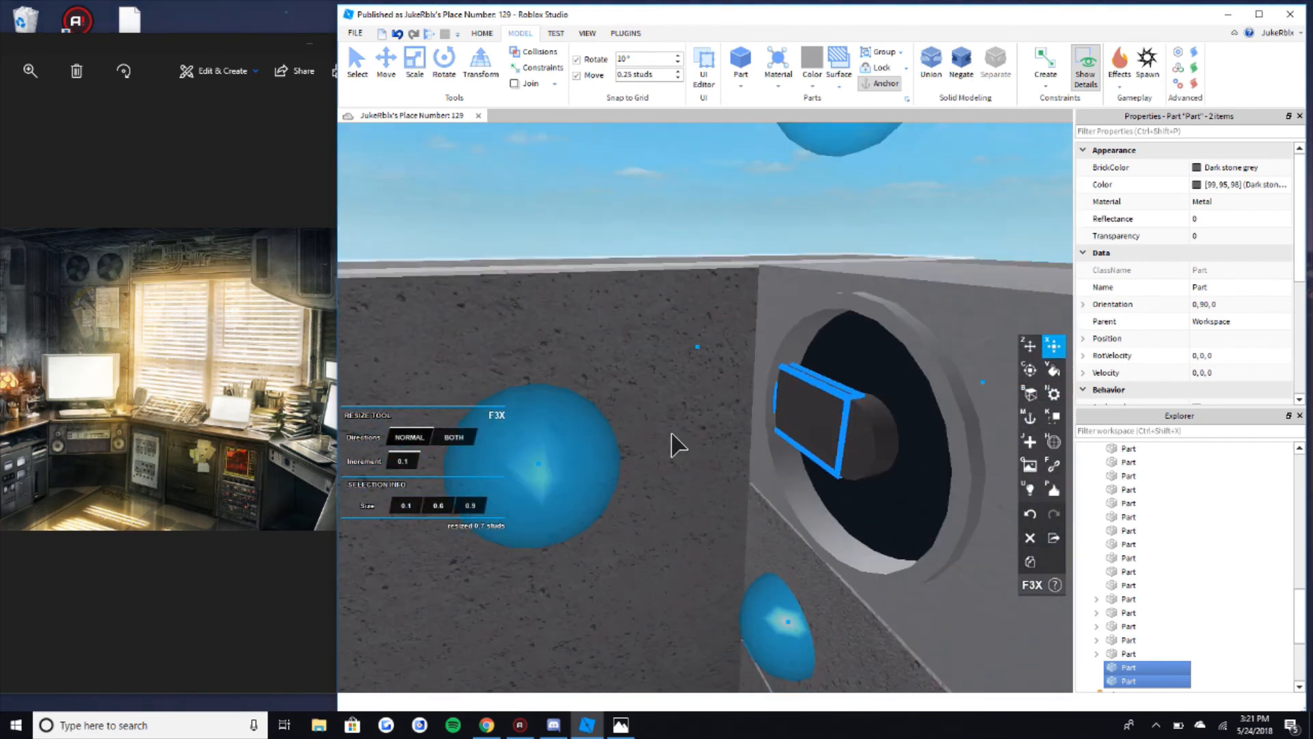
Step: Tilt both fan blades 20 degrees around their own local pivots, to an orientation of 0, 90, -20
key("c")
scroll(609, 435, "down", 2)
left_click(457, 443)
scroll(783, 402, "up", 2)
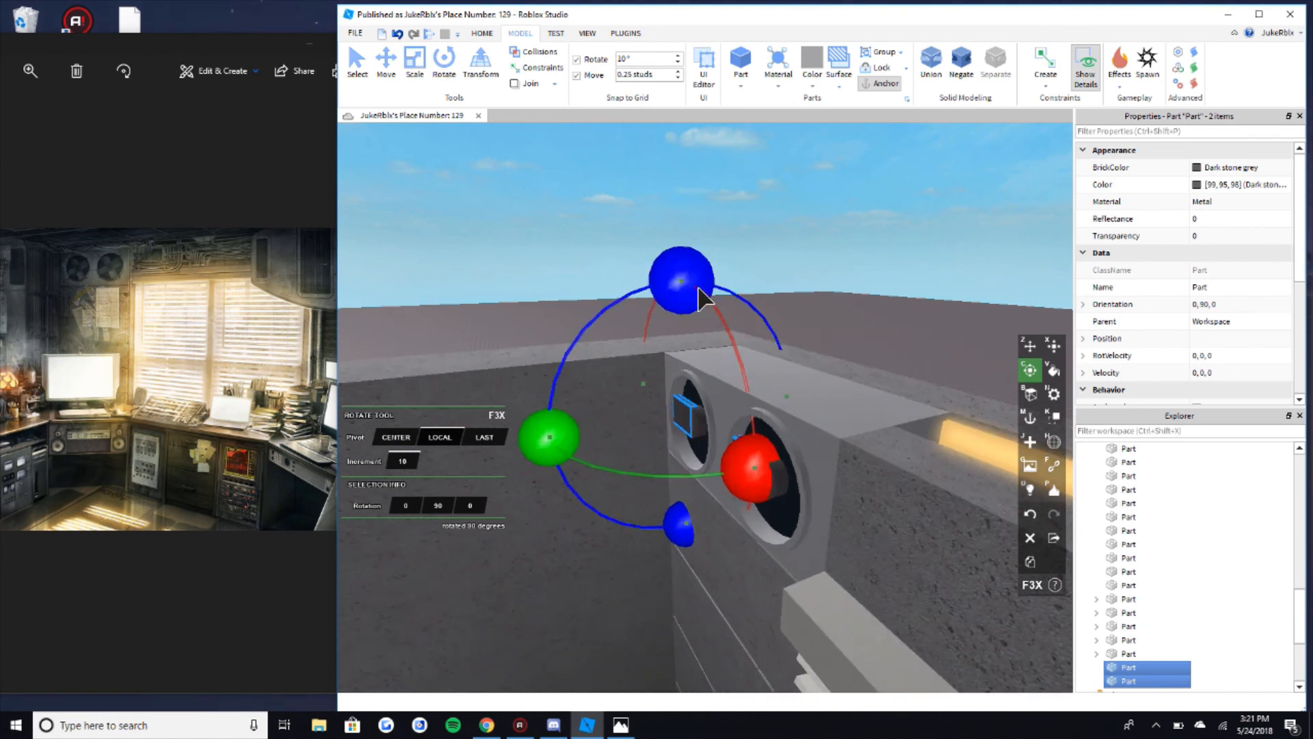
left_click_drag(702, 299, 752, 299)
scroll(797, 302, "up", 3)
scroll(795, 293, "down", 3)
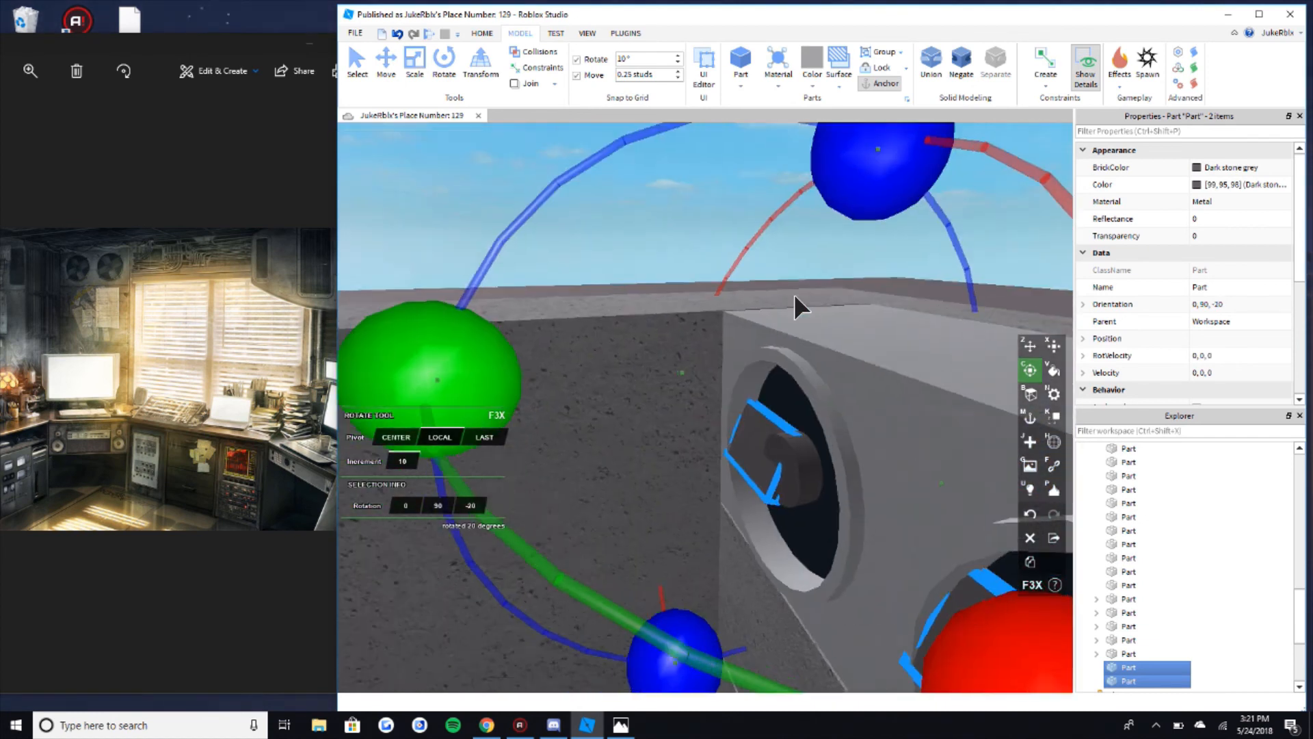
Step: Move the two tilted blades 0.1 studs deeper into the vents and deselect them
scroll(704, 320, "up", 2)
key("x")
scroll(705, 321, "down", 3)
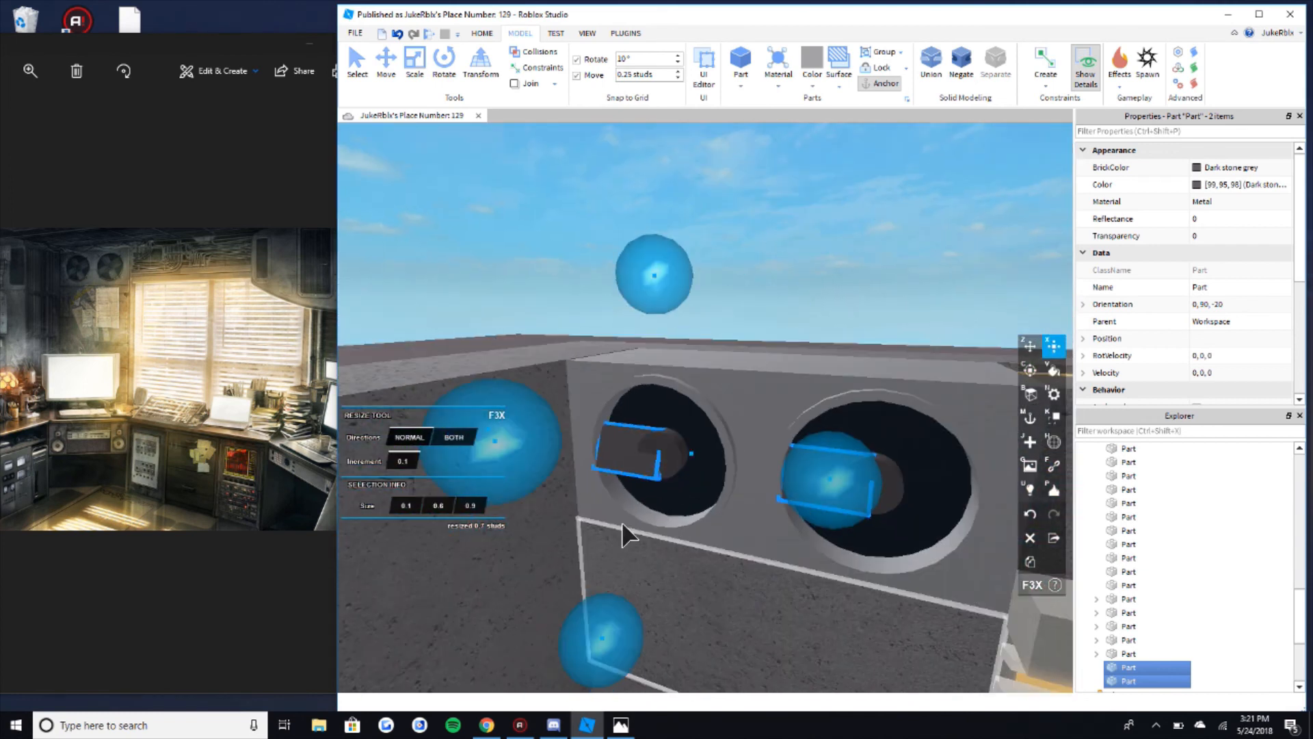
key("z")
scroll(622, 521, "up", 2)
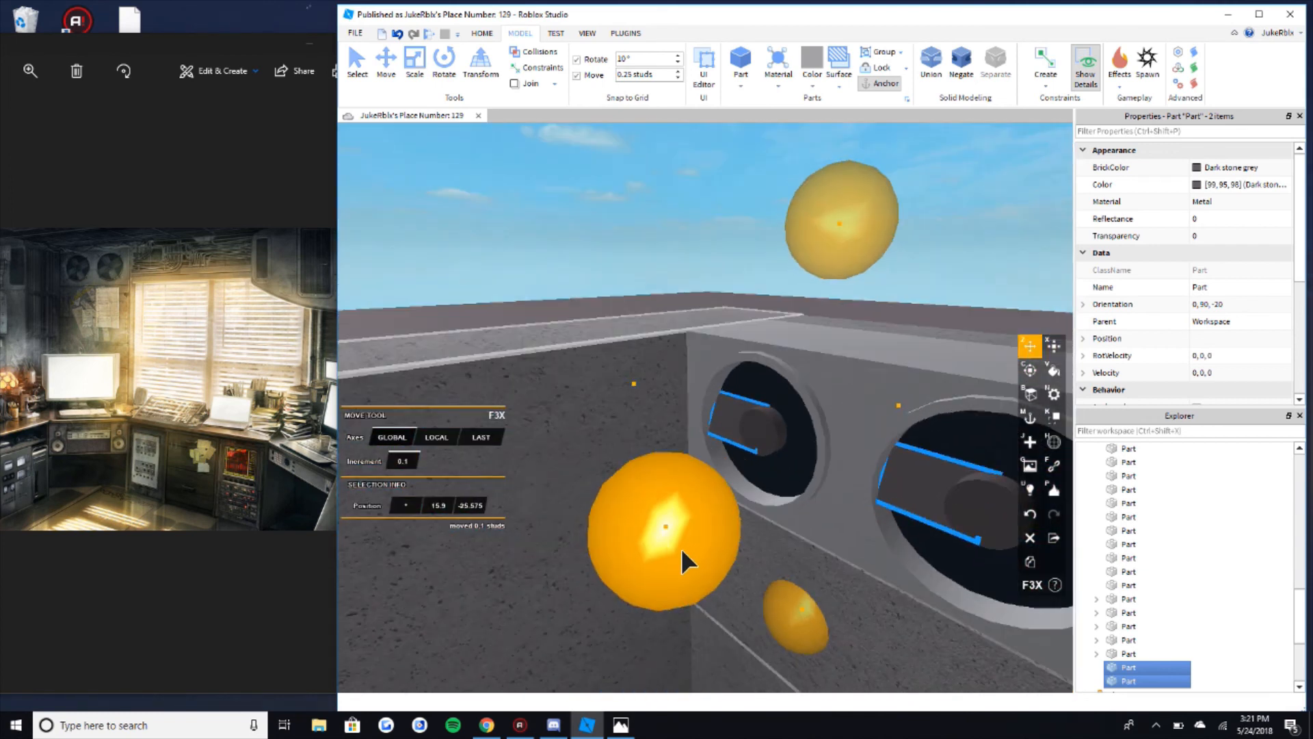
scroll(682, 548, "up", 3)
right_click_drag(682, 548, 694, 543)
scroll(694, 544, "down", 3)
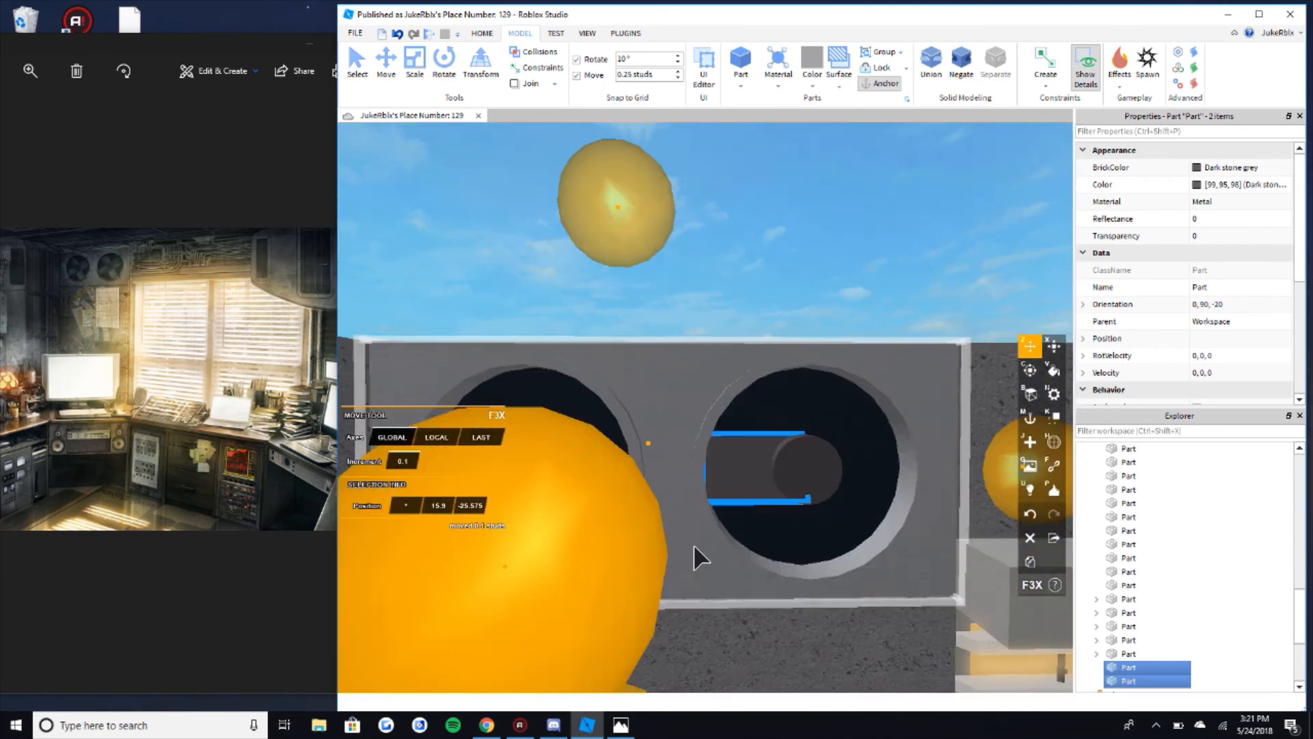
left_click(705, 333)
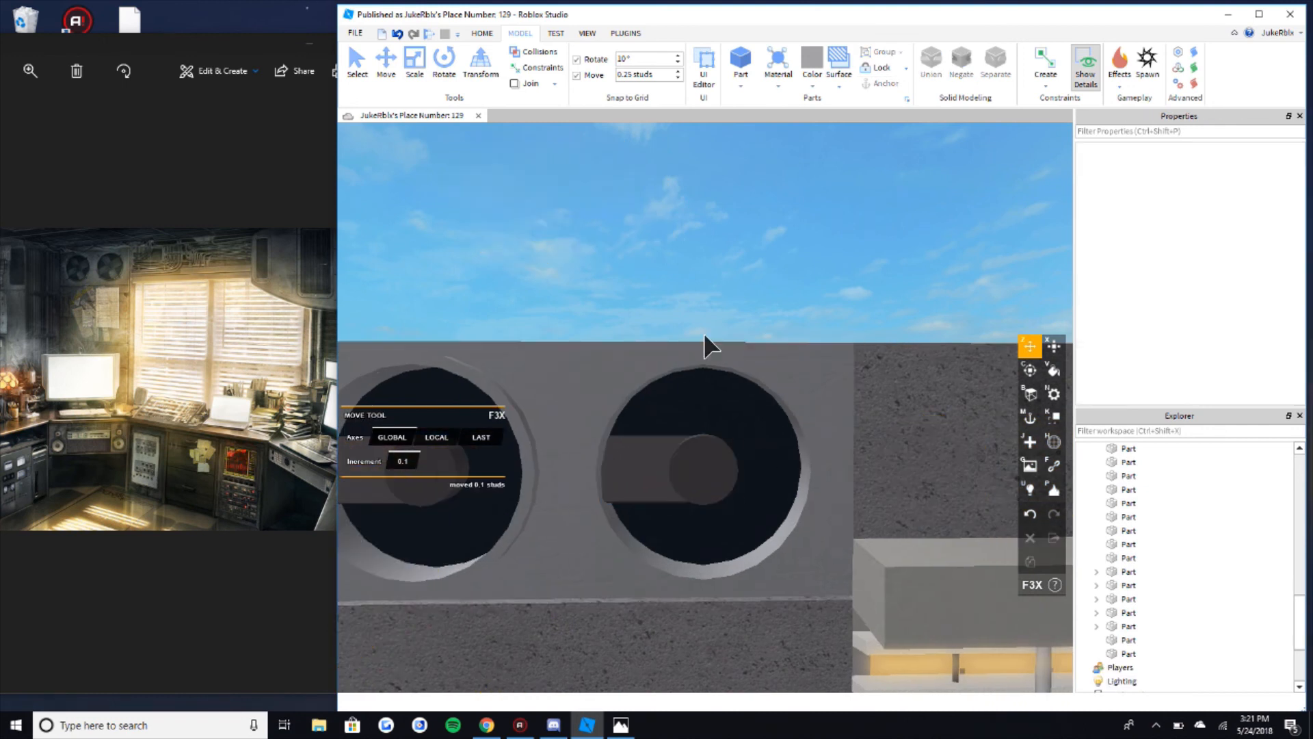
key("a")
Step: Rotate the left vent's blade 30 degrees around the centre of its hub, to an orientation of -30, 90, -20
left_click(565, 473)
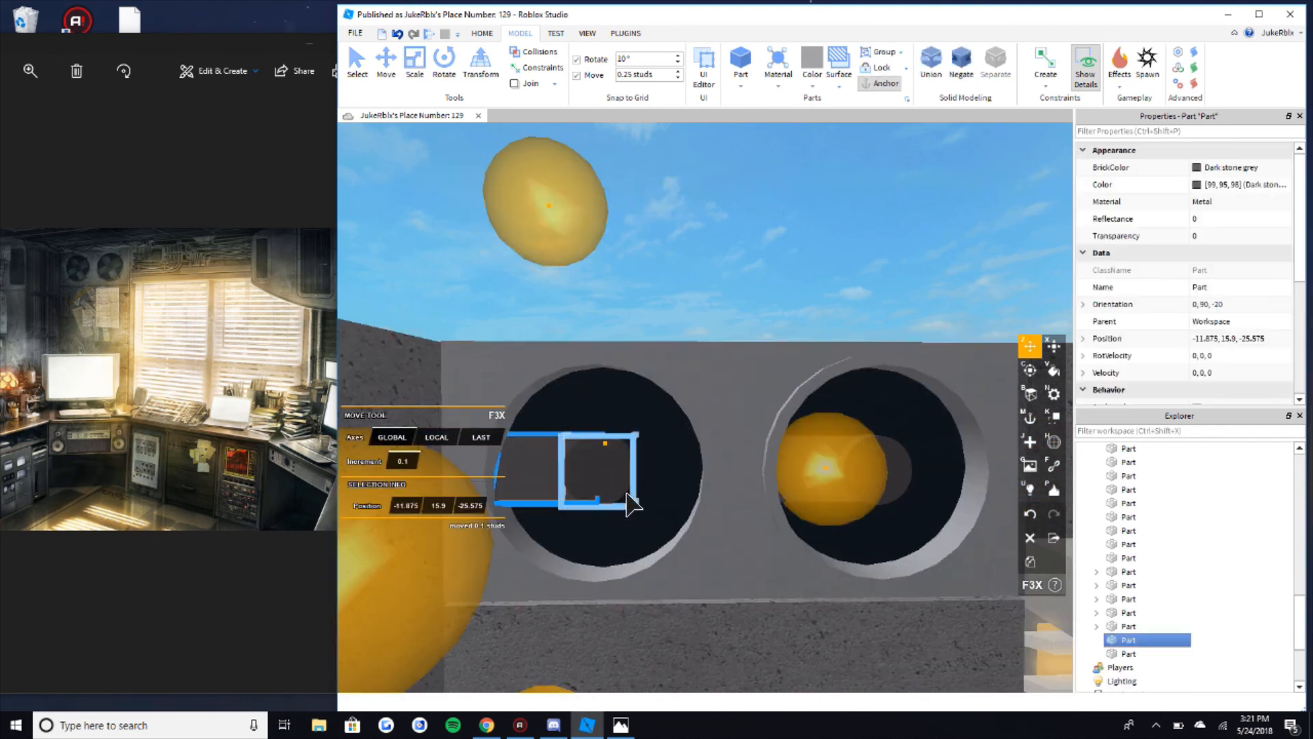
left_click(641, 494)
left_click(564, 472)
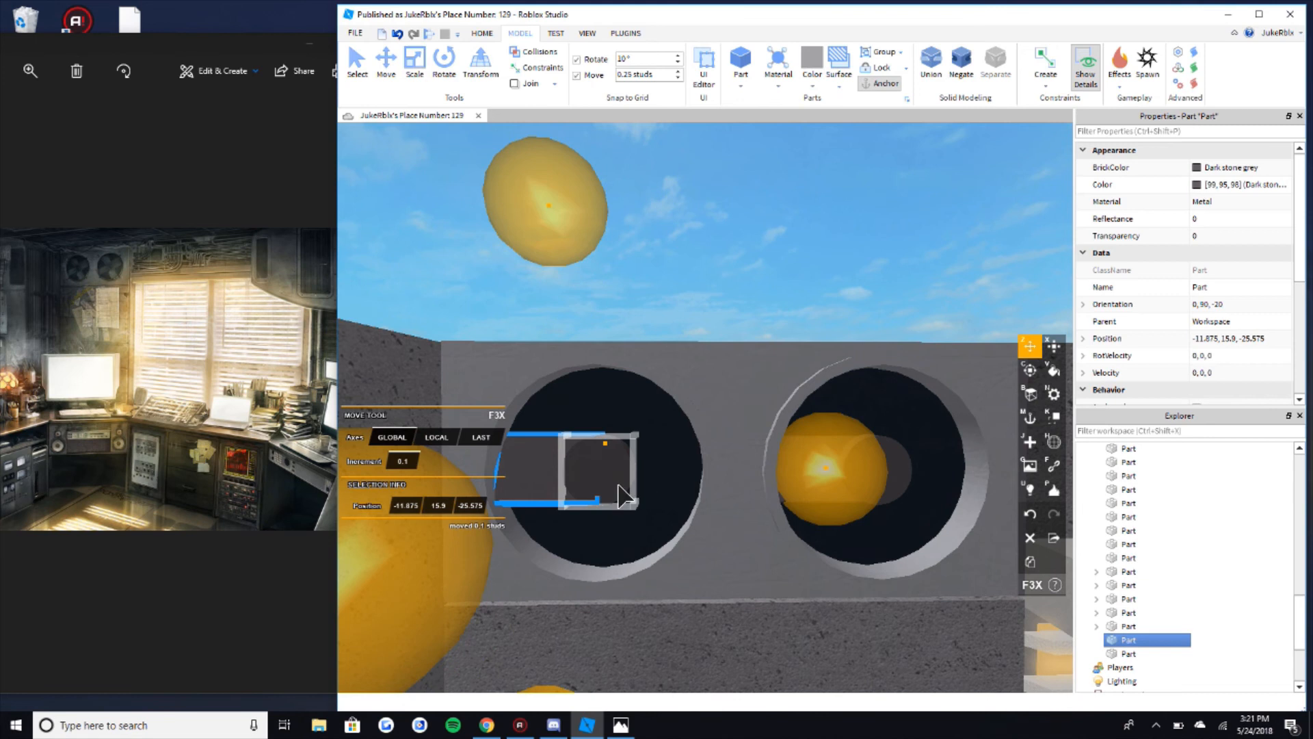
key("c")
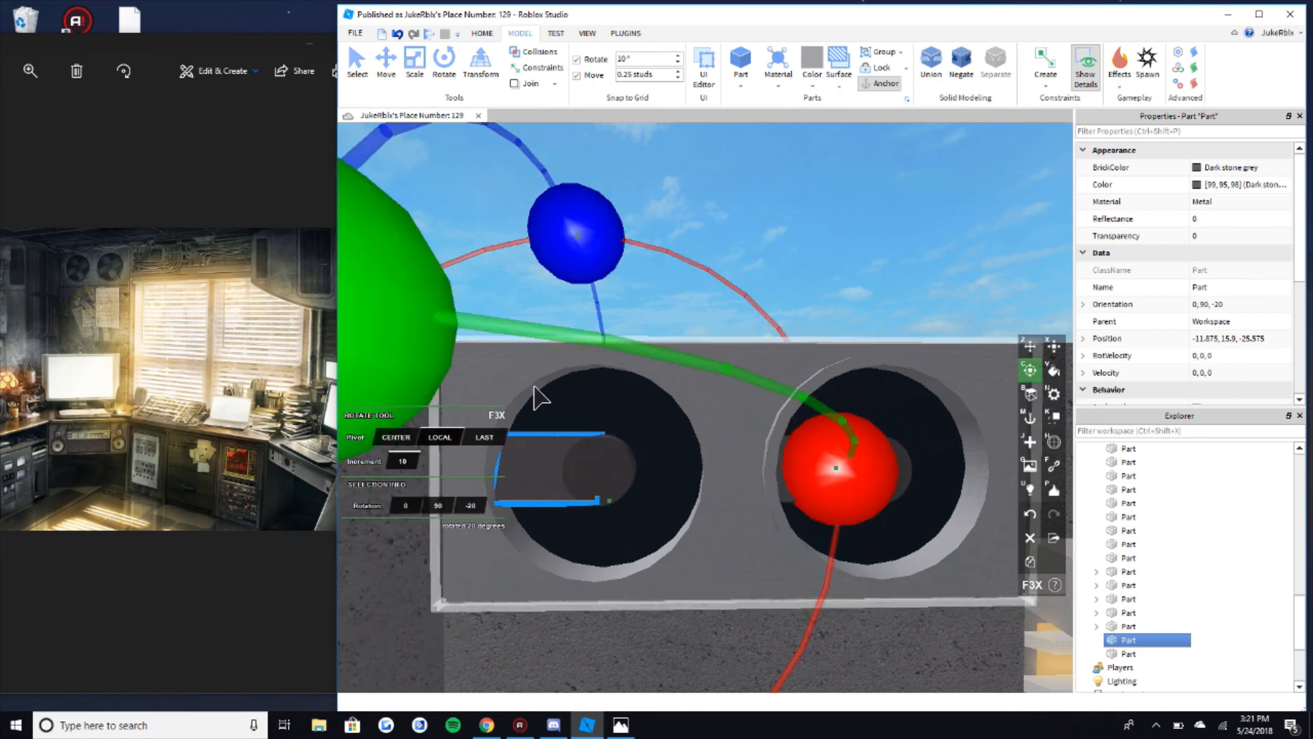
scroll(611, 483, "down", 2)
key("d")
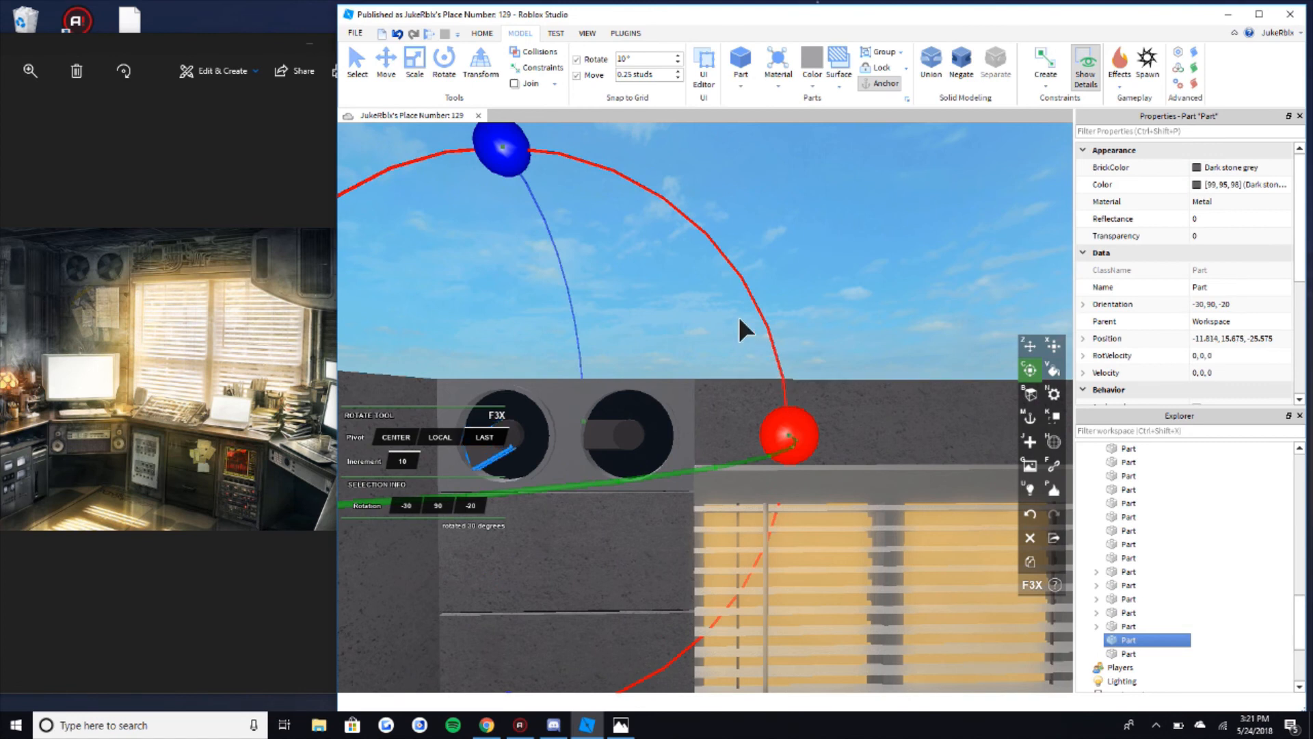
Step: Rotate the right vent's blade 20 degrees around the centre of its hub, to an orientation of 20, 90, -20
left_click(636, 464)
scroll(705, 499, "up", 2)
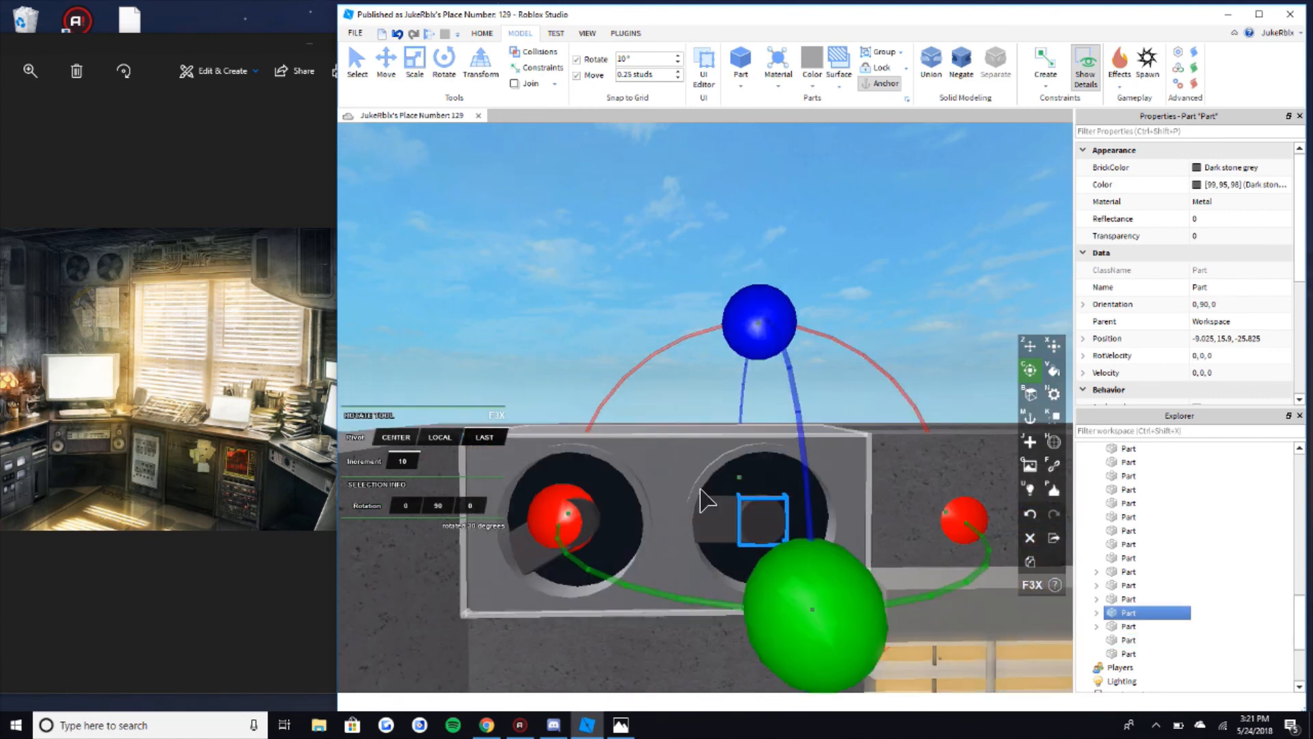
left_click(732, 528)
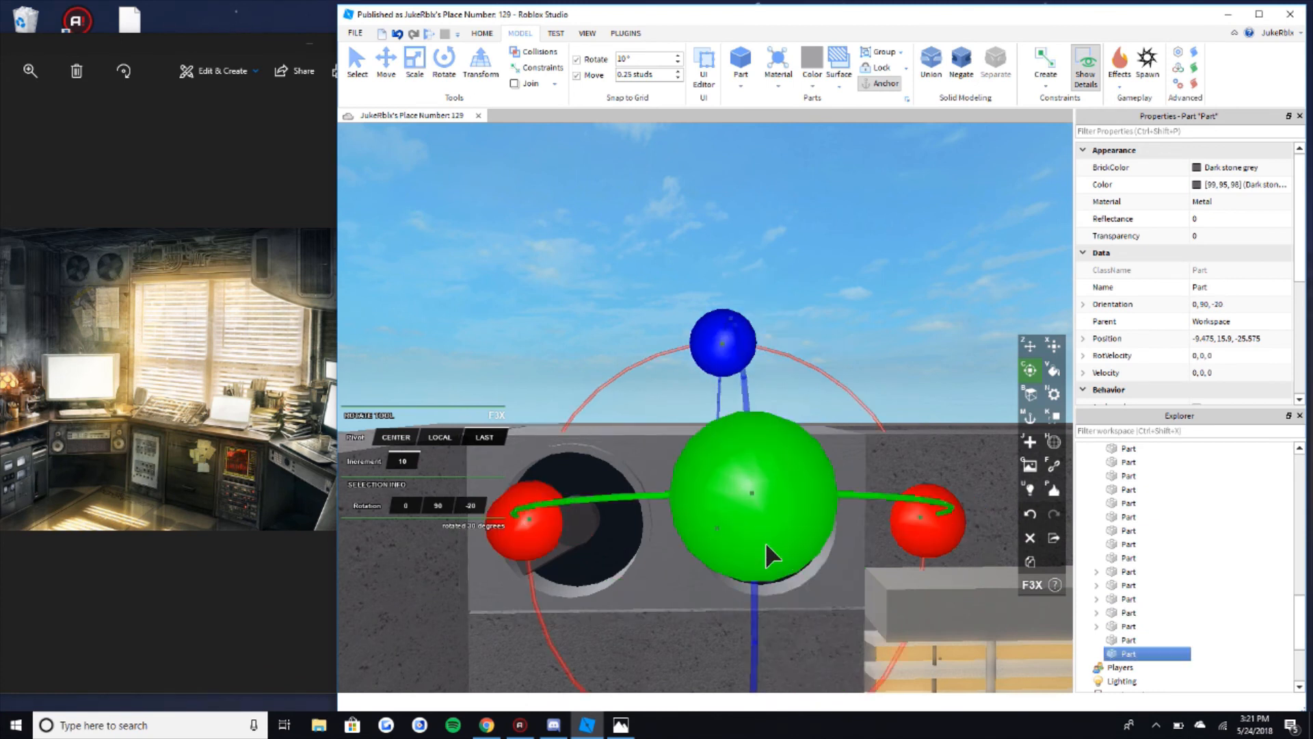
key("d")
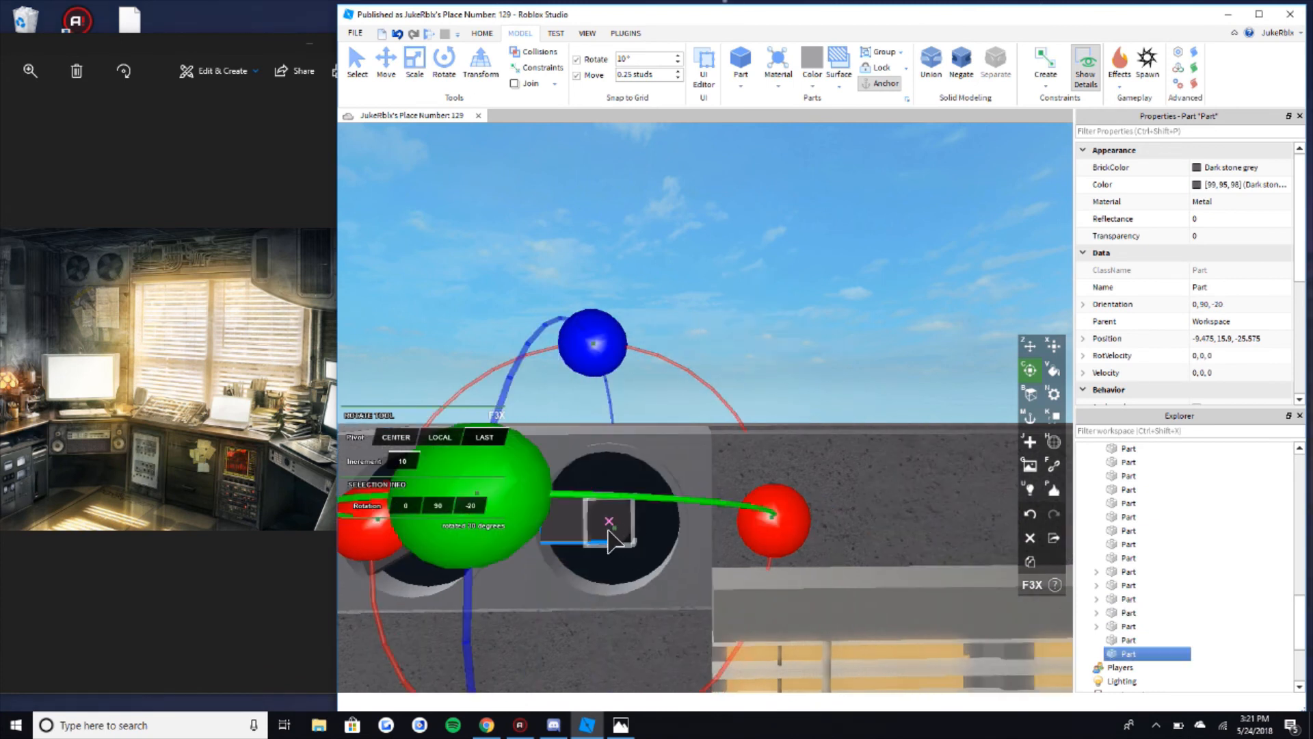
key("d")
left_click(553, 534)
scroll(989, 533, "down", 2)
left_click_drag(890, 482, 868, 563)
Step: Duplicate the right vent's blade and rotate the copy 90 degrees around the hub centre
key("z")
key("a")
scroll(698, 503, "up", 2)
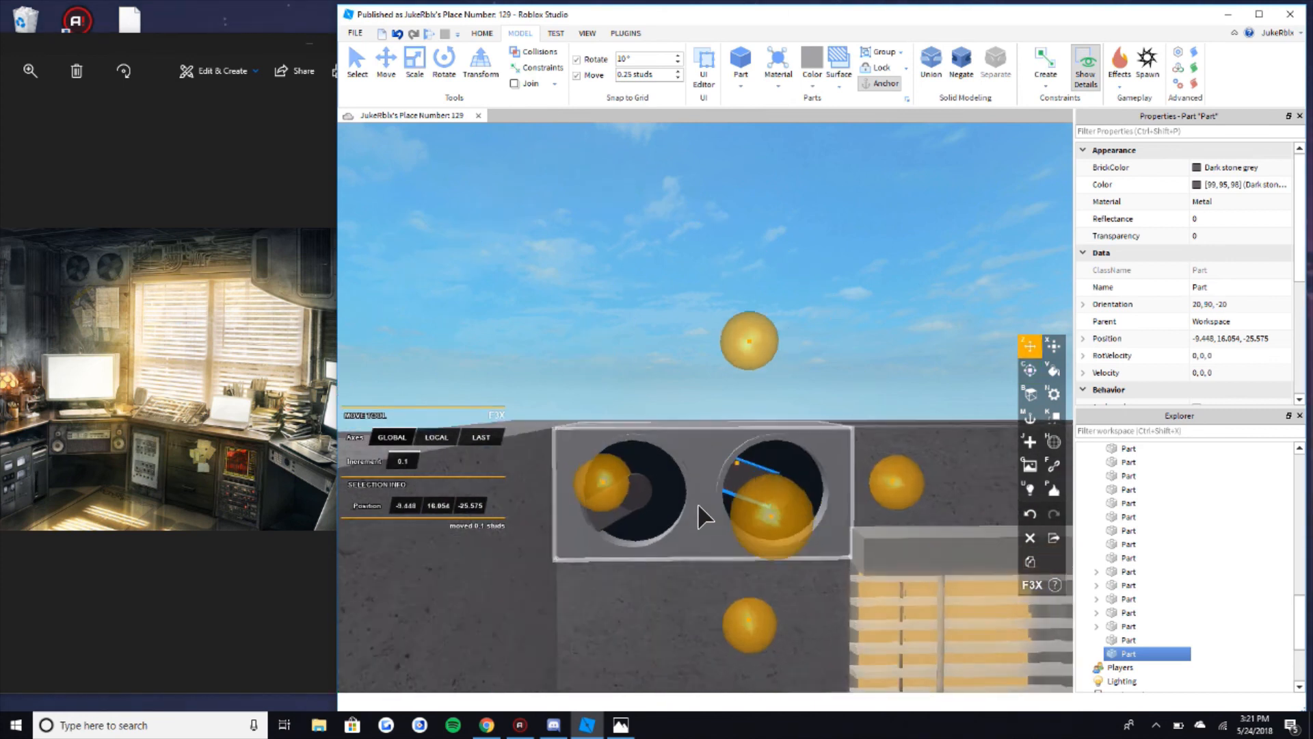
key("shift+c")
key("c")
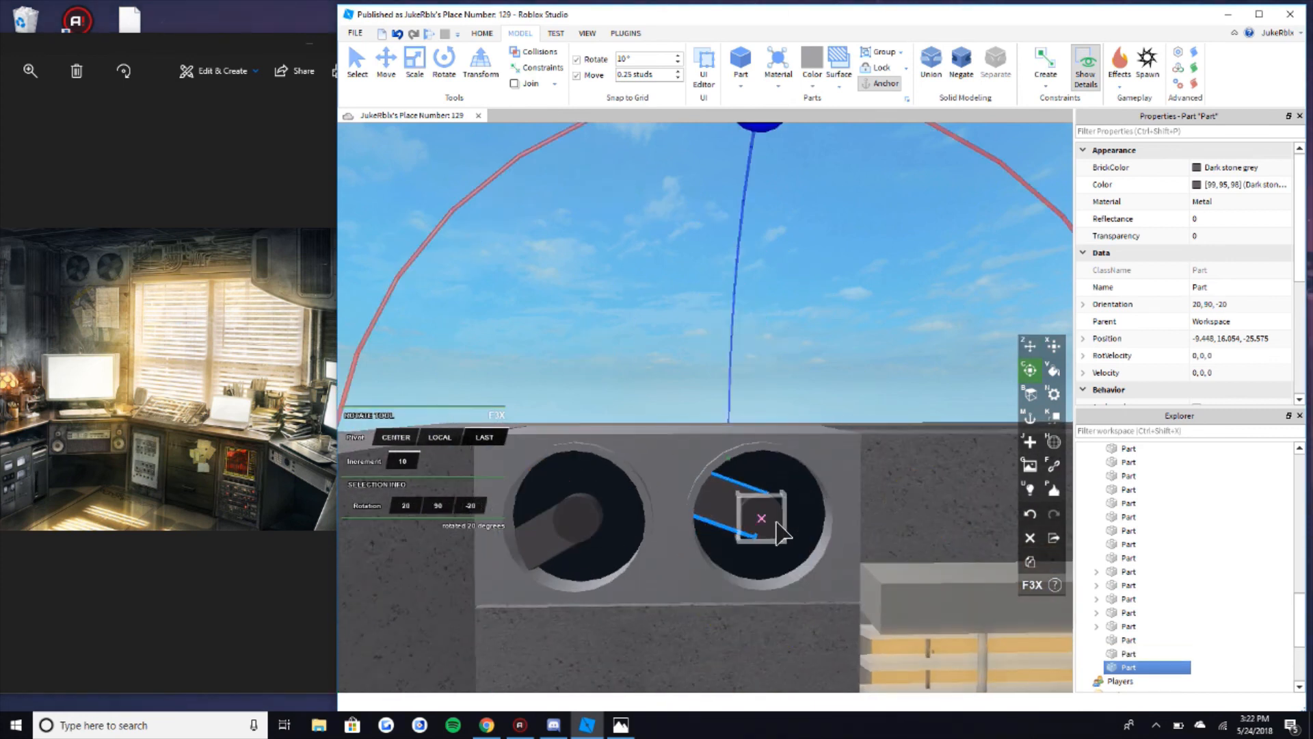
key("d")
scroll(766, 526, "down", 2)
left_click_drag(841, 483, 546, 593)
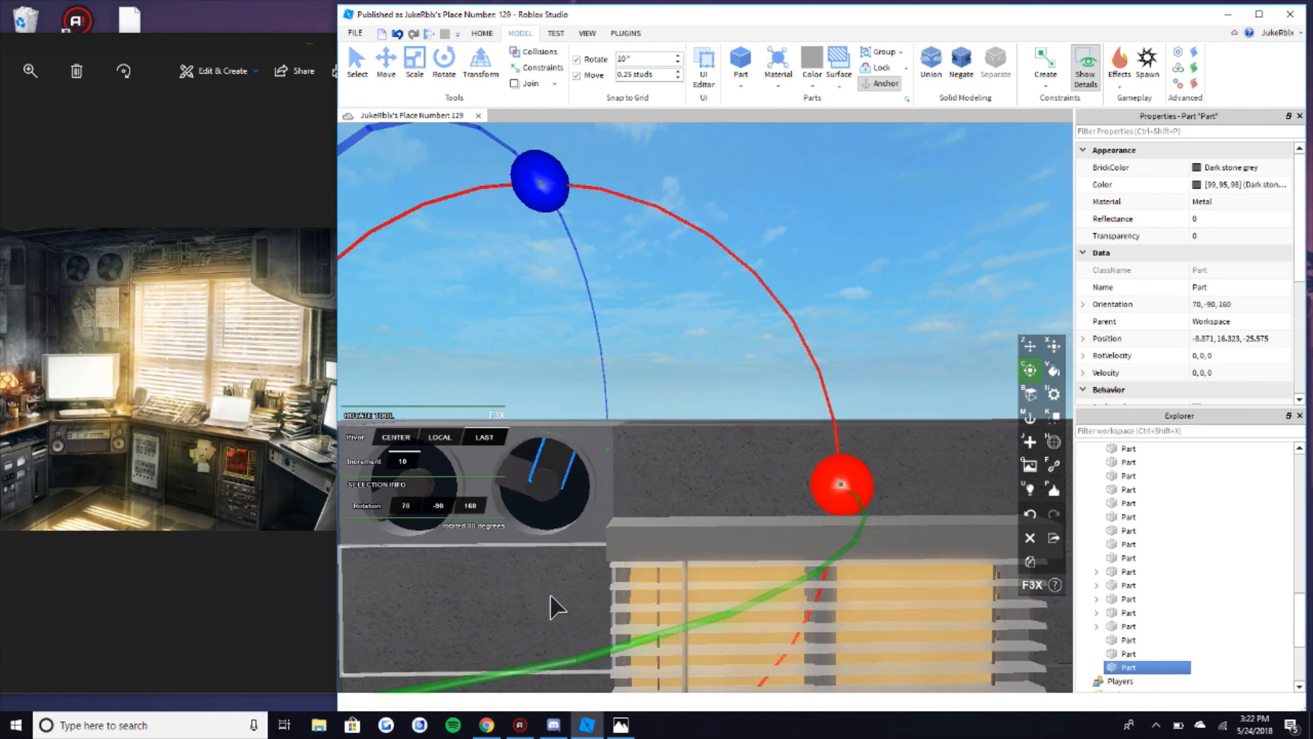
Step: Complete the right vent's fan with two more blade copies, each rotated a further 90 degrees around the hub centre
key("shift+c")
key("a")
key("r")
left_click(713, 501)
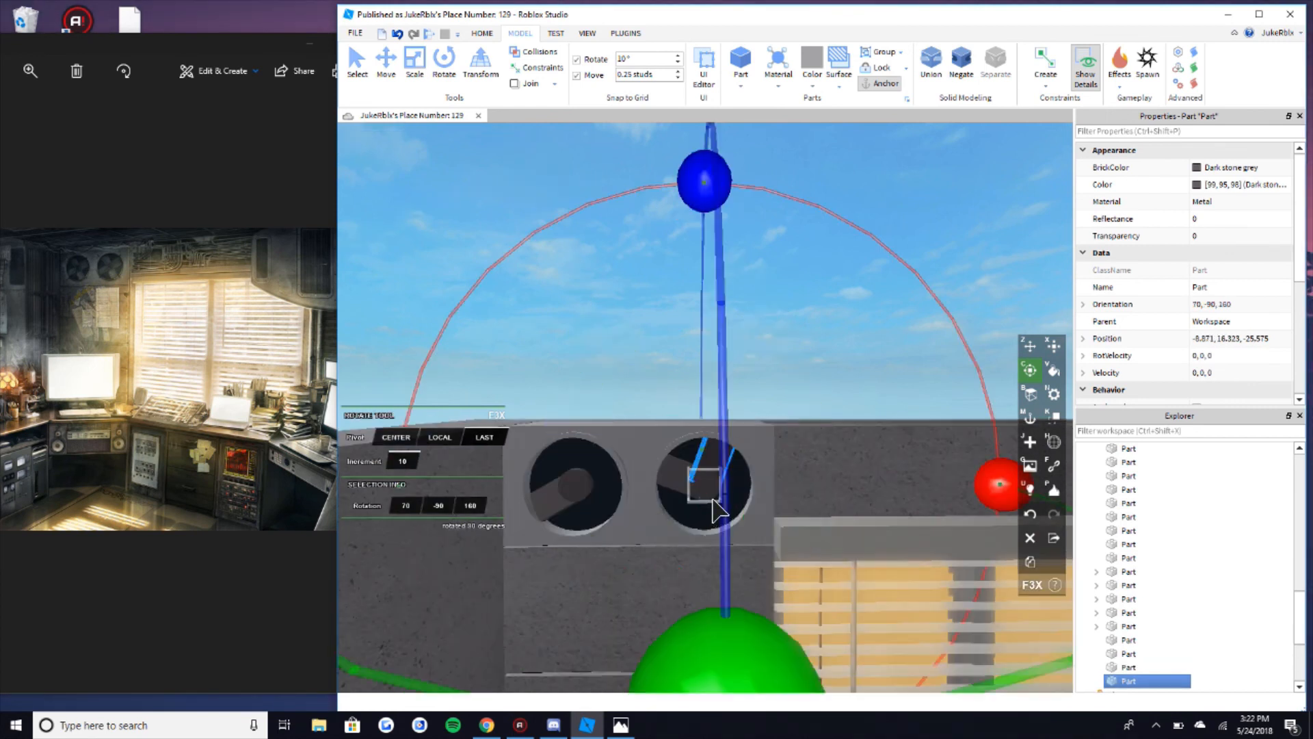
mouse_move(1024, 494)
left_mouse_down()
mouse_move(741, 539)
mouse_move(717, 520)
left_mouse_up()
key("r")
key("shift+c")
left_click(716, 501)
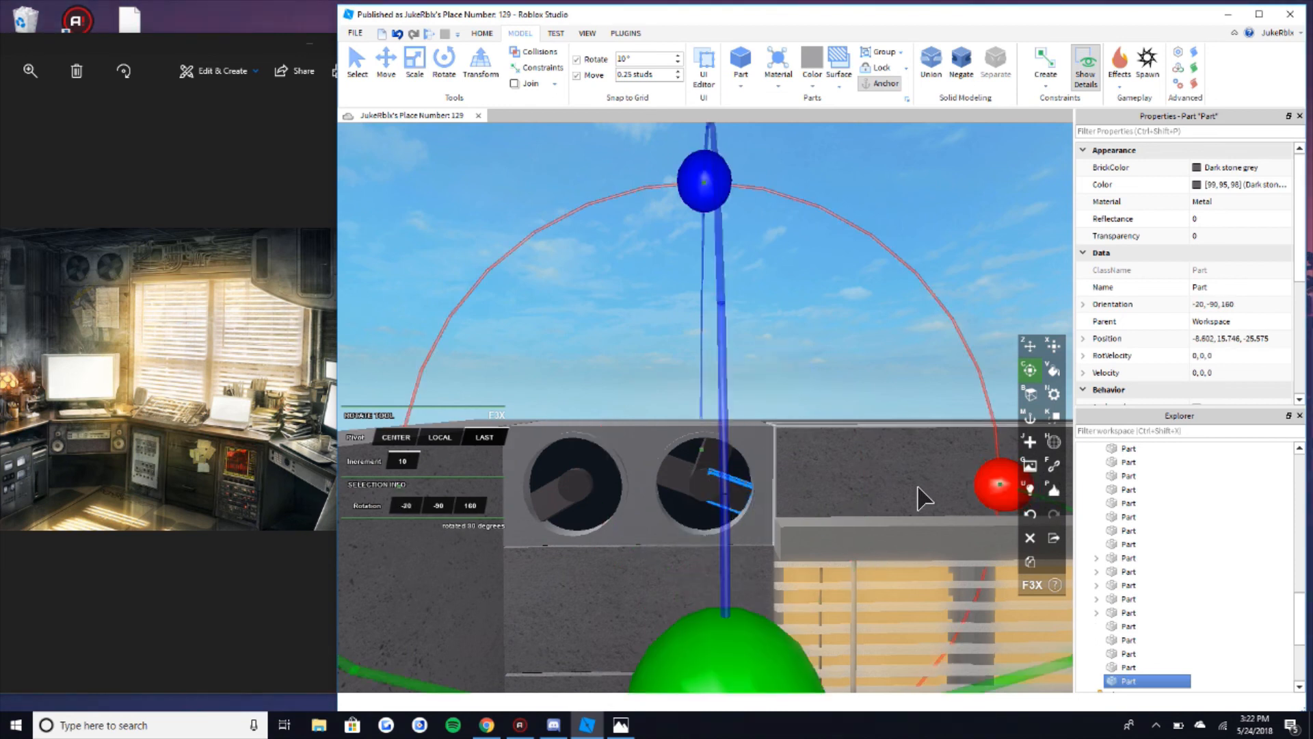
left_click_drag(998, 486, 704, 528)
Step: Duplicate the left vent's blade and rotate the copy 90 degrees around the hub centre, to an orientation of 60, 90, -20
left_click(579, 486)
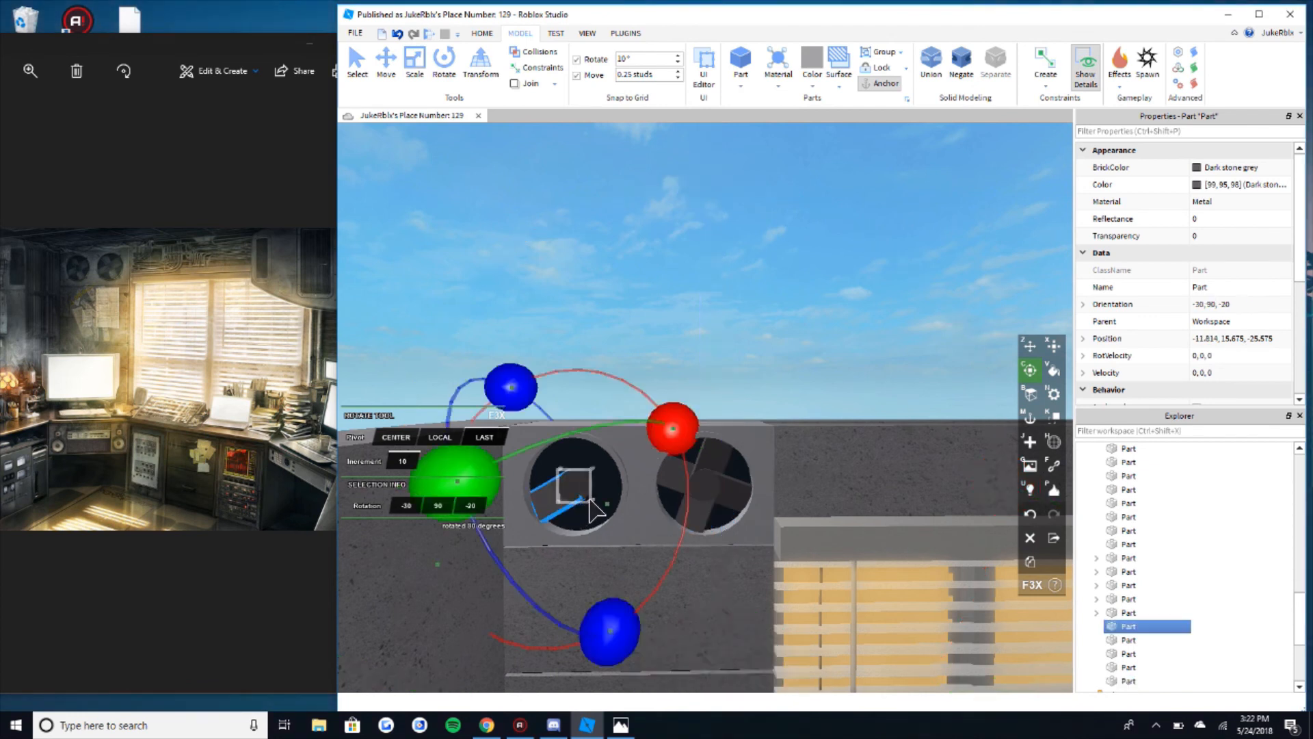
left_click(585, 498)
left_click_drag(878, 476, 575, 620)
Step: Add the left vent's third blade as a copy turned 90 degrees around the hub centre, to an orientation of 30, -90, 160
key("shift+c")
key("r")
scroll(732, 517, "up", 2)
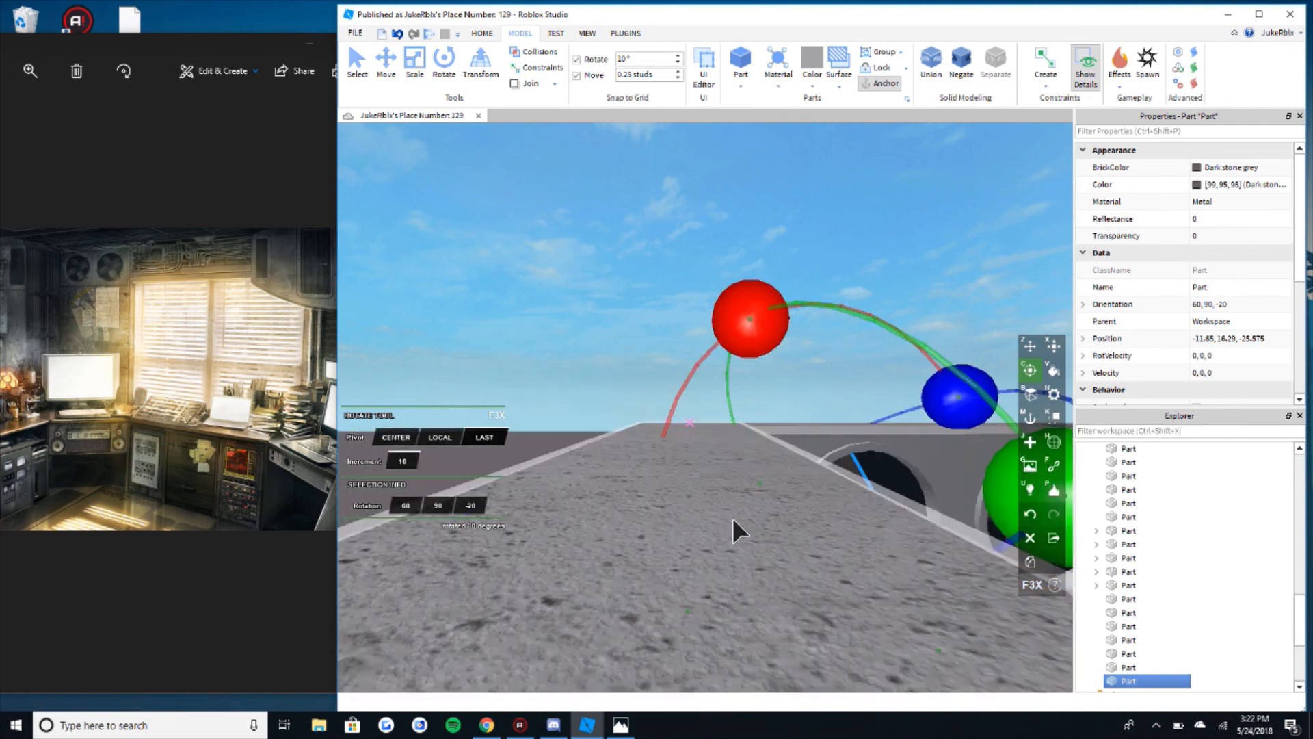
scroll(786, 537, "down", 1)
scroll(848, 585, "up", 3)
scroll(855, 621, "down", 2)
left_click(787, 621)
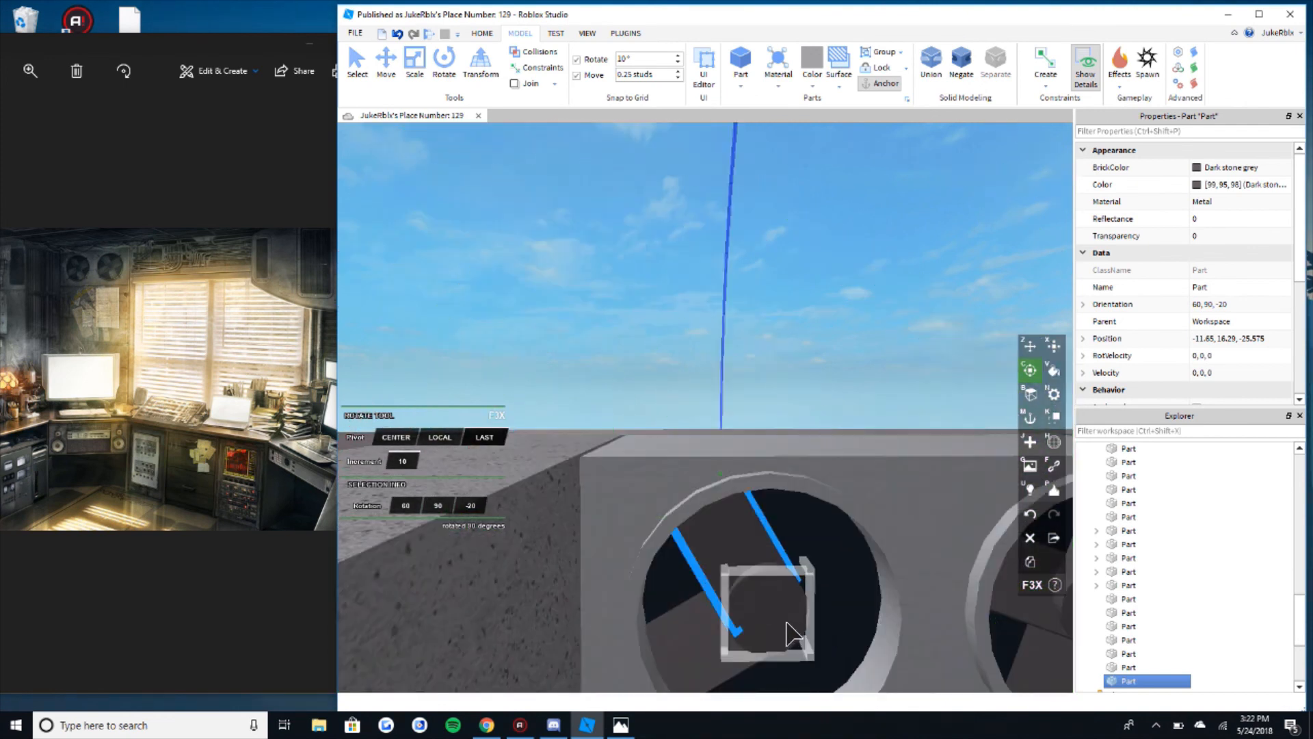
scroll(790, 548, "down", 2)
scroll(798, 410, "down", 2)
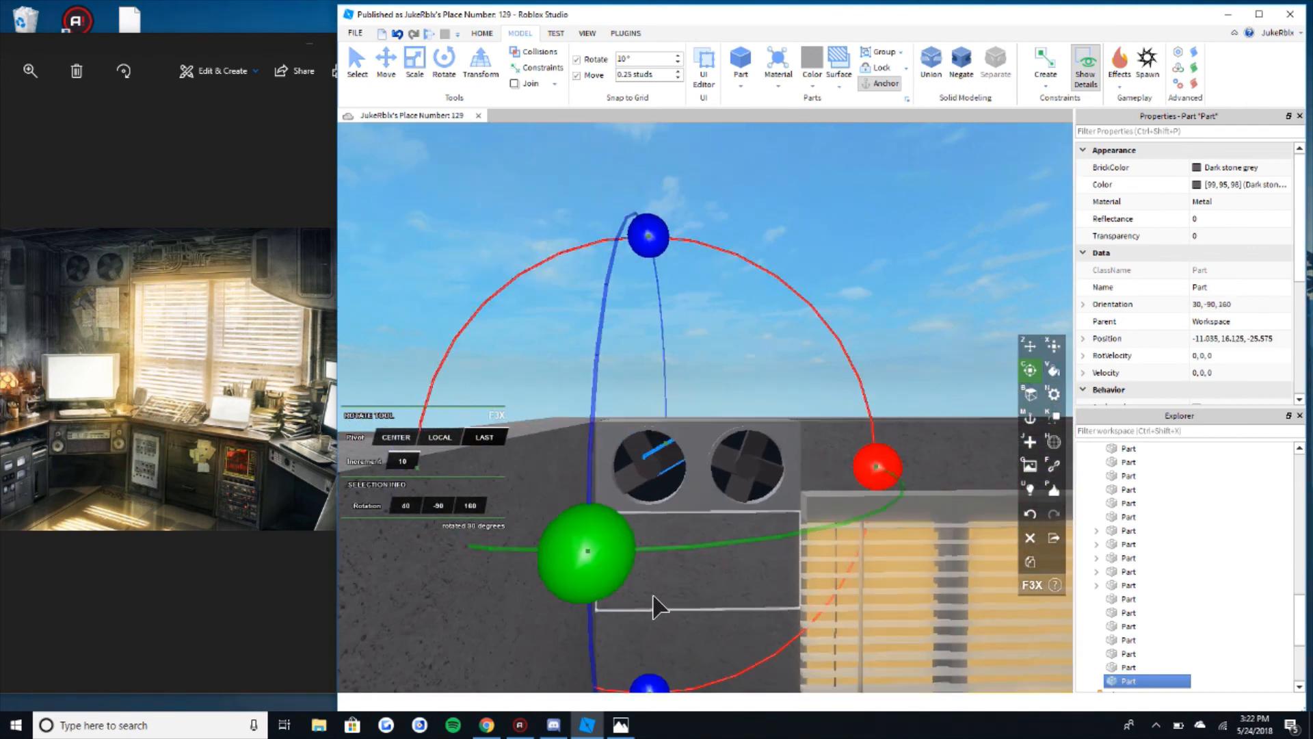
Step: Add the left vent's fourth blade as a copy rotated 90 degrees around the hub centre, to -60, -90, 160, and deselect it
left_click(658, 480)
left_click(658, 479)
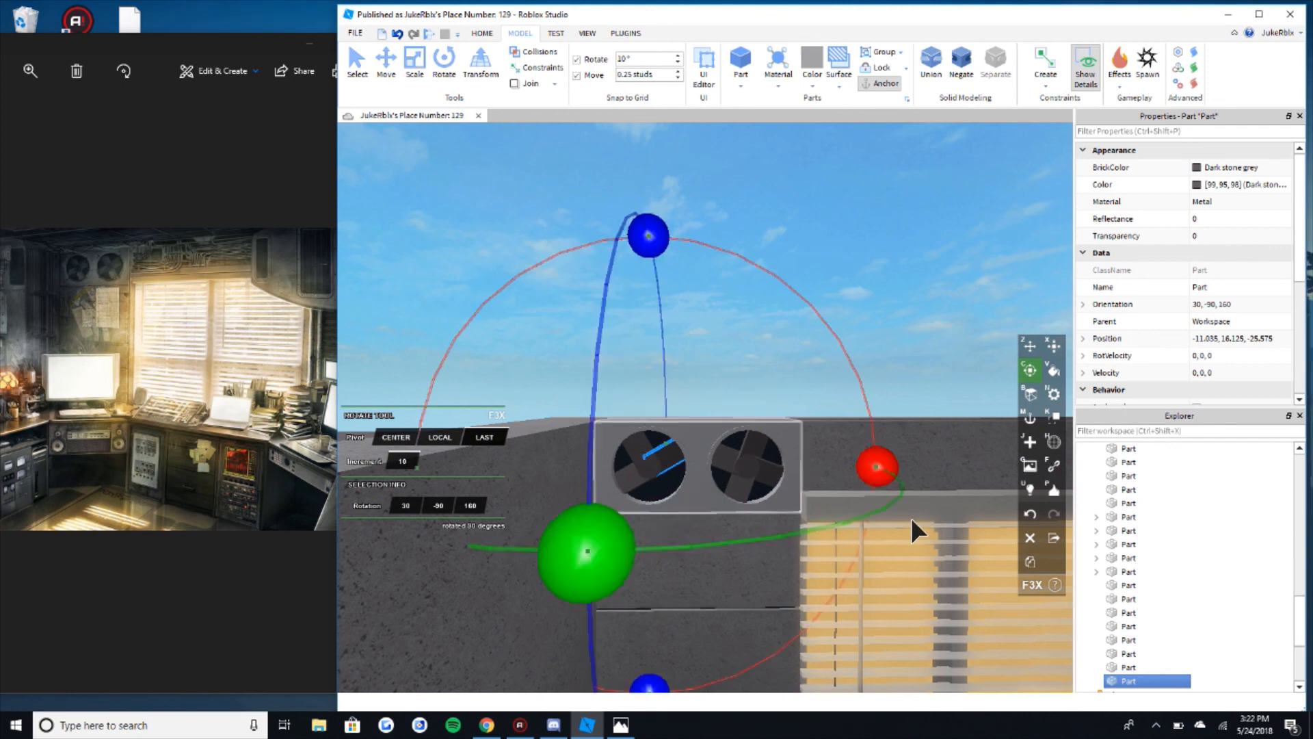
left_click(823, 353)
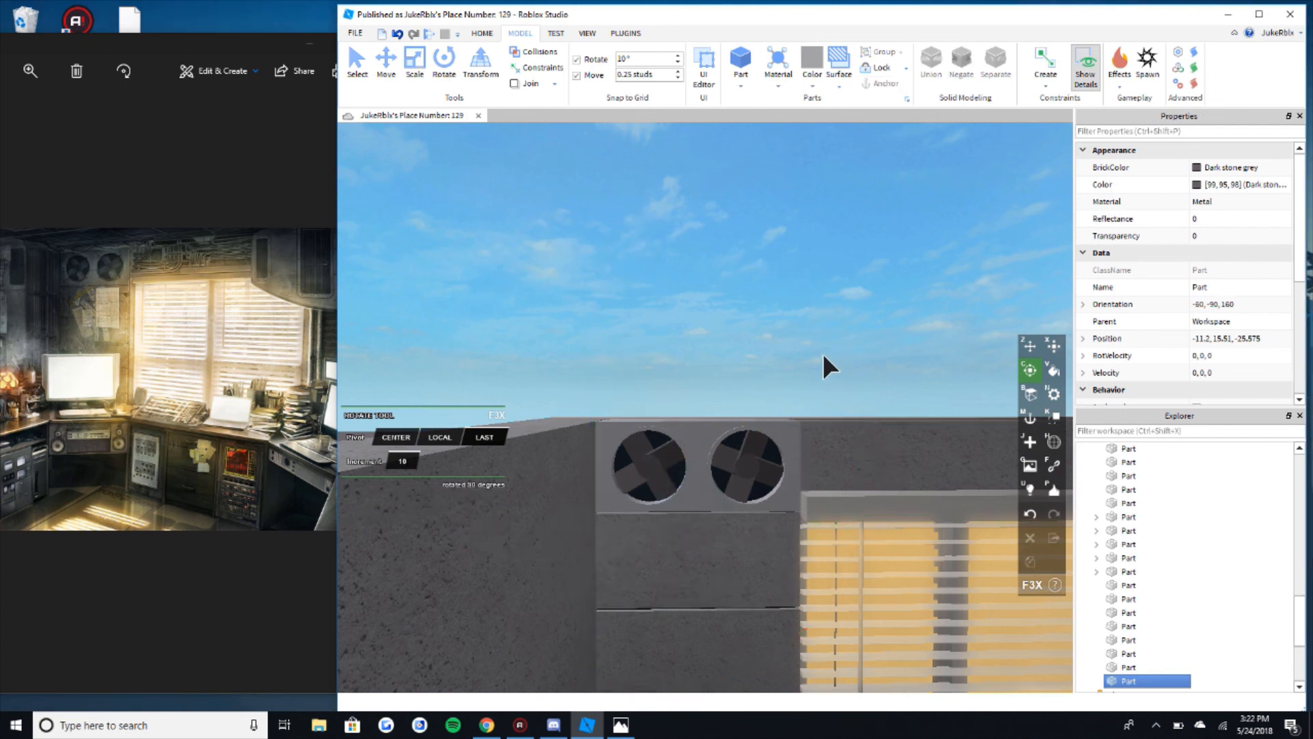
Step: Examine both four-bladed fans inside the vent housing from several distances and angles
key("z")
key("s")
key("d")
key("w")
key("a")
key("w")
key("q")
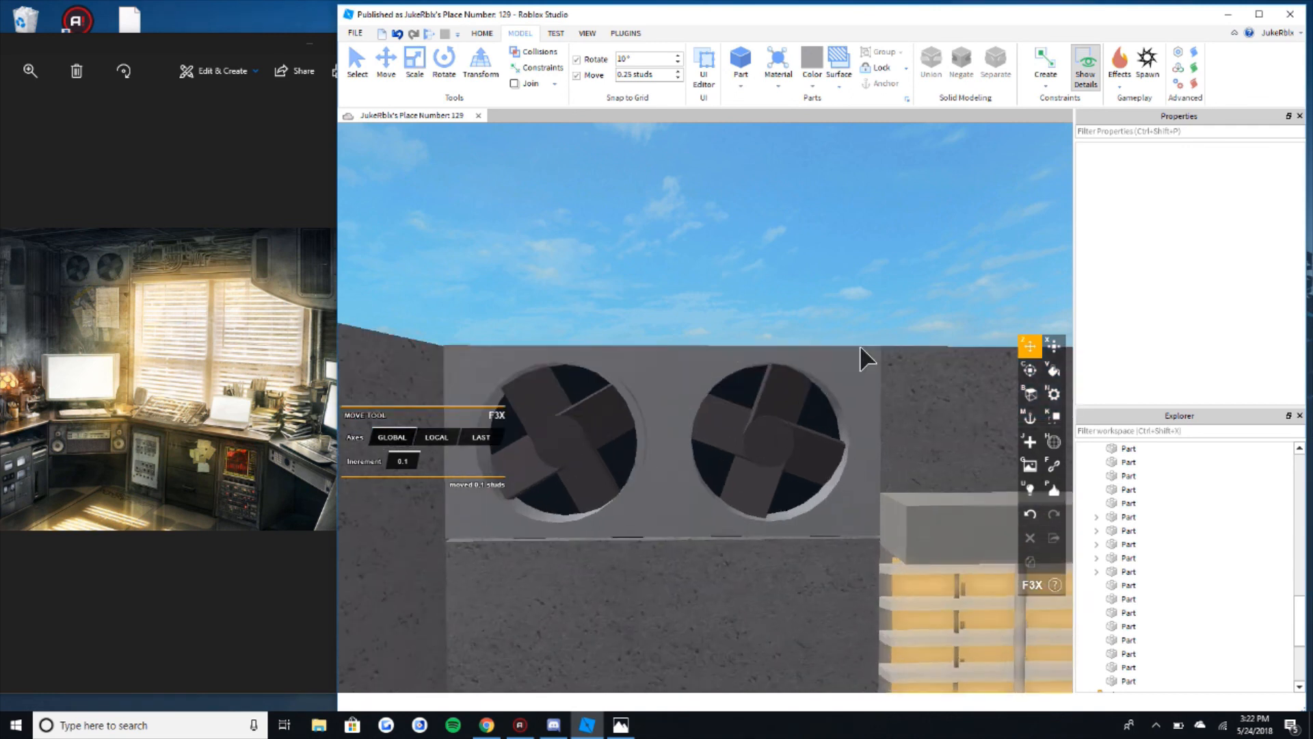
key("d")
key("s")
right_click_drag(846, 336, 845, 334)
key("q")
key("w")
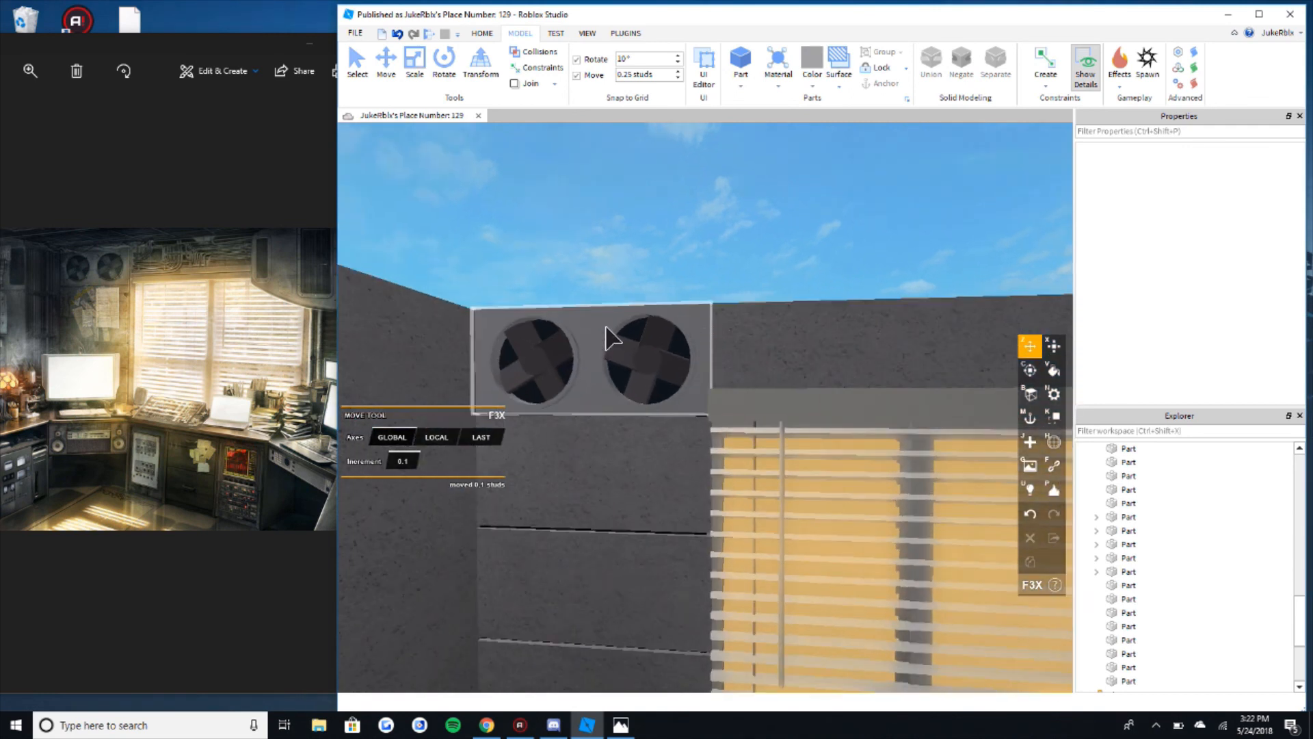
key("s")
key("s")
key("d")
key("a")
key("w")
key("e")
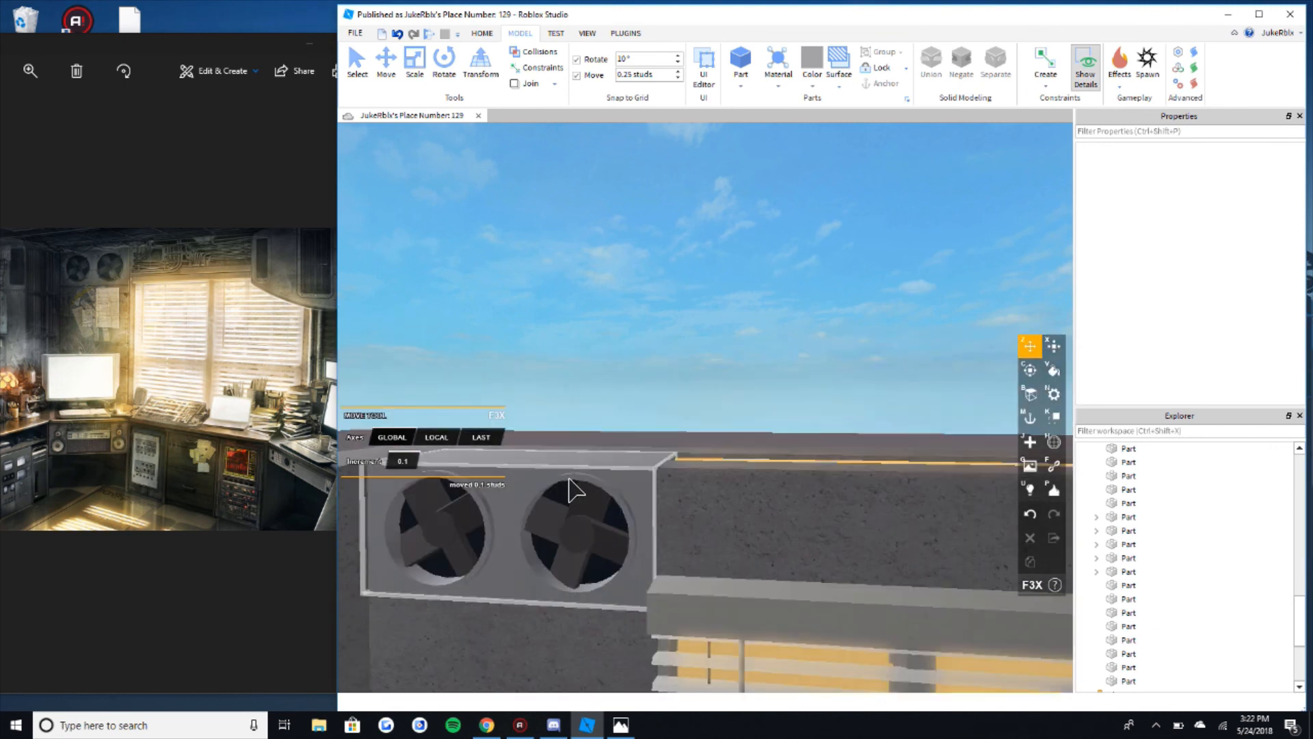
Step: Darken the twin-vent housing to the Light grey metallic colour, RGB 174, 175, 181, and deselect it
key("w")
key("a")
left_click(595, 496)
left_click(558, 516)
left_click(578, 490)
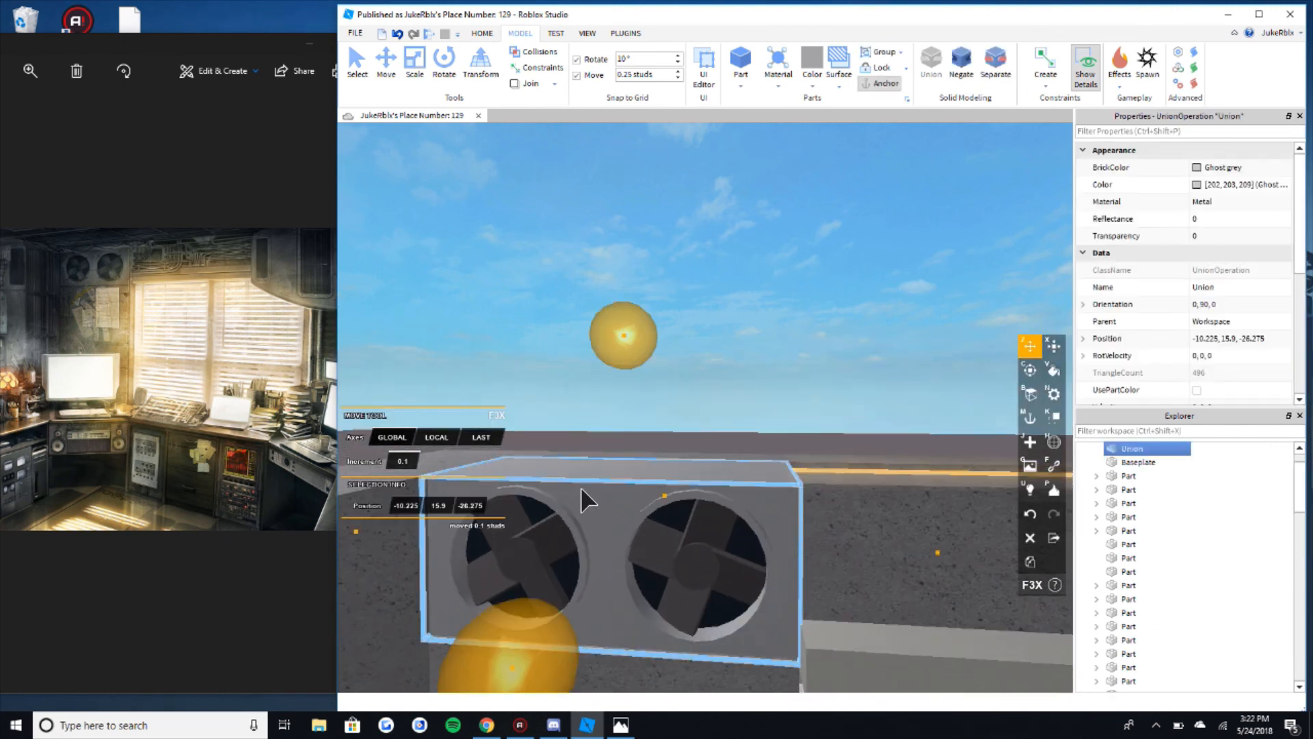
key("v")
left_click(354, 511)
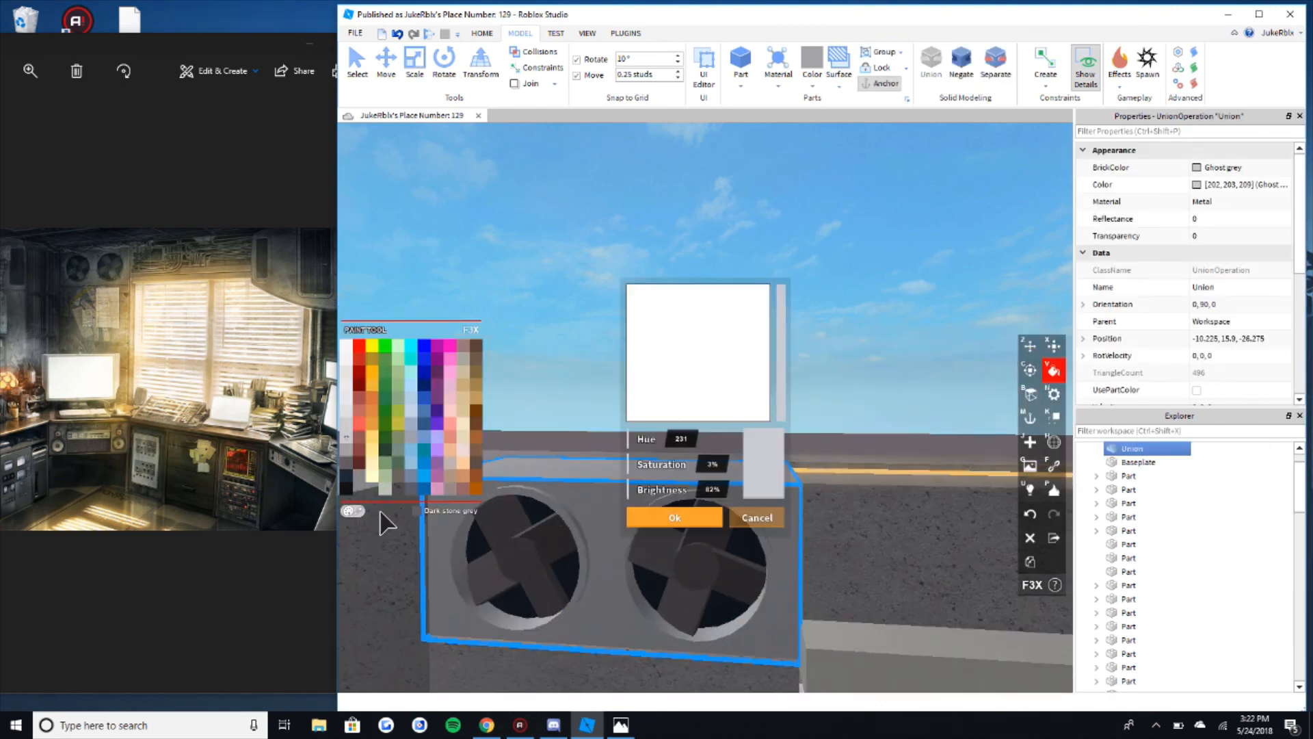
left_click(781, 320)
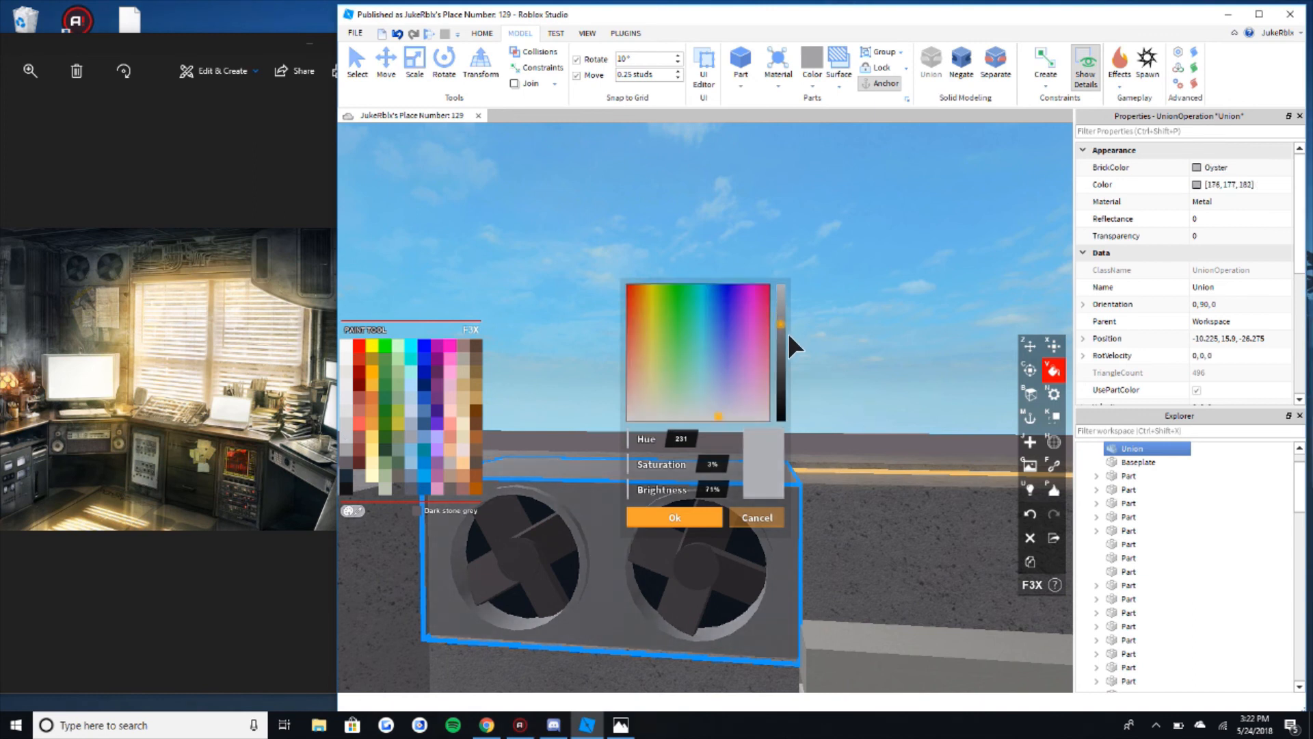
left_click(674, 517)
key("z")
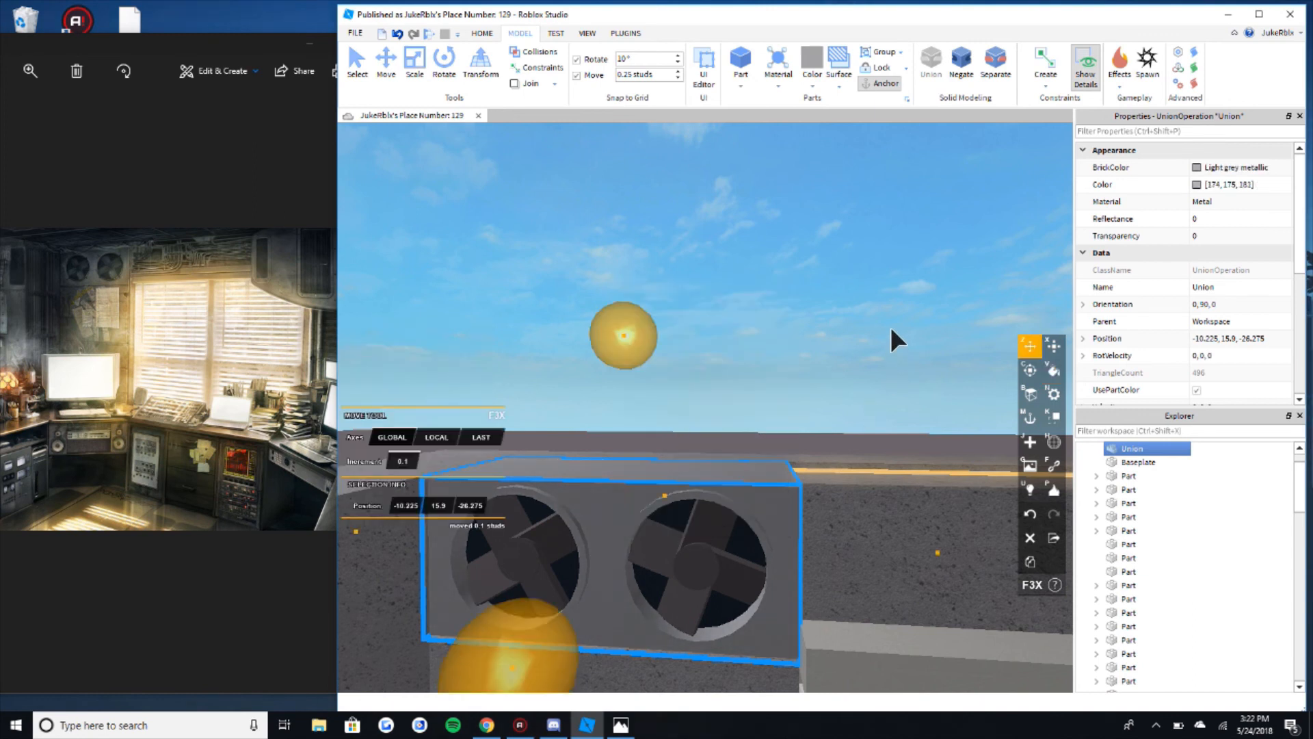
left_click(891, 328)
Step: Examine the window wall and its fans from farther back against the reference picture
key("s")
key("q")
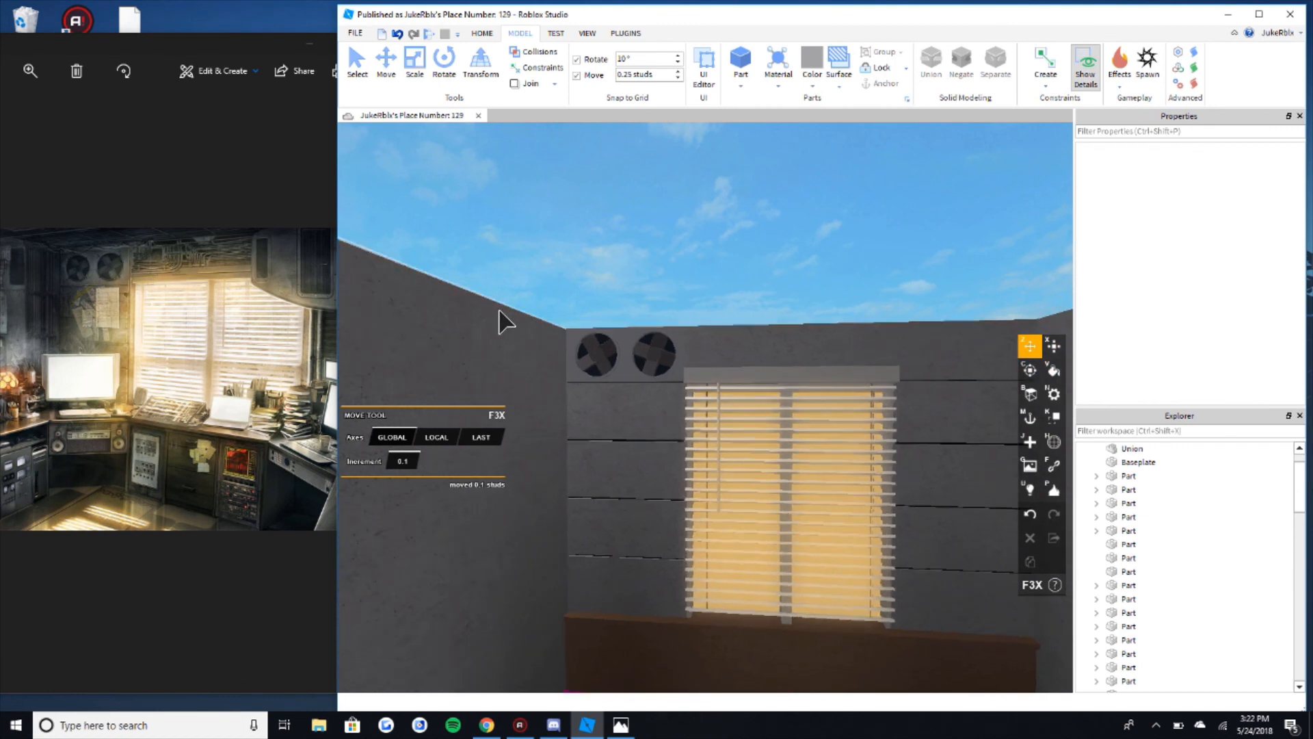
key("w")
key("a")
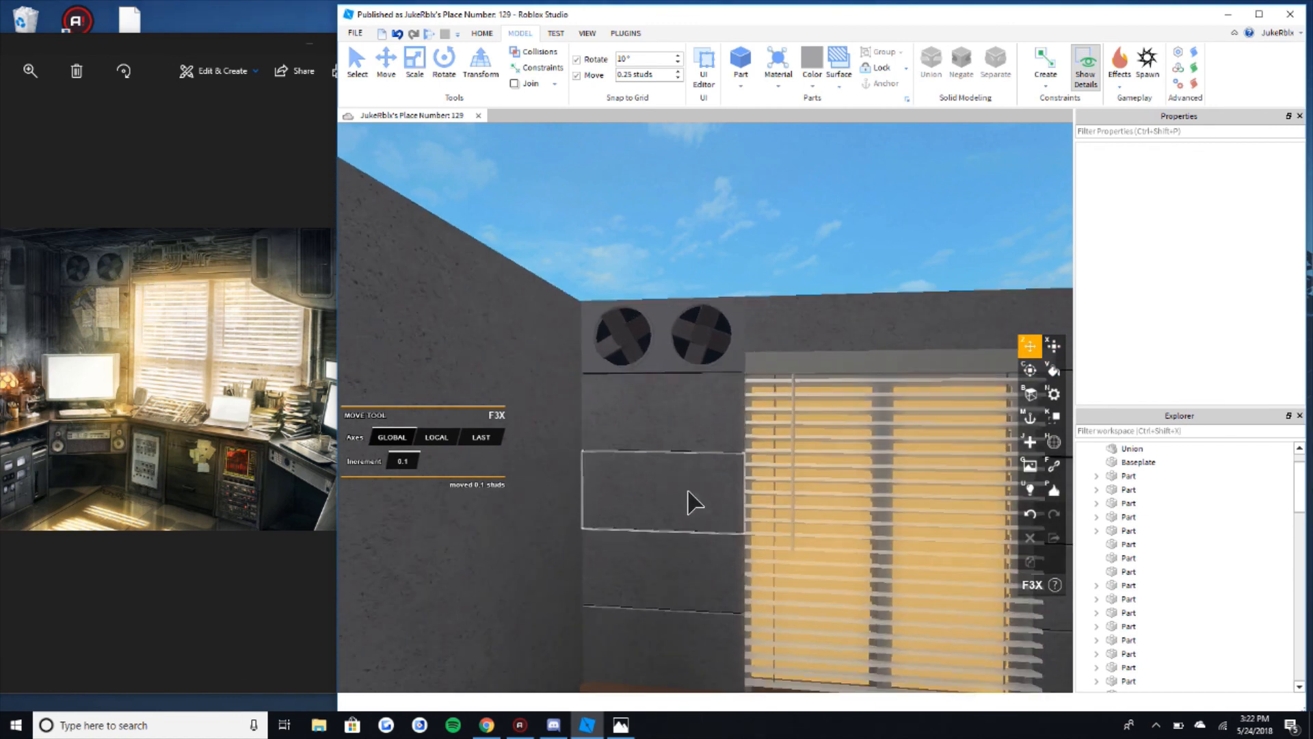
right_click_drag(692, 482, 694, 481)
key("d")
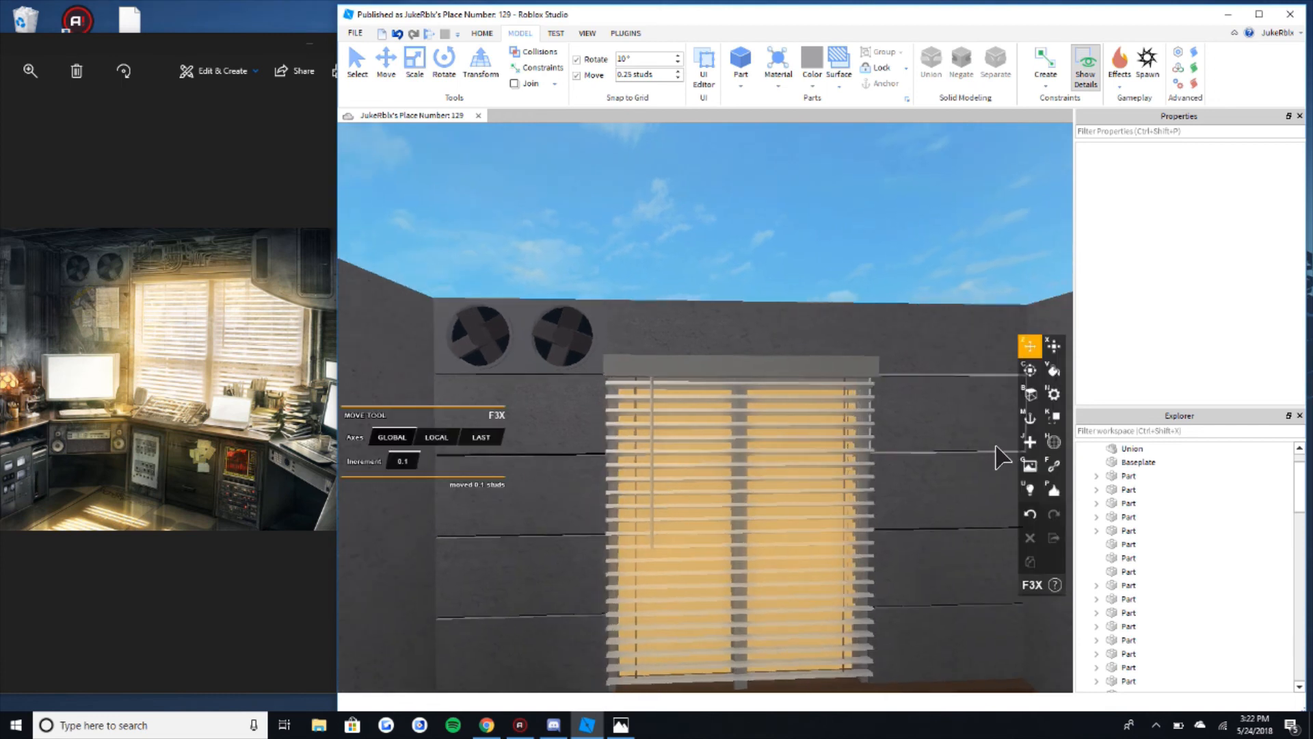
key("s")
key("a")
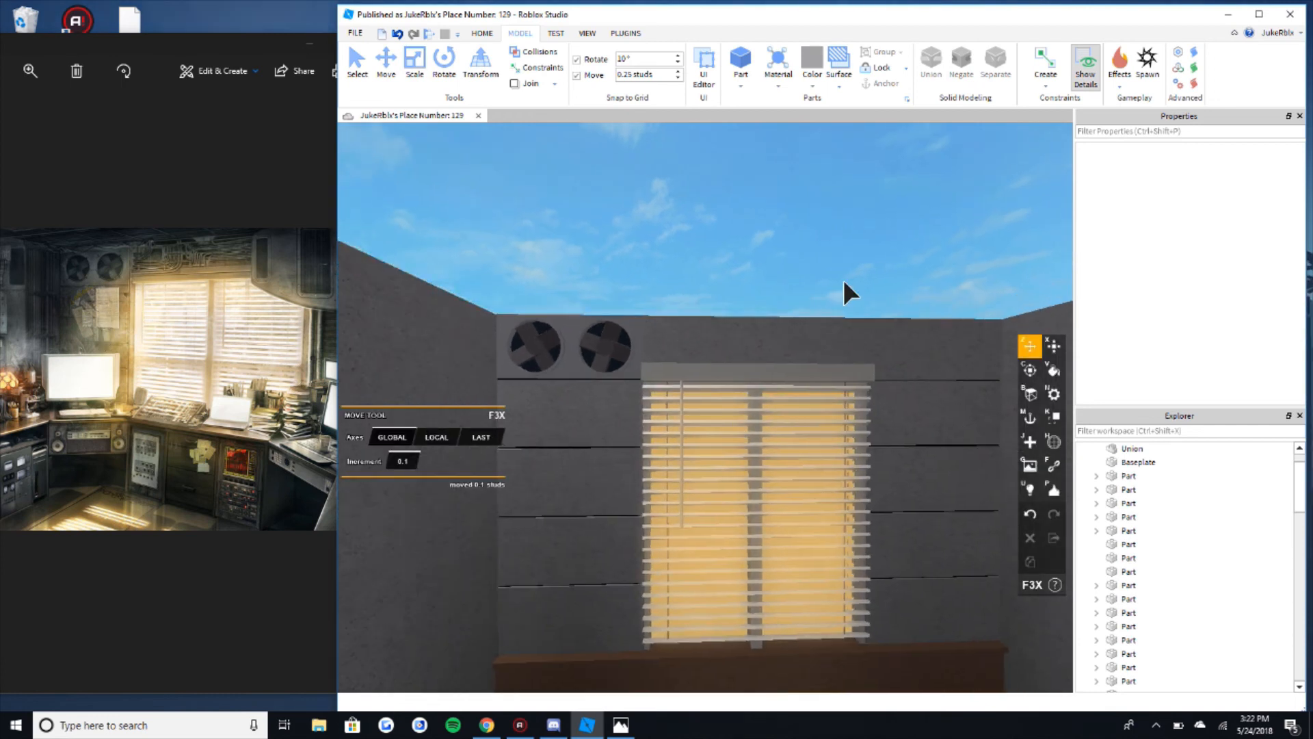
key("d")
Step: Duplicate the thin wooden trim below the window and raise the copy 1.5 studs to a height of 6.6
left_click(781, 649)
left_click(778, 657)
right_click_drag(778, 658, 780, 655)
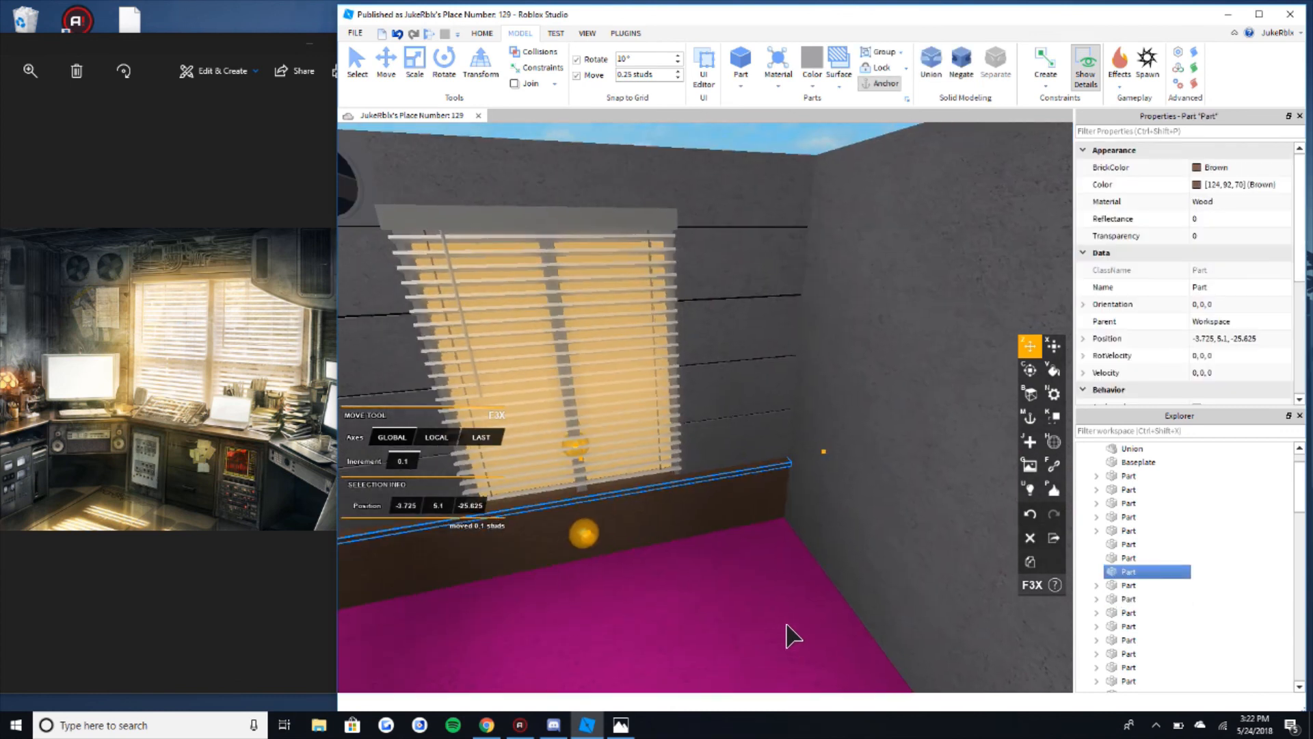
key("w")
key("a")
key("ctrl+d")
left_click_drag(618, 455, 641, 413)
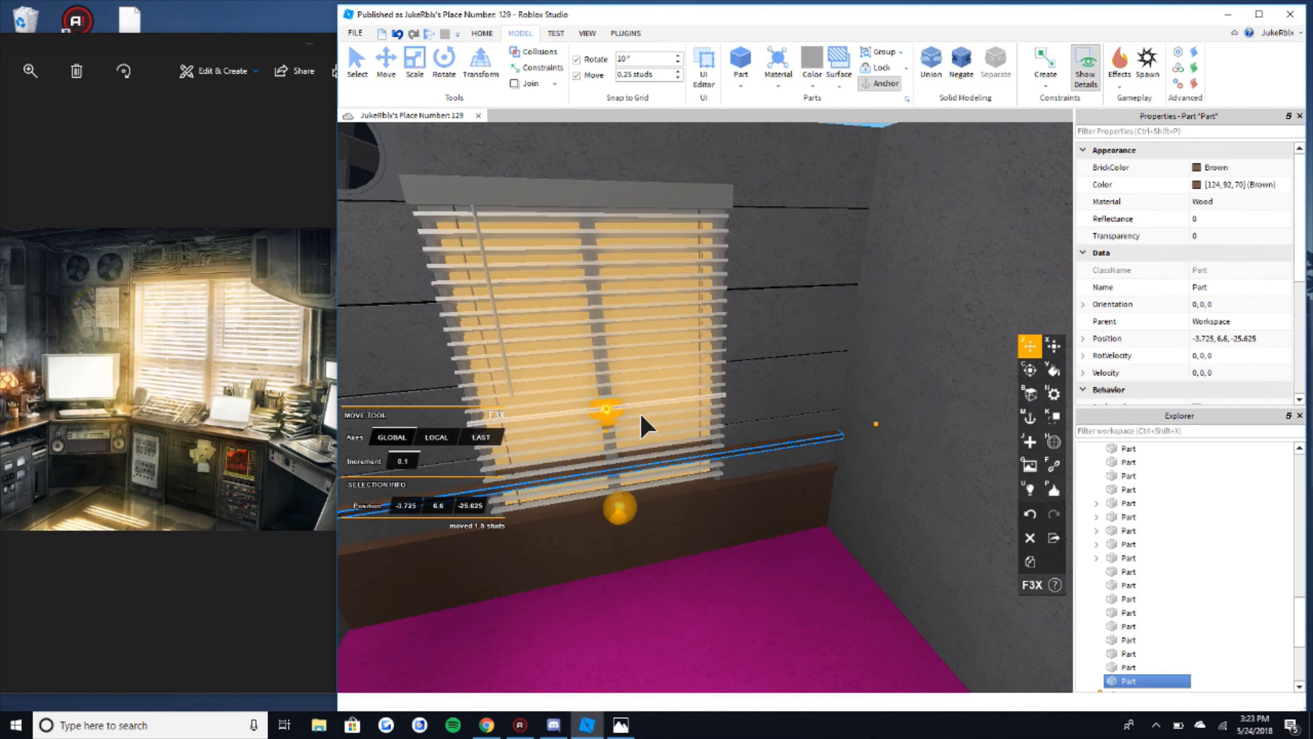
Step: Shorten the raised trim copy by 13.1 studs from its window end, leaving a board 4.9 studs long beside the window
key("x")
right_click_drag(714, 445, 711, 445)
key("d")
left_click_drag(479, 501, 764, 494)
key("w")
right_click_drag(740, 484, 723, 477)
key("s")
key("a")
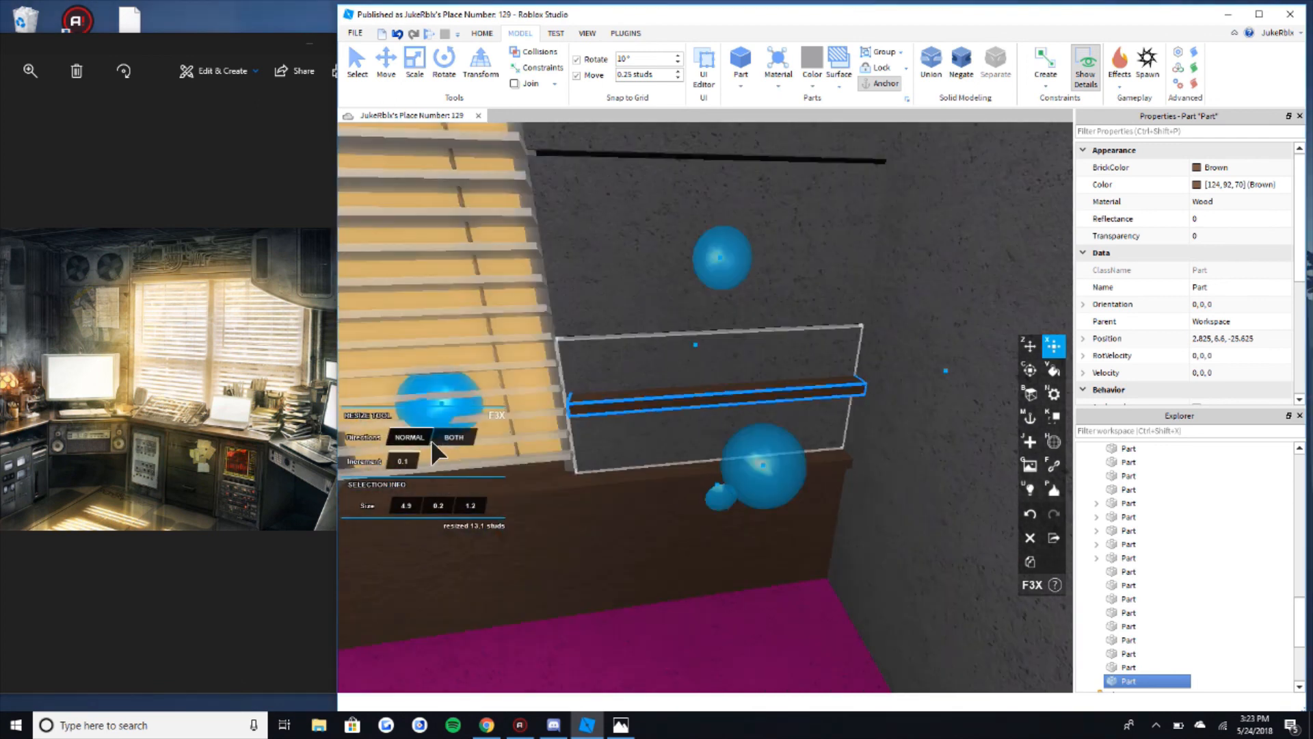
Step: Extend the board's window end to a length of 5 studs, and shorten it evenly from both ends to 3.6 studs
scroll(634, 450, "up", 5)
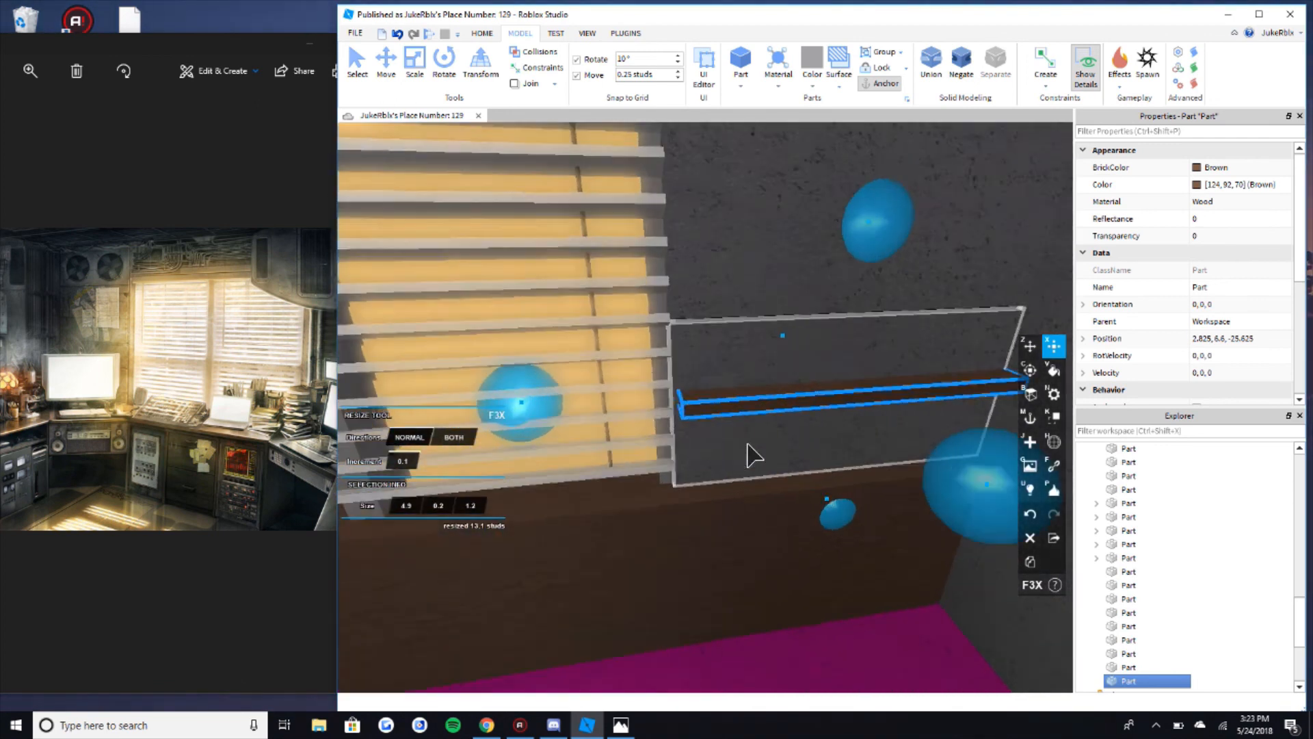
left_click_drag(501, 408, 480, 411)
scroll(435, 462, "down", 5)
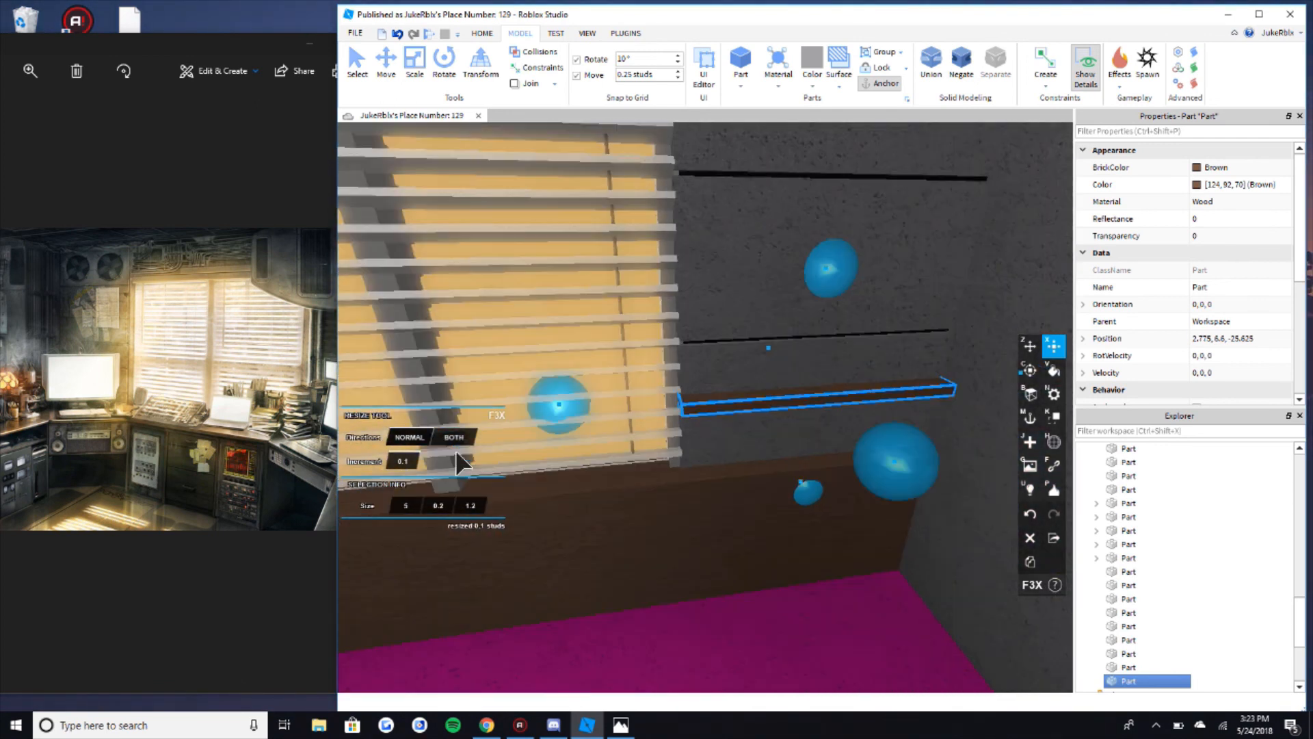
left_click_drag(559, 427, 521, 422)
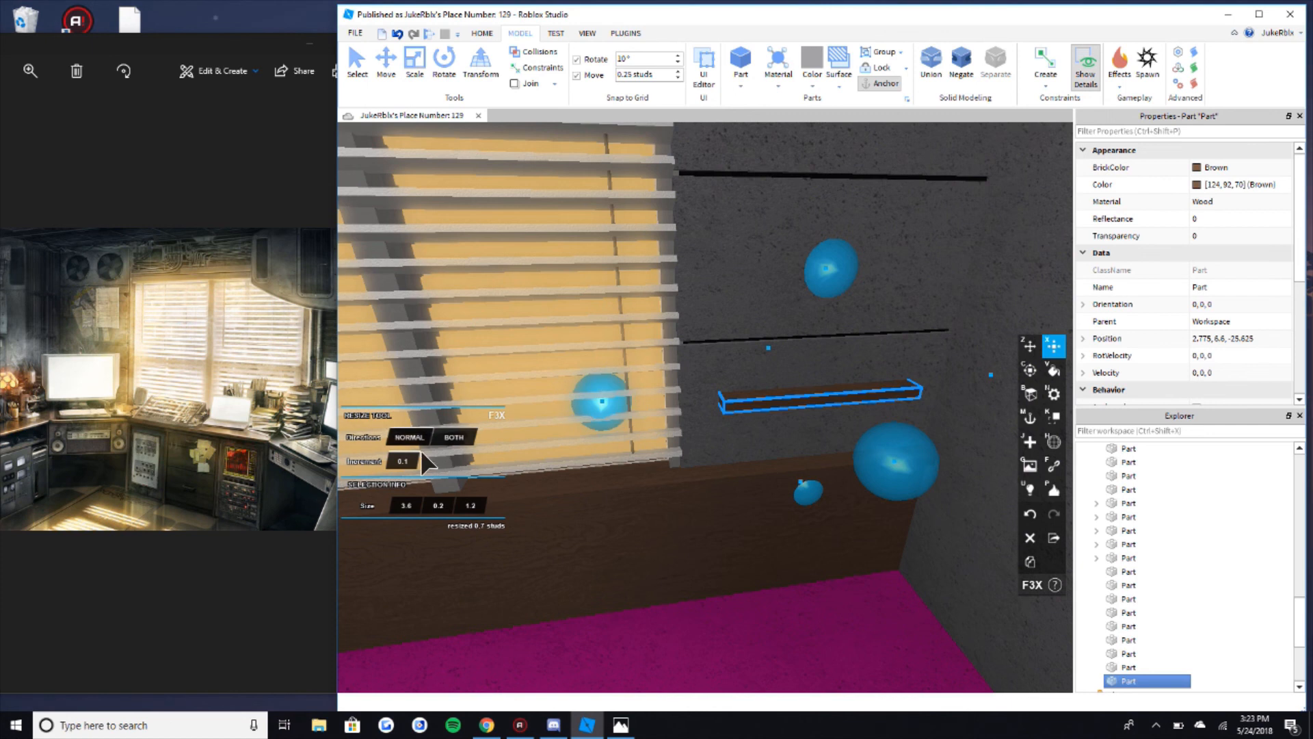
Step: Lower the board 0.2 studs and thicken it upward to 0.4 studs
scroll(547, 466, "down", 3)
key("z")
left_click_drag(766, 508, 767, 514)
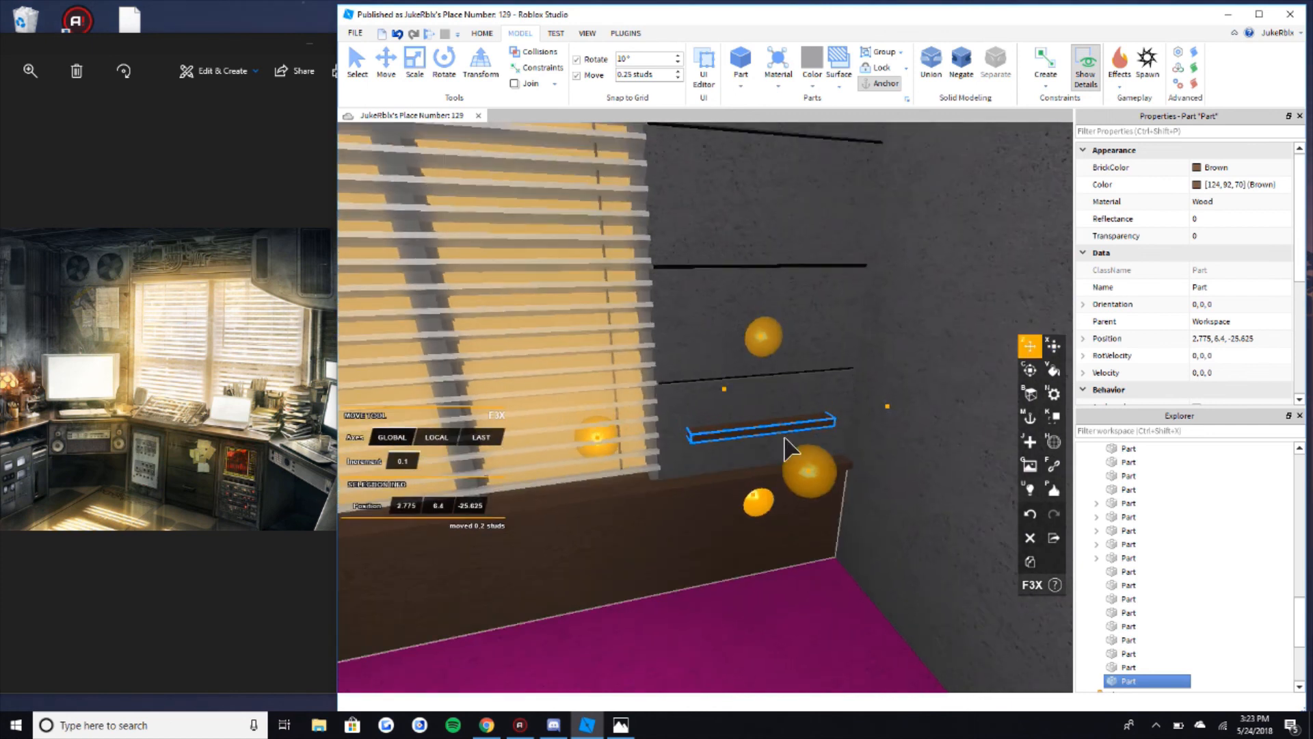
scroll(785, 438, "down", 2)
right_click_drag(784, 438, 770, 440)
key("x")
left_click_drag(753, 426, 755, 427)
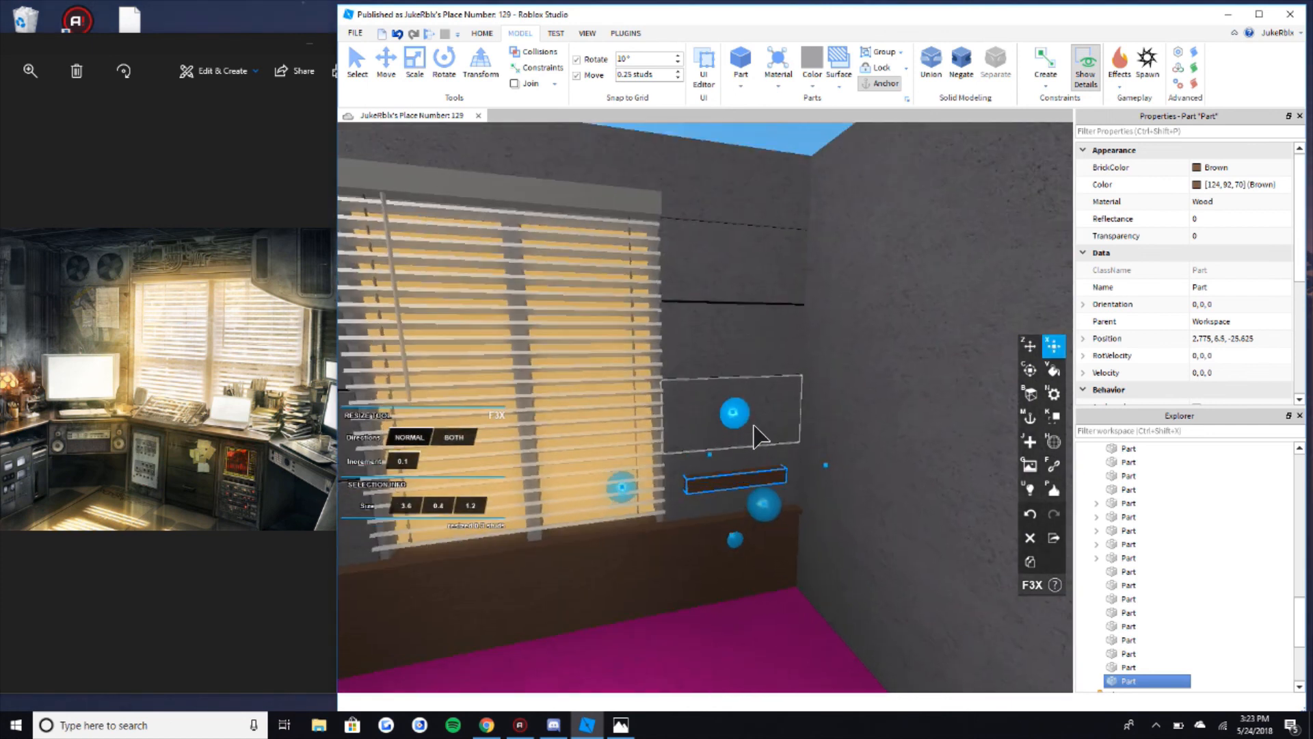
Step: Extend the board's front edge into the room and trim 0.8 studs off its back, giving a depth of 2 studs
key("a")
right_click_drag(758, 434, 757, 433)
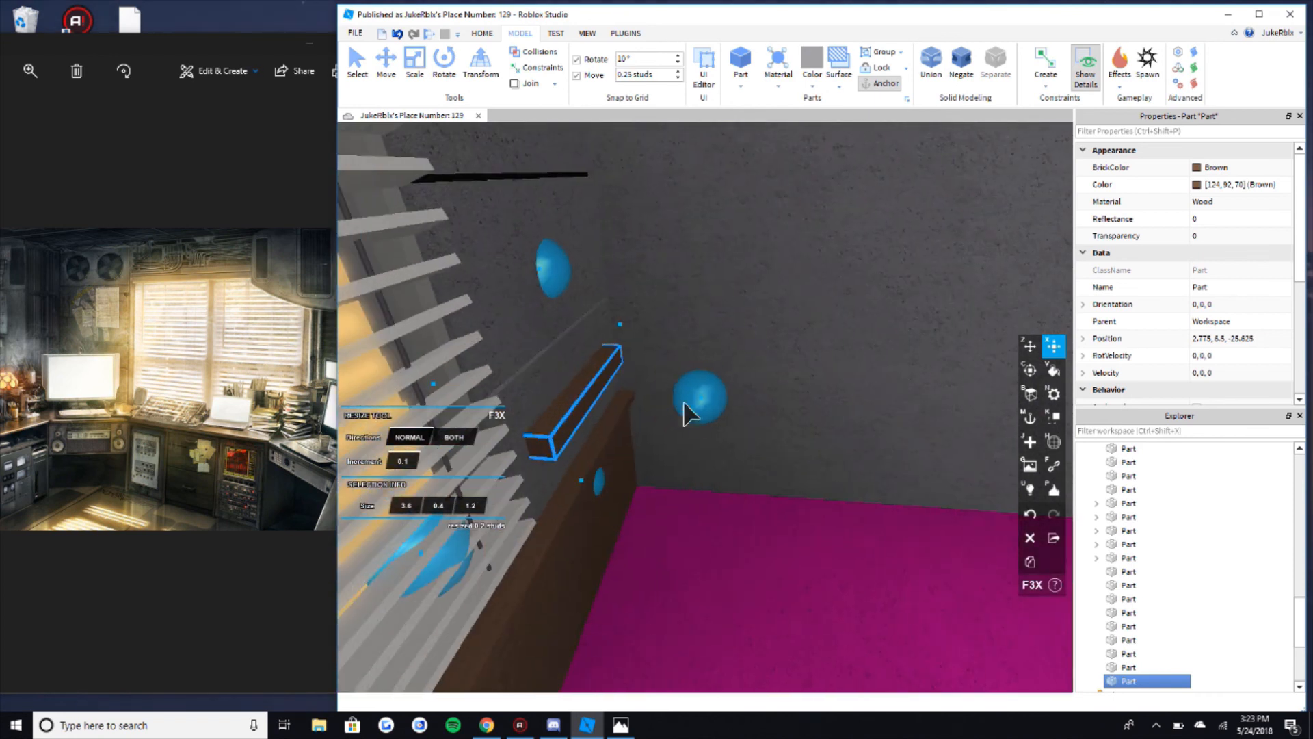
left_click_drag(685, 406, 771, 425)
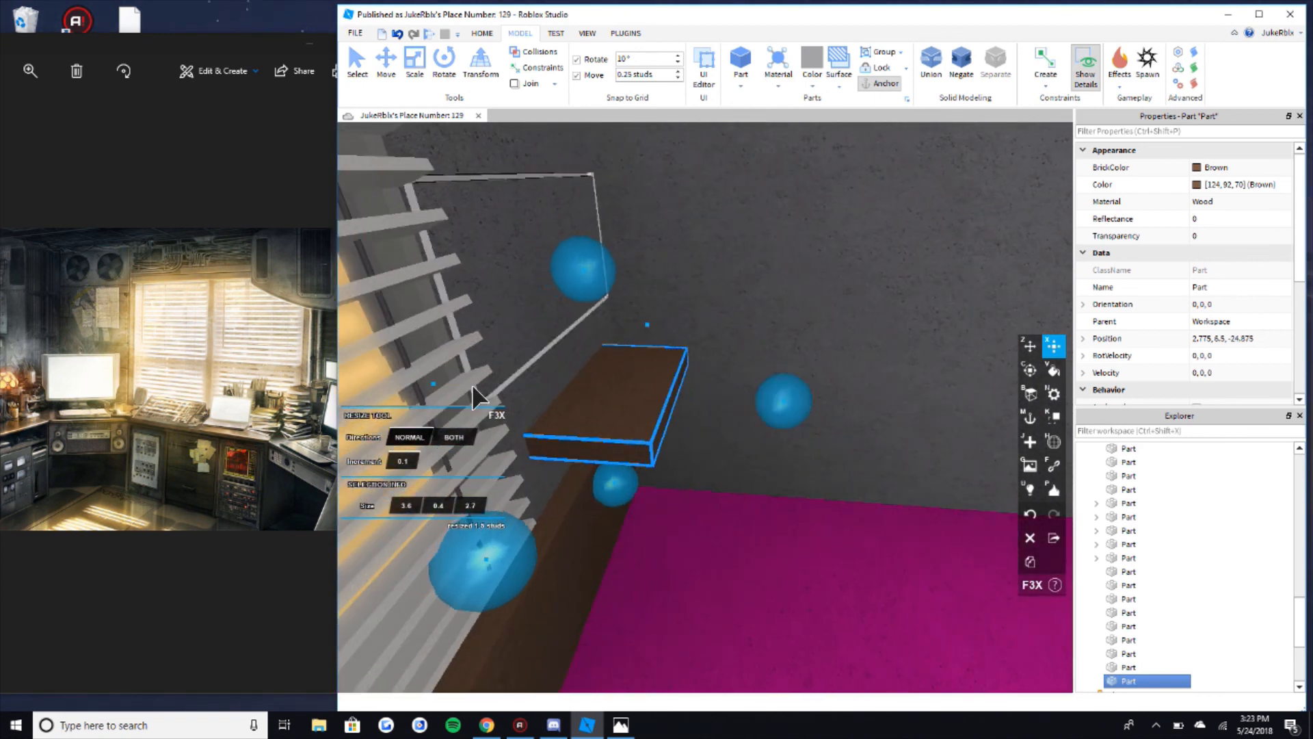
left_click_drag(450, 389, 490, 401)
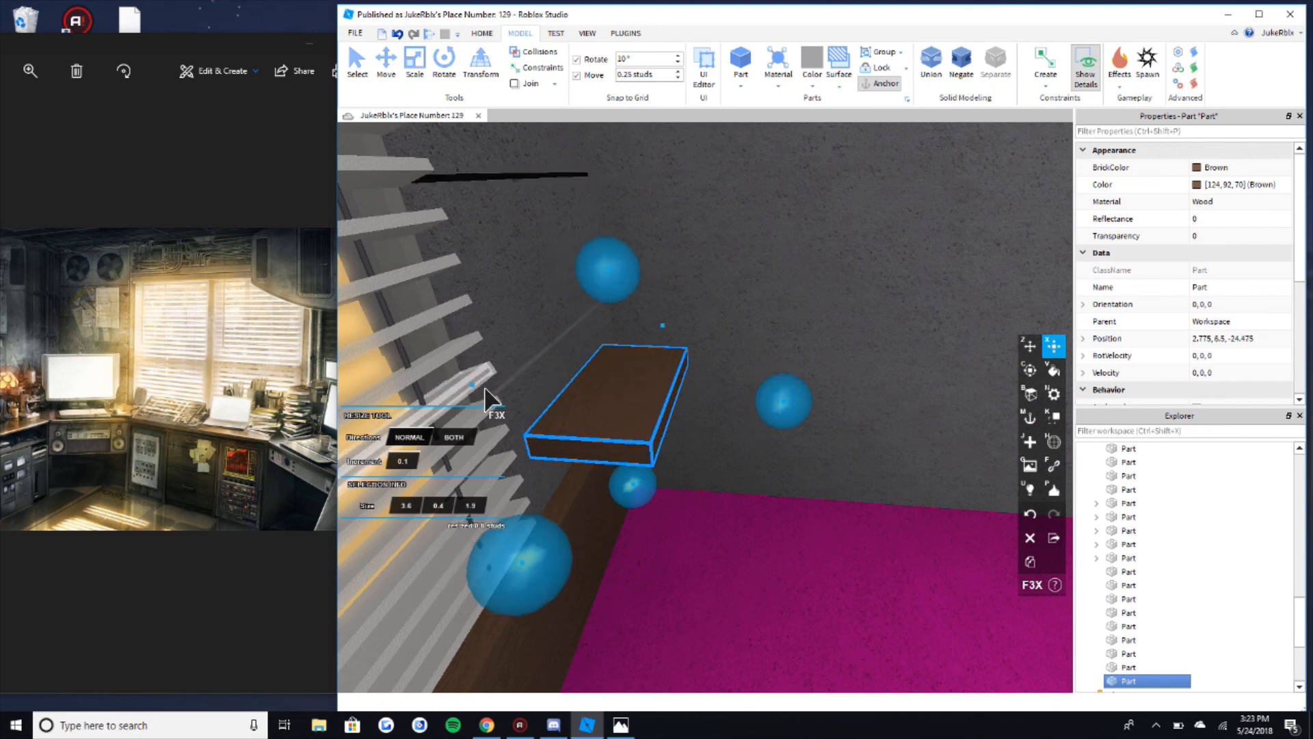
left_click_drag(801, 409, 815, 409)
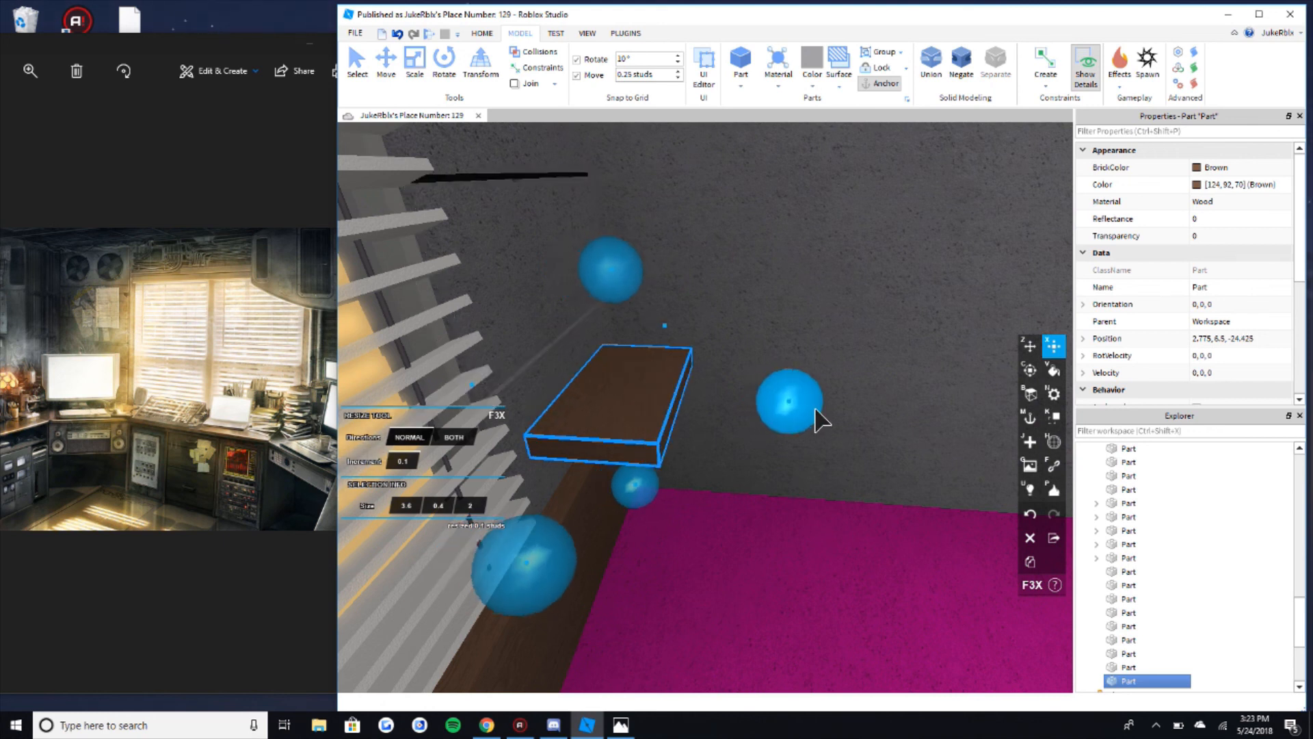
key("d")
right_click_drag(814, 410, 814, 407)
key("d")
key("s")
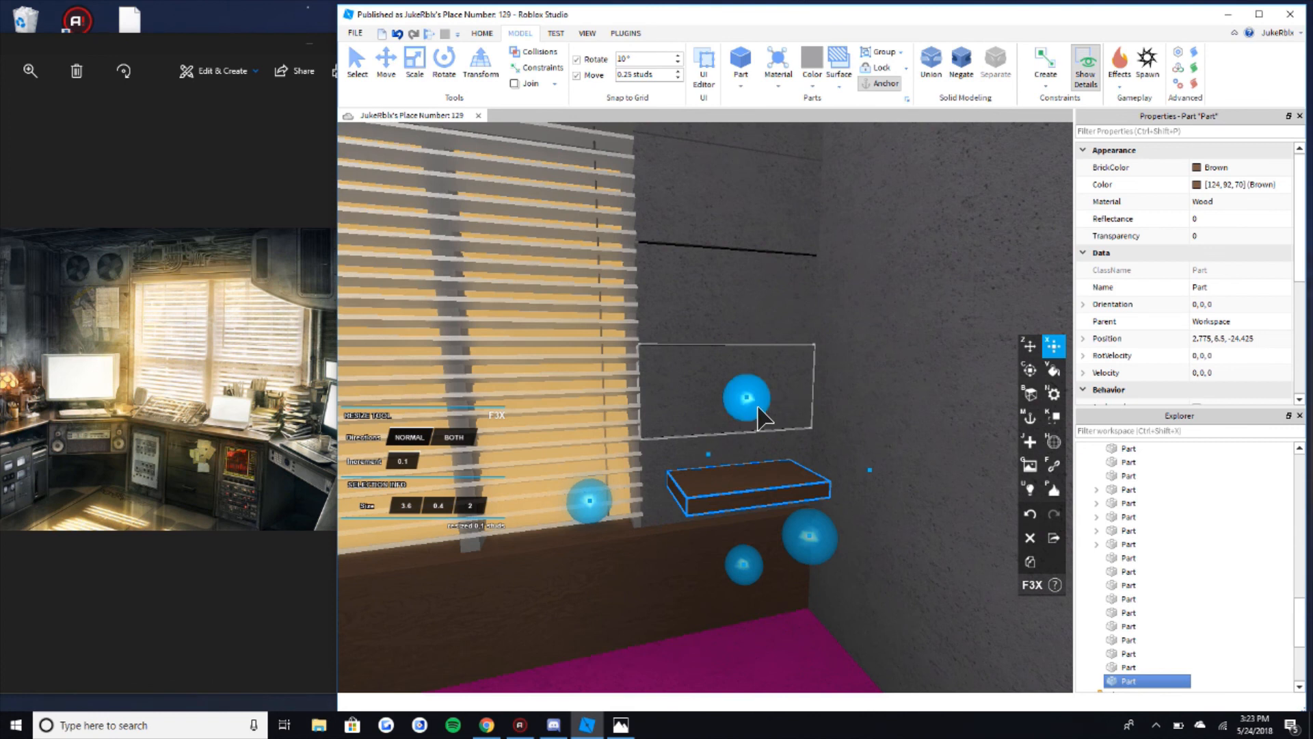
key("z")
left_click_drag(758, 407, 773, 388)
key("Delete")
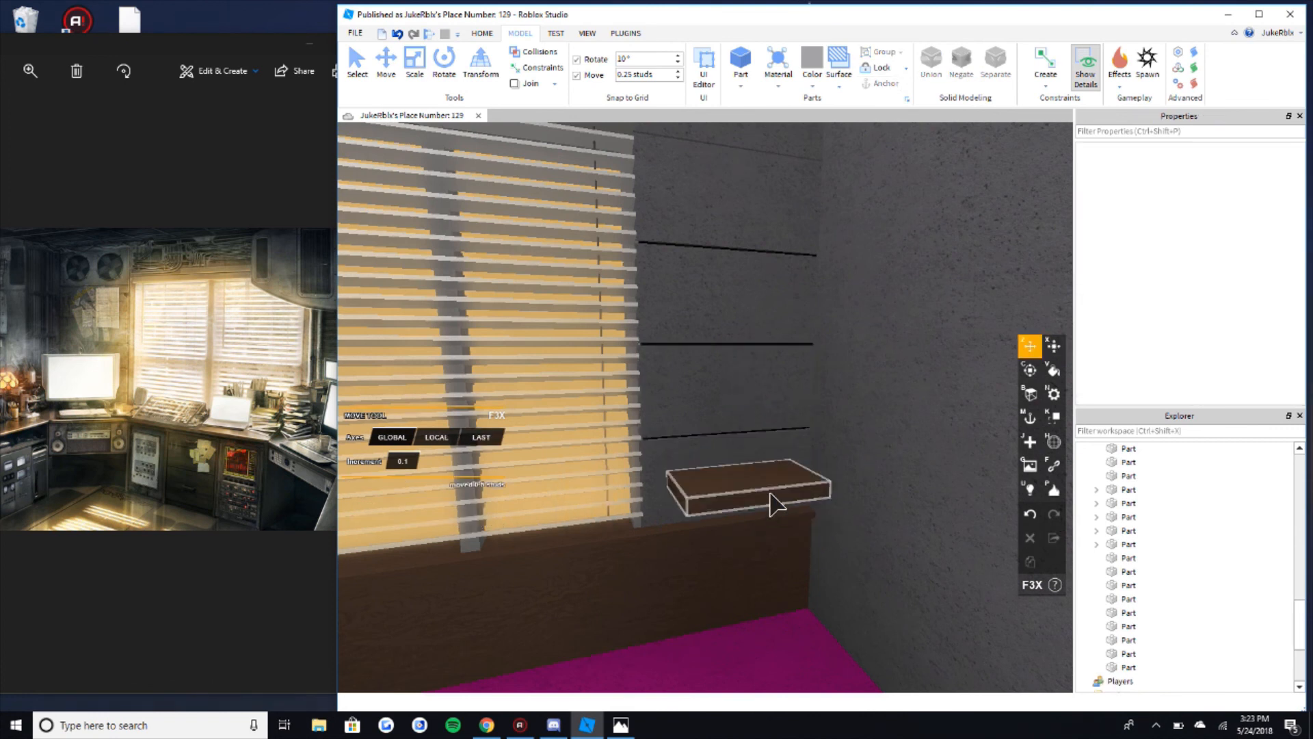
Step: Trim 0.2 studs off the front of the board beside the window, setting its depth to 1.8 studs
left_click(771, 494)
right_click_drag(772, 495, 790, 501)
key("a")
key("x")
left_click_drag(684, 476, 669, 472)
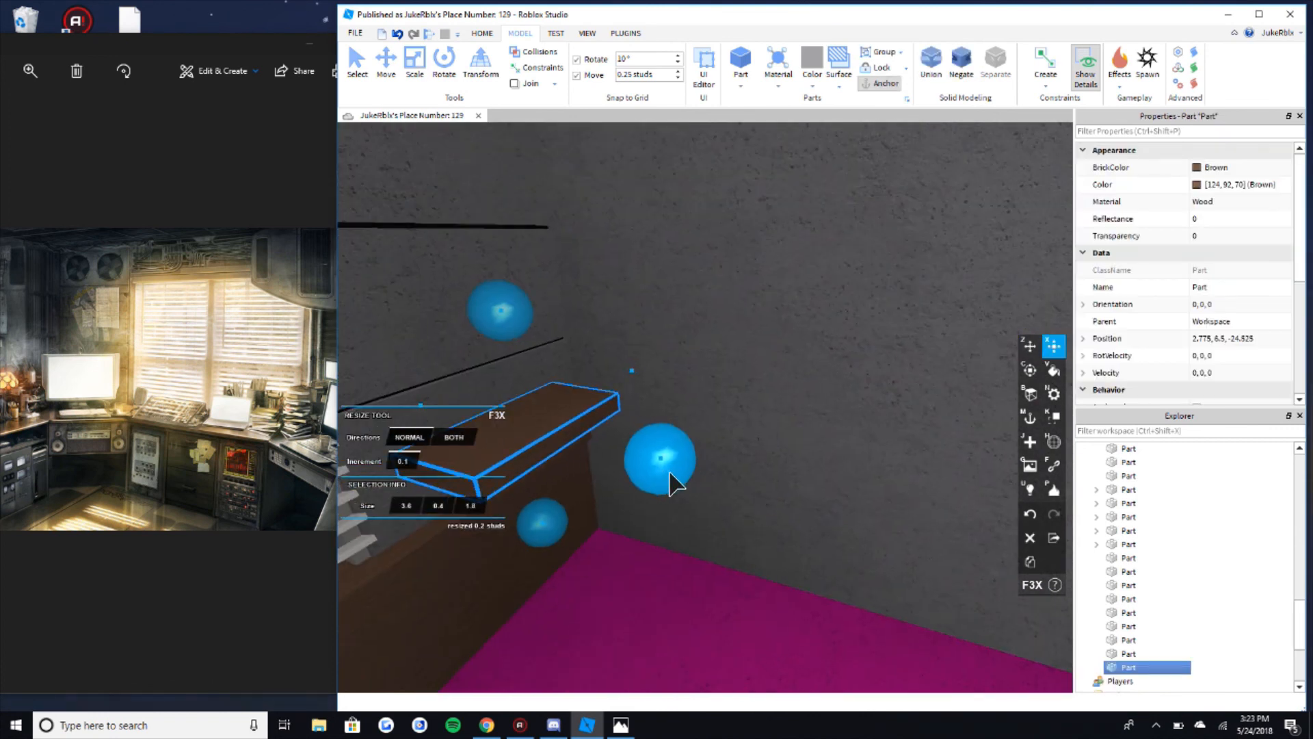
Step: Duplicate the board and raise the copy 0.4 studs so it stacks directly on top, at a height of 6.9
key("z")
right_click_drag(649, 405, 636, 397)
key("ctrl+d")
left_click_drag(659, 314, 660, 296)
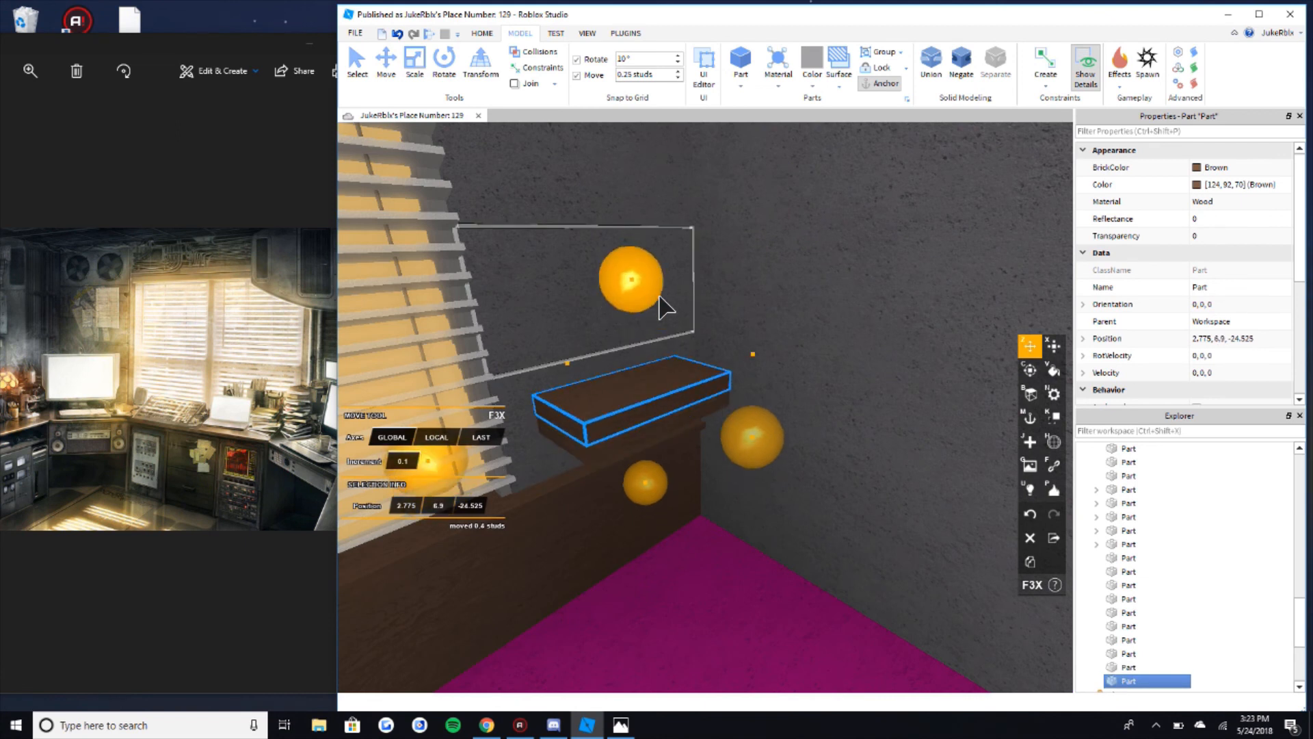
Step: Trim 3.2 studs off the length of the upper board so only a 0.4-stud-wide block remains at the window end
key("x")
left_click_drag(754, 359, 703, 372)
key("d")
right_click_drag(703, 372, 697, 369)
left_click_drag(703, 371, 777, 363)
right_click_drag(776, 355, 726, 421)
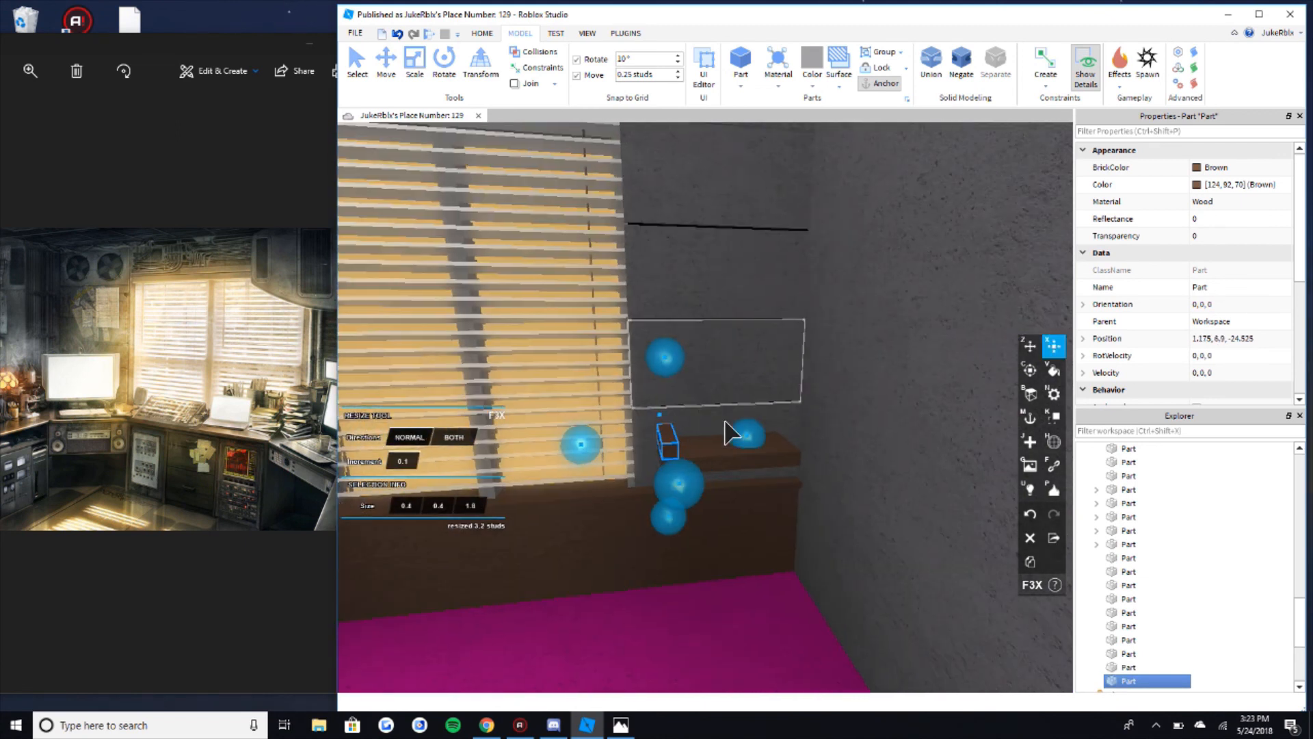
Step: Duplicate the small block and move the copy 3.2 studs to the side-wall end of the lower board
key("z")
left_click_drag(753, 444, 864, 440)
right_click_drag(865, 440, 787, 477)
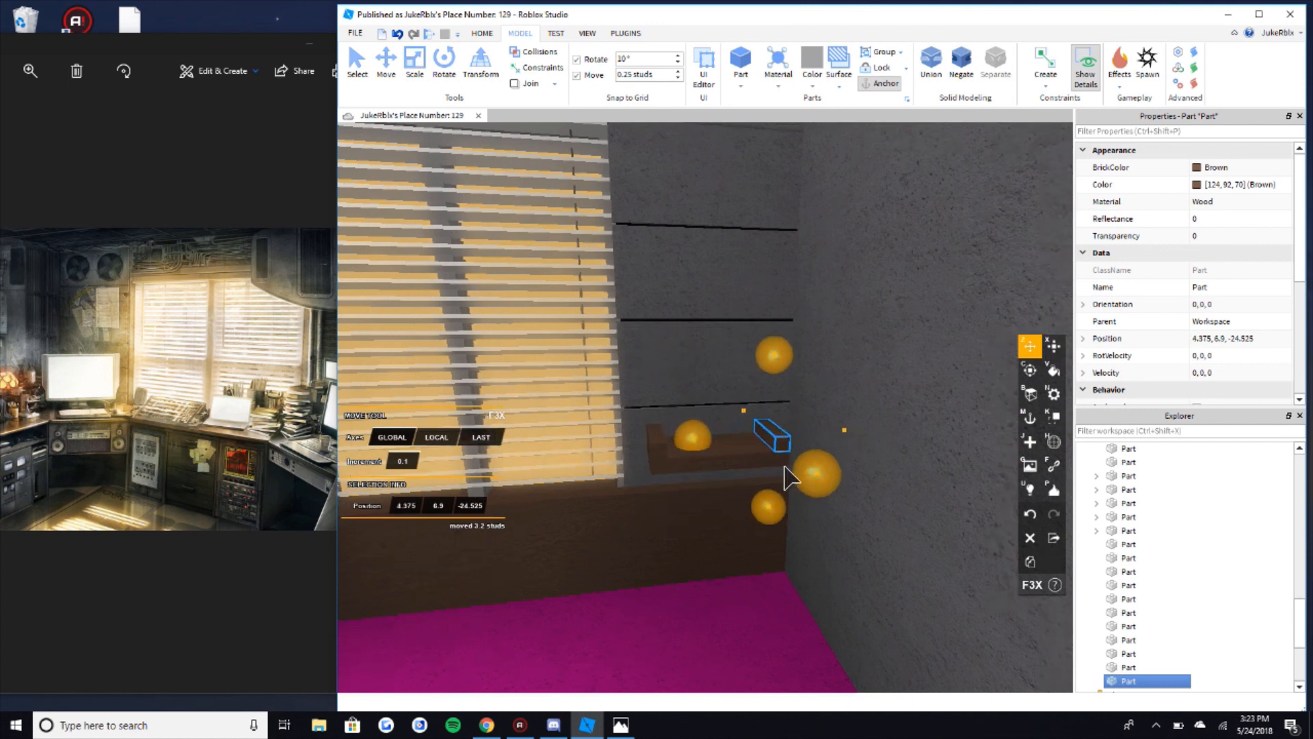
key("w")
Step: Extend both end blocks upward by 5.6 studs together, making two posts 6 studs tall
left_click(618, 451, "shift")
key("x")
key("s")
left_click_drag(619, 349, 659, 151)
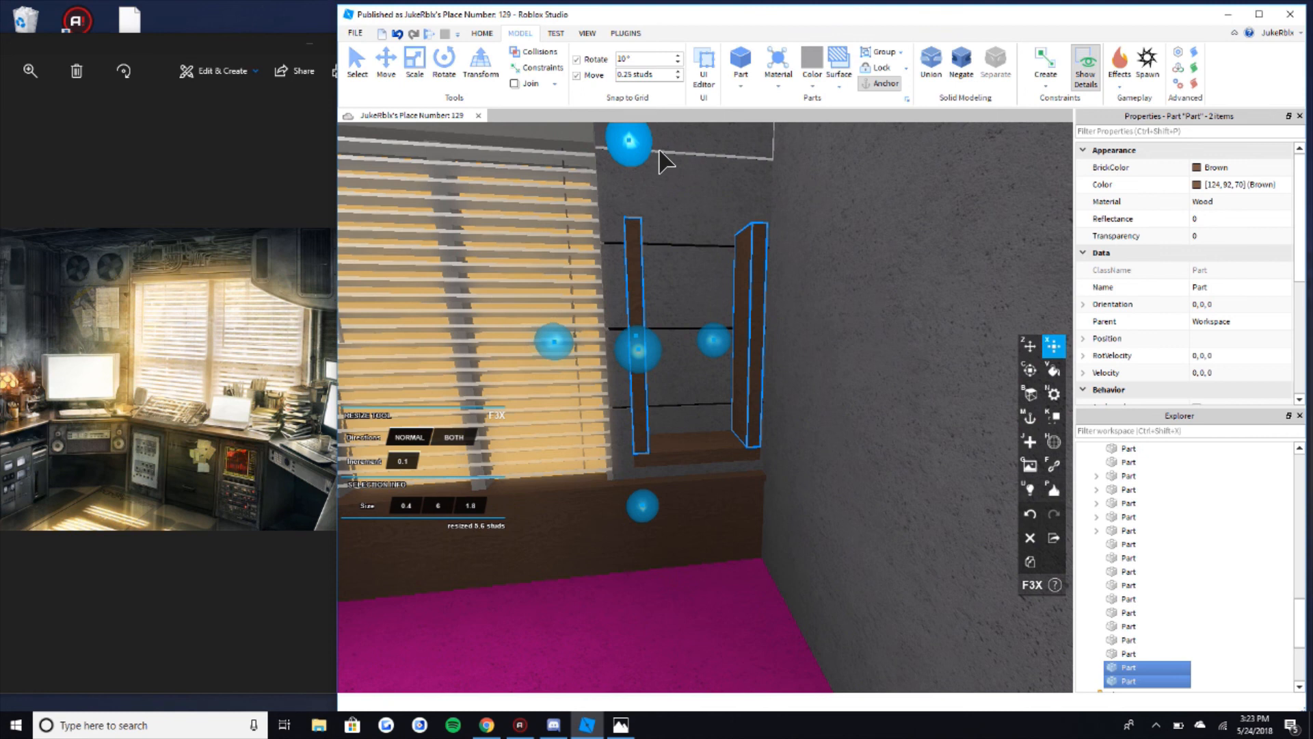
key("s")
key("e")
left_click(729, 233)
key("w")
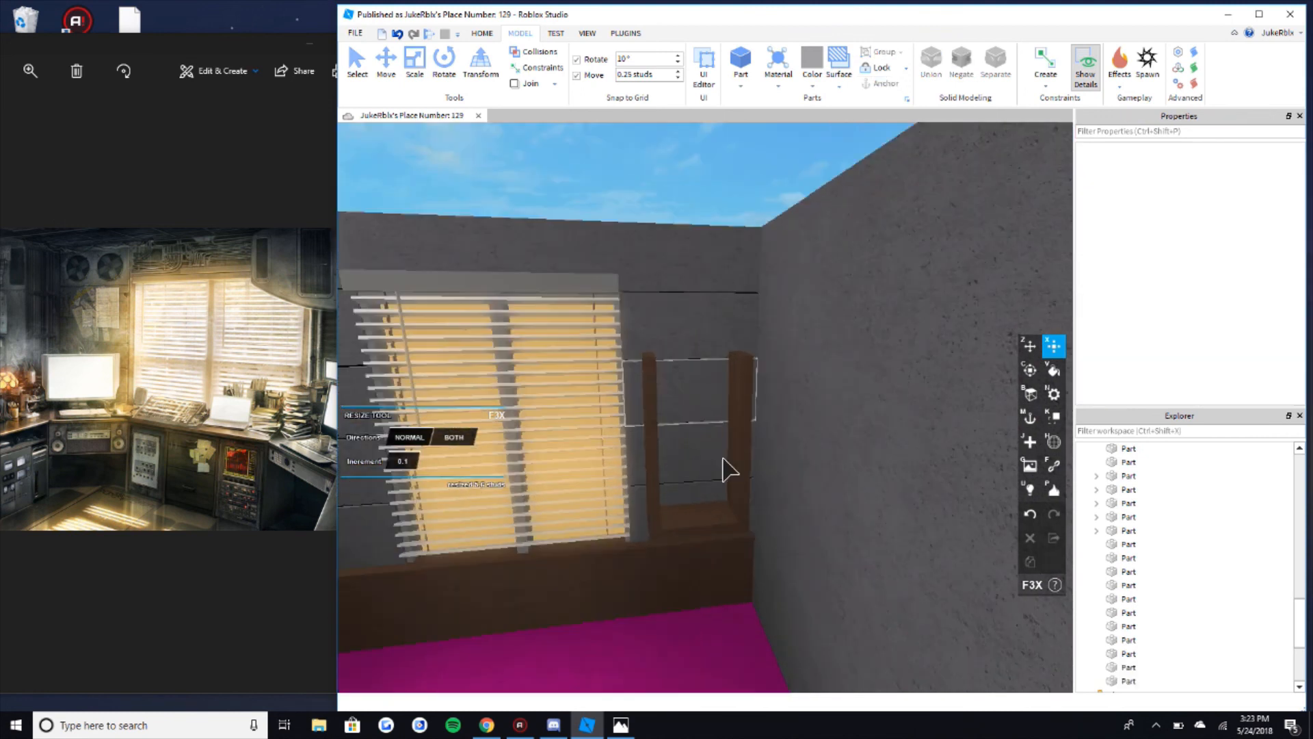
Step: Duplicate the bottom board and raise the copy 6.4 studs to a height of 12.9 as the frame's top
key("z")
left_click(716, 515)
key("shift+c")
mouse_move(707, 470)
left_mouse_down()
mouse_move(713, 275)
mouse_move(709, 290)
left_mouse_up()
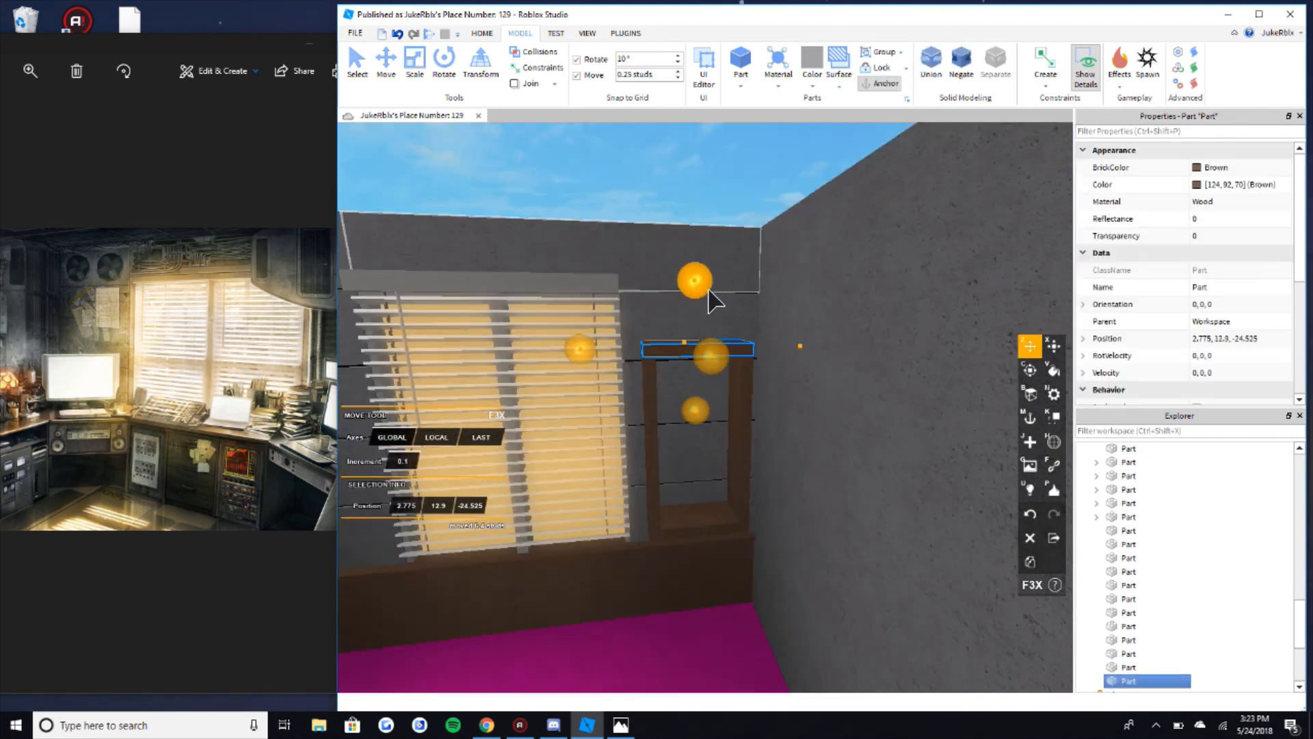
left_click(650, 182)
key("w")
key("q")
key("e")
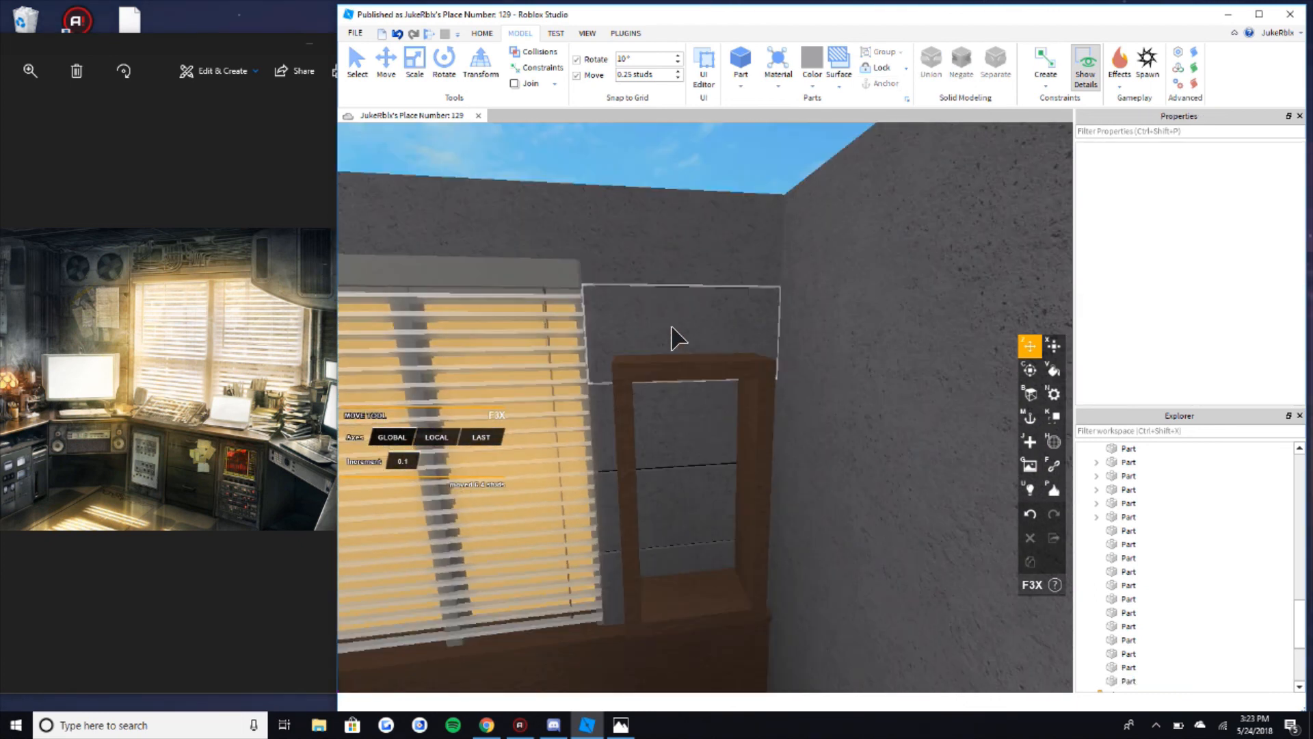
Step: Trim 0.4 studs off the top of both posts, setting their height to 5.6 studs
left_click(658, 437)
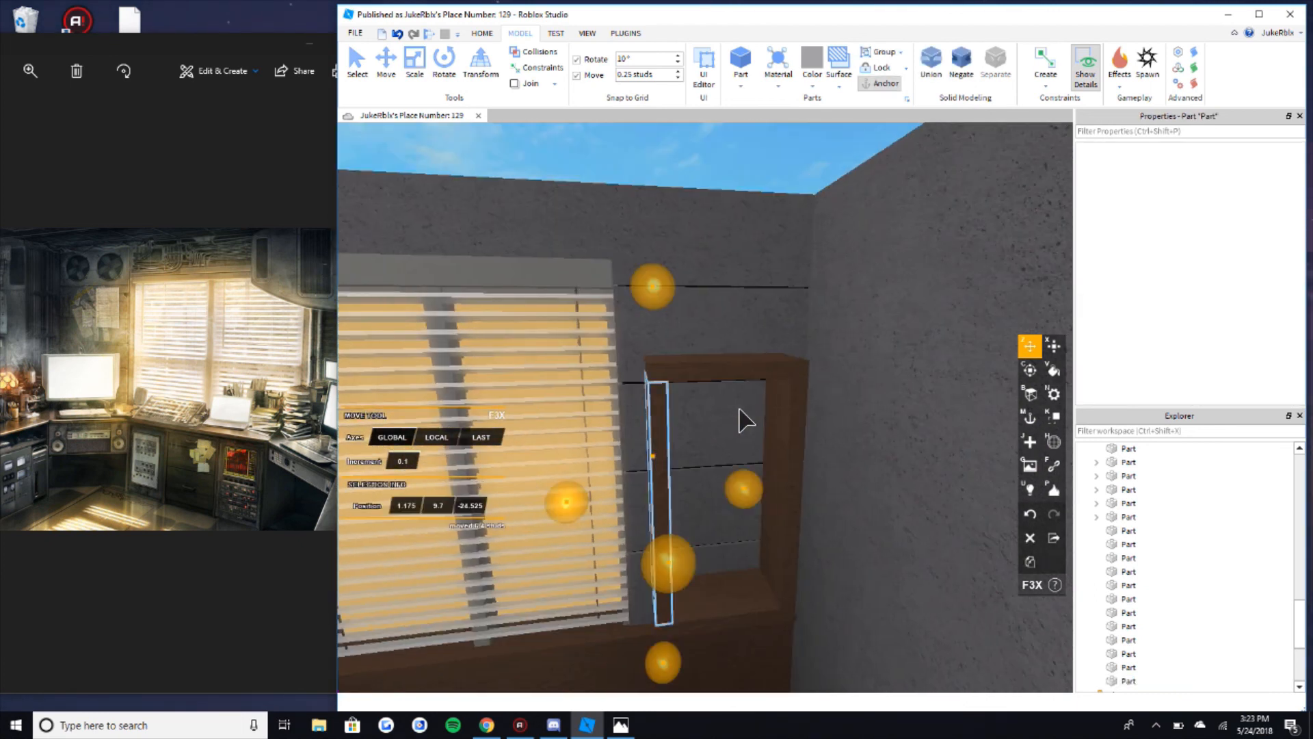
left_click(787, 419, "shift")
key("x")
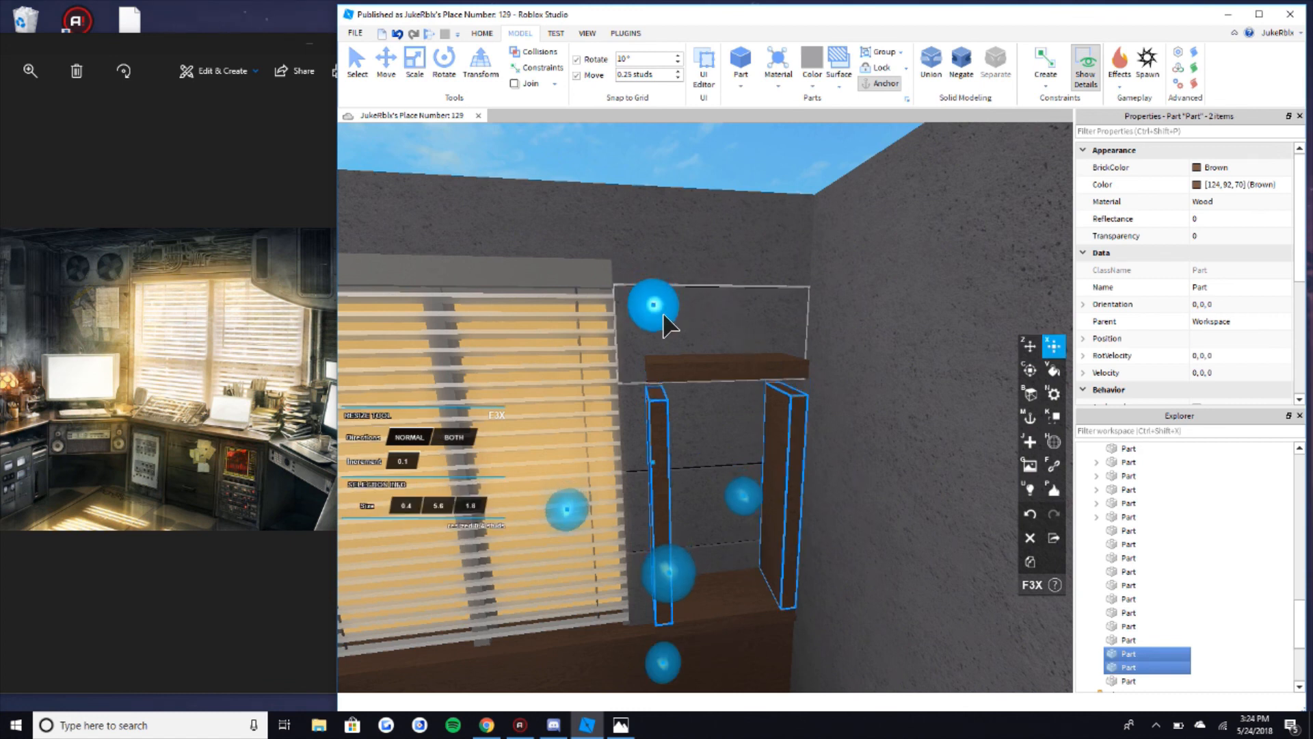
Step: Lower the frame's top board 0.4 studs onto the posts, to a height of 12.5
left_click(718, 373)
key("z")
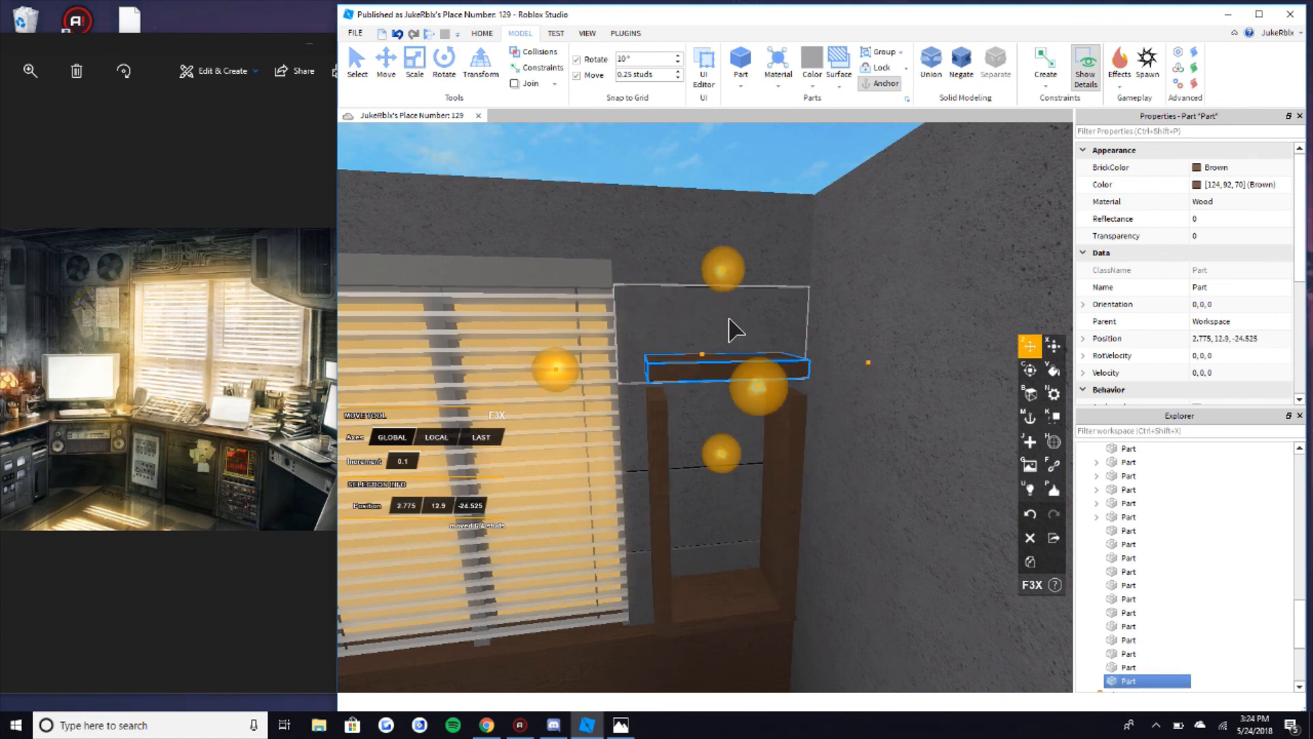
left_click_drag(724, 282, 726, 302)
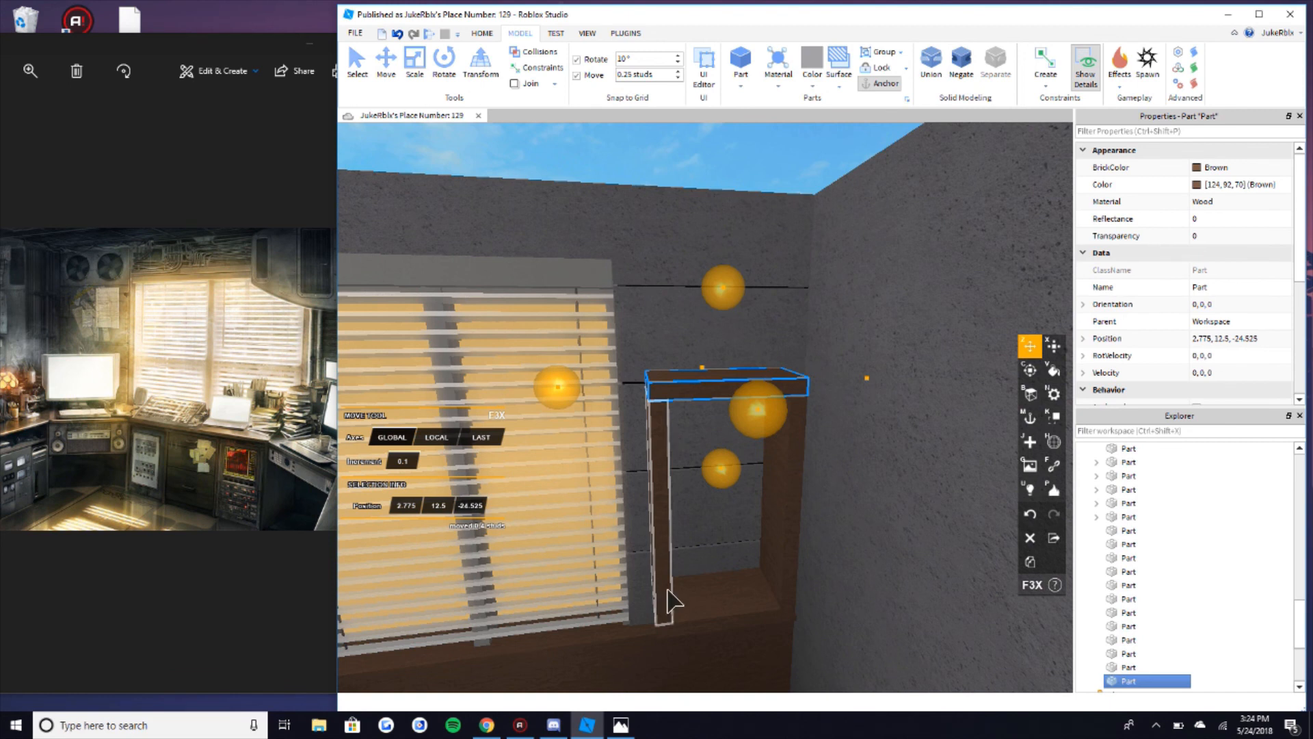
left_click(694, 631)
scroll(693, 223, "down", 2)
left_click(694, 222)
scroll(696, 222, "down", 4)
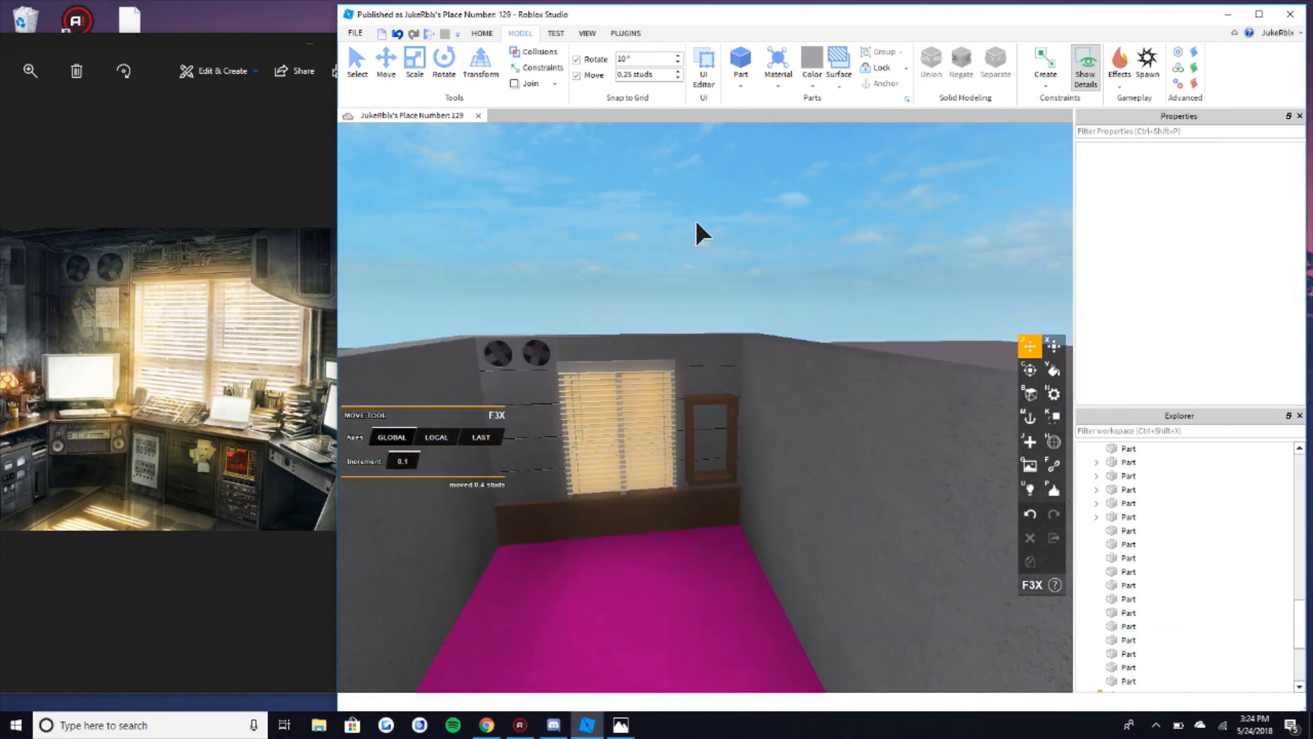
Step: Duplicate the post by the side wall, shift the copy 0.4 studs into the frame, and thin it against the back wall to 0.2 studs
scroll(696, 219, "up", 2)
scroll(797, 440, "up", 8)
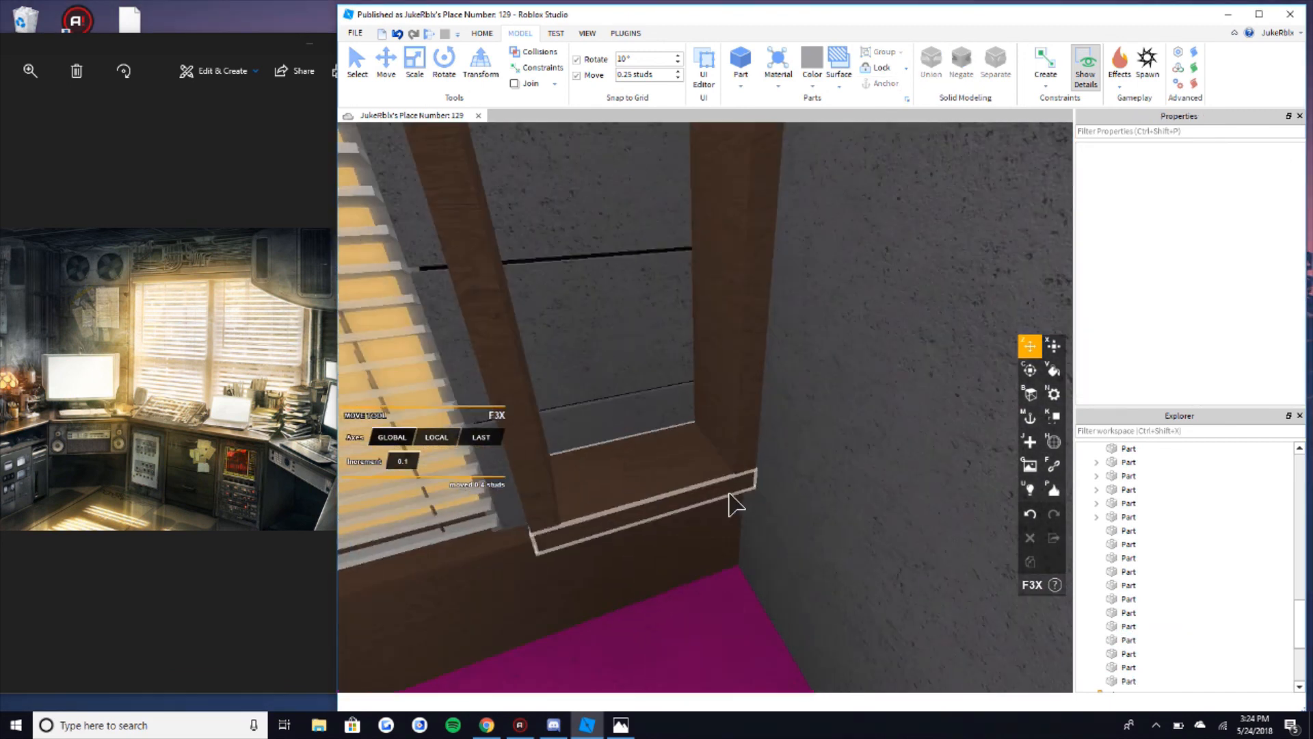
left_click(729, 494)
left_click(741, 428)
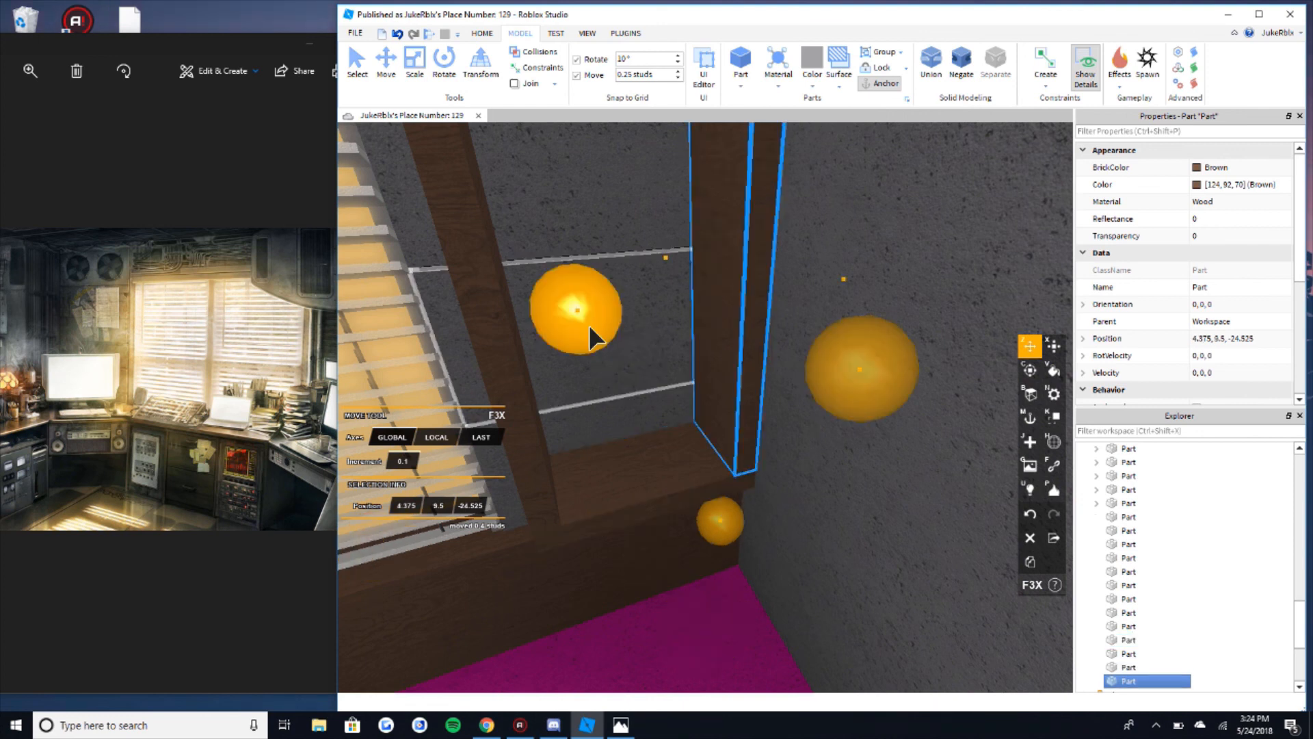
left_click_drag(589, 324, 575, 330)
key("x")
left_click_drag(776, 337, 698, 312)
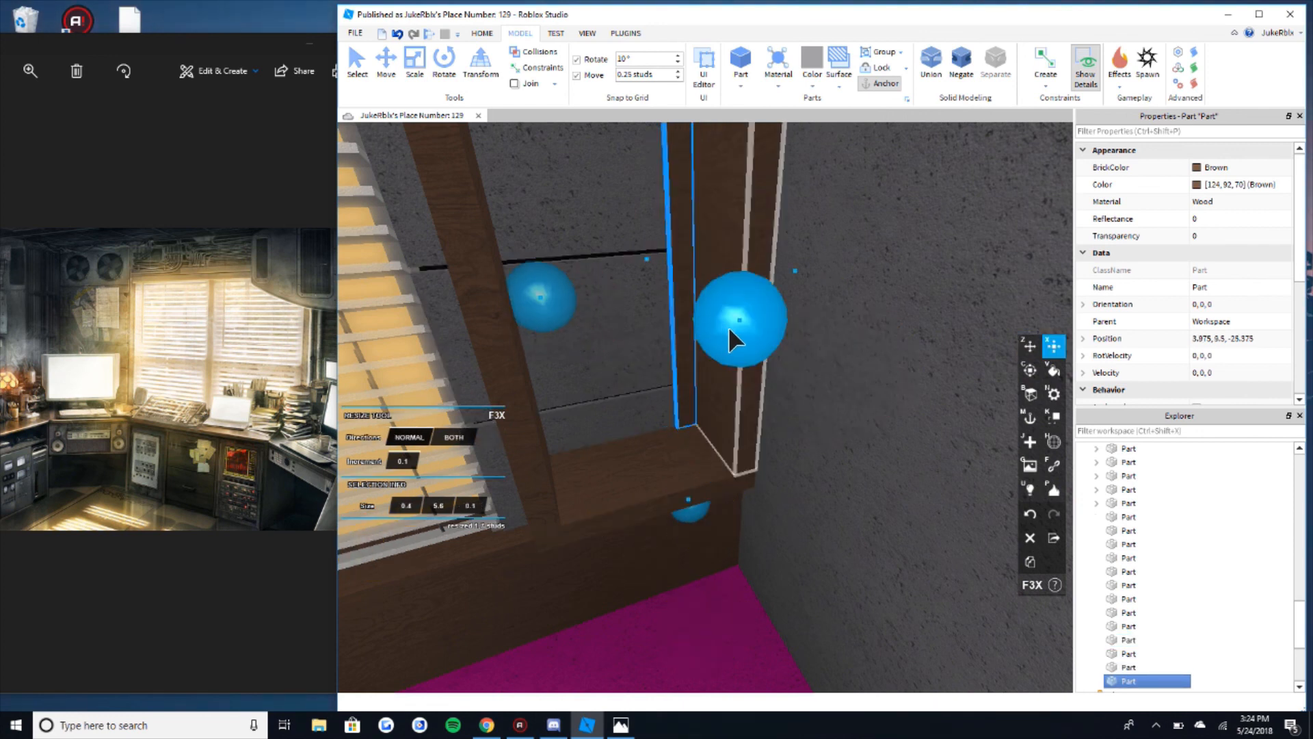
left_click_drag(733, 330, 751, 341)
Step: Extend the thin back panel 2.4 studs across to the other post, making it 2.8 studs wide
scroll(751, 342, "down", 2)
left_click_drag(666, 352, 494, 359)
right_click_drag(496, 359, 515, 335)
key("s")
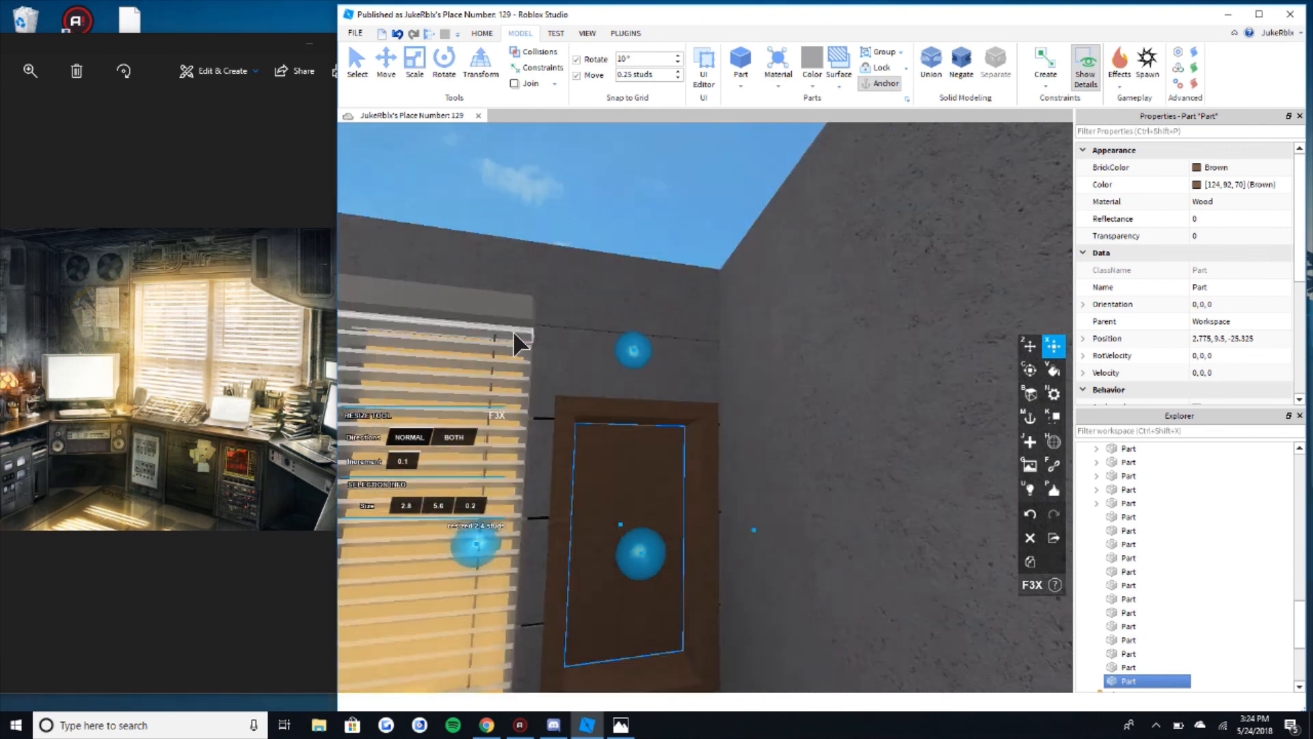
left_click(654, 207)
key("s")
key("a")
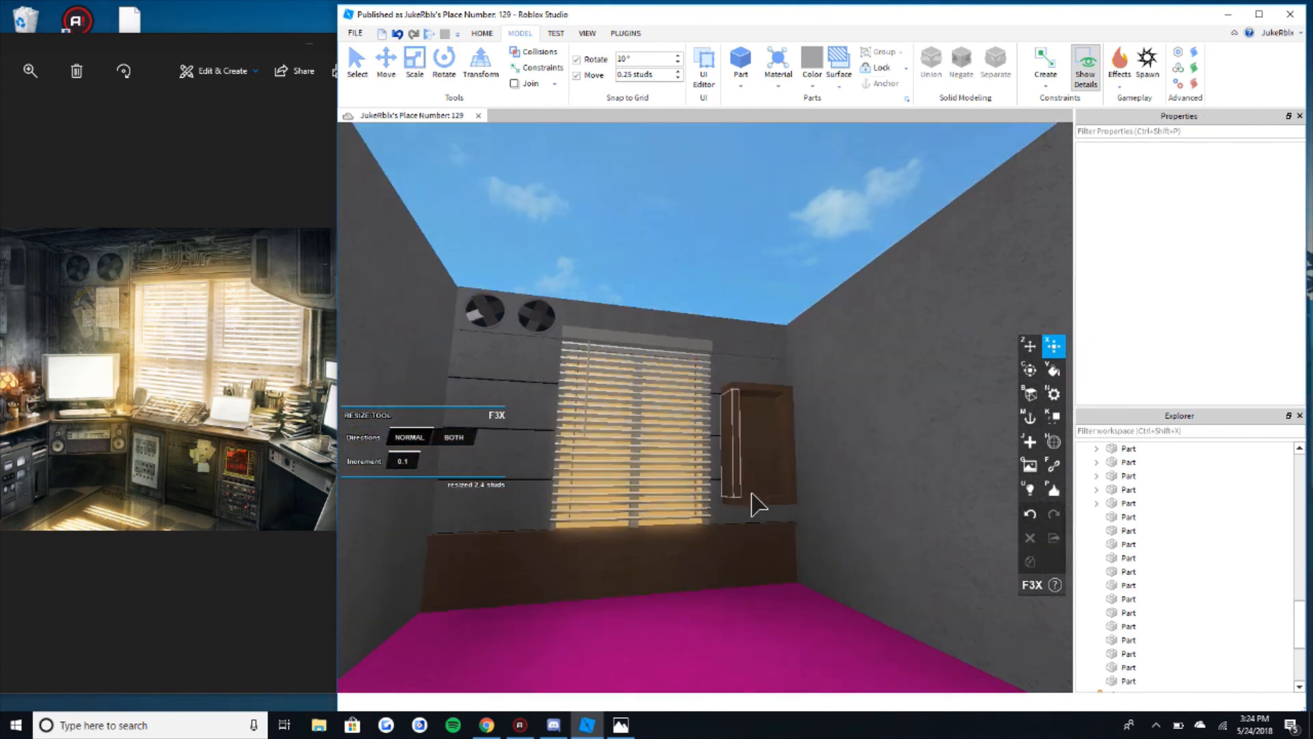
left_click(558, 722)
left_click(557, 722)
left_click(524, 723)
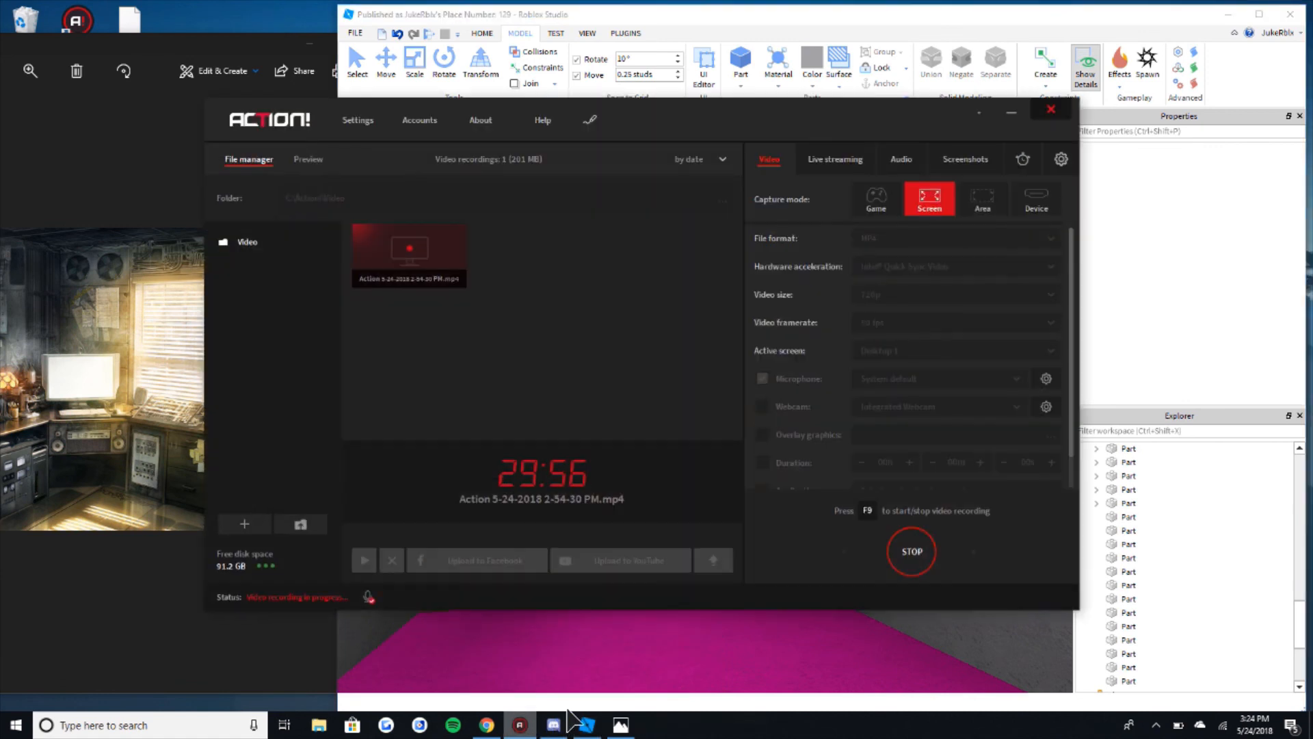
left_click(652, 600)
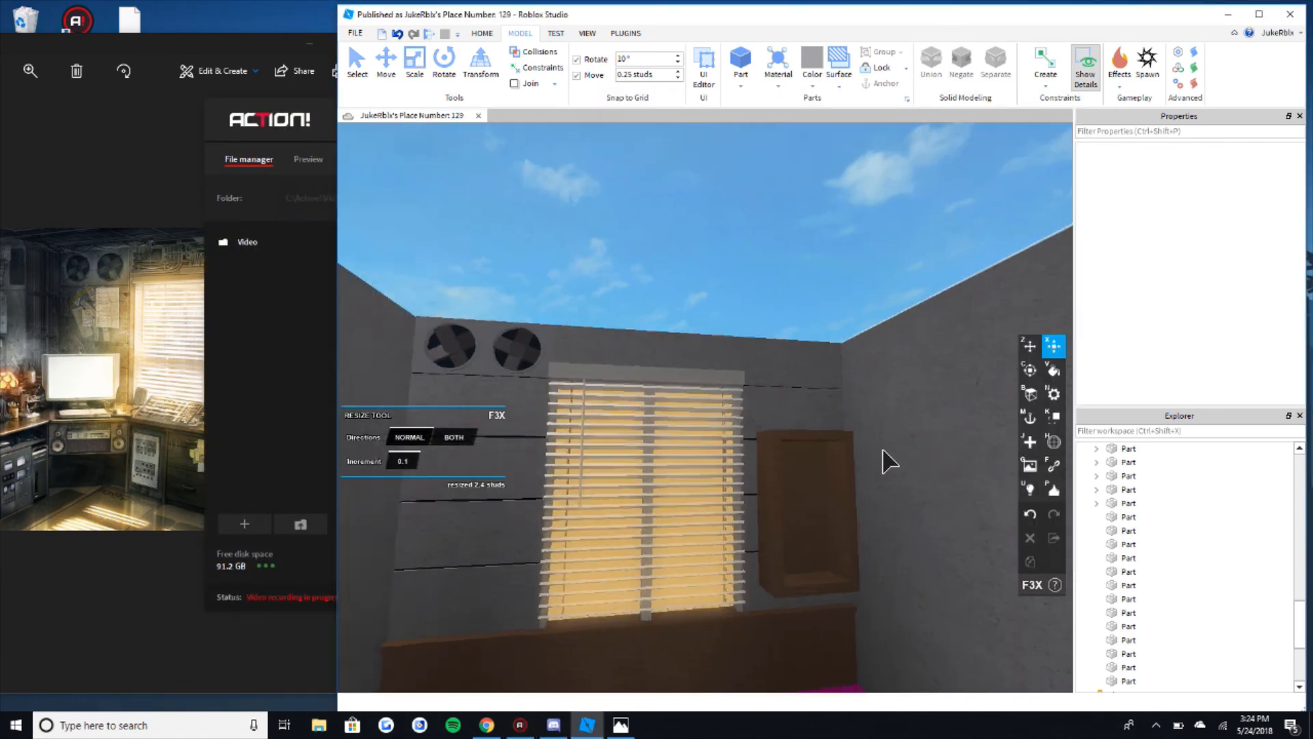
Step: Examine the reference picture and compare it with the room's window wall, vent fans and wooden cabinet
left_click(228, 44)
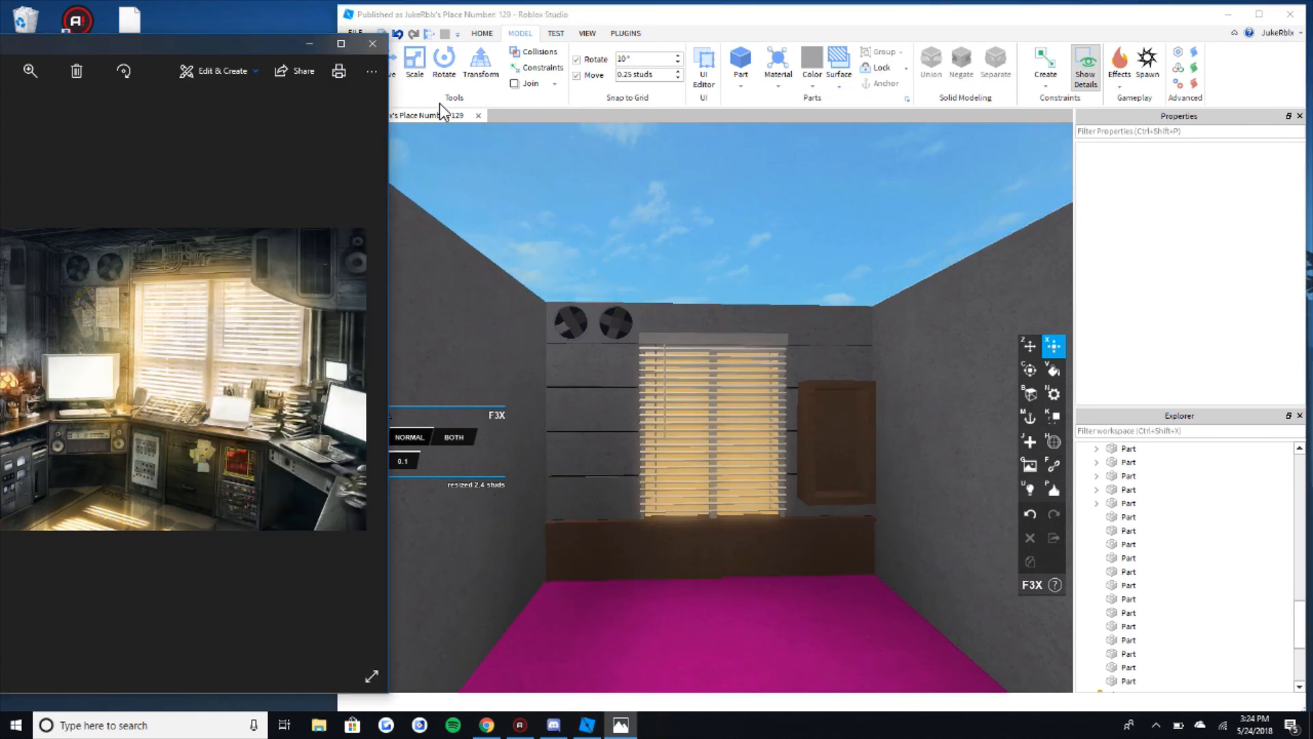
left_click(821, 472)
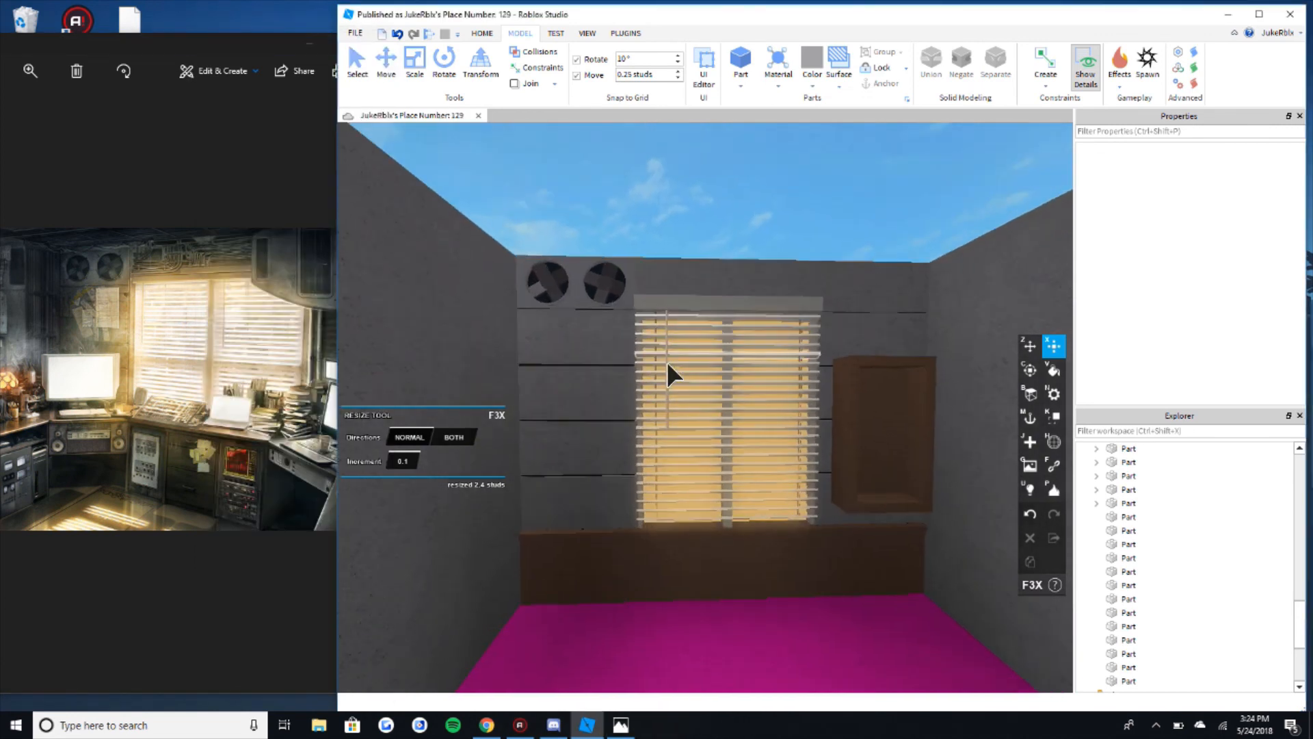
key("w")
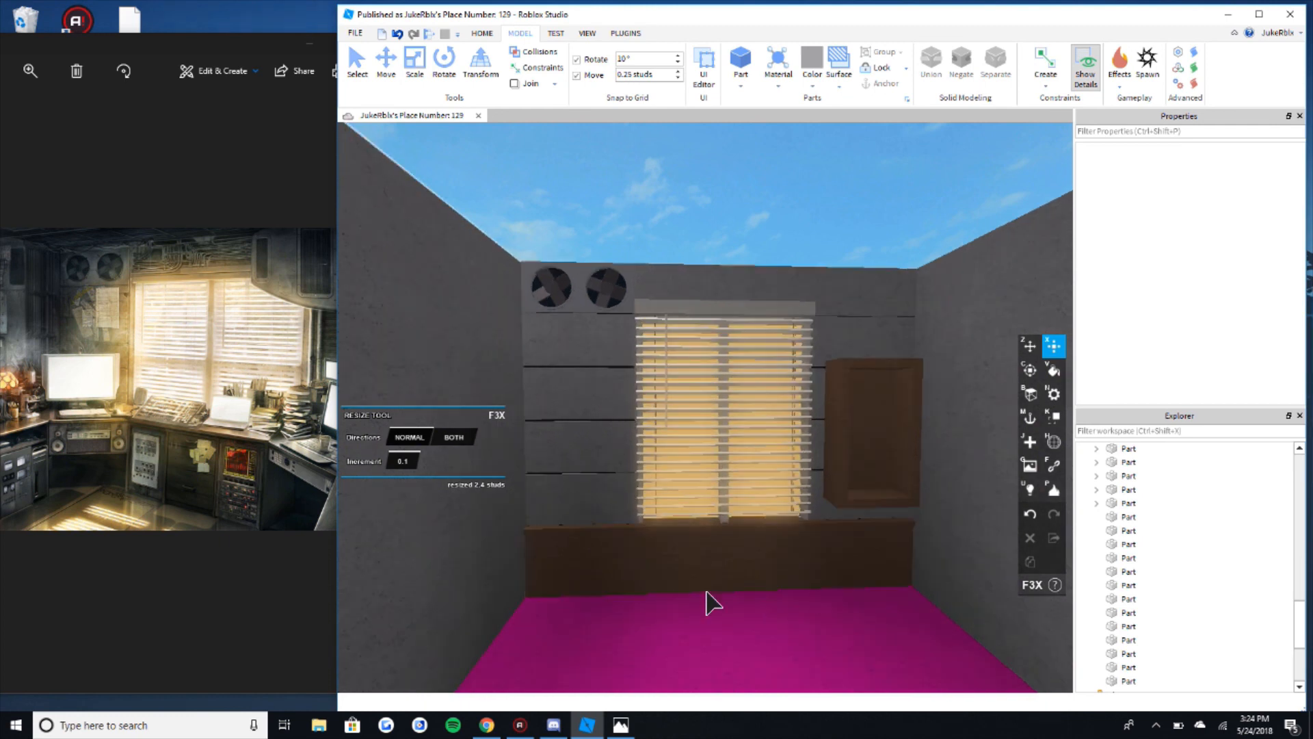
key("s")
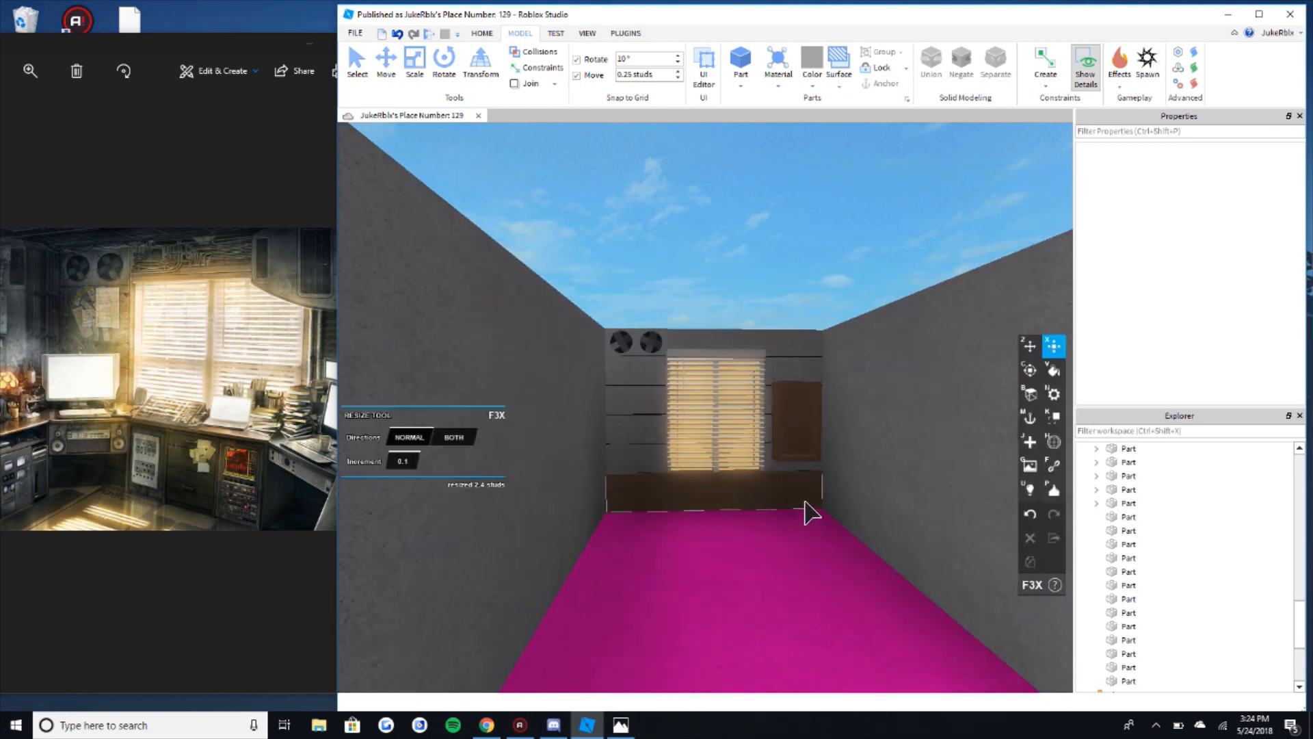
key("w")
right_click_drag(826, 380, 826, 380)
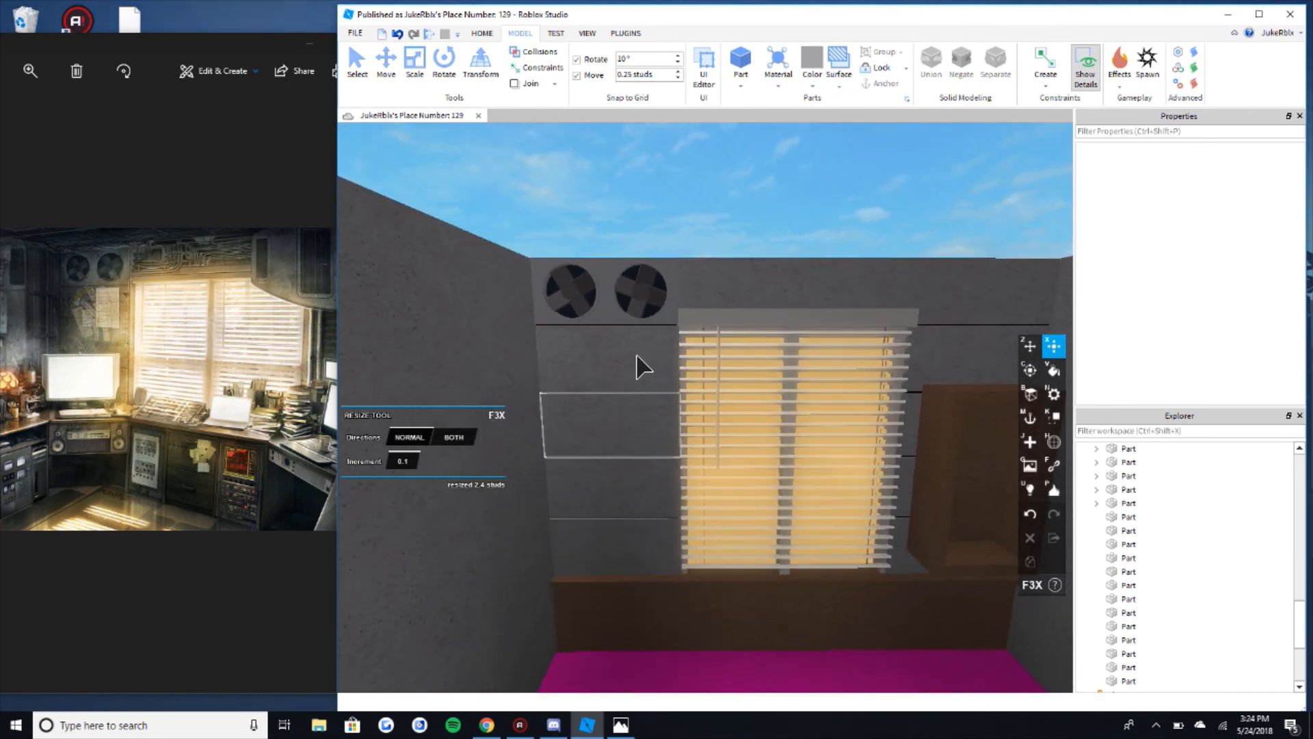
key("d")
scroll(874, 384, "down", 3)
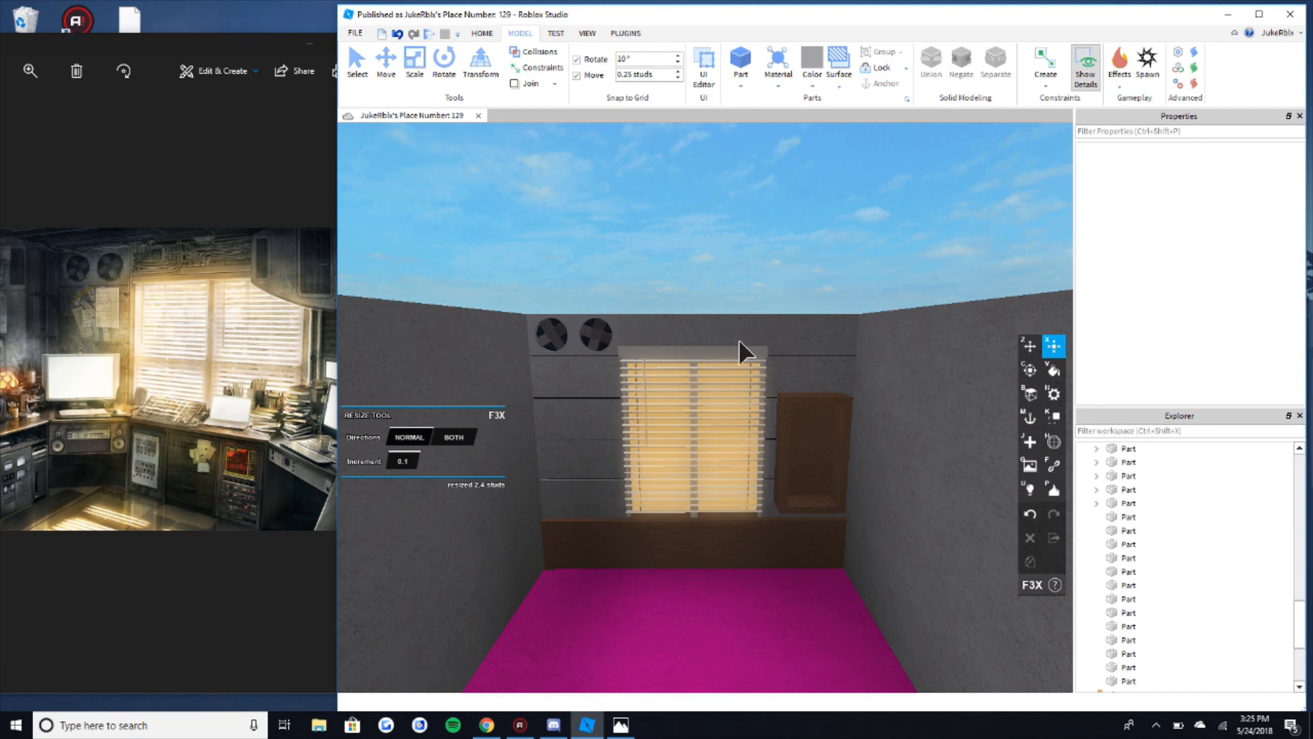
left_click(622, 727)
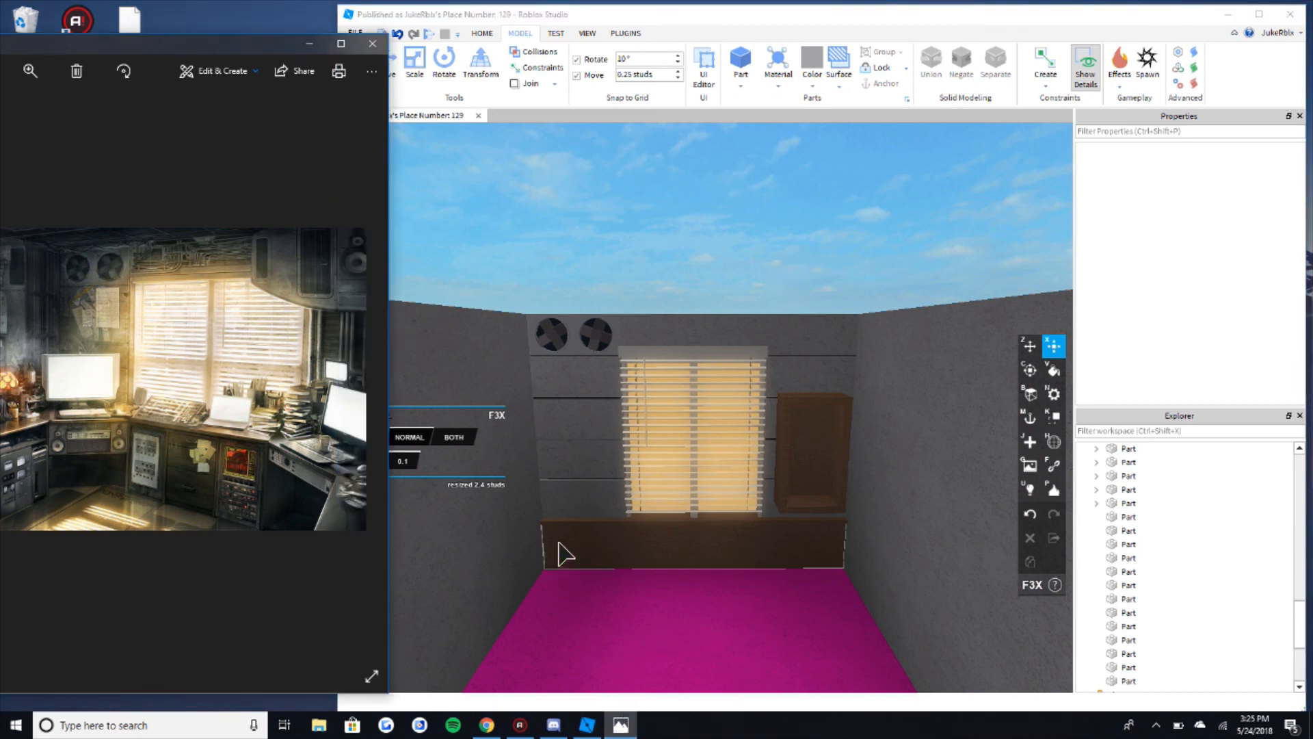
left_click(555, 728)
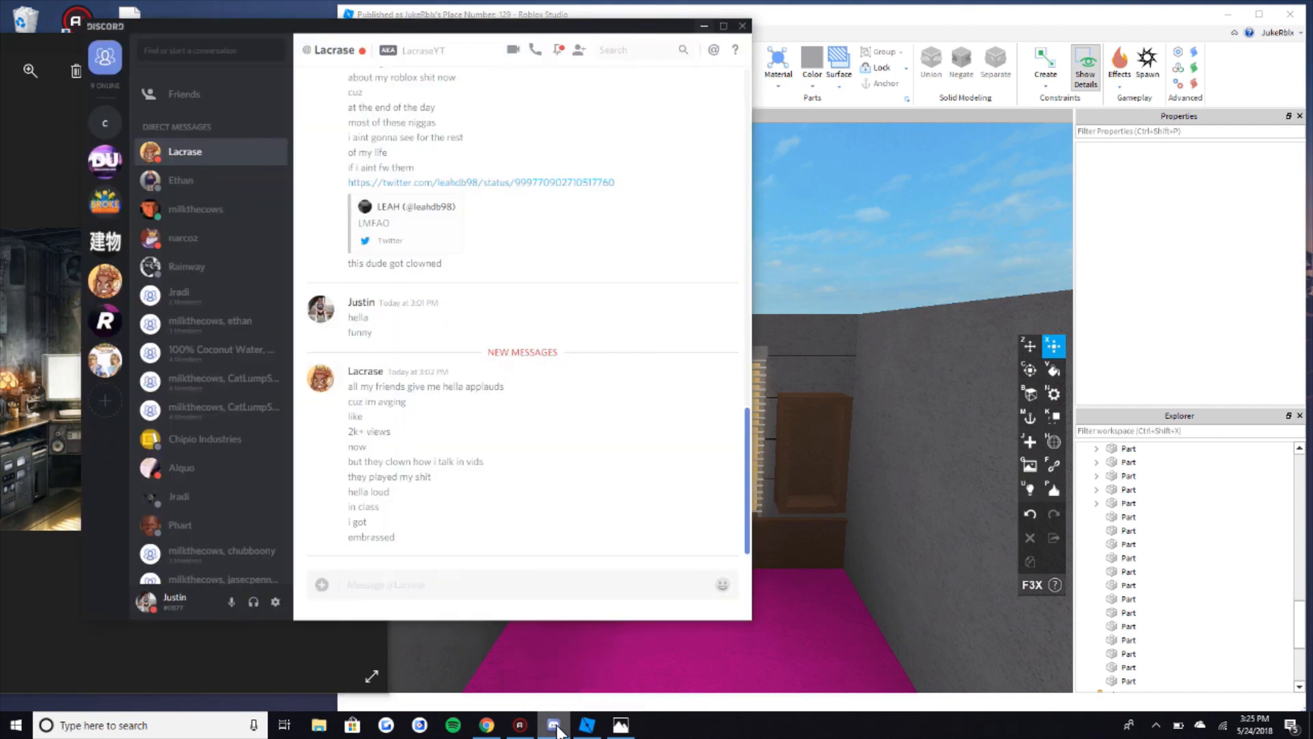
left_click(587, 725)
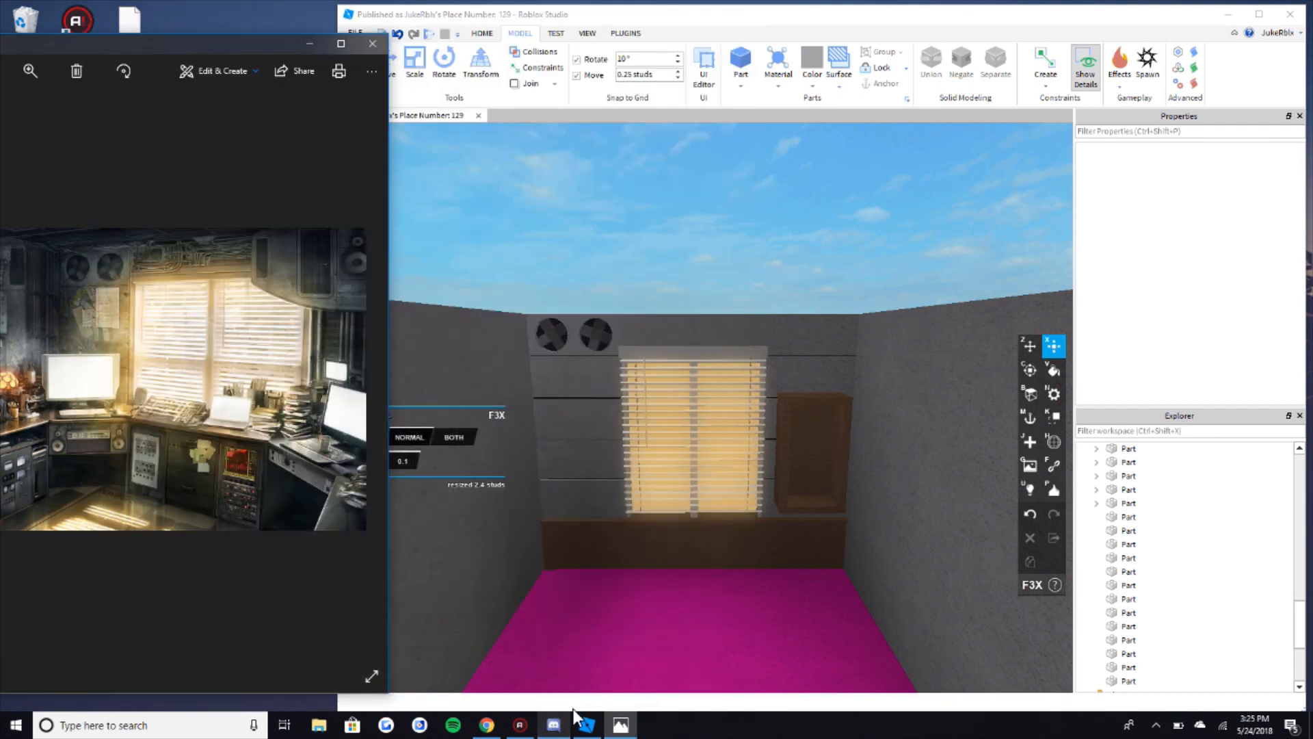
left_click(527, 728)
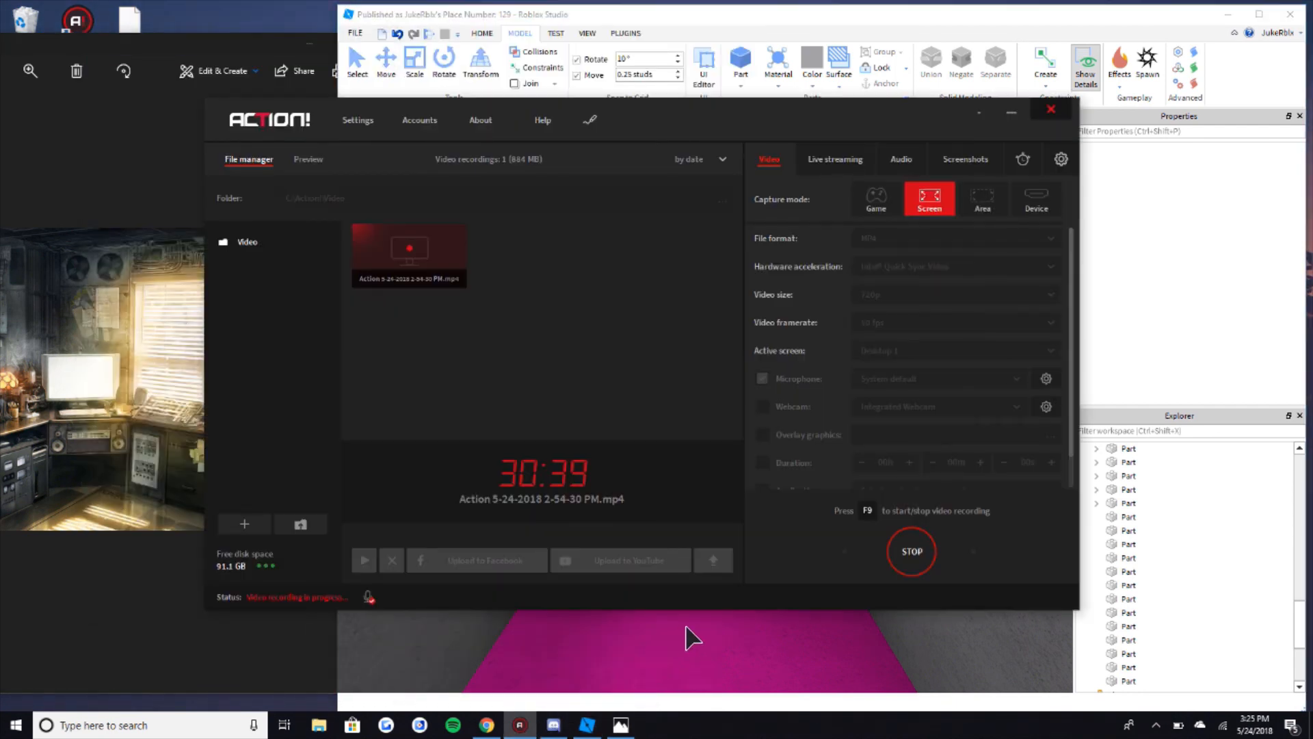
left_click(748, 632)
left_click(520, 725)
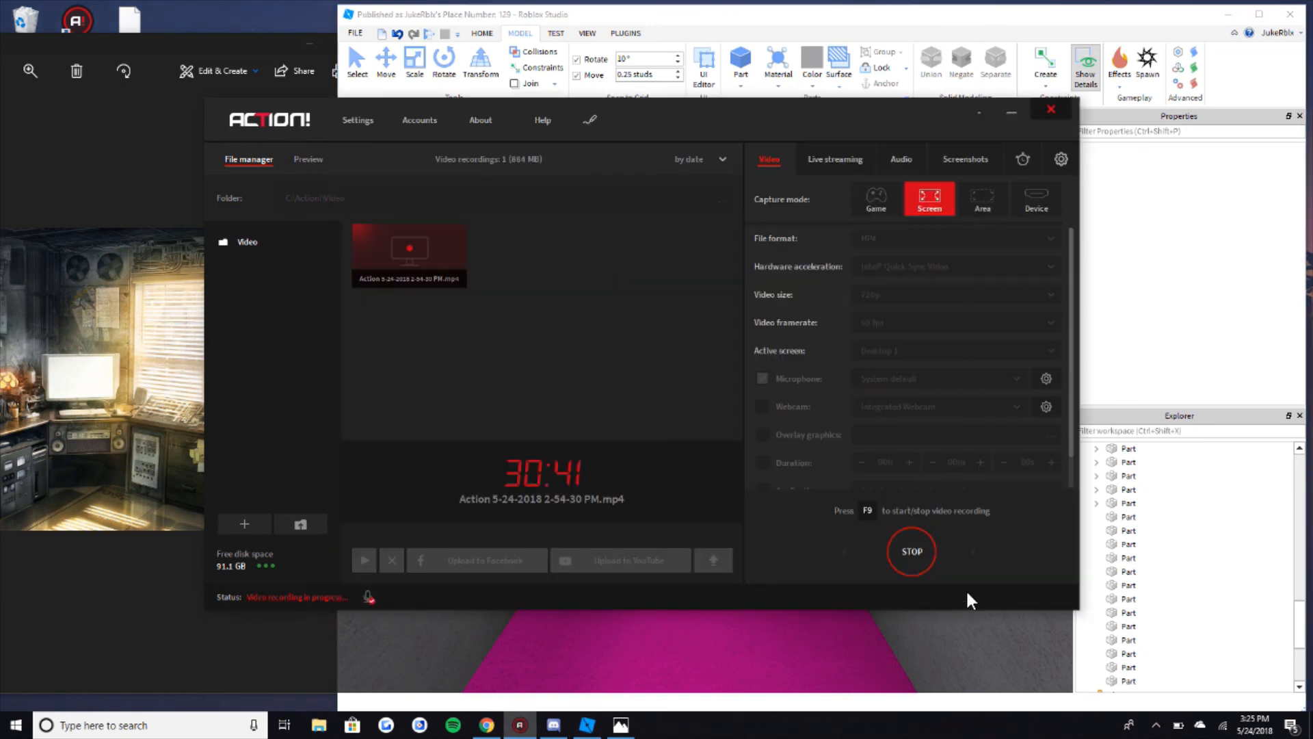